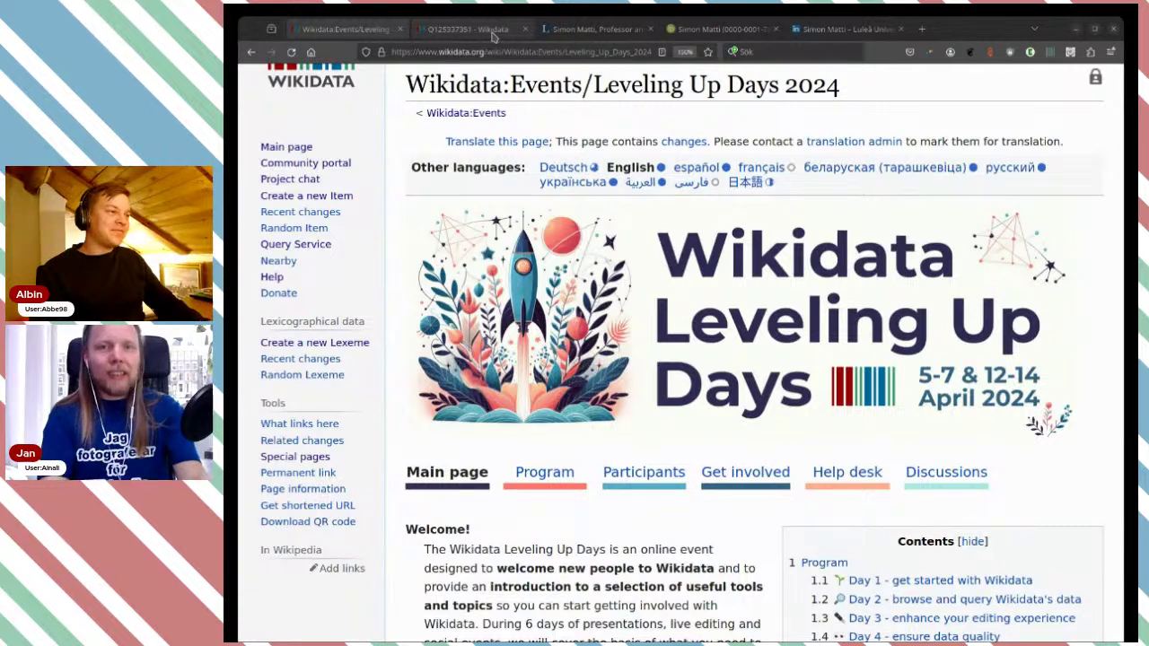
- Switch to the open Wikidata item for the 2020 book and examine its statements down to the author name string
left_click(468, 30)
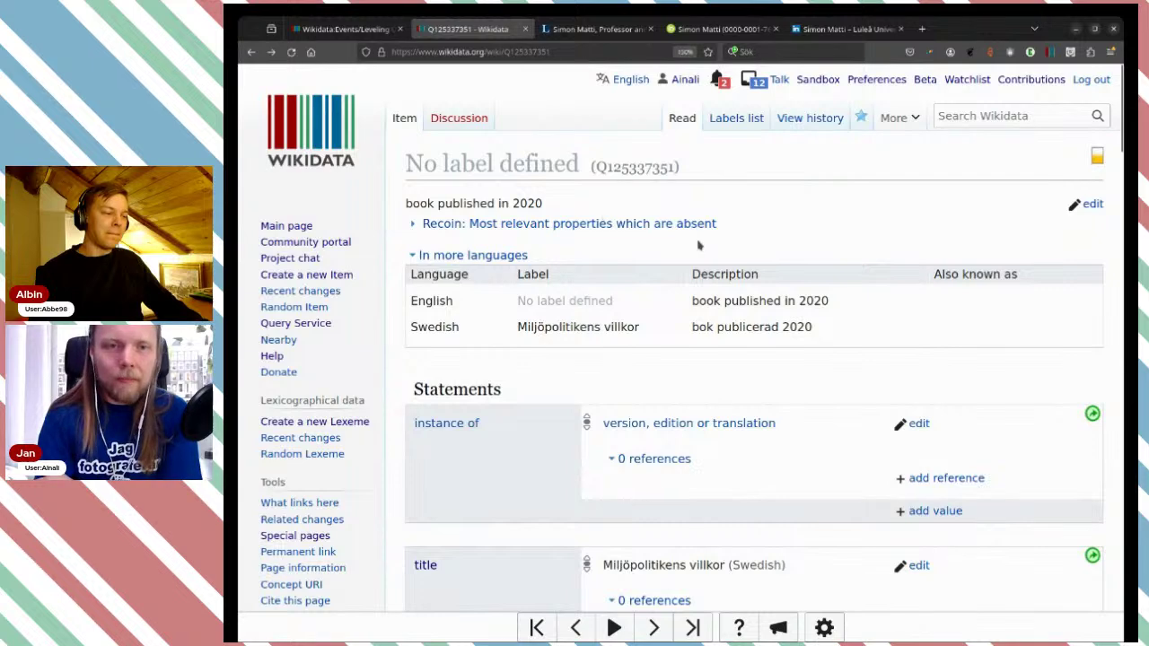
scroll(698, 244, "down", 1)
scroll(698, 244, "down", 3)
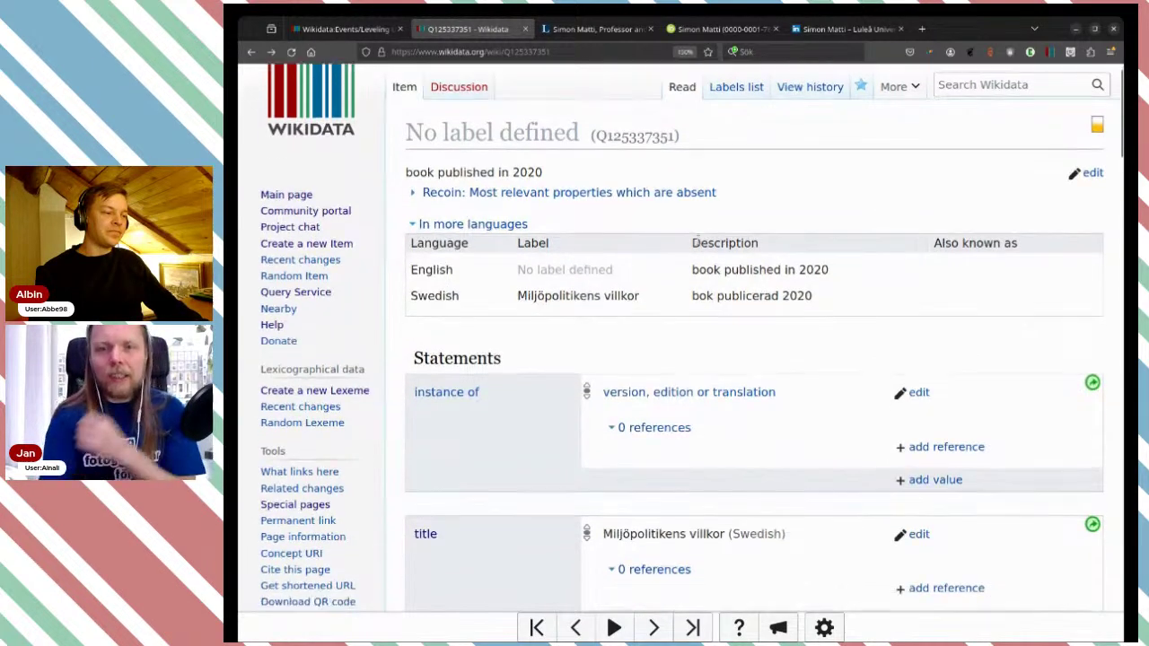
scroll(698, 244, "down", 2)
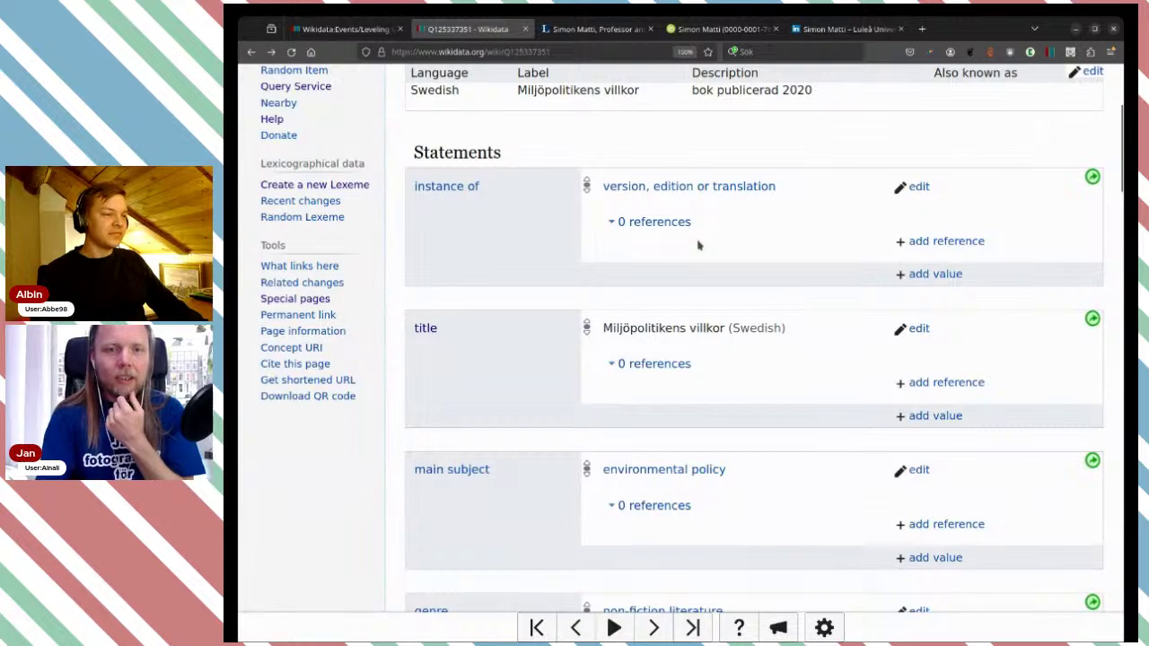
scroll(698, 244, "down", 3)
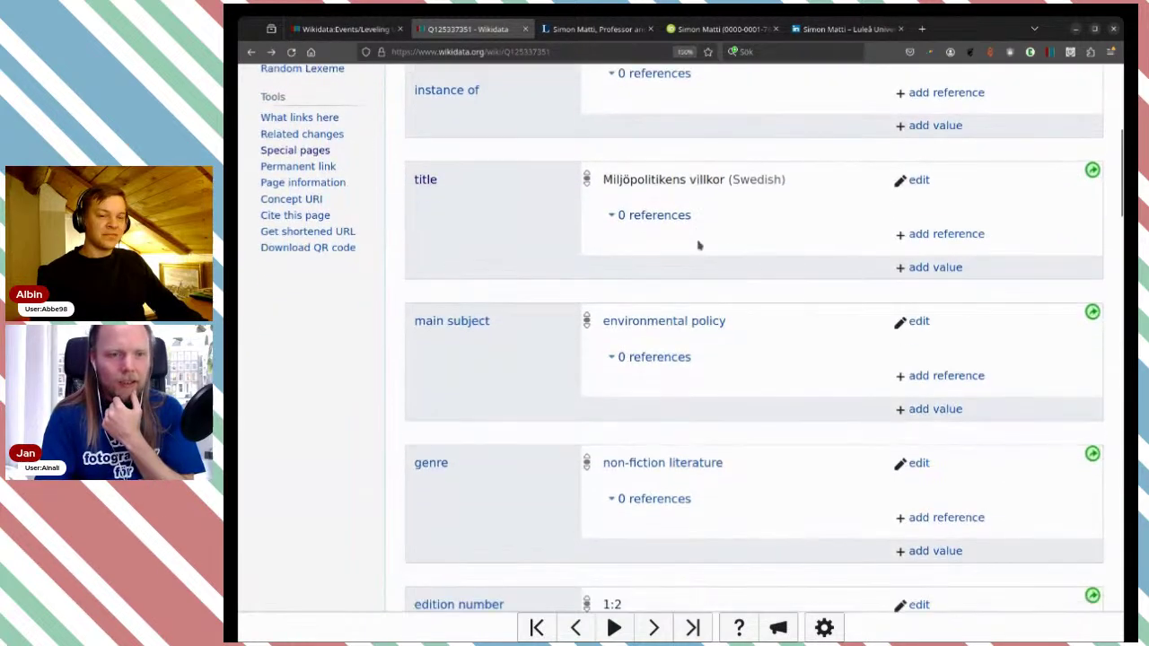
scroll(802, 275, "down", 5)
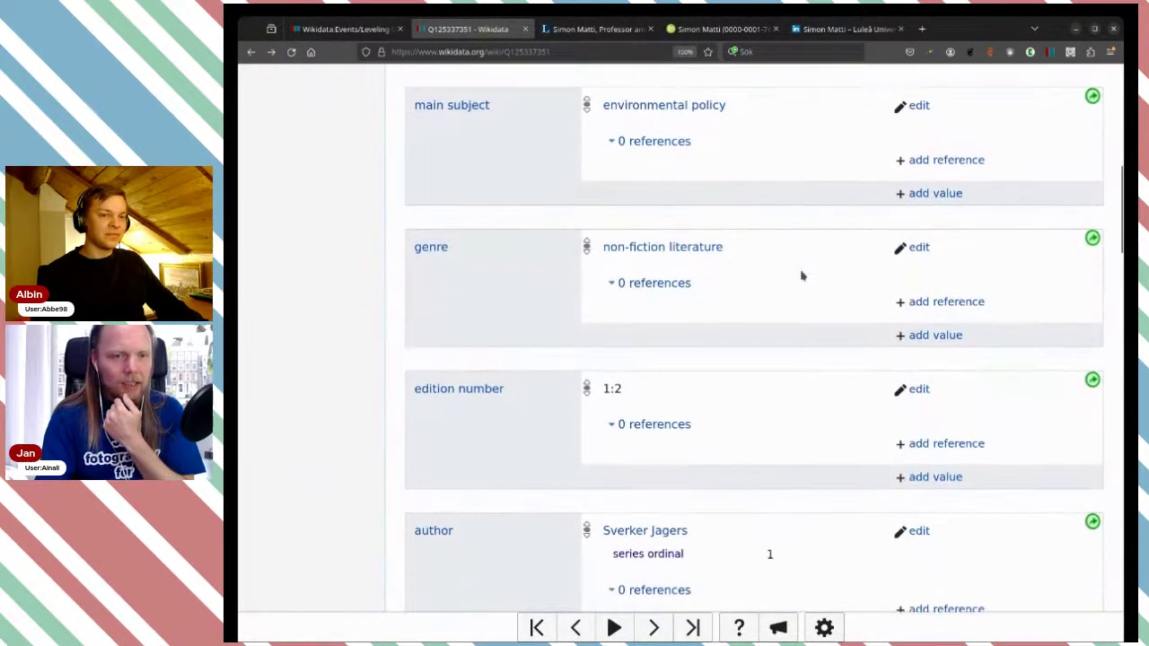
scroll(801, 275, "down", 5)
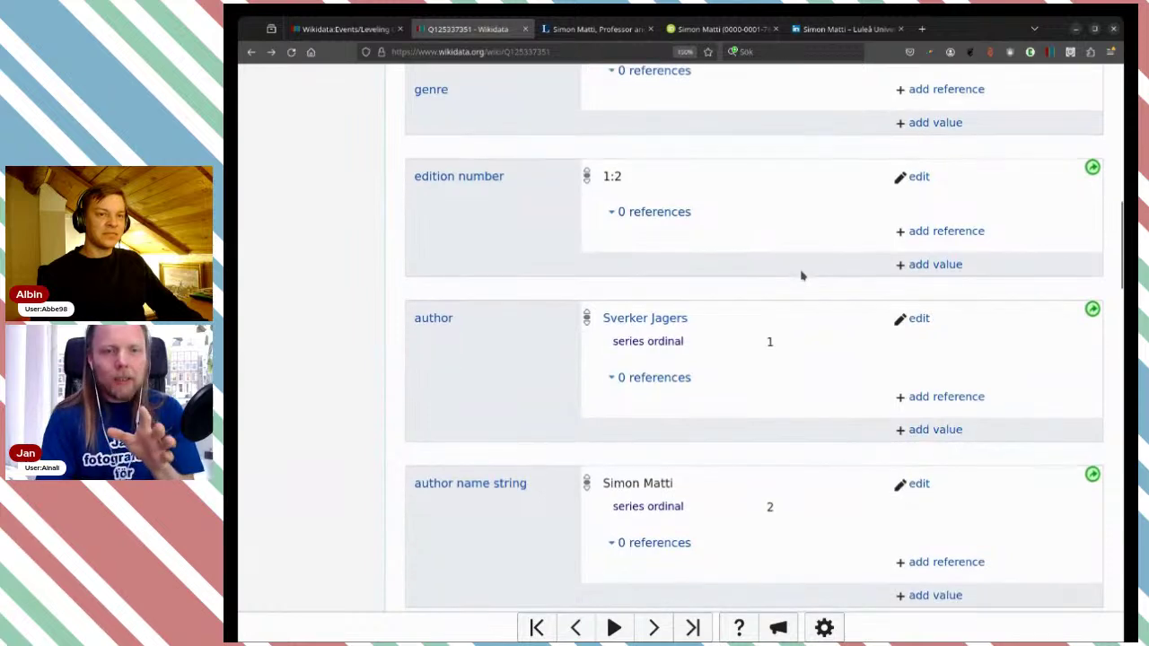
scroll(802, 276, "down", 1)
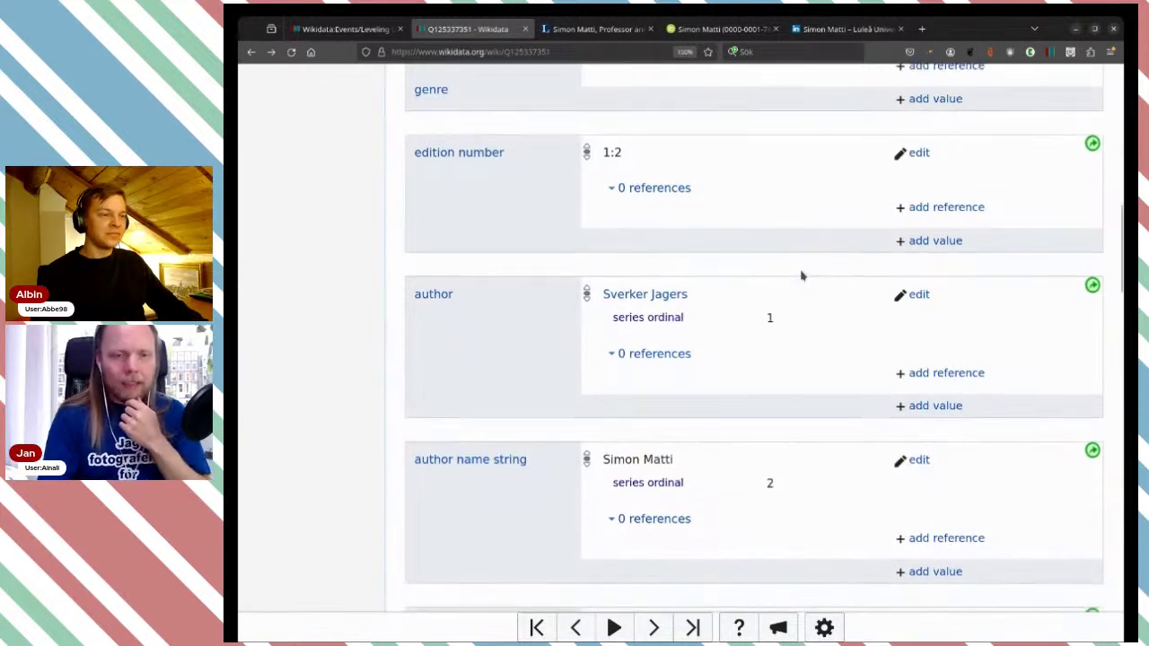
scroll(801, 276, "down", 1)
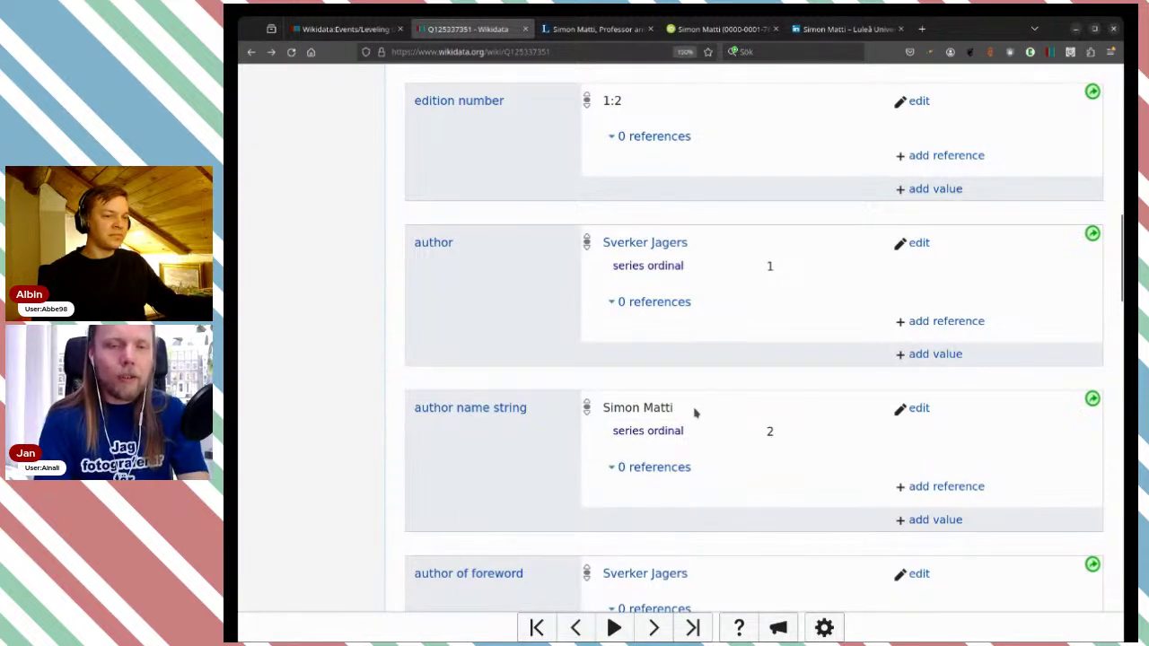
- Search Wikidata for pages containing the book's author name string and look through the results for an existing item on that person
left_click_drag(684, 410, 603, 409)
key("ctrl+c")
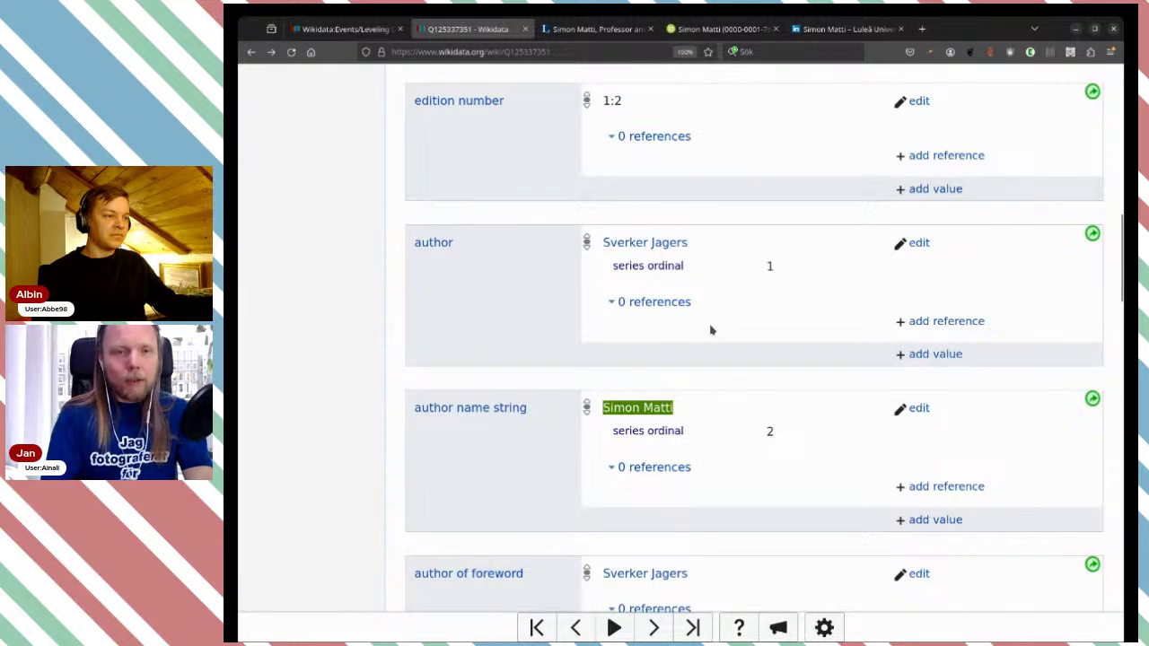
scroll(710, 330, "up", 10)
scroll(710, 330, "up", 1)
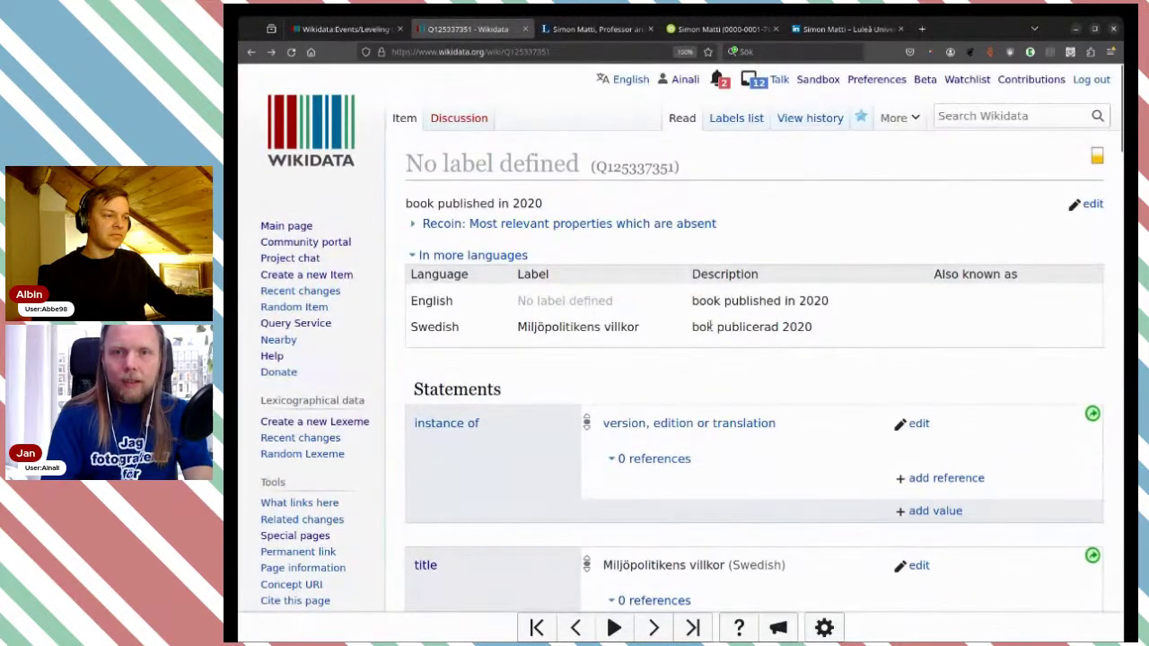
left_click(952, 117)
key("ctrl+v")
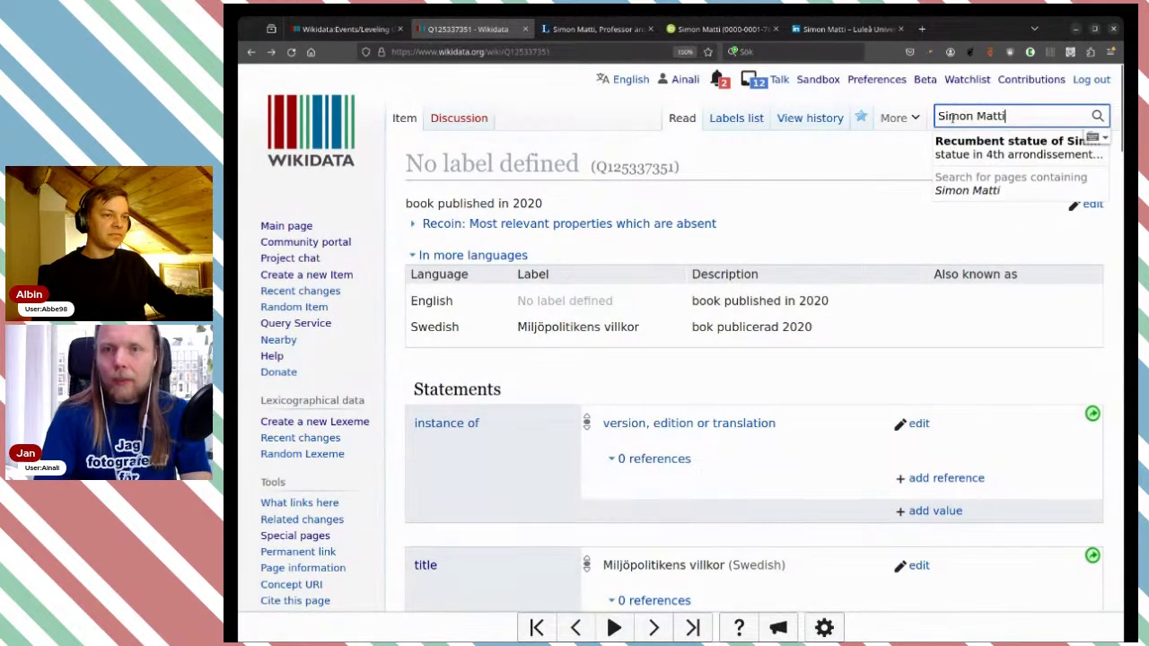
left_click(945, 191)
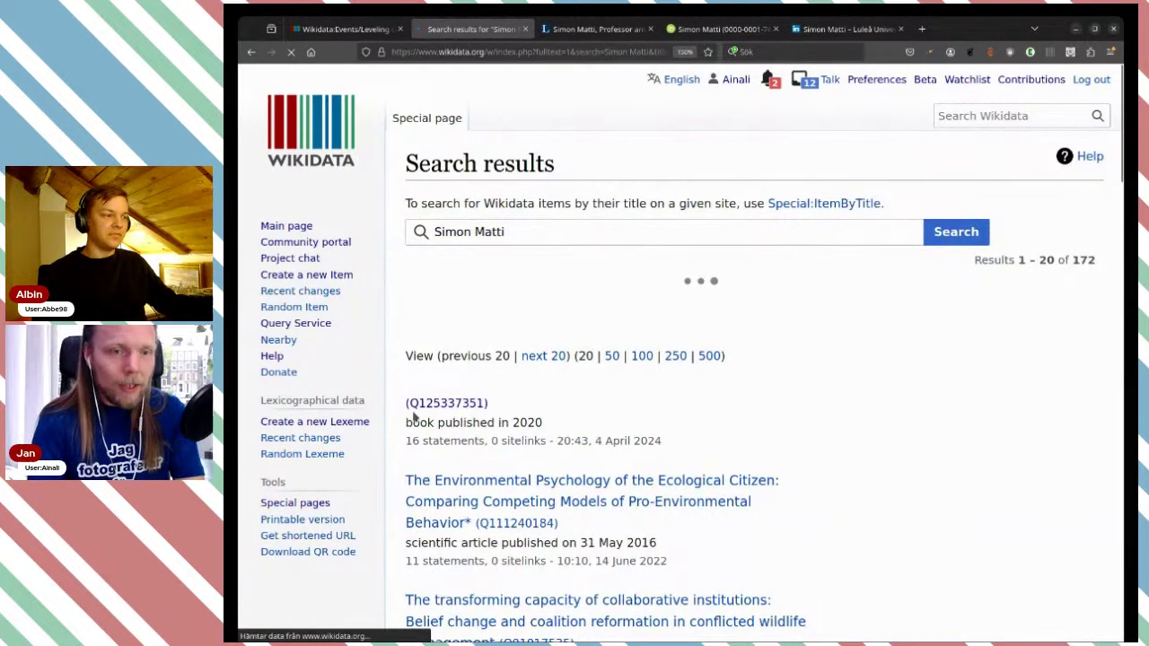
scroll(705, 404, "down", 5)
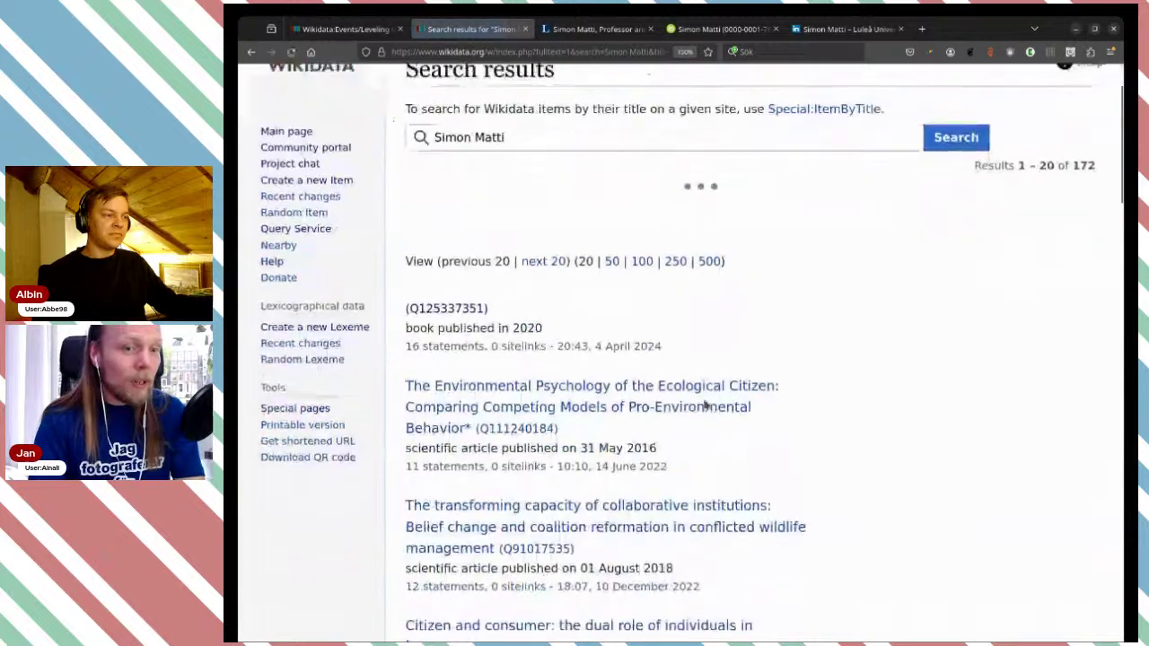
scroll(705, 404, "down", 8)
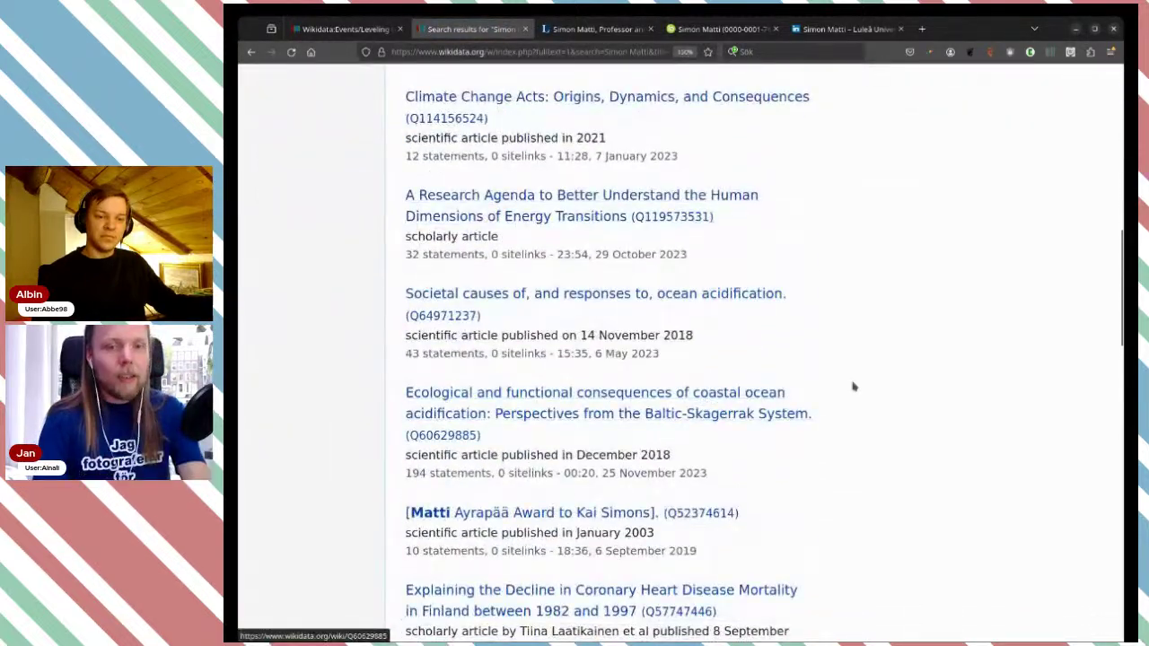
scroll(864, 384, "down", 2)
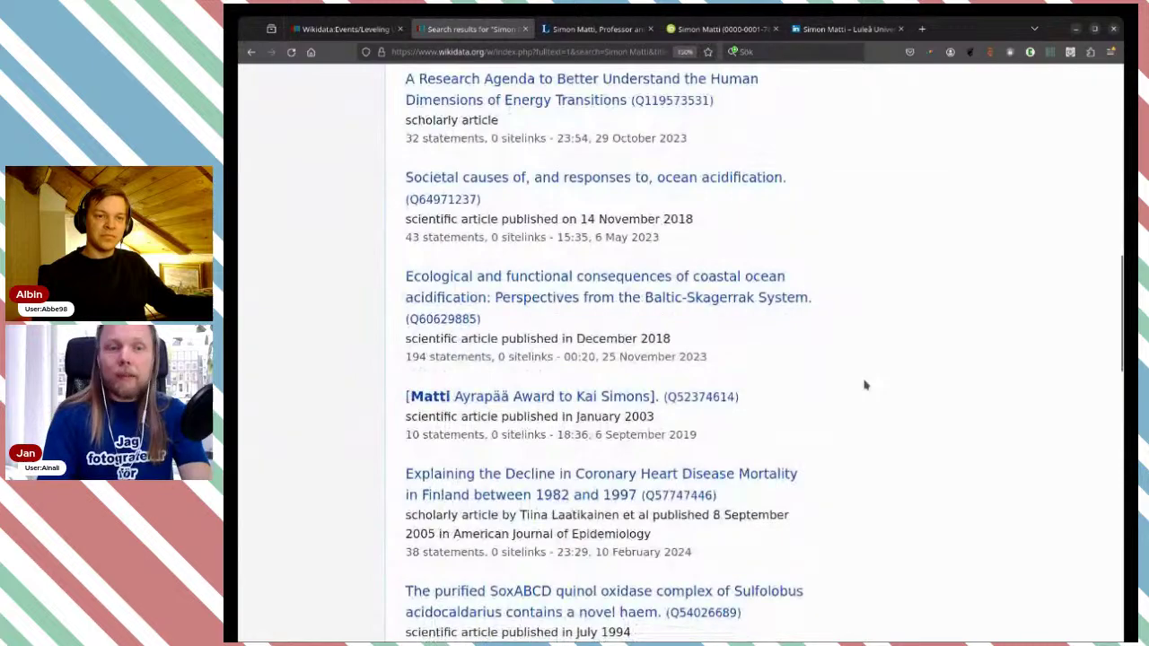
scroll(865, 385, "down", 10)
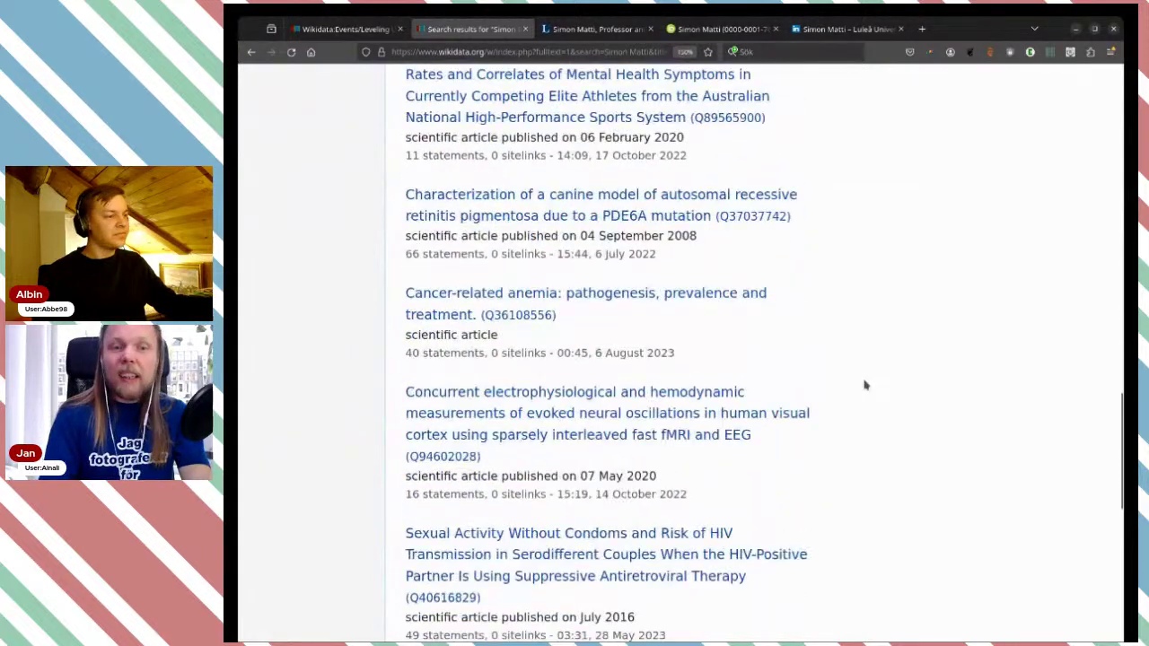
- Create a new item in English with the author's full name as label and "Swedish professor" as description
scroll(865, 385, "up", 5)
scroll(864, 384, "up", 15)
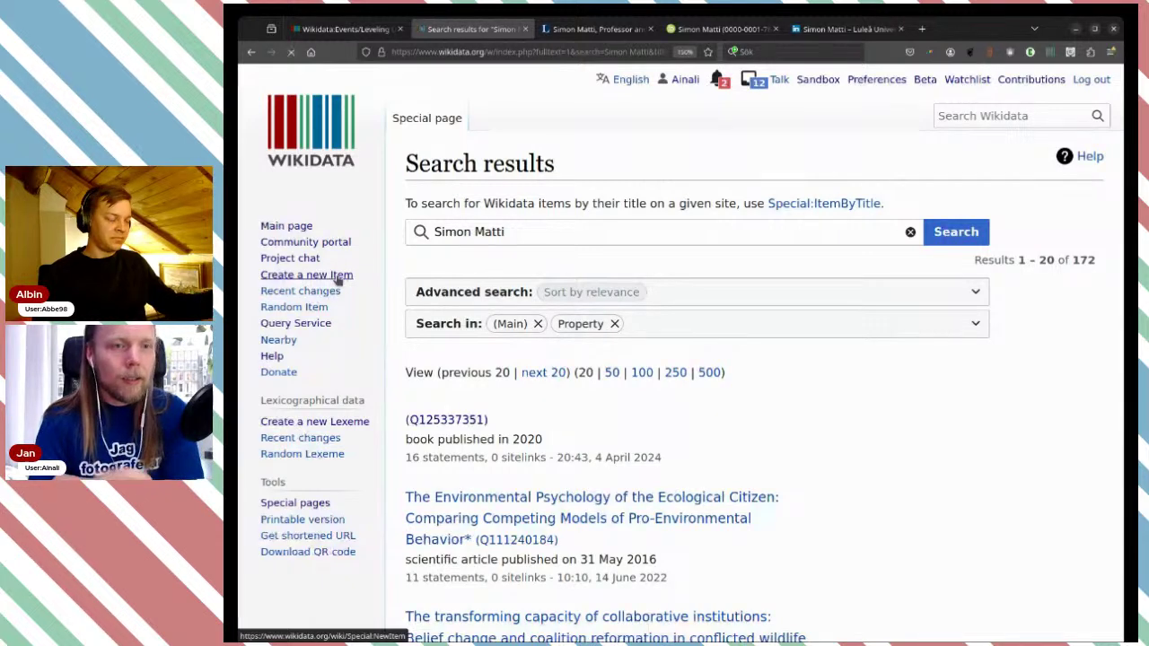
left_click(338, 281)
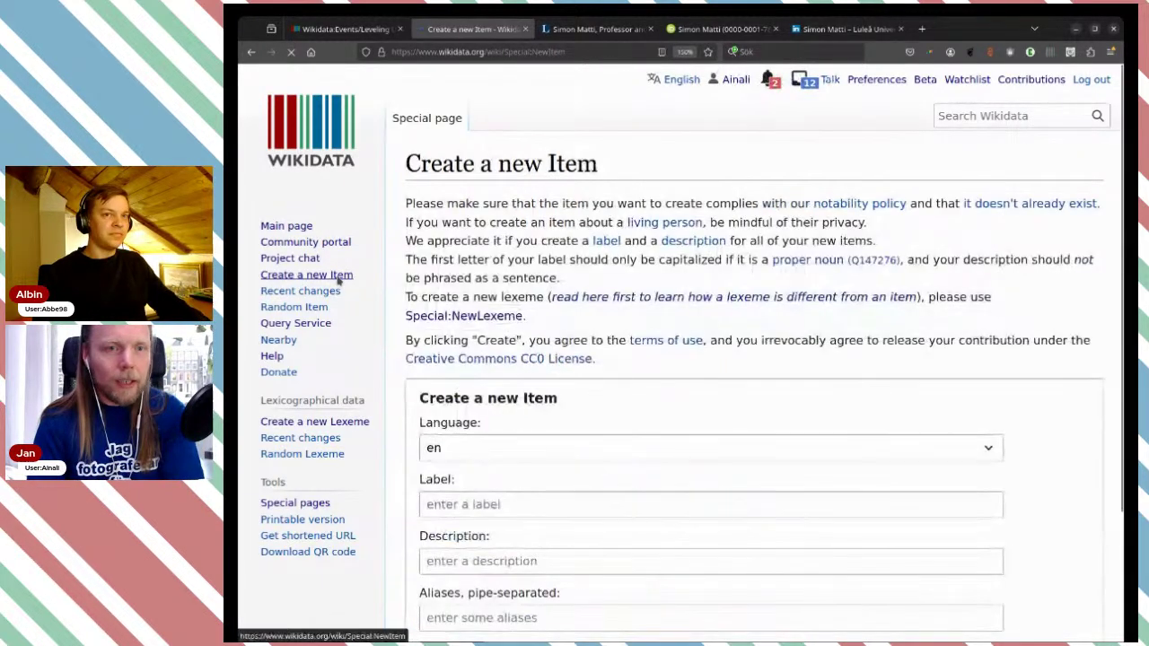
scroll(485, 285, "down", 2)
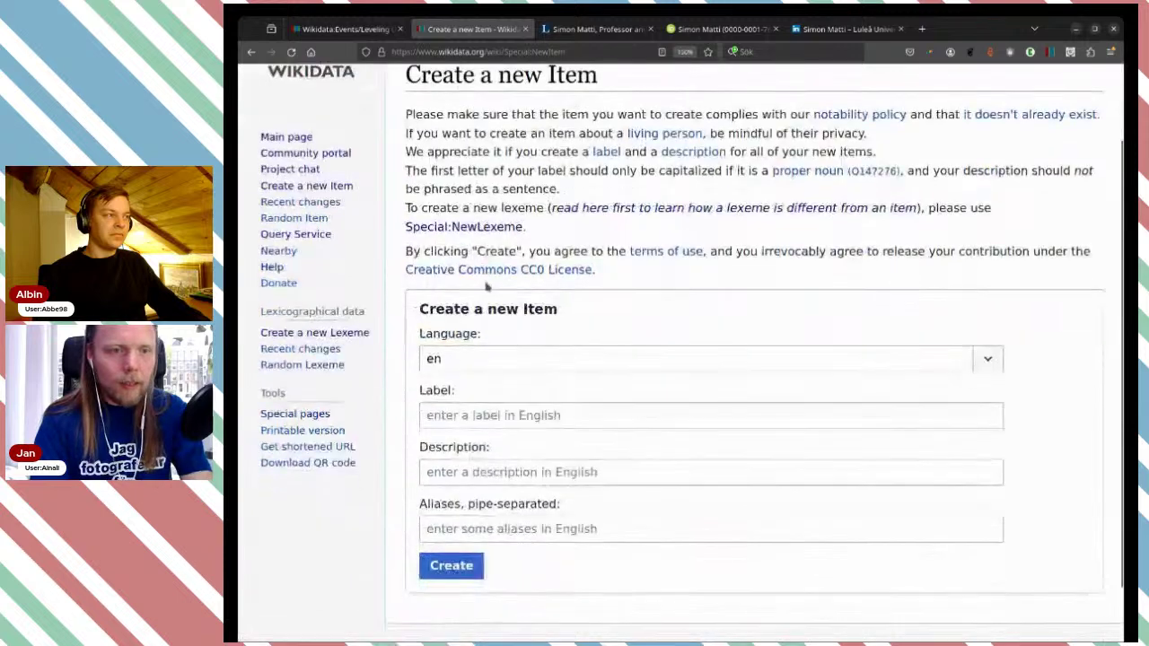
left_click(466, 400)
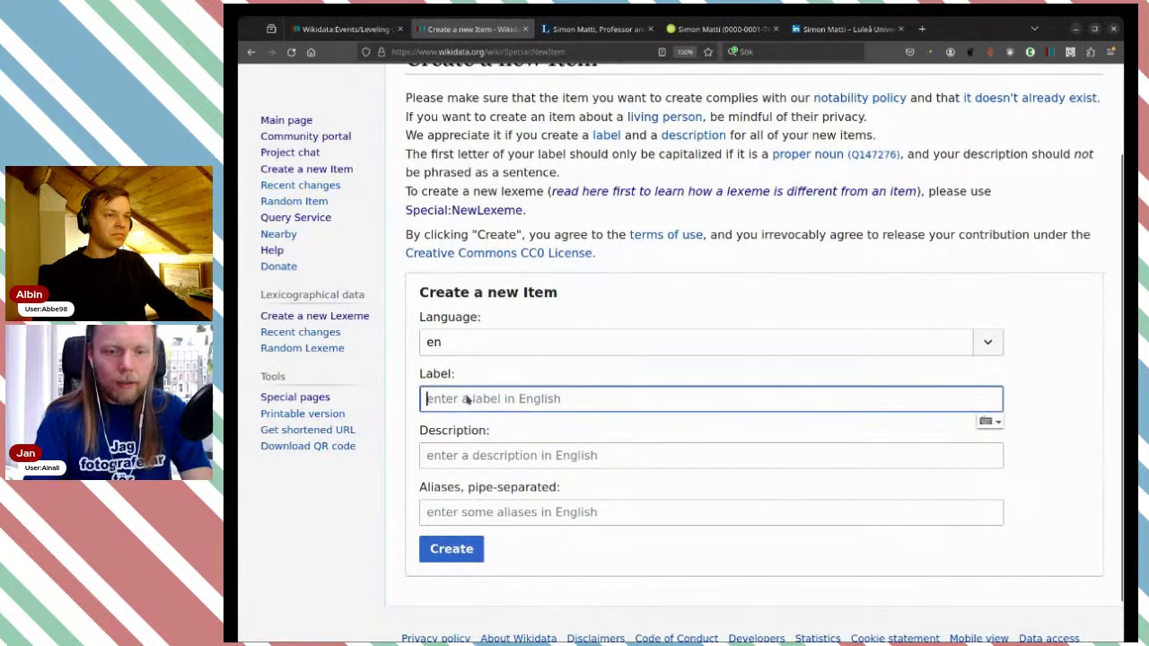
type("Simon Matti")
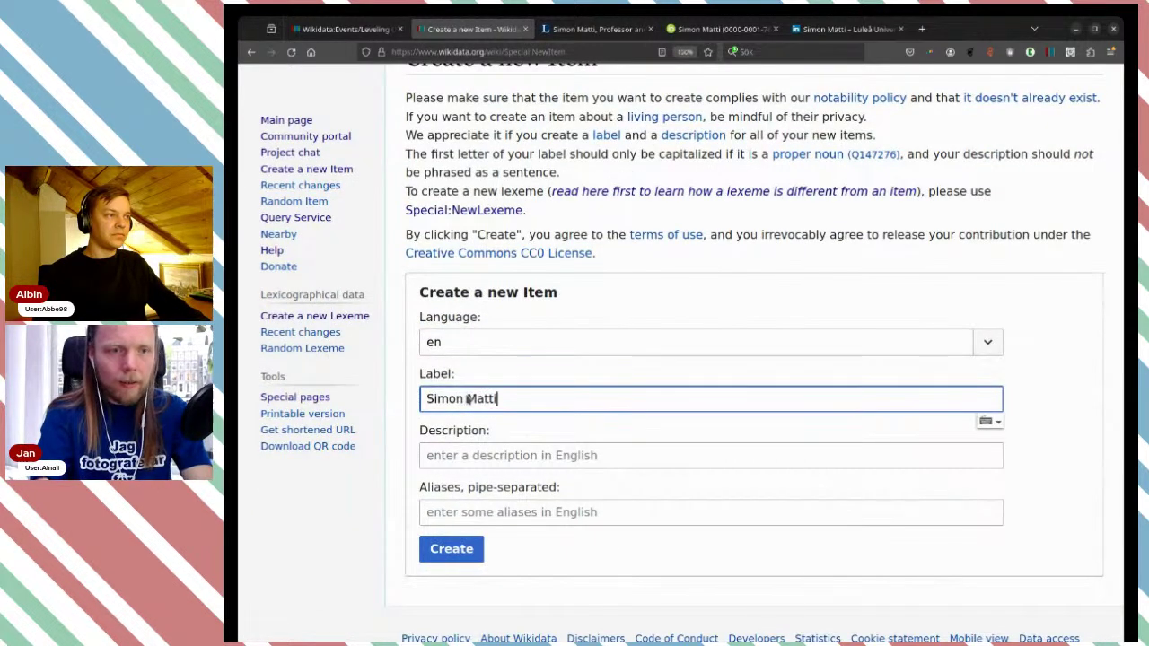
key("Tab")
type("S")
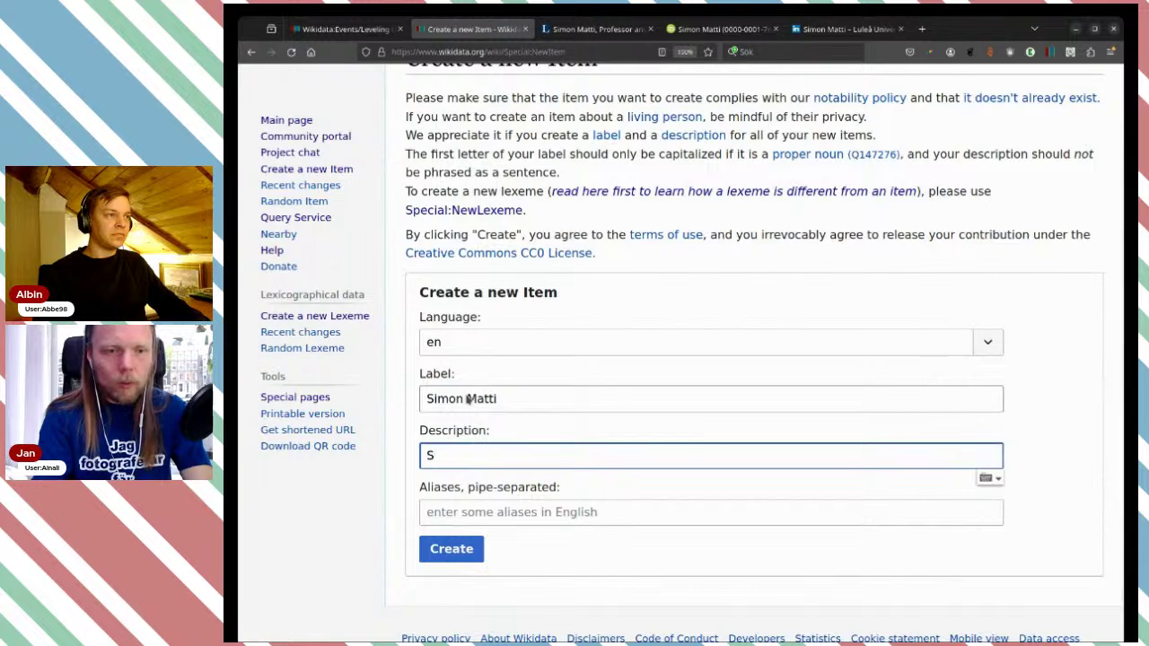
type("wedish")
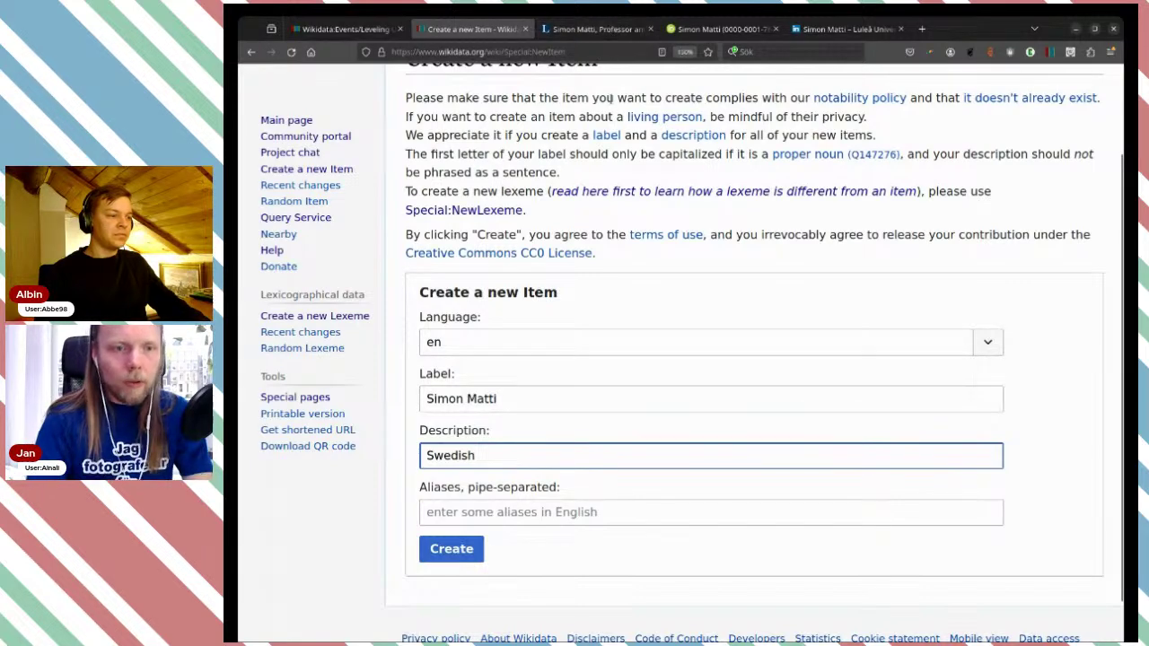
type("professor")
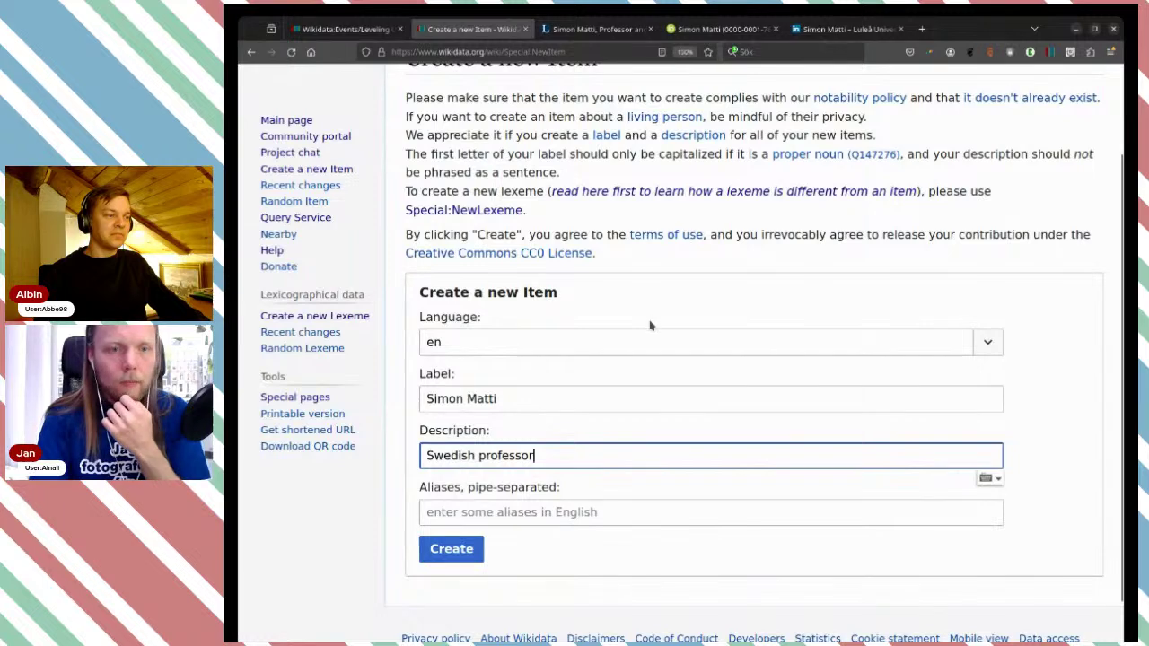
left_click(461, 554)
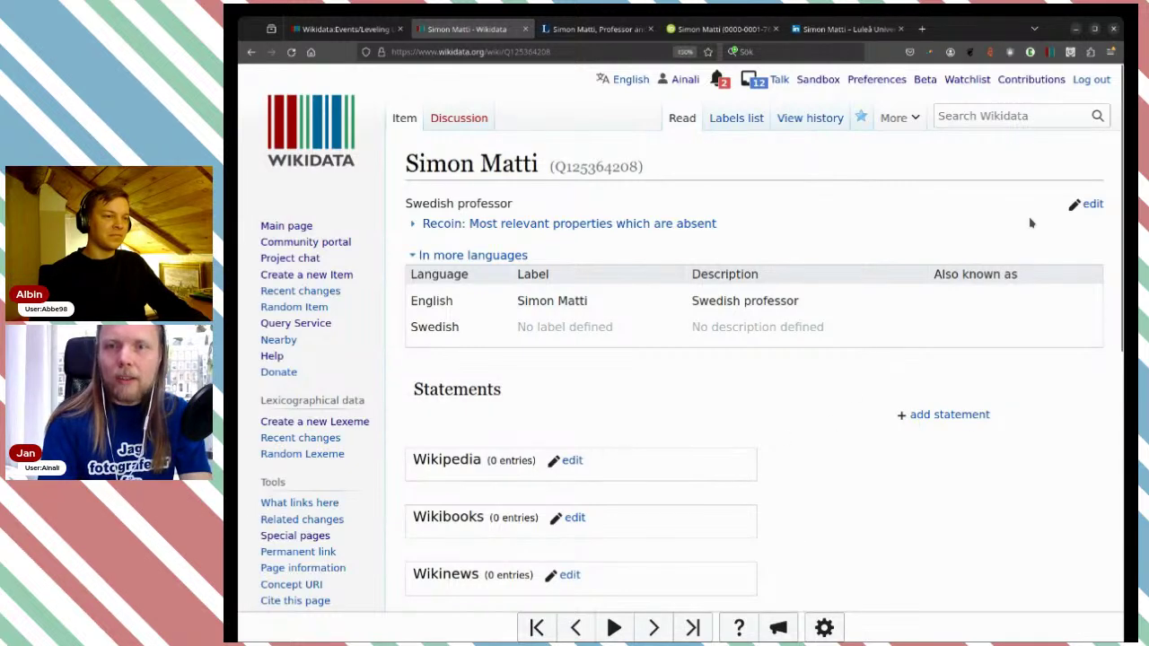
- Add a Swedish label matching the English one and the Swedish description "svensk professor", and publish the changes
left_click(1090, 205)
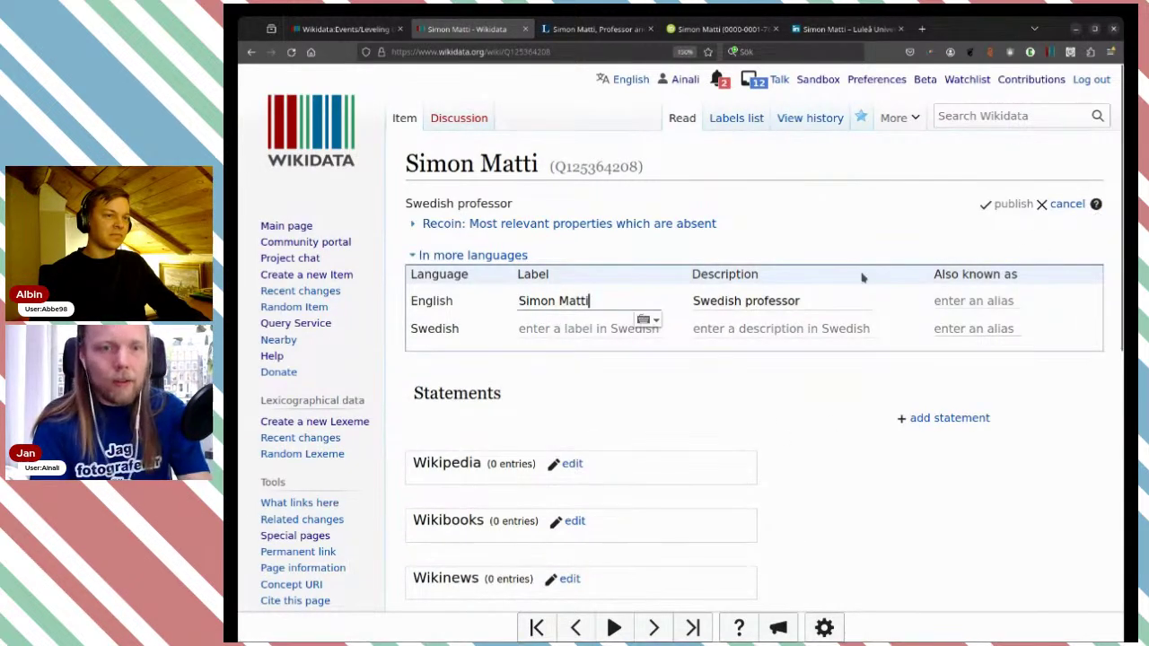
left_click_drag(589, 301, 472, 299)
key("ctrl+c")
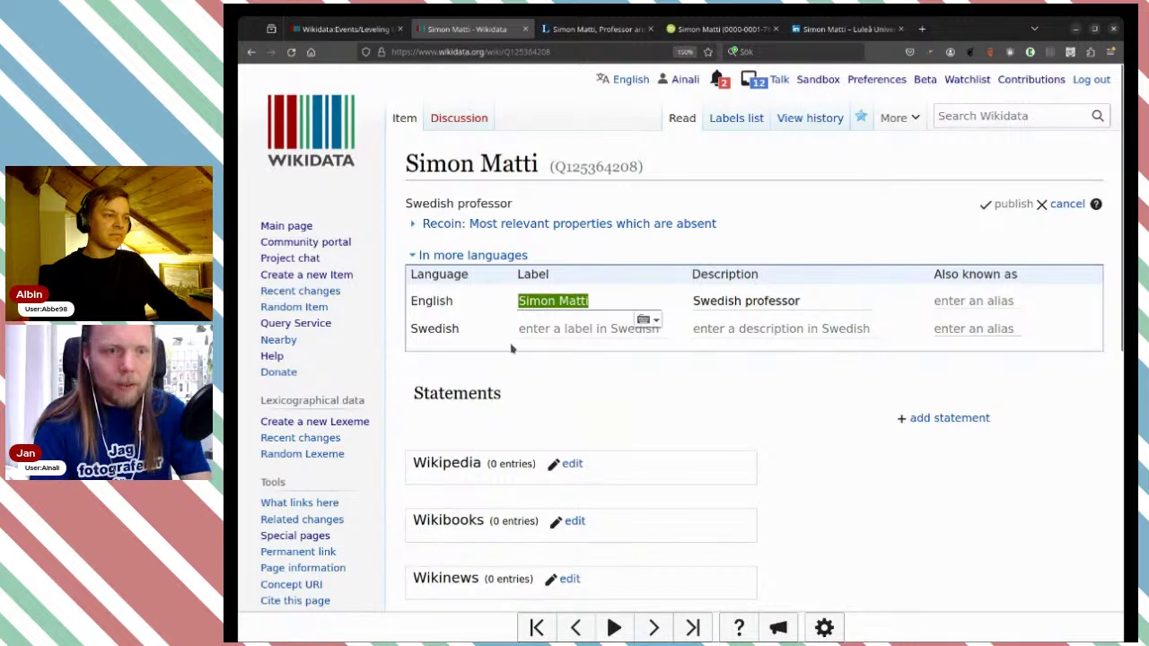
left_click(534, 330)
key("ctrl+v")
left_click(721, 331)
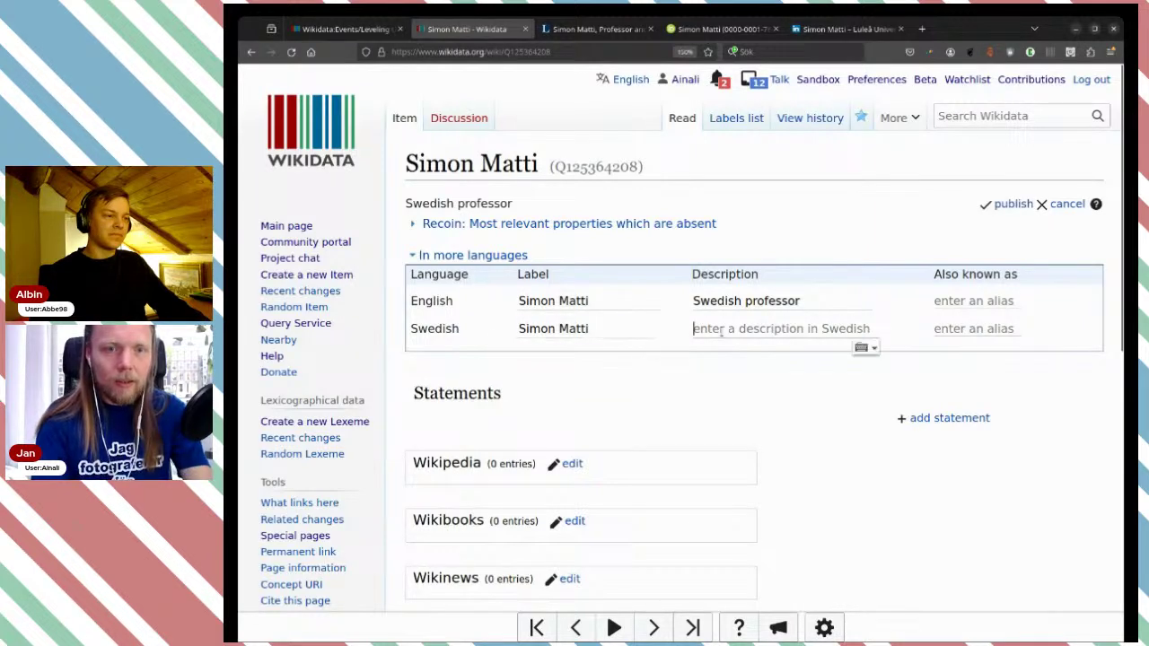
type("svensk")
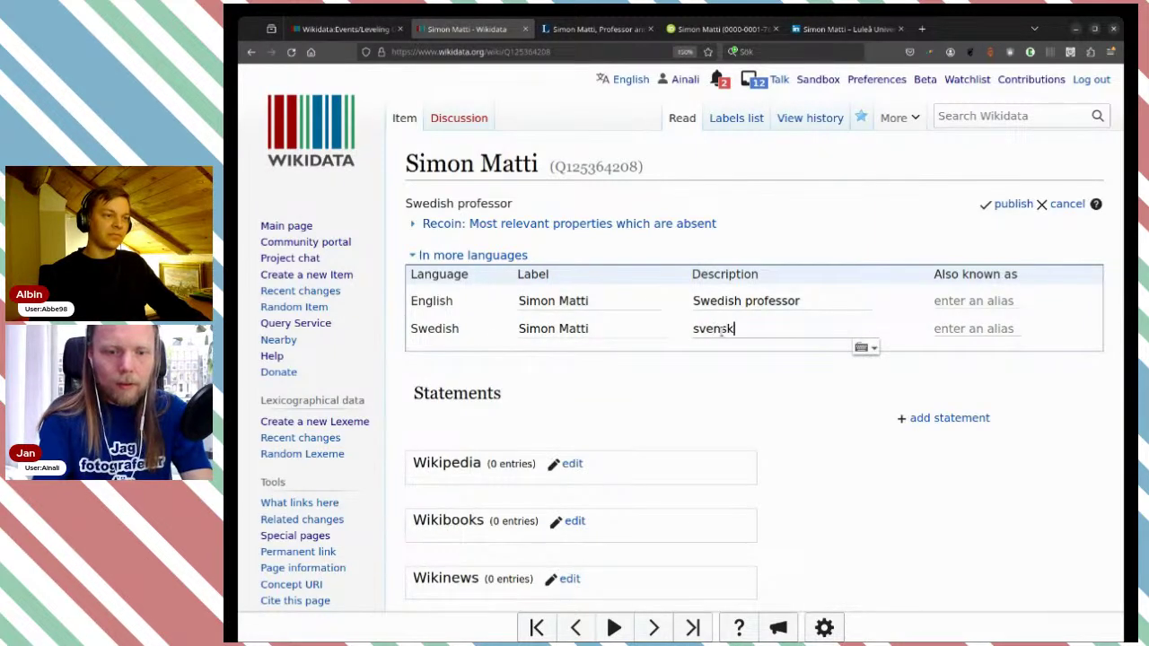
type(" professor")
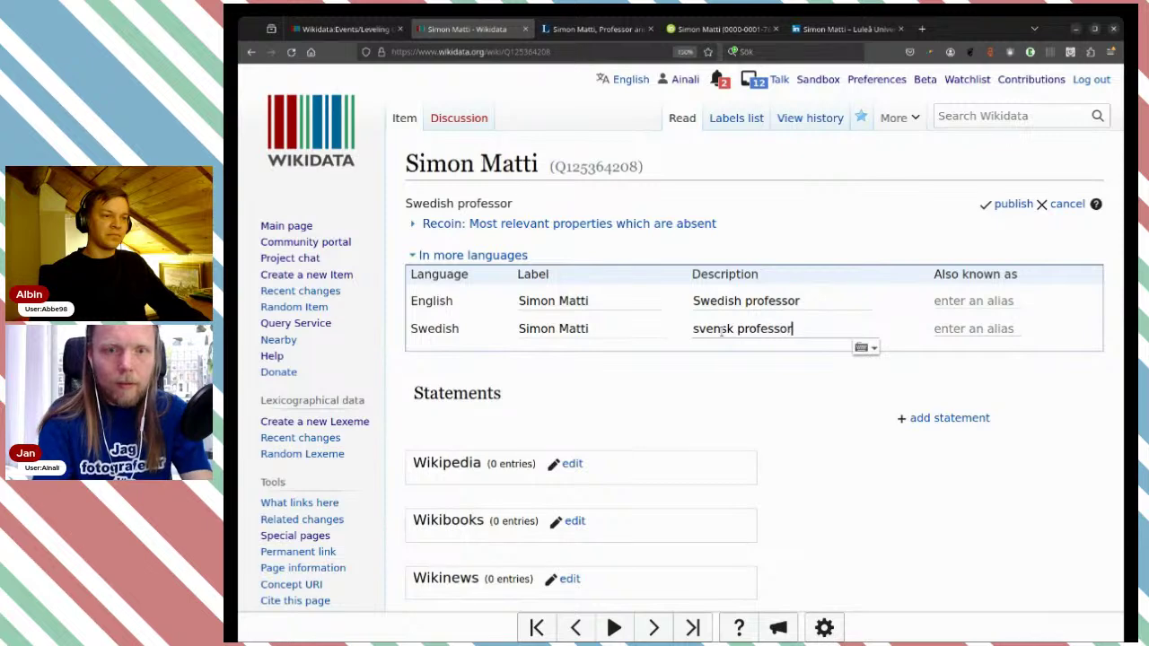
left_click(1005, 206)
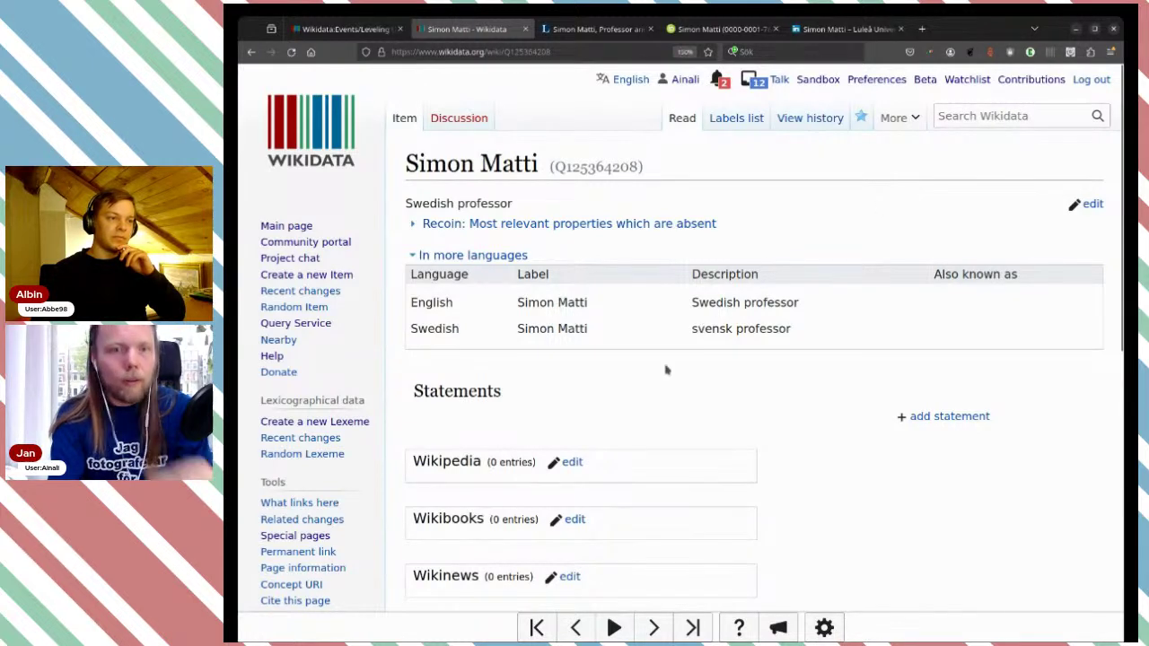
- Add the statement "instance of" with the value "human" to the new item and publish it
left_click(945, 419)
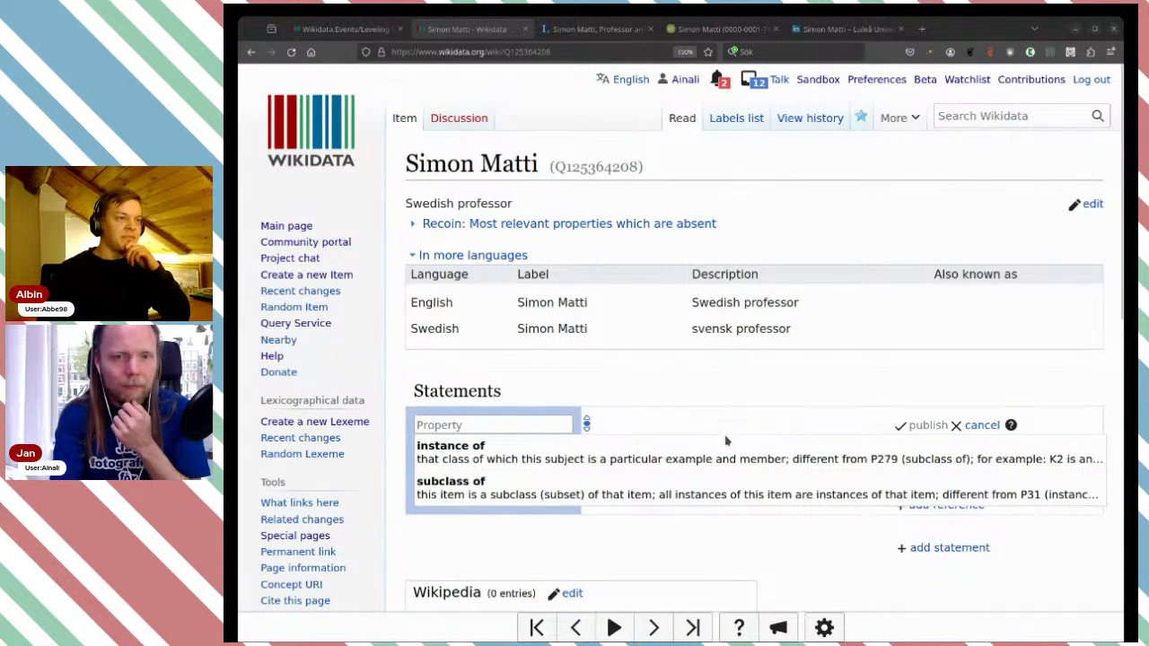
left_click(718, 456)
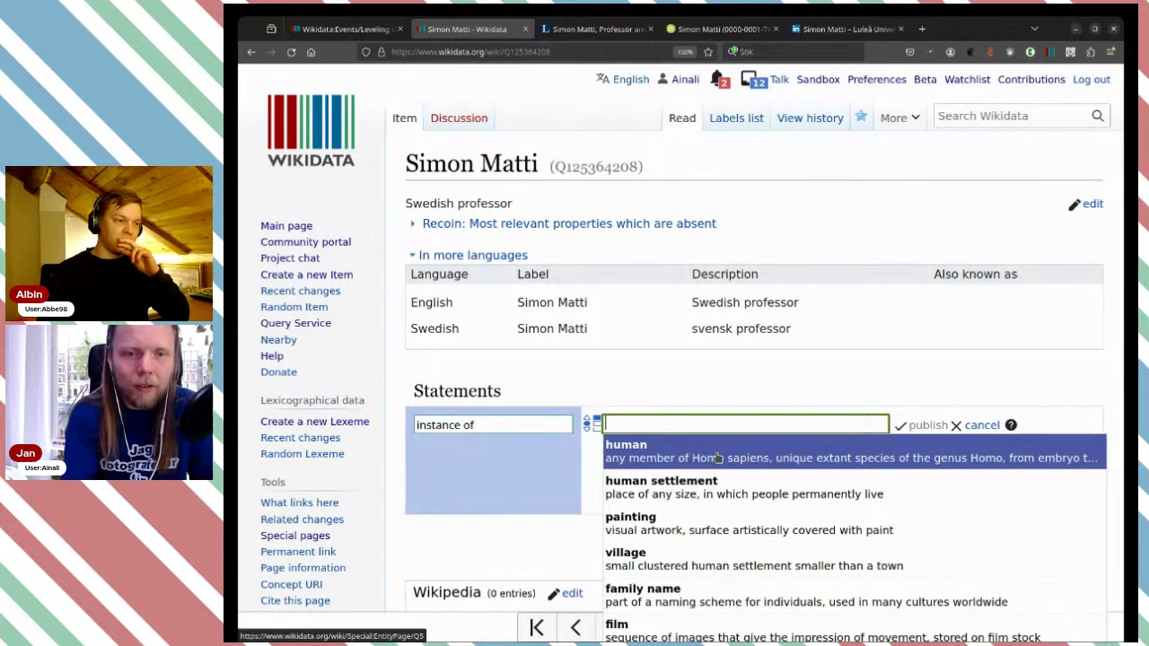
left_click(717, 458)
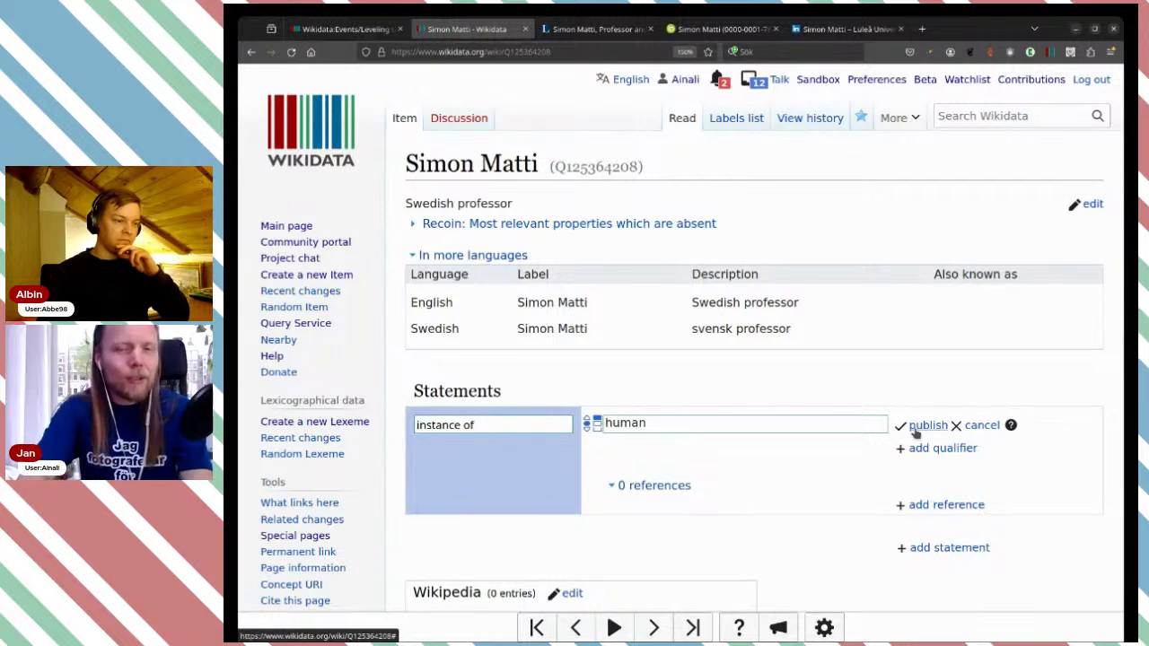
left_click(916, 434)
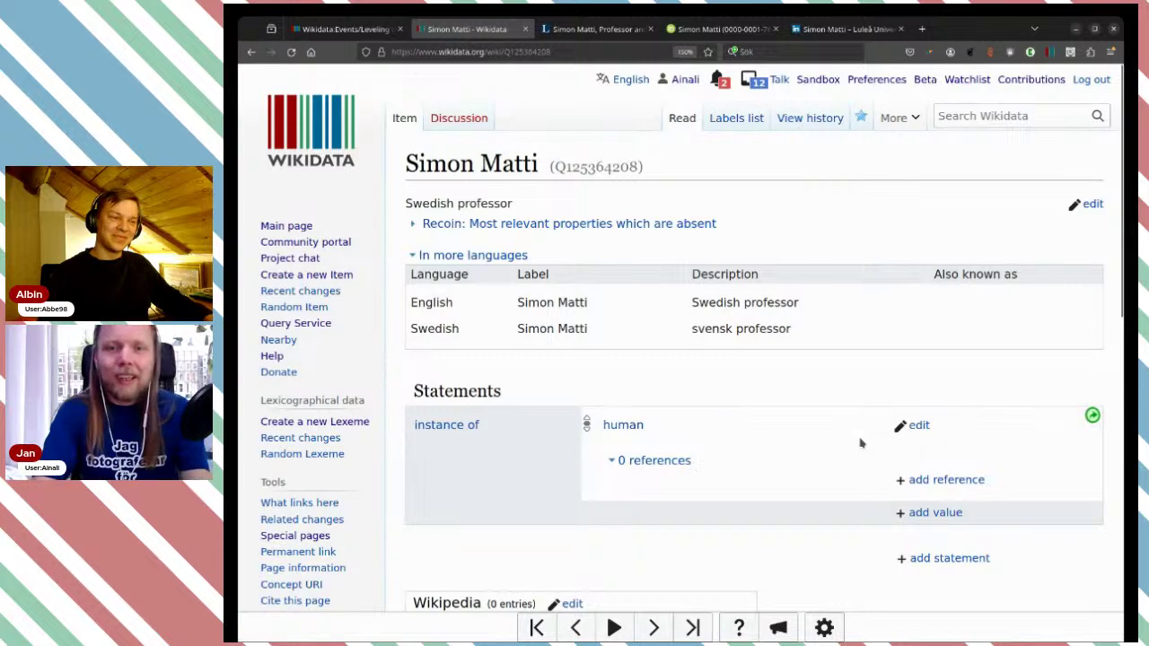
- Add the statement "sex or gender" with the value "male" to the item and publish it
scroll(859, 442, "down", 1)
scroll(860, 442, "down", 1)
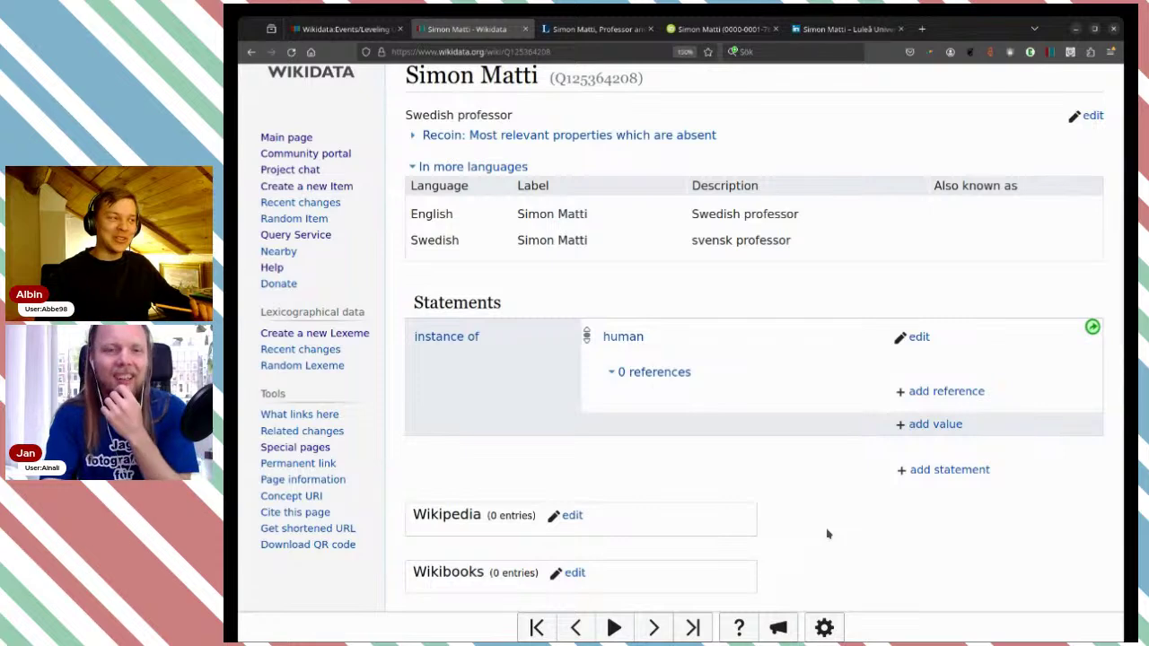
left_click(930, 477)
scroll(774, 405, "down", 1)
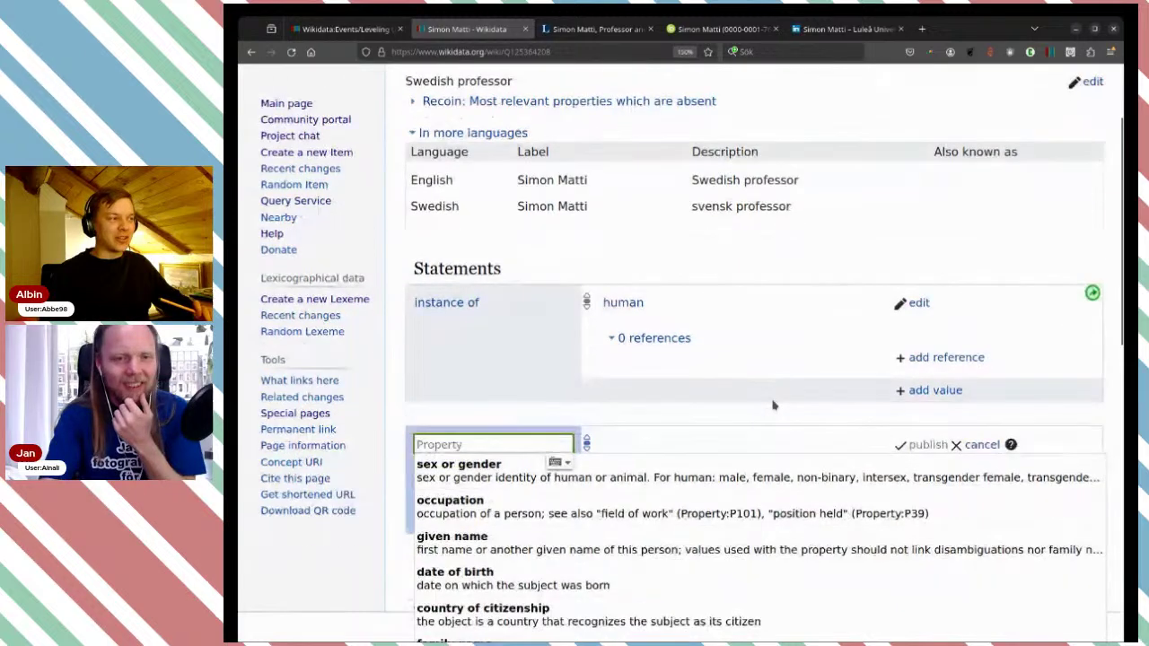
scroll(774, 350, "down", 1)
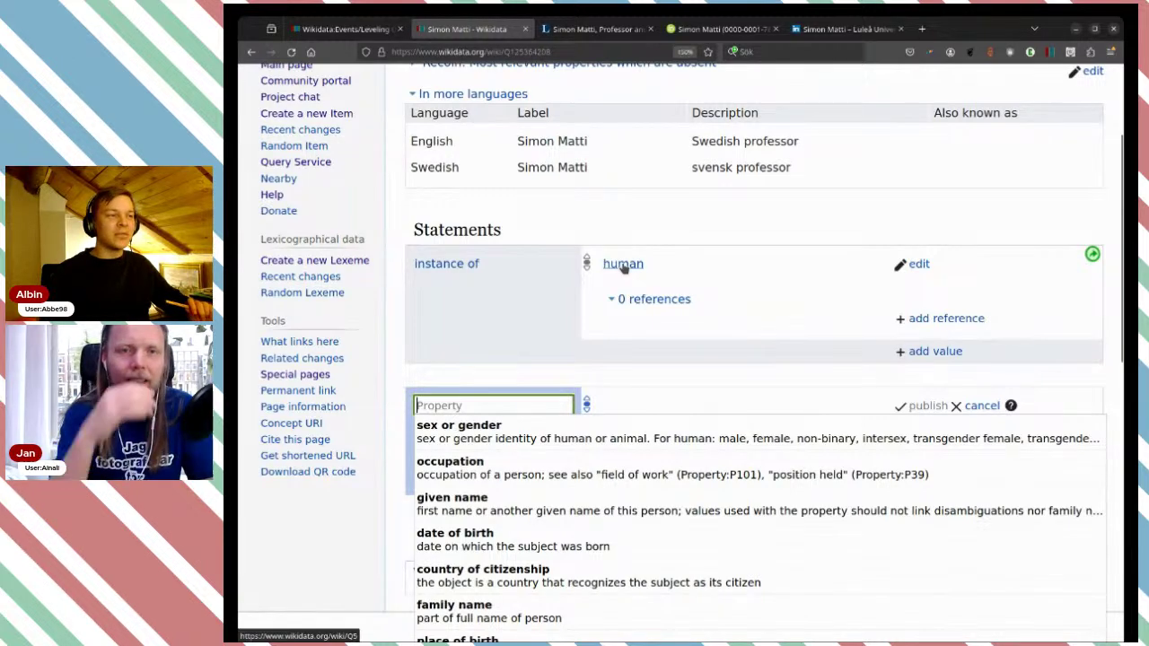
left_click(762, 313)
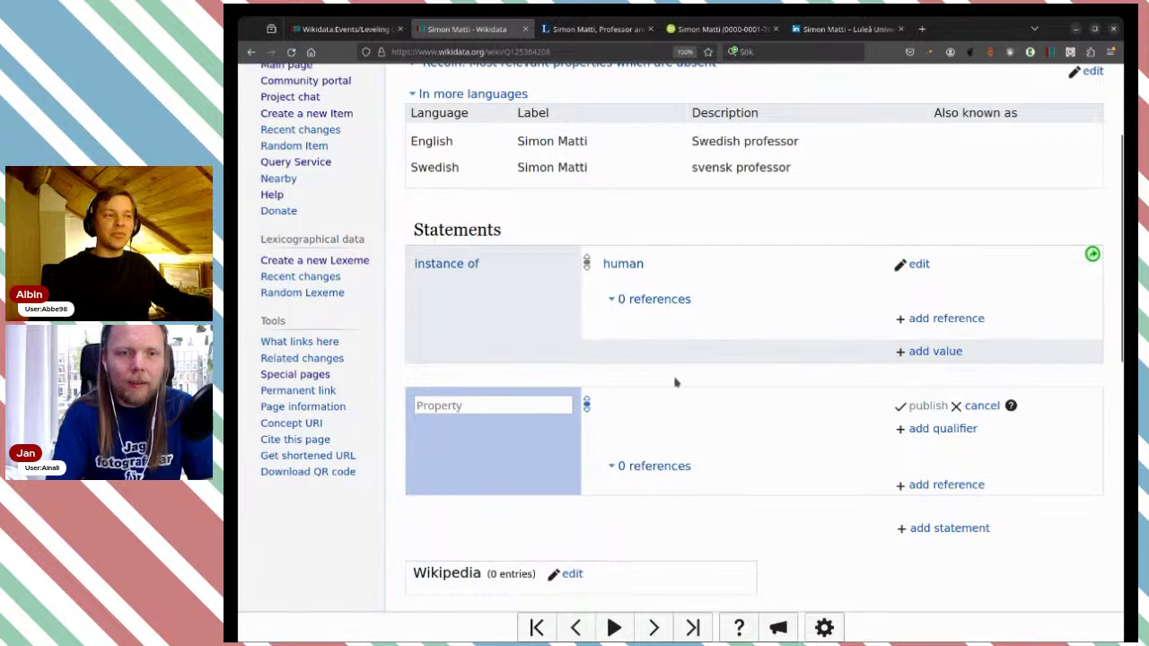
left_click(541, 405)
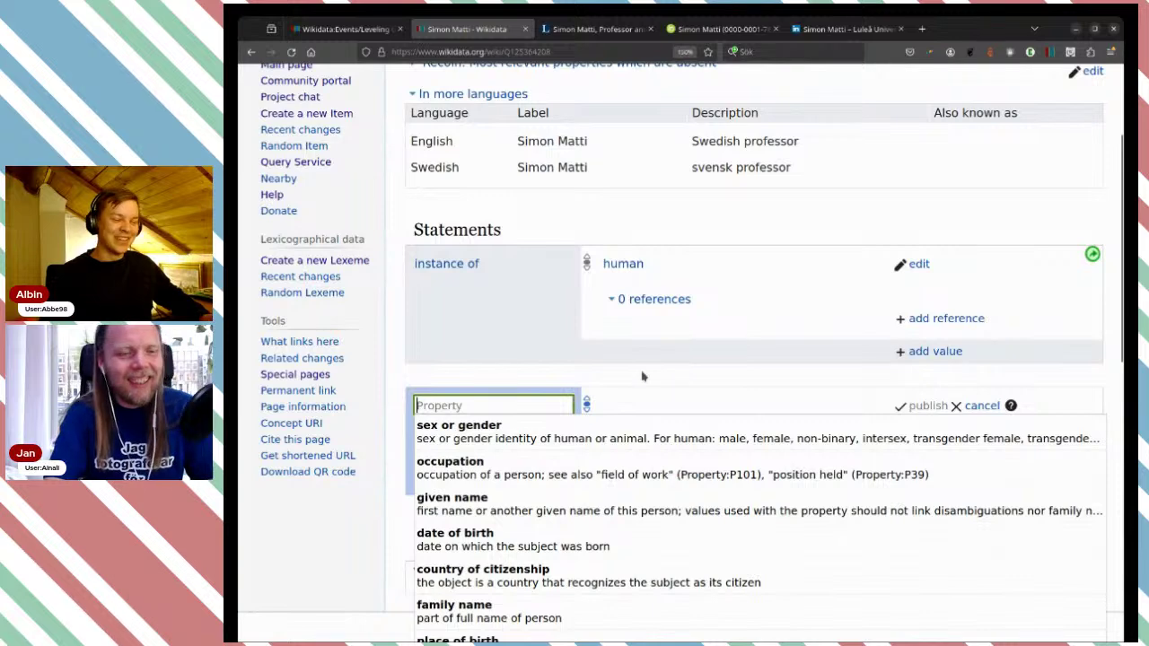
left_click(500, 440)
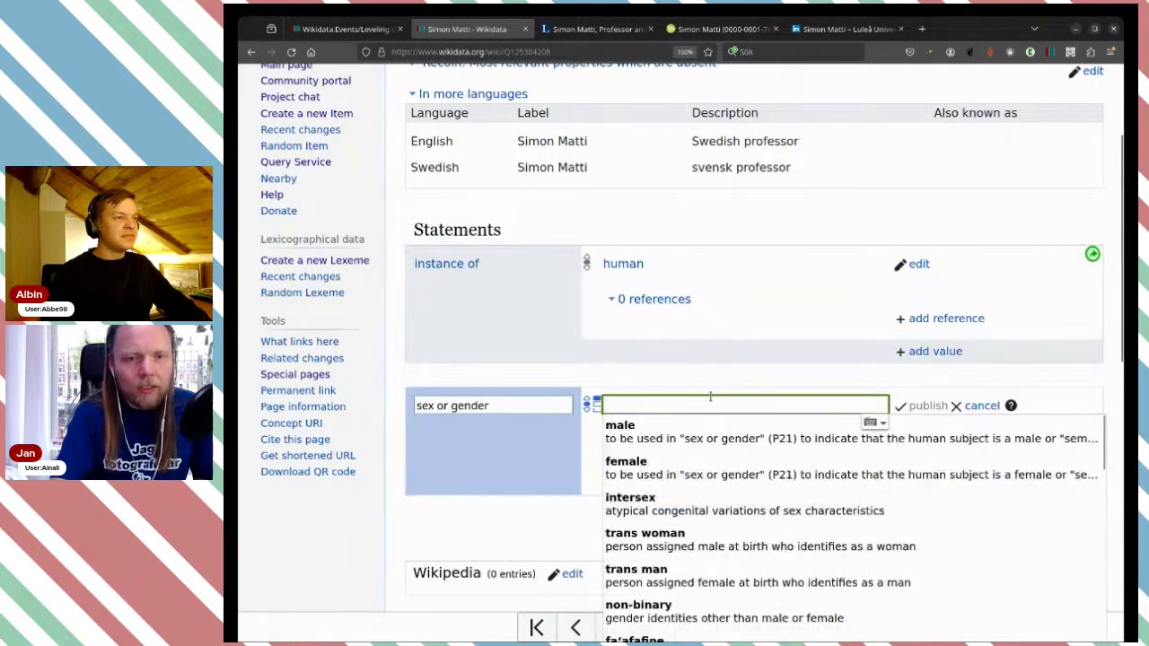
left_click(868, 423)
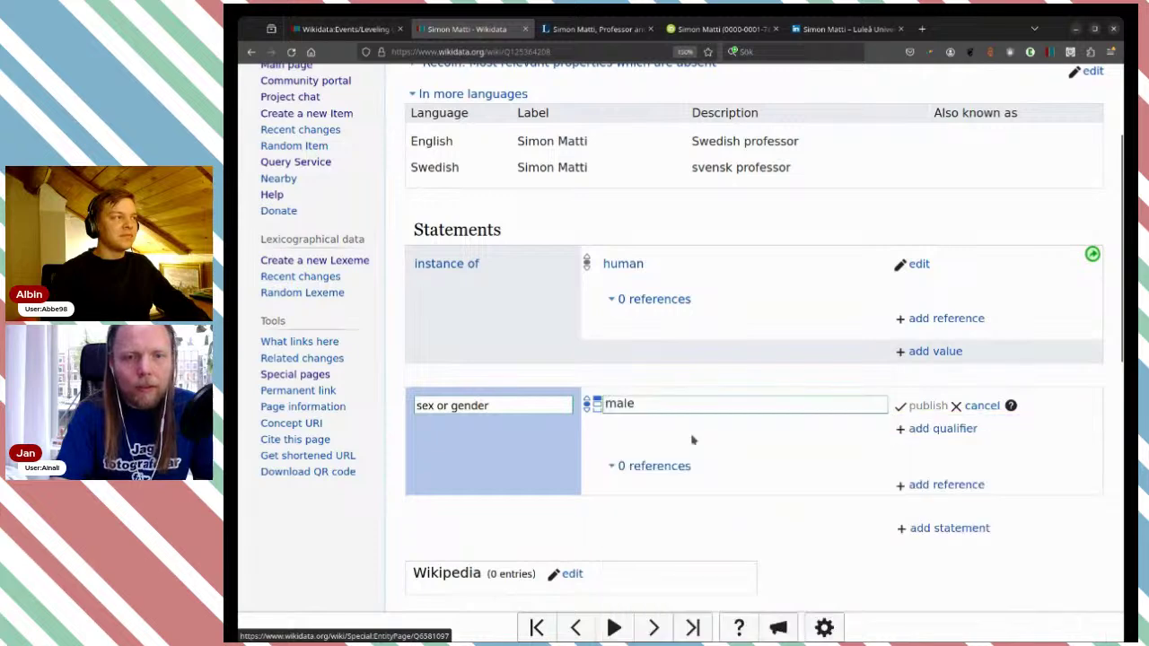
left_click(918, 406)
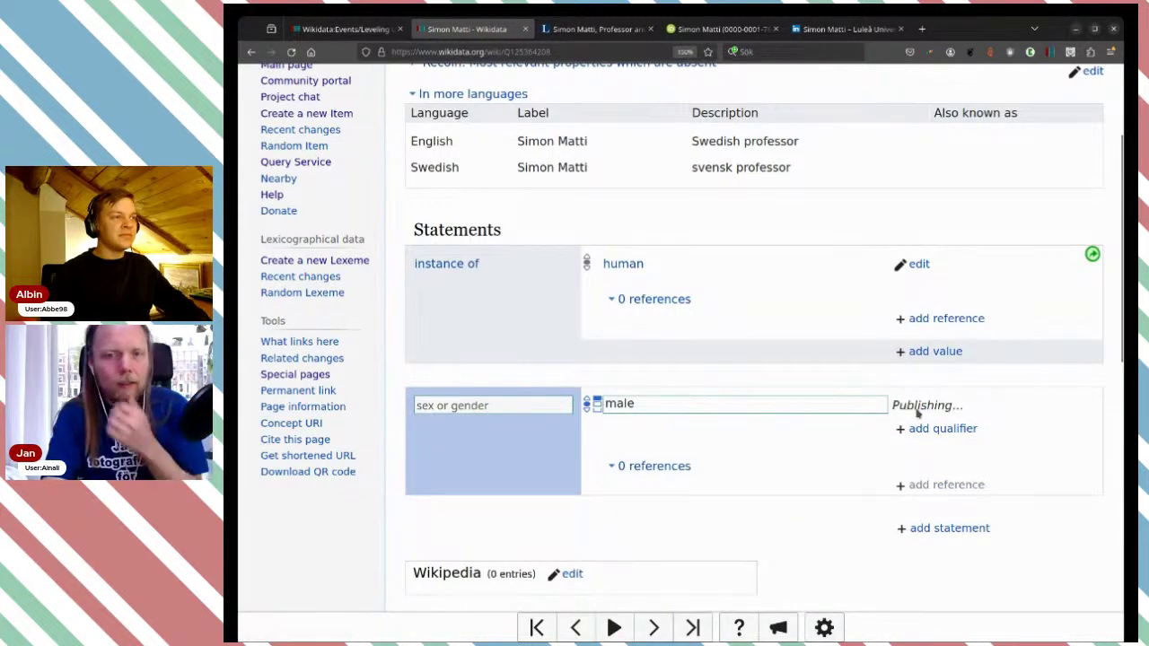
- Check the author's title on the university staff page, then add the statement "occupation" with the value "professor" and publish it
scroll(853, 367, "down", 3)
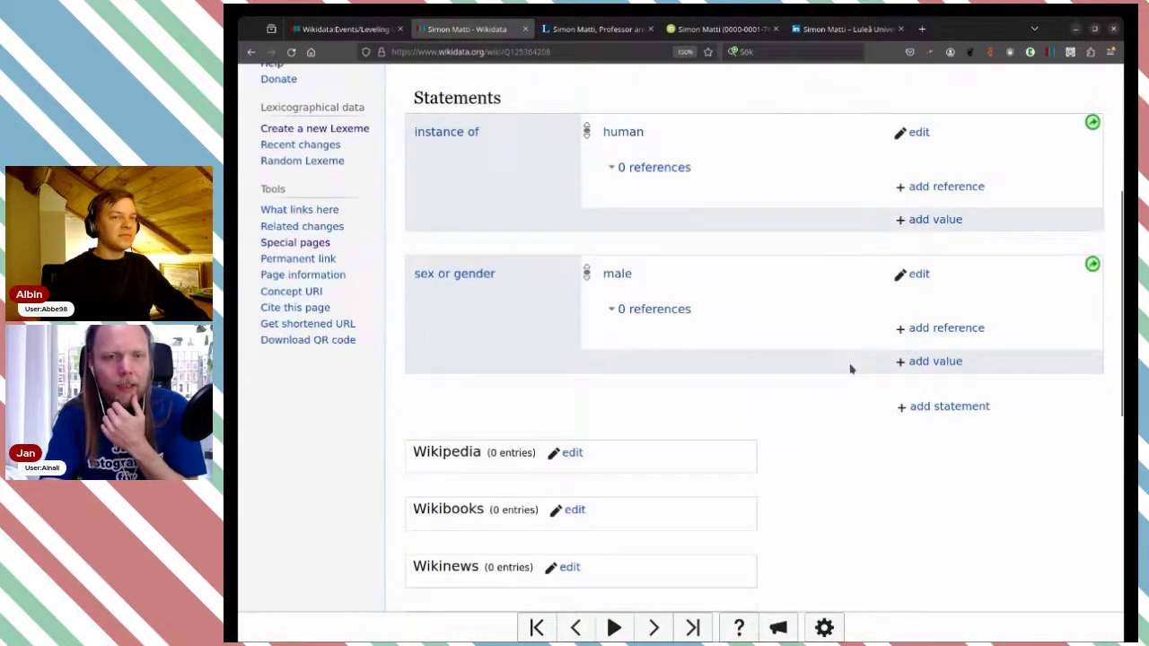
left_click(922, 406)
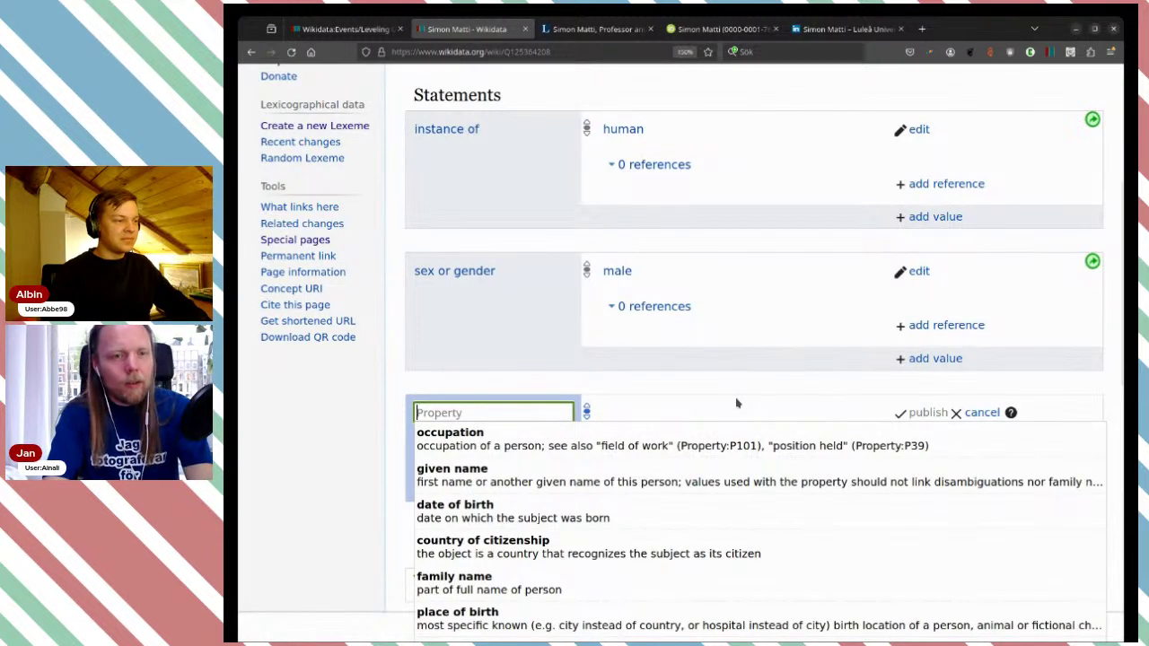
left_click(608, 28)
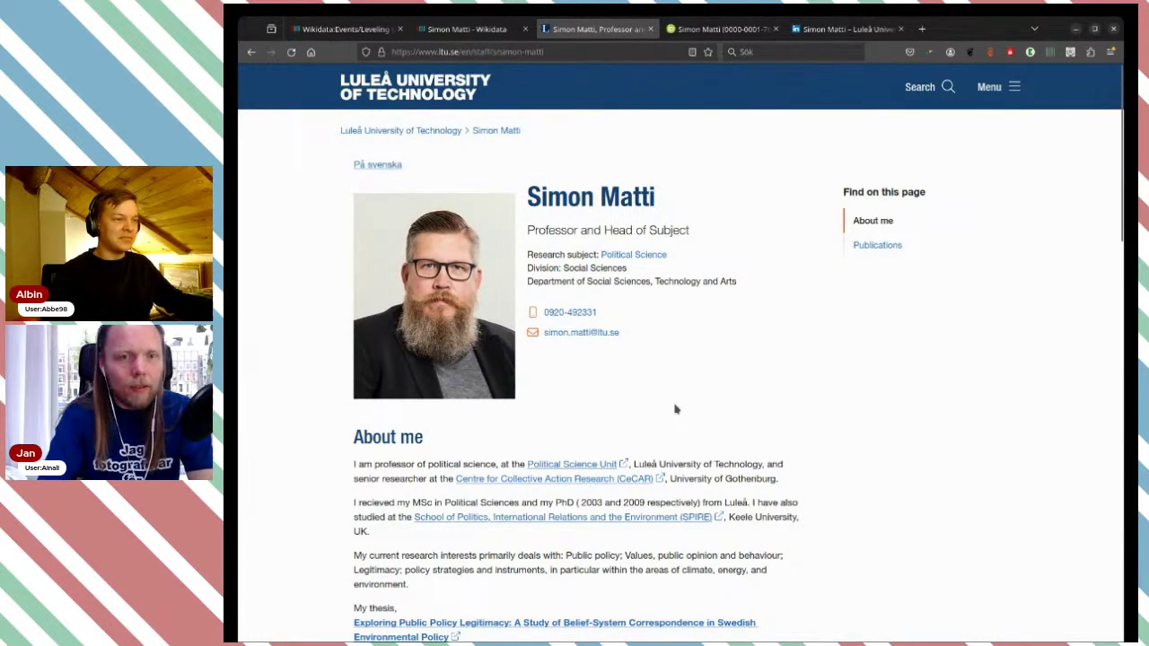
scroll(676, 410, "down", 1)
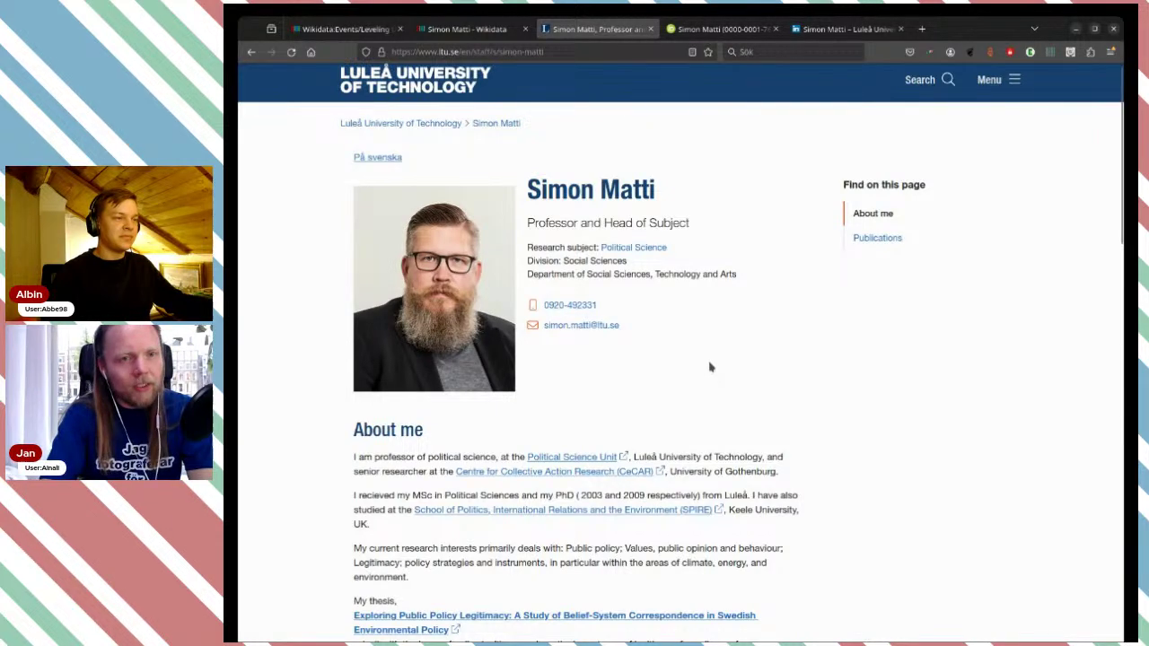
scroll(710, 368, "up", 1)
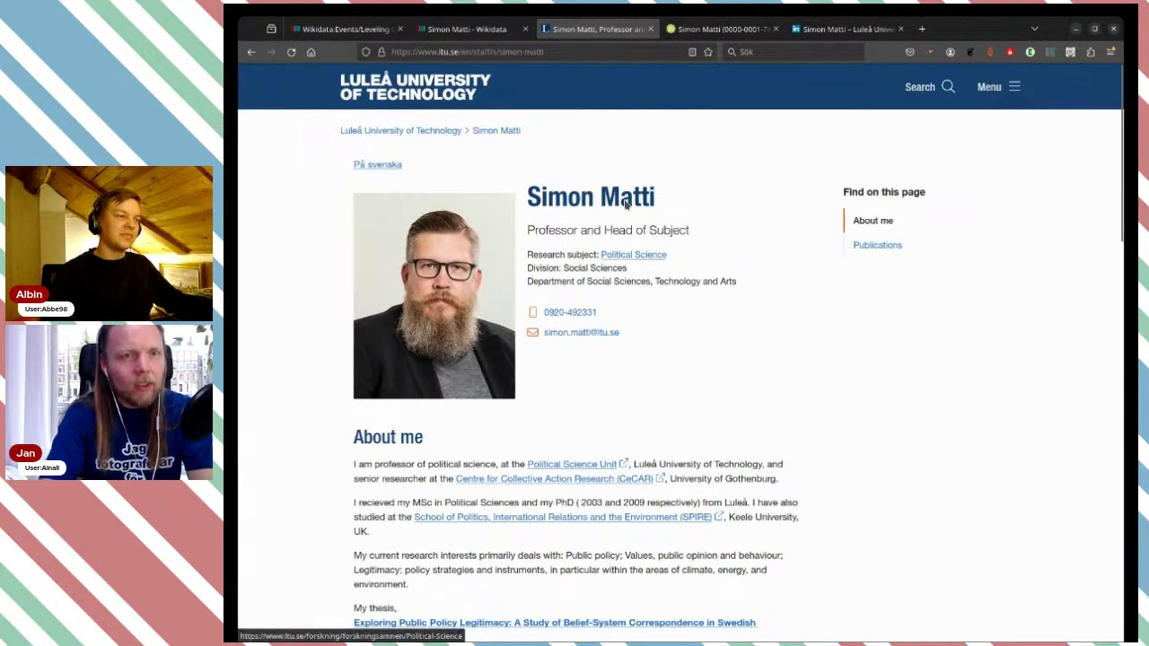
left_click(485, 32)
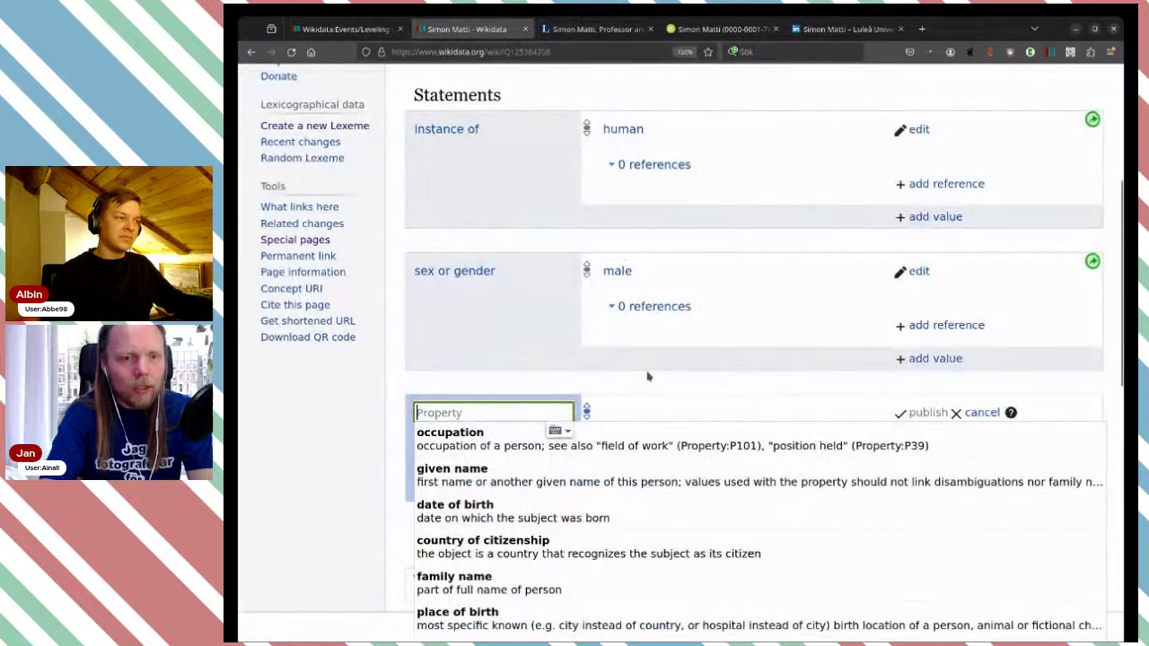
left_click(654, 435)
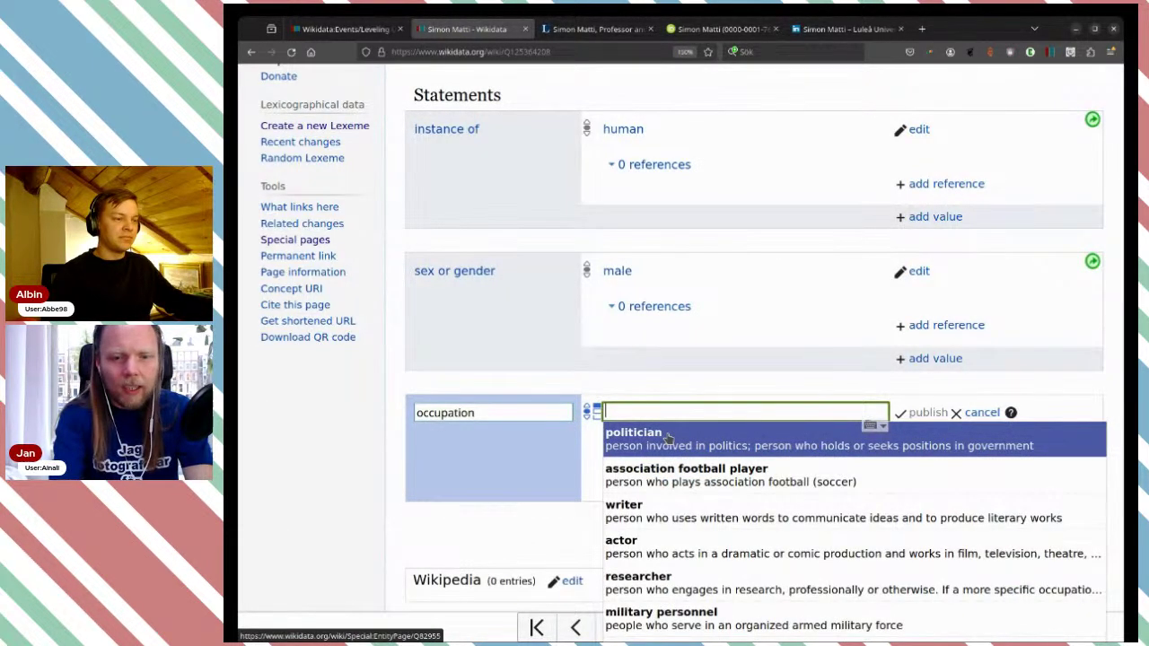
type("profess")
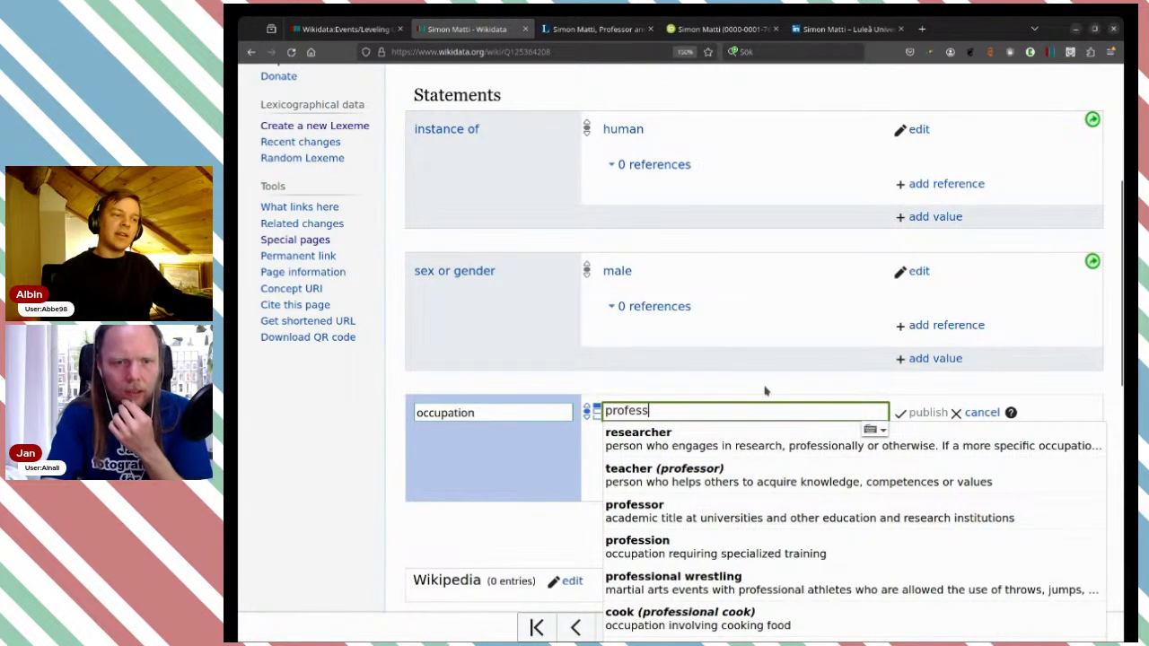
left_click(751, 500)
left_click(925, 406)
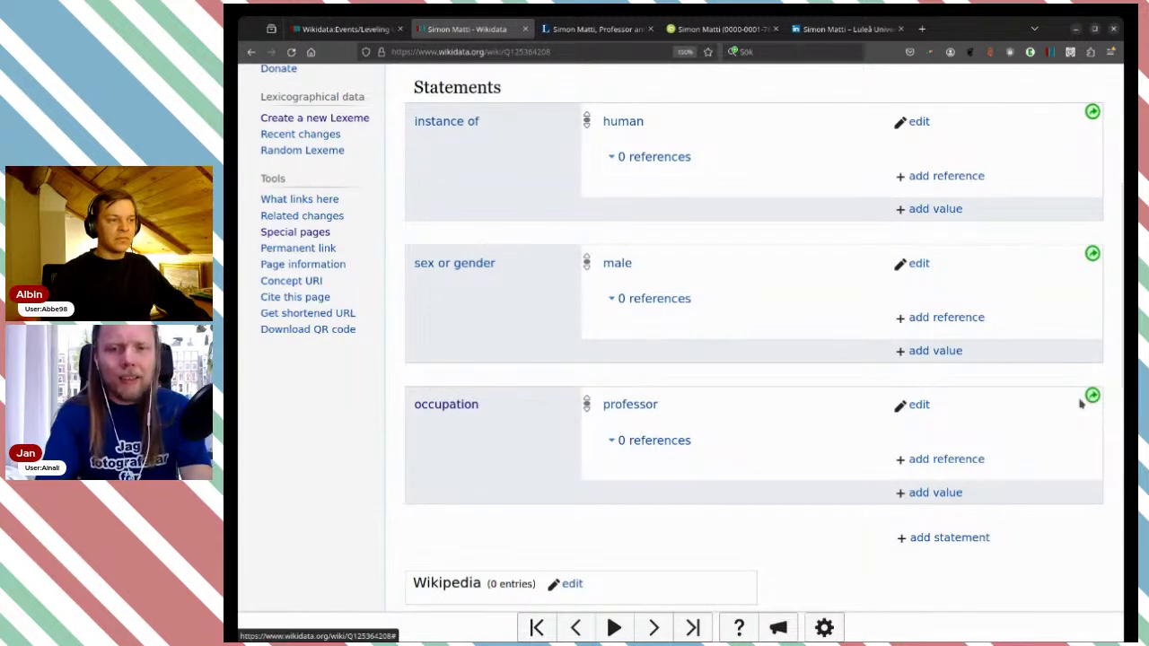
- Add the statement "given name" using the male given name item that matches the author's first name, and publish it
scroll(862, 474, "down", 2)
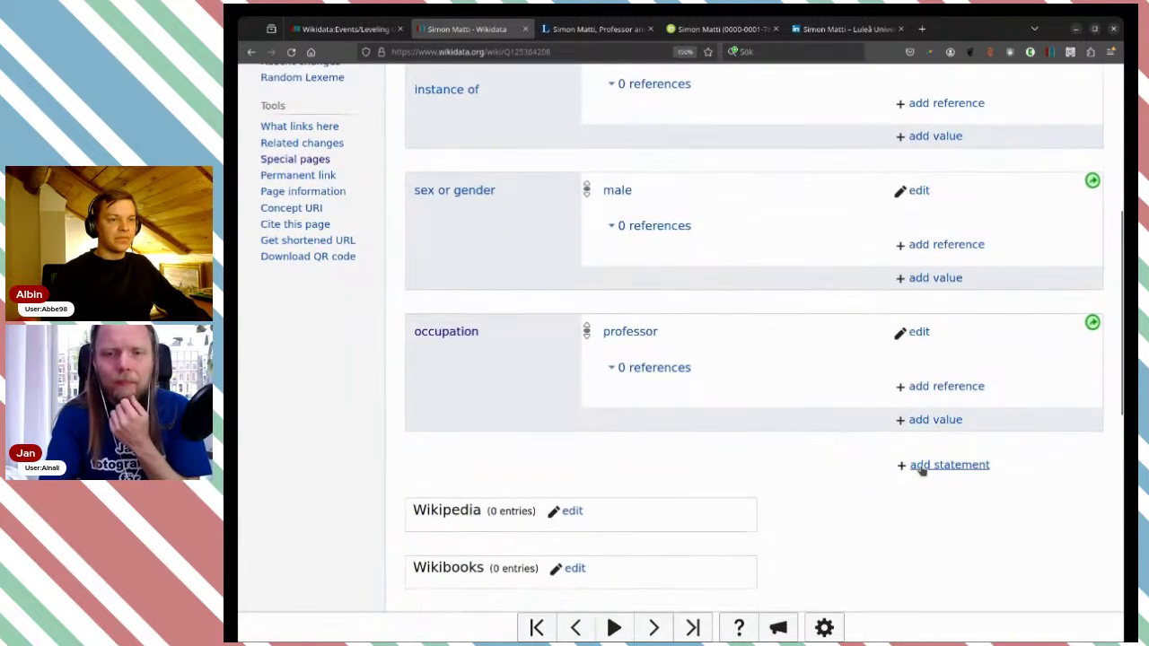
left_click(924, 469)
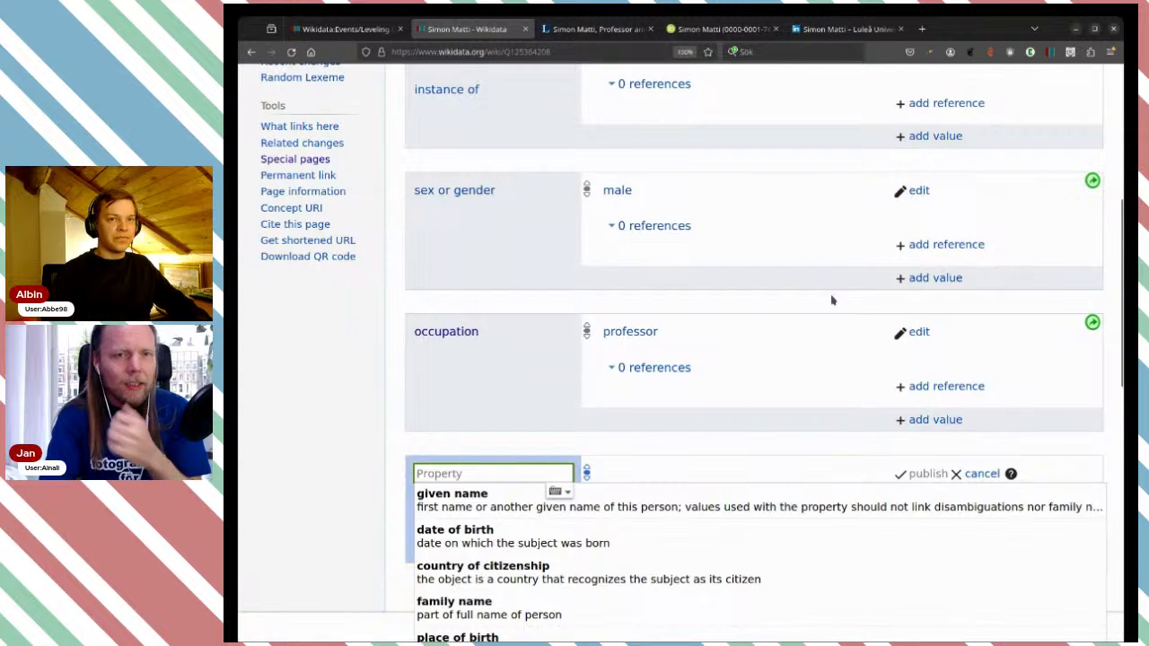
left_click(715, 496)
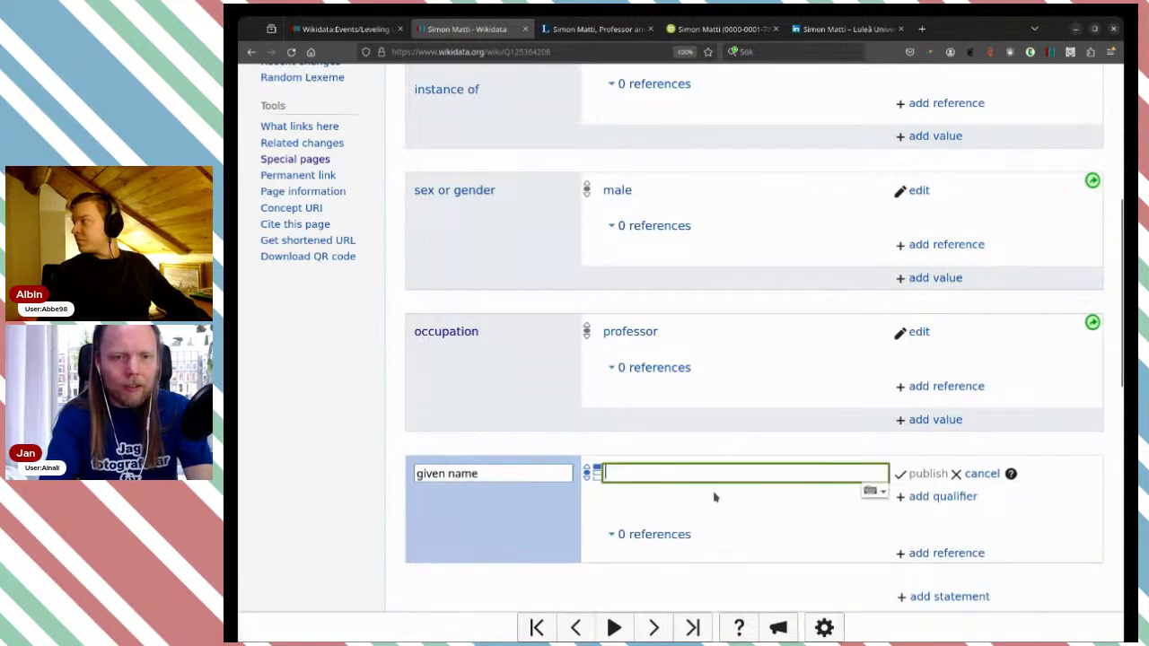
type("Simon")
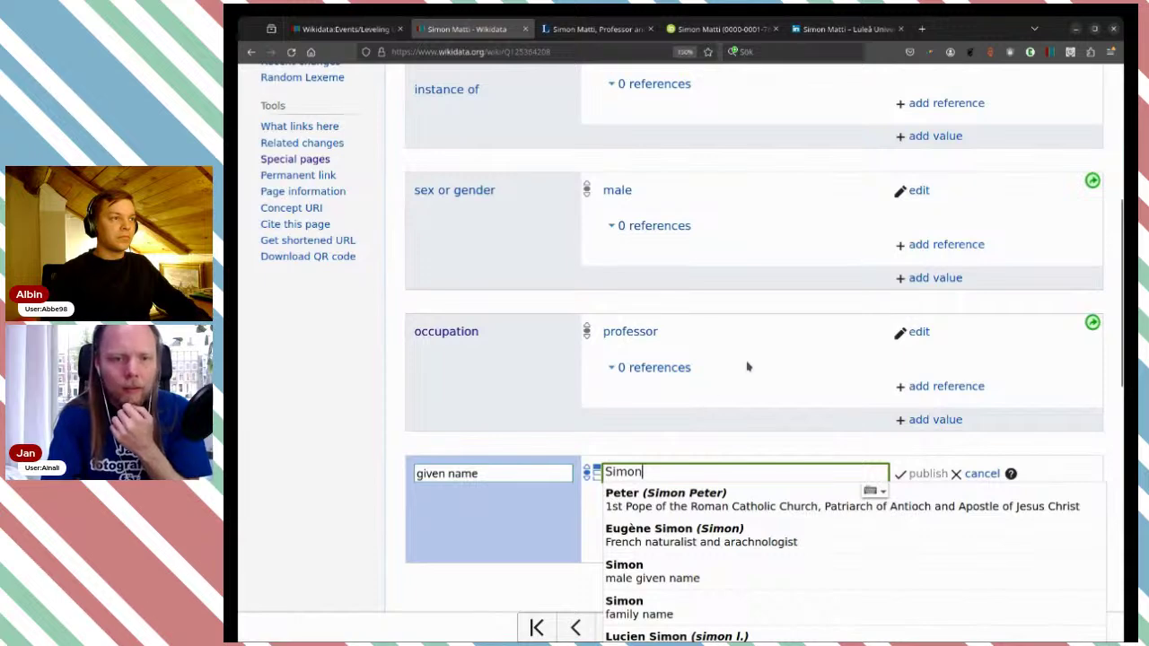
scroll(752, 361, "down", 1)
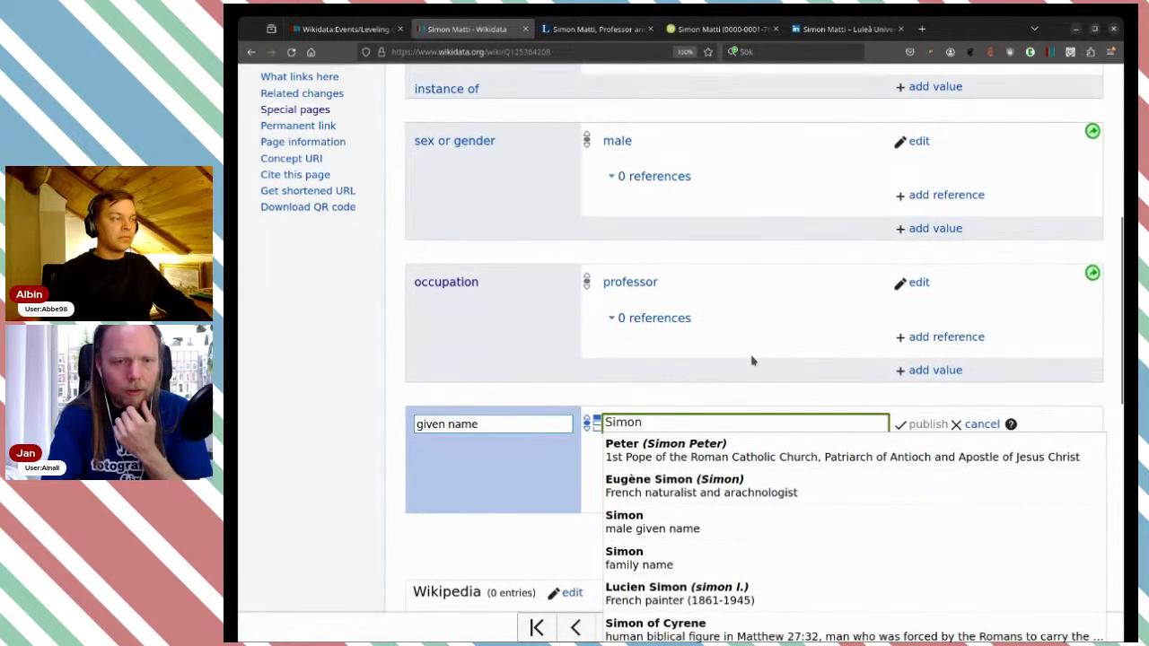
scroll(752, 360, "down", 1)
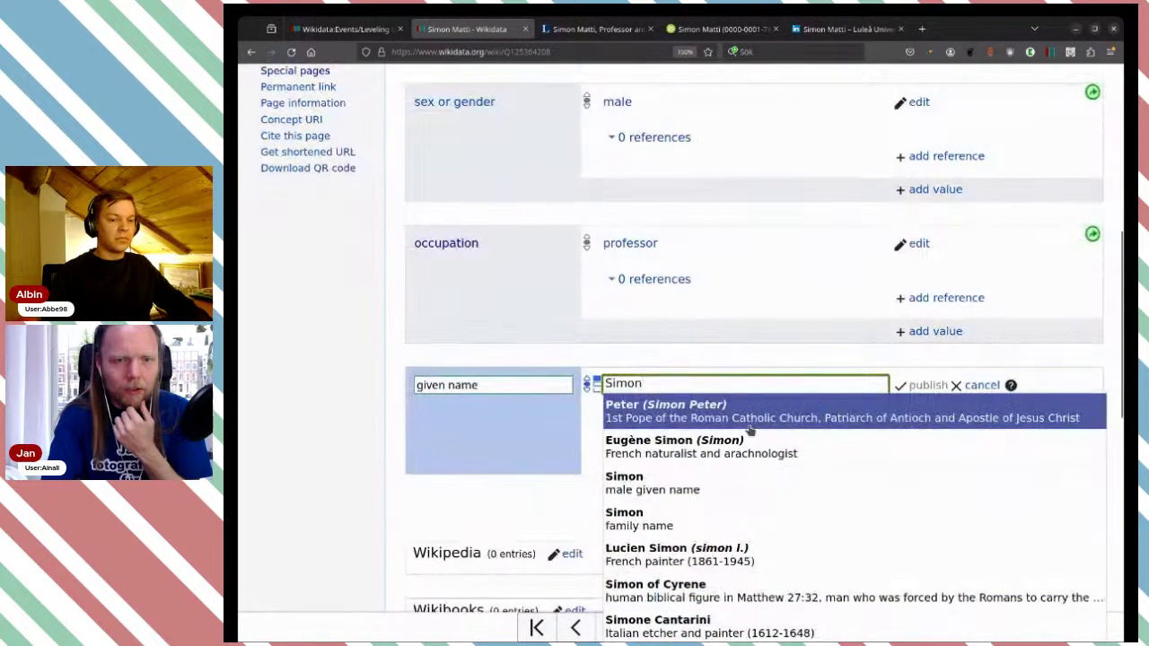
left_click(732, 492)
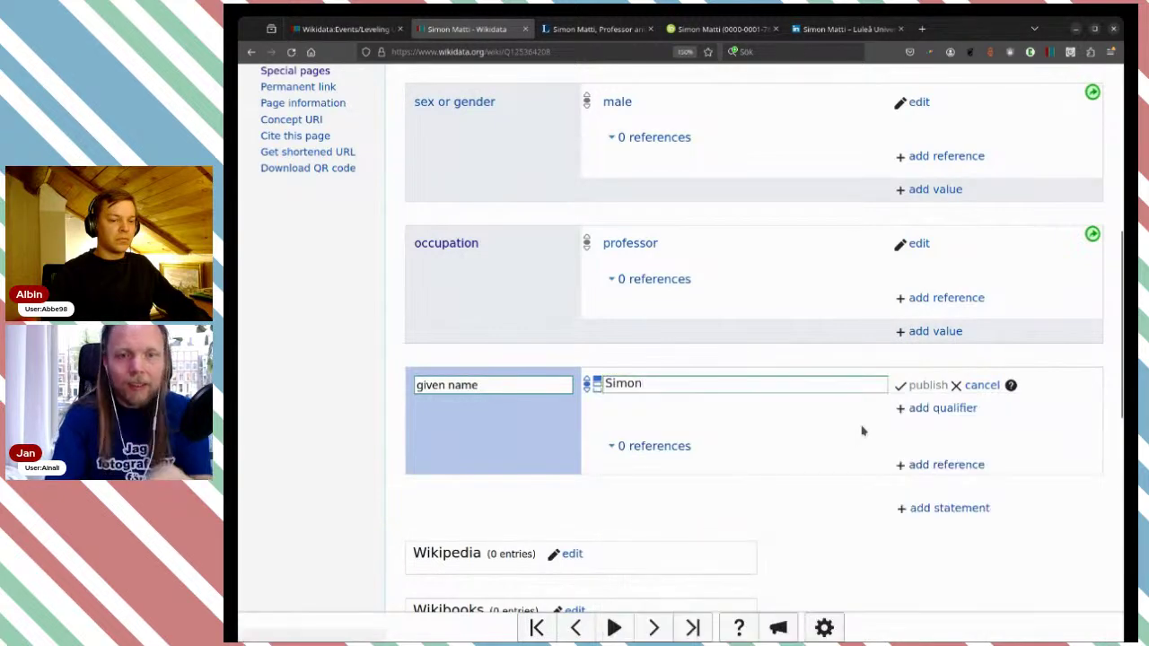
left_click(919, 386)
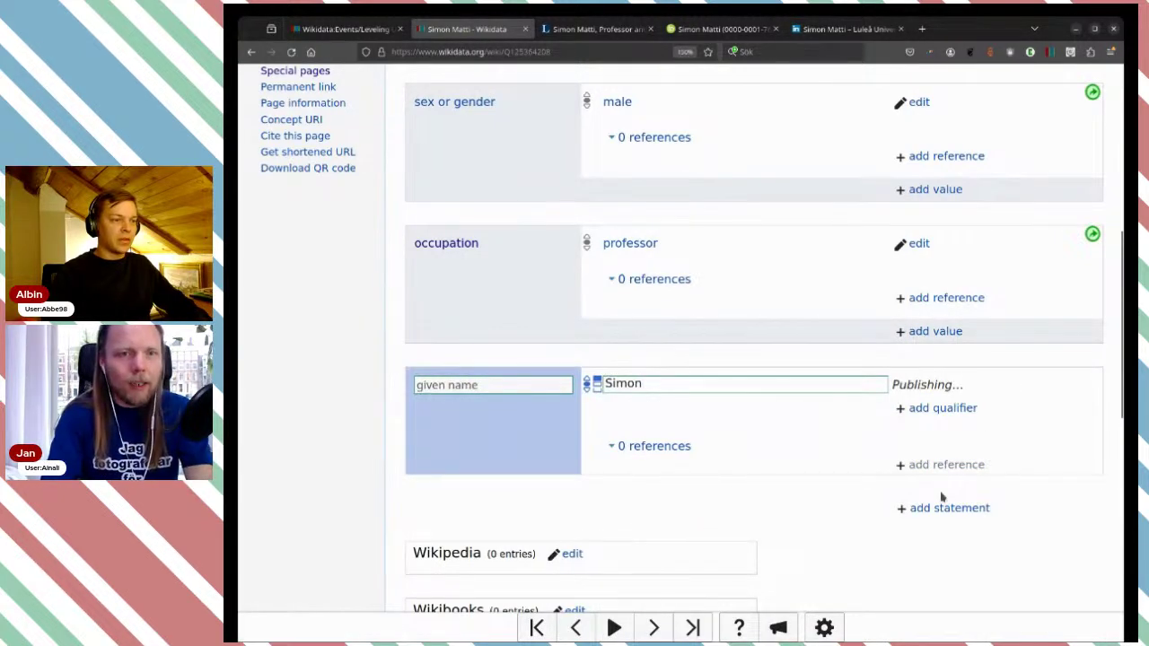
- Add the statement "family name" using the family name item that matches the author's surname, and publish it
scroll(876, 453, "down", 3)
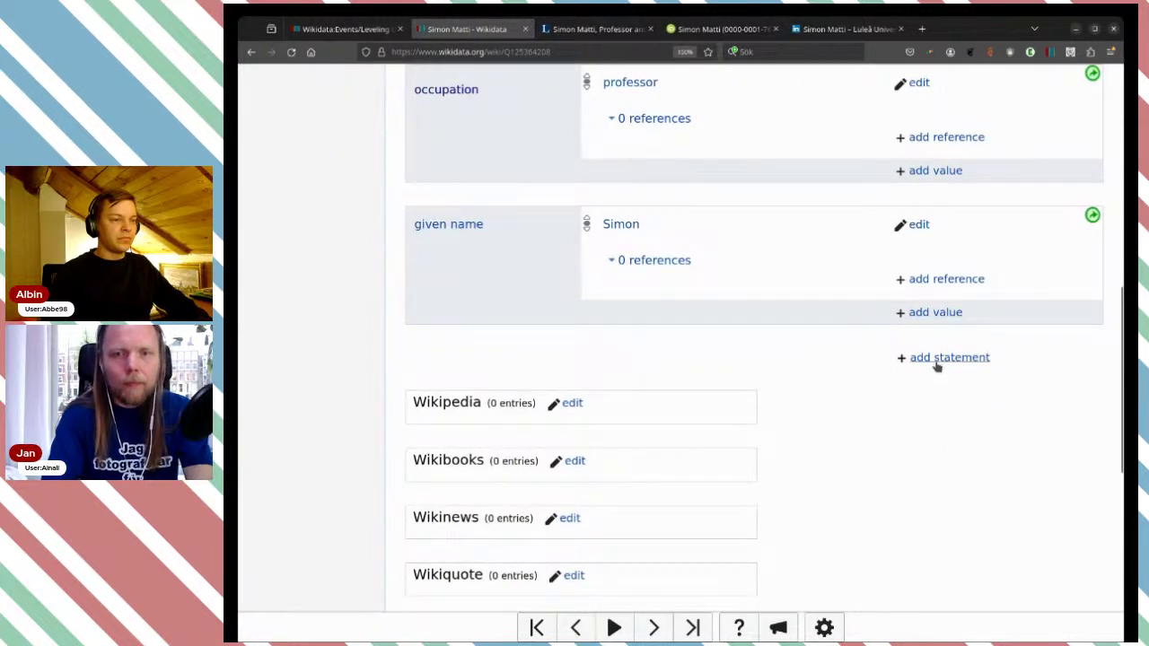
left_click(938, 366)
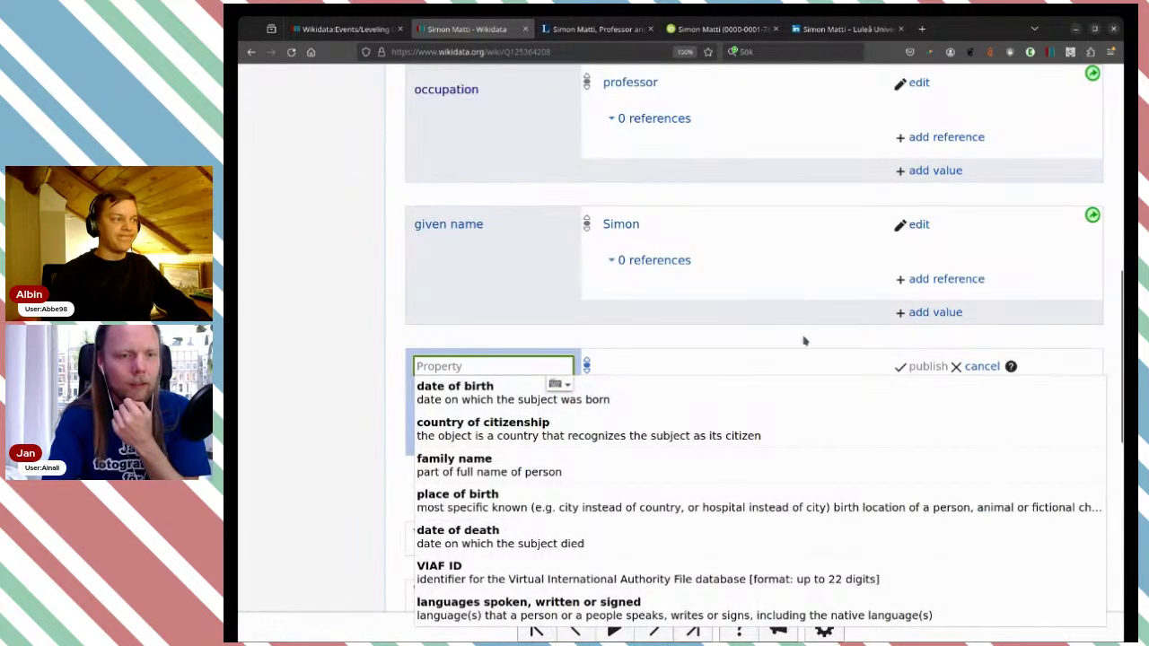
left_click(751, 463)
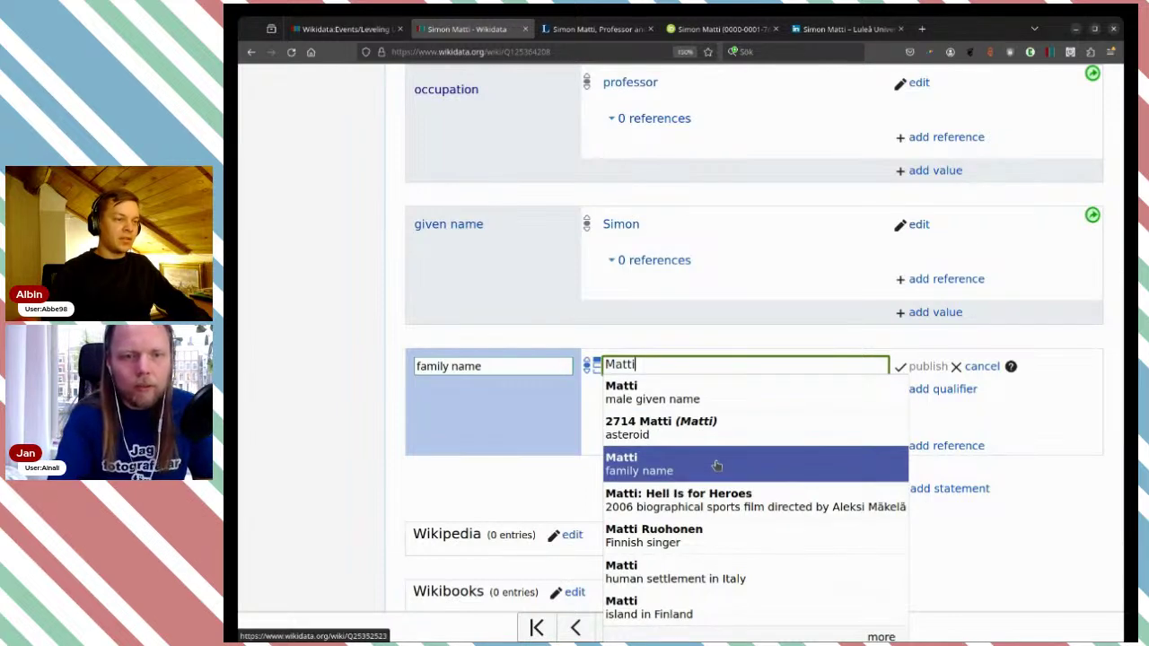
left_click(720, 466)
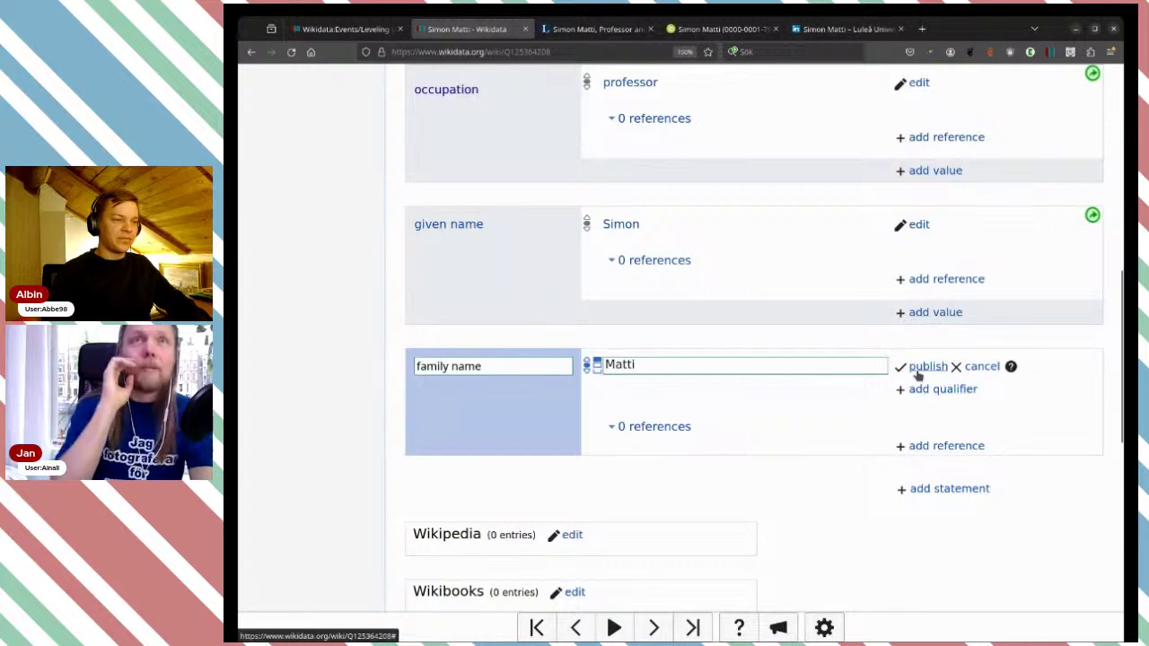
left_click(925, 368)
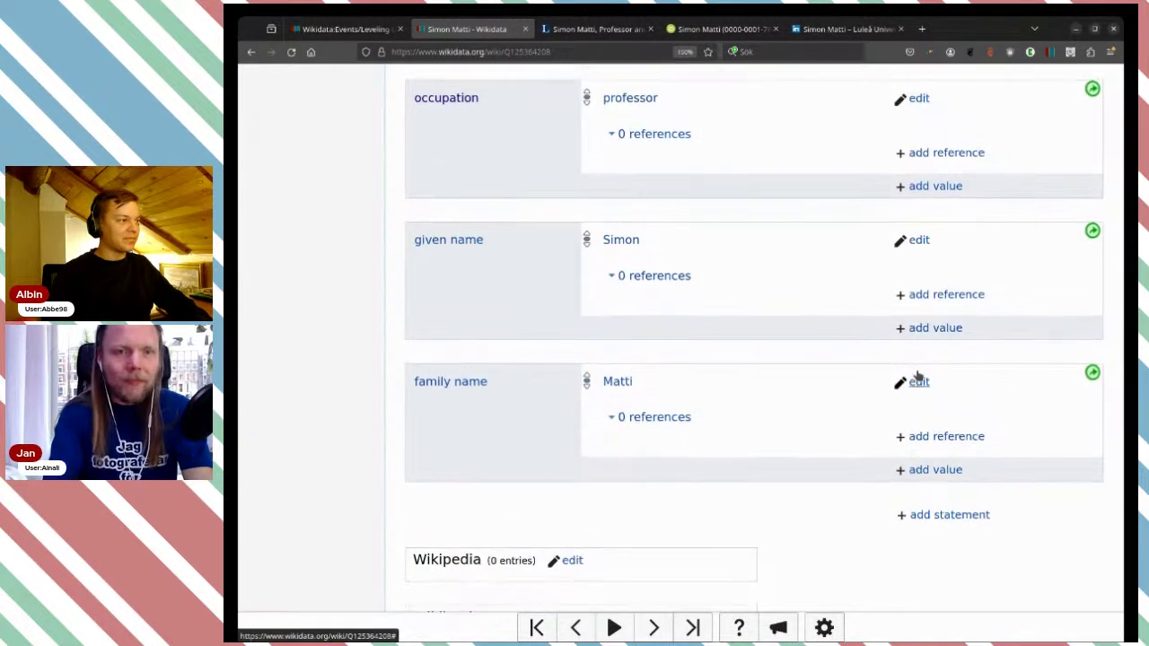
scroll(917, 375, "up", 3)
scroll(917, 375, "down", 2)
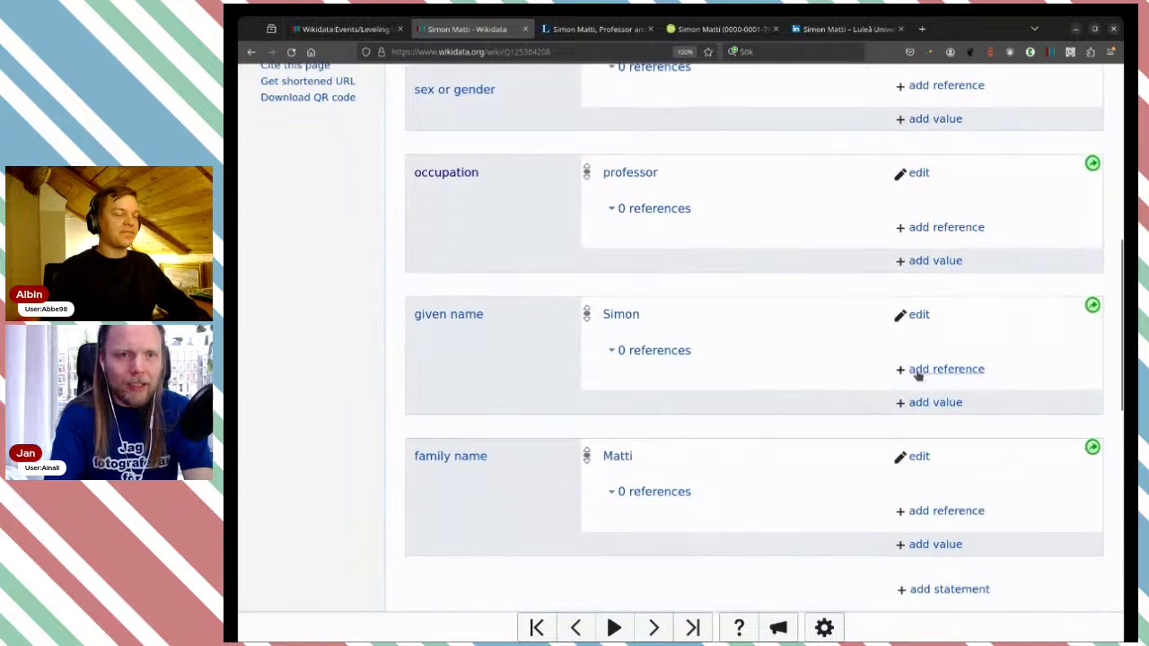
scroll(917, 375, "up", 1)
scroll(917, 375, "up", 1)
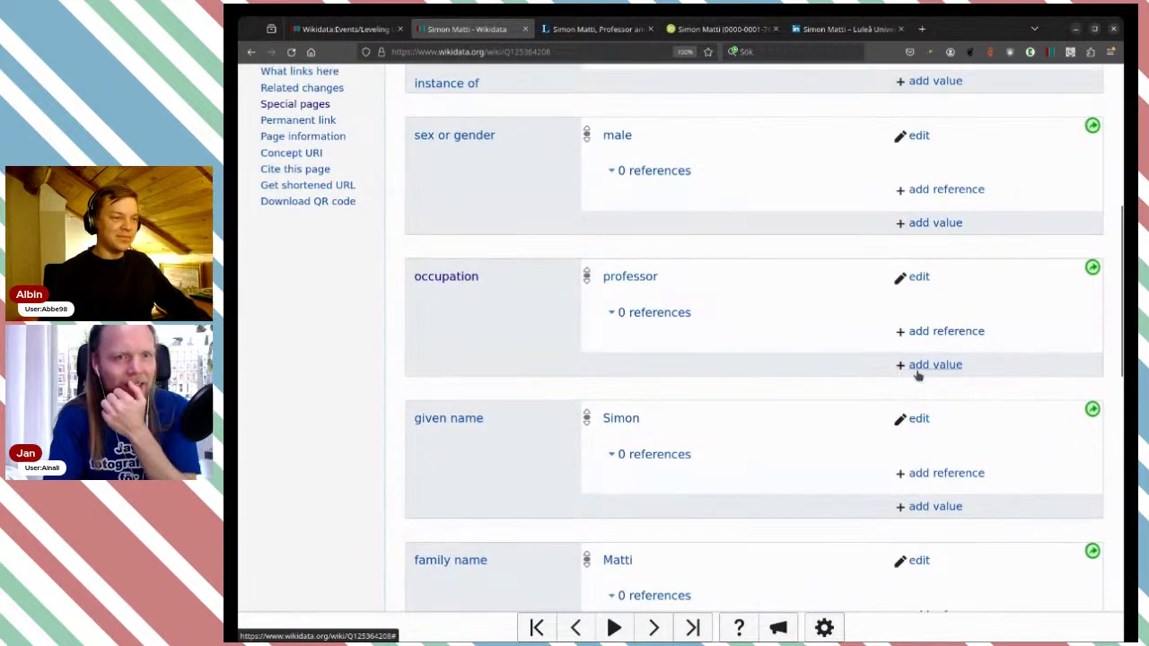
scroll(917, 375, "up", 1)
scroll(917, 375, "down", 3)
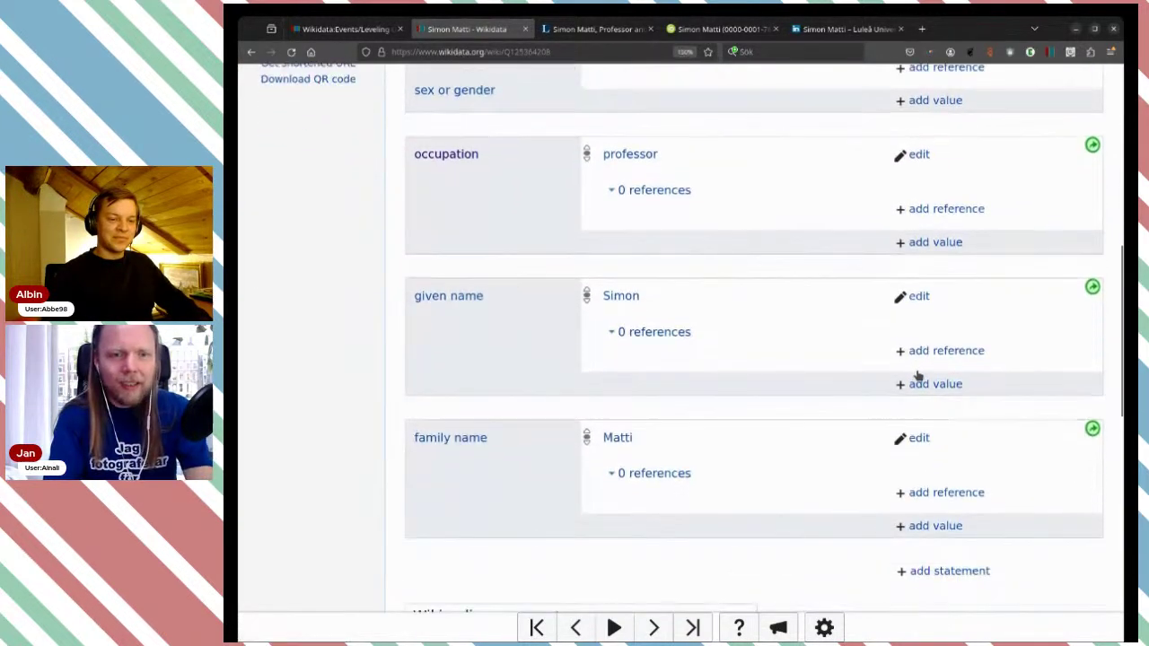
- Start a new blank statement on the item, consult the author's profile on the university staff page, and return to the item
scroll(917, 375, "down", 6)
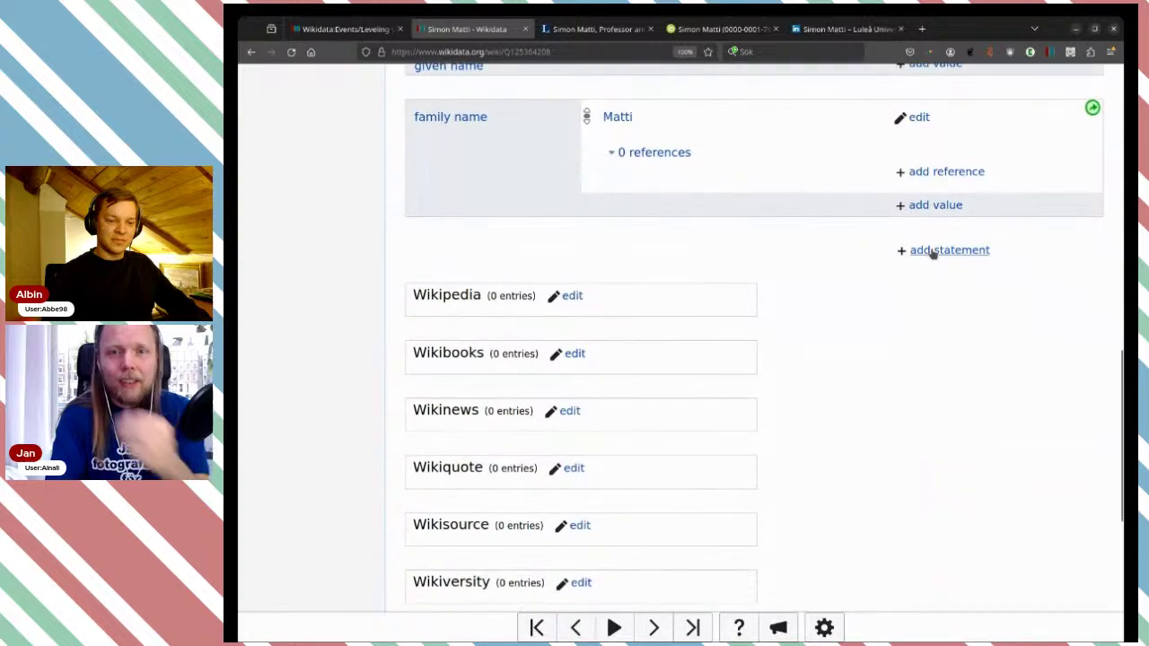
left_click(932, 251)
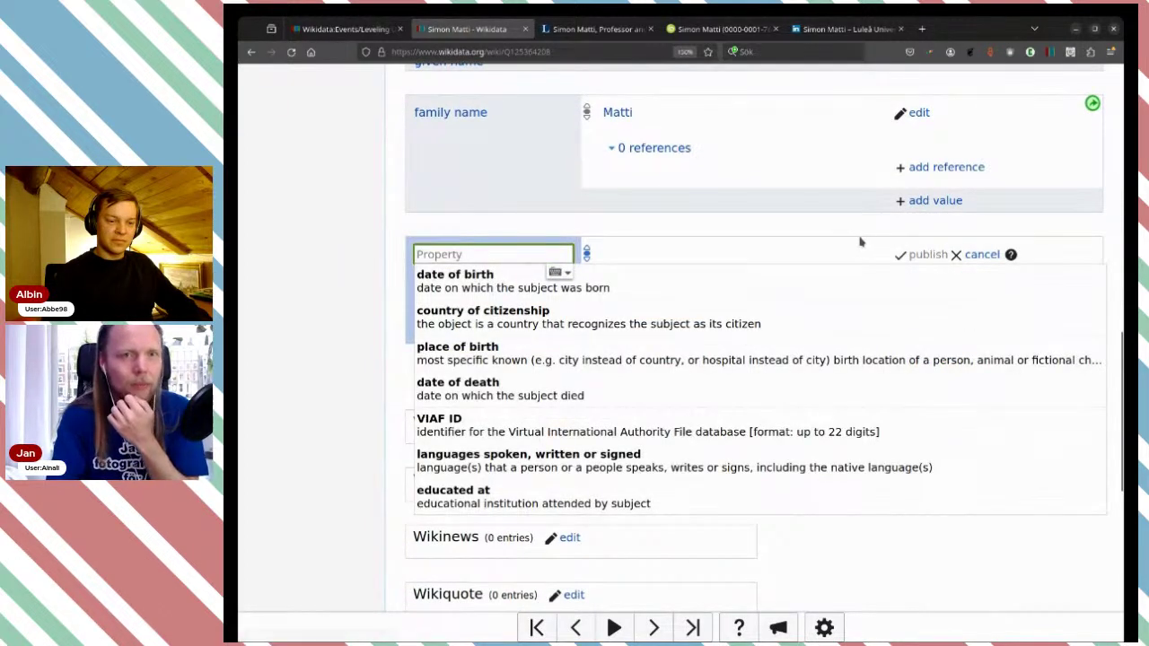
left_click(597, 29)
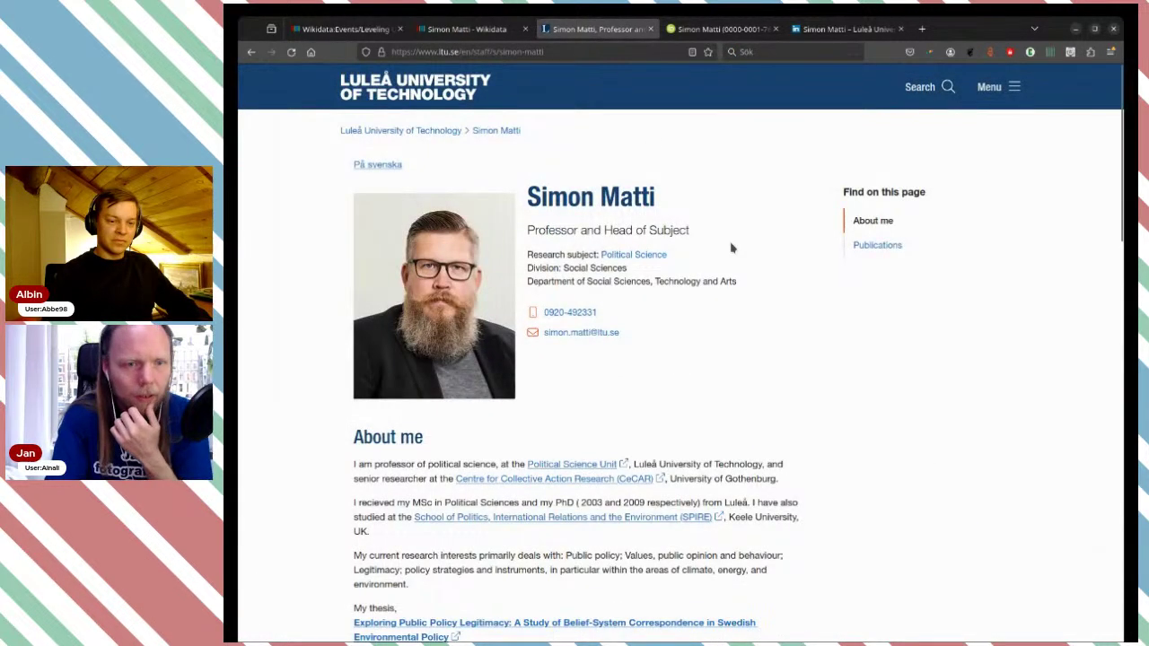
scroll(731, 248, "down", 2)
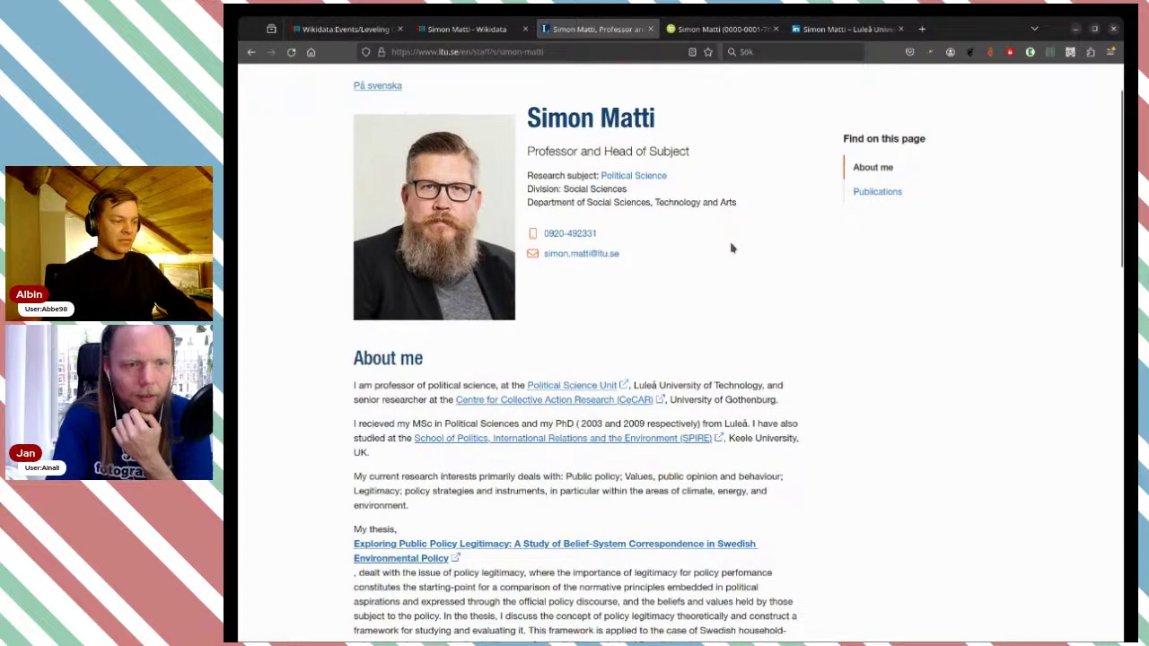
scroll(731, 248, "up", 2)
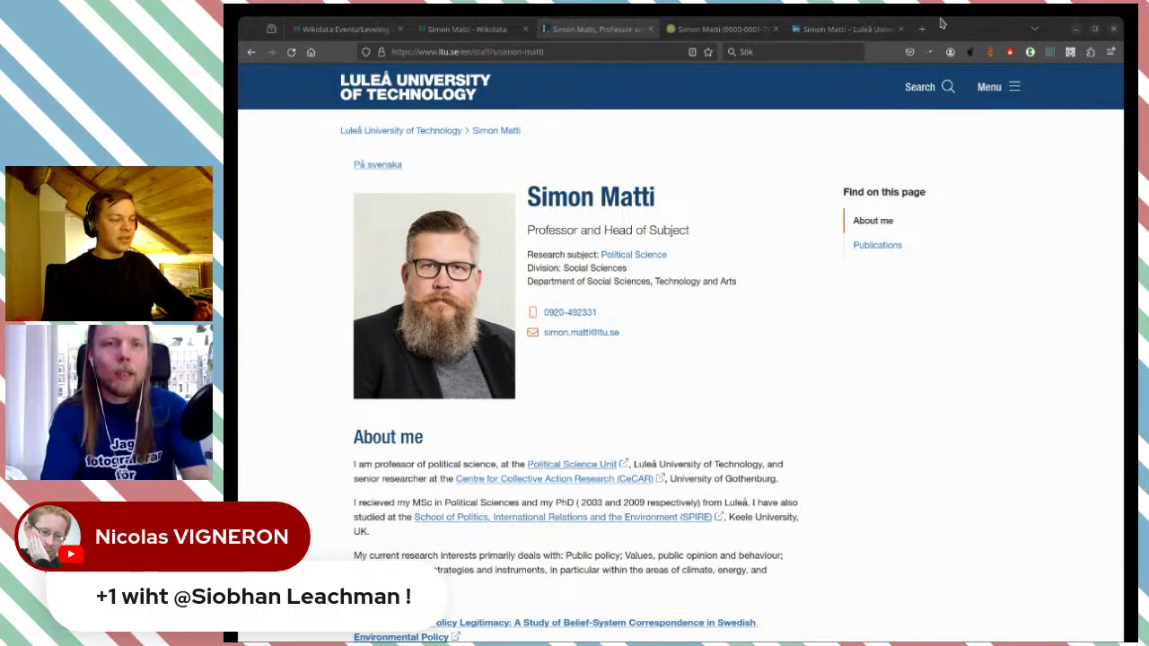
left_click(459, 29)
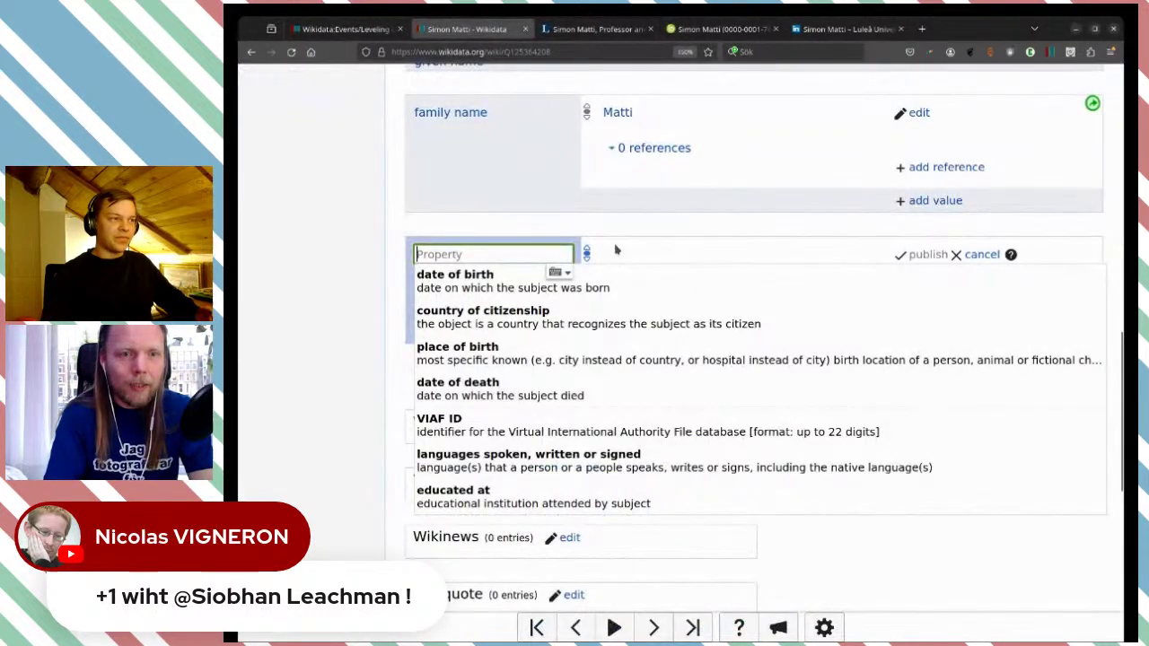
- Change the value of the item's "occupation" statement to "academic" and publish it
left_click(784, 206)
scroll(787, 223, "up", 3)
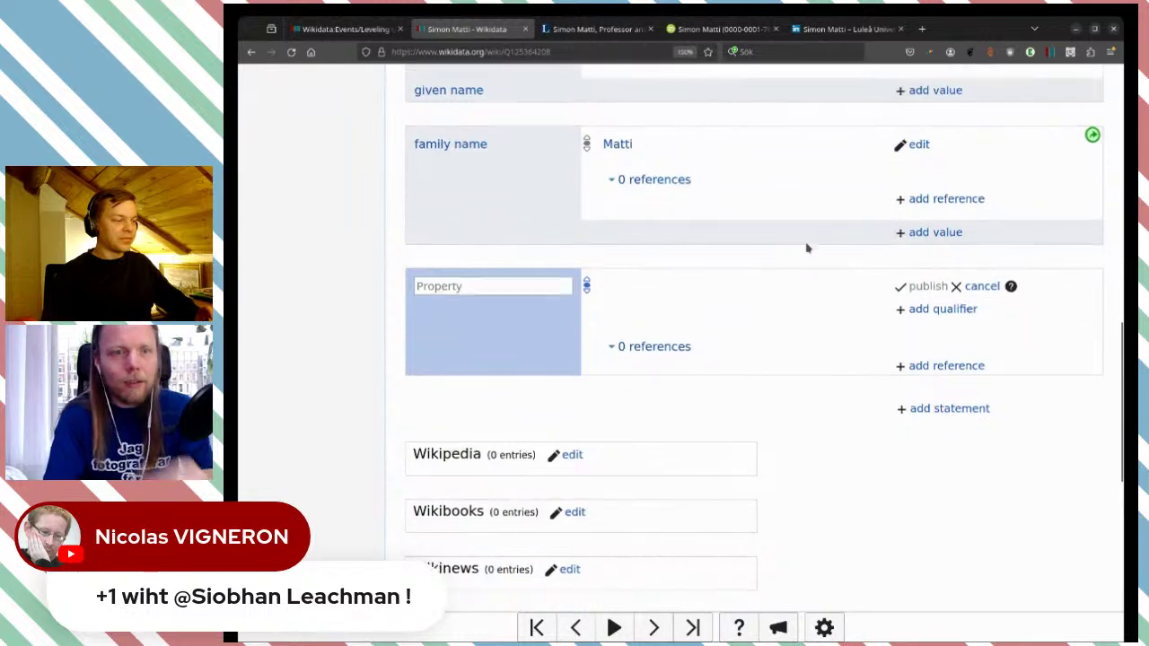
scroll(806, 249, "up", 6)
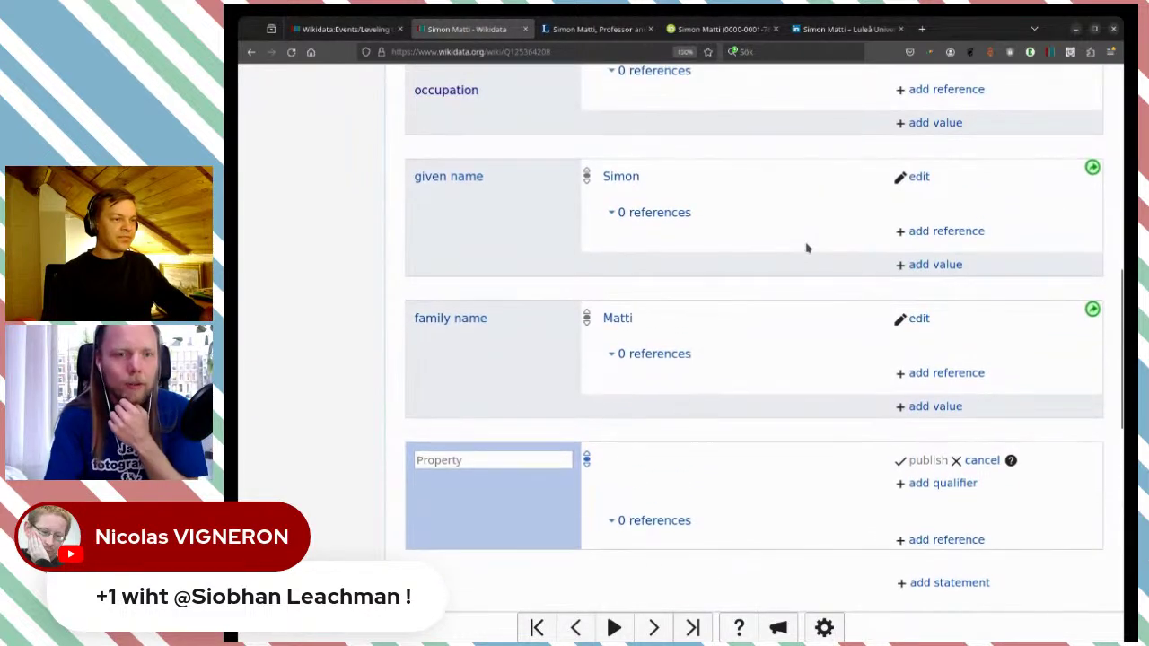
scroll(806, 248, "up", 1)
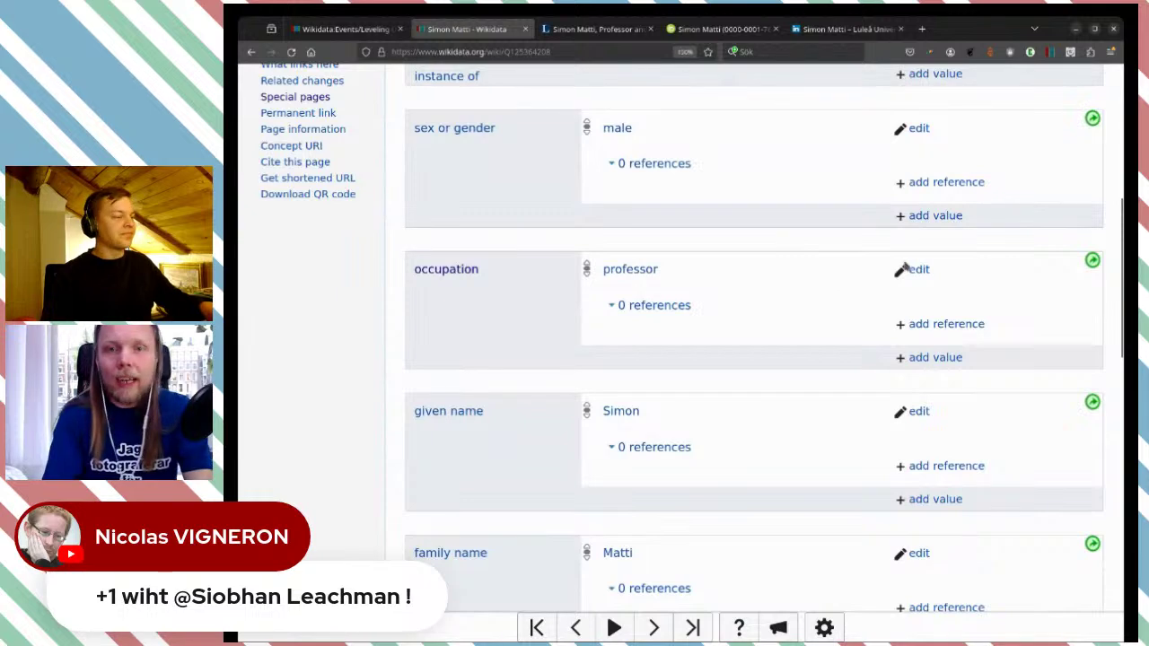
left_click(922, 270)
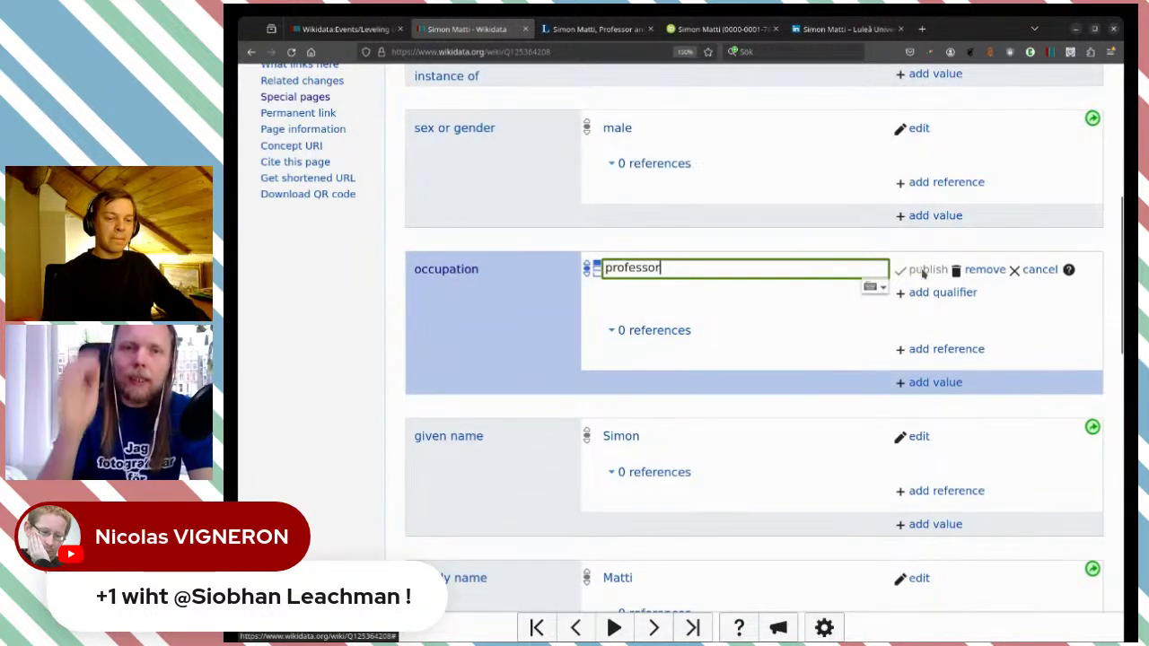
type("acd")
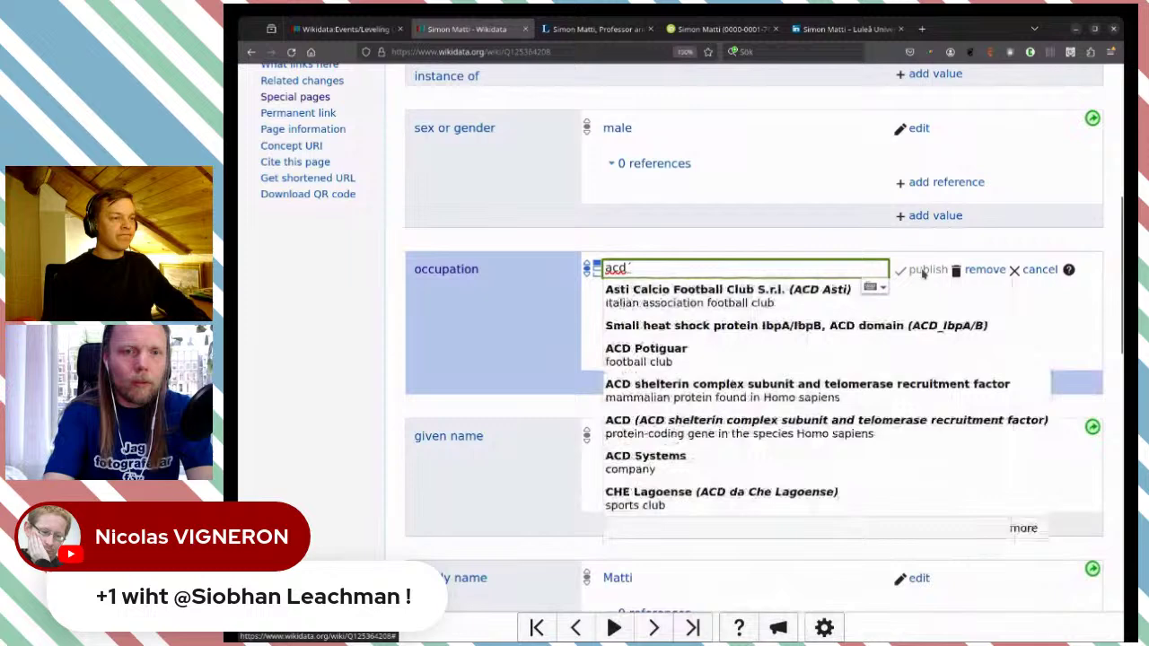
key("BackSpace")
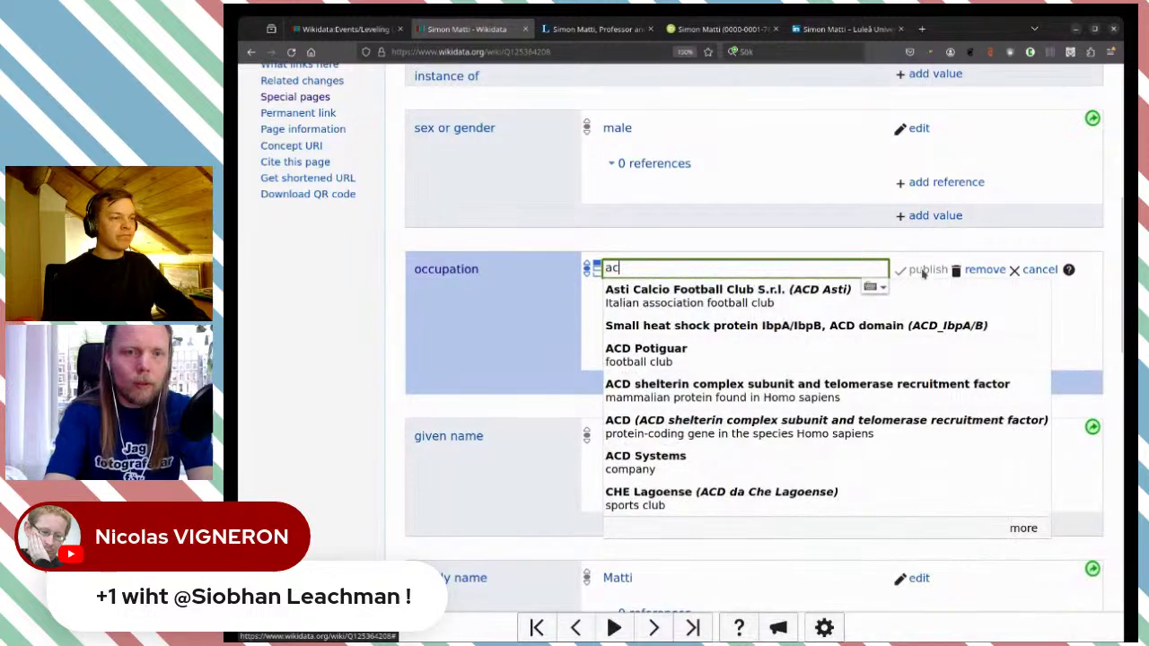
type("ad")
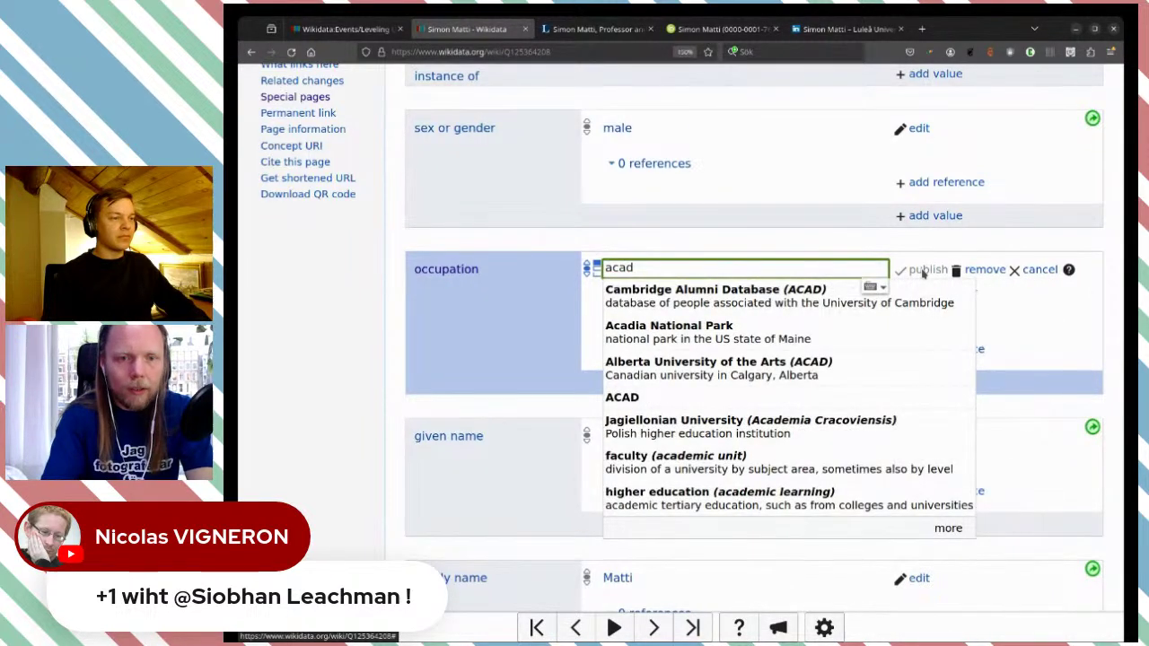
type("emic")
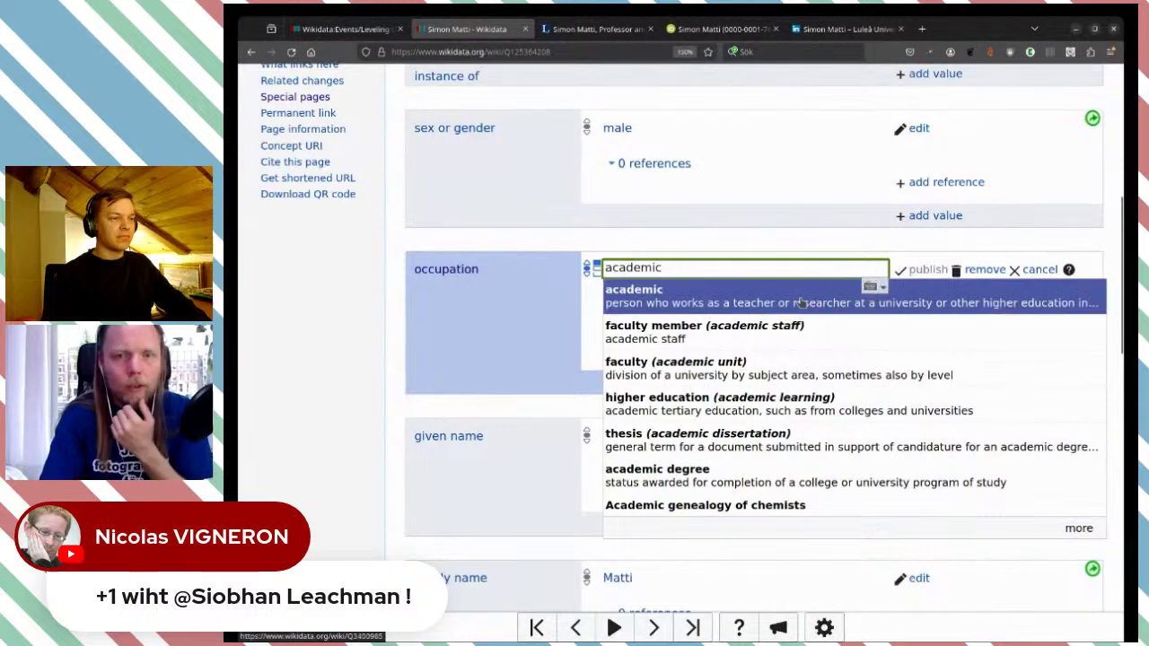
left_click(786, 307)
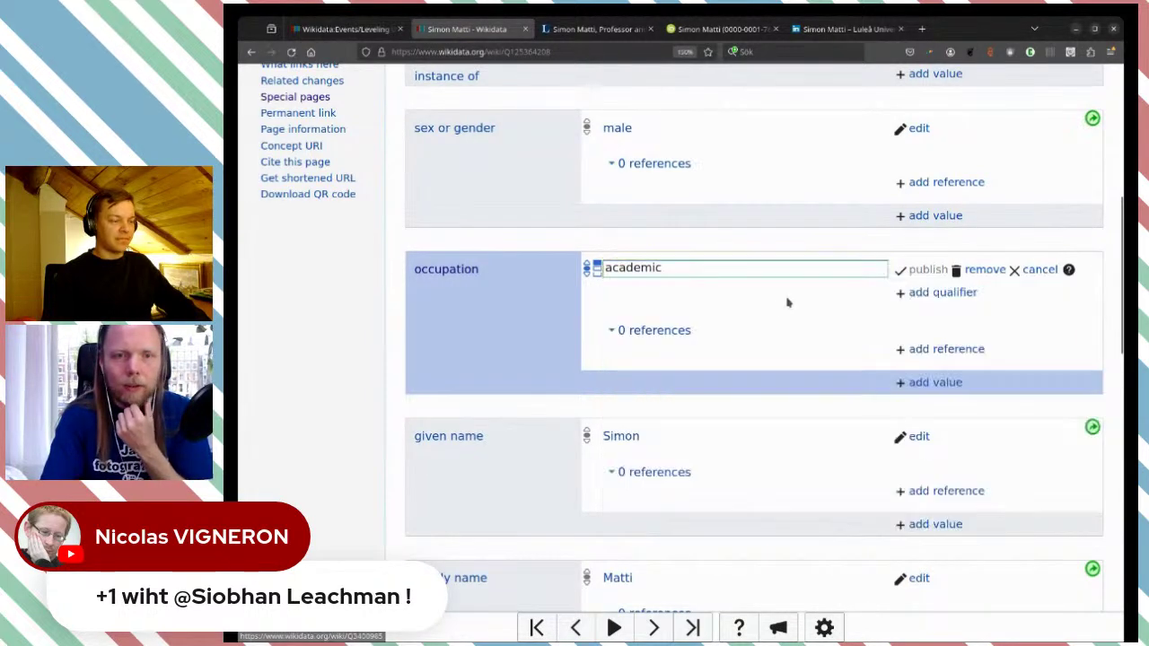
left_click(928, 271)
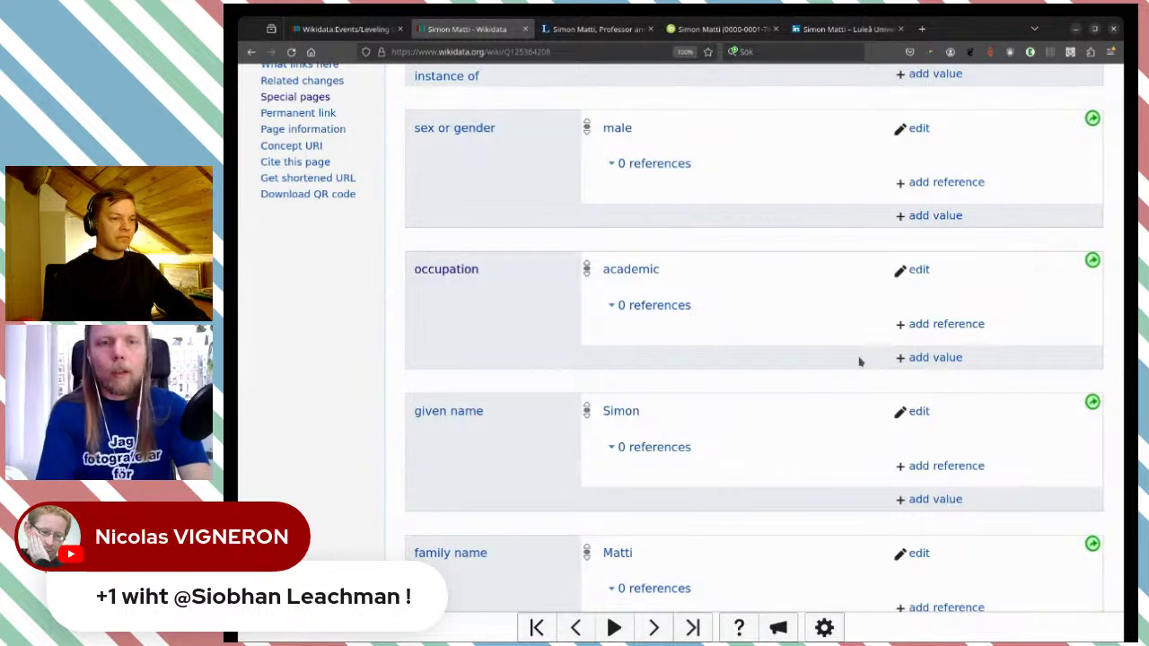
- Fill the blank statement with the property "languages spoken, written or signed" and the value "Swedish", and publish it
scroll(859, 362, "down", 2)
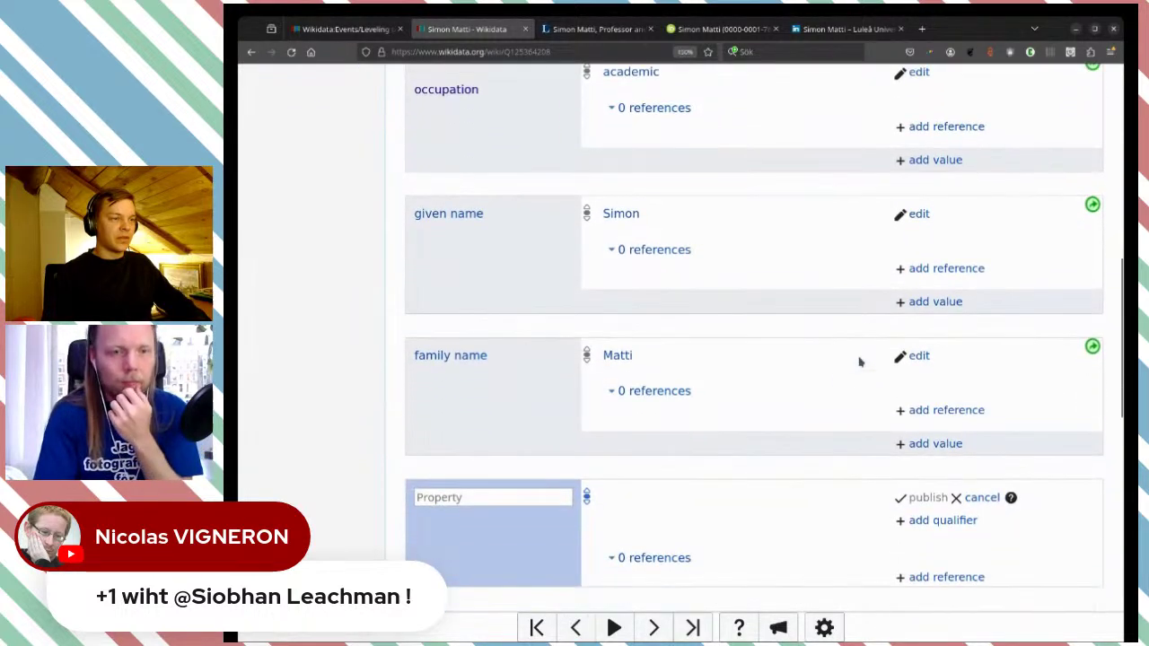
left_click(528, 496)
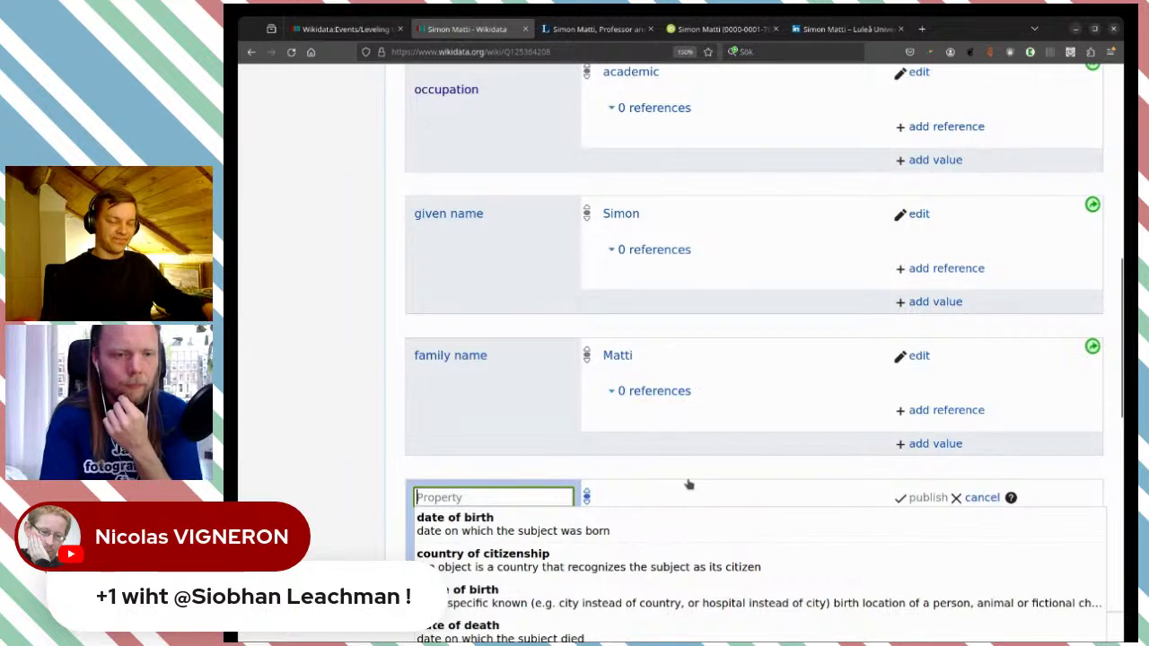
scroll(742, 395, "down", 5)
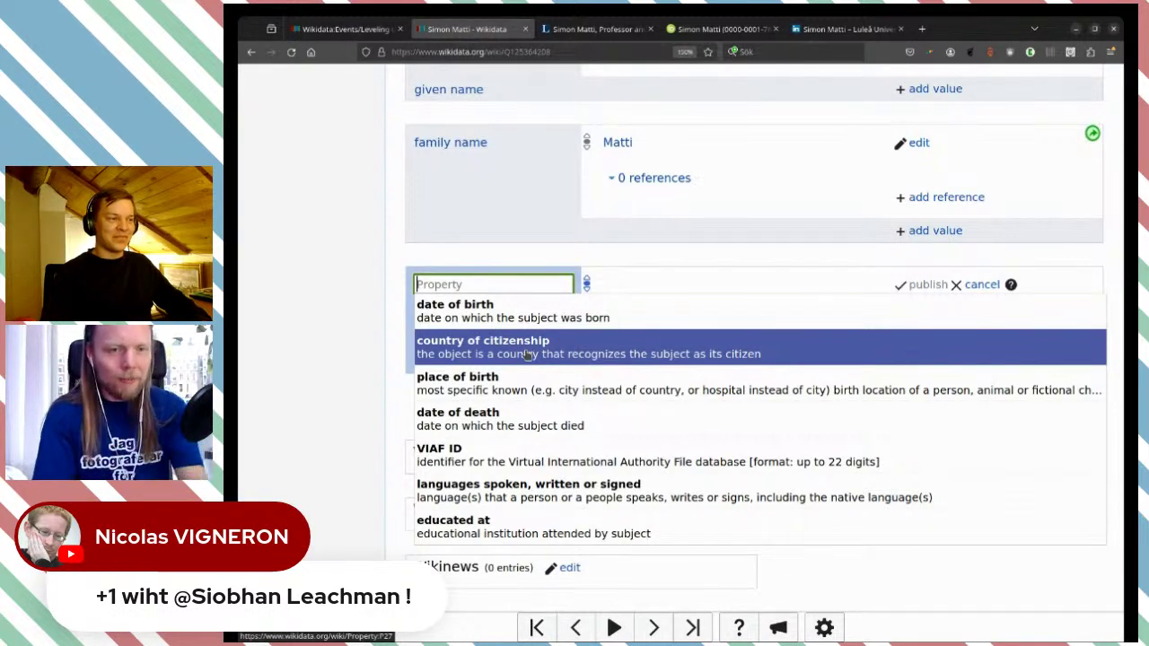
left_click(521, 492)
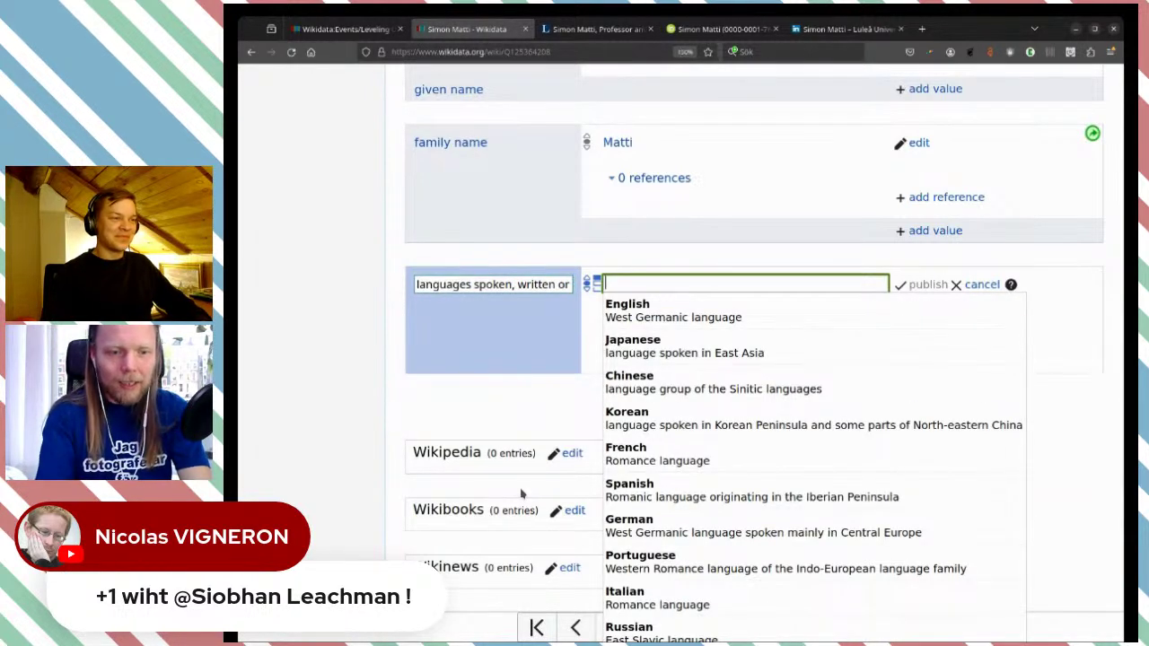
type("Swe")
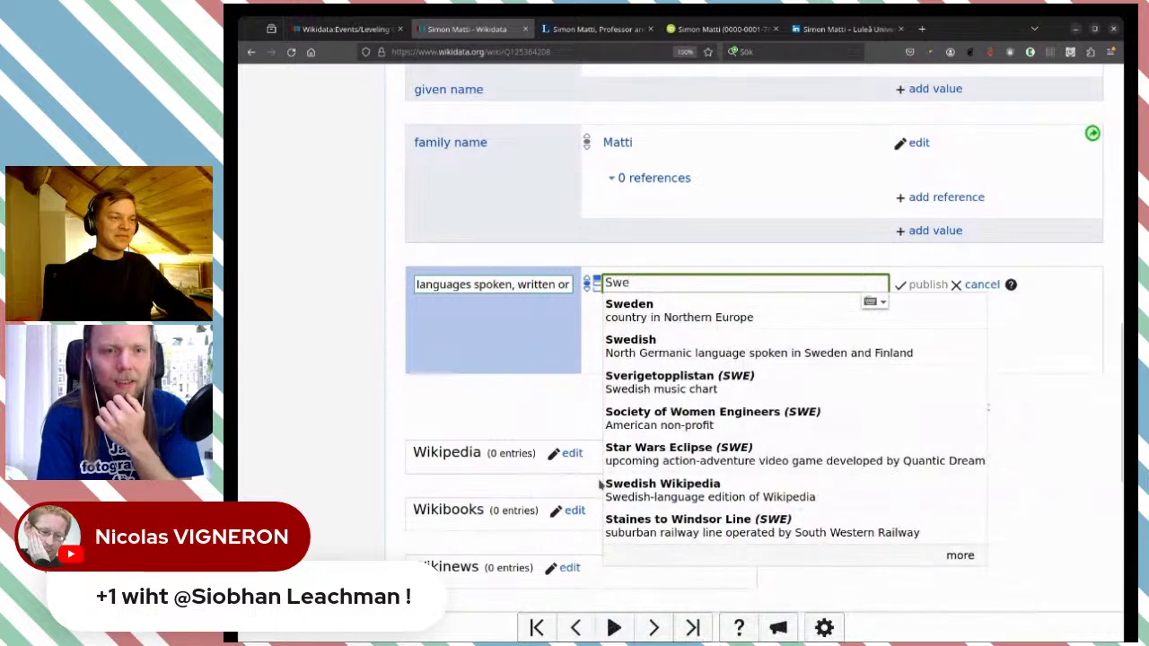
left_click(643, 349)
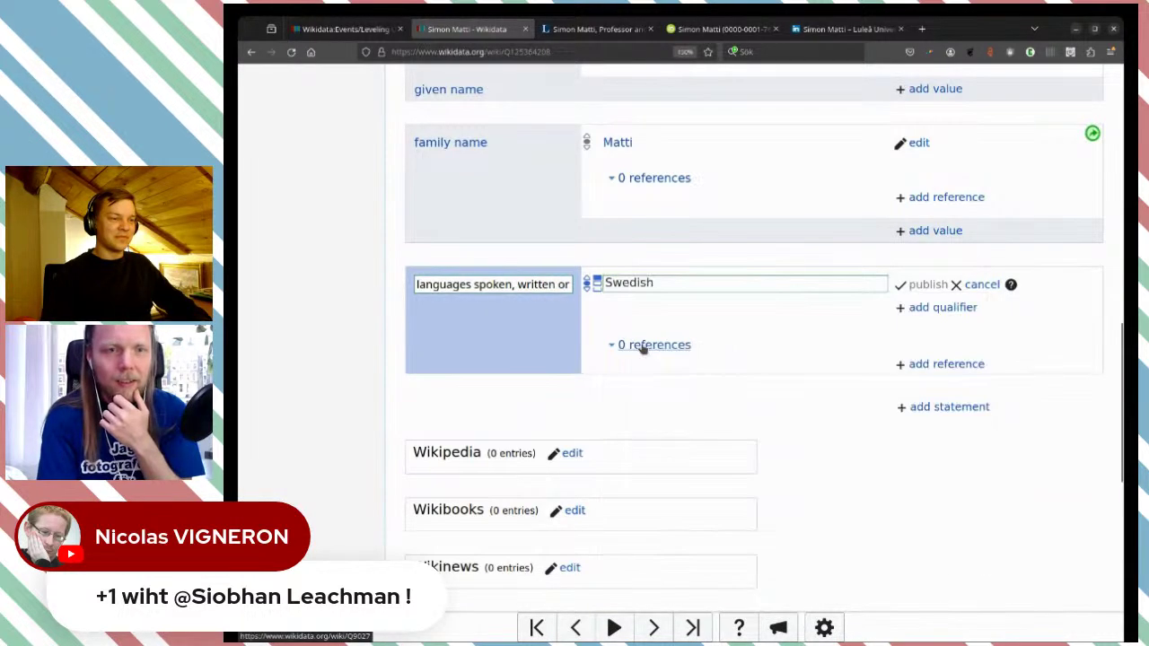
left_click(927, 285)
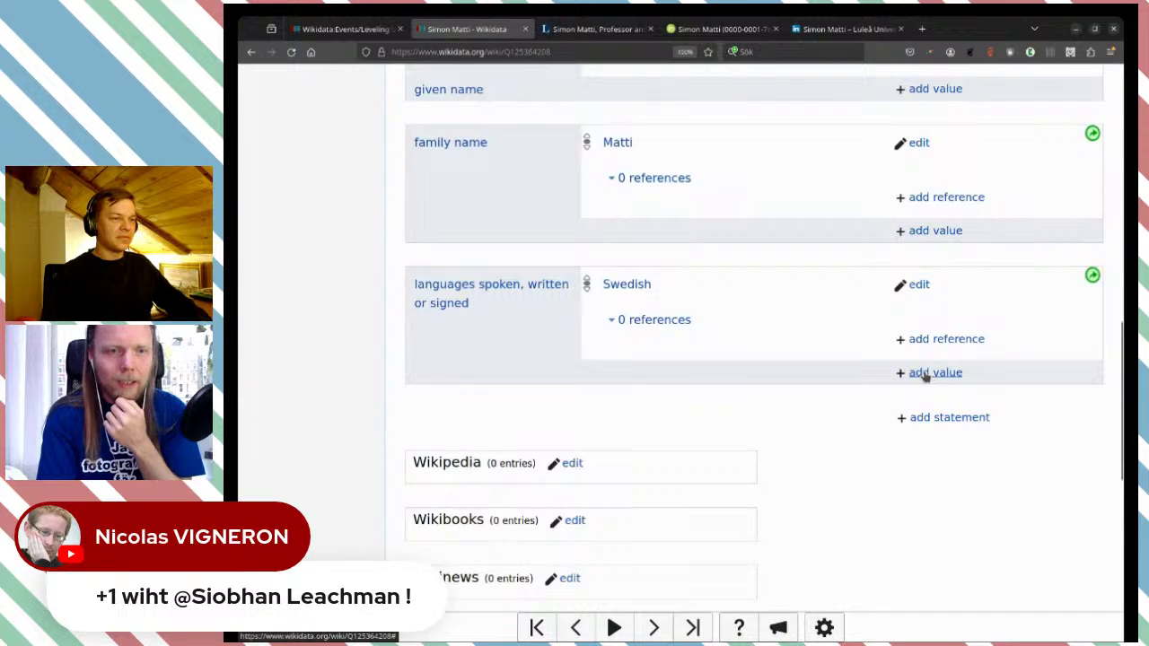
- Add "English" as a second value of "languages spoken, written or signed" and publish it
left_click(925, 373)
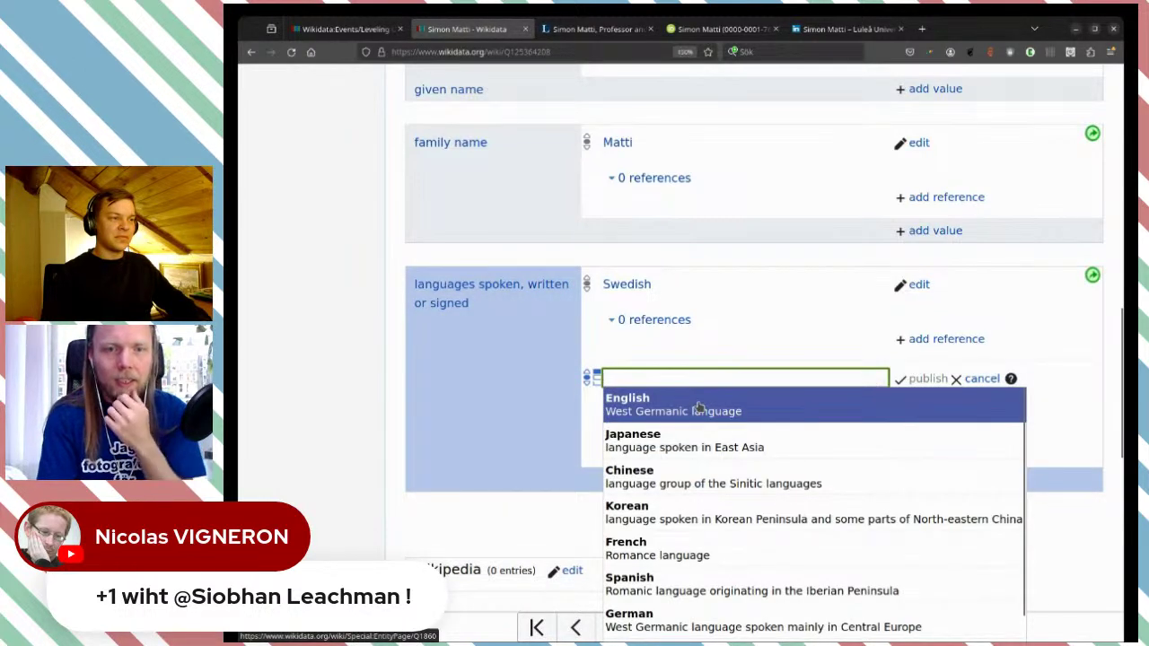
left_click(699, 406)
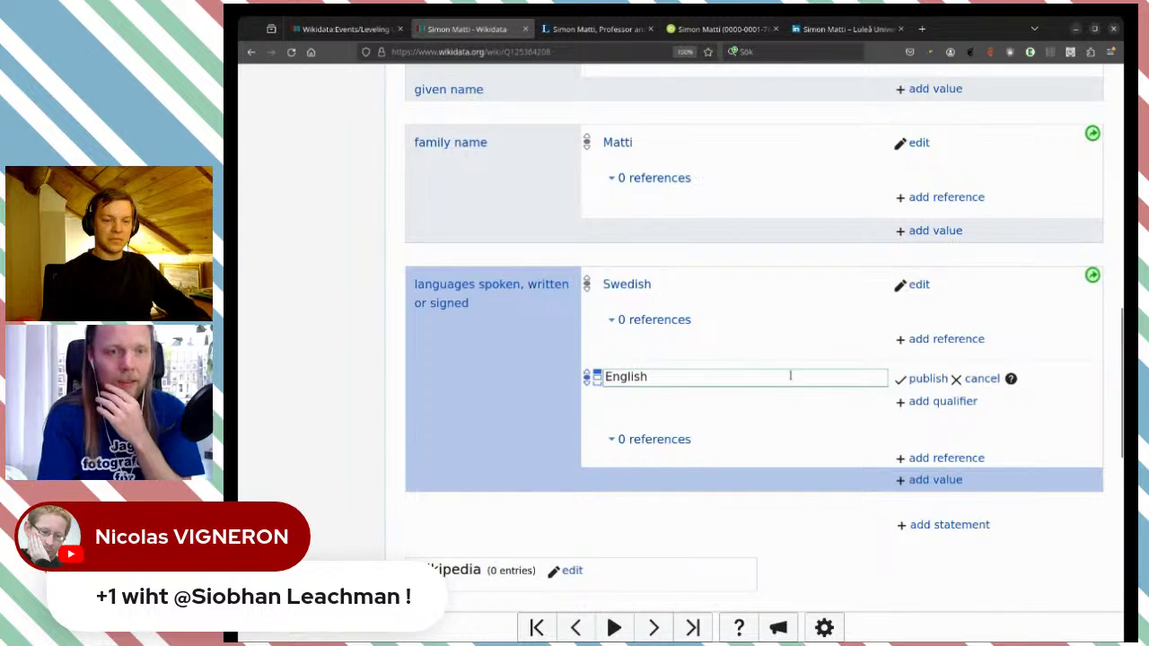
left_click(918, 379)
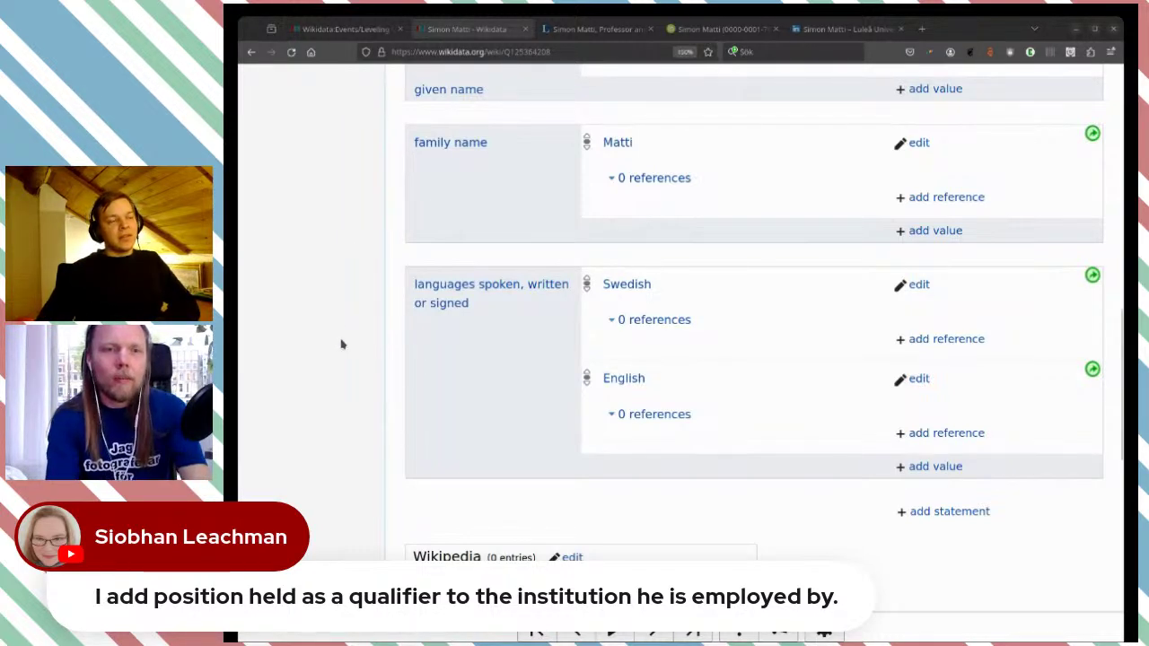
- Review the item's existing statements and check the university staff page for the author's position and affiliation, then return to the item
scroll(353, 391, "down", 1)
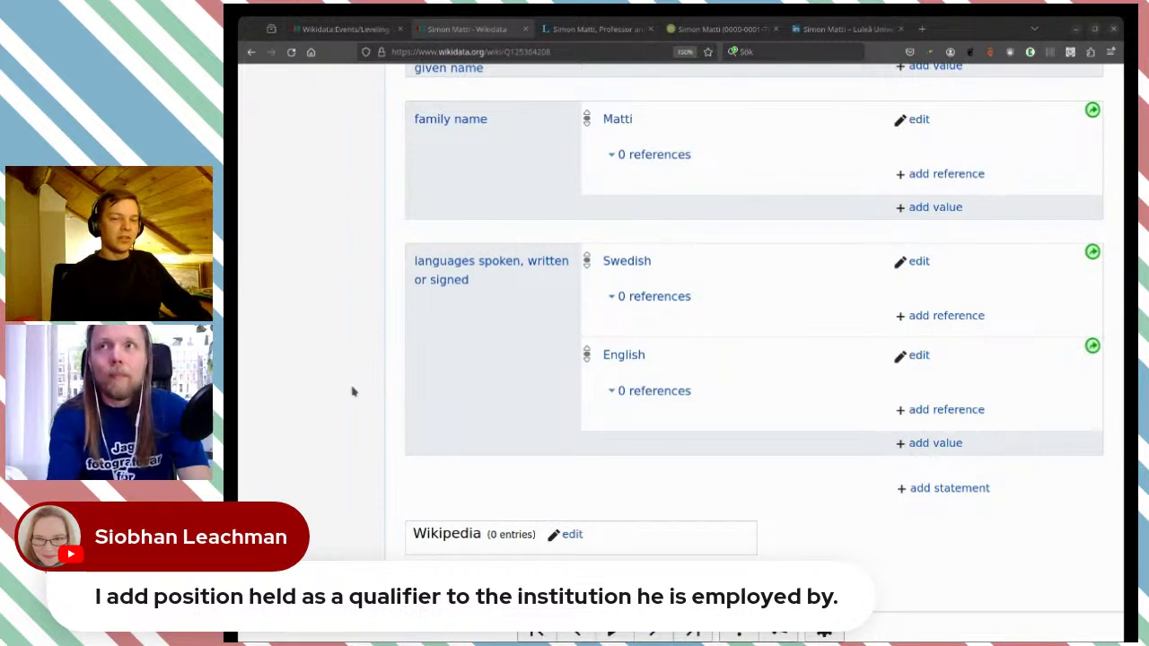
scroll(353, 391, "up", 2)
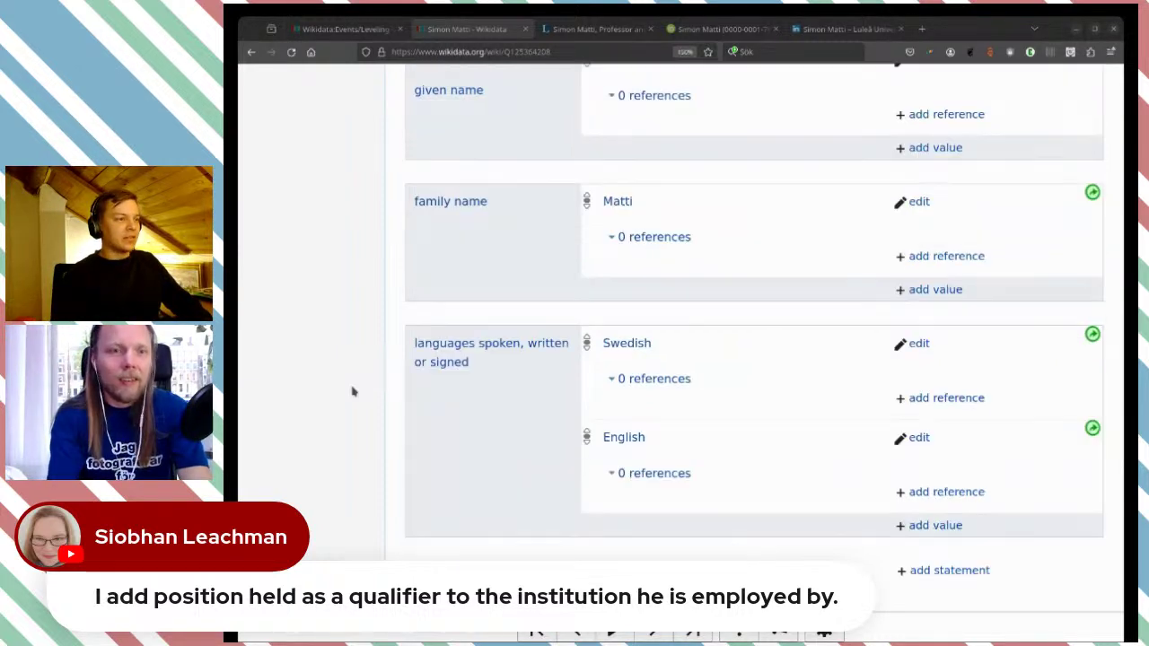
scroll(352, 391, "down", 2)
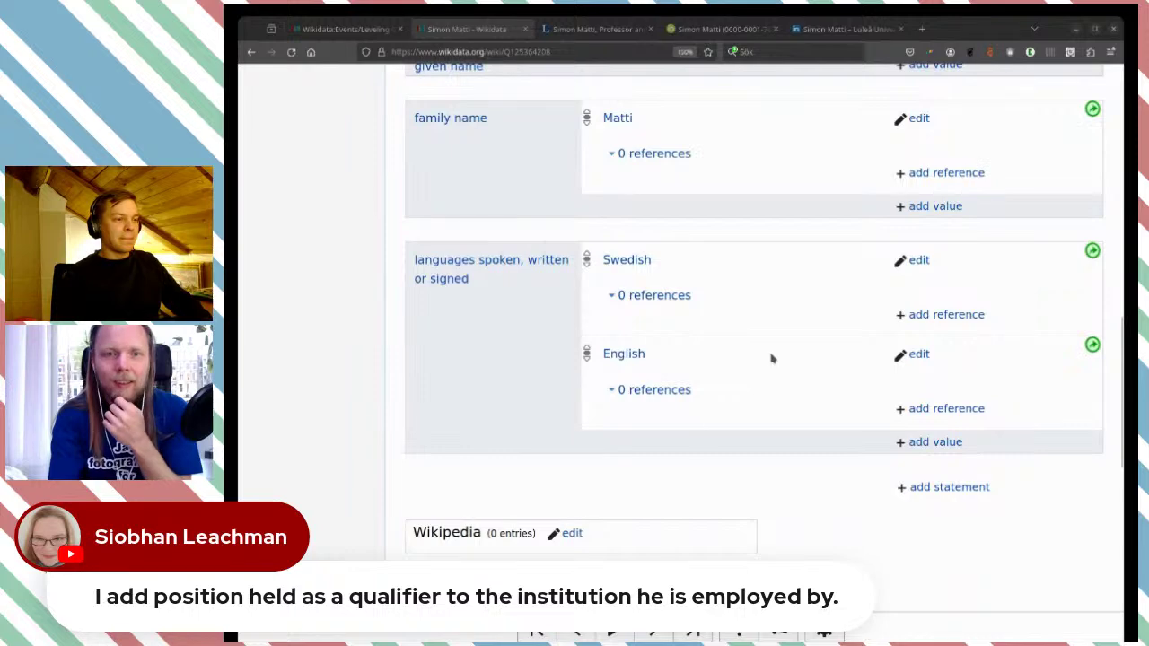
scroll(770, 359, "up", 3)
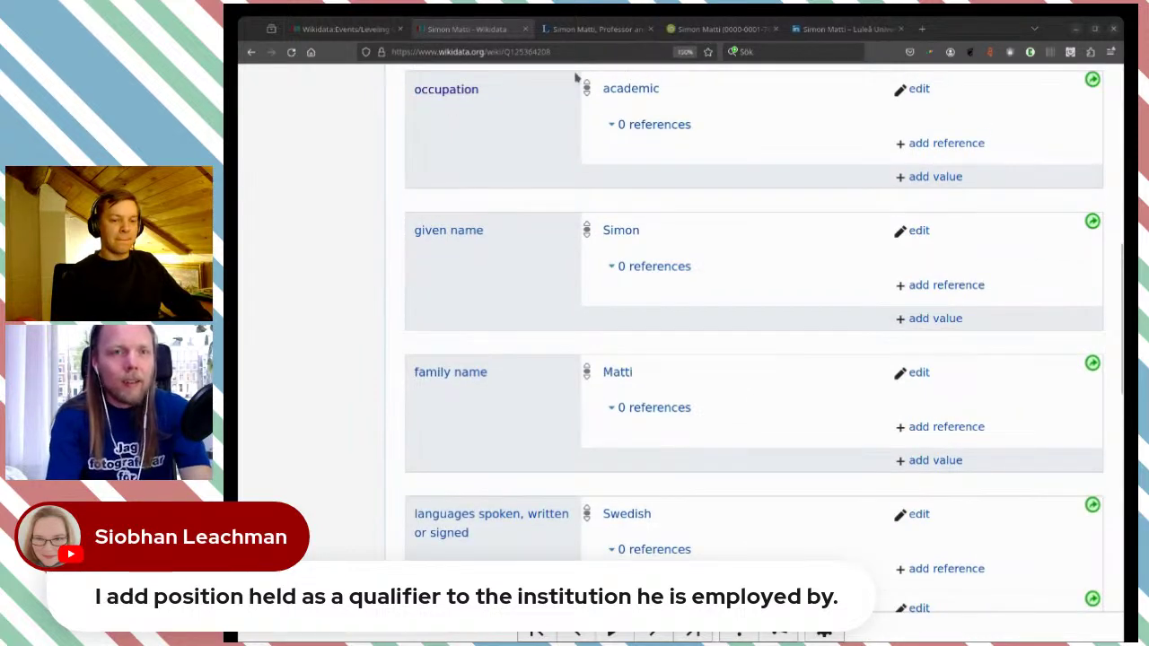
left_click(596, 30)
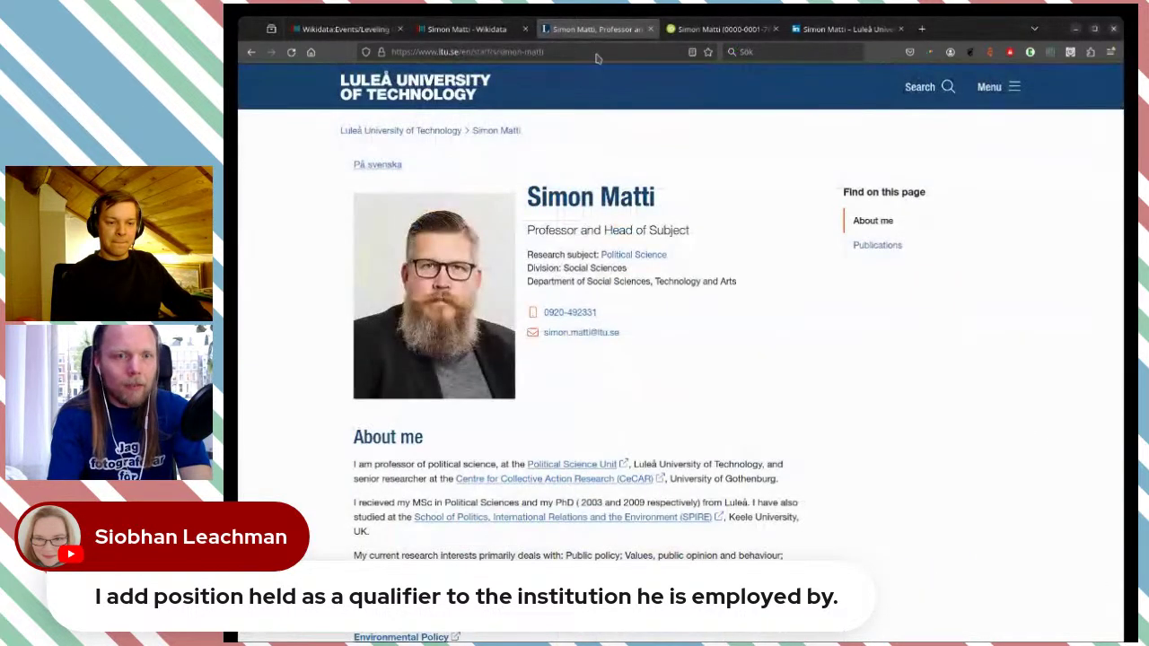
left_click(458, 36)
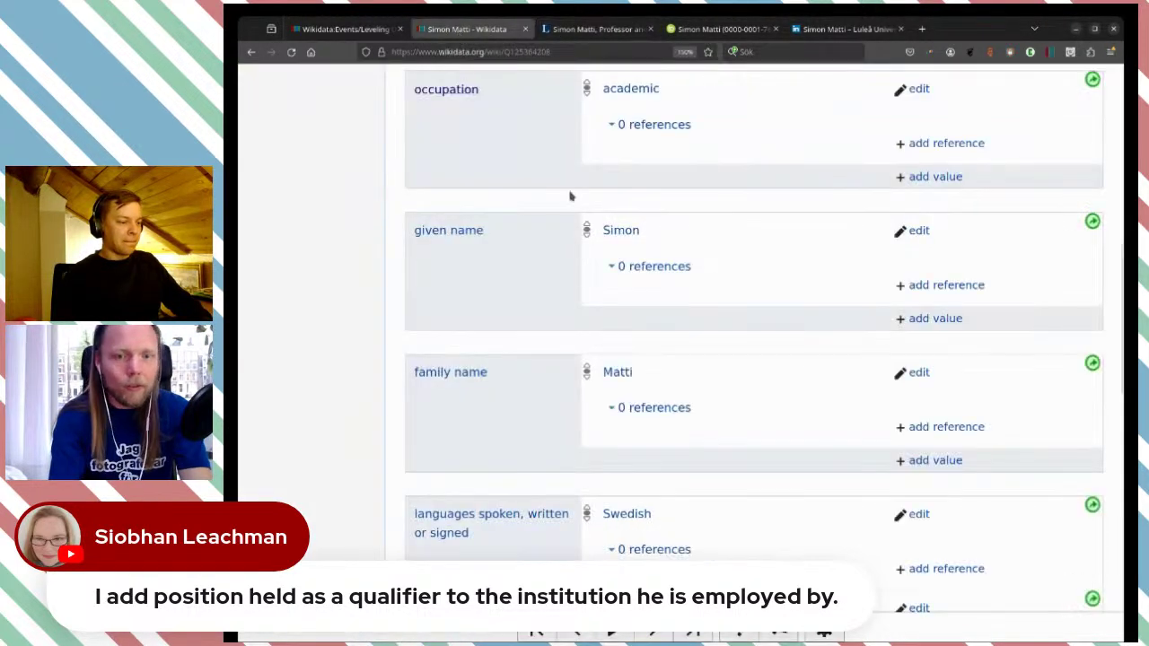
- Start a new statement below the languages statement with the property "employer"
scroll(685, 318, "down", 3)
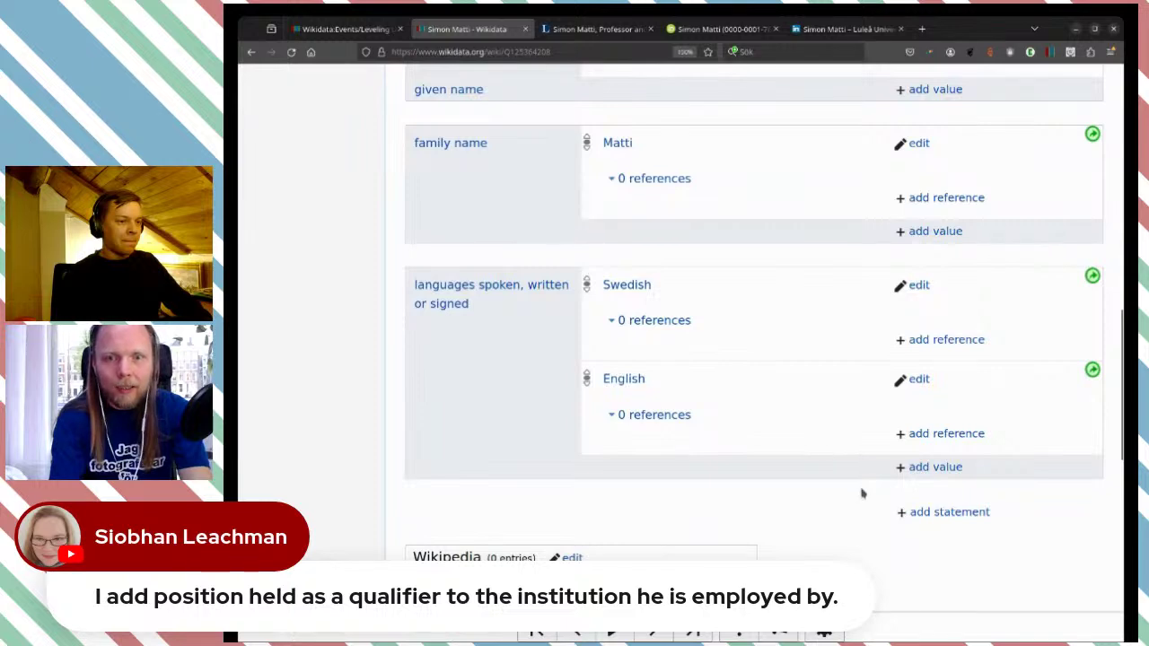
left_click(918, 512)
type("Lu")
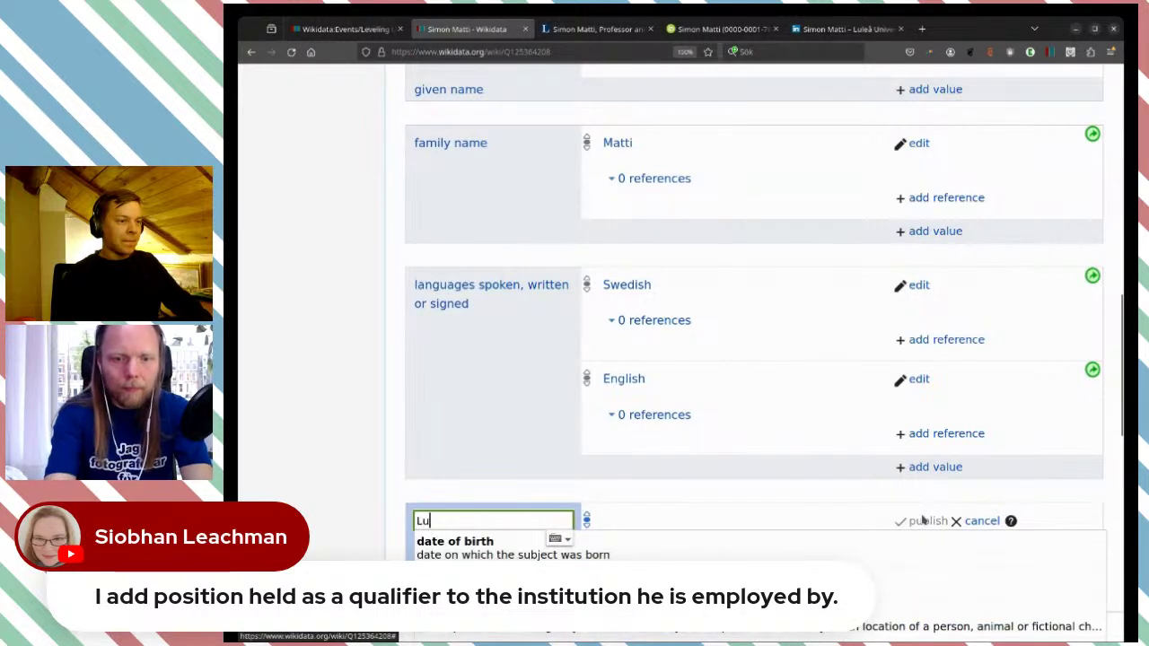
type("le")
key("BackSpace")
key("BackSpace")
key("BackSpace")
key("BackSpace")
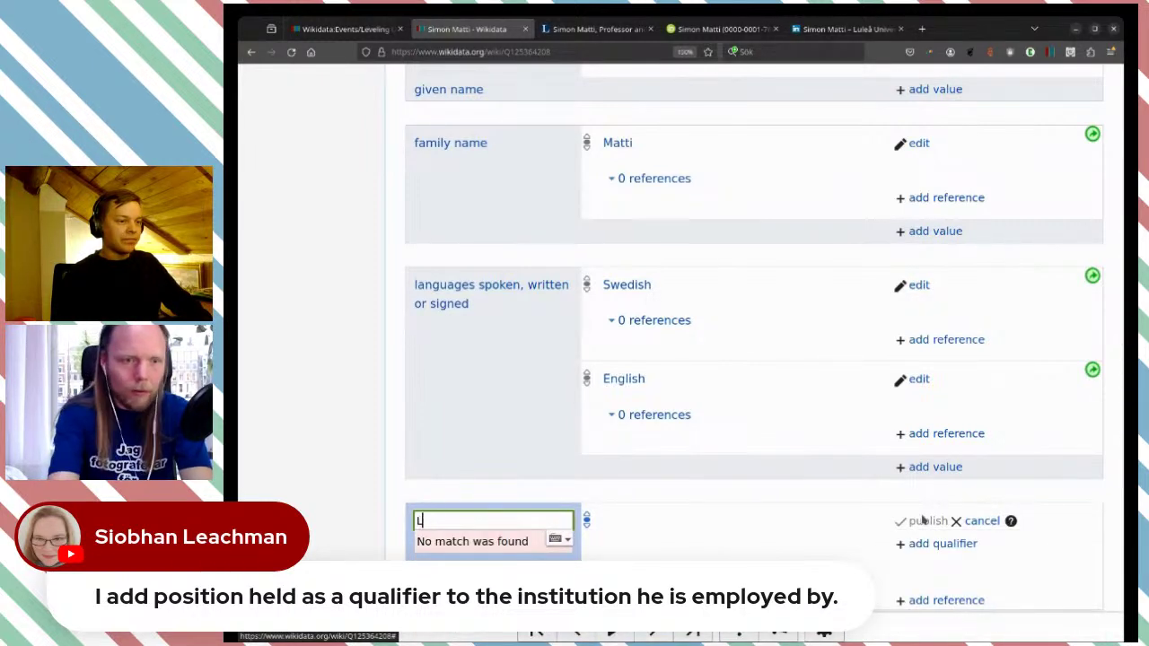
type("emplo")
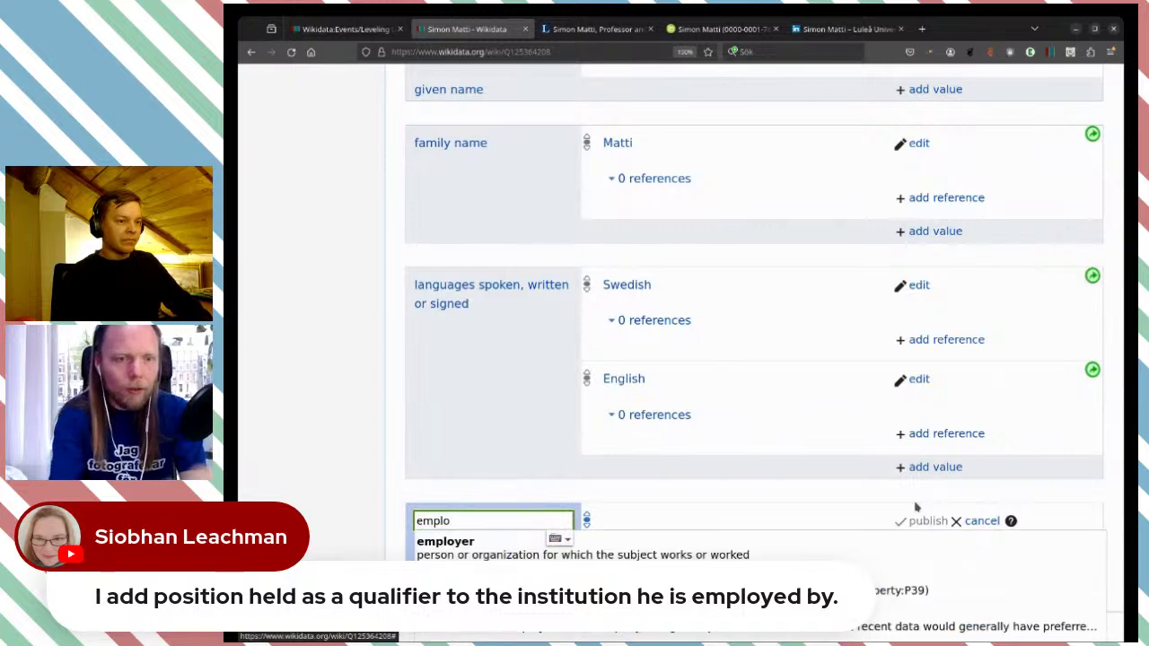
scroll(793, 417, "down", 3)
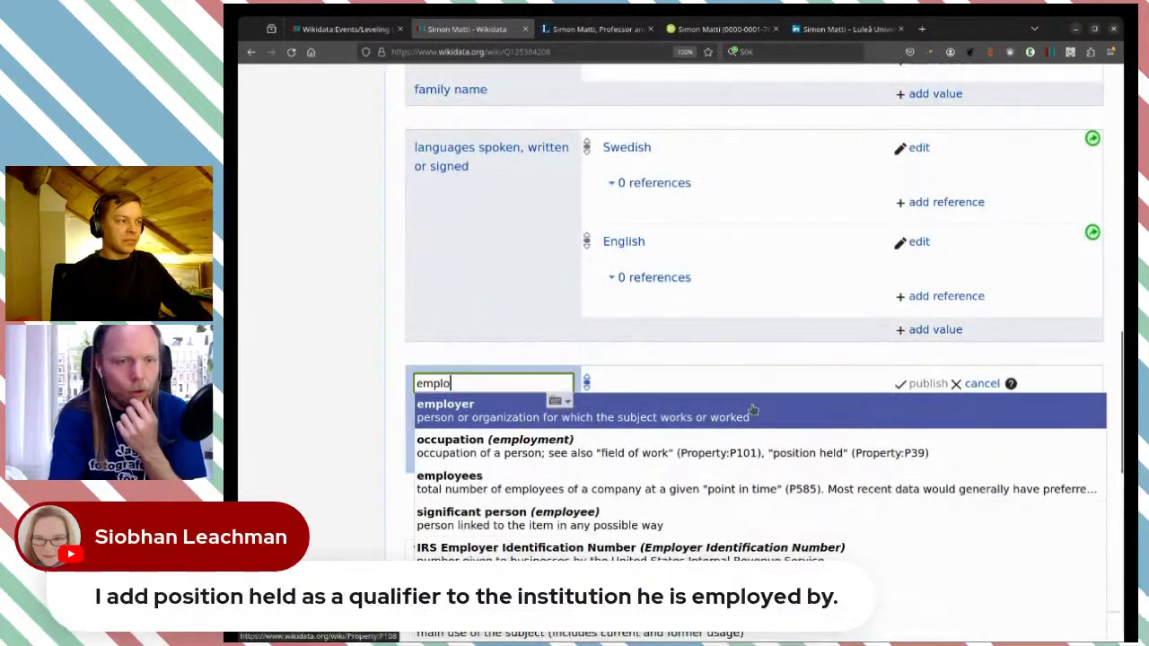
left_click(702, 407)
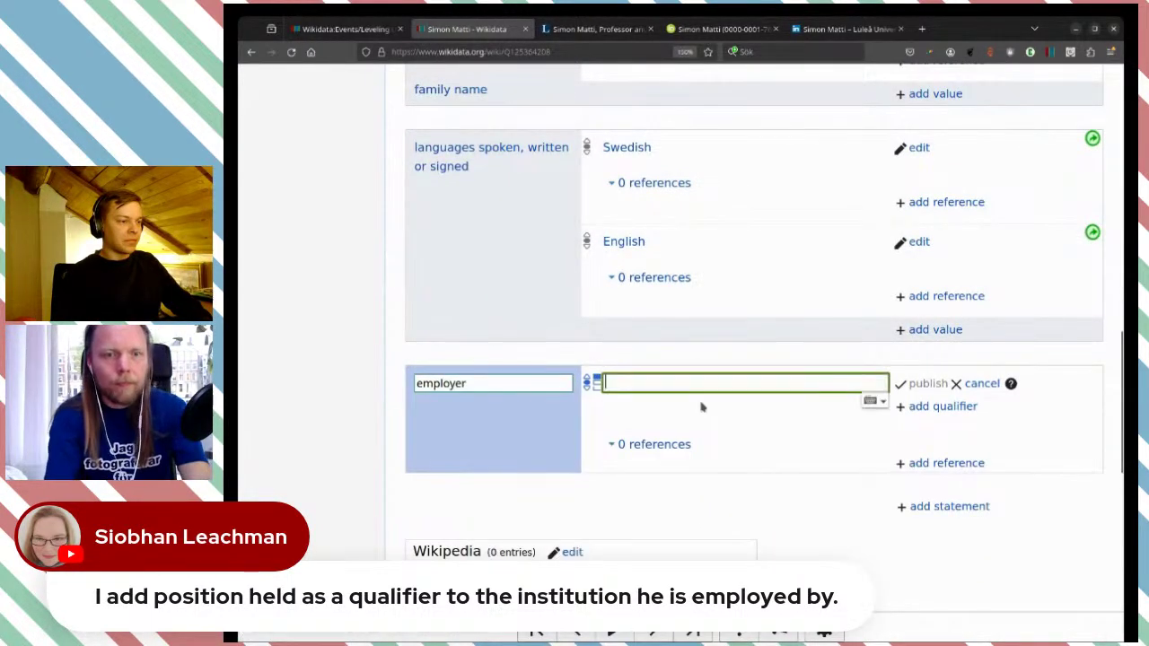
- Set the value of the new employer statement to "Luleå University of Technology"
type("Lule")
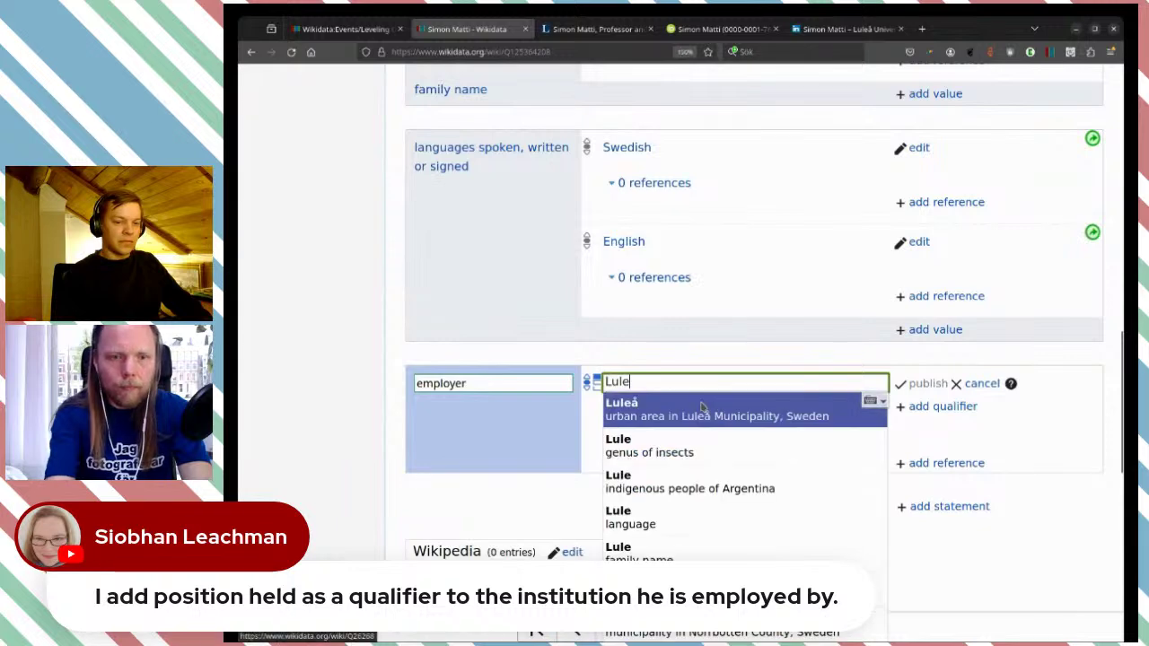
type("å T")
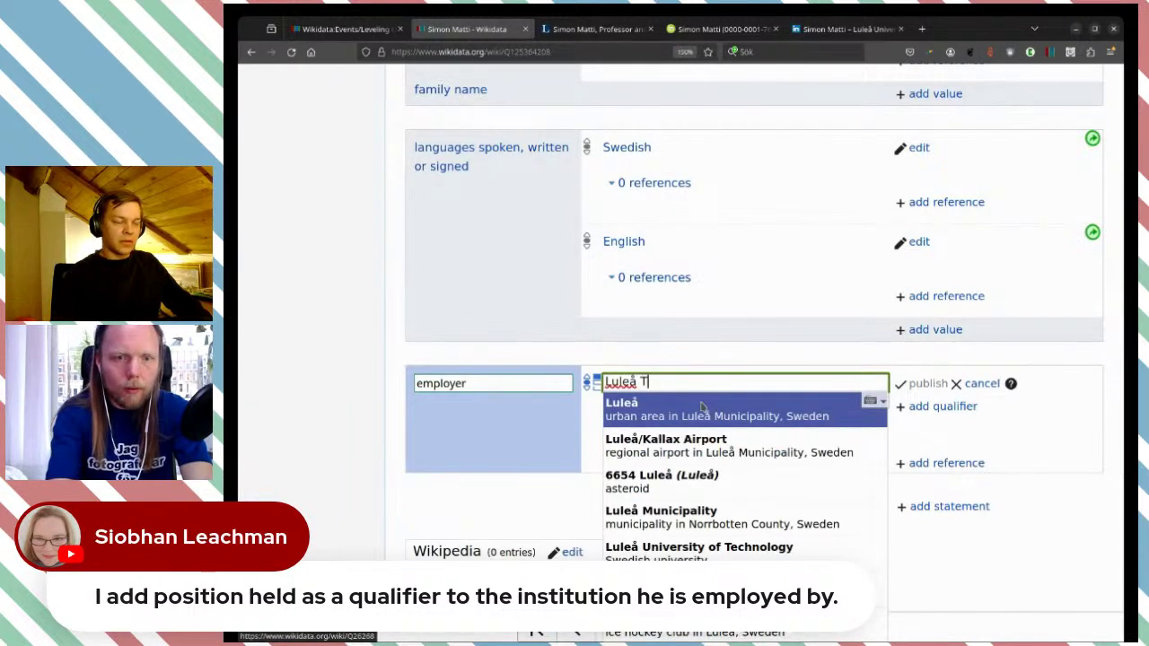
type("e")
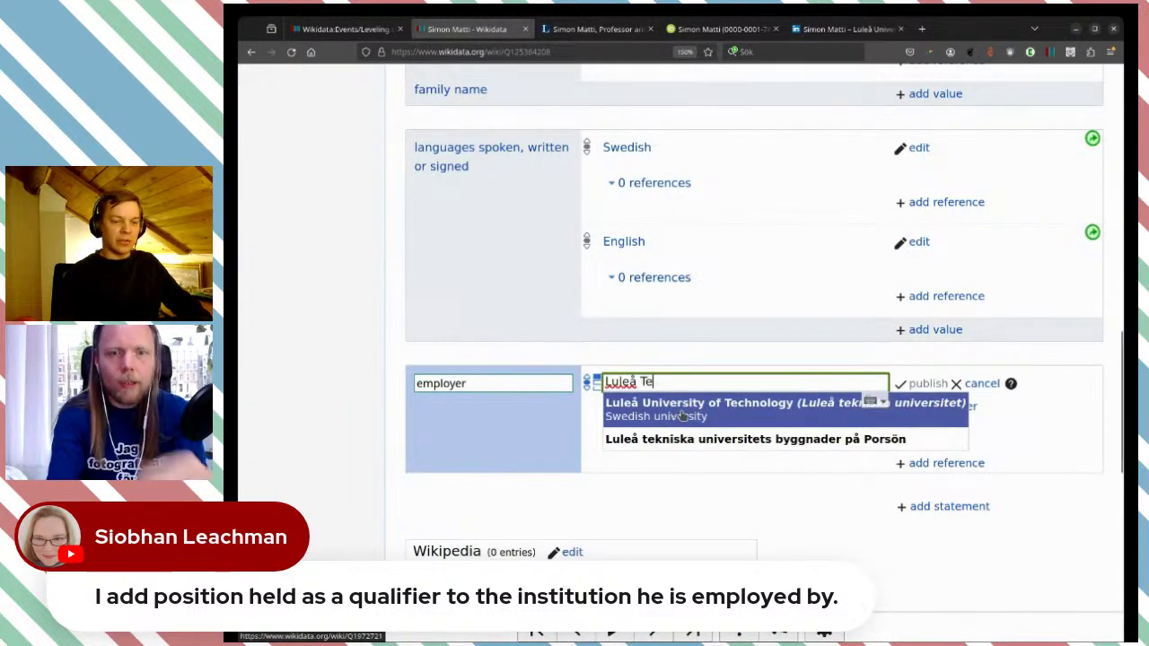
left_click(679, 415)
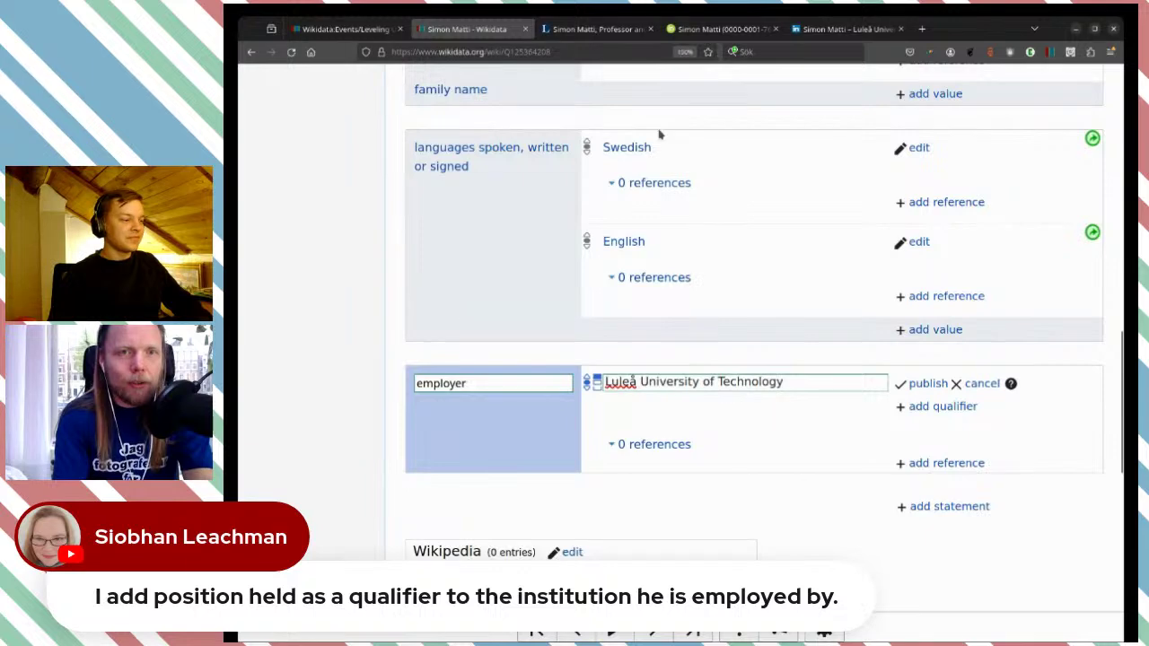
- Check the author's university staff page and ORCID record for the employment start date, then return to the item
left_click(599, 36)
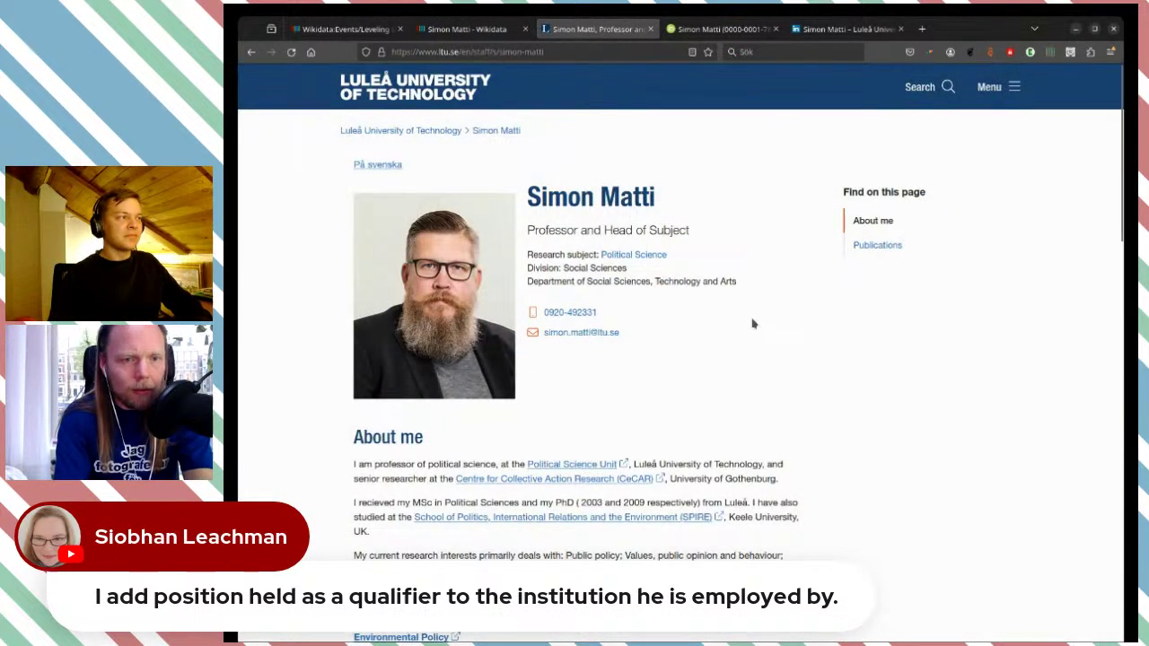
scroll(753, 324, "down", 3)
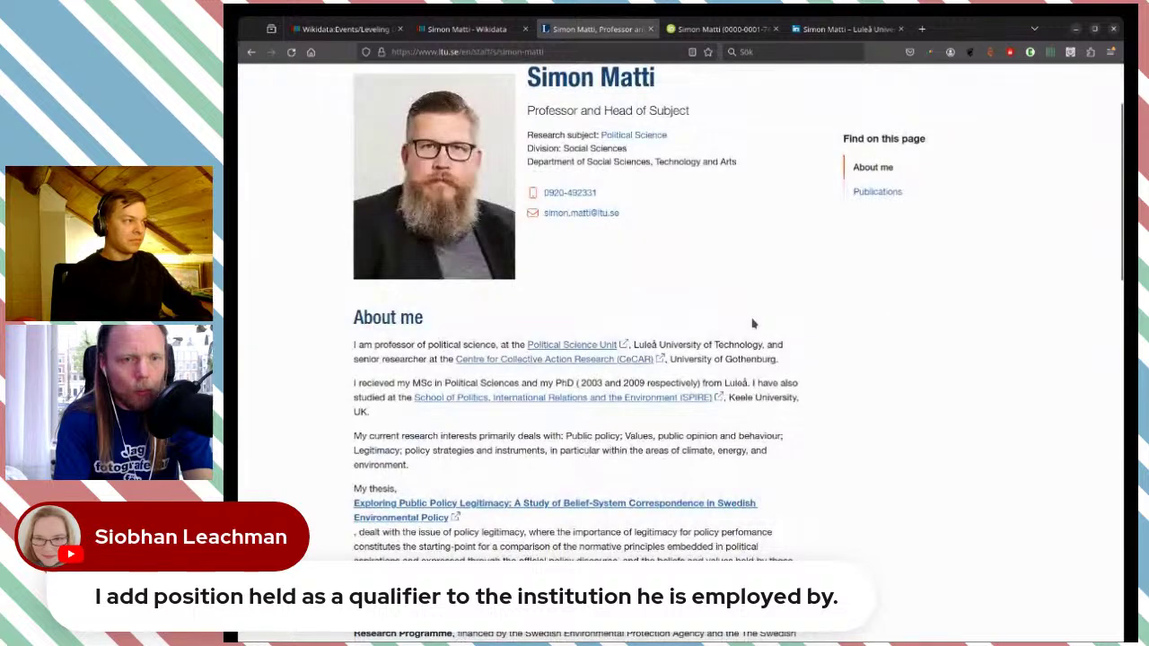
scroll(752, 340, "down", 1)
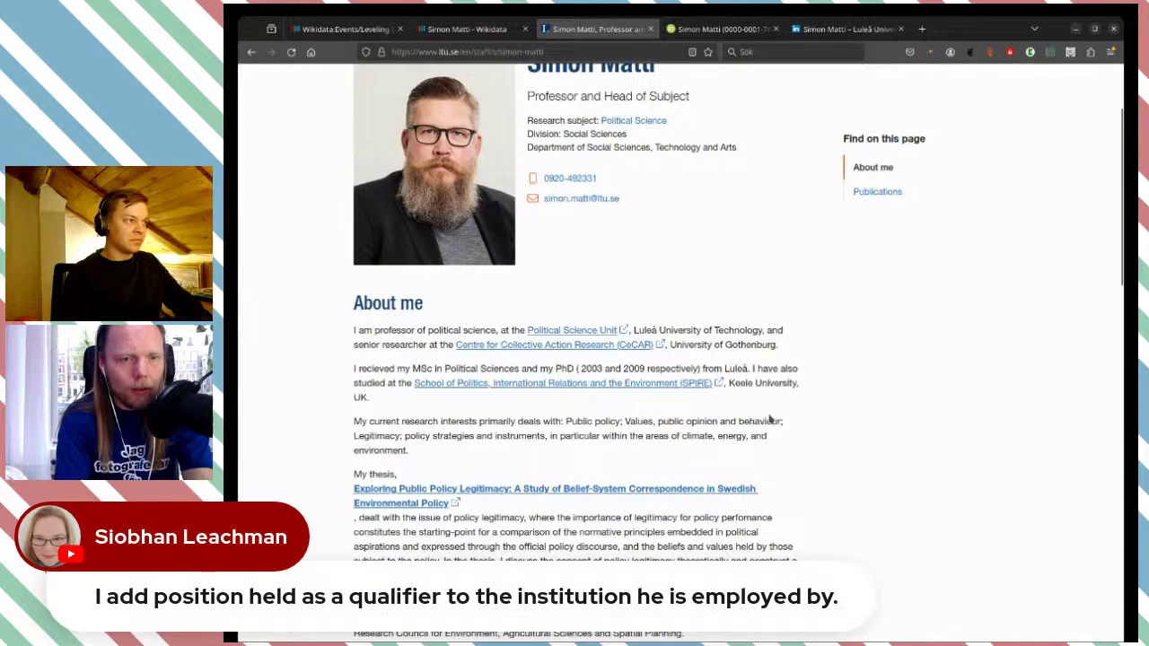
scroll(769, 419, "down", 3)
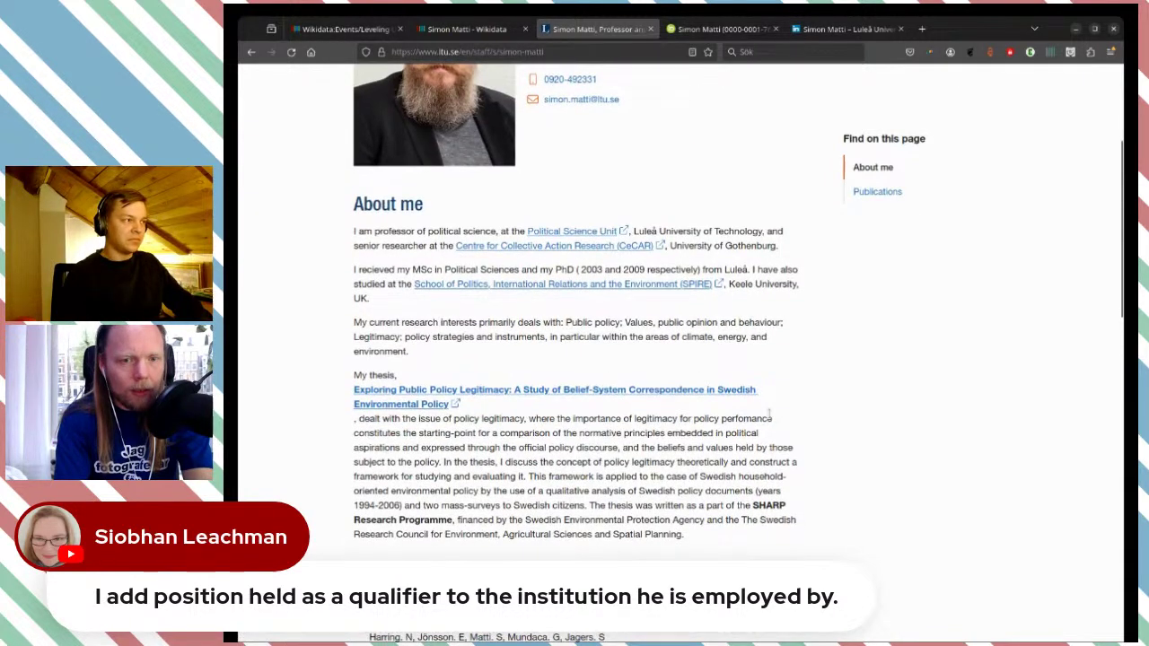
scroll(769, 419, "up", 2)
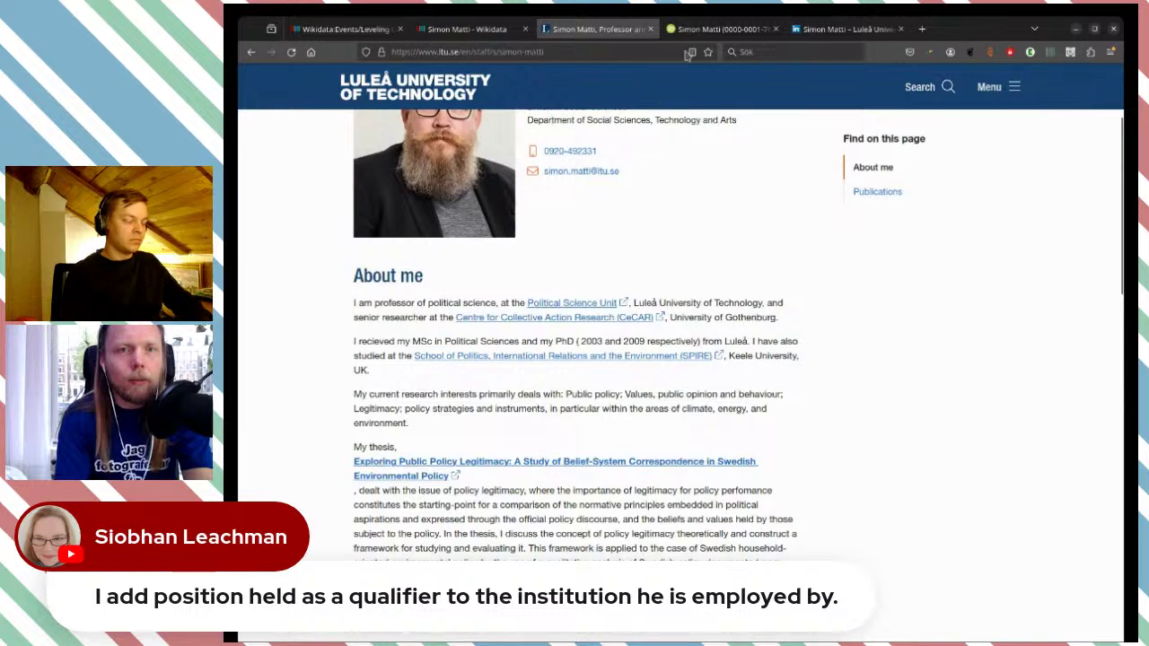
left_click(701, 29)
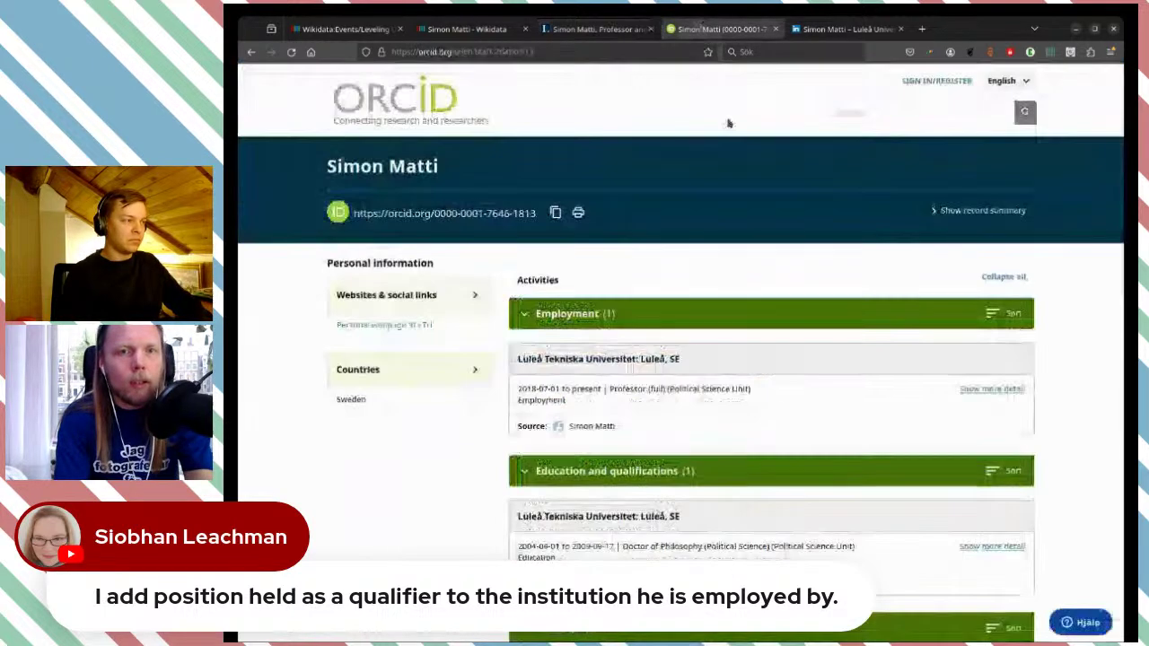
scroll(777, 312, "down", 1)
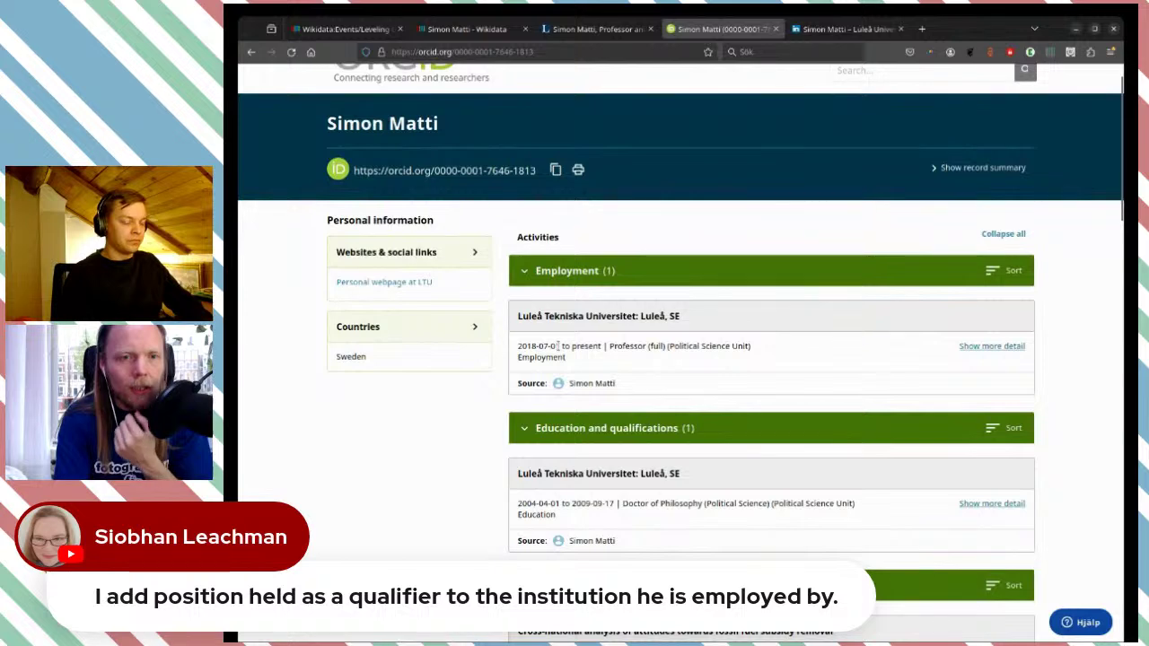
left_click_drag(558, 346, 525, 346)
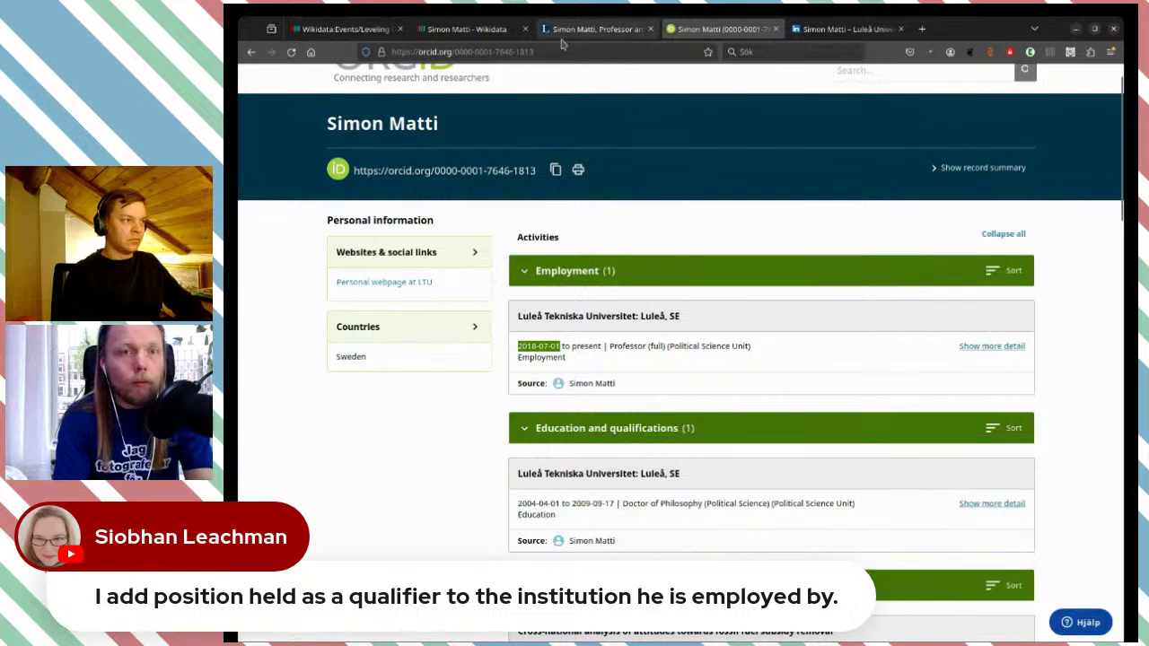
left_click(502, 29)
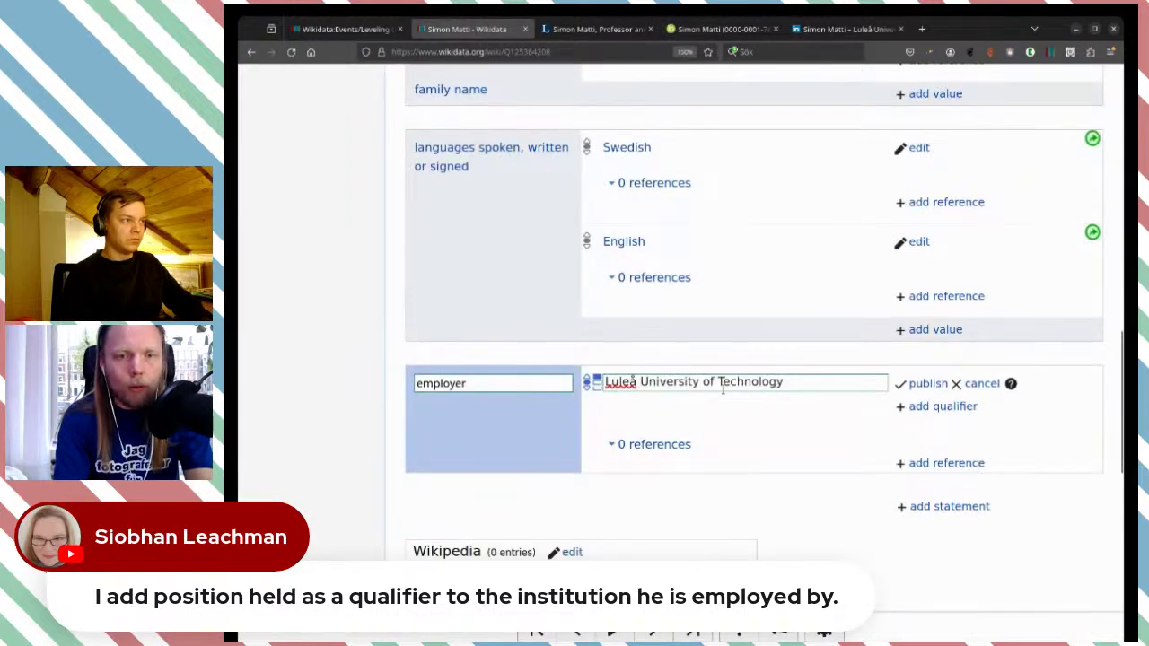
- Add a "start time" qualifier of 2018-07-01 to the employer statement
left_click(918, 407)
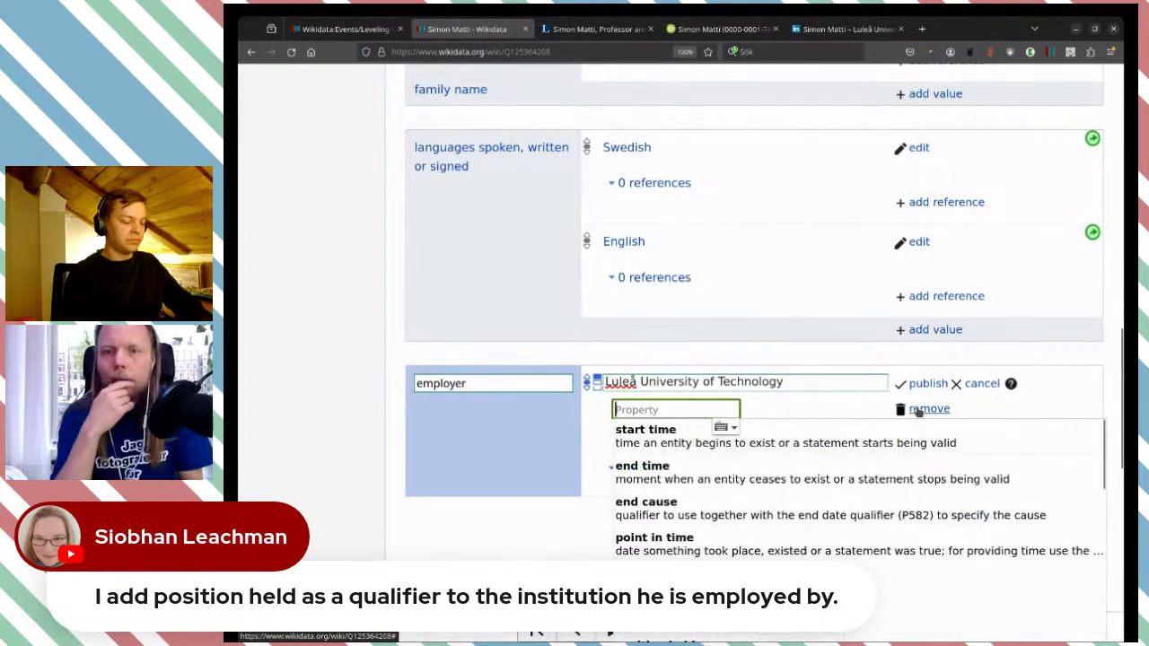
left_click(923, 409)
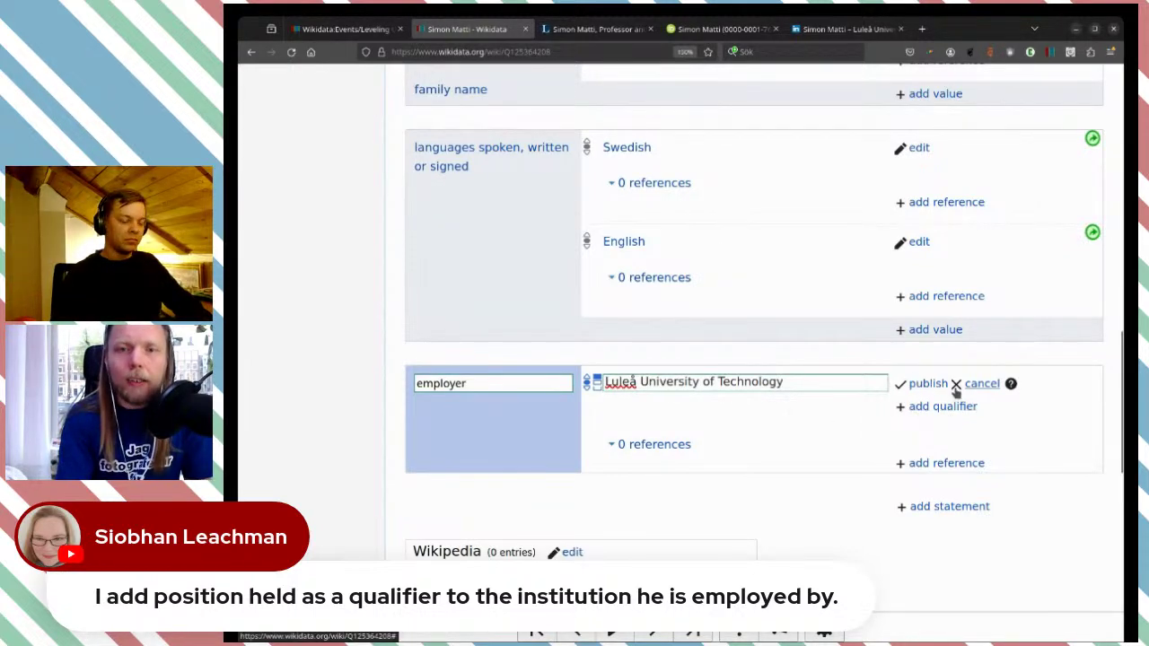
left_click(938, 408)
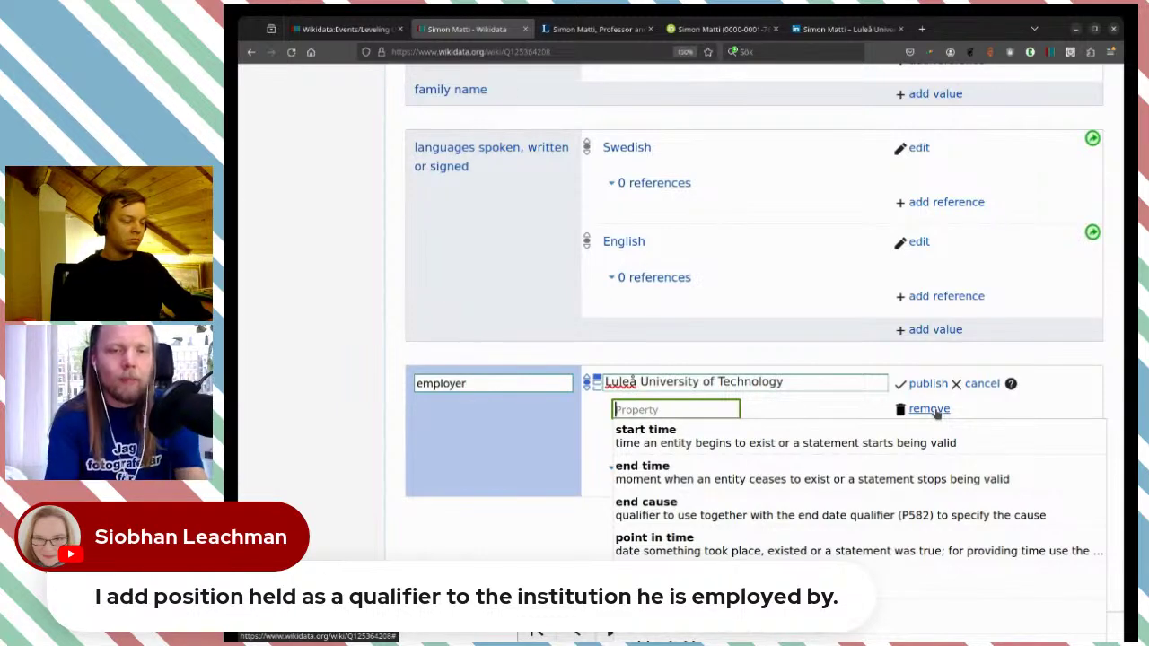
left_click(700, 436)
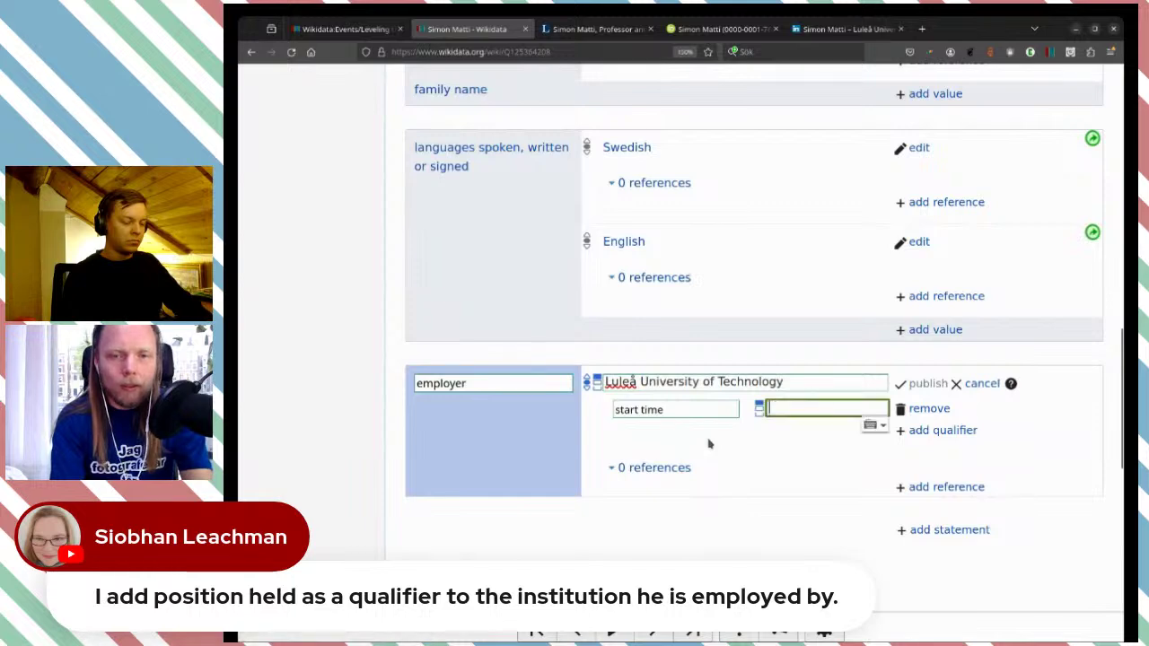
type("2018-07-01")
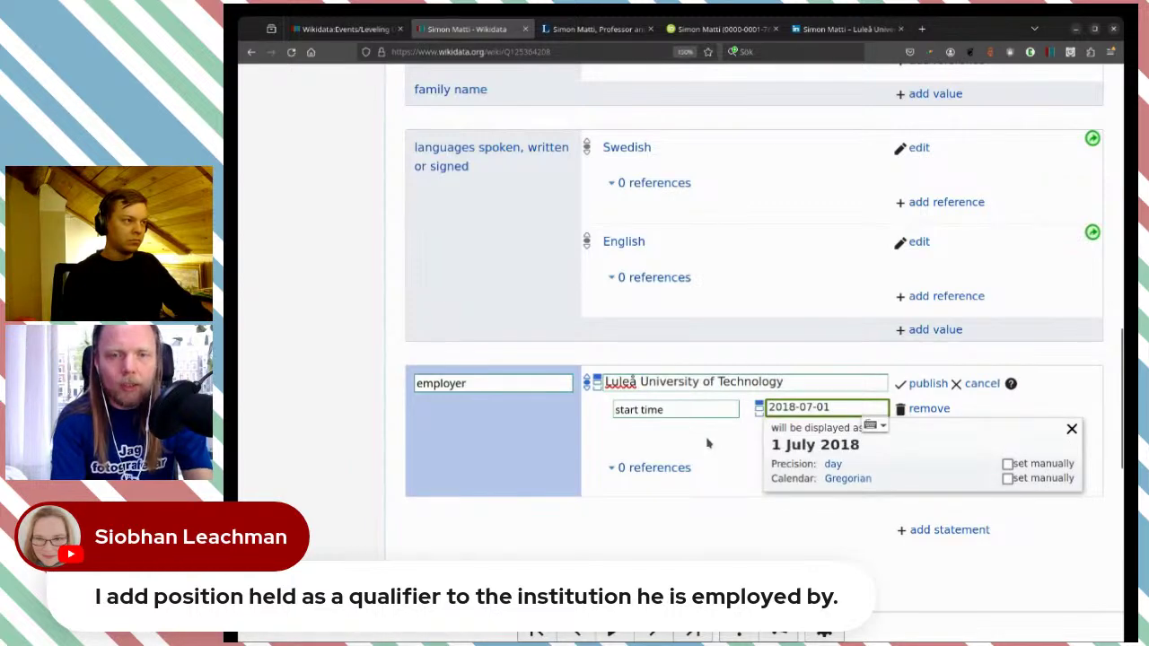
left_click(996, 405)
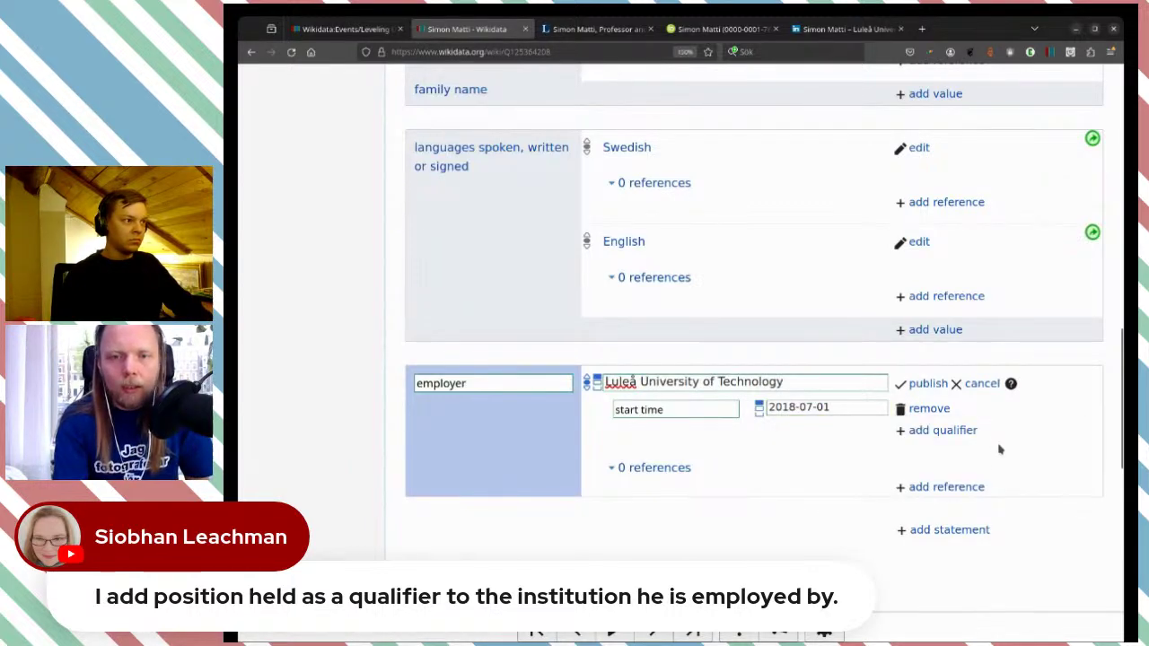
- Add a reference with the property "ORCID iD" to the employer statement, copying the author's identifier from the ORCID record
left_click(942, 489)
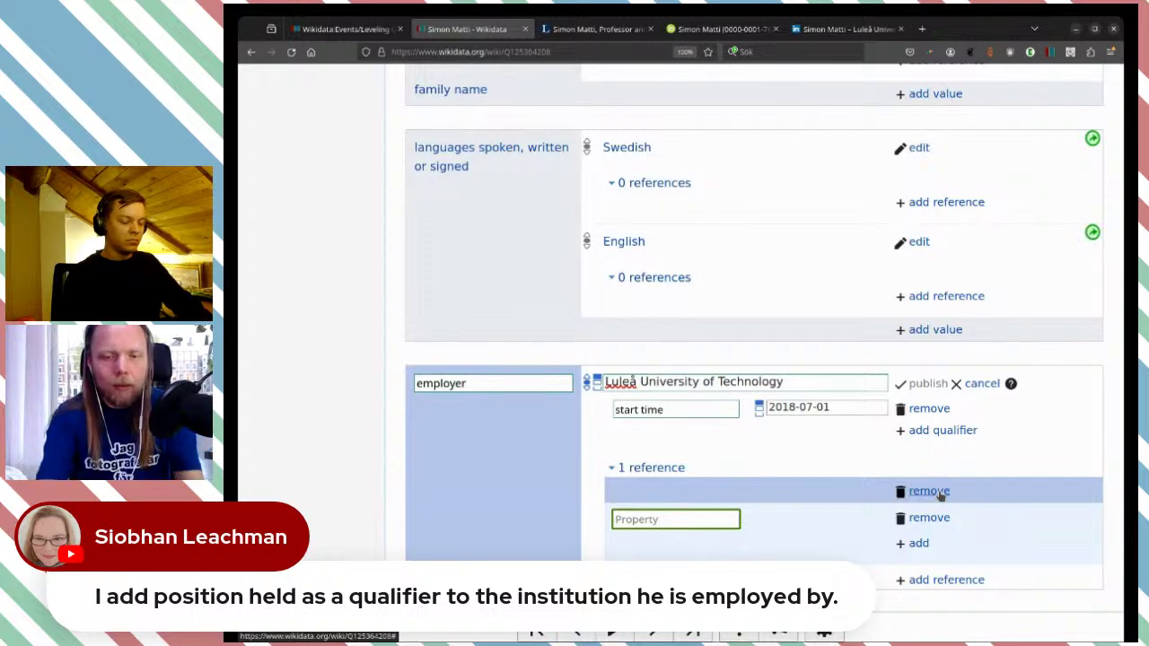
type("orc")
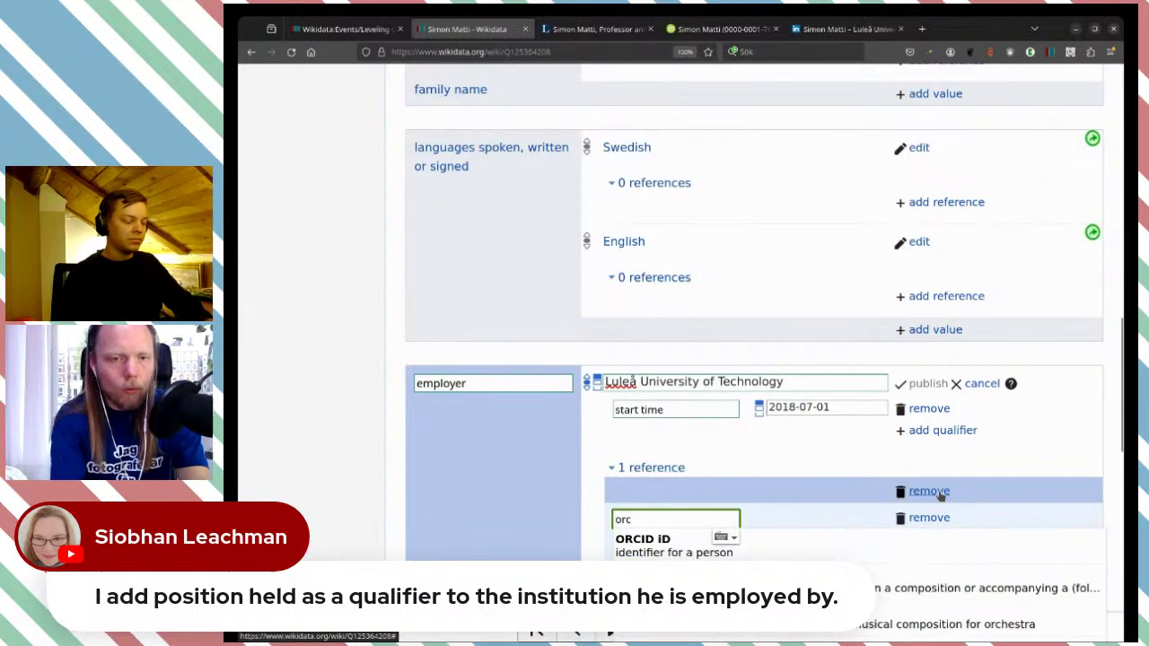
left_click(822, 543)
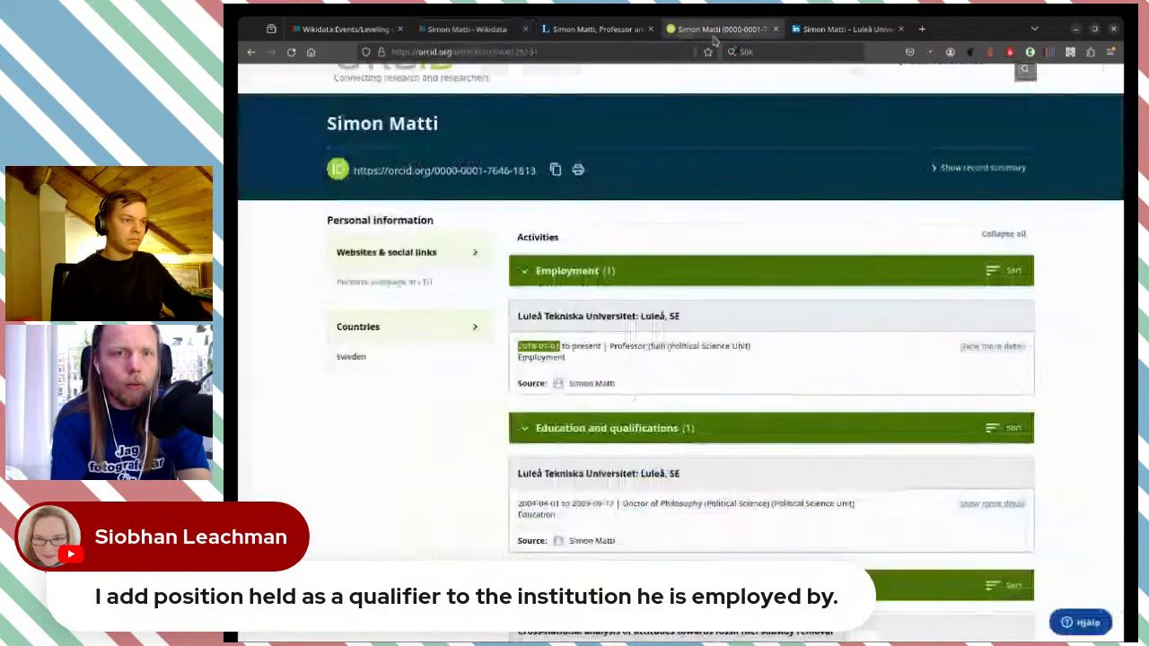
left_click(723, 29)
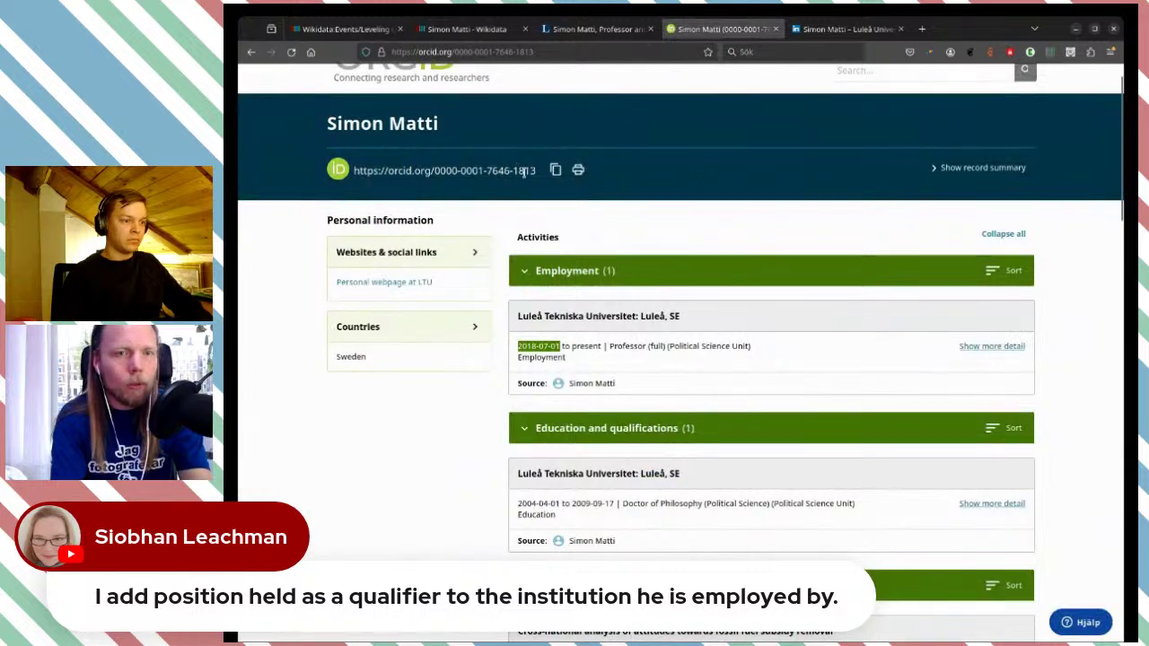
left_click_drag(537, 170, 435, 171)
key("ctrl+c")
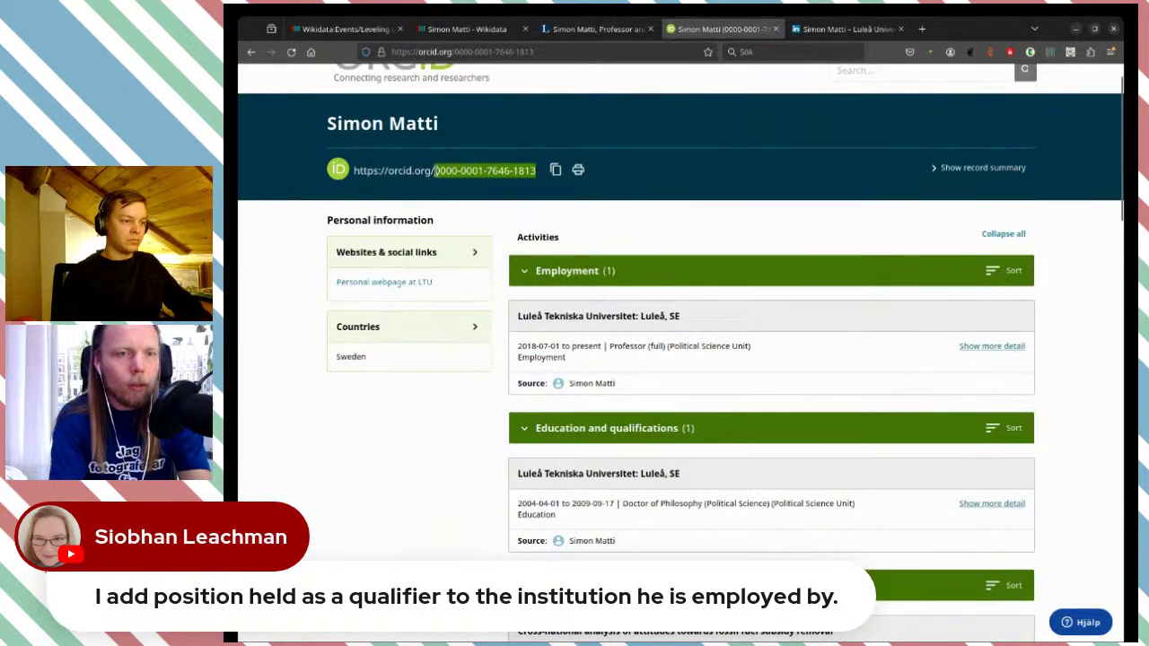
left_click(477, 34)
key("ctrl+v")
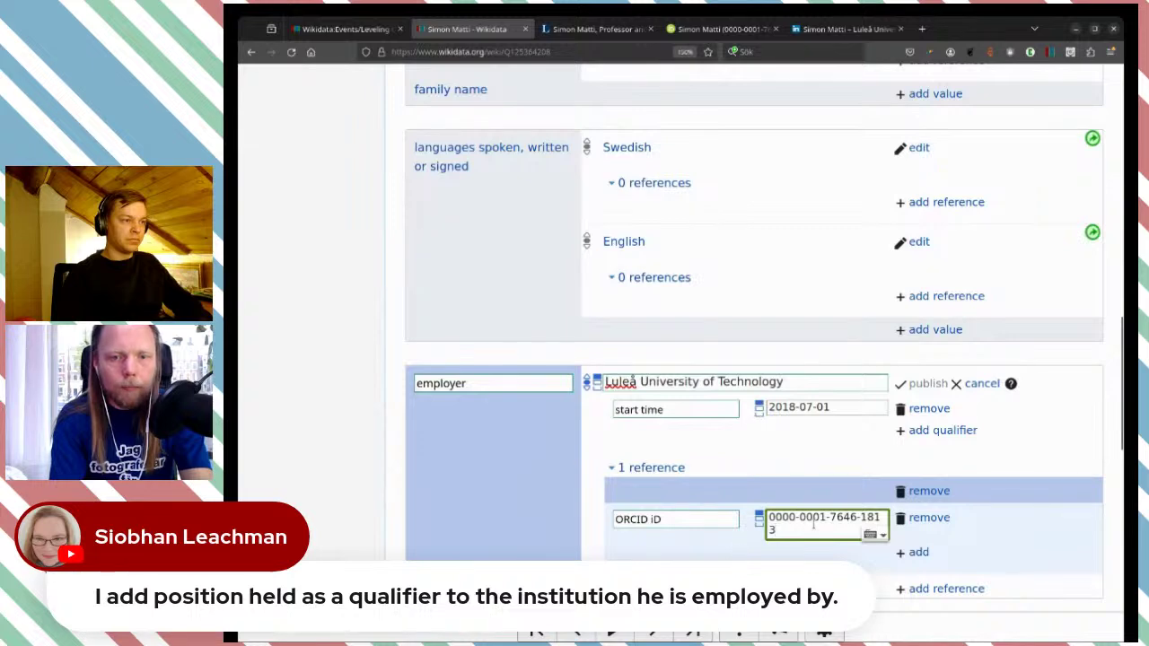
- Add "retrieved" with the date 2024-04-06 to the employer statement's reference
left_click(920, 552)
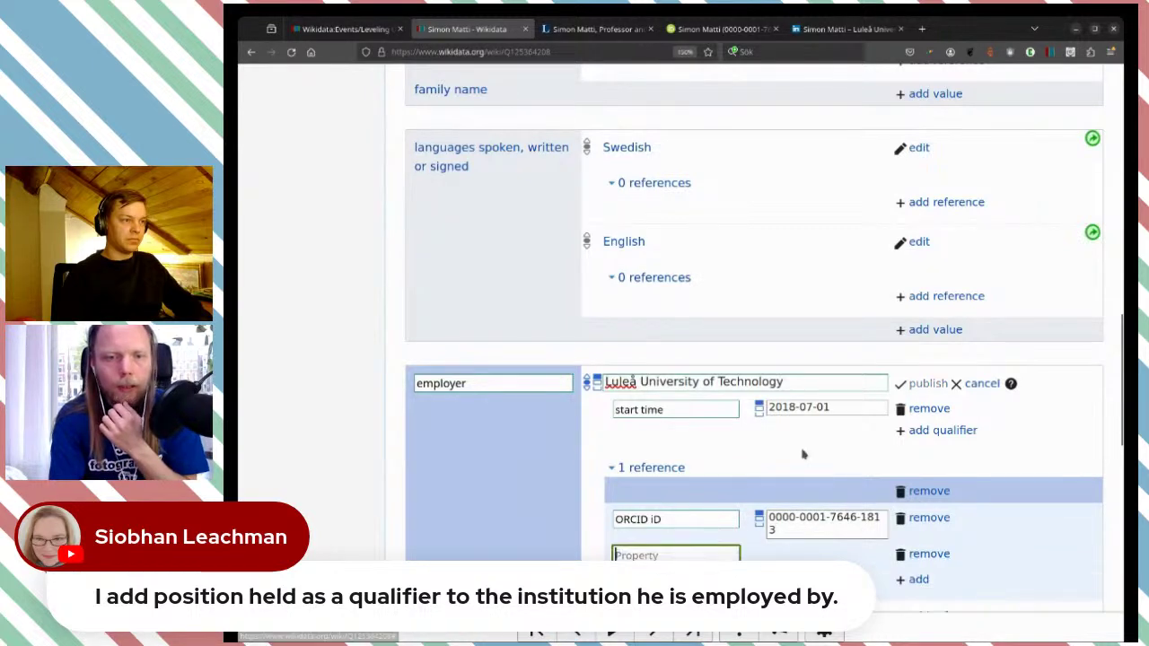
scroll(802, 454, "down", 1)
type("retr")
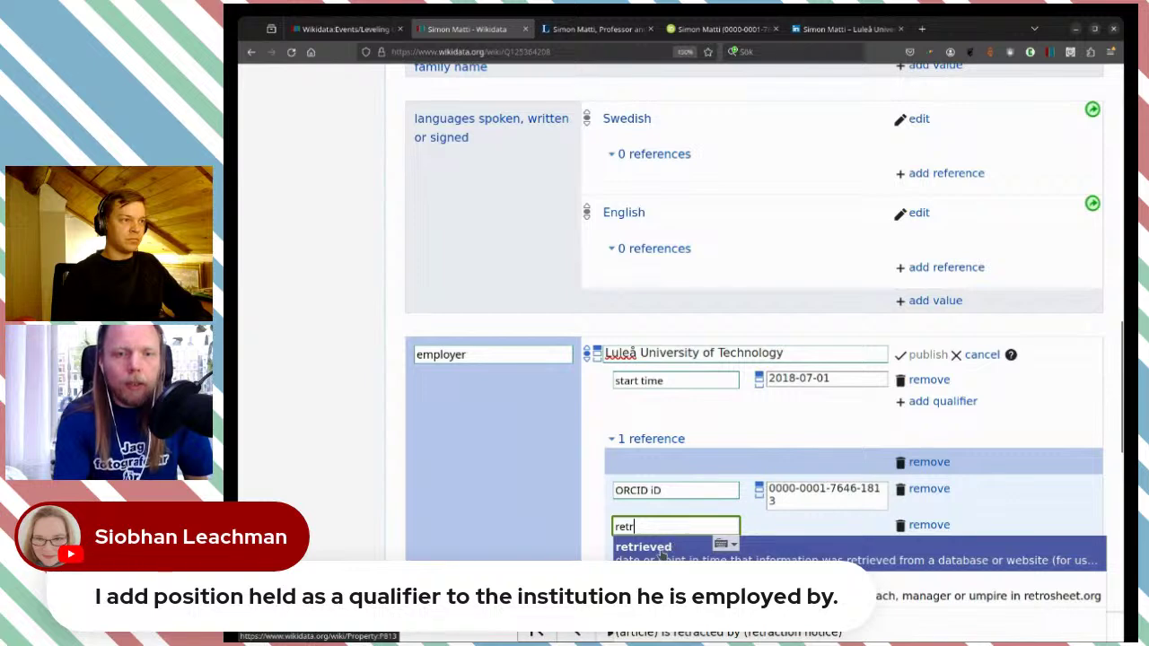
left_click(661, 555)
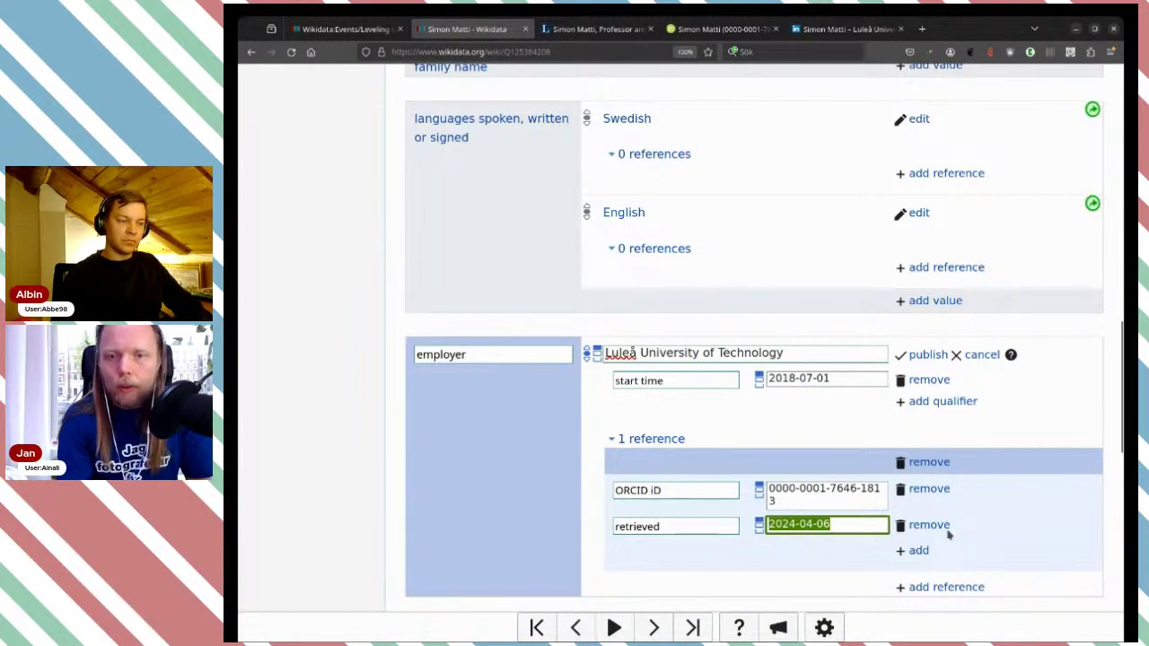
left_click(859, 528)
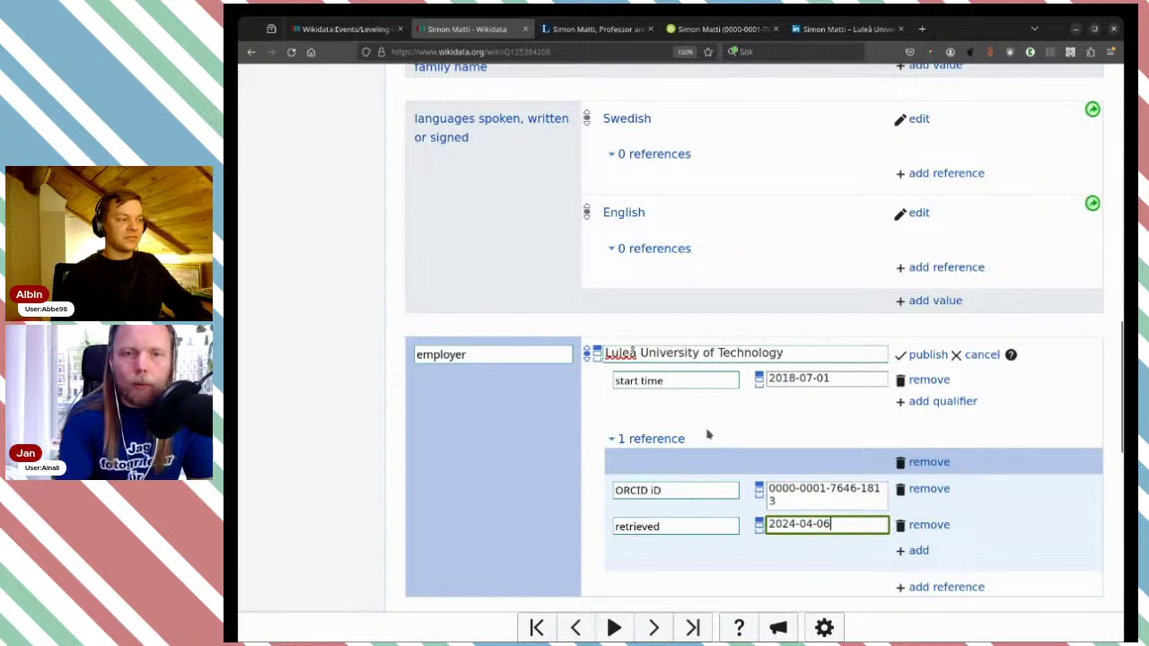
- Publish the employer statement together with its qualifier and reference
left_click(928, 355)
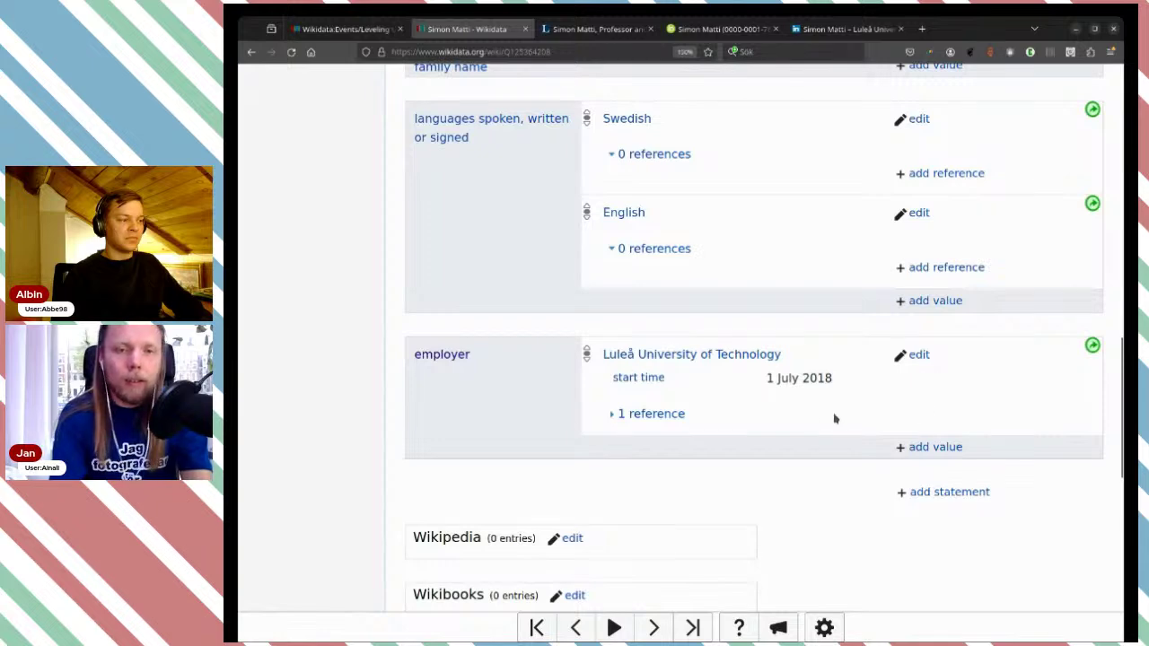
- Open the account preferences separately and review the available gadgets, from the Merge and moveClaim tools to currentDate
scroll(809, 416, "up", 10)
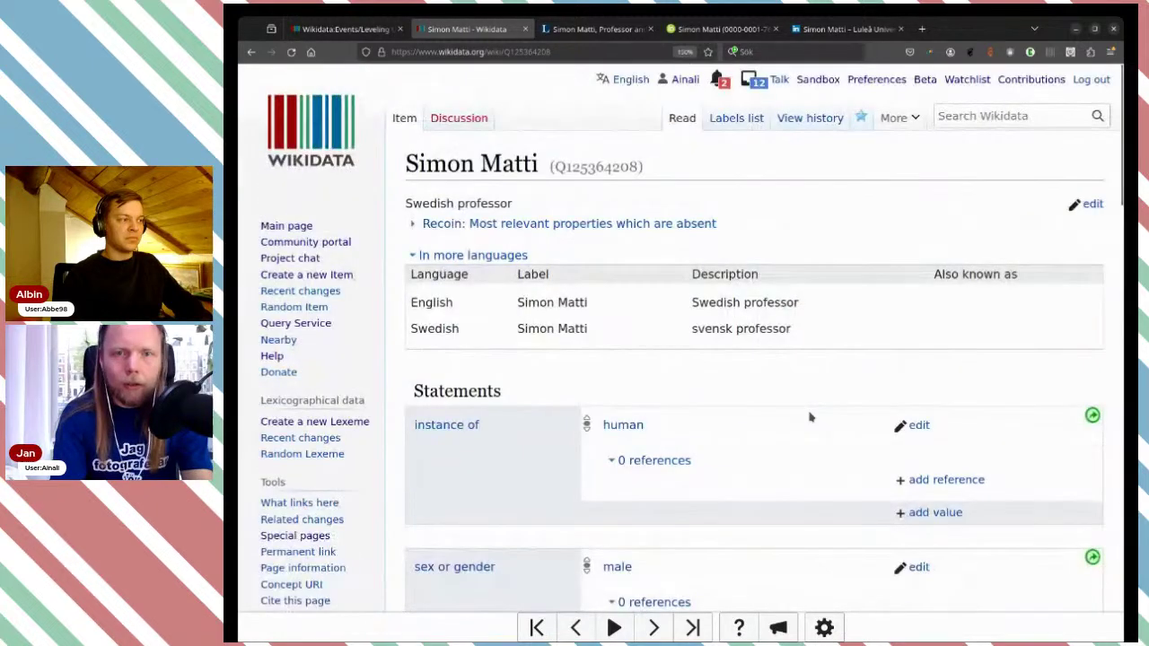
mouse_move(929, 126)
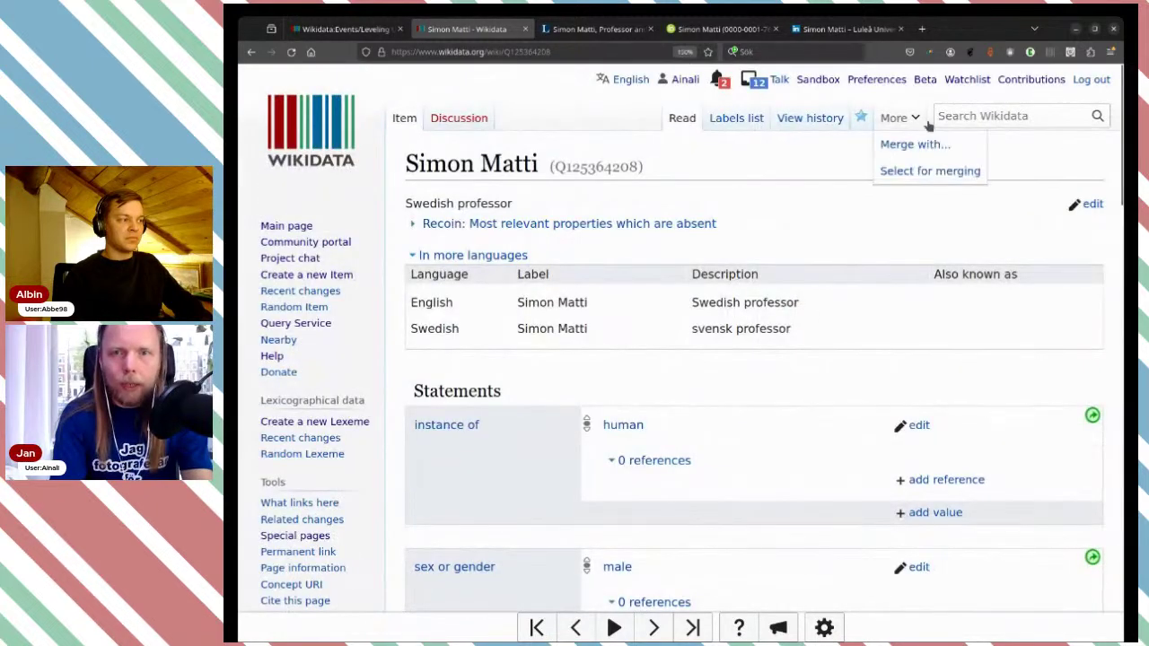
middle_click(891, 82)
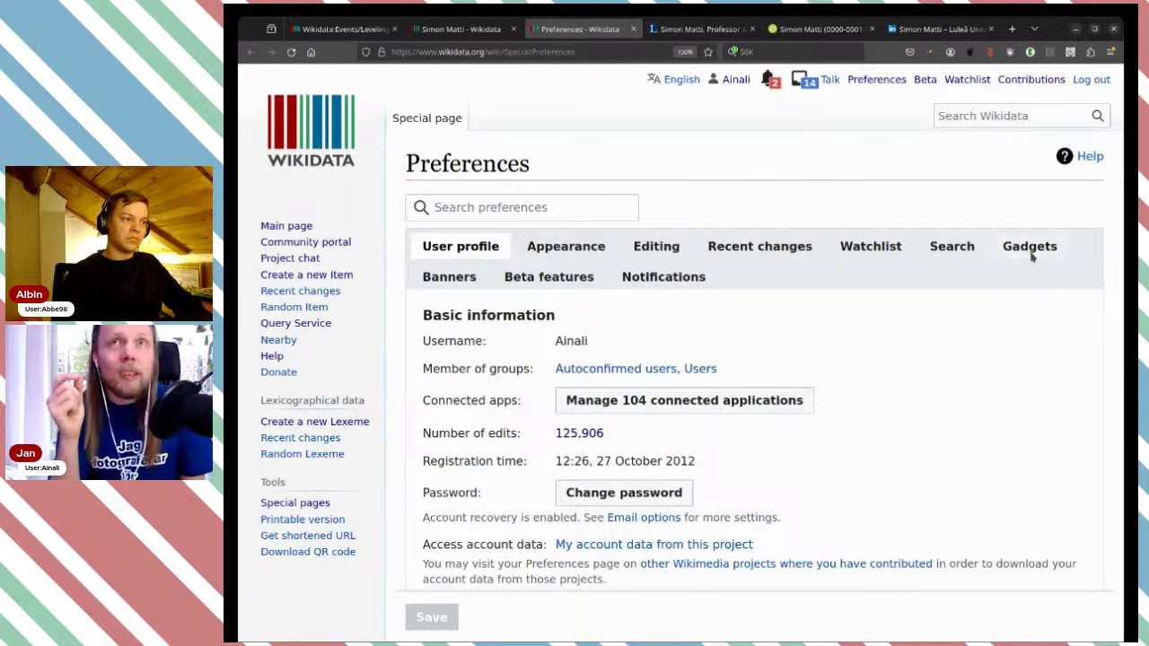
left_click(1031, 254)
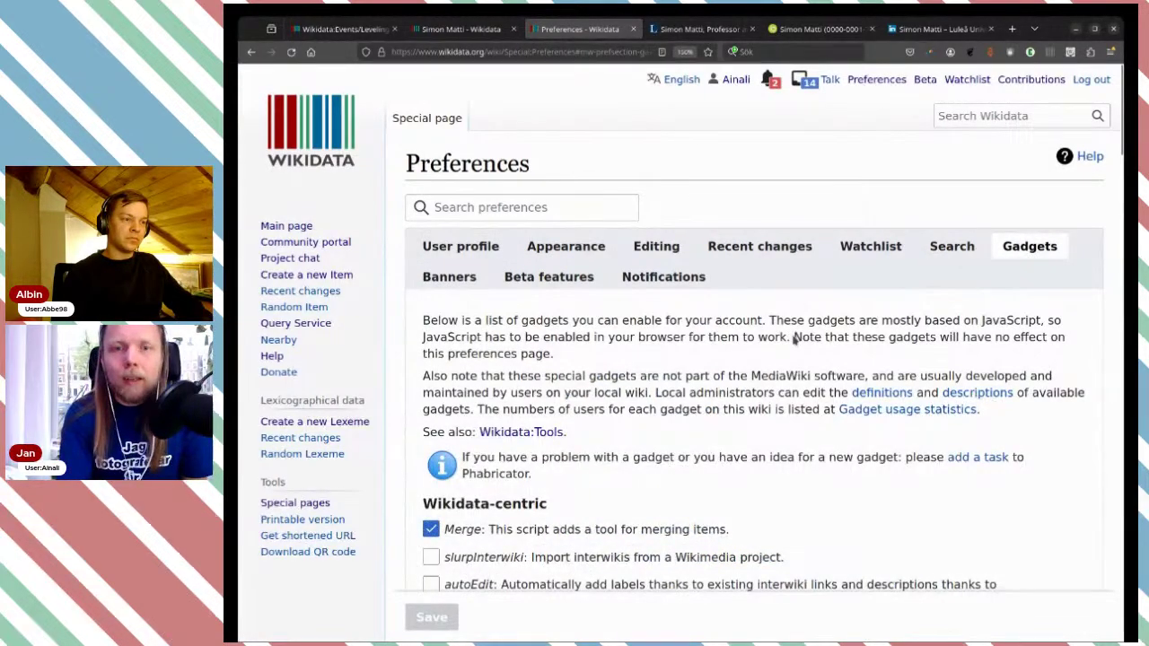
scroll(767, 368, "down", 5)
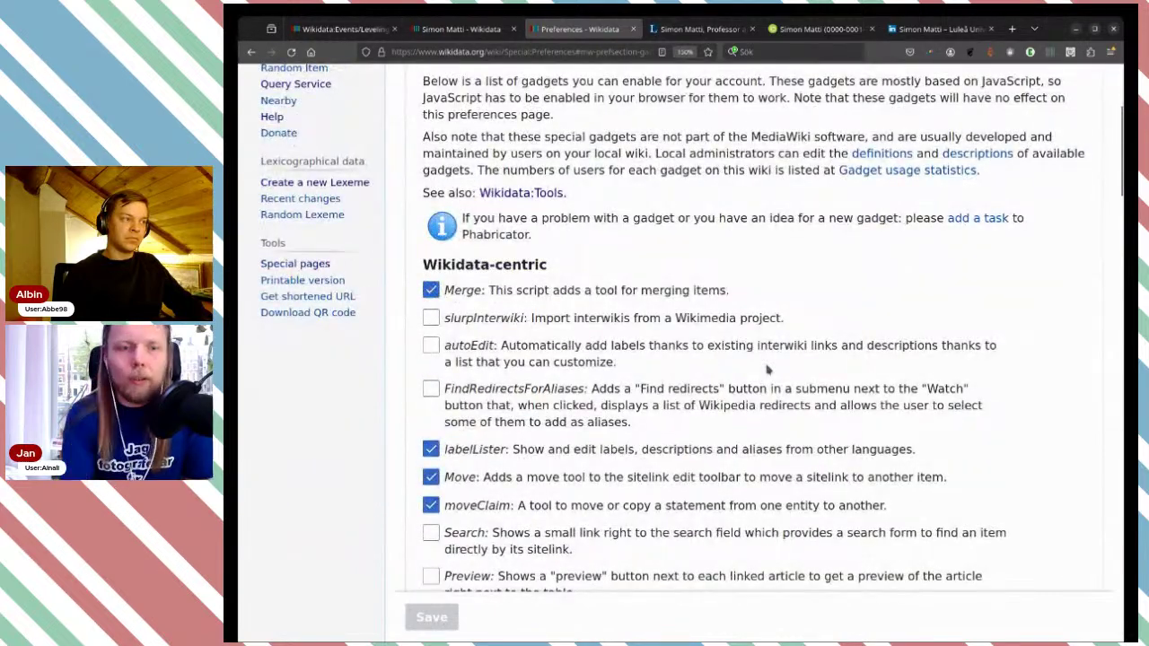
scroll(768, 369, "down", 2)
scroll(767, 368, "down", 1)
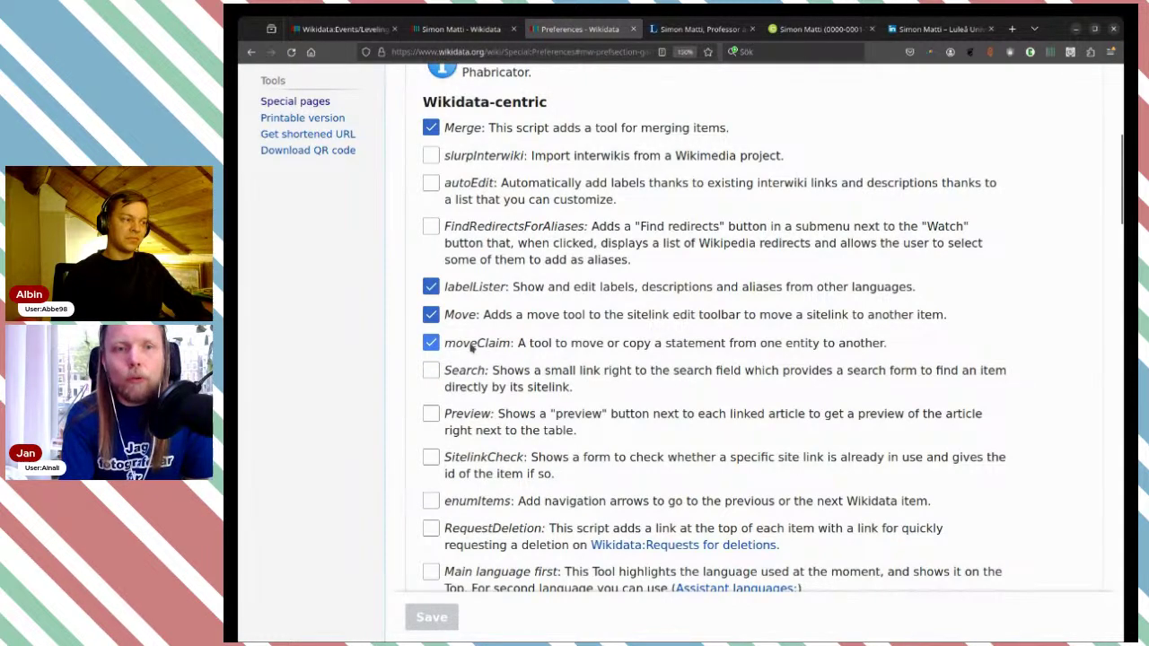
scroll(519, 353, "down", 4)
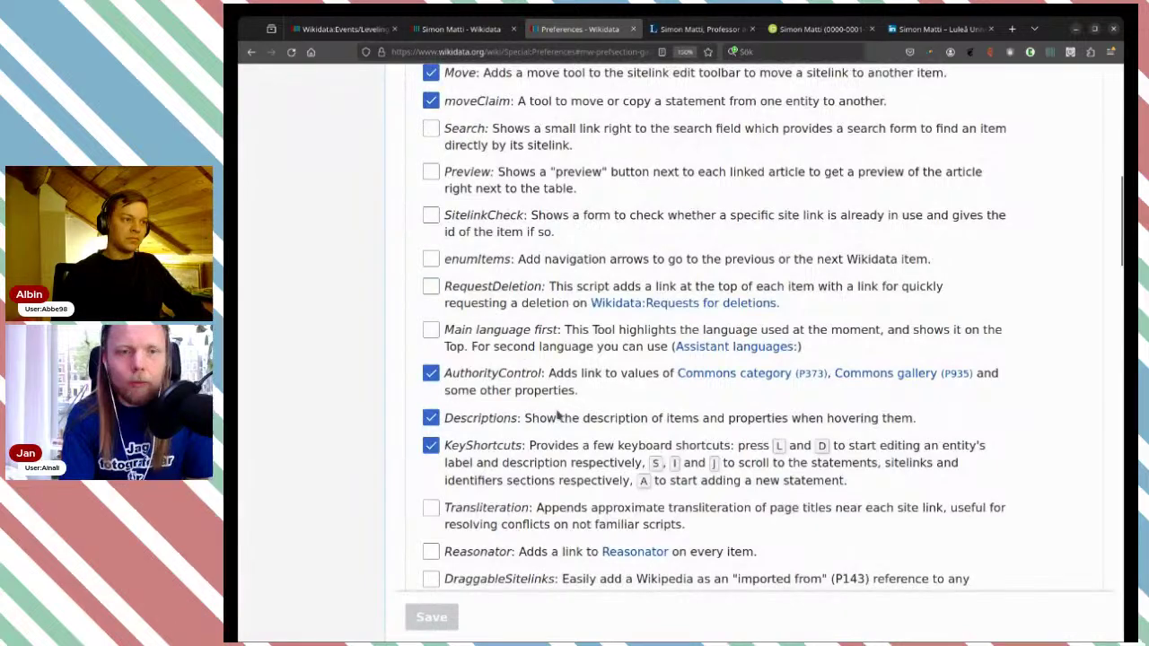
scroll(573, 435, "down", 2)
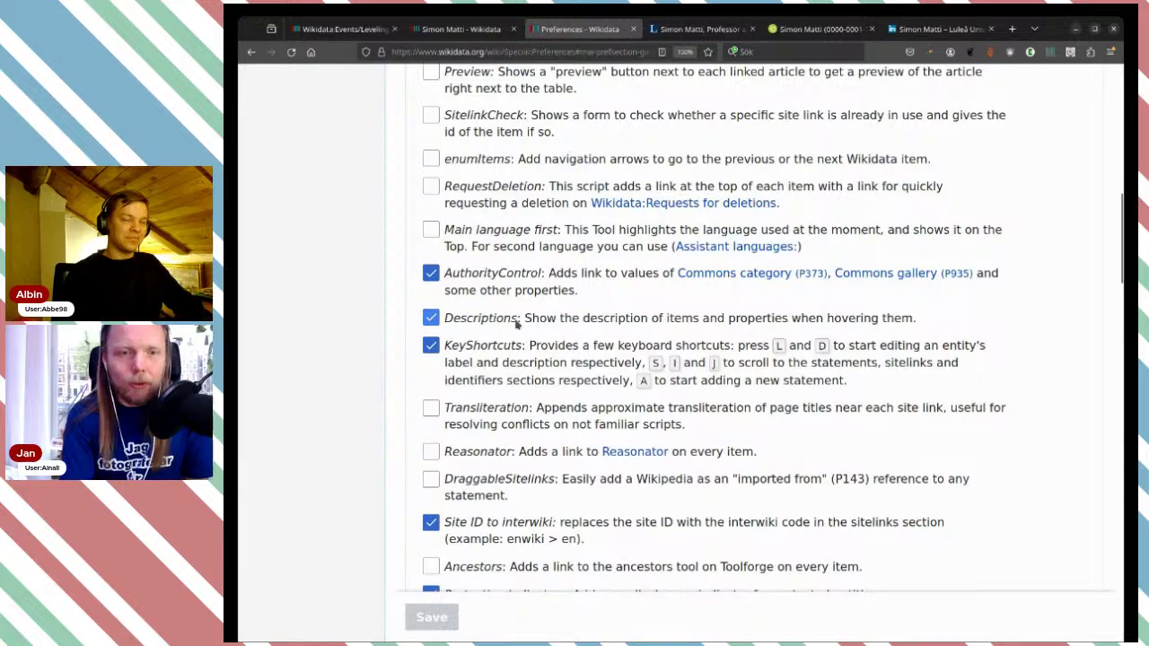
scroll(574, 328, "down", 2)
scroll(573, 328, "down", 5)
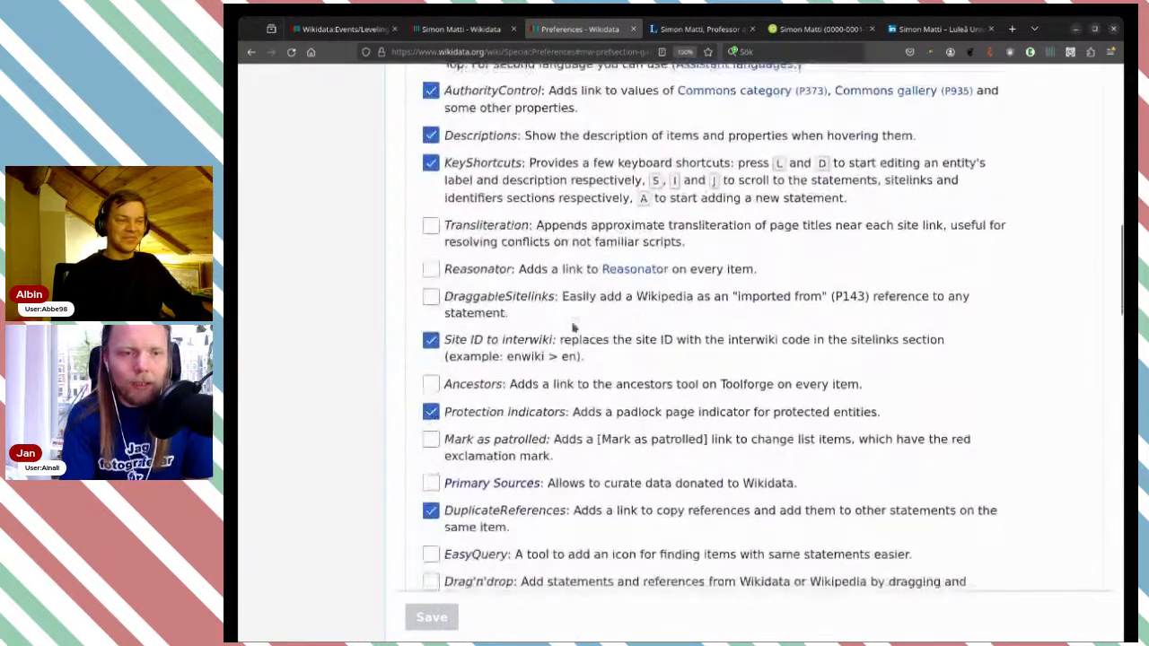
scroll(573, 327, "down", 7)
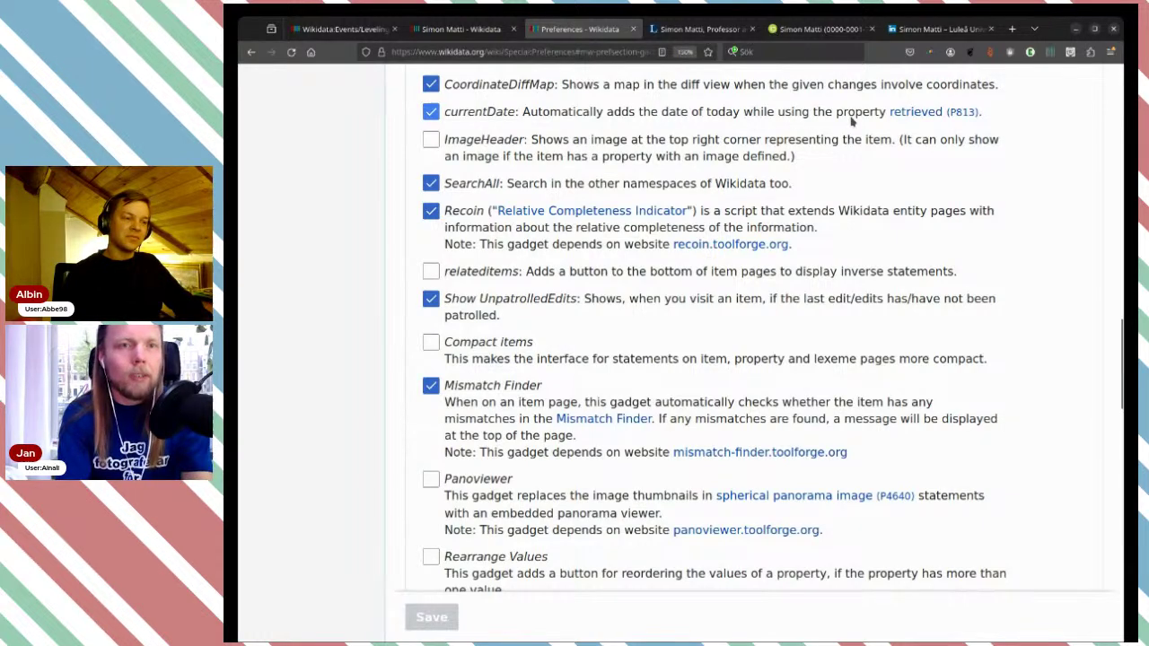
- Return to the author's item, add an "ORCID iD" statement with the author's copied identifier, and publish it
left_click(469, 29)
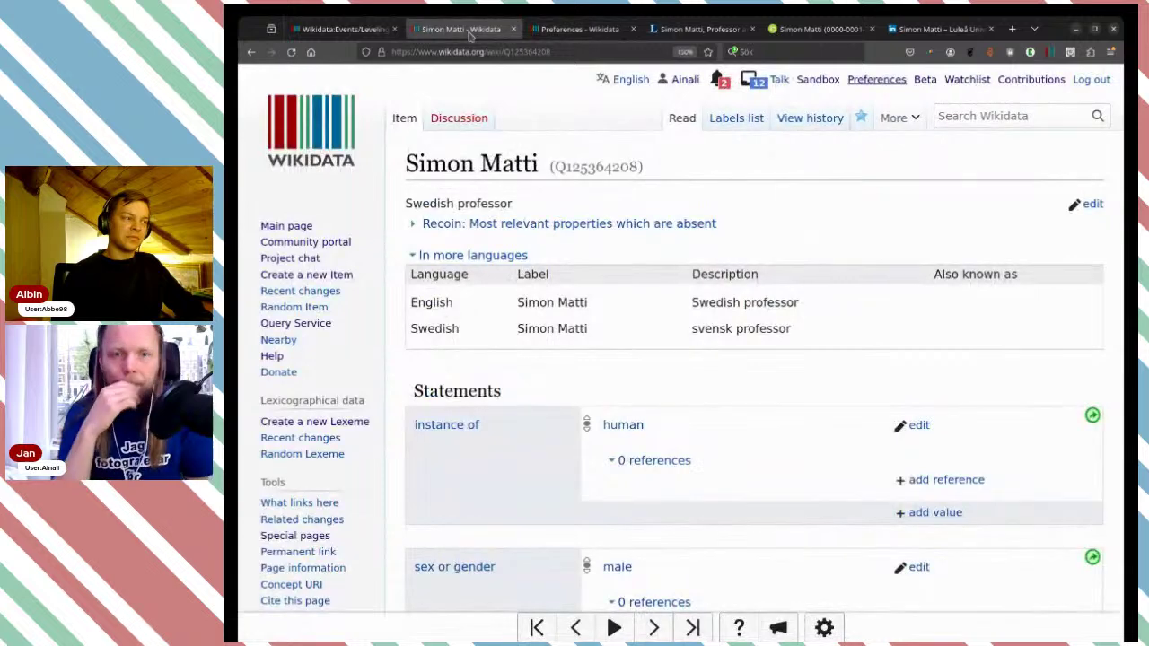
scroll(645, 307, "down", 10)
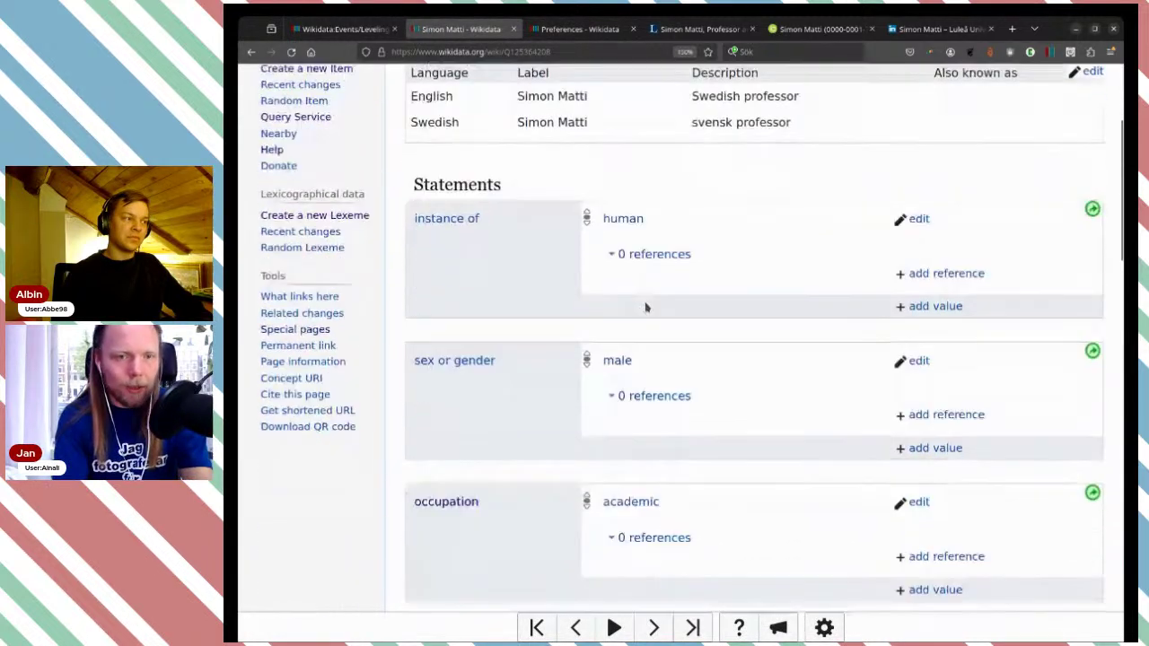
scroll(645, 307, "down", 5)
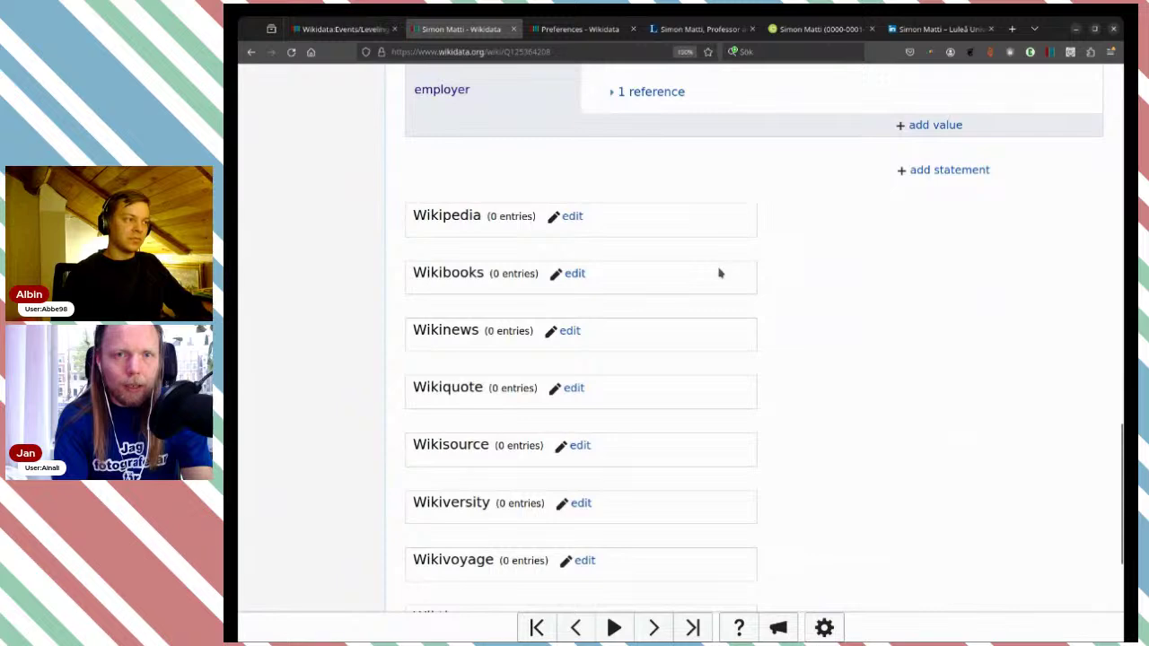
scroll(719, 273, "up", 2)
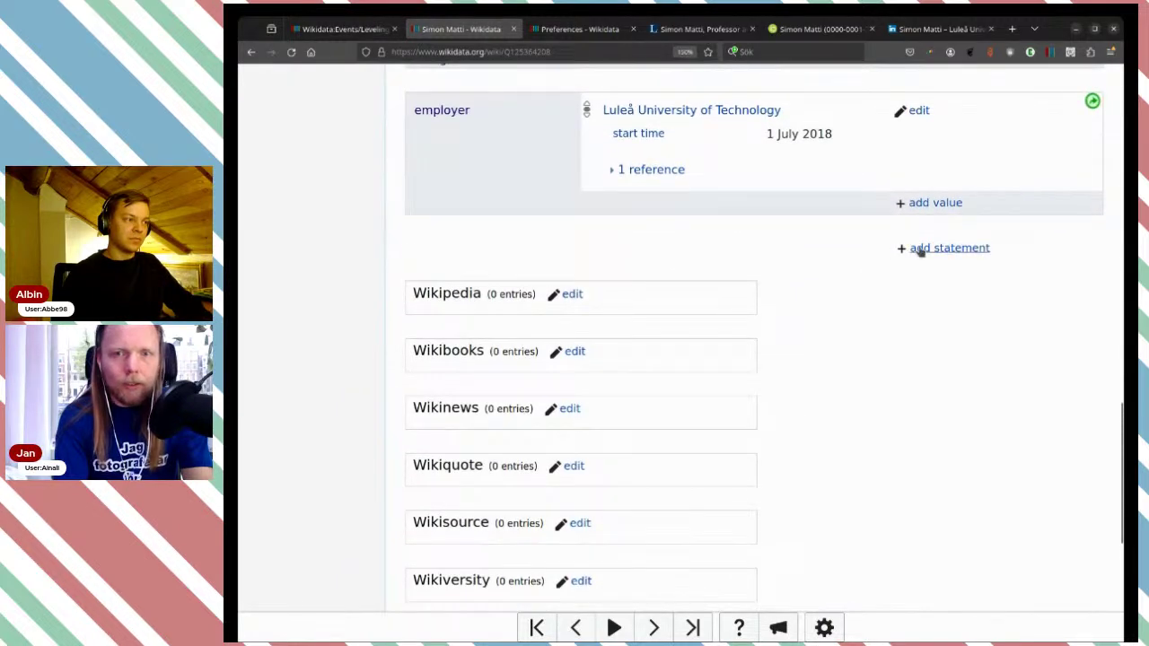
left_click(920, 250)
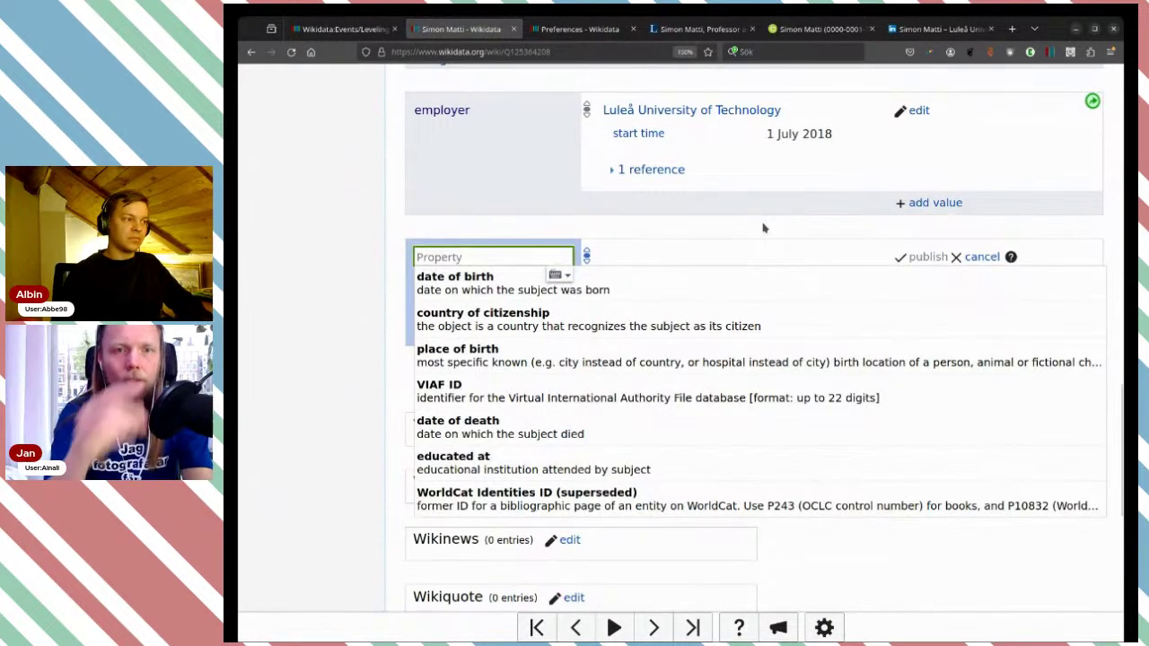
type("o")
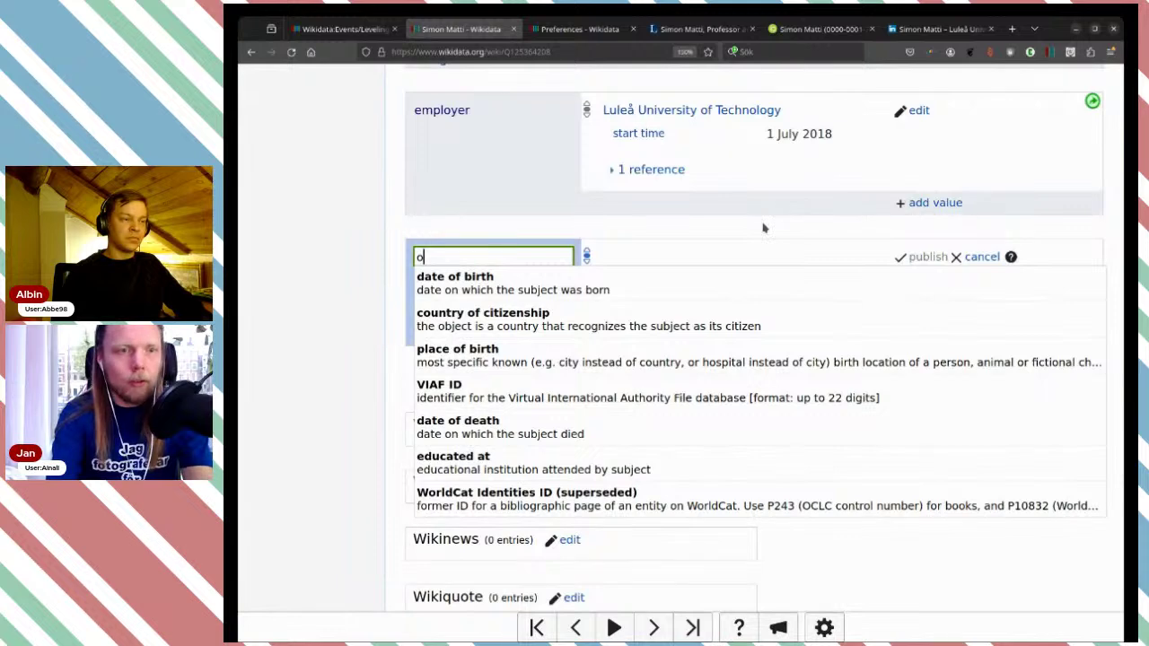
type("rc")
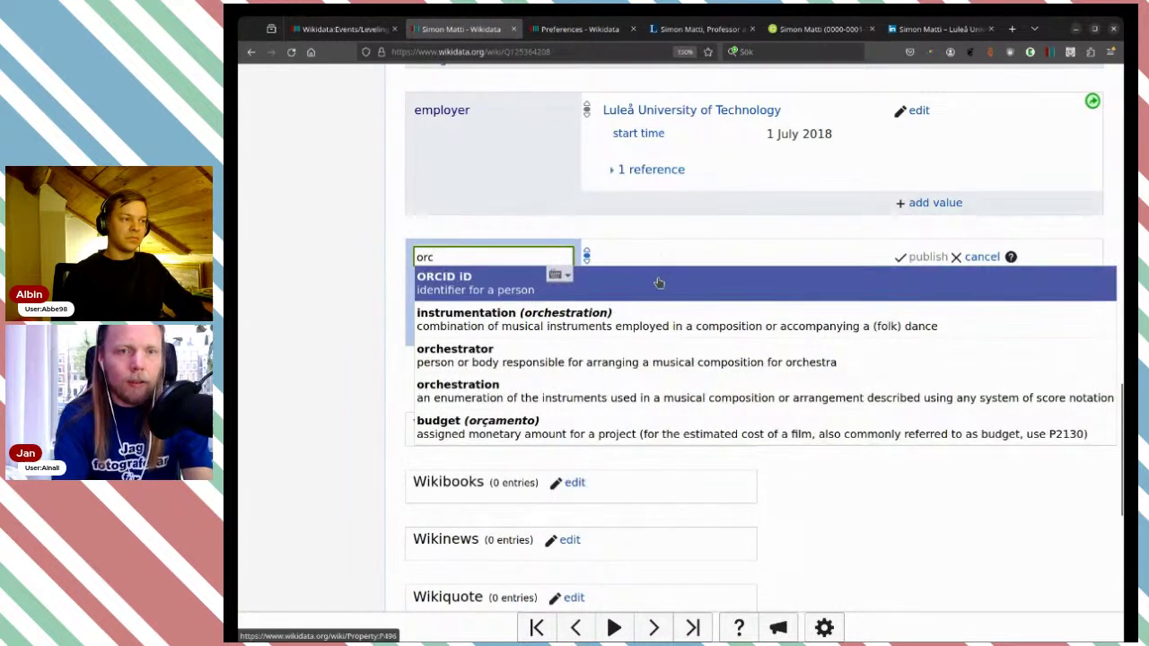
left_click(659, 283)
key("ctrl+v")
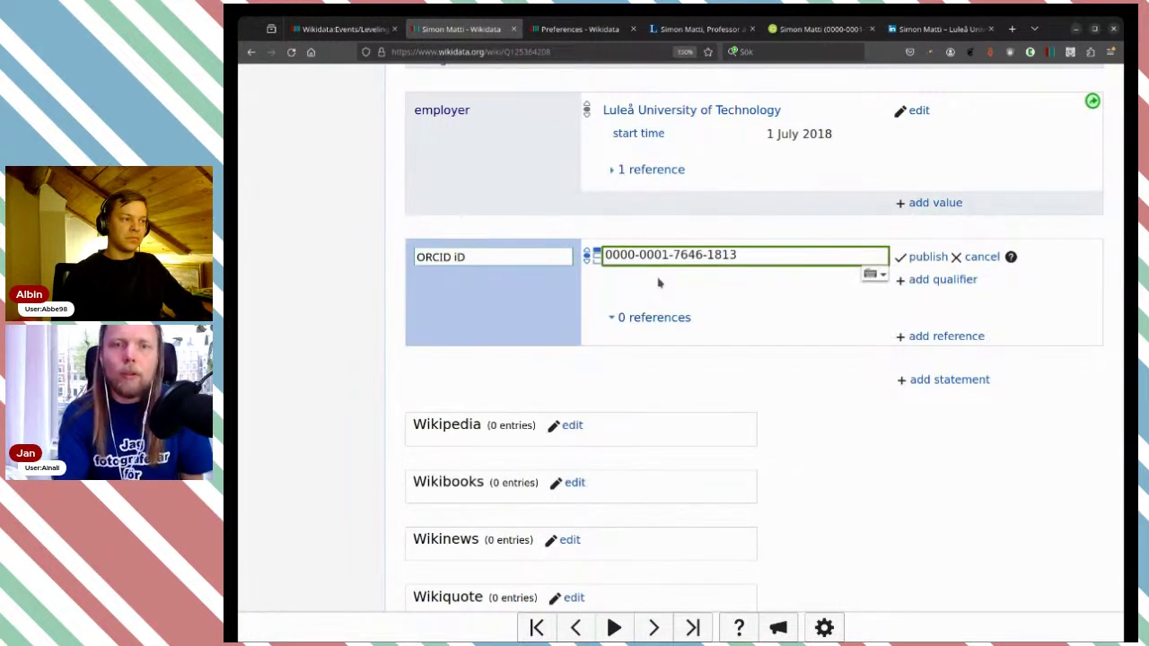
left_click(928, 257)
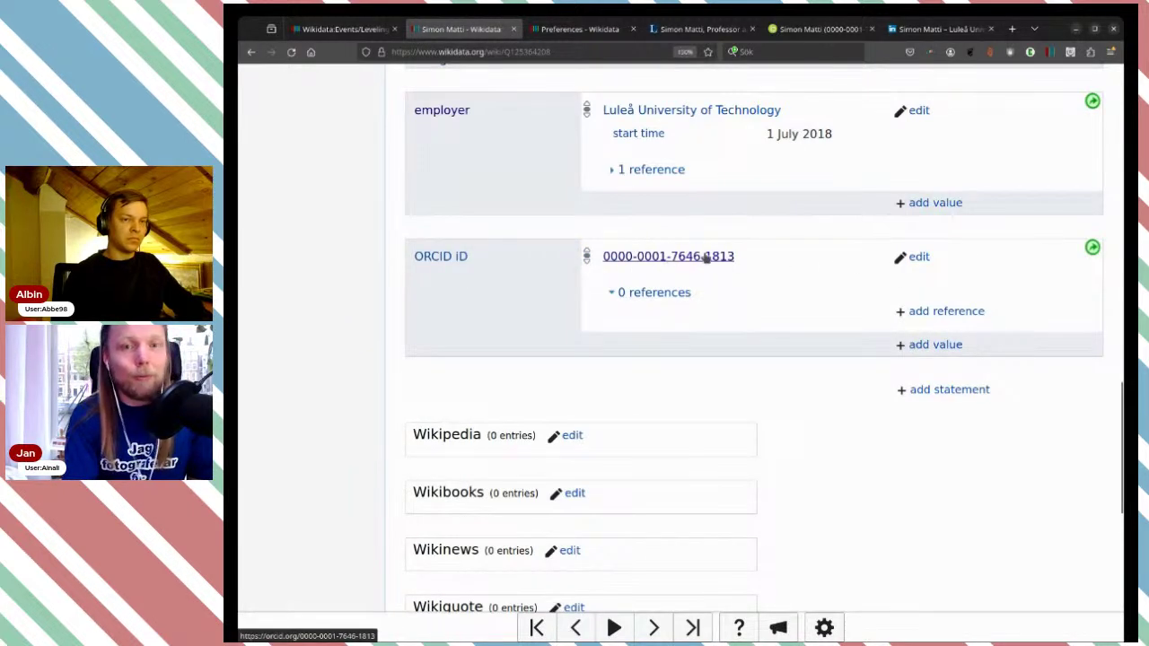
- Check the author's education on the ORCID record and the university staff page, then return to the item
left_click(803, 34)
scroll(834, 242, "down", 3)
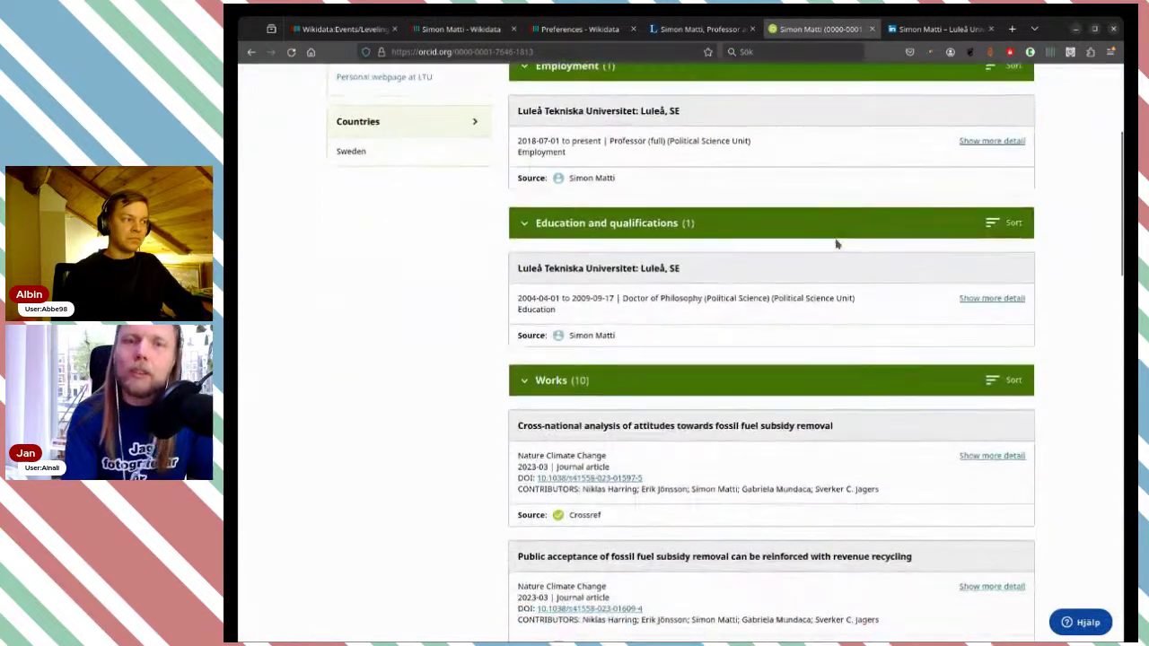
scroll(835, 243, "down", 2)
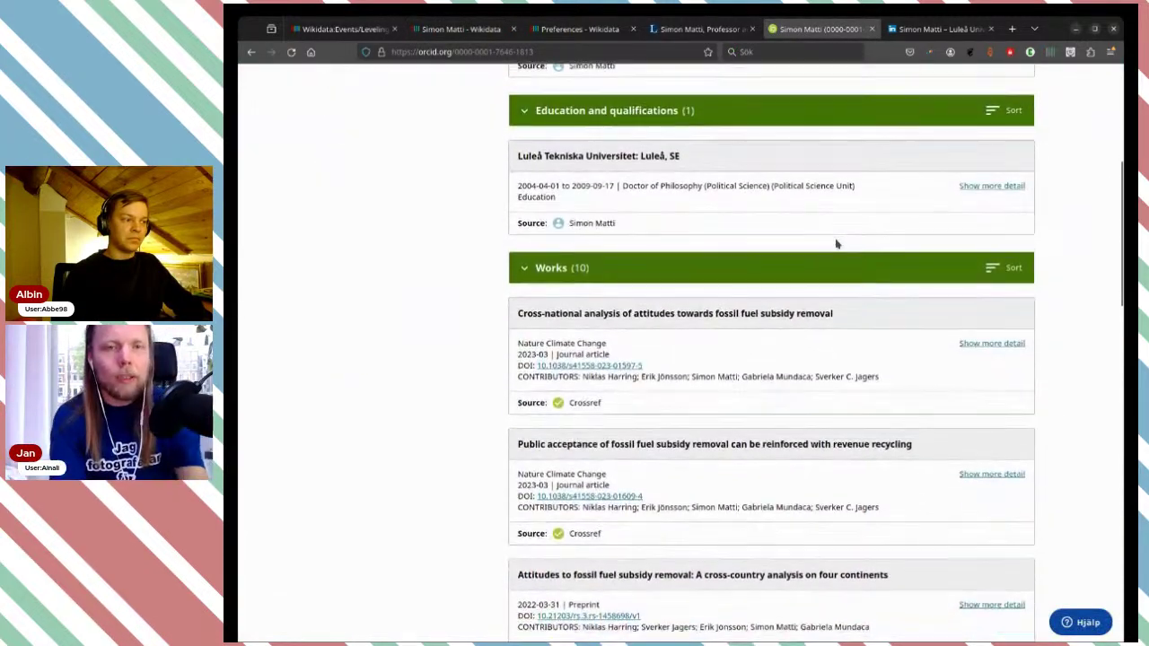
scroll(836, 243, "up", 1)
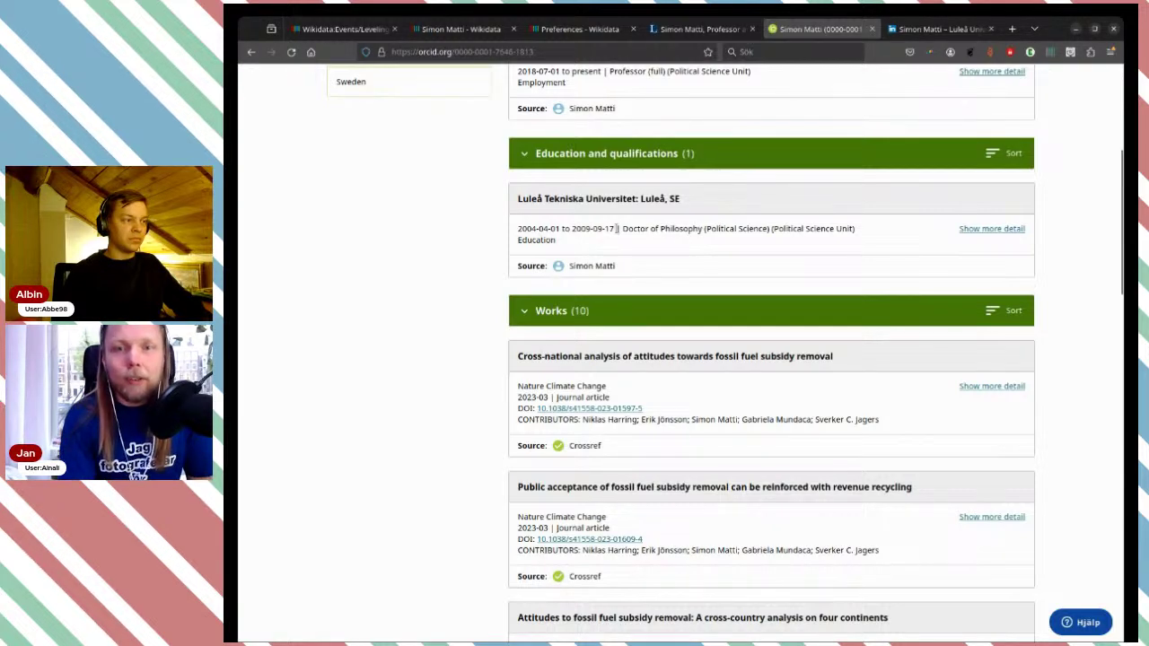
left_click(700, 29)
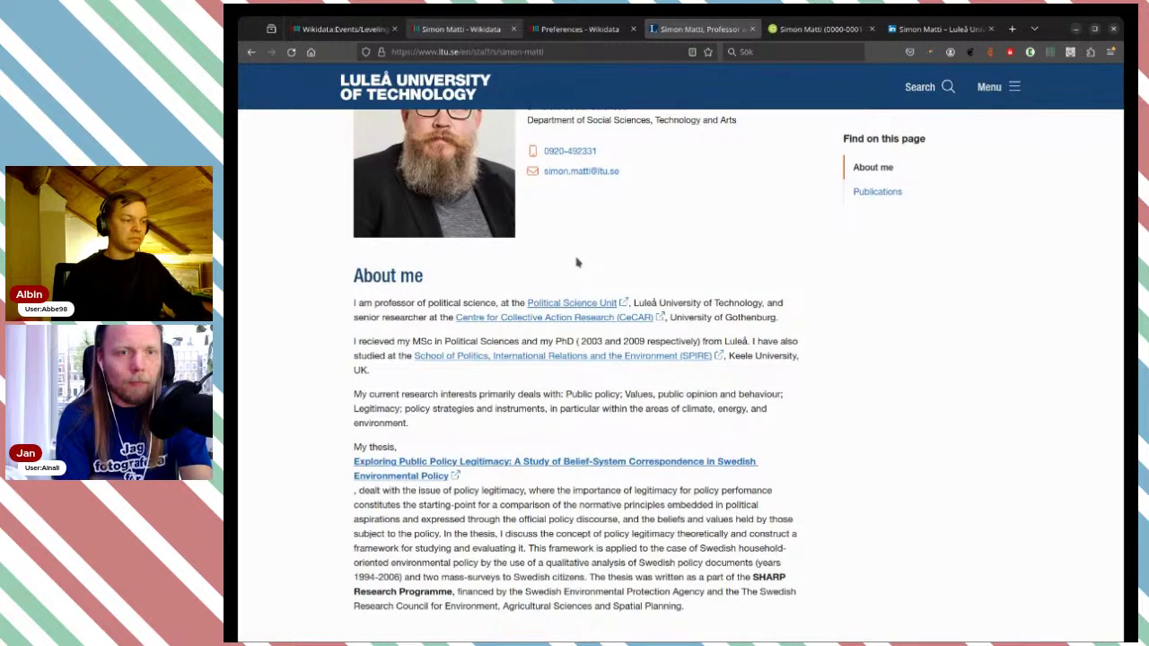
key("ctrl+Tab")
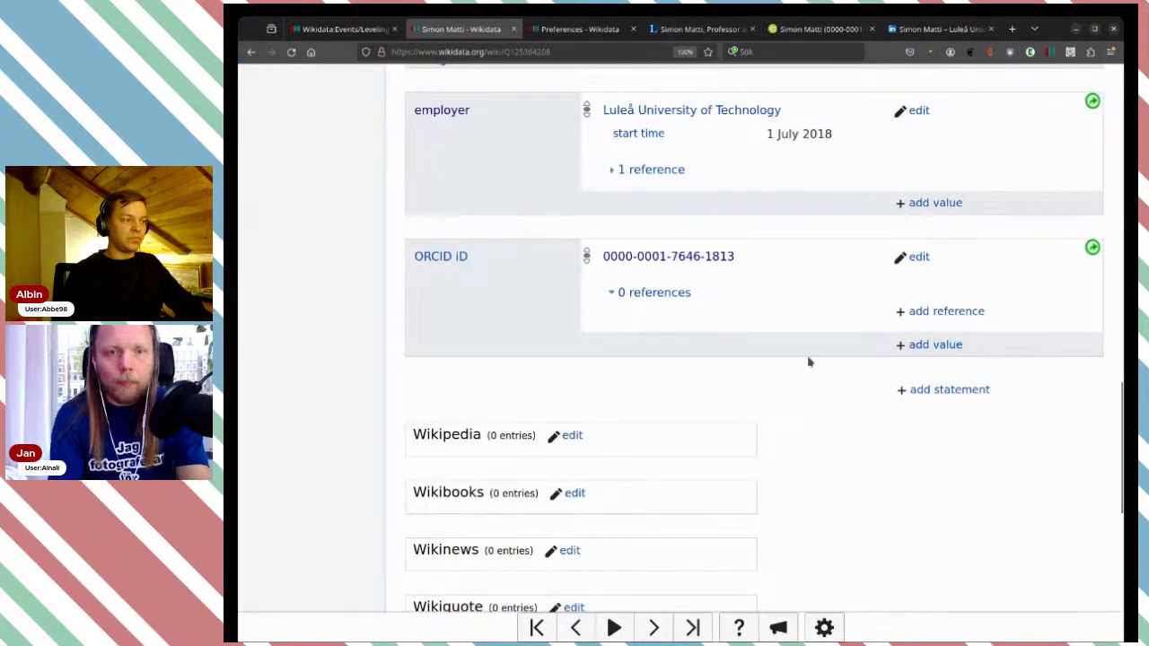
- Start a new "academic degree" statement with the value Master of Science, checking the degree against the university staff page
left_click(931, 395)
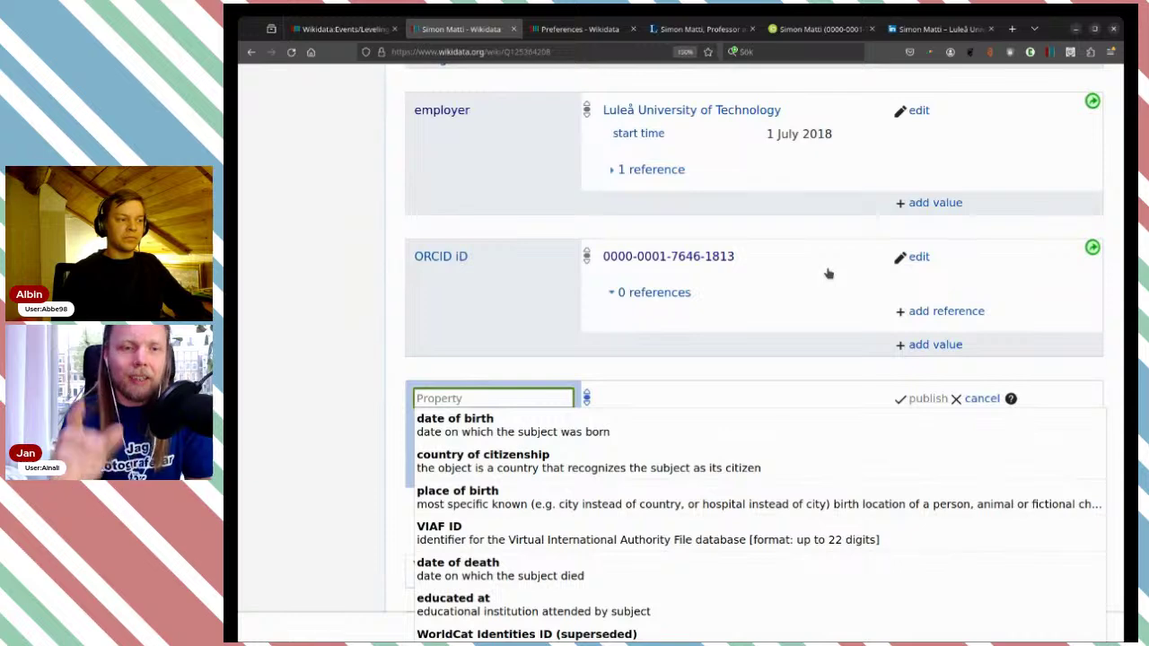
scroll(827, 274, "down", 2)
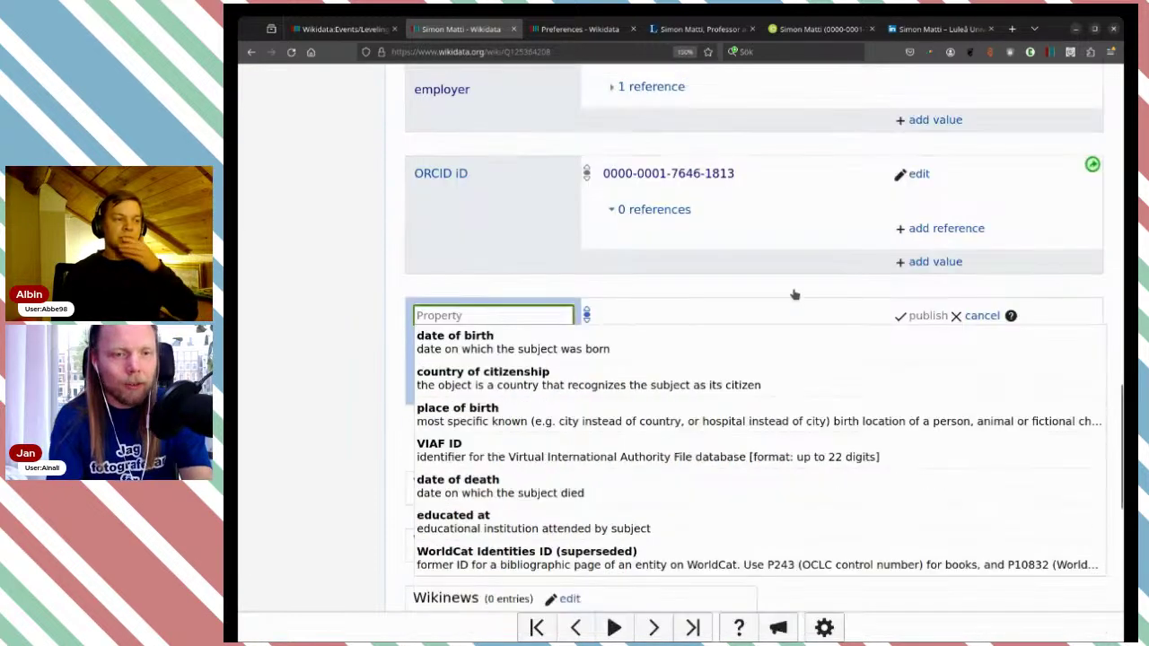
left_click(621, 518)
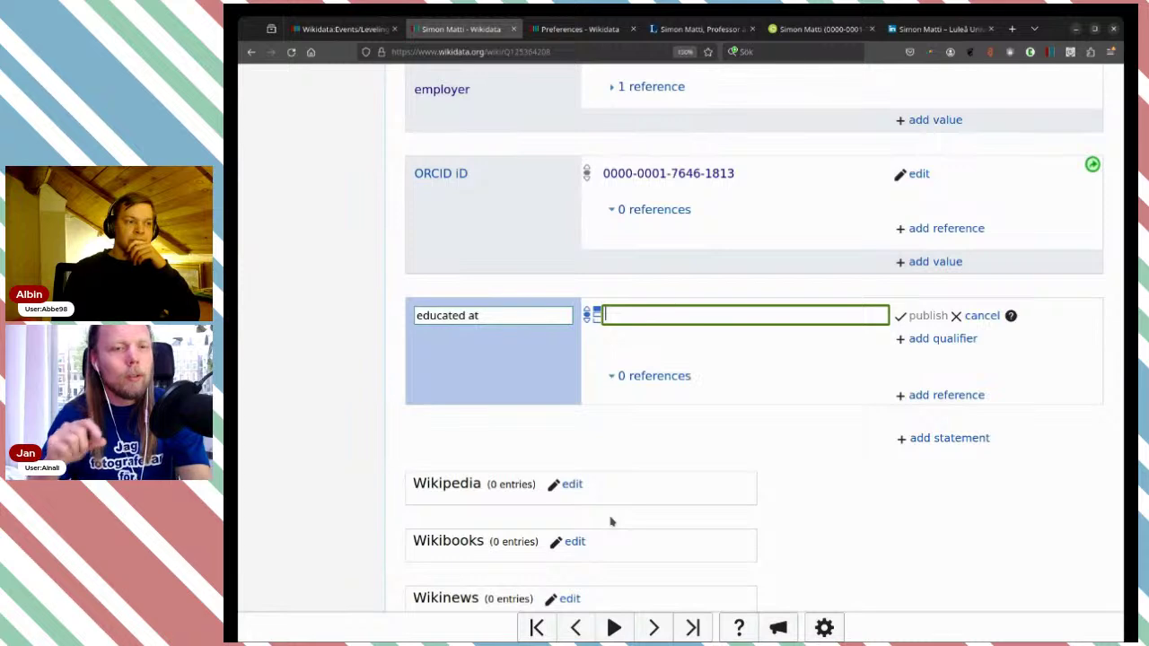
left_click(517, 312)
left_click_drag(517, 311, 408, 315)
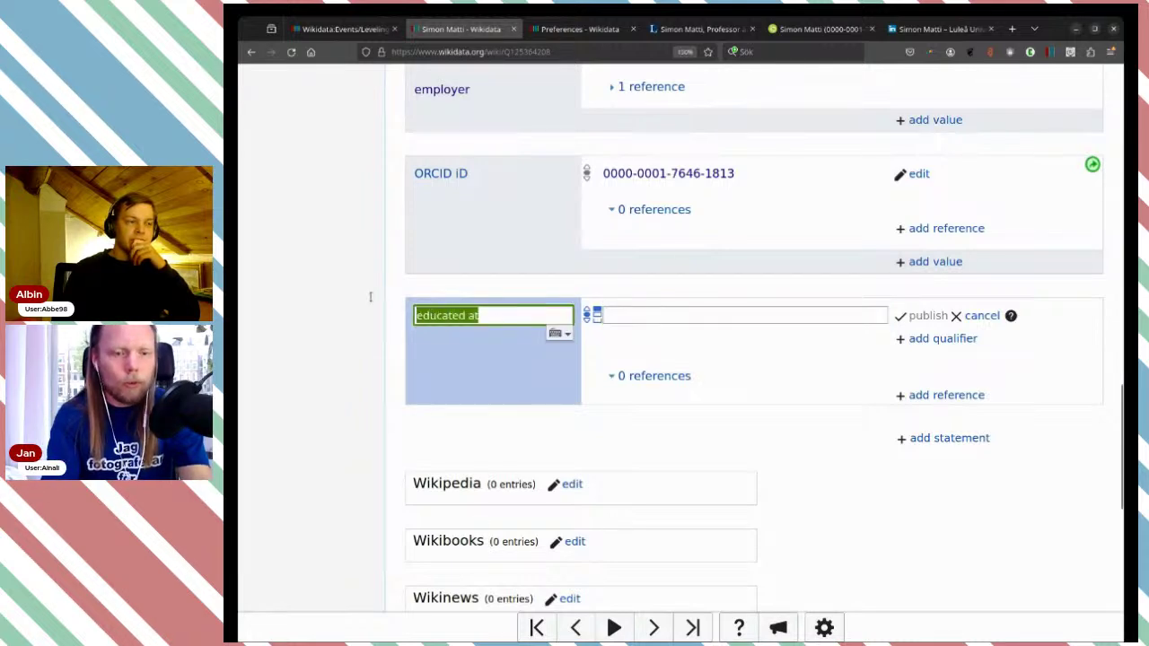
type("acade")
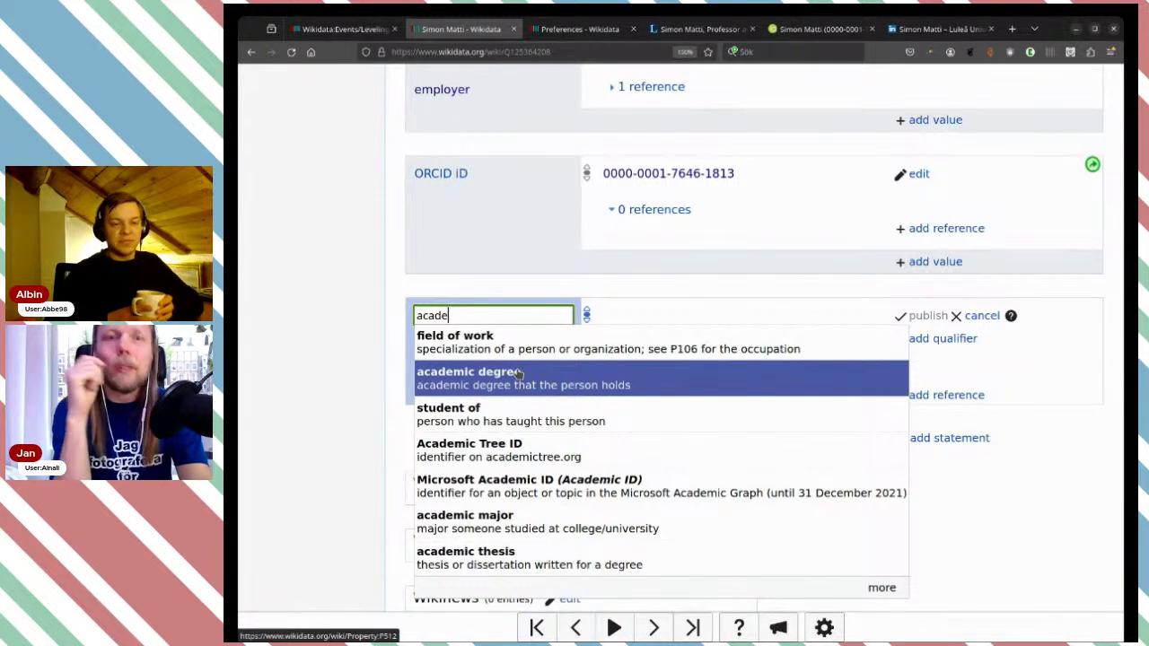
left_click(511, 384)
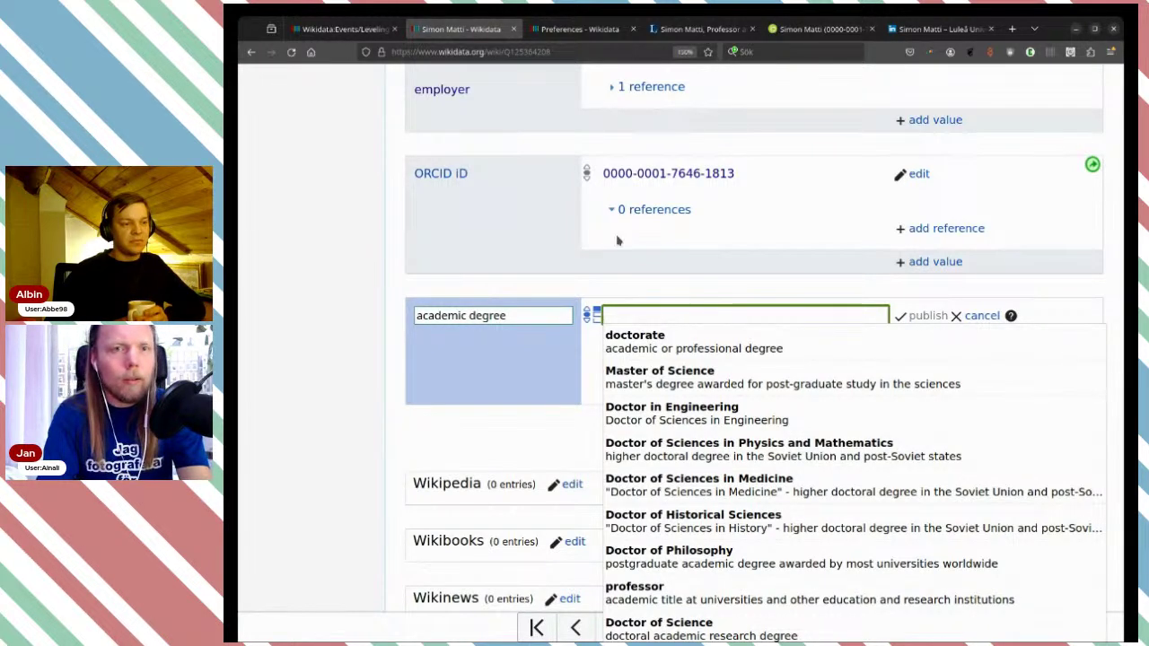
left_click(678, 34)
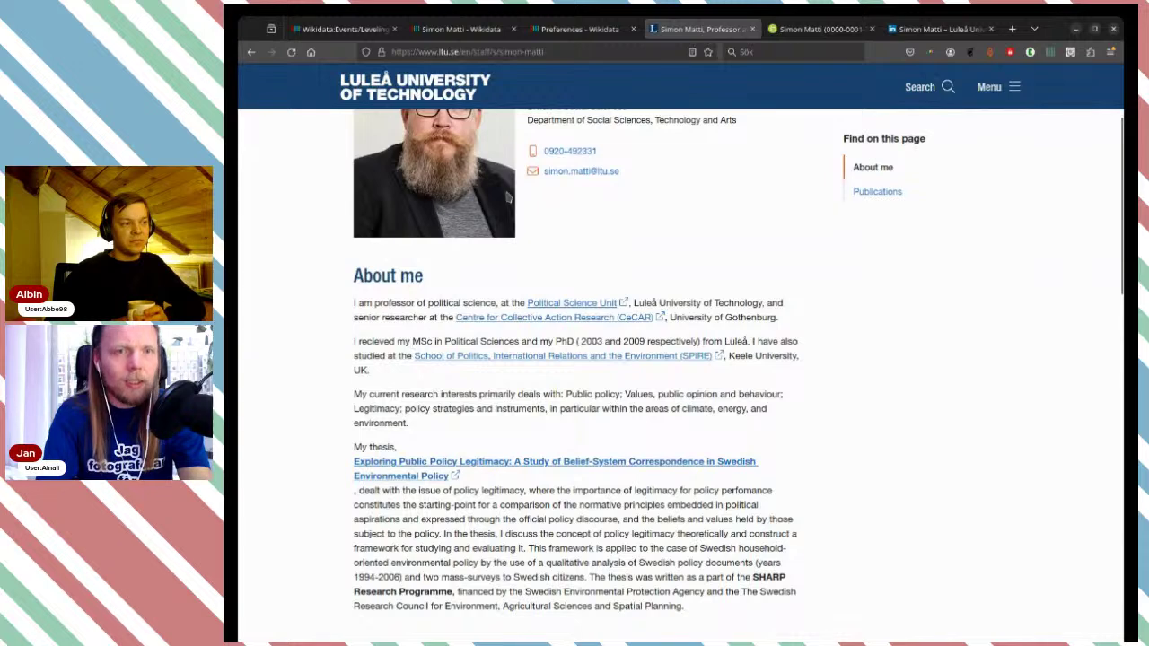
left_click(441, 33)
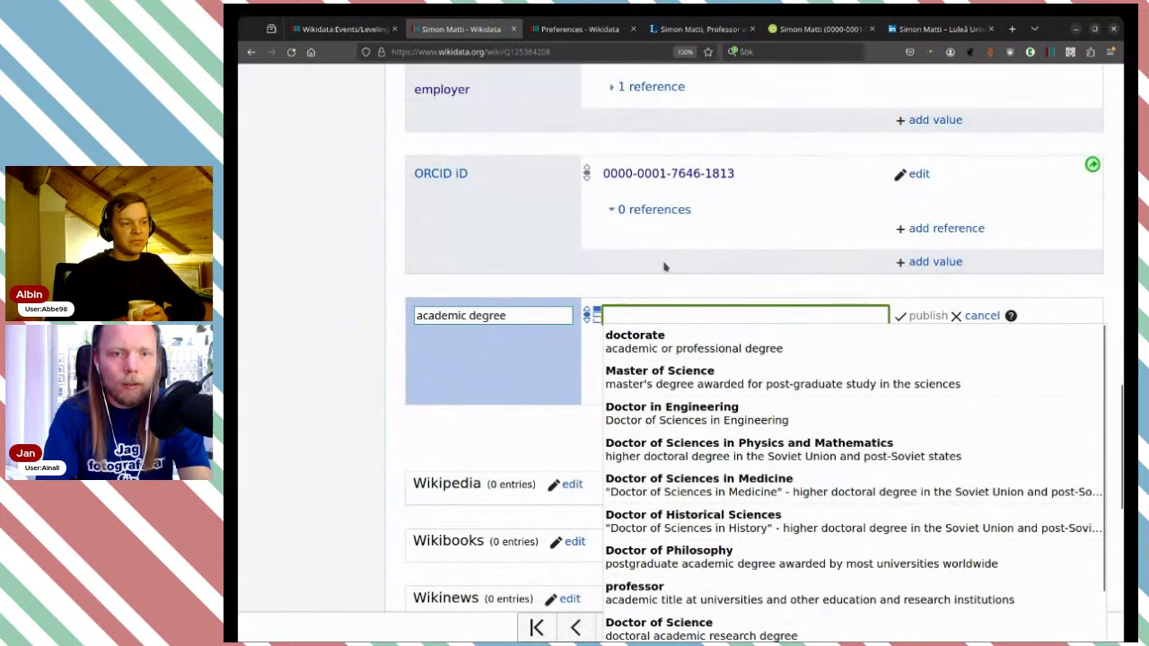
left_click(705, 384)
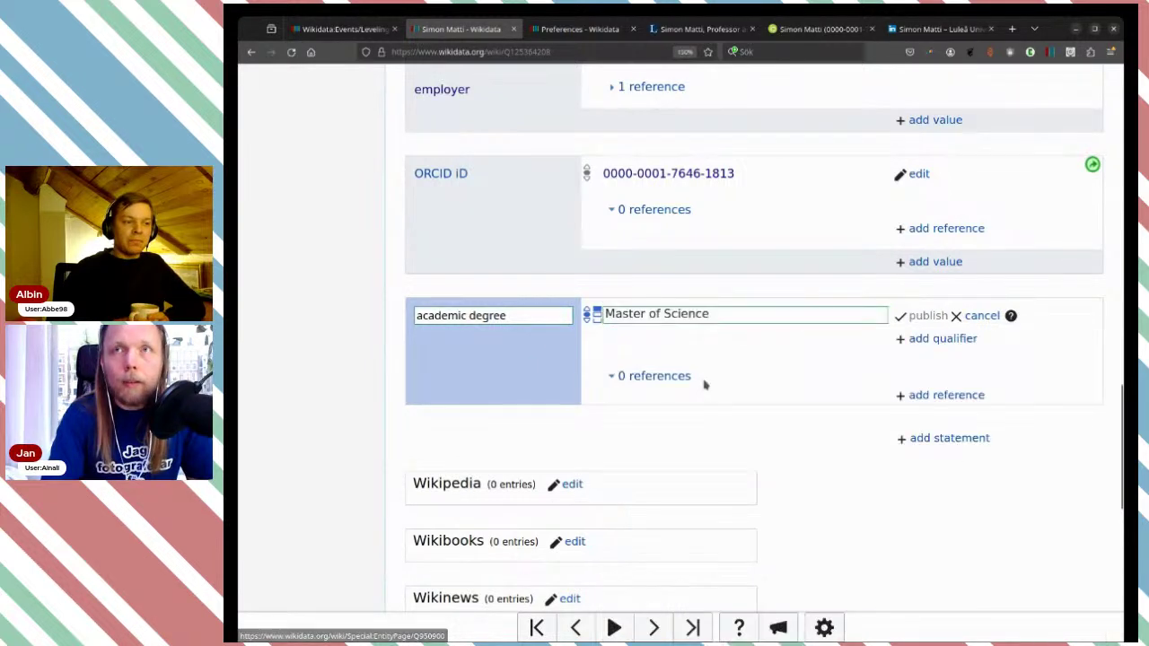
- Look up the study dates on the ORCID record and the university staff page, copy the staff page's address, and return to the item
left_click(940, 339)
type("star")
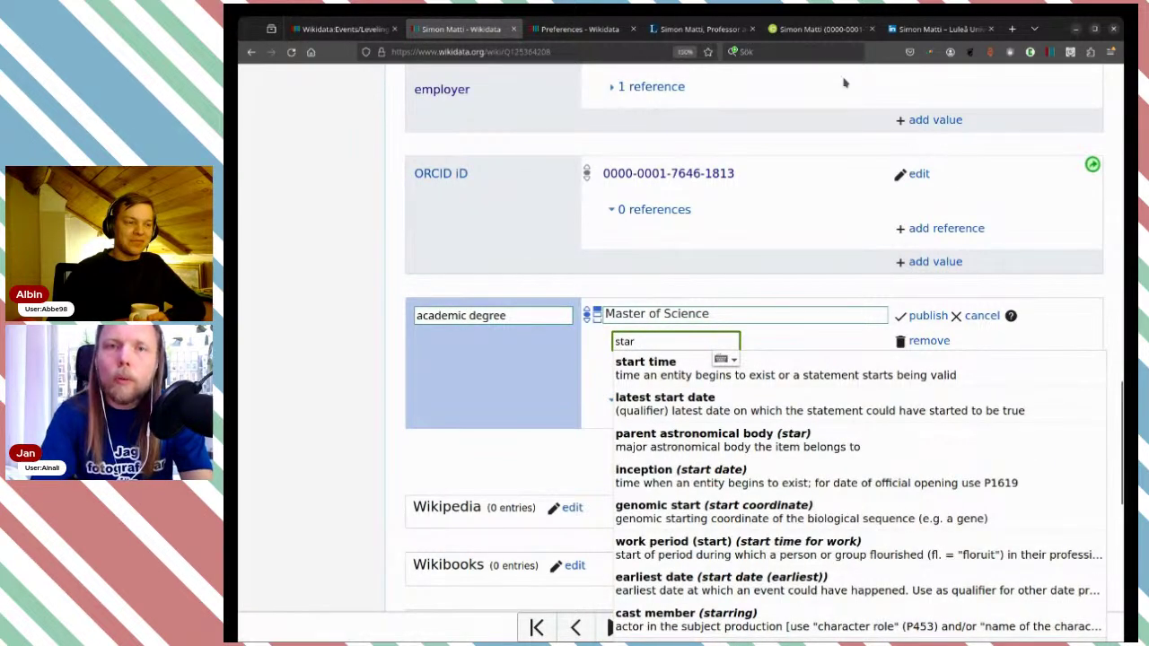
left_click(811, 38)
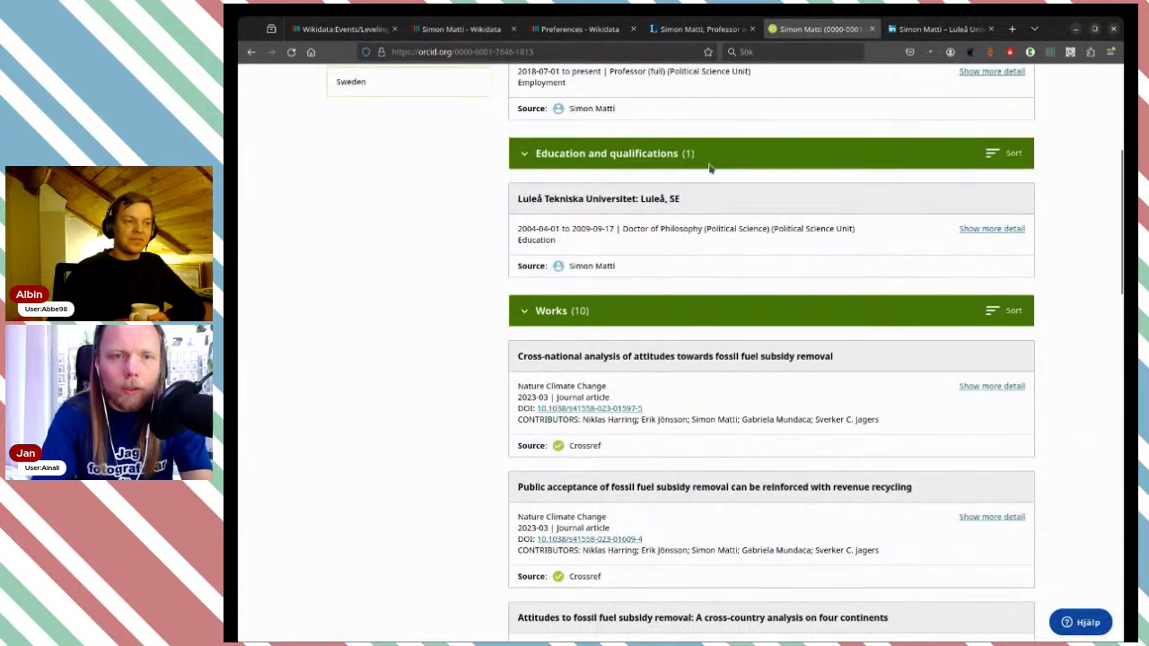
left_click(461, 28)
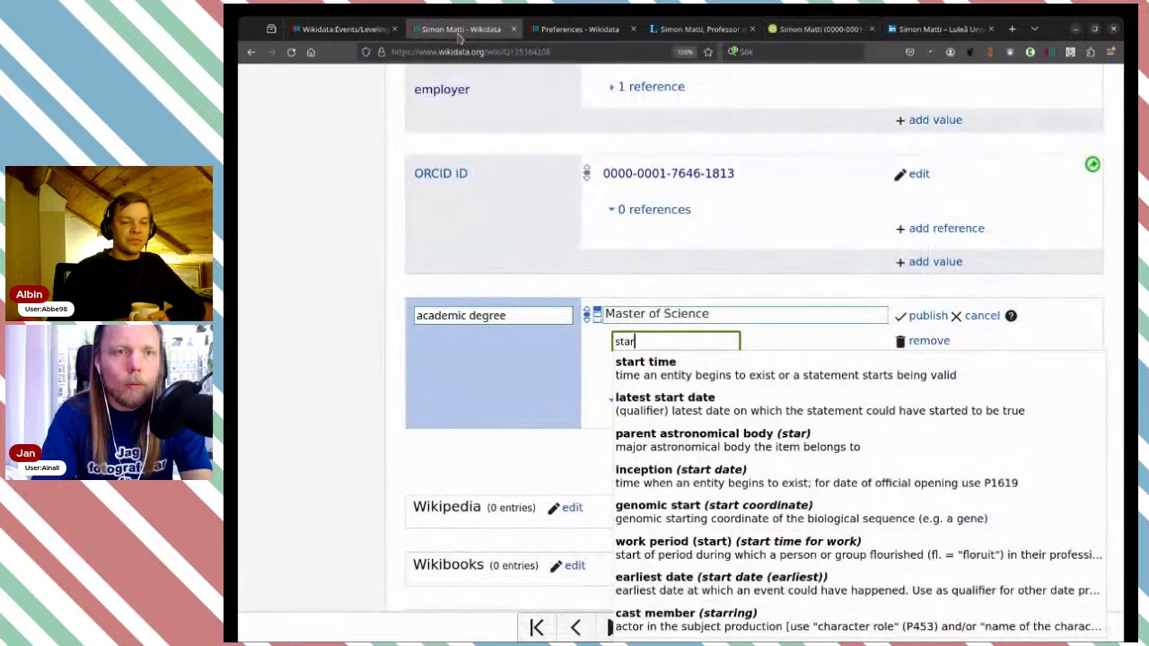
left_click(661, 34)
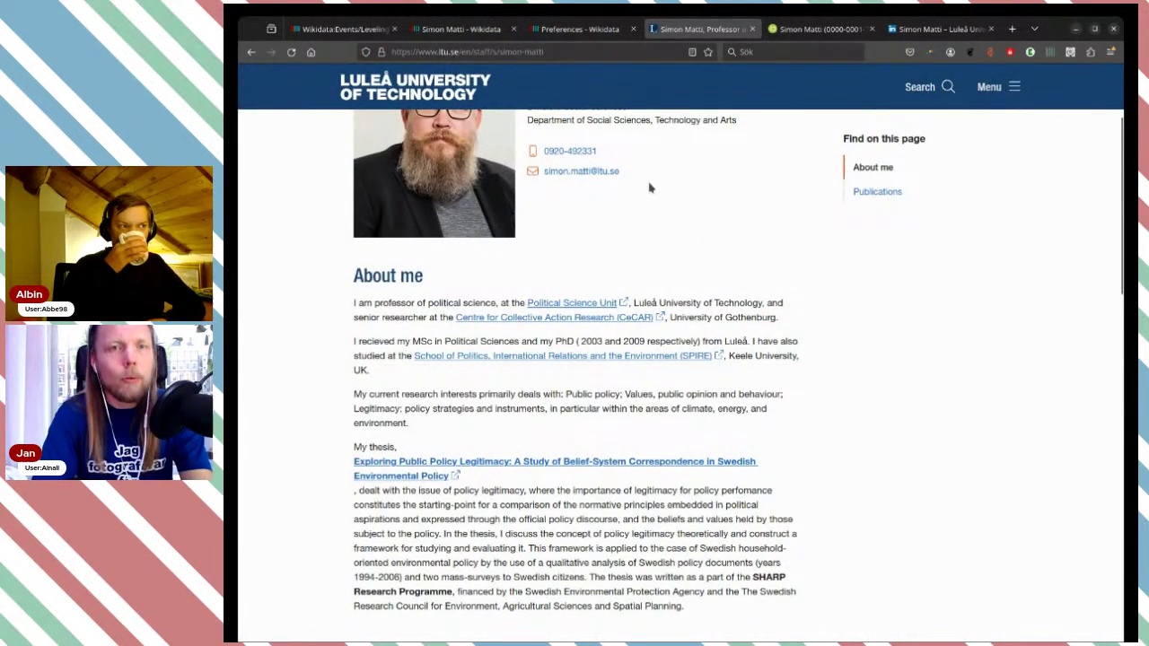
left_click(579, 49)
key("ctrl+c")
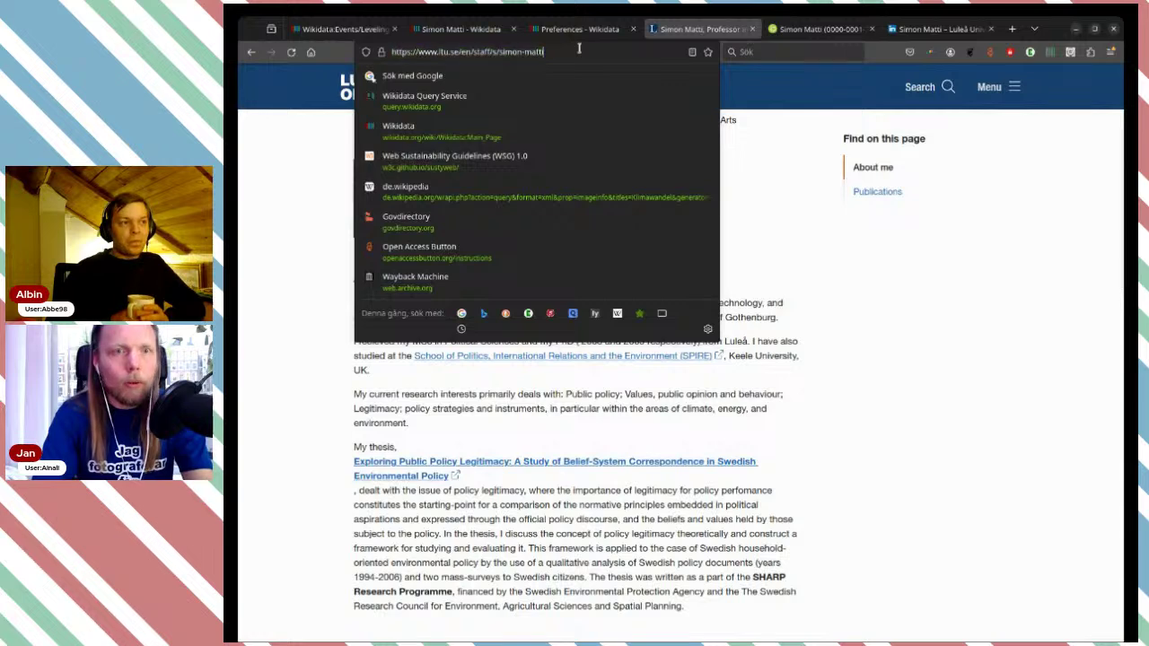
left_click(446, 32)
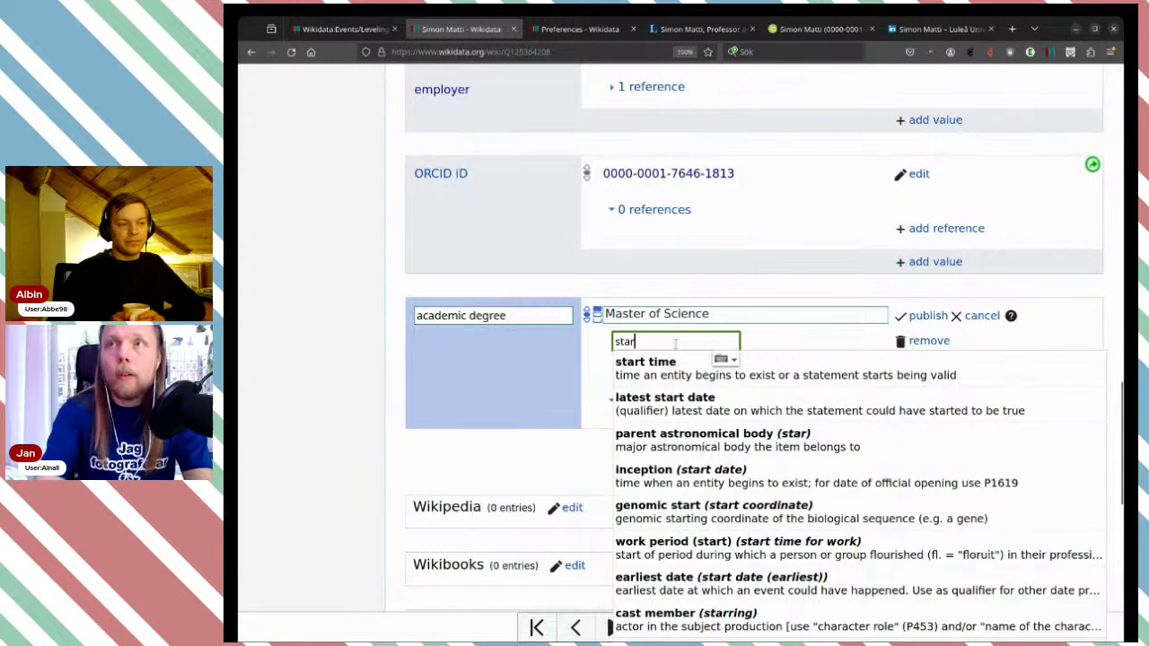
- Add an "end time" qualifier of 2003 to the Master of Science academic degree statement
key("BackSpace")
key("BackSpace")
key("BackSpace")
key("BackSpace")
type("end")
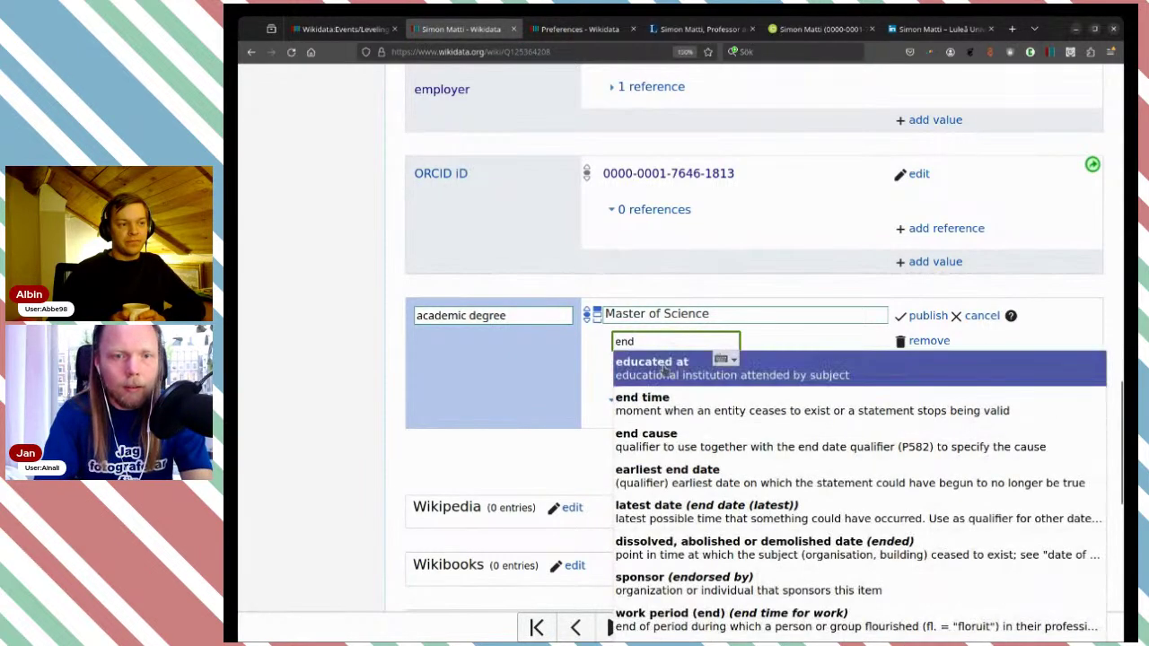
left_click(662, 397)
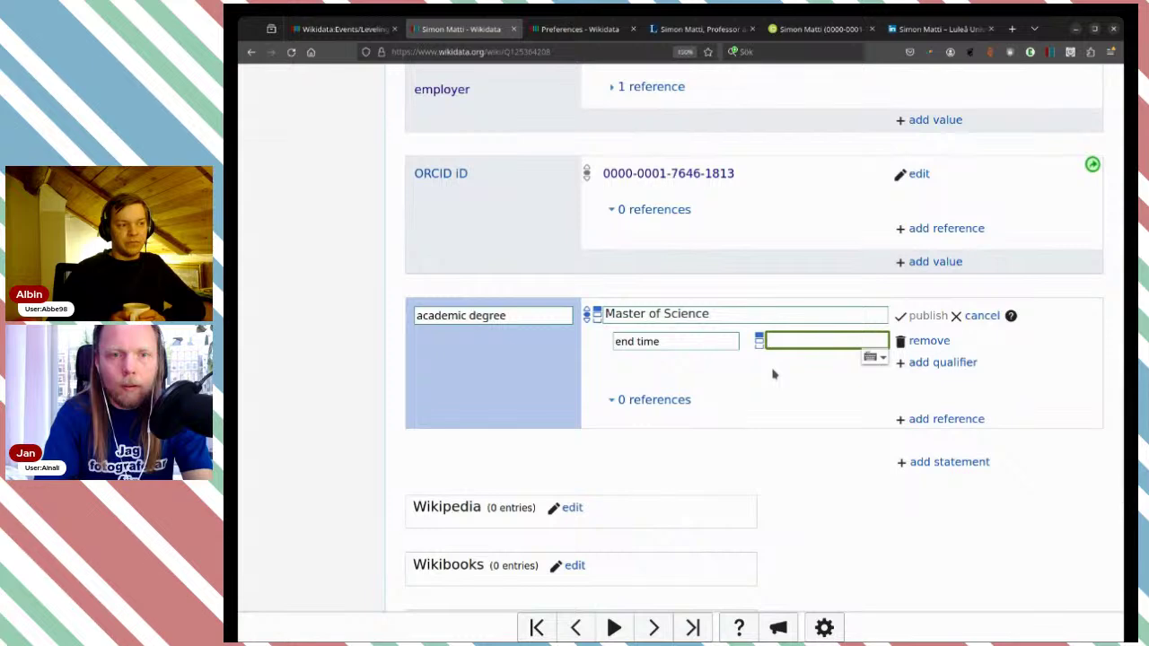
type("2003")
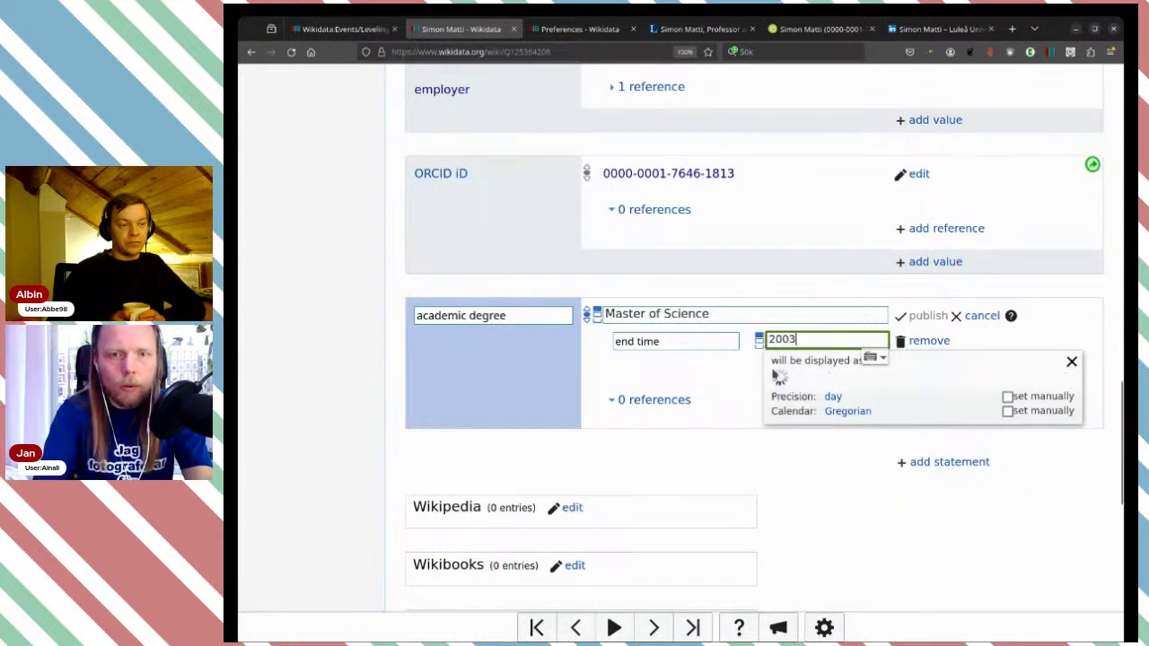
left_click(1068, 331)
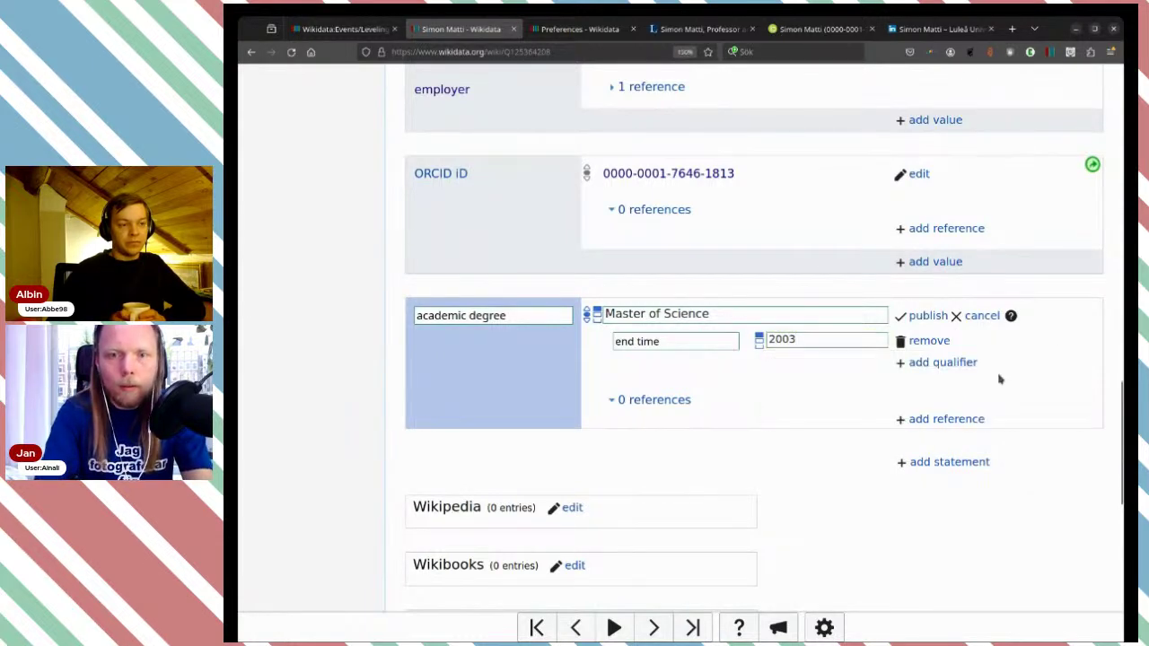
- Add a reference to the academic degree statement with the copied staff page address as its "reference URL"
left_click(934, 420)
type("ref")
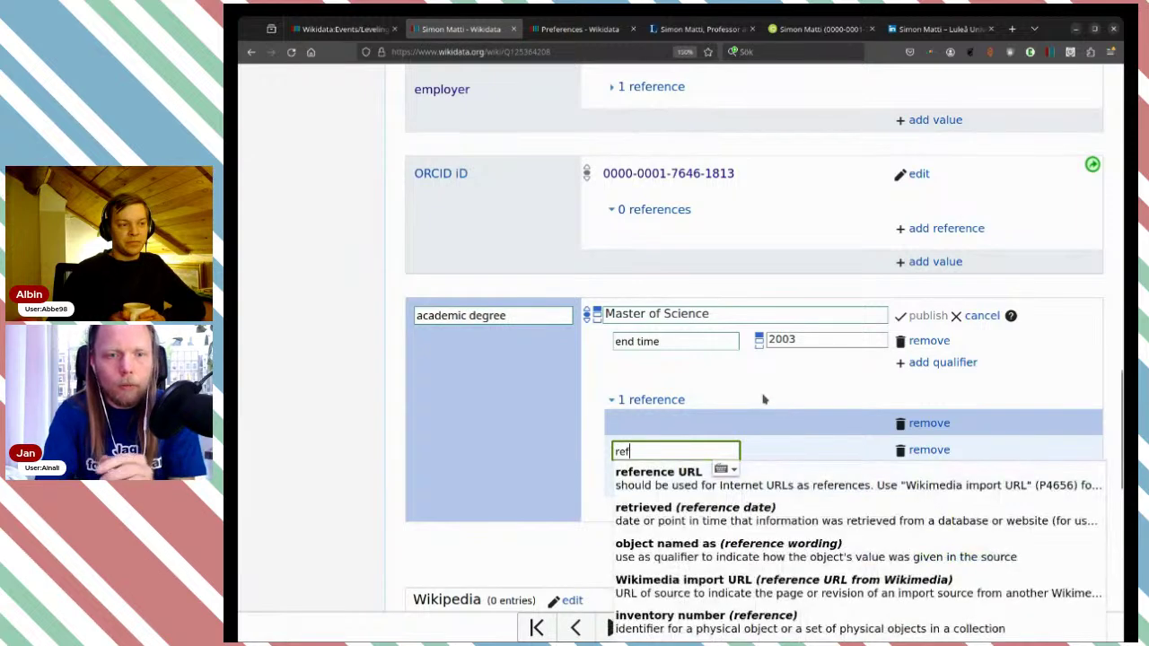
left_click(795, 473)
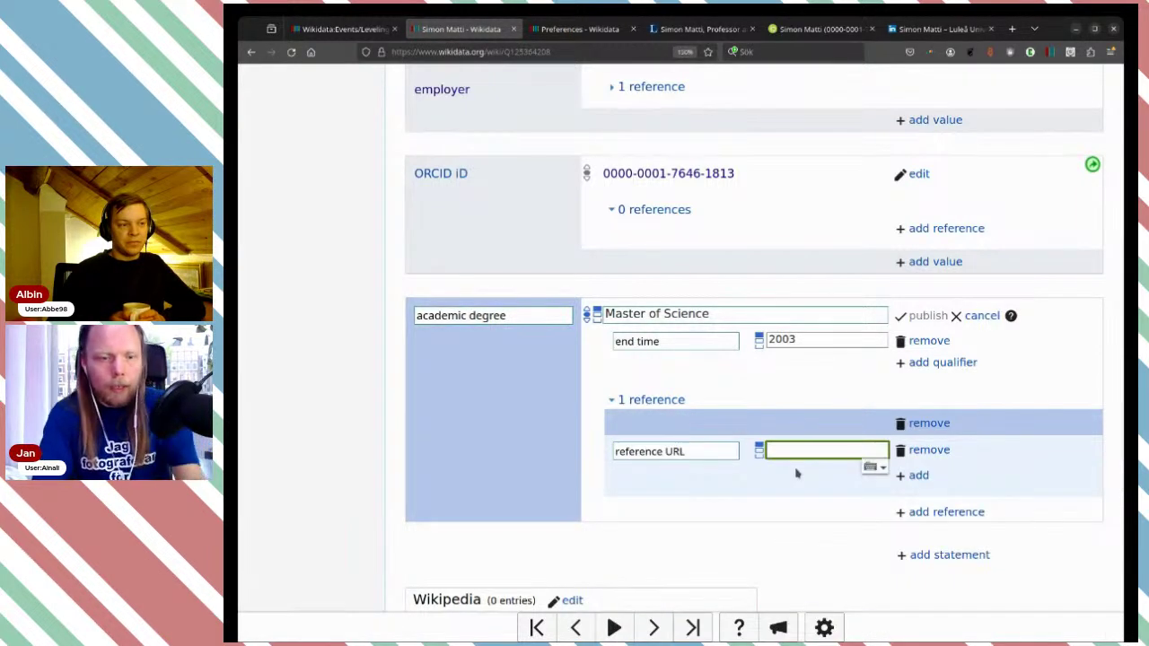
key("ctrl+v")
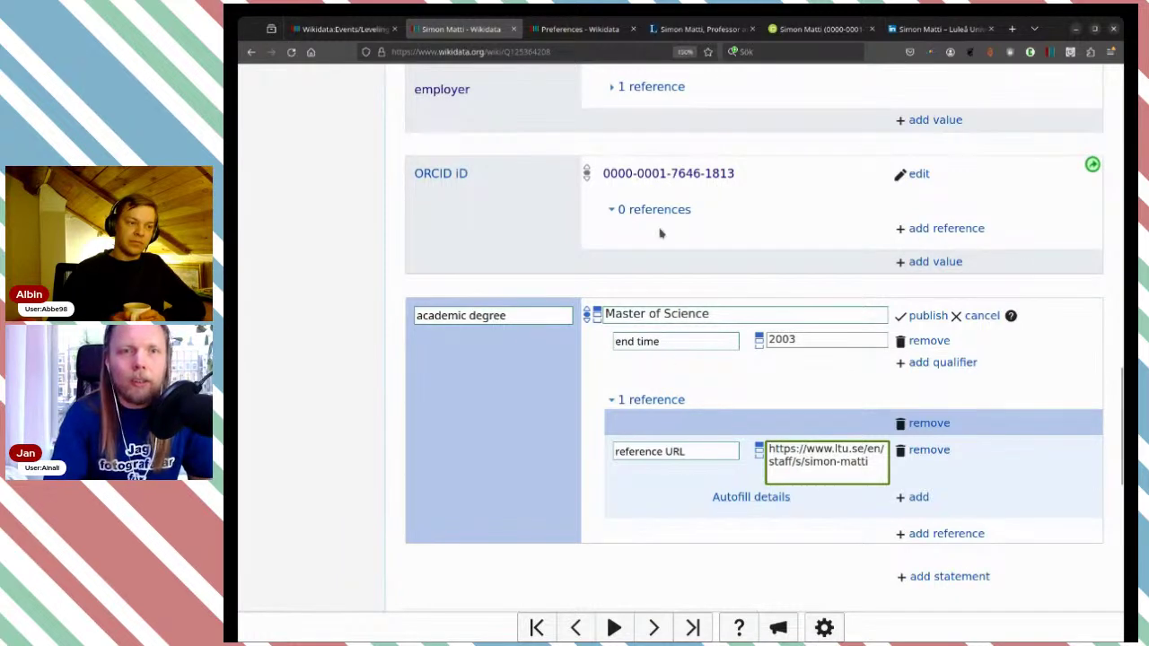
- Review the gadget list in the account preferences down to the CiteTool gadget and return to the item
left_click(577, 34)
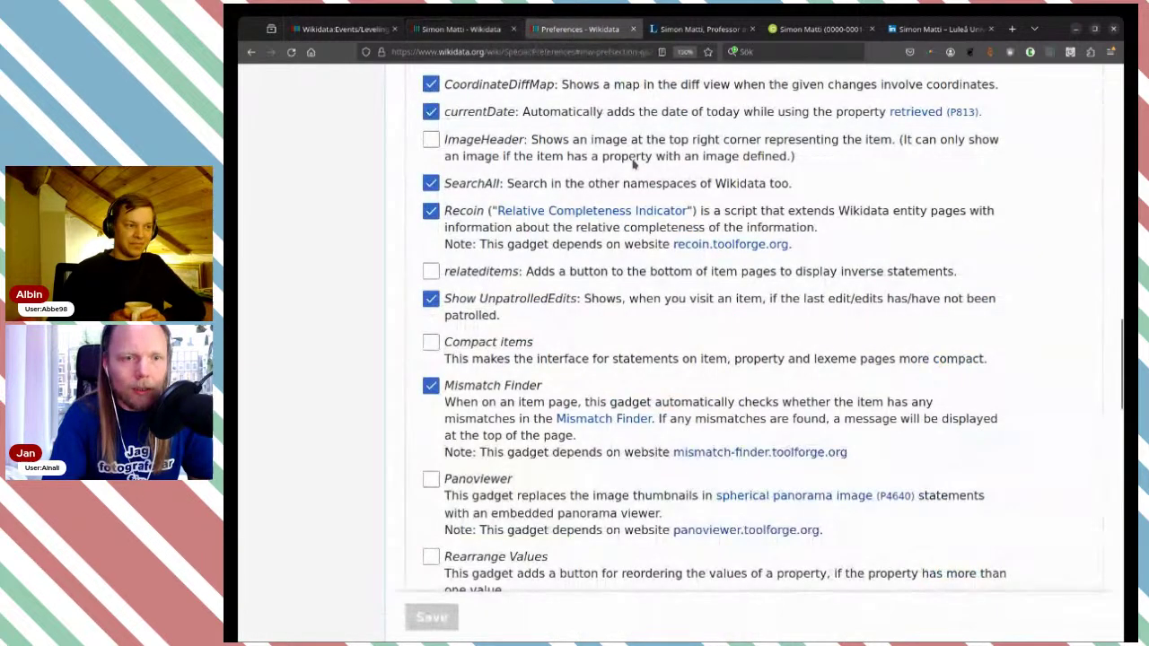
scroll(592, 325, "up", 2)
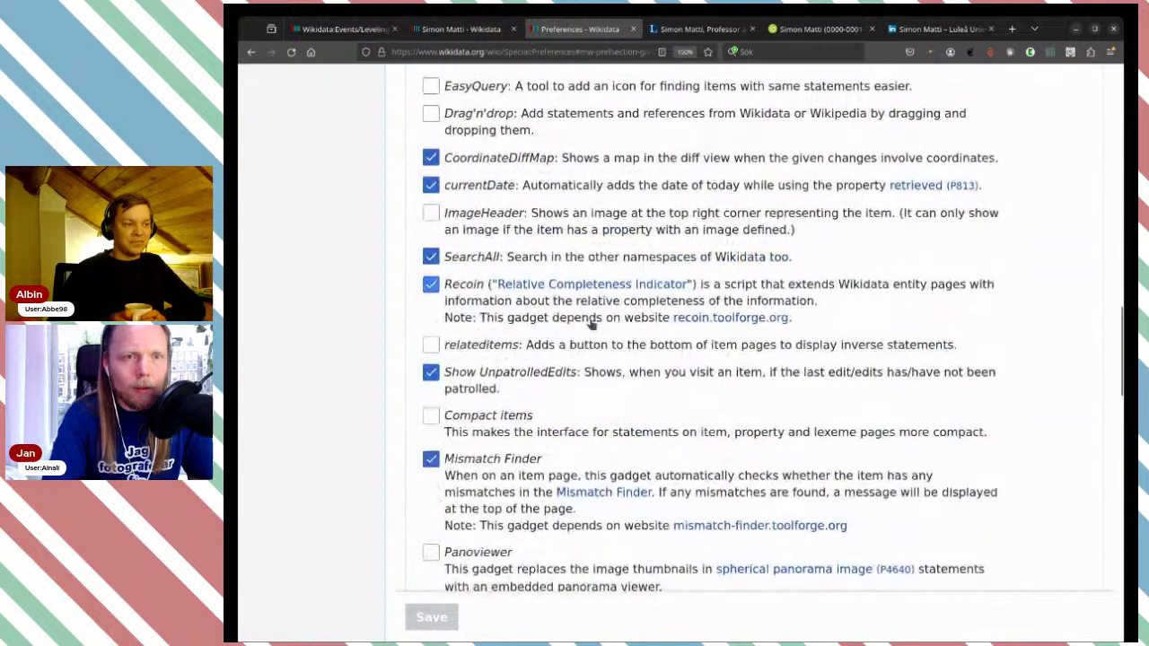
scroll(591, 325, "down", 3)
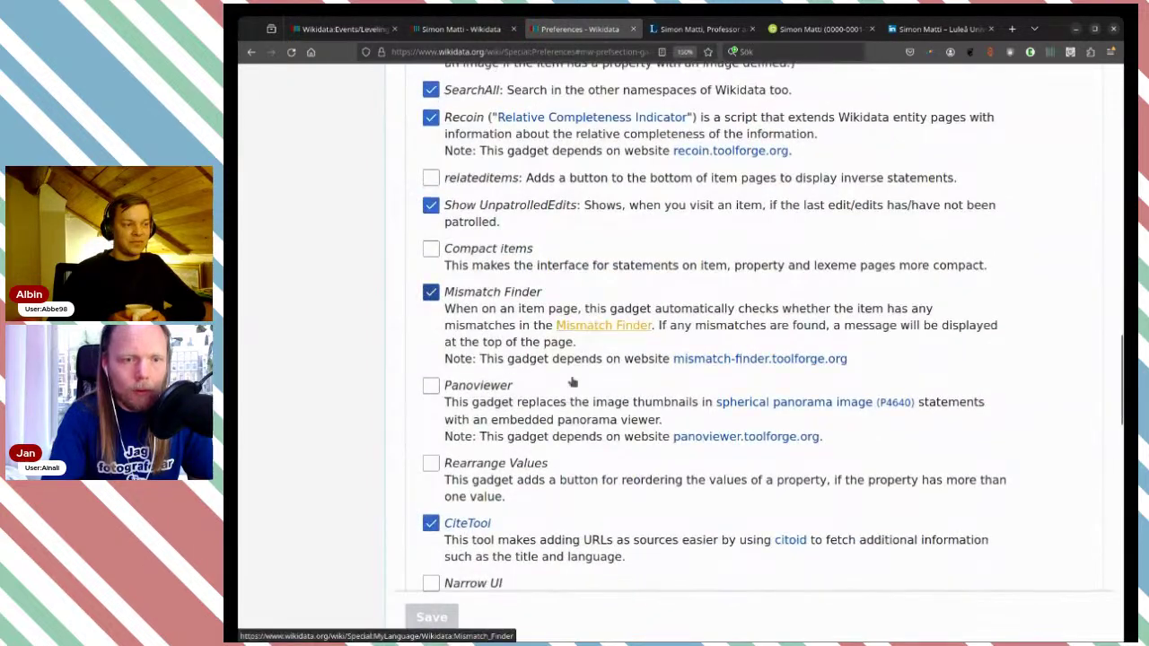
scroll(569, 403, "down", 2)
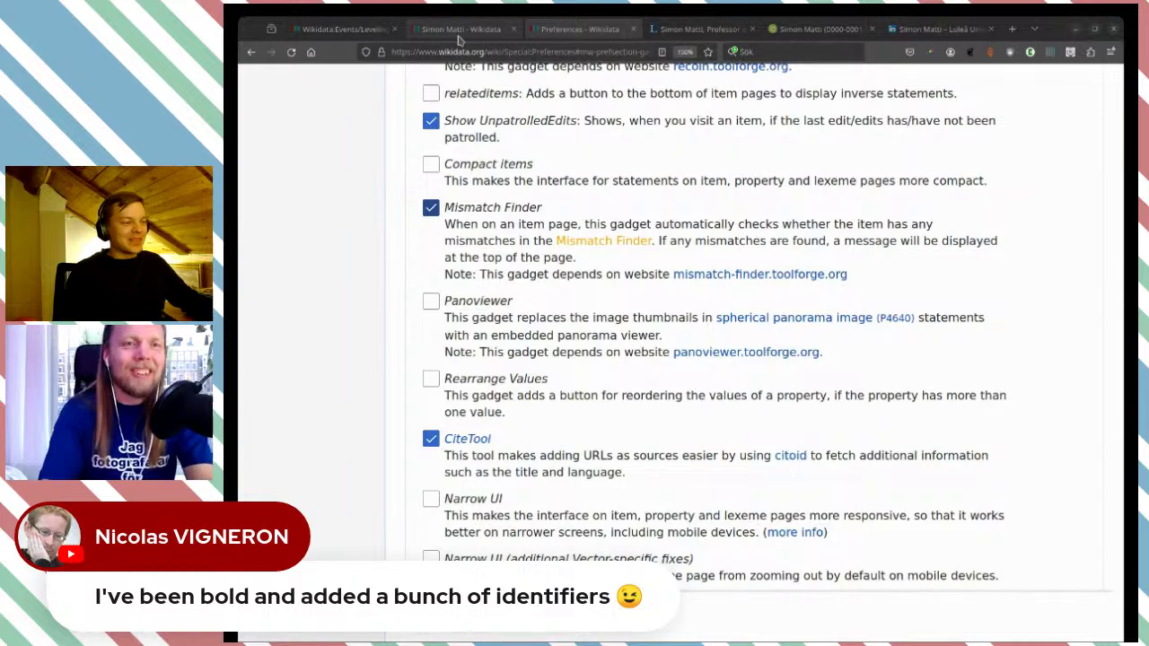
left_click(459, 32)
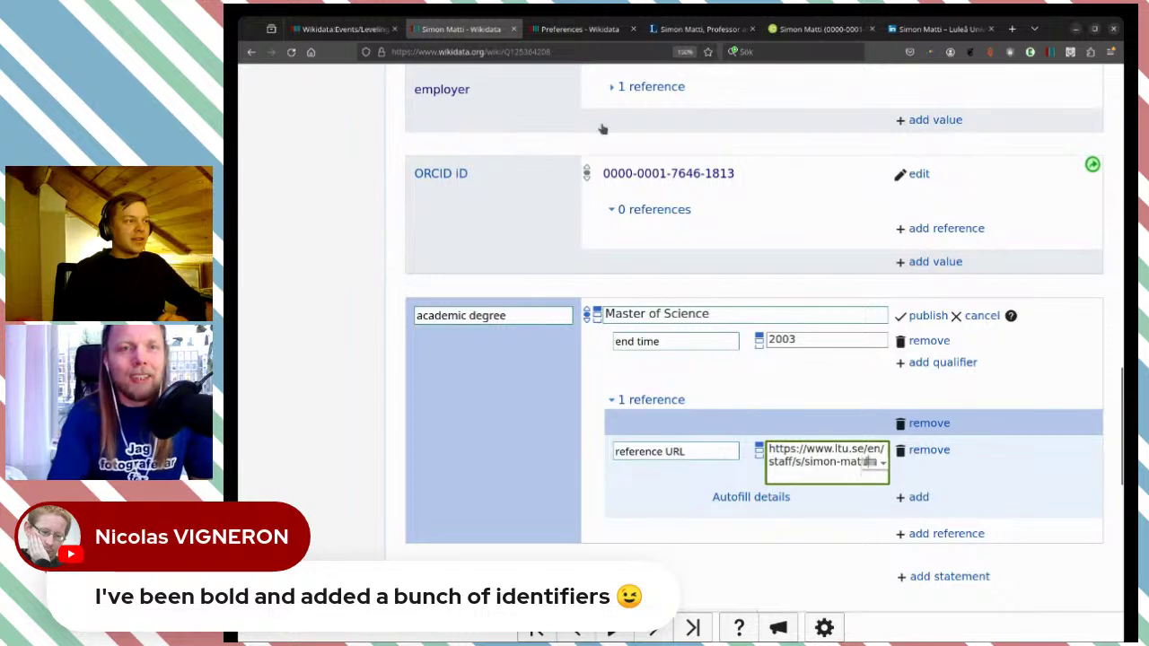
left_click(589, 36)
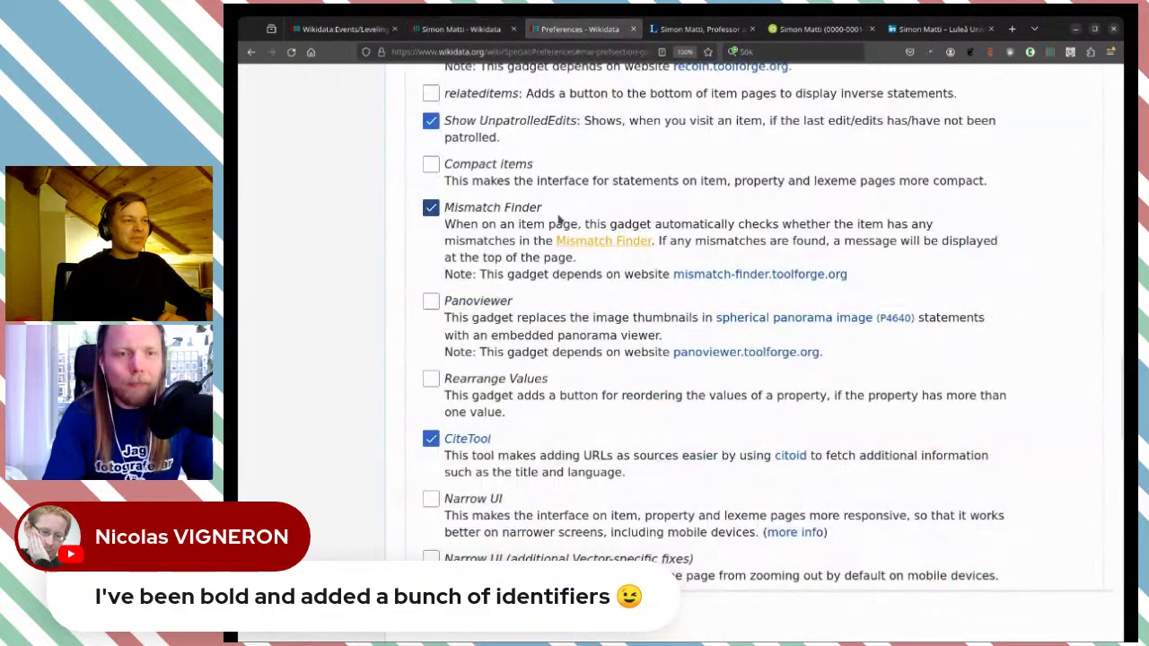
left_click(460, 30)
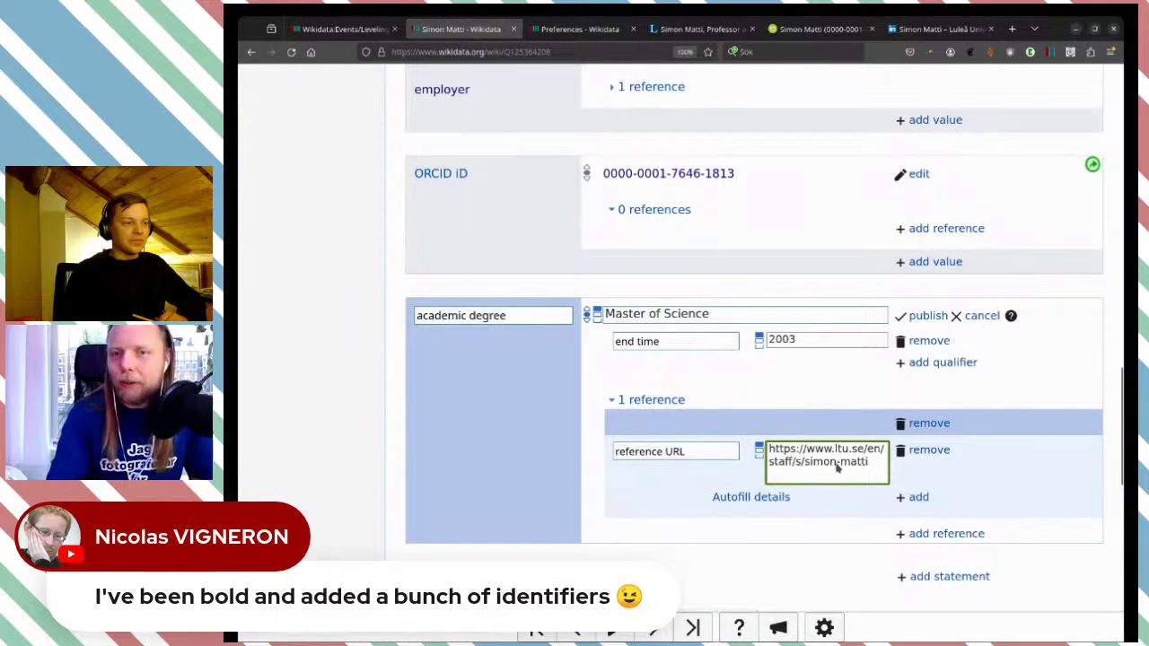
- Autofill the reference's details, check them against the university staff page, and discard the unpublished academic degree statement
left_click(751, 497)
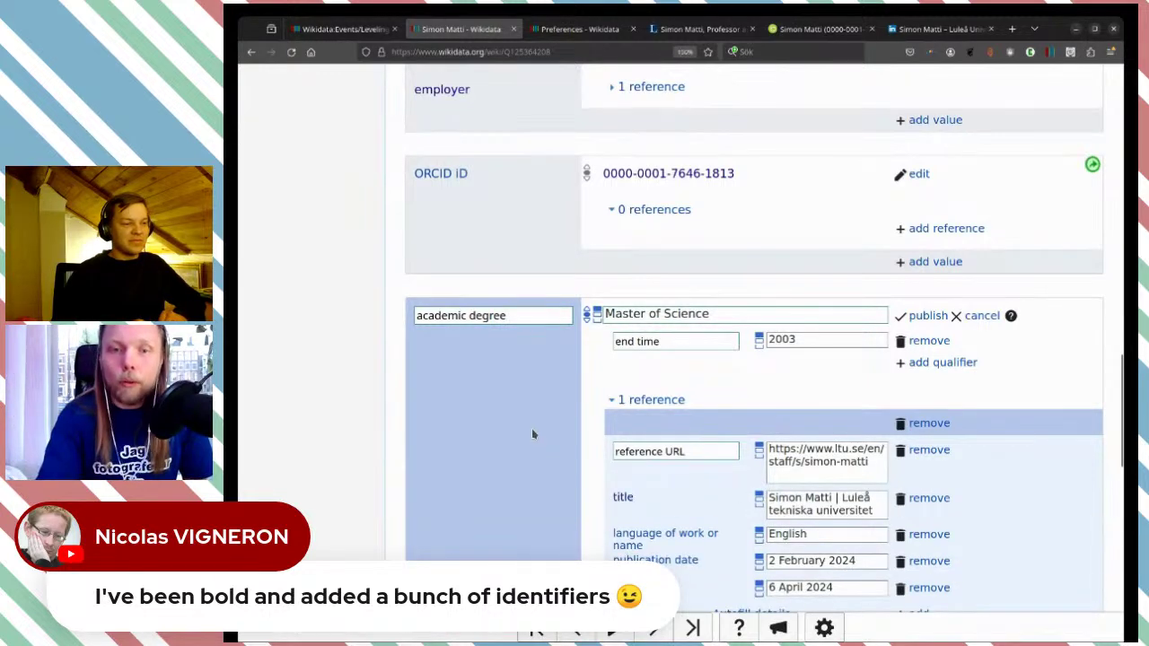
scroll(533, 434, "down", 2)
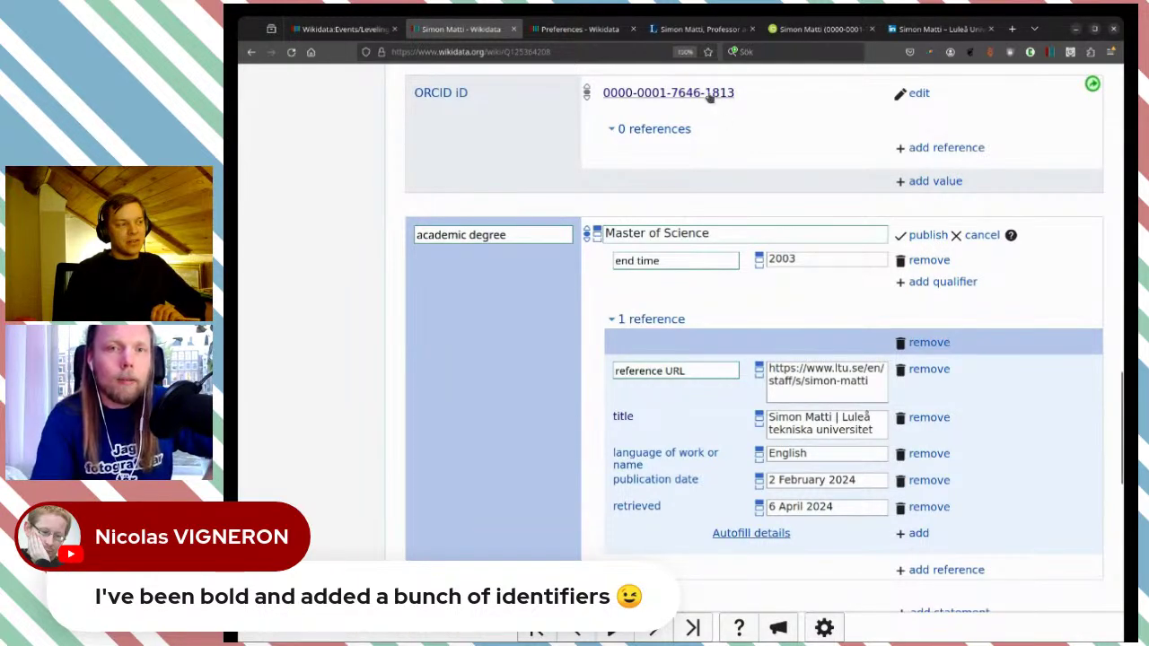
left_click(682, 30)
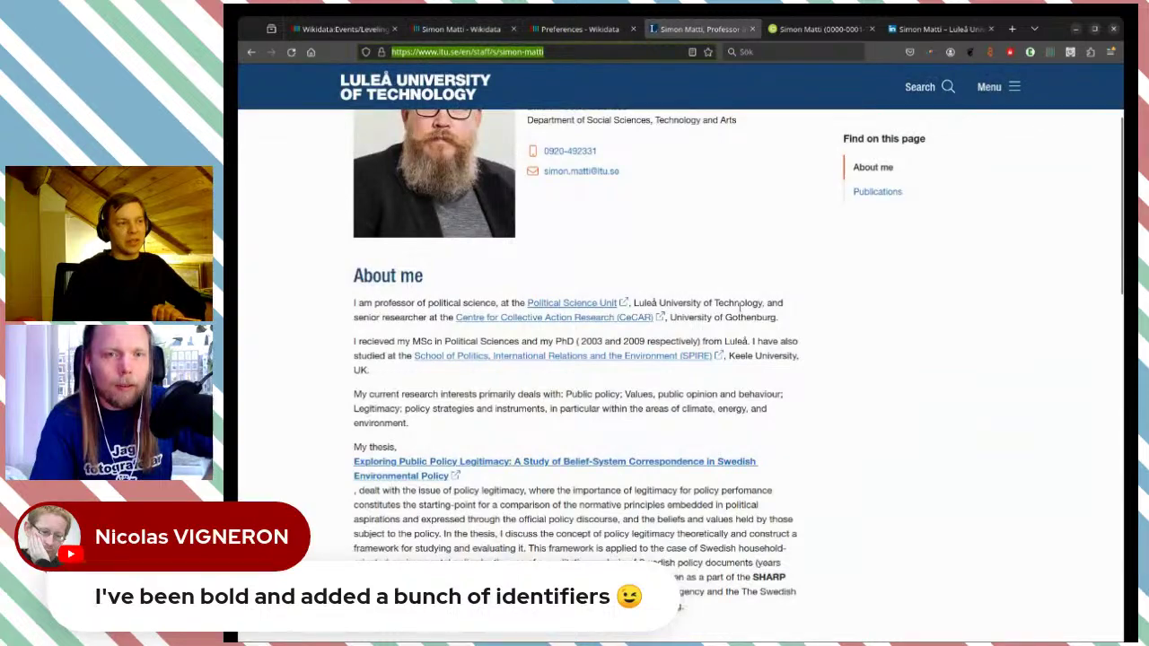
scroll(741, 309, "down", 3)
scroll(740, 307, "down", 9)
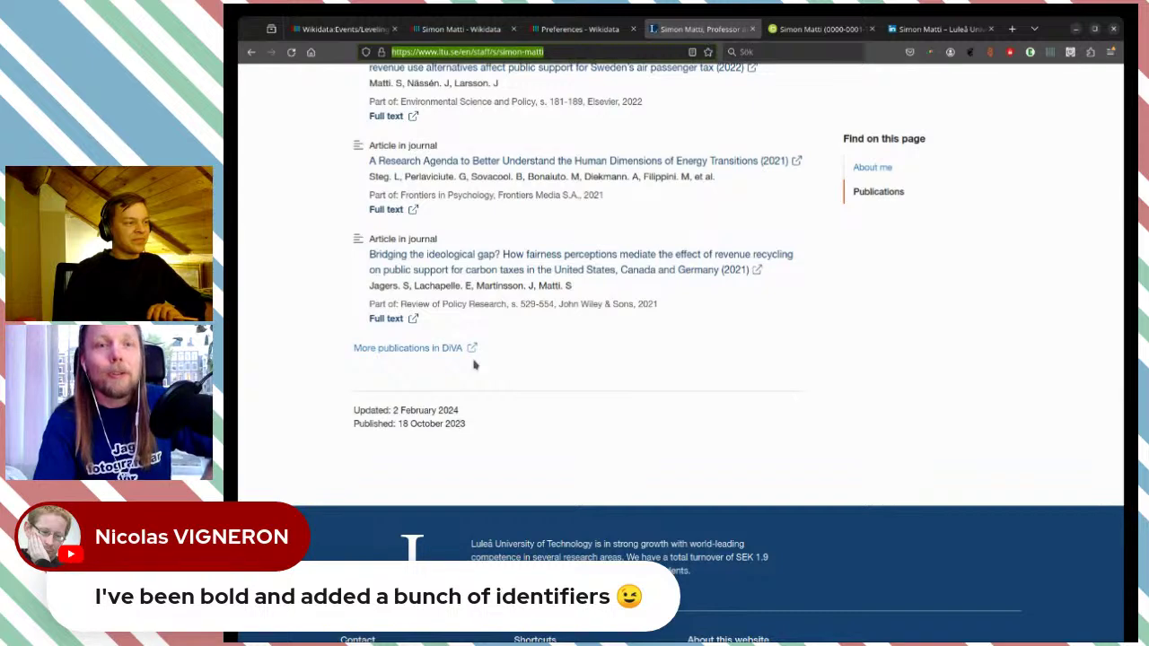
left_click(461, 29)
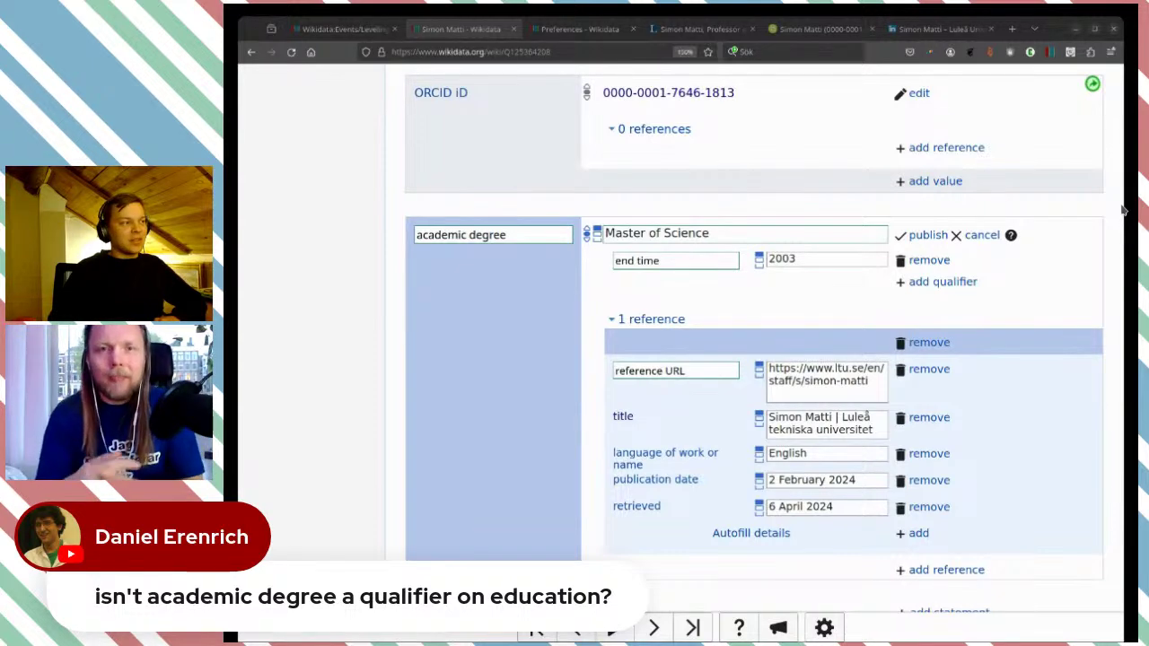
left_click(982, 236)
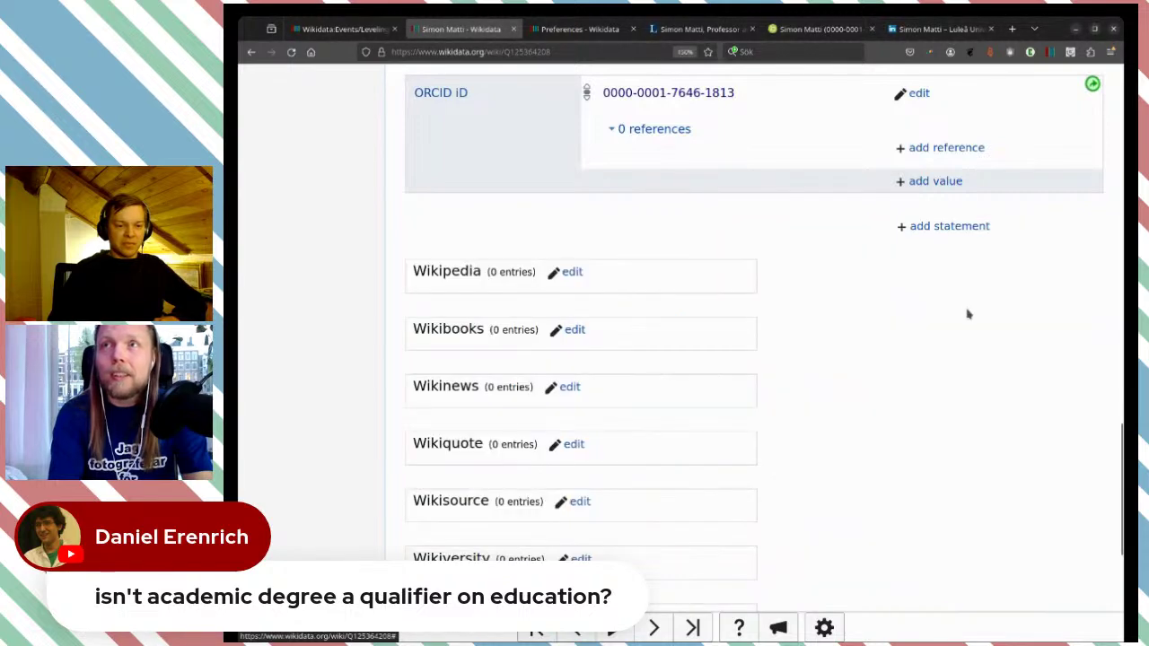
- Start a new "educated at" statement on the item with the value Luleå University of Technology
left_click(943, 226)
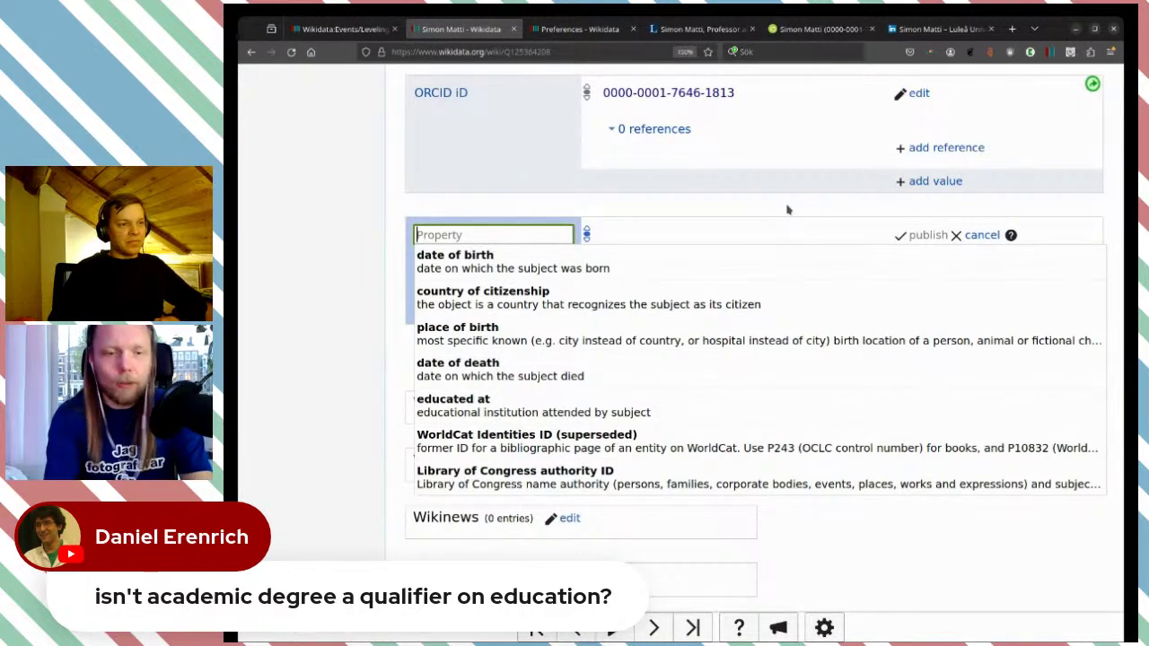
type("educay")
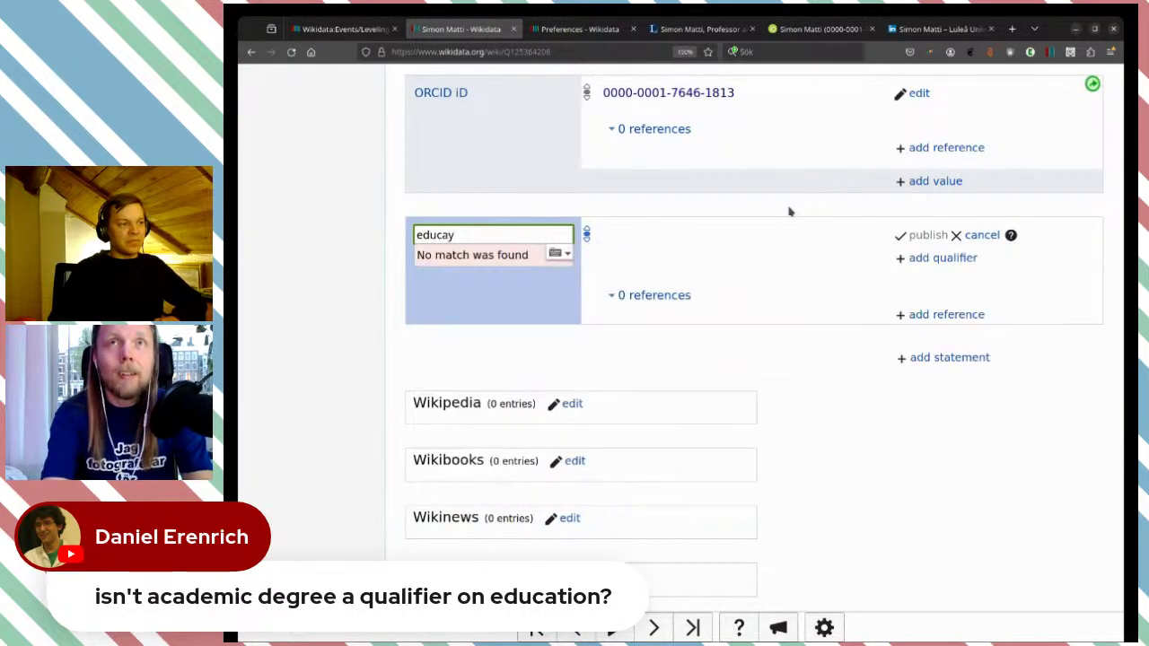
key("BackSpace")
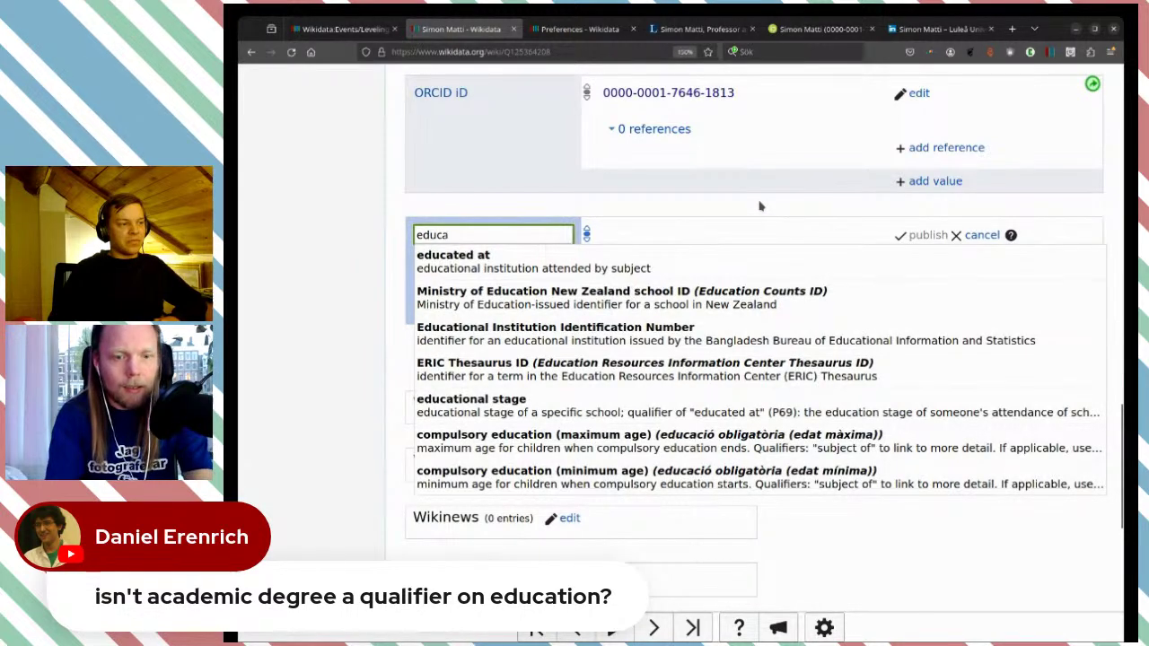
type("t")
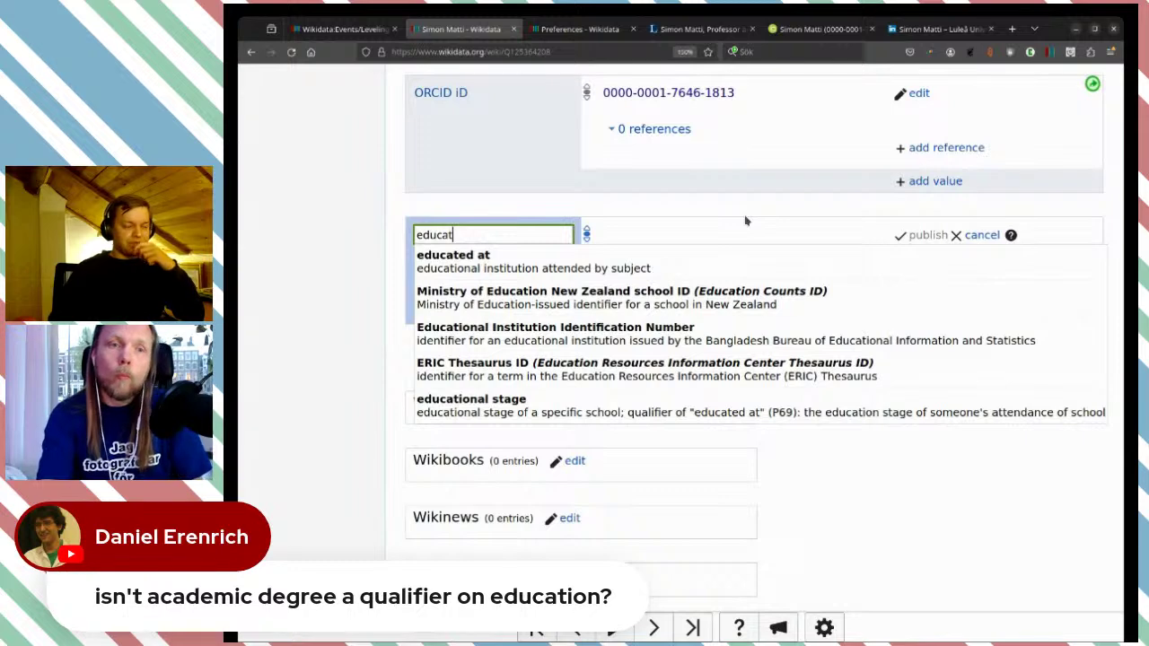
left_click(645, 268)
type("Lul")
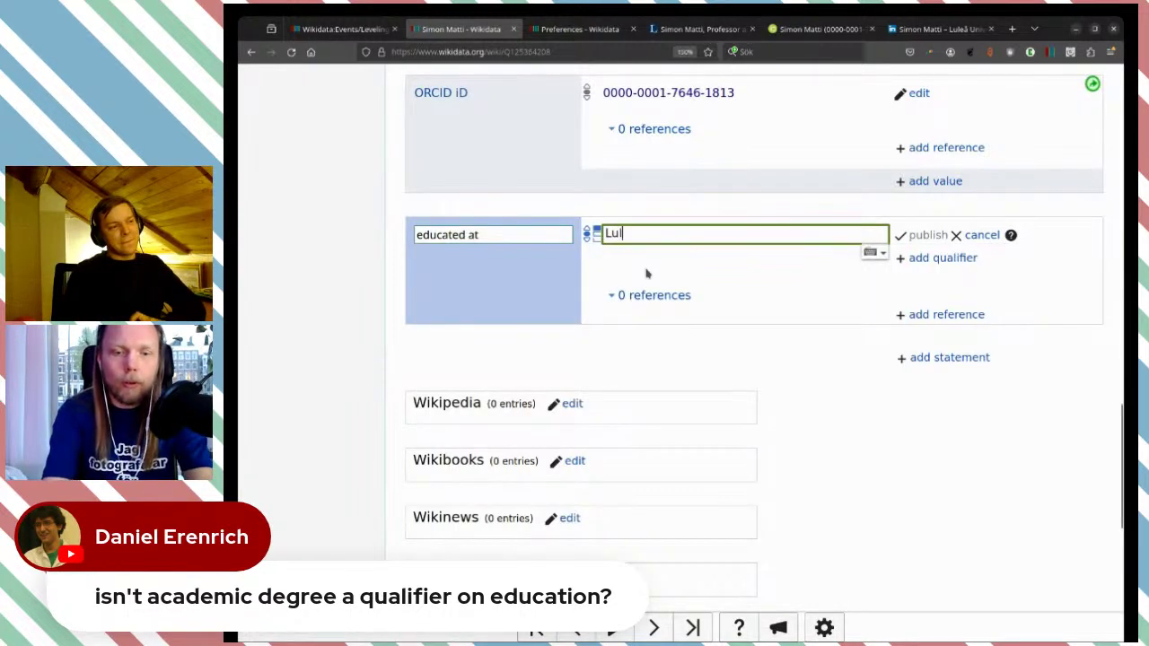
type("eå te")
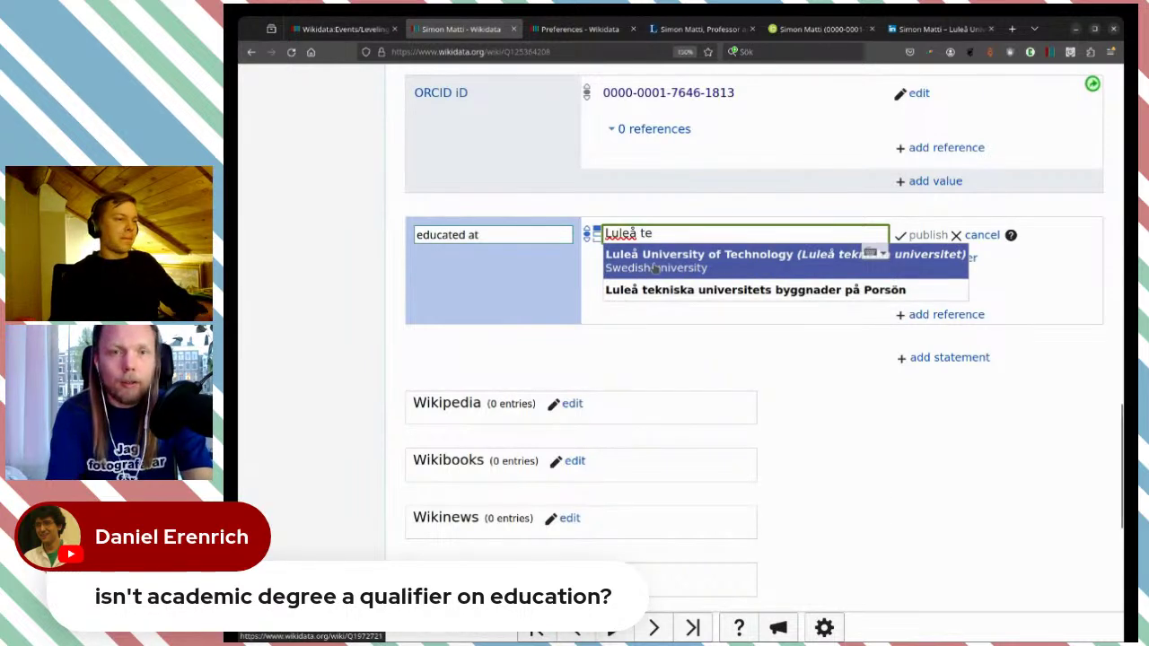
left_click(646, 264)
- Add an "end time" qualifier of 2003 to the Luleå University of Technology education statement
left_click(920, 259)
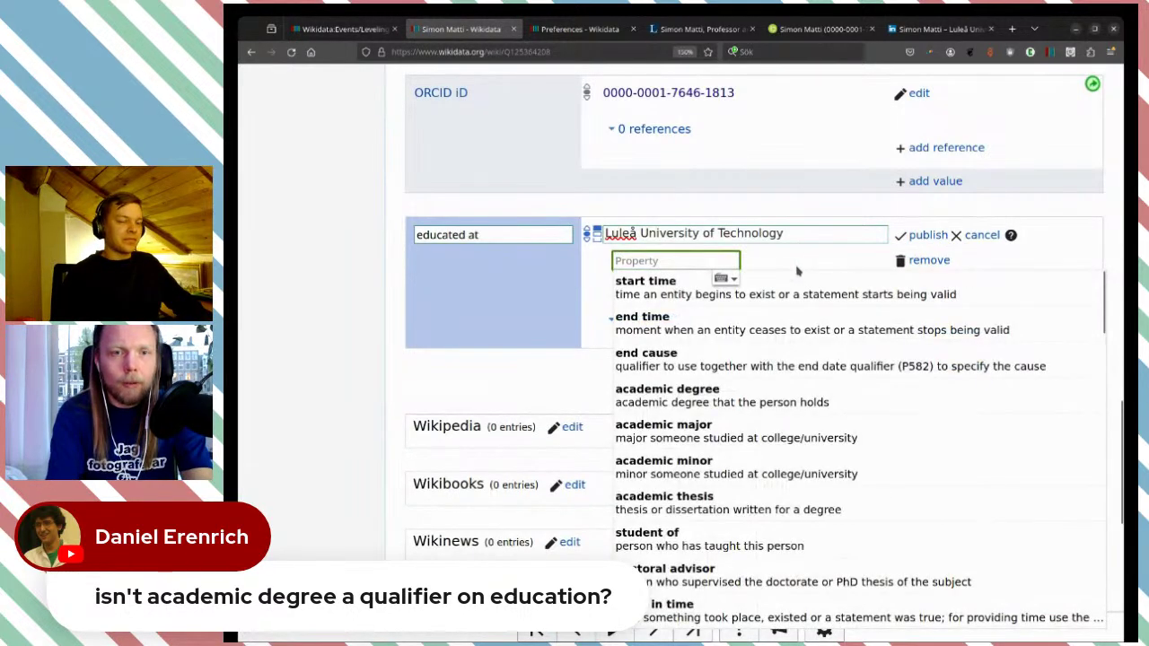
left_click(787, 316)
type("2003")
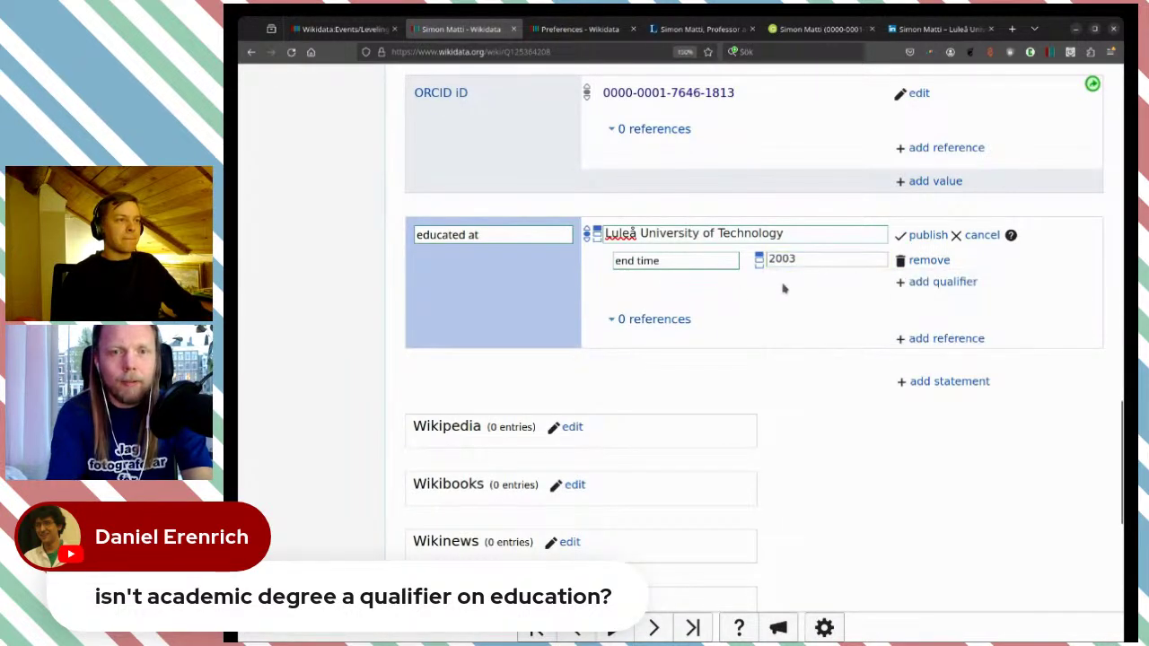
- Add an "academic degree" qualifier with the value Master of Science to the education statement
left_click(925, 283)
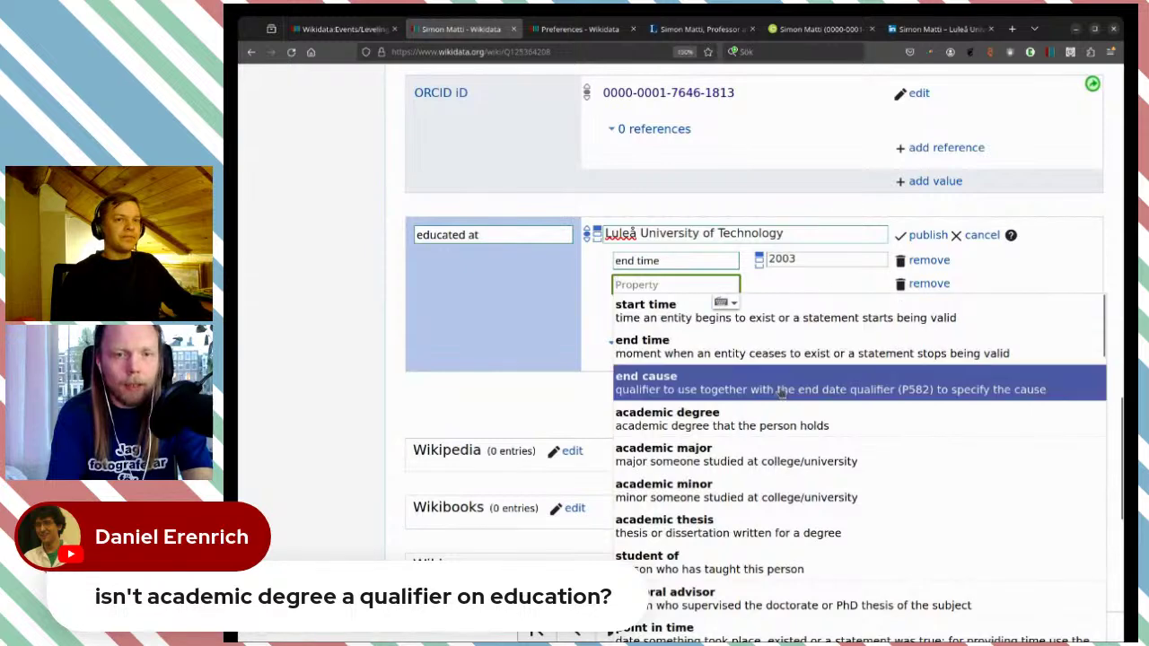
left_click(774, 424)
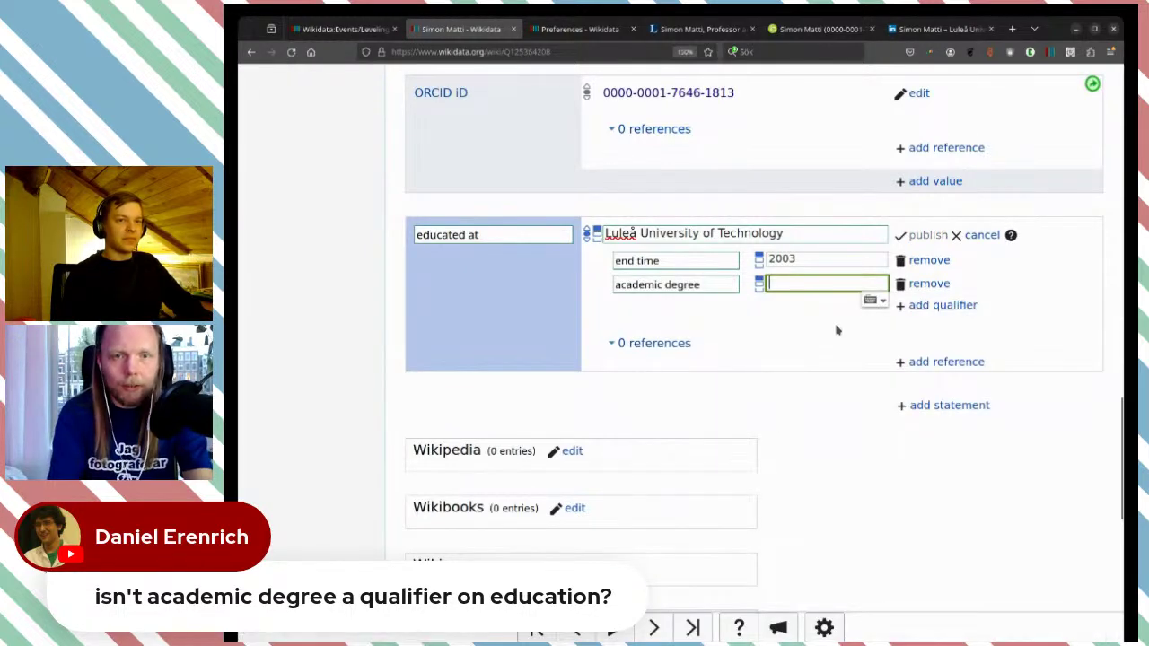
type("mas")
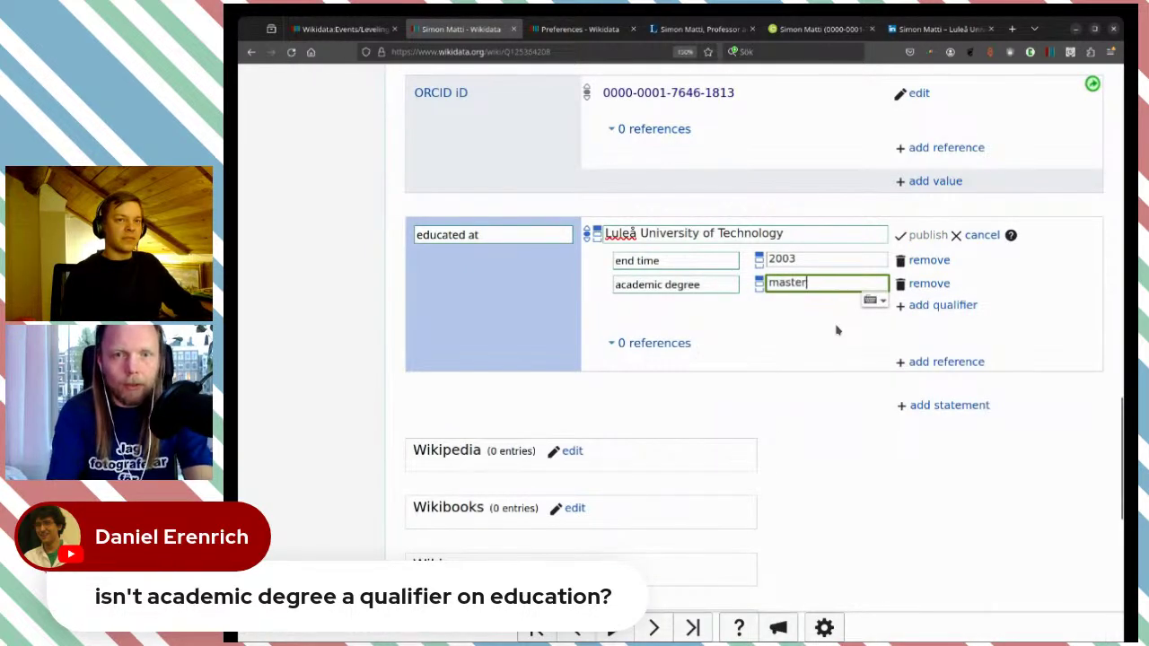
type("ter")
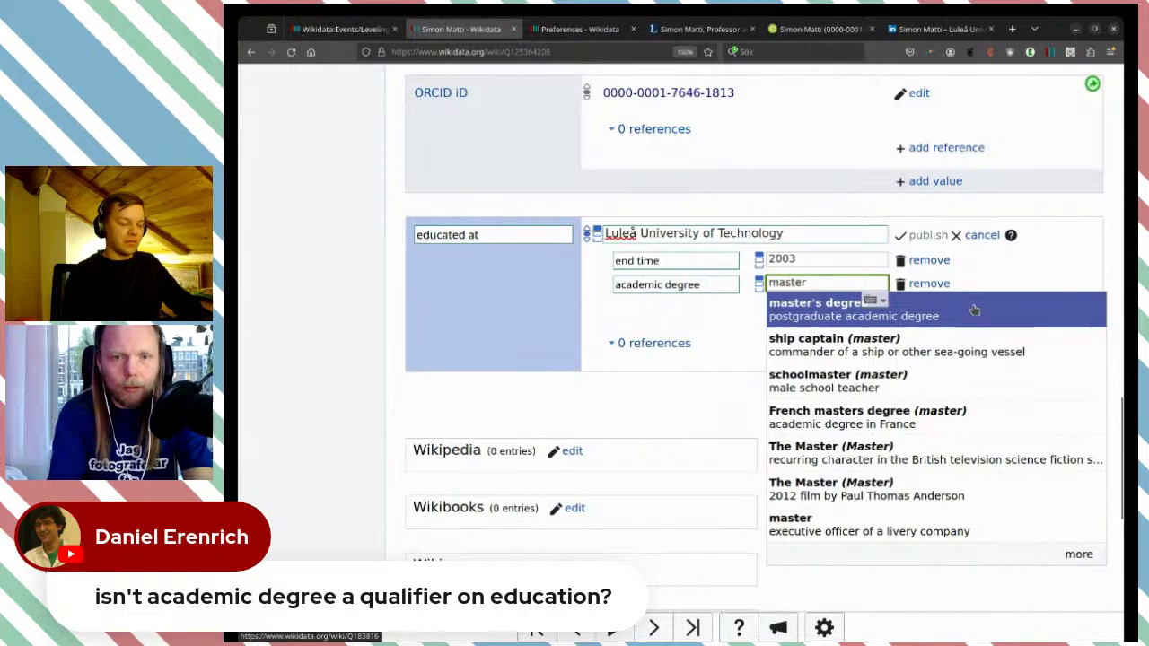
type(" of s")
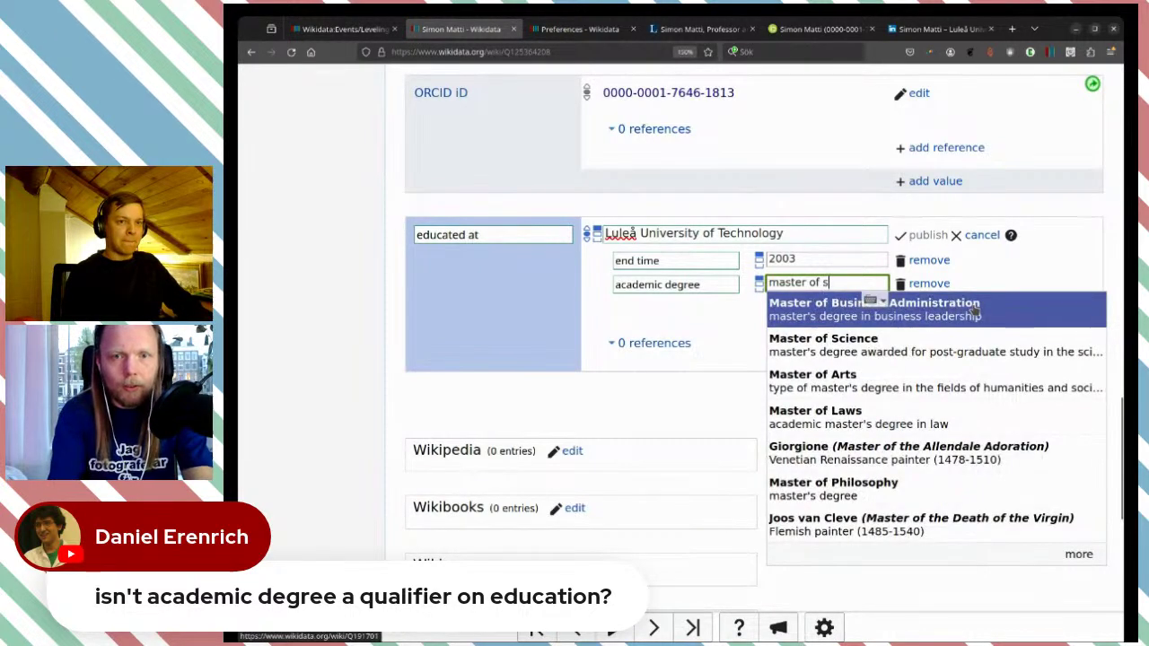
left_click(826, 314)
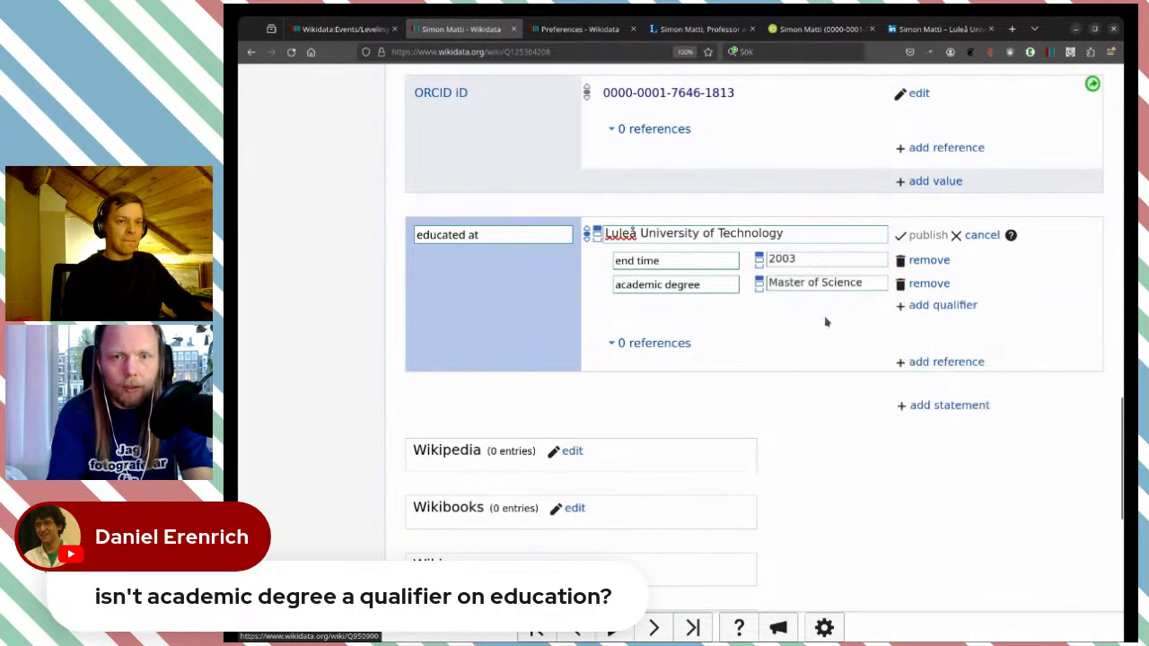
- Add an "academic major" qualifier with the value political science to the education statement
left_click(920, 306)
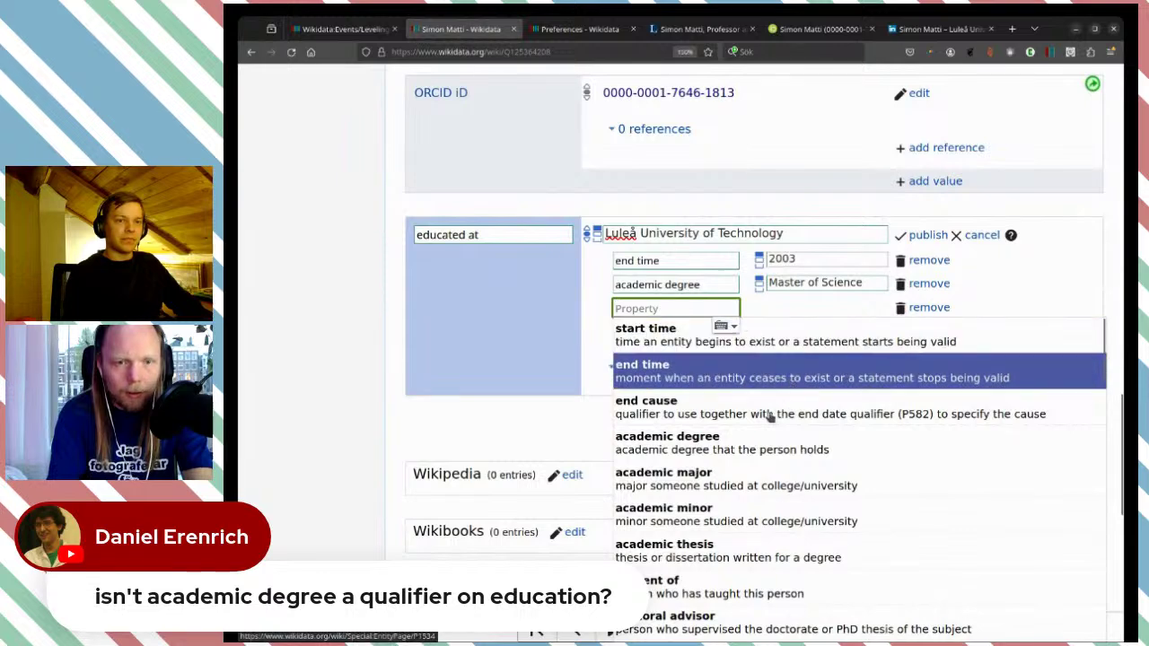
left_click(752, 473)
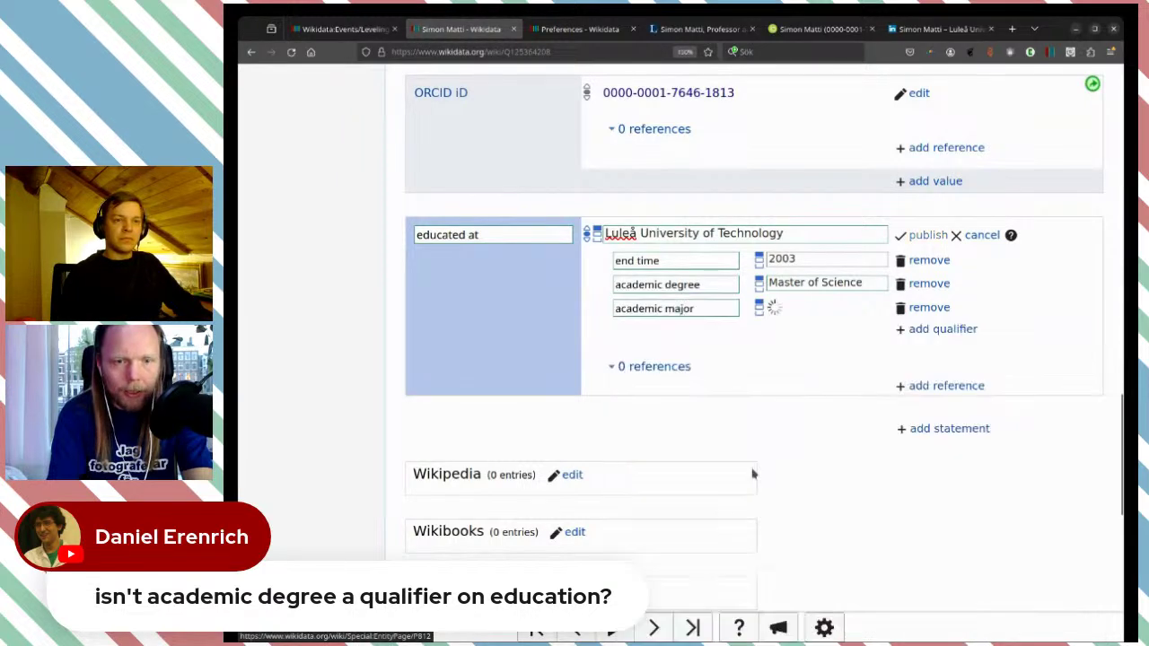
type("pol")
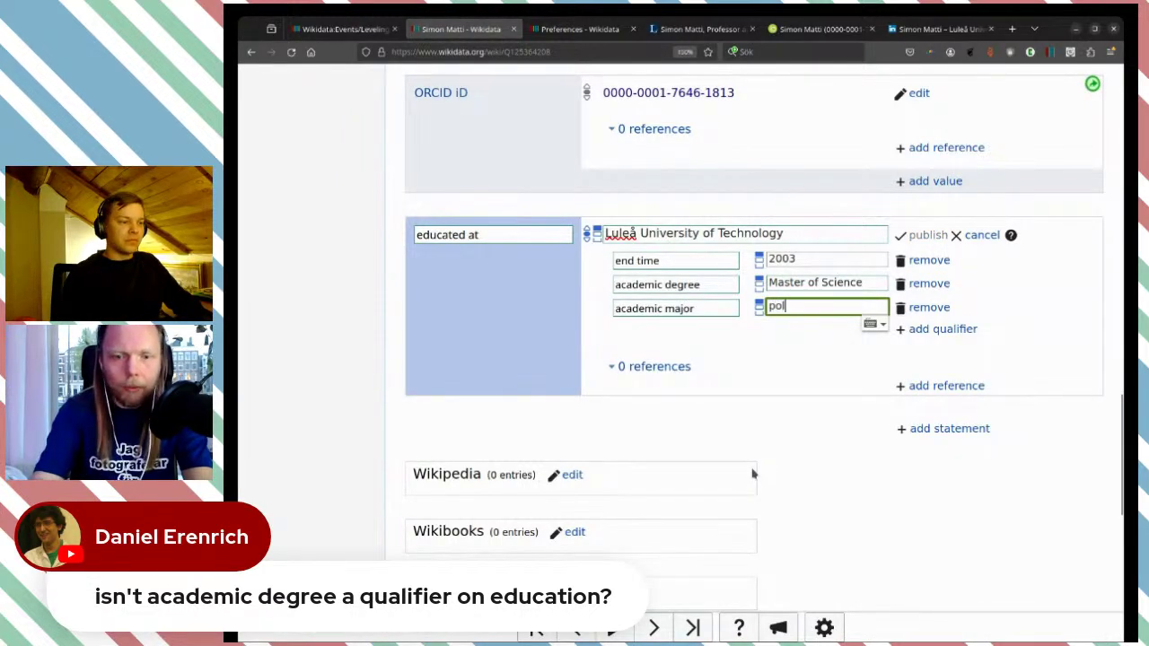
type("itical s")
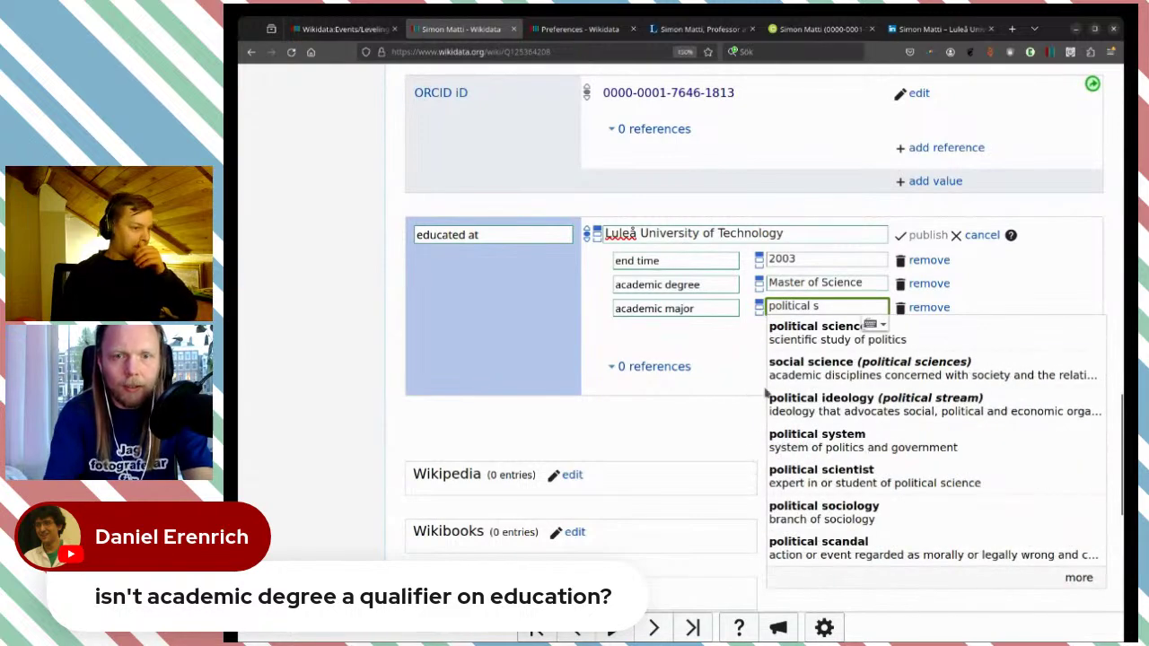
left_click(788, 332)
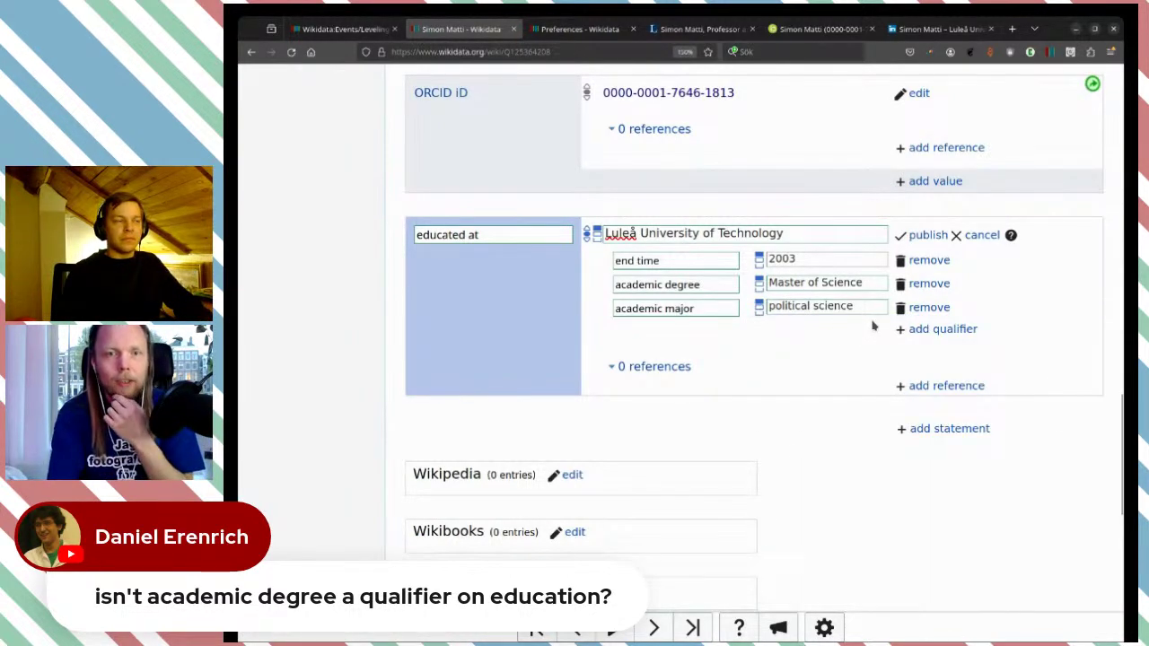
- Reference the education statement with the copied staff page address as "reference URL", autofill the reference details, and publish the statement
left_click(928, 386)
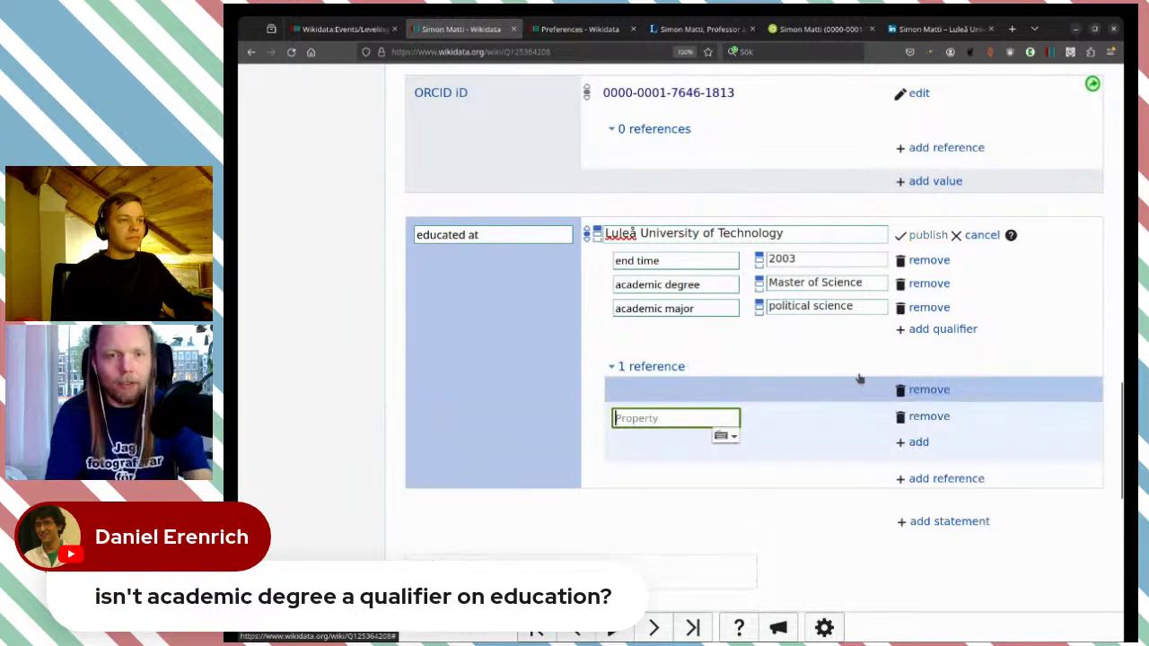
type("ref")
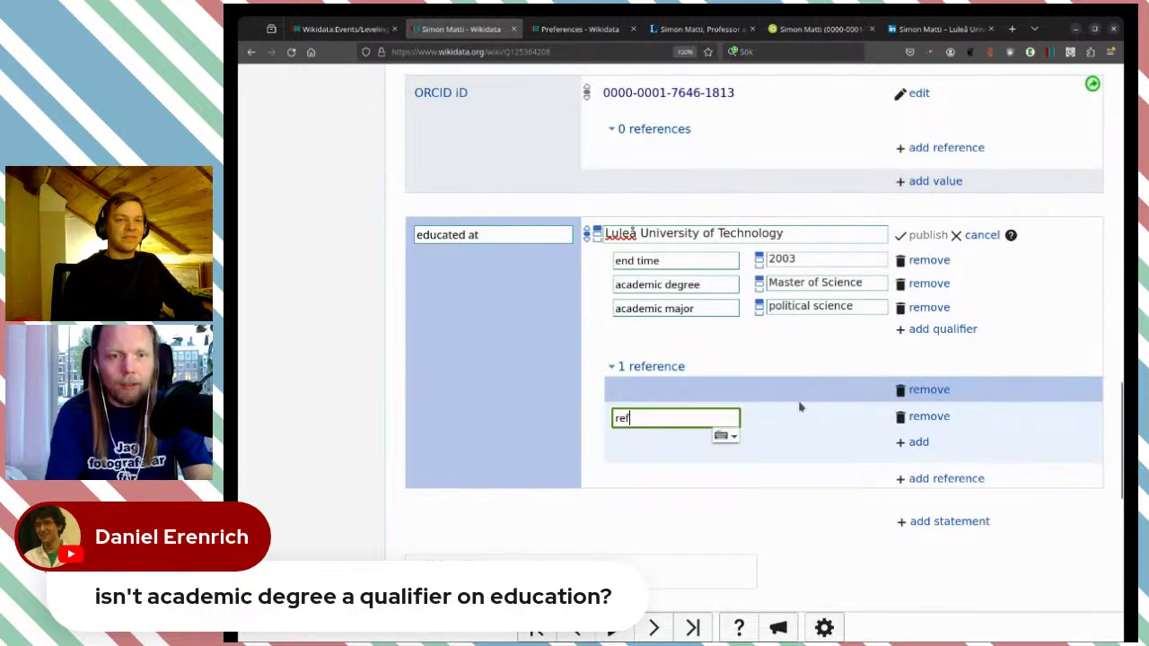
left_click(808, 427)
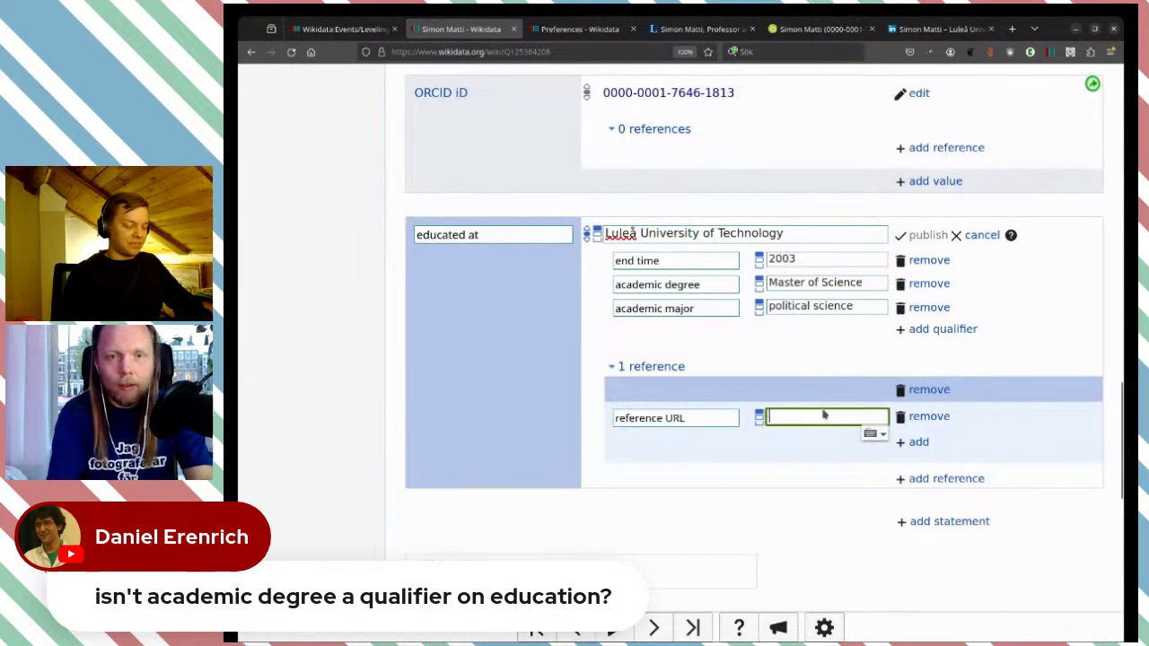
key("ctrl+v")
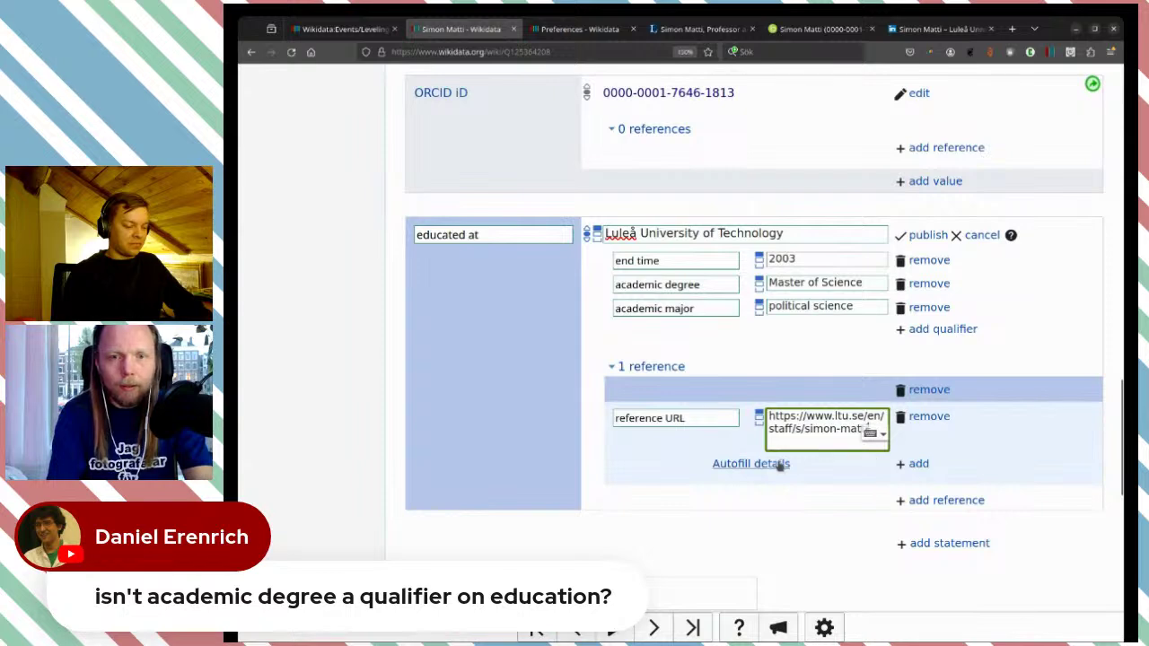
left_click(777, 464)
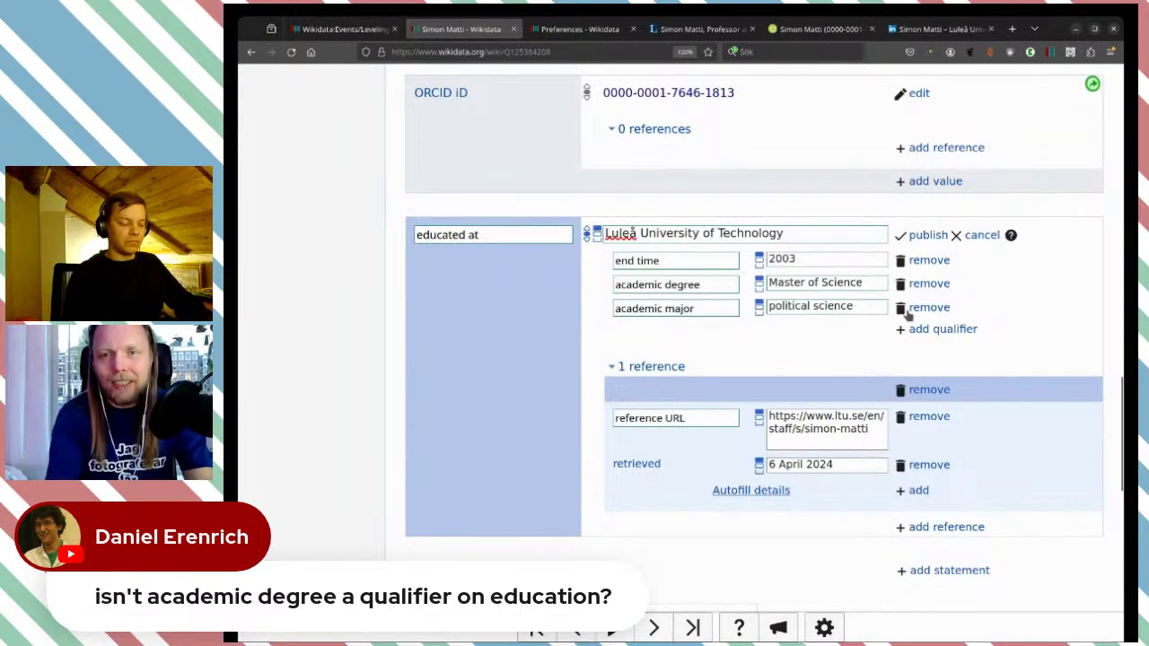
left_click(930, 235)
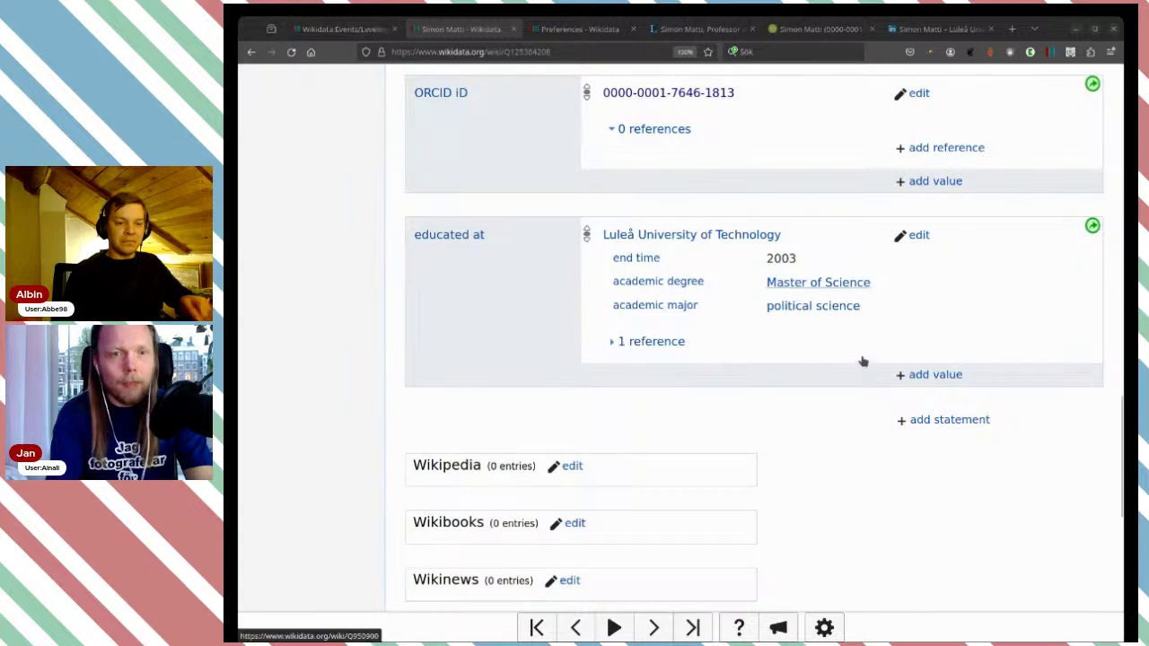
- Add a second "educated at" value, again Luleå University of Technology
left_click(917, 377)
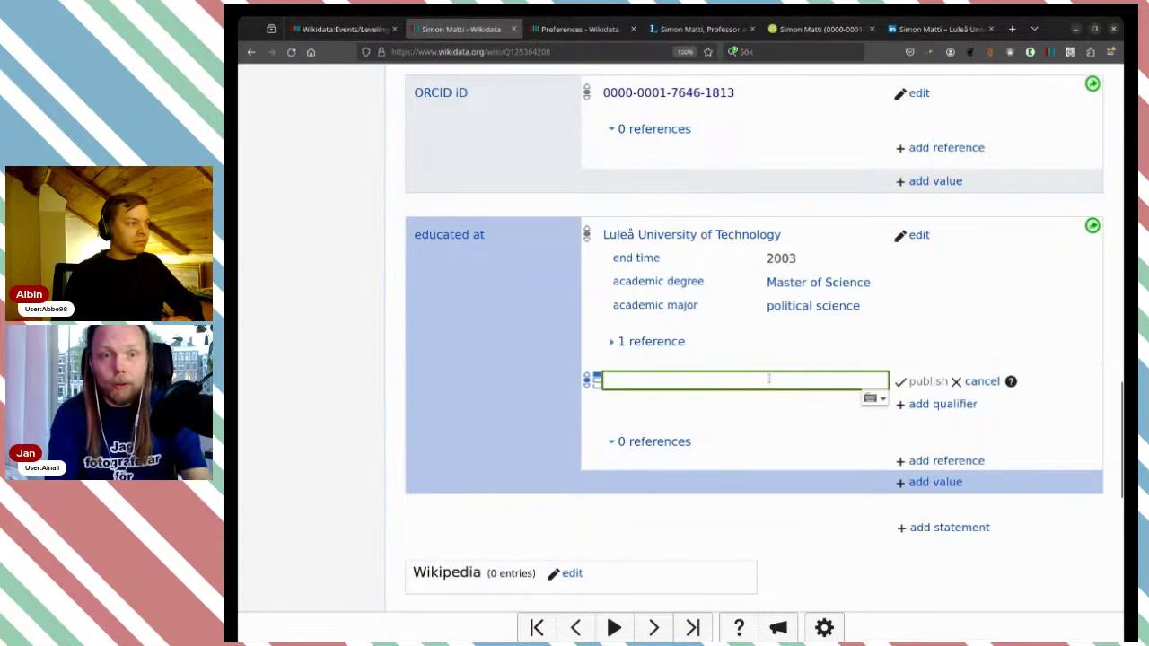
type("Lu")
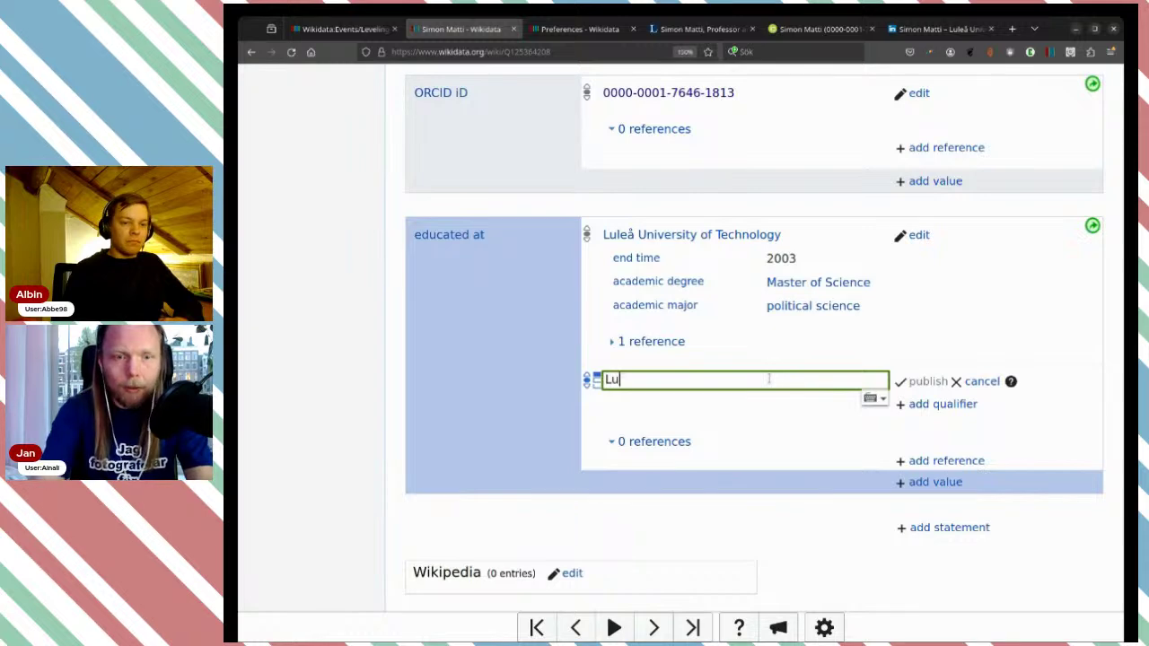
type("leå T")
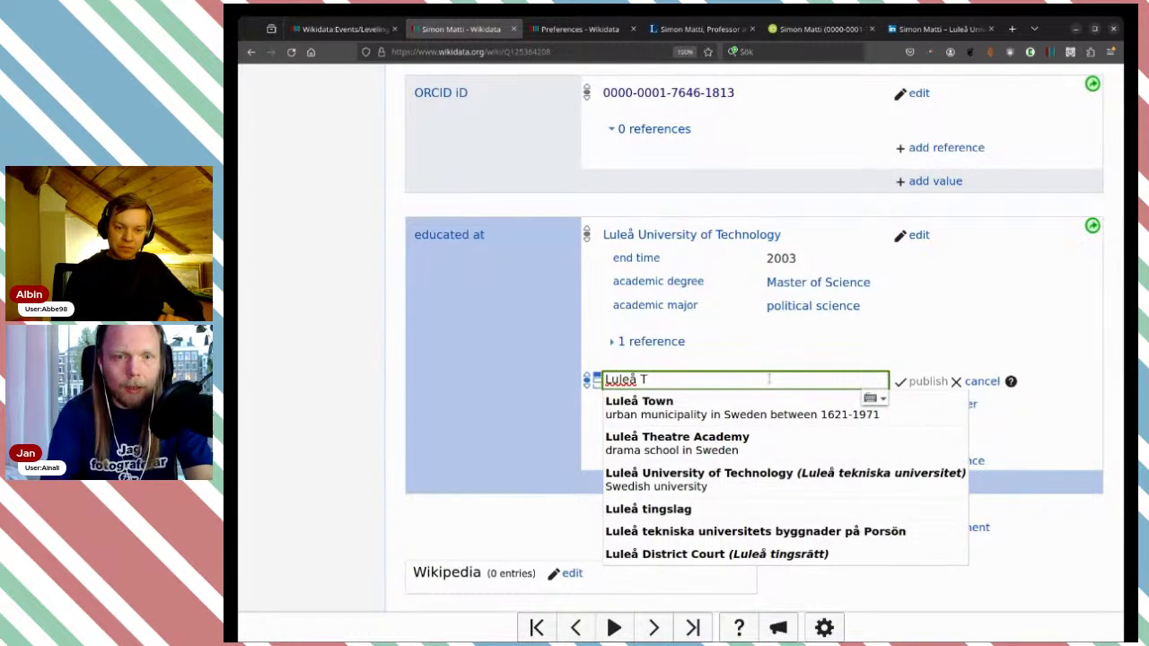
left_click(733, 485)
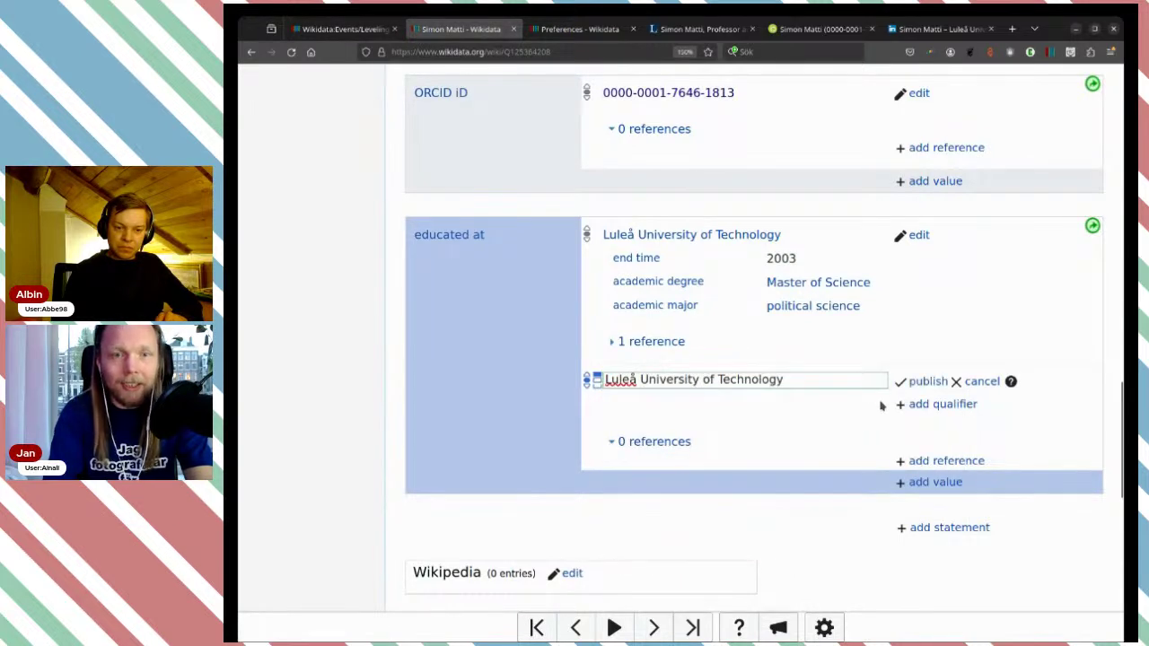
- Add a "start time" qualifier to the second education value with the date 2004-04-01 copied from the ORCID record
left_click(912, 405)
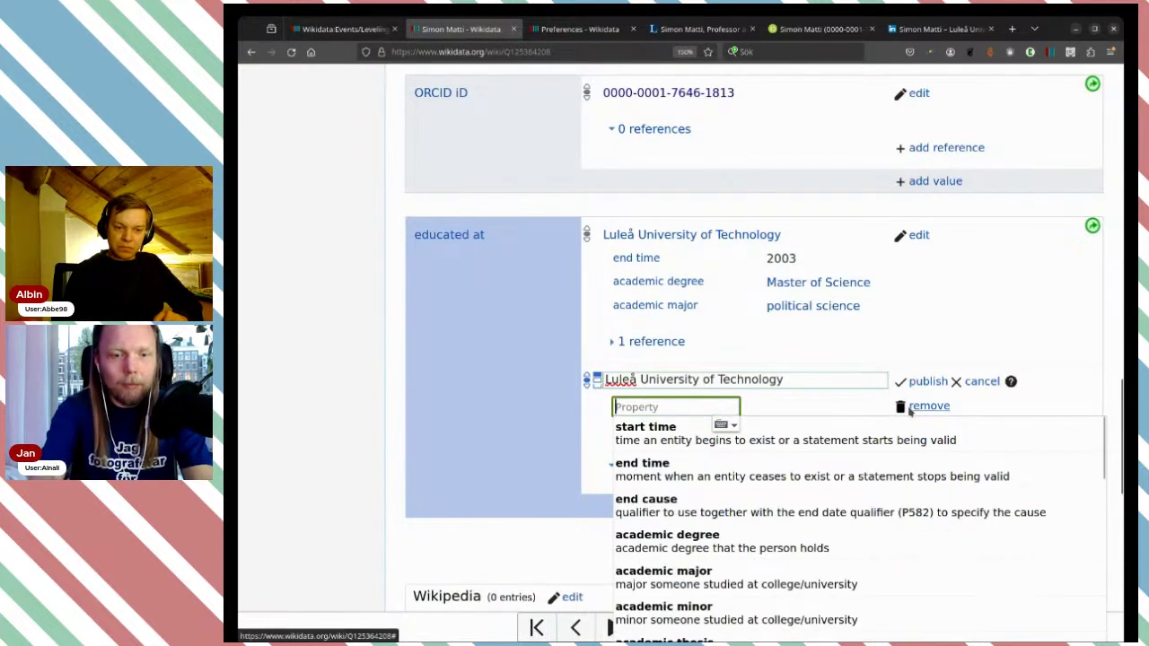
type("st")
left_click(821, 429)
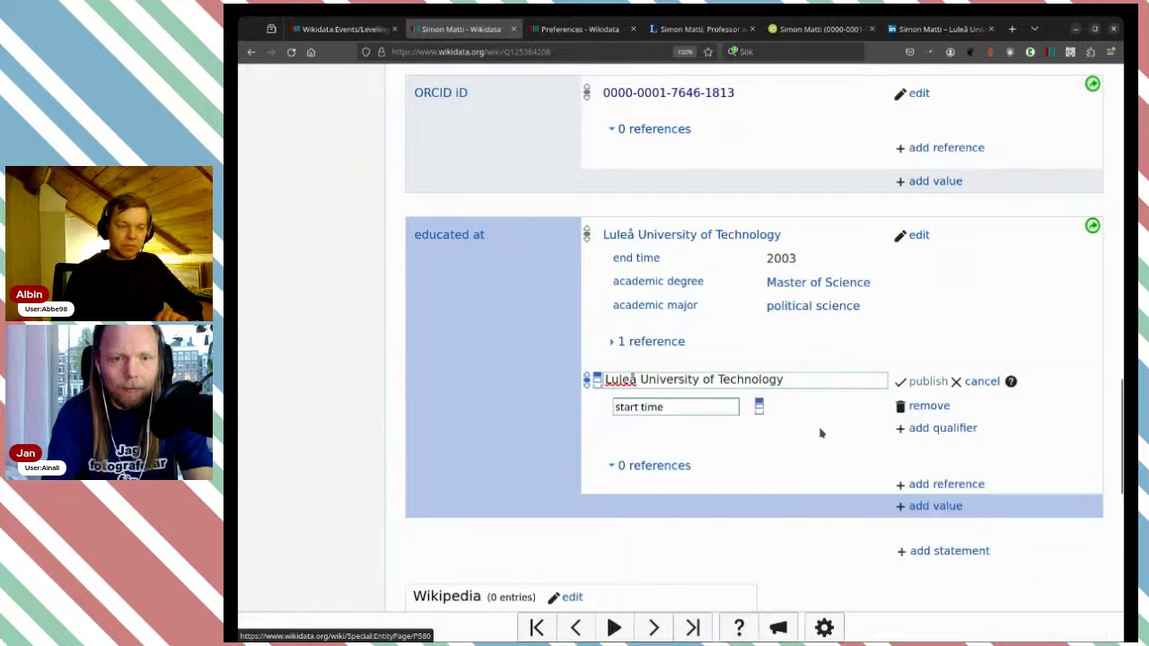
left_click(815, 28)
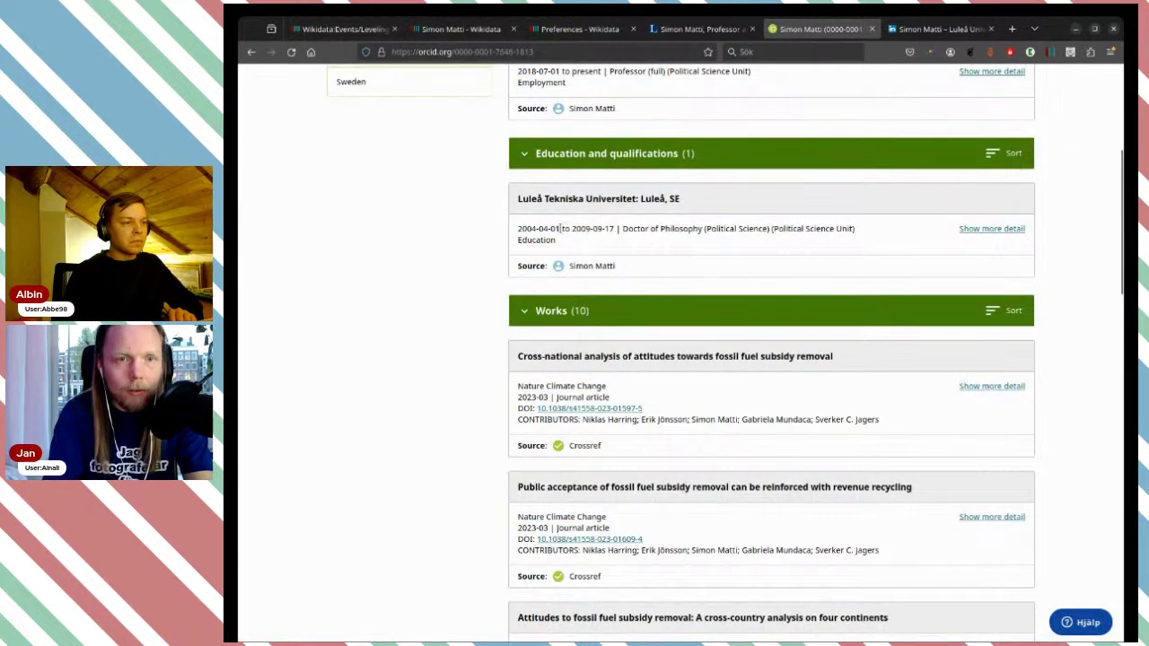
left_click_drag(560, 229, 521, 229)
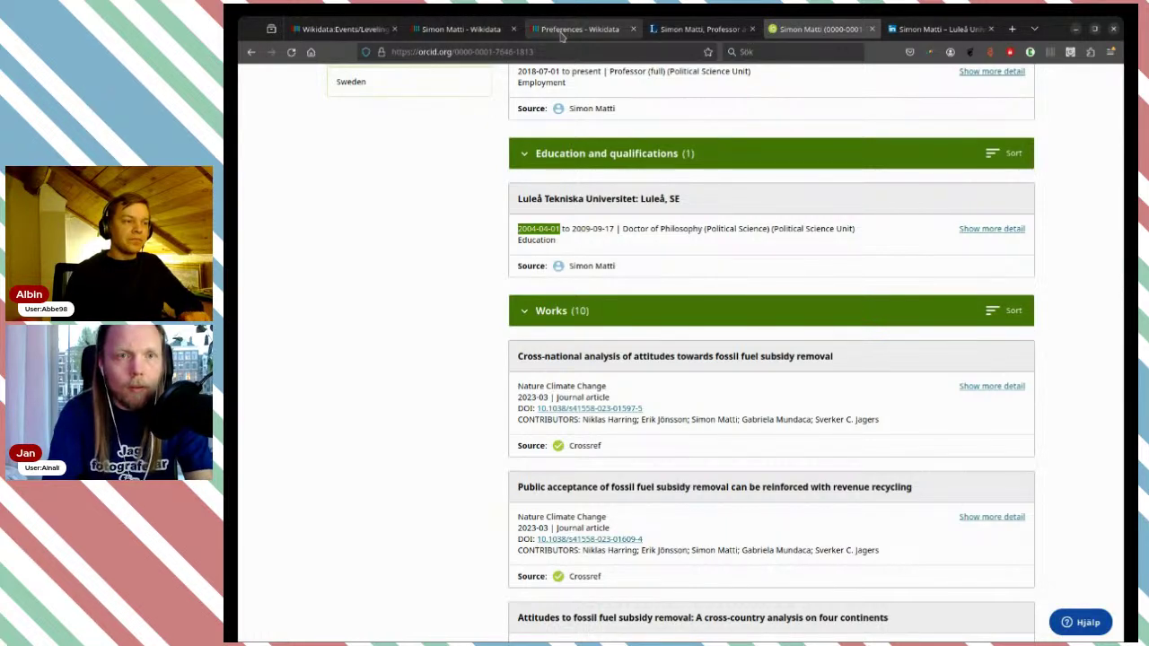
left_click(476, 34)
type("2004-04-01")
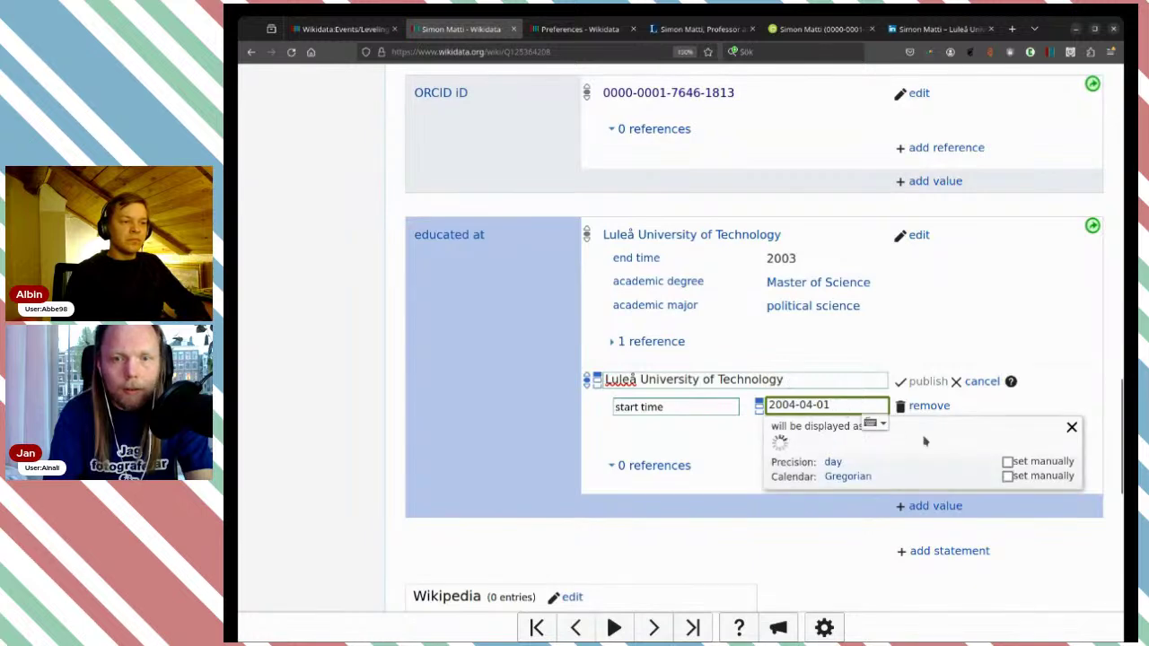
left_click(990, 411)
- Add an "end time" qualifier to the second education value with the date 2009-09-17 copied from the ORCID record
left_click(949, 430)
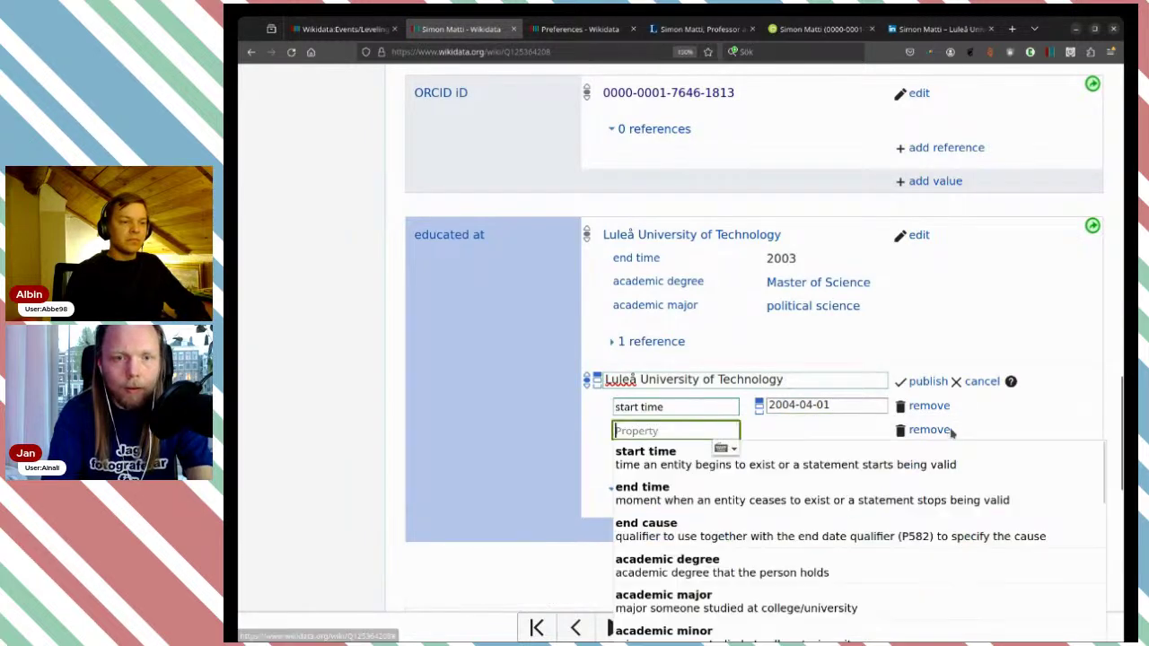
key("Down")
key("Down")
key("Return")
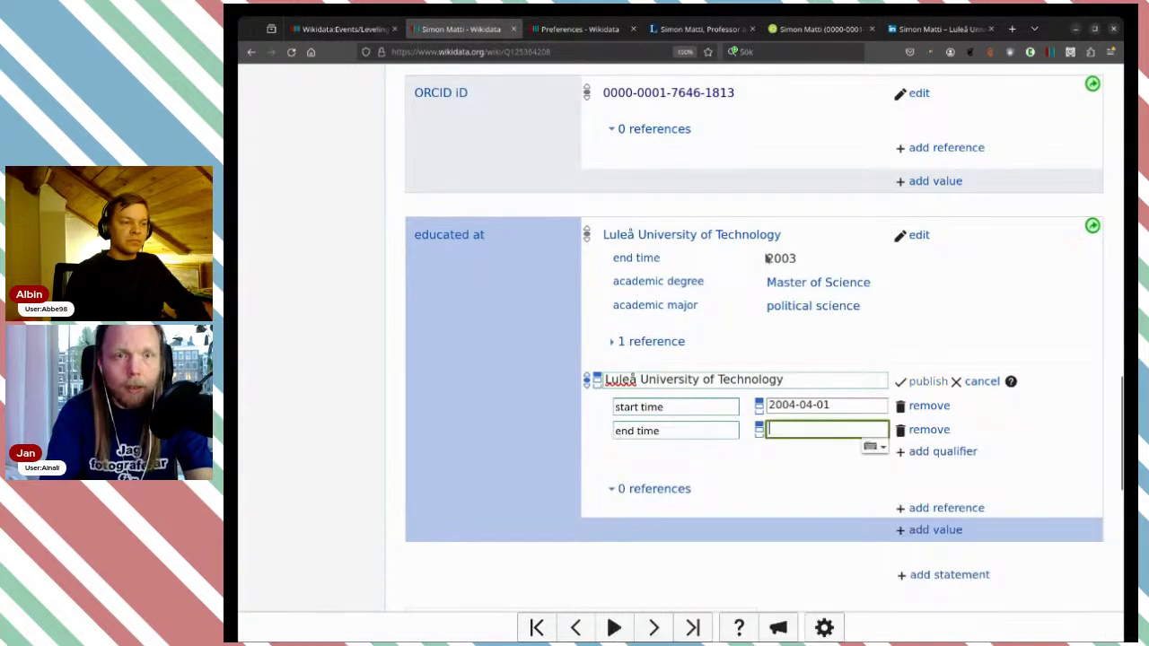
left_click(816, 29)
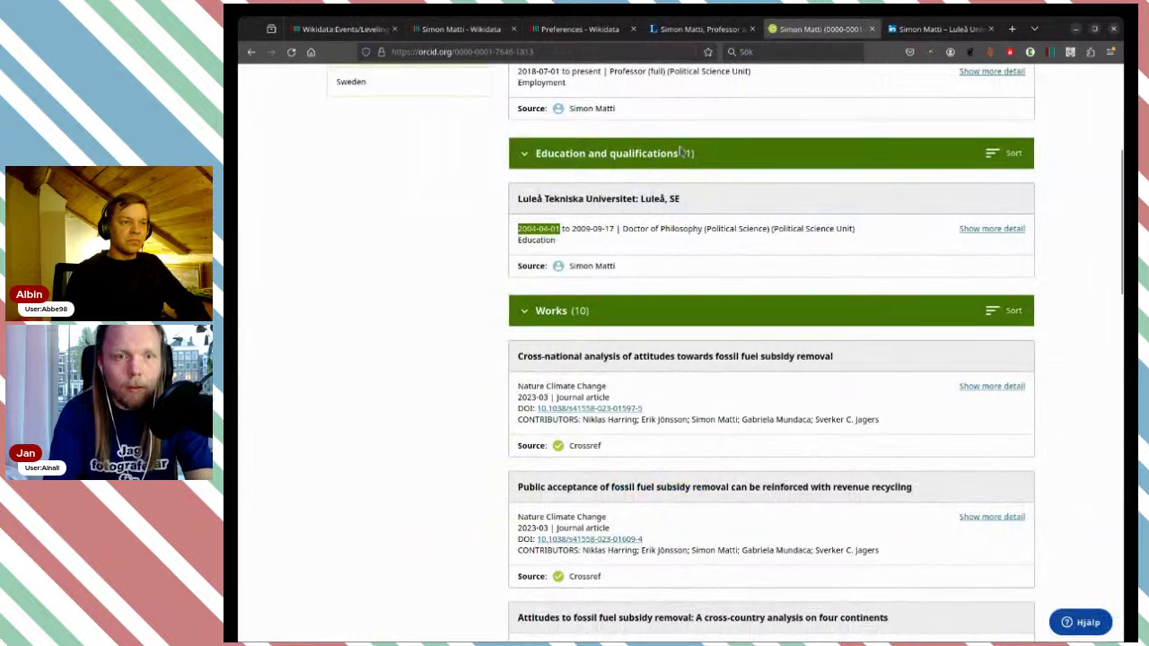
left_click(617, 228)
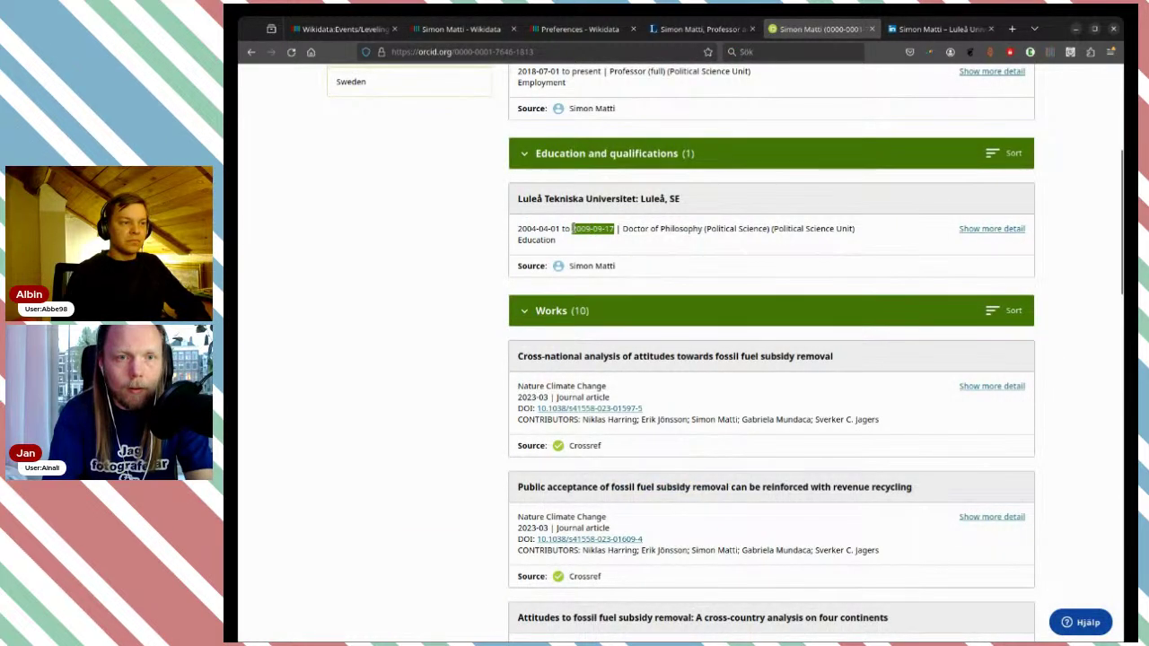
left_click(459, 28)
type("2009-09-17")
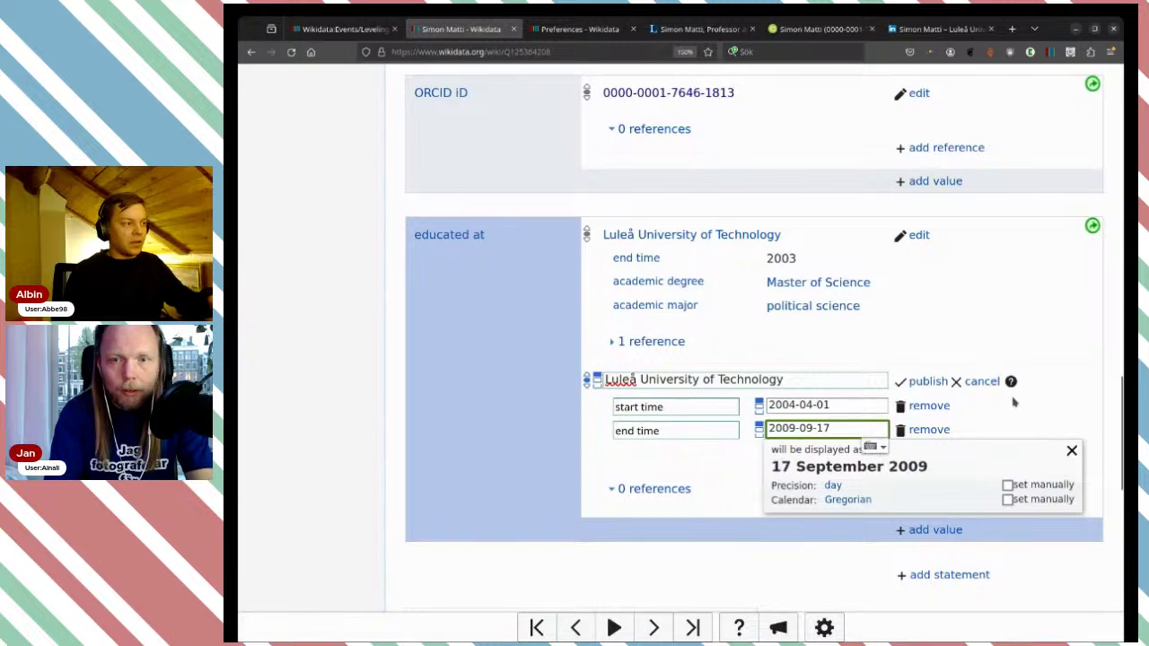
- Add an "academic degree" qualifier with the value Doctor of Philosophy to the second education value
left_click(967, 451)
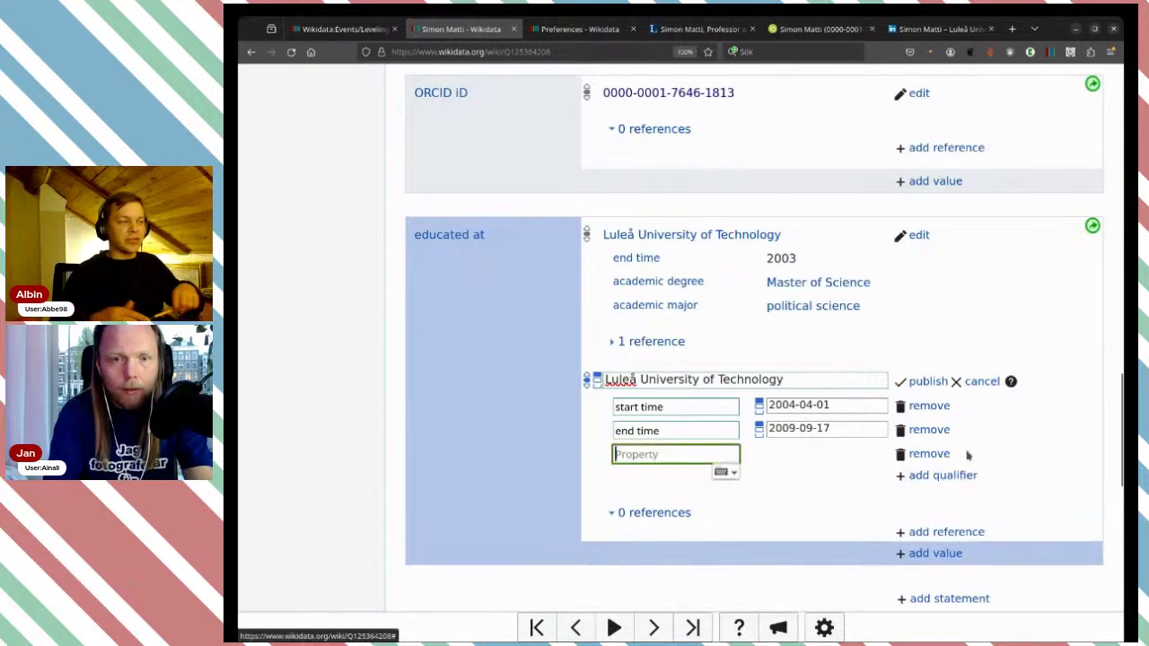
scroll(837, 512, "down", 1)
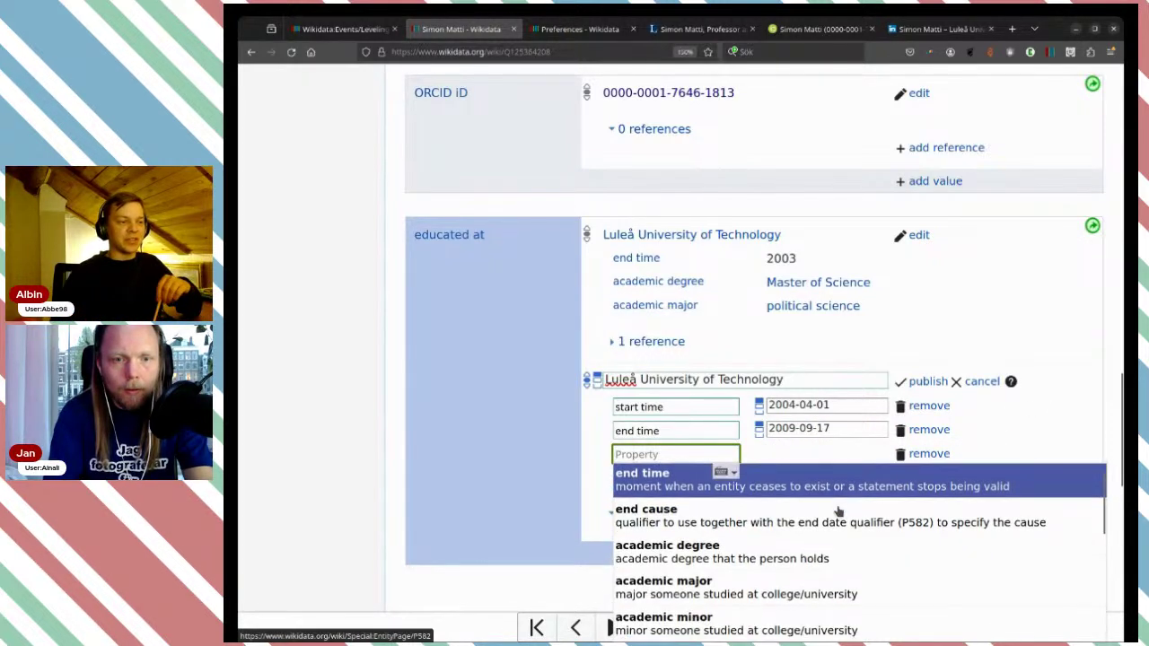
left_click(823, 541)
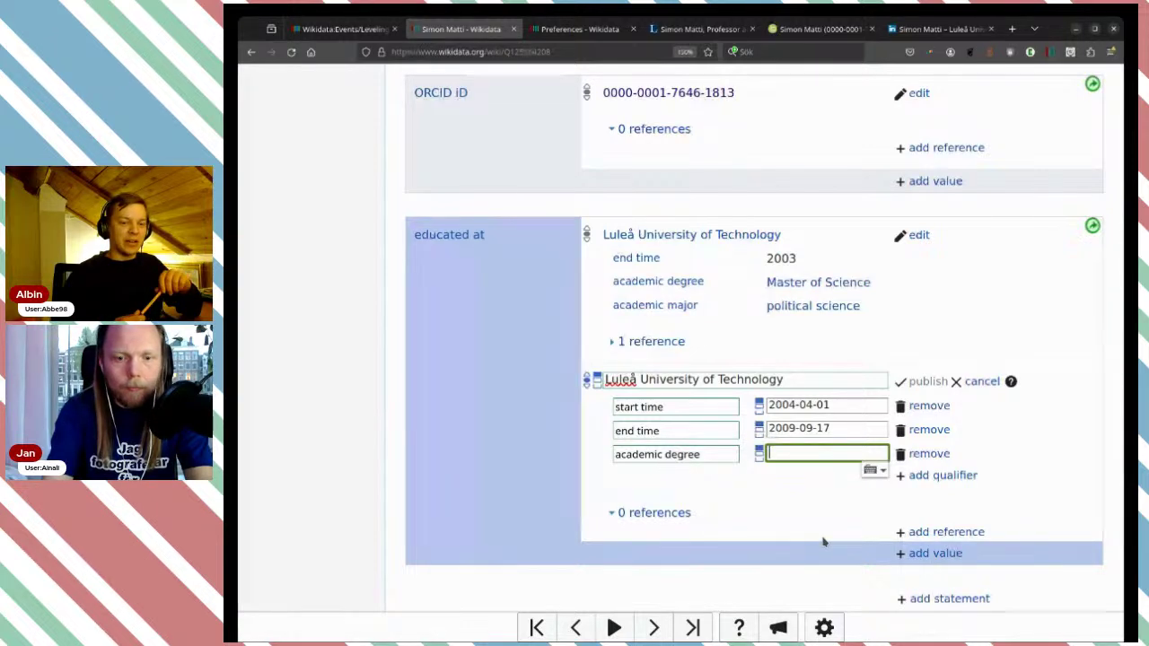
type("Doctor P")
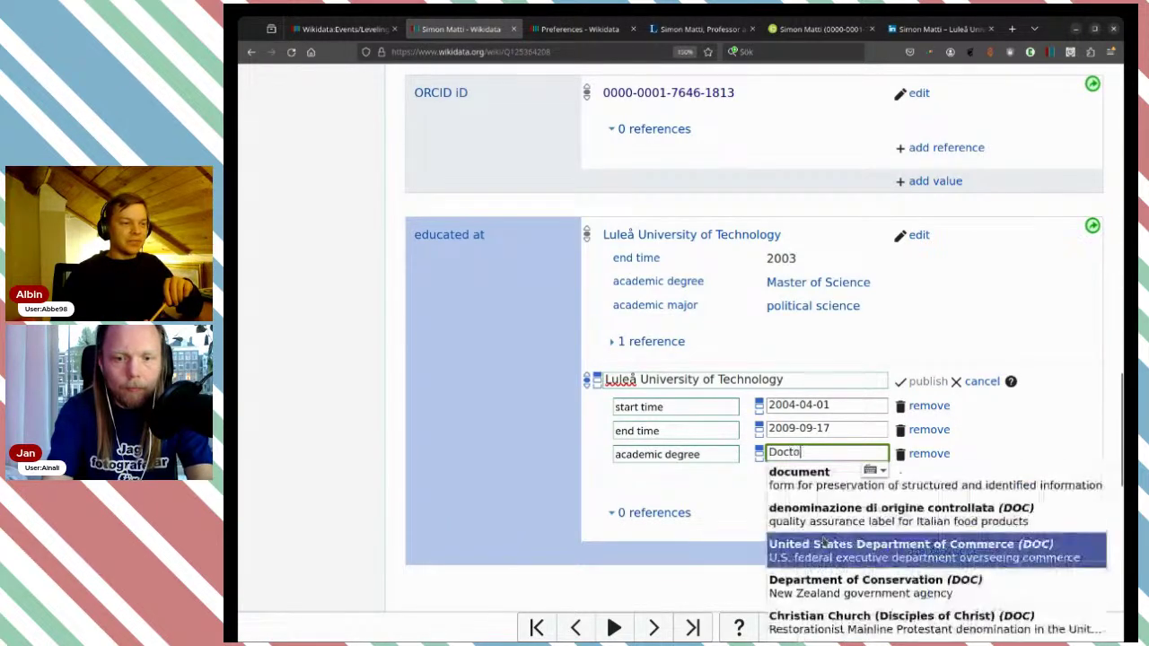
key("BackSpace")
type("of")
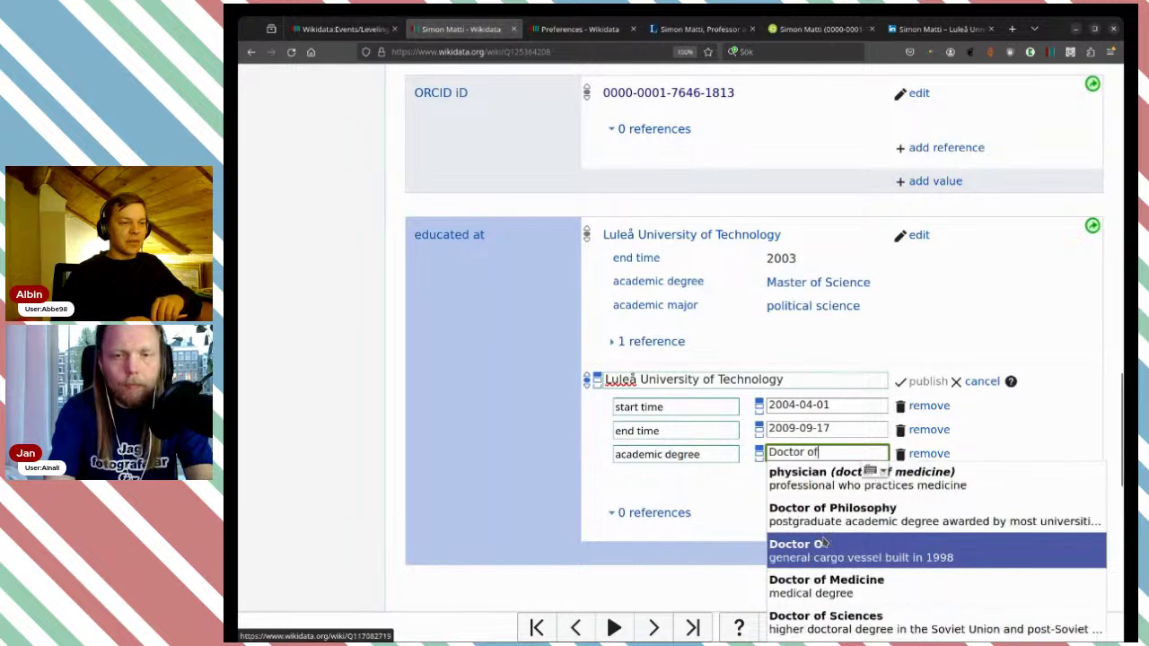
left_click(786, 513)
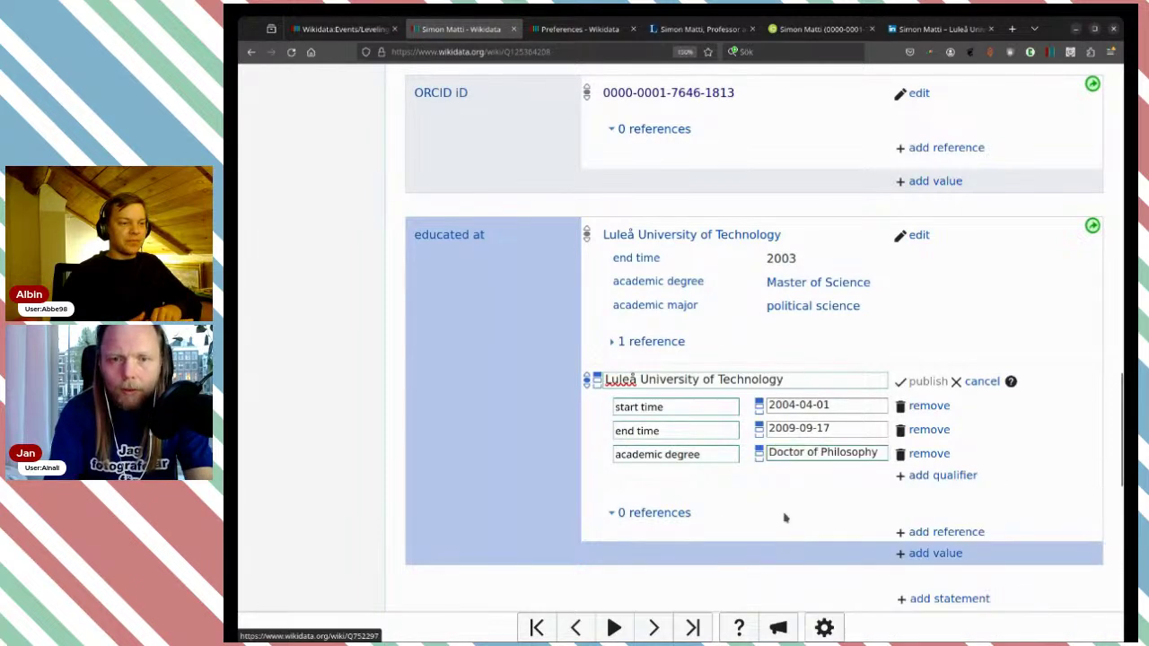
- Add an "academic major" qualifier with the value political science to the second education value
left_click(924, 478)
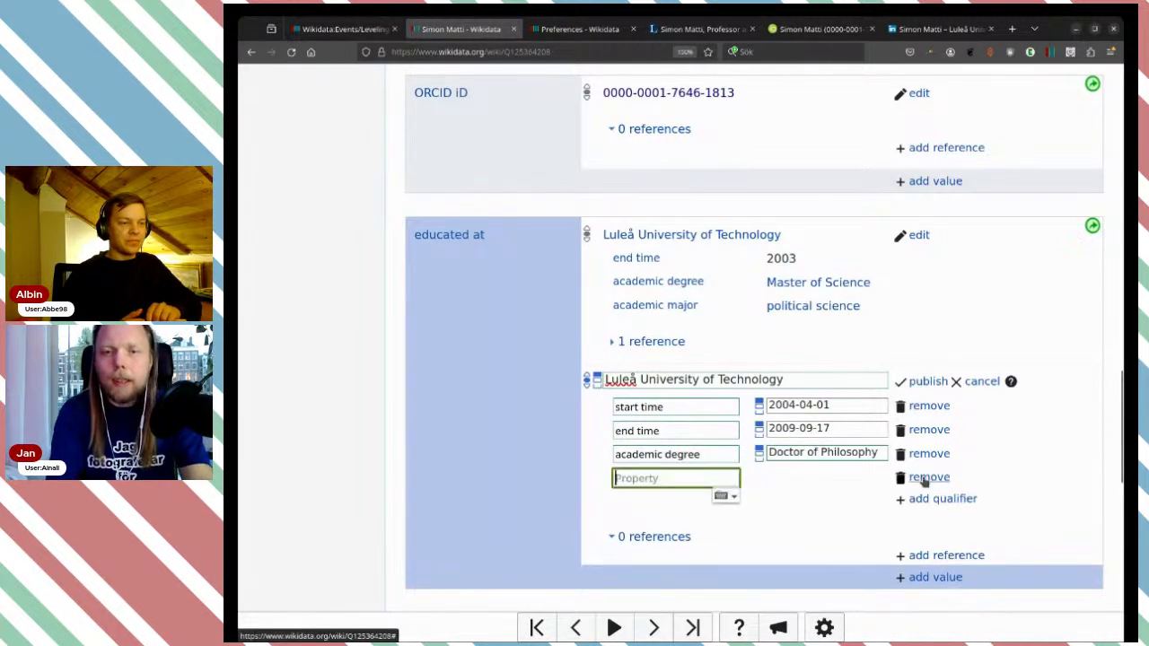
scroll(839, 431, "down", 2)
scroll(839, 431, "down", 2)
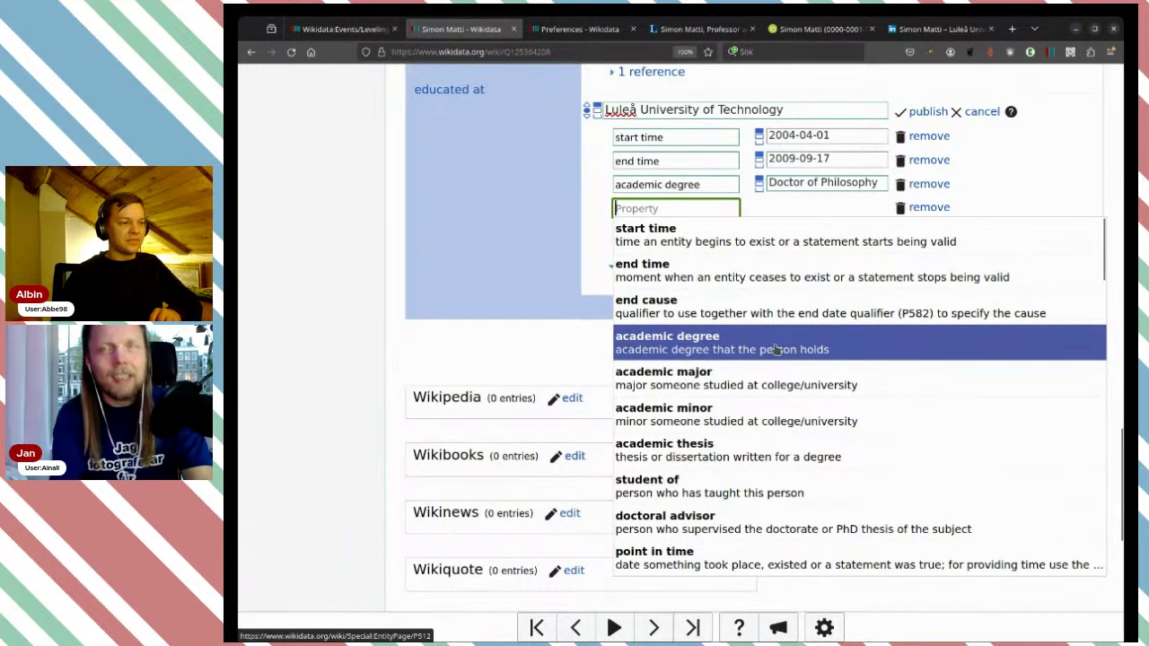
left_click(759, 379)
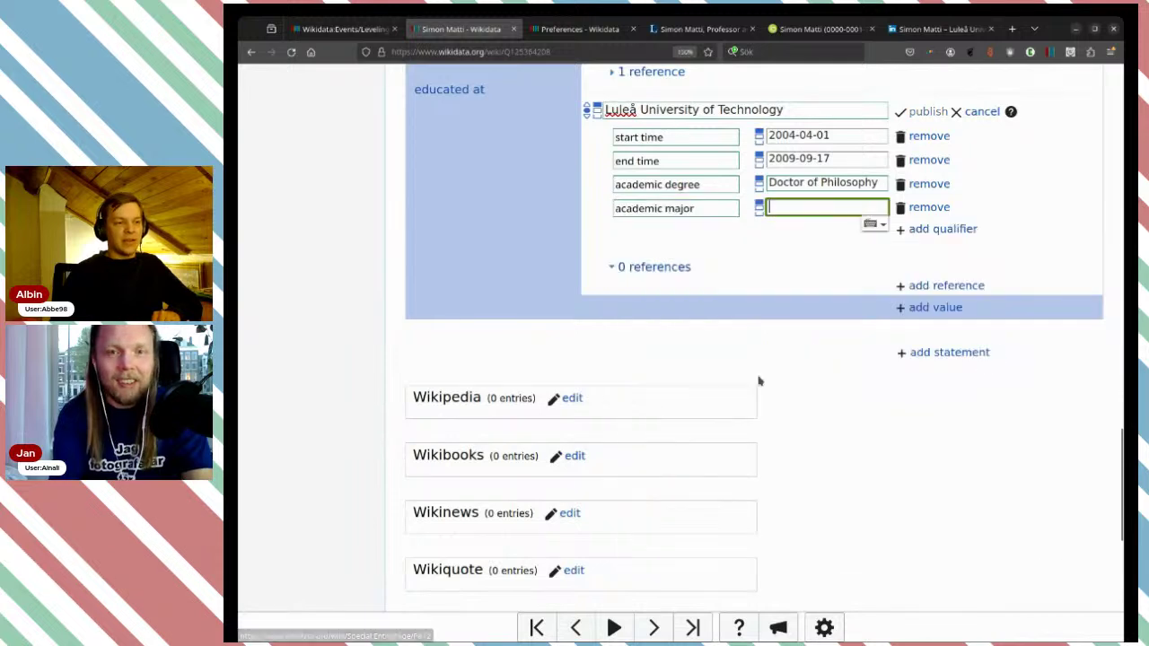
type("political")
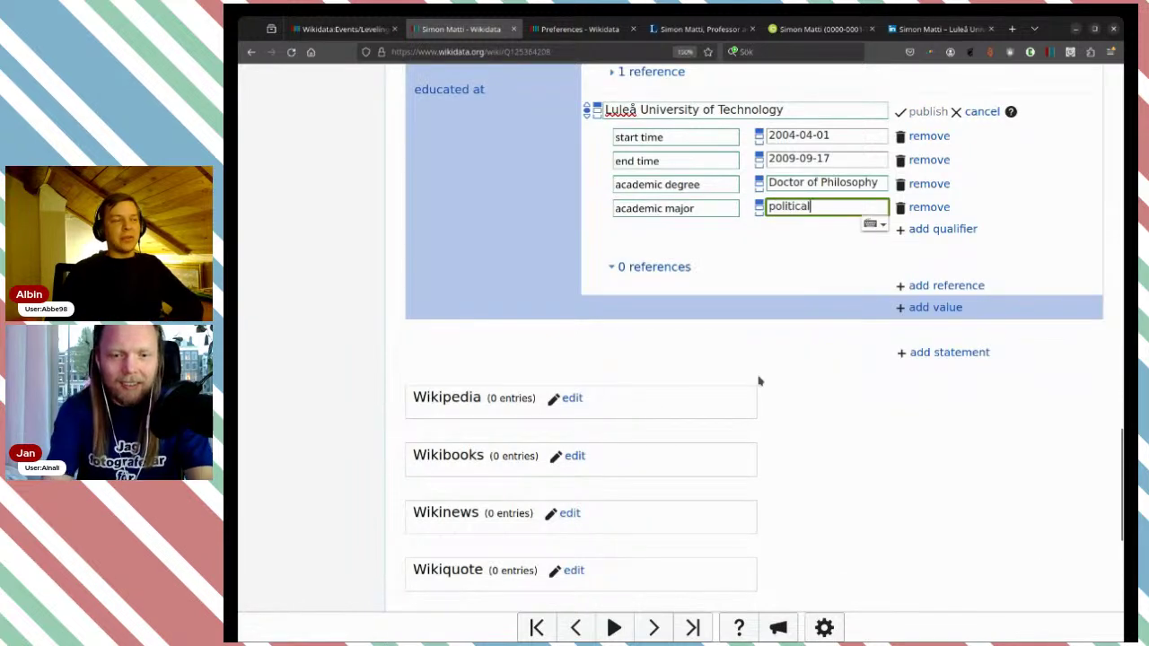
type(" sc")
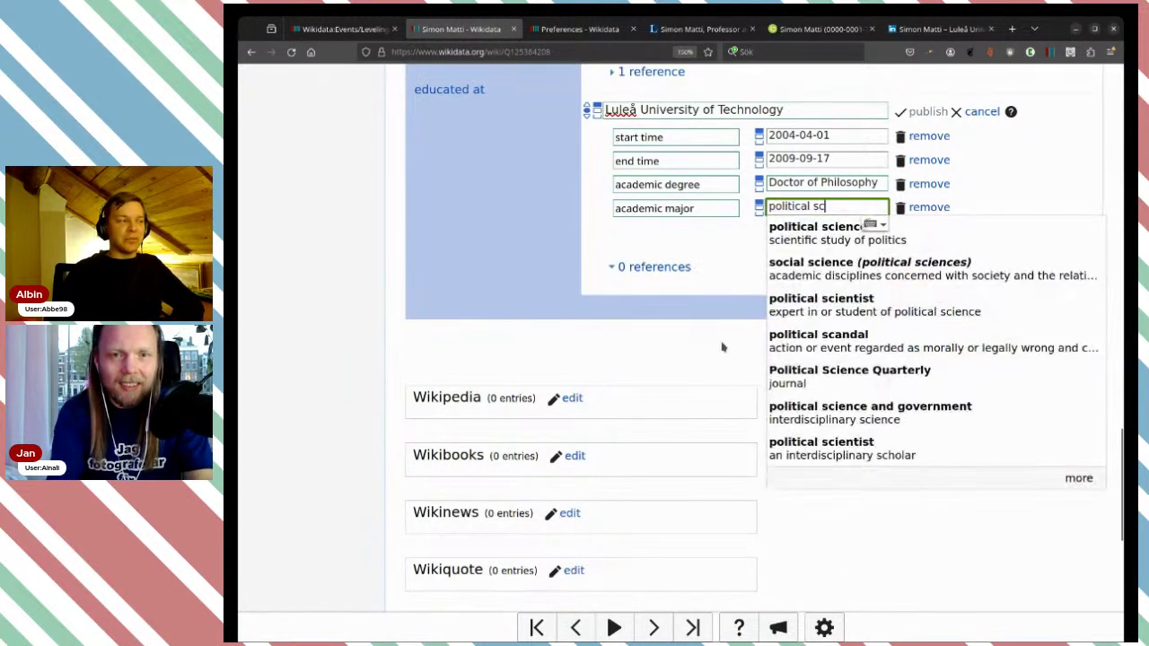
left_click(793, 232)
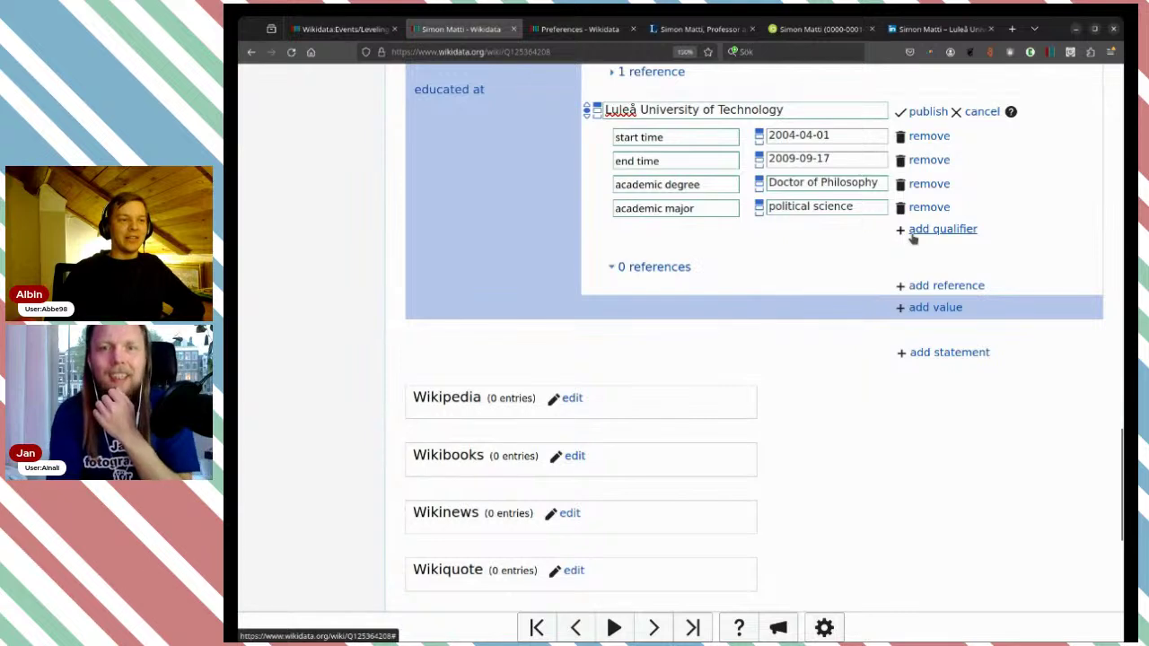
- Examine the full details of the doctoral education entry in the ORCID record, and return to the Wikidata item
left_click(819, 31)
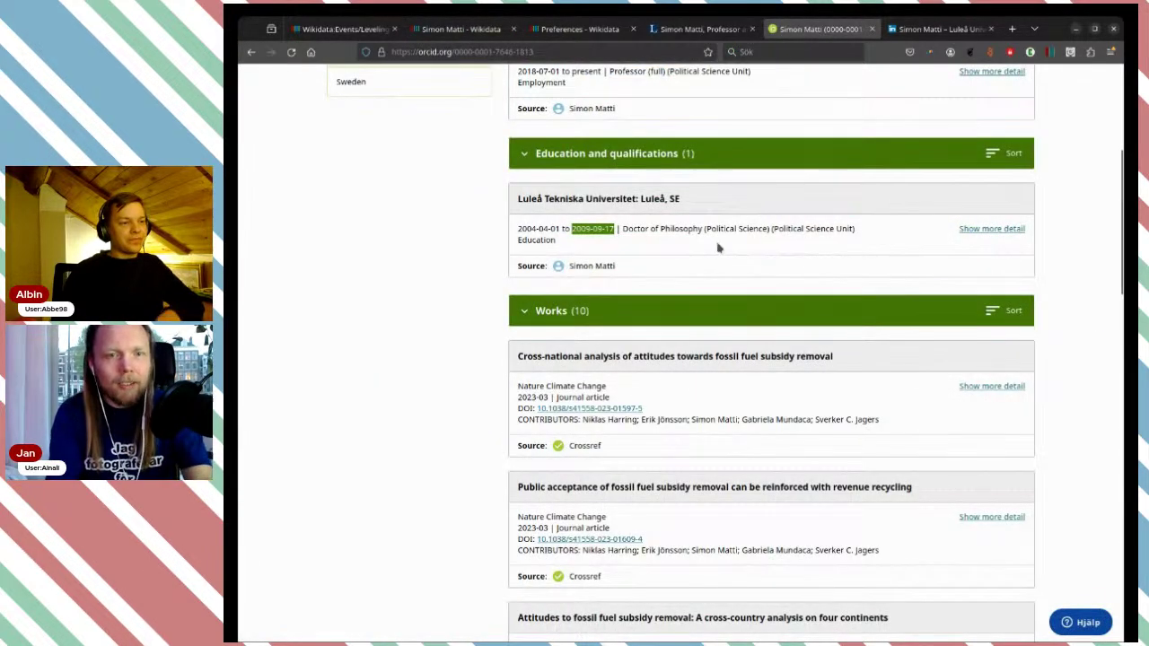
left_click(991, 229)
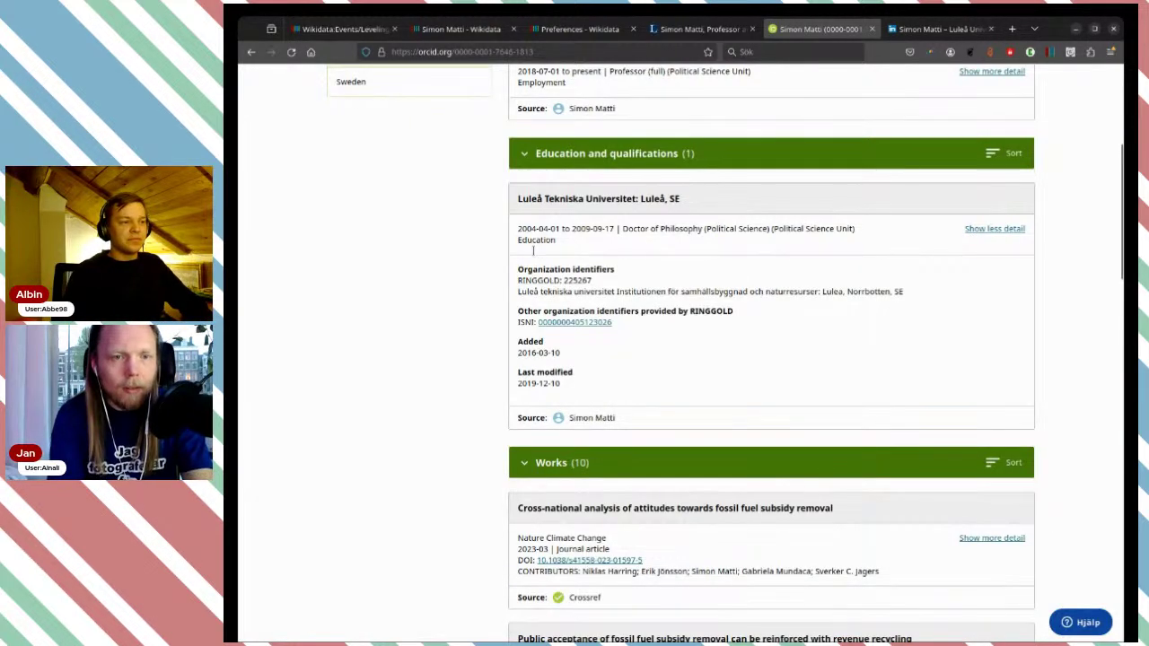
left_click(467, 30)
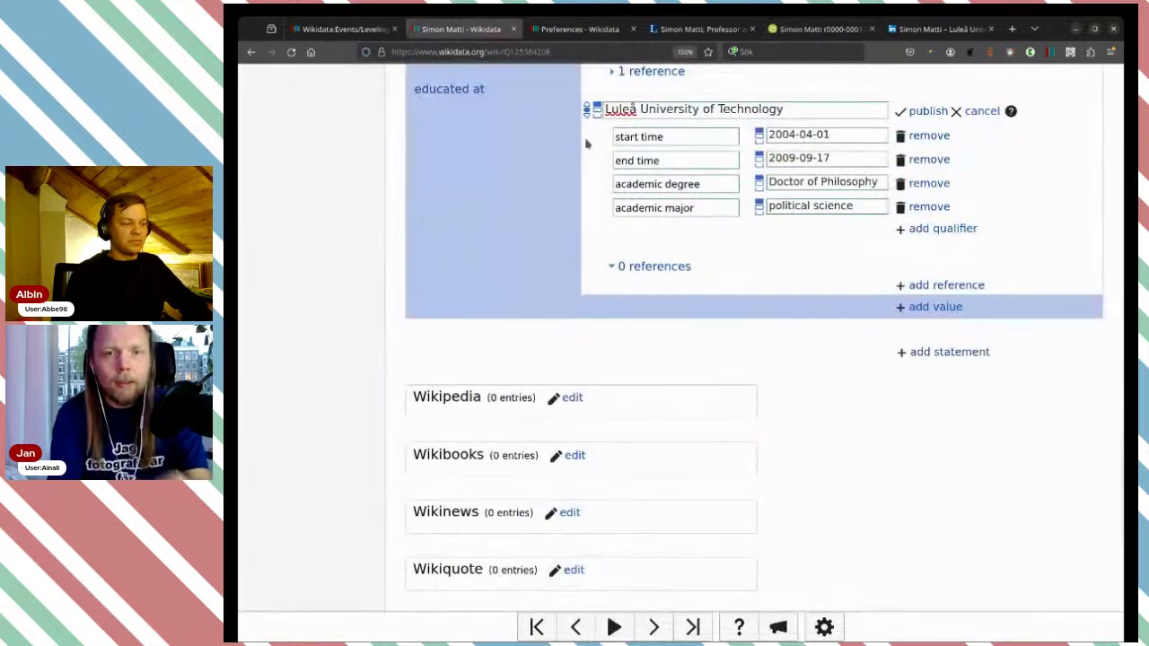
- Add a reference to the second education value with the property "ORCID iD" and the identifier copied from the ORCID page address
left_click(937, 287)
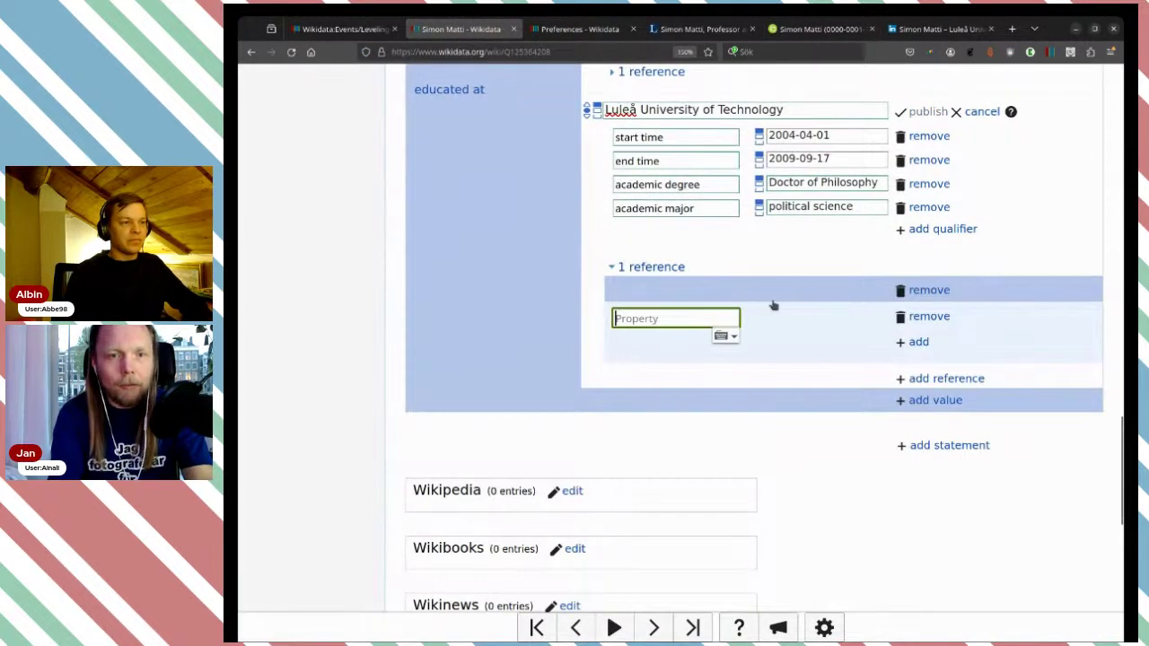
type("or")
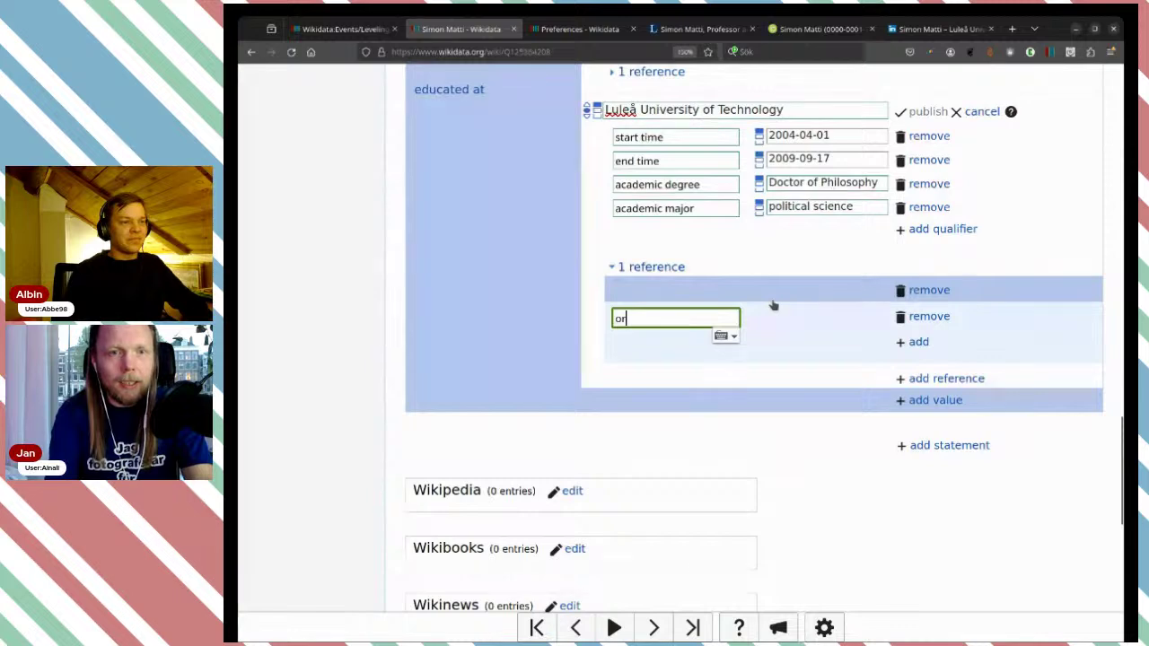
type("c")
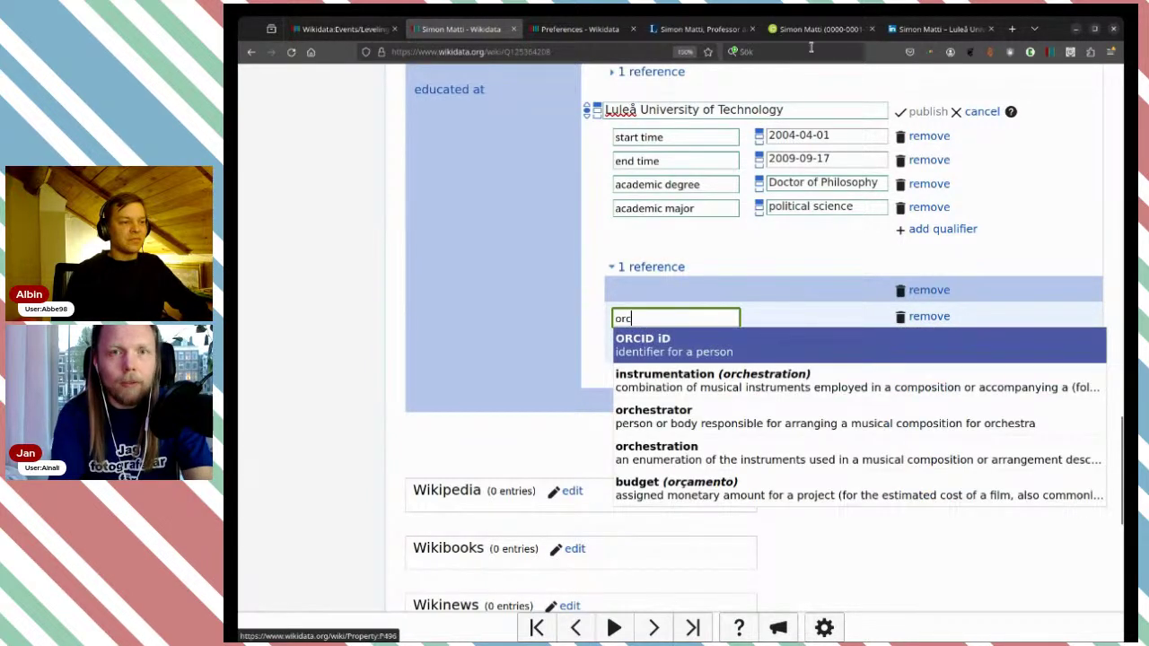
key("Return")
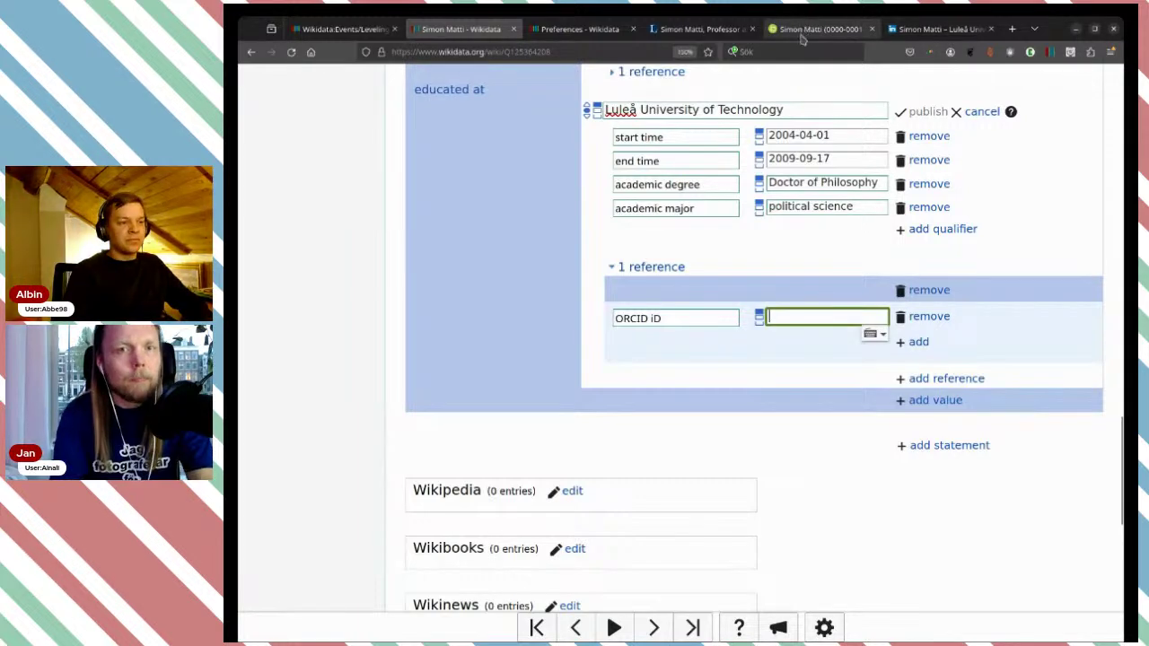
left_click(805, 29)
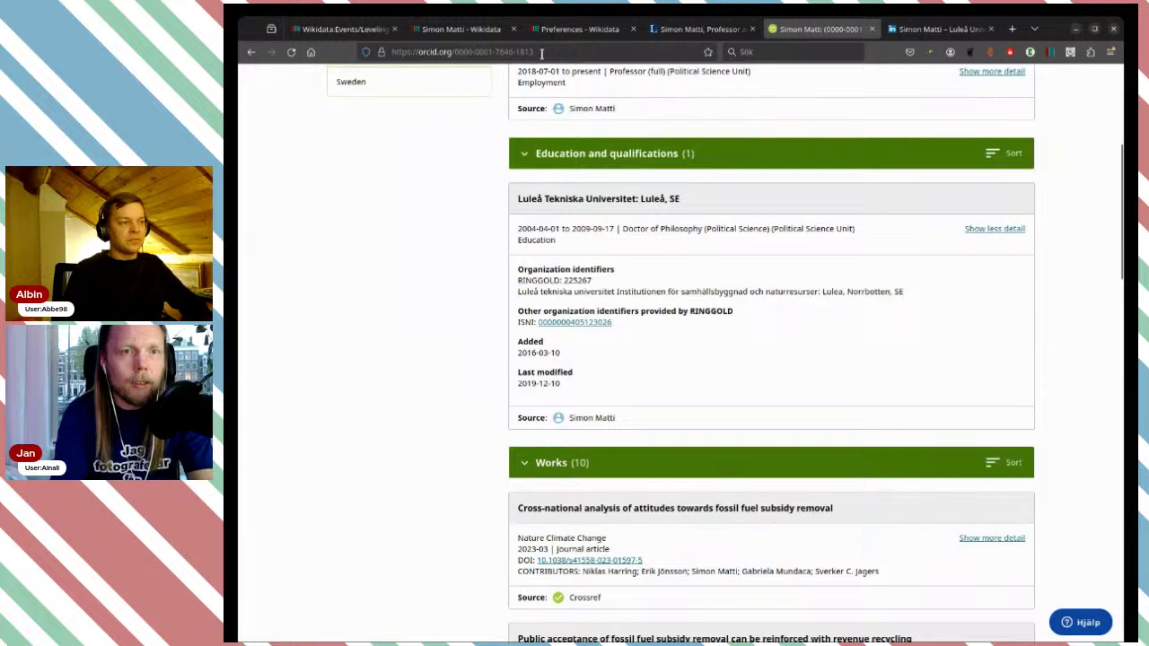
double_click(454, 54)
left_click_drag(458, 52, 452, 52)
key("ctrl+c")
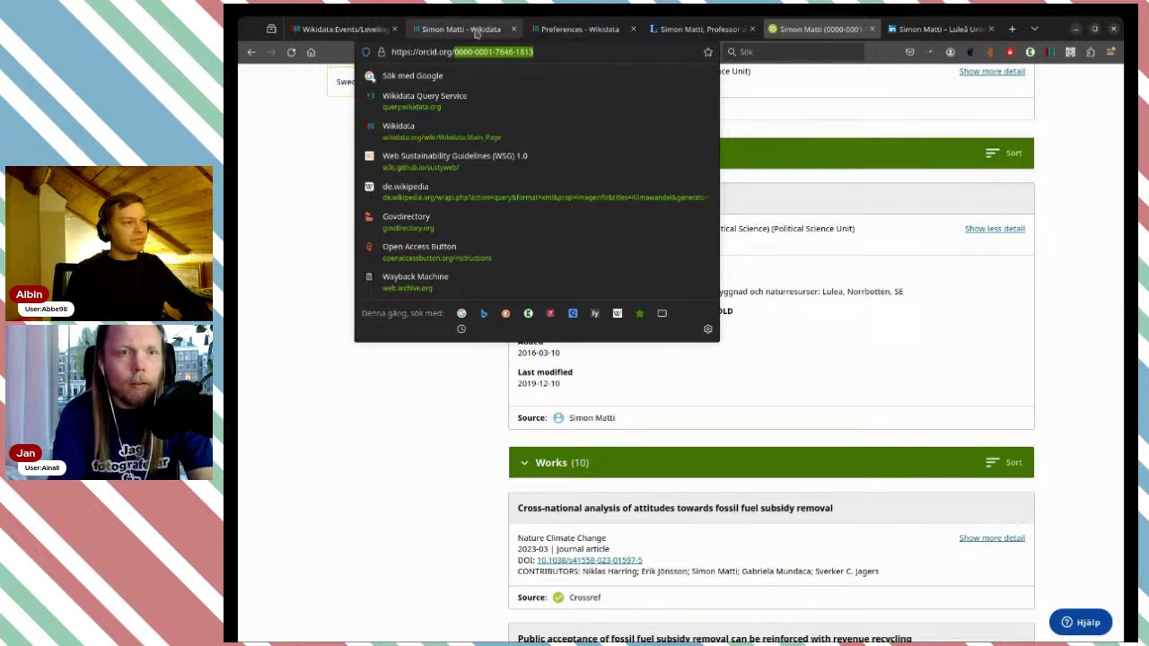
left_click(462, 28)
key("ctrl+v")
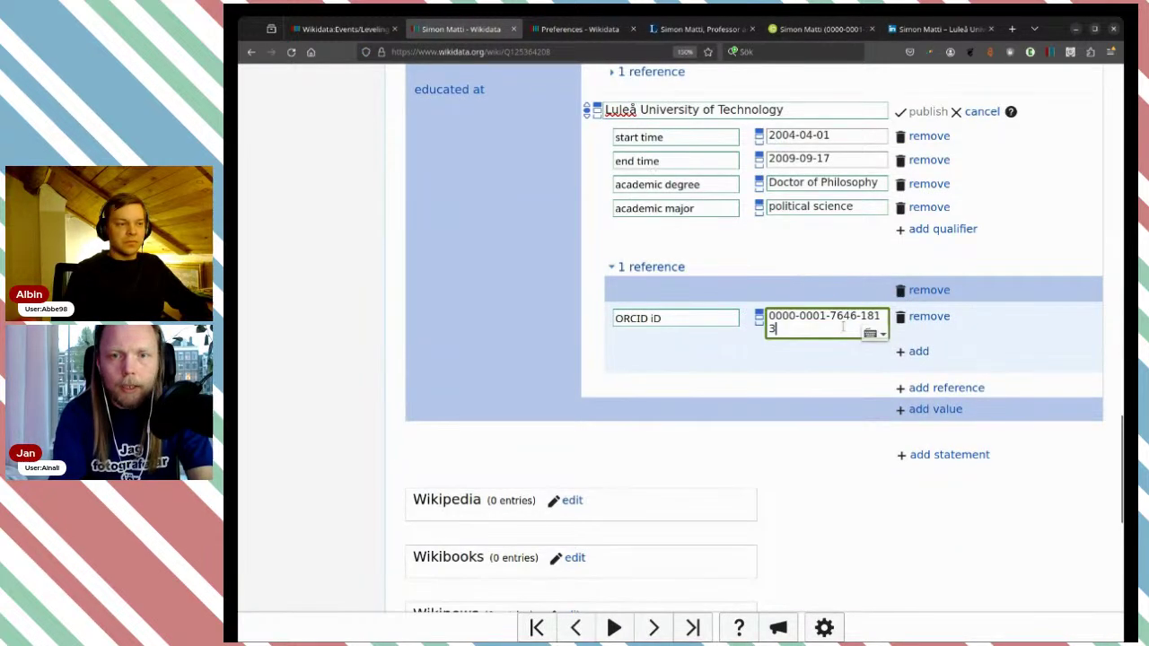
- Add a "retrieved" date of 2024-04-06 to the ORCID reference and publish the second education value
left_click(914, 351)
type("ret")
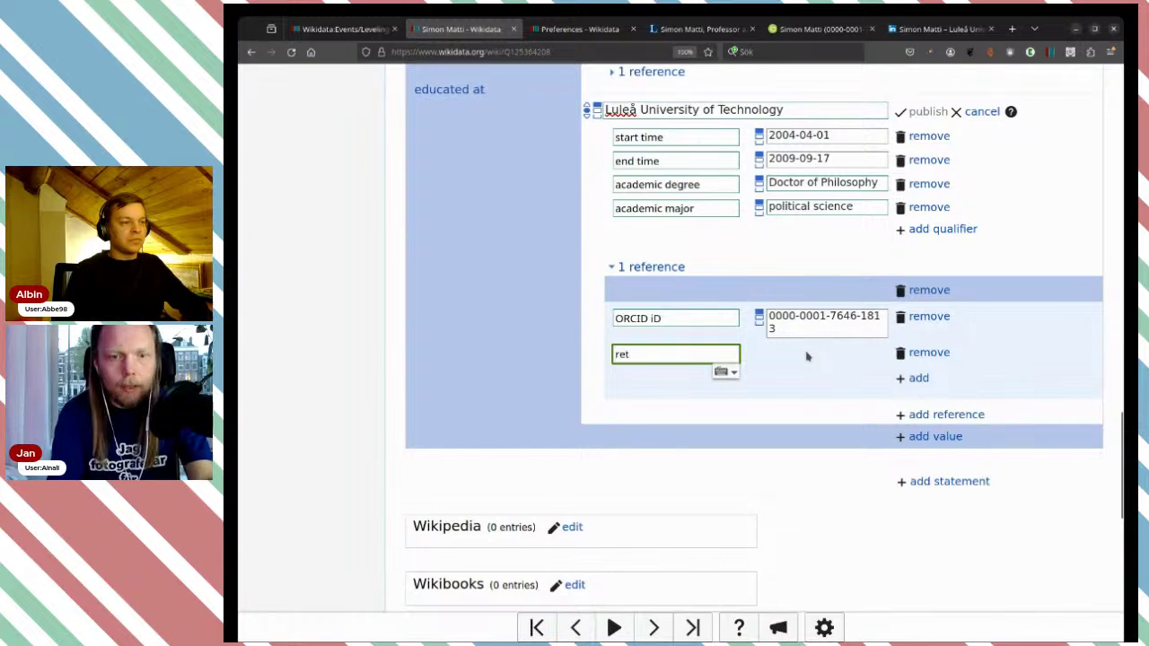
left_click(669, 378)
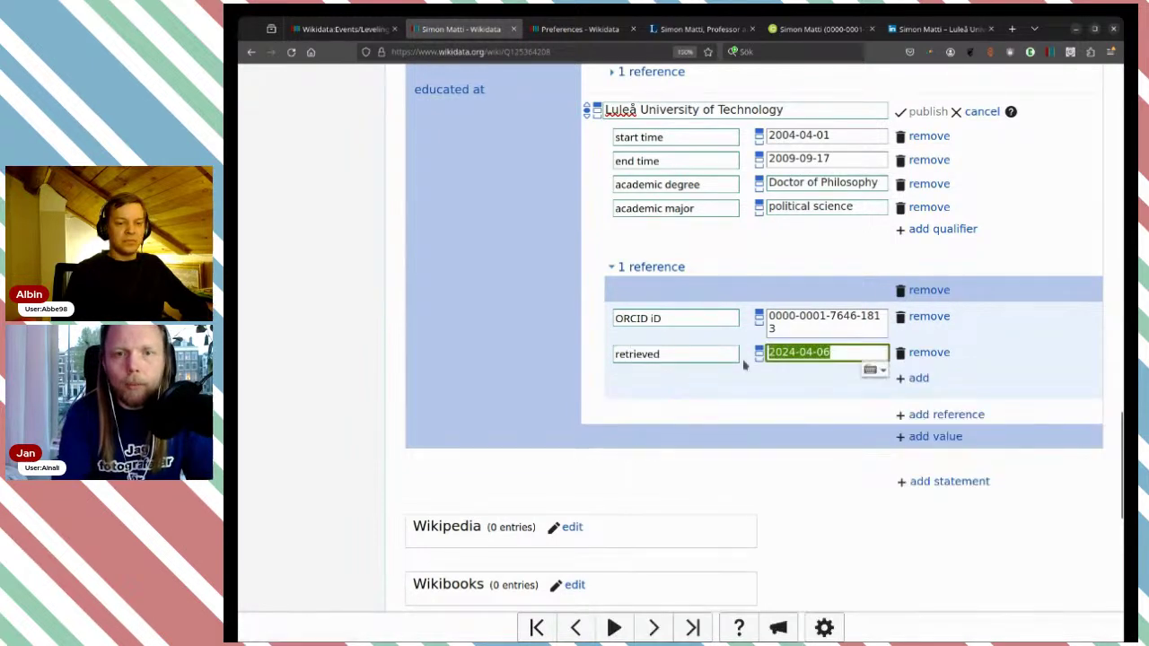
left_click(927, 111)
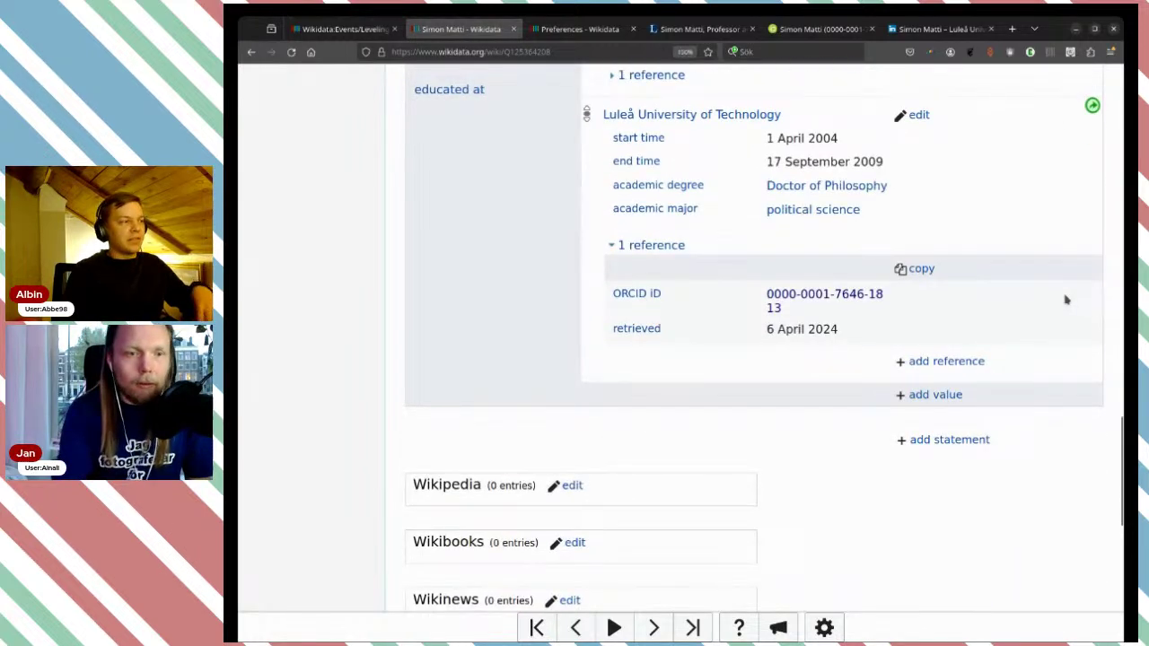
- Reload the author's item and review its education statements and the Identifiers section
scroll(1066, 300, "up", 5)
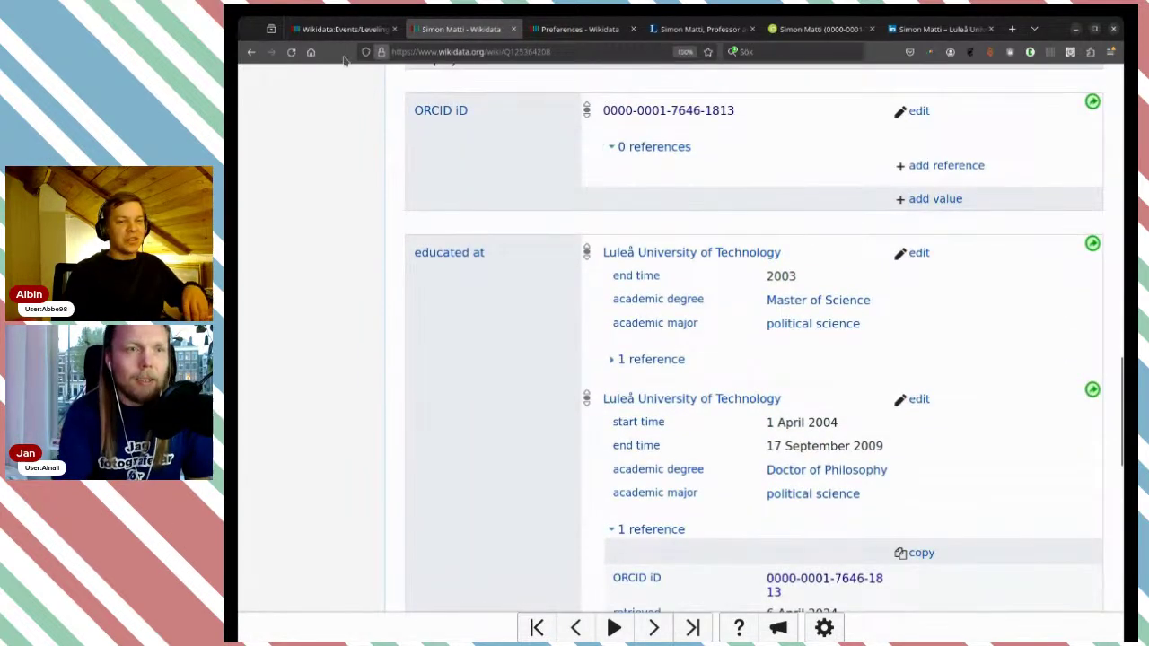
left_click(291, 51)
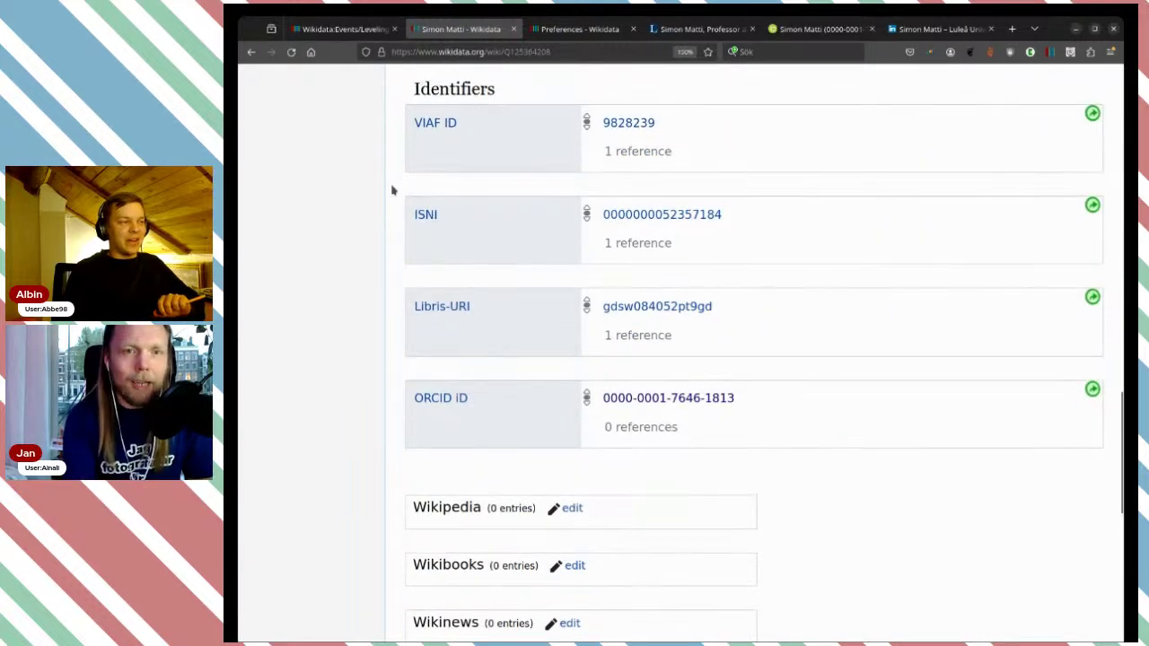
scroll(449, 195, "down", 5)
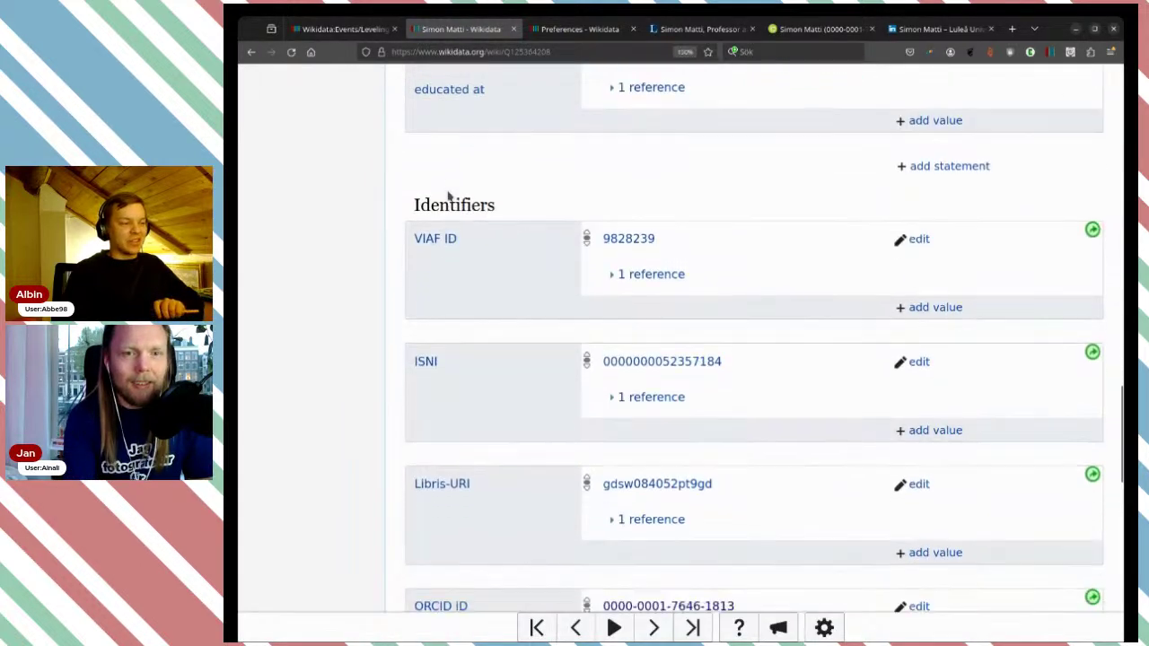
scroll(449, 195, "down", 1)
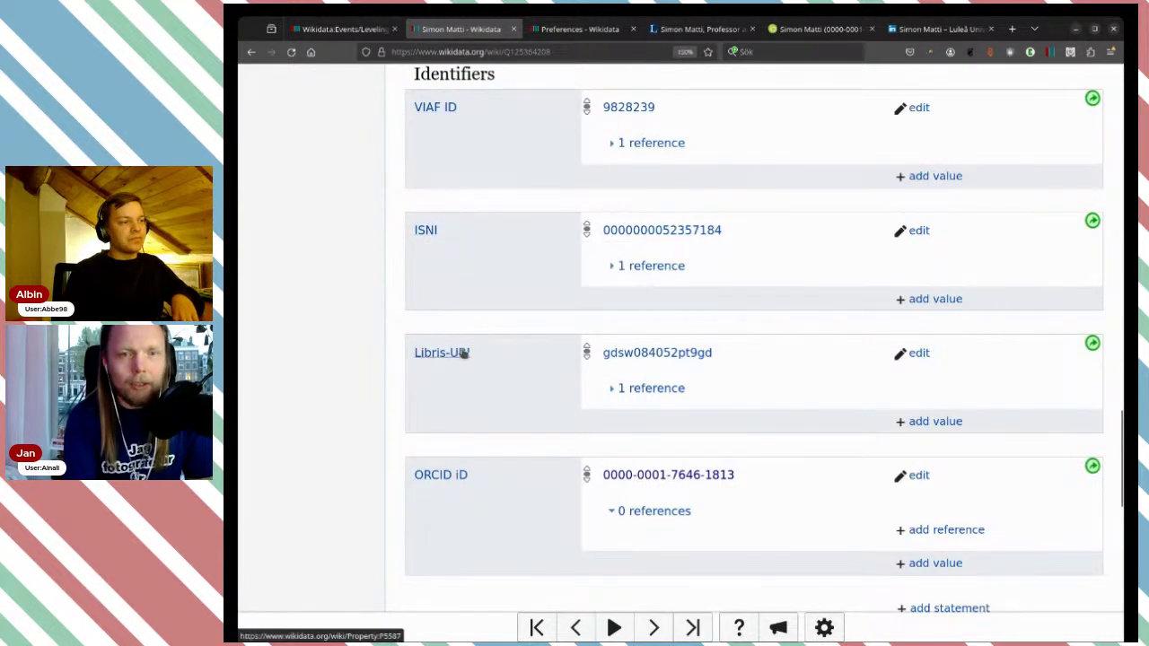
scroll(561, 492, "down", 1)
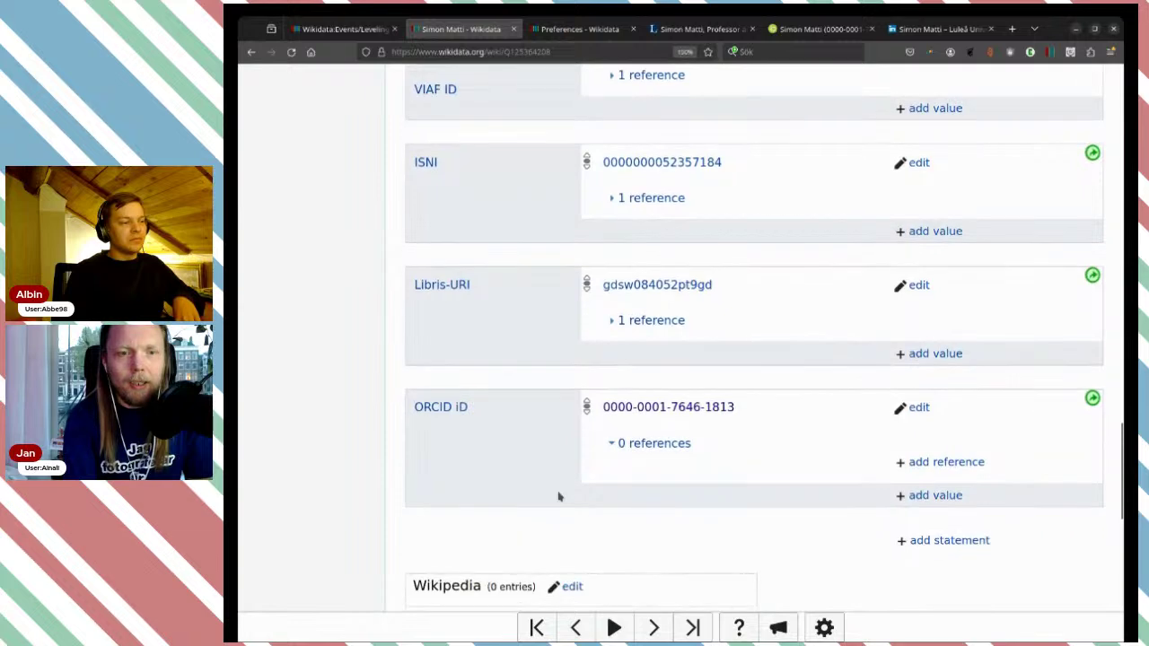
scroll(559, 495, "up", 6)
scroll(558, 496, "up", 12)
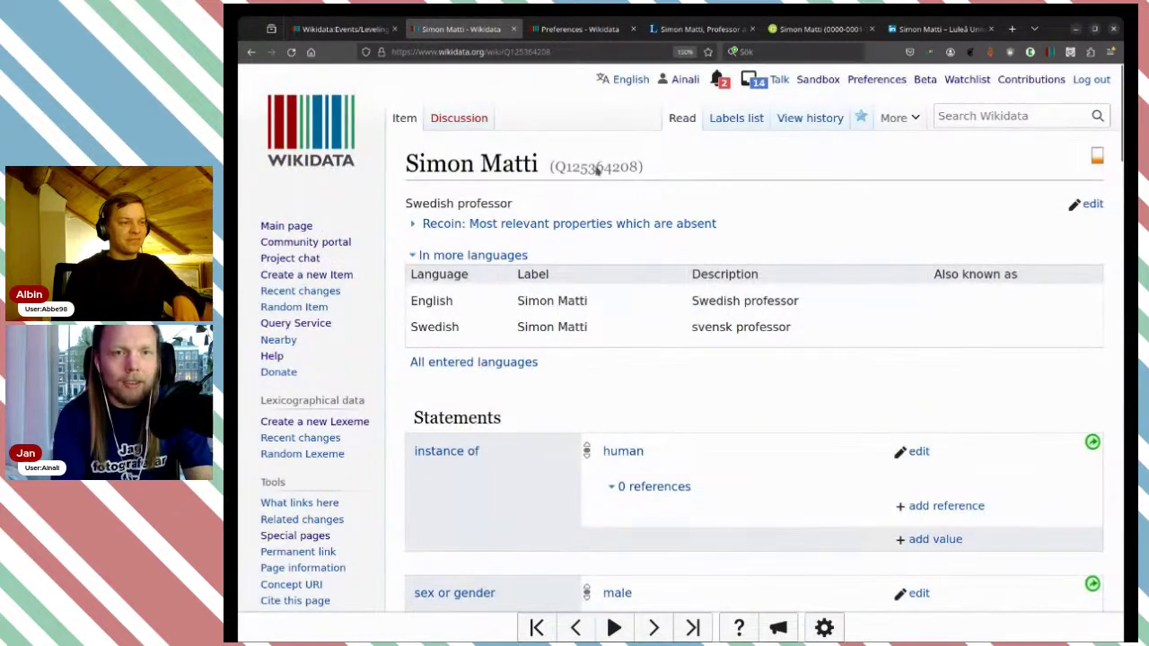
- Copy the author item's Q identifier and return to the book edition item's author and "author name string" statements
double_click(594, 165)
key("ctrl+c")
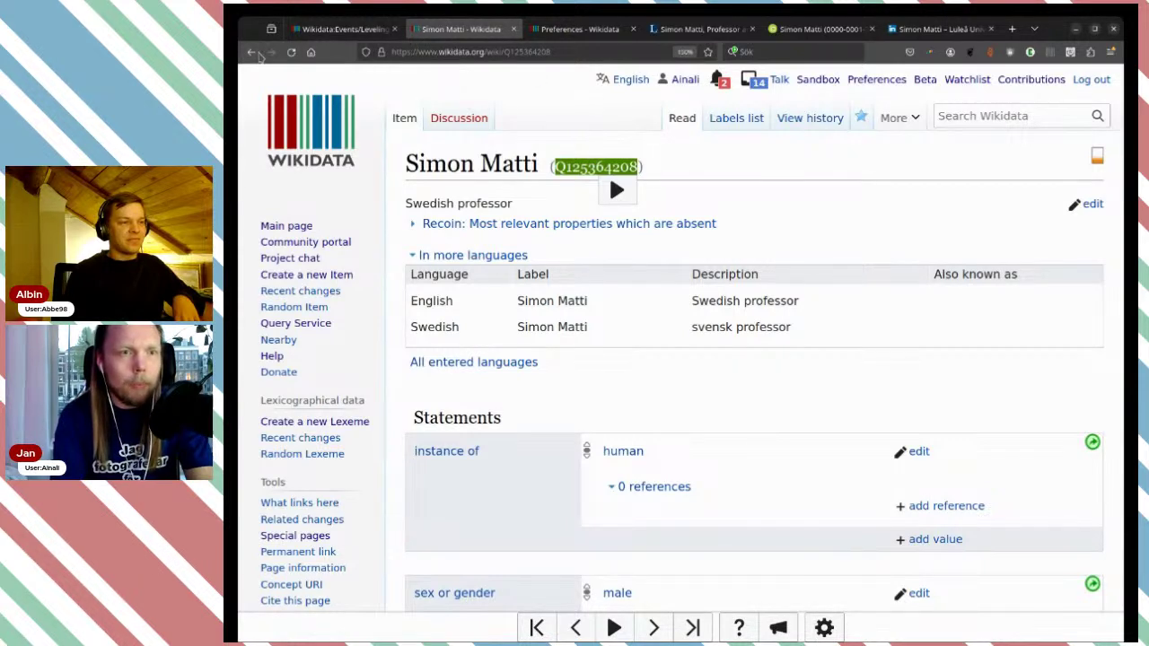
left_click(252, 52)
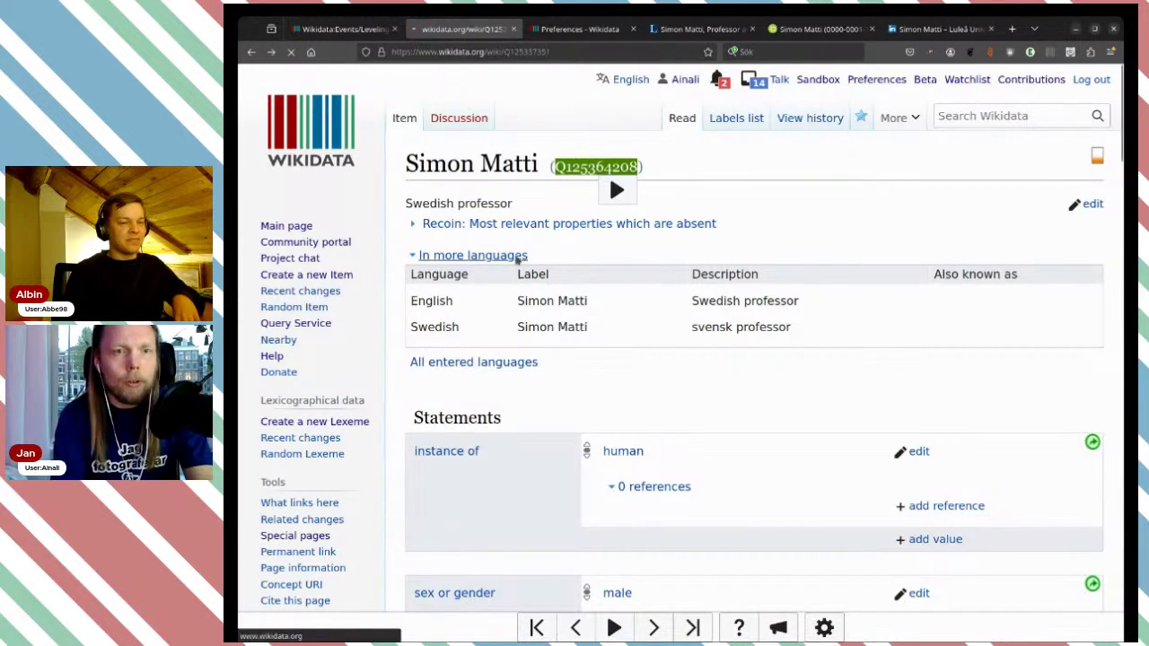
scroll(599, 374, "down", 5)
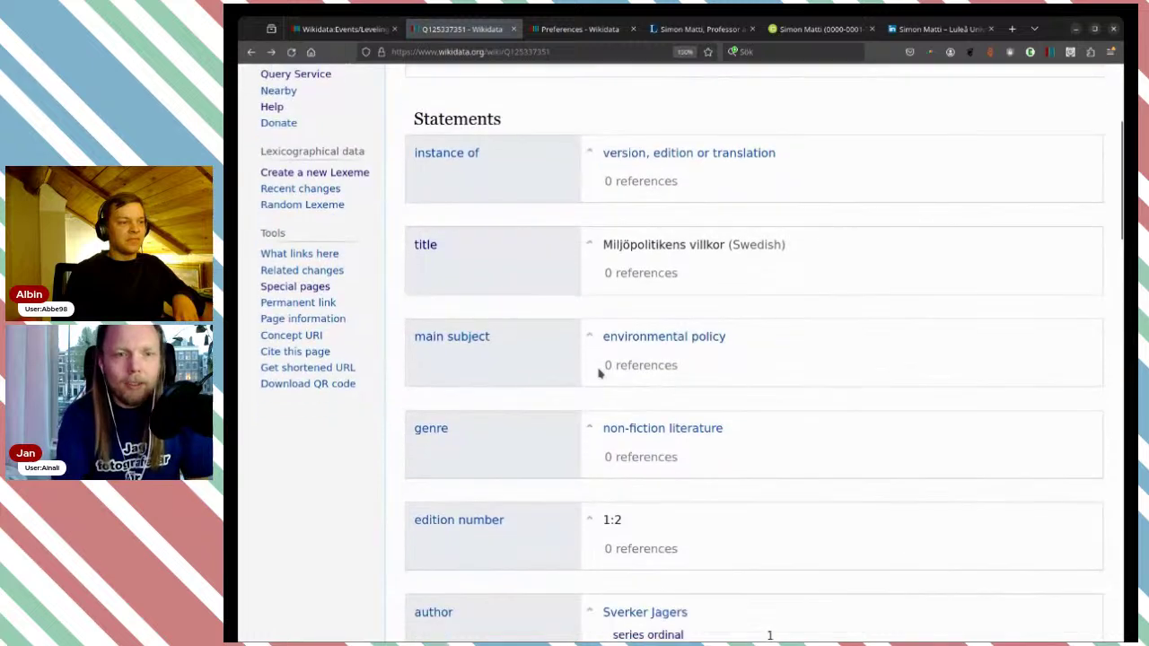
scroll(599, 373, "down", 5)
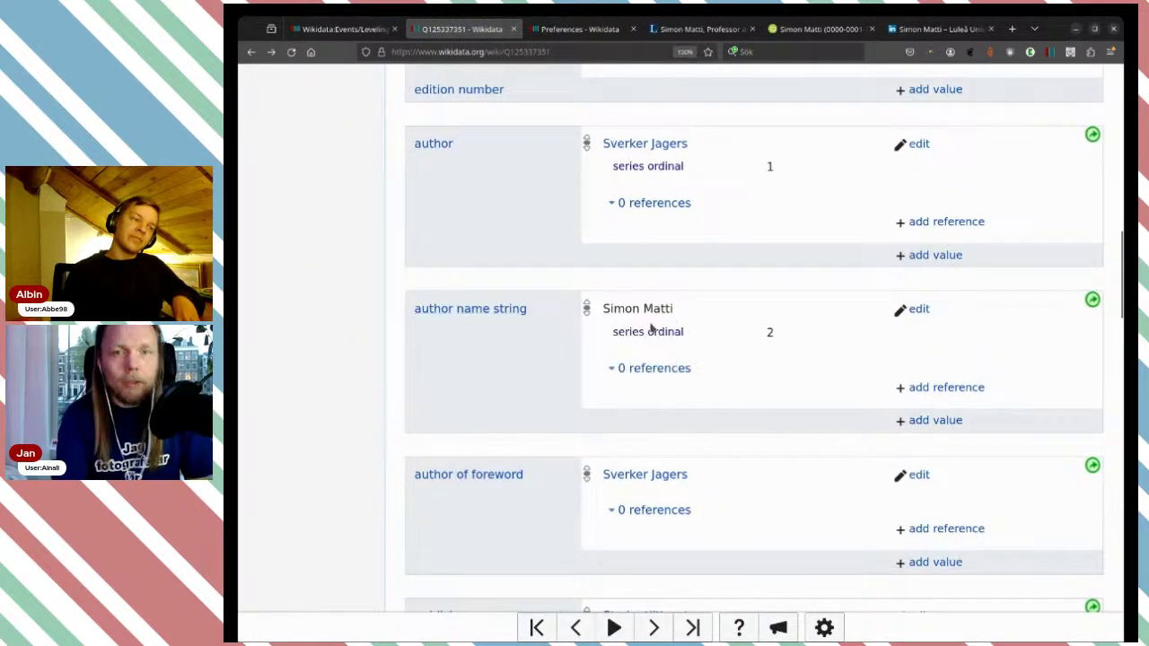
- Add a second author value using the copied Q identifier, qualify it with "series ordinal" 2, and publish it
left_click(921, 257)
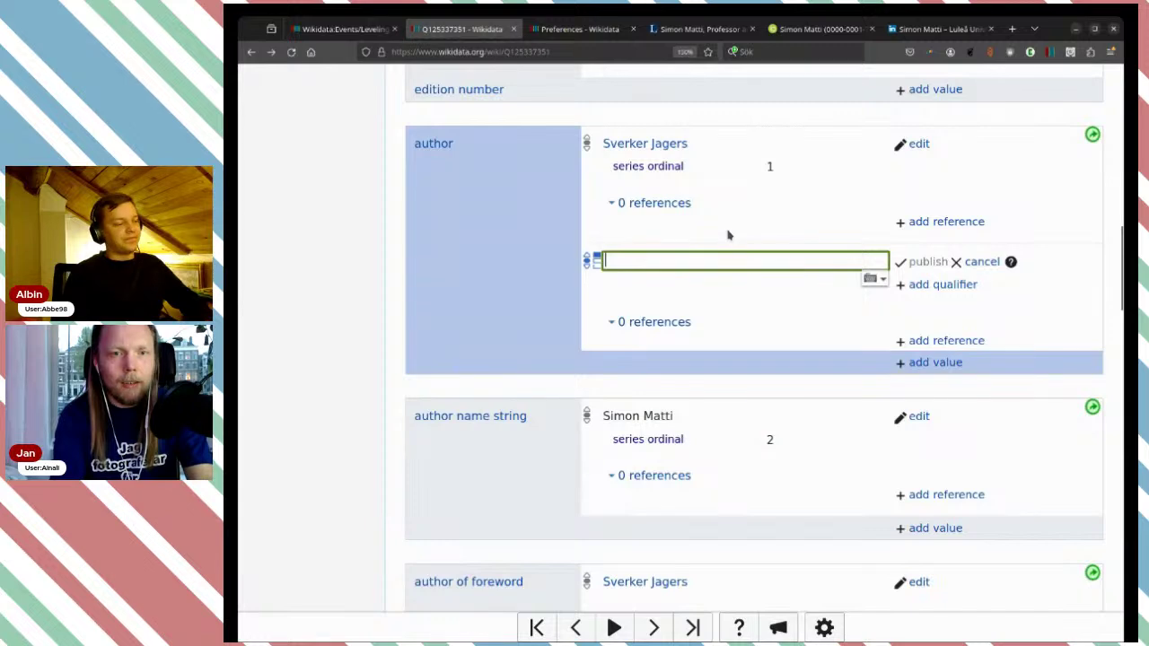
key("ctrl+v")
left_click(734, 295)
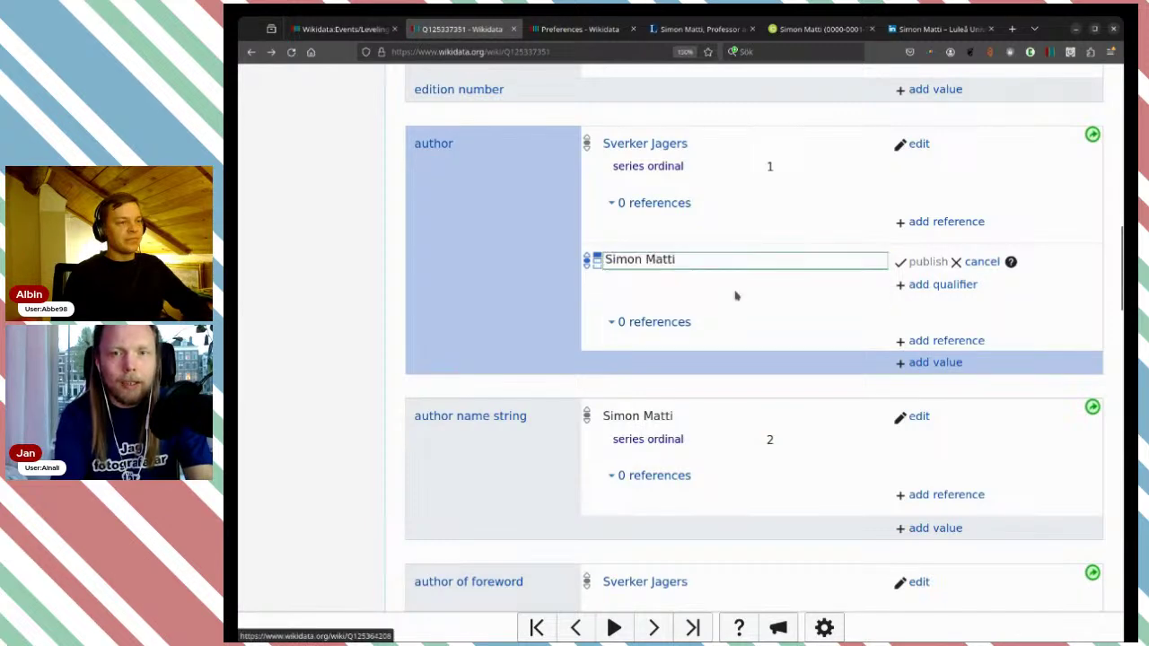
left_click(916, 287)
type("se")
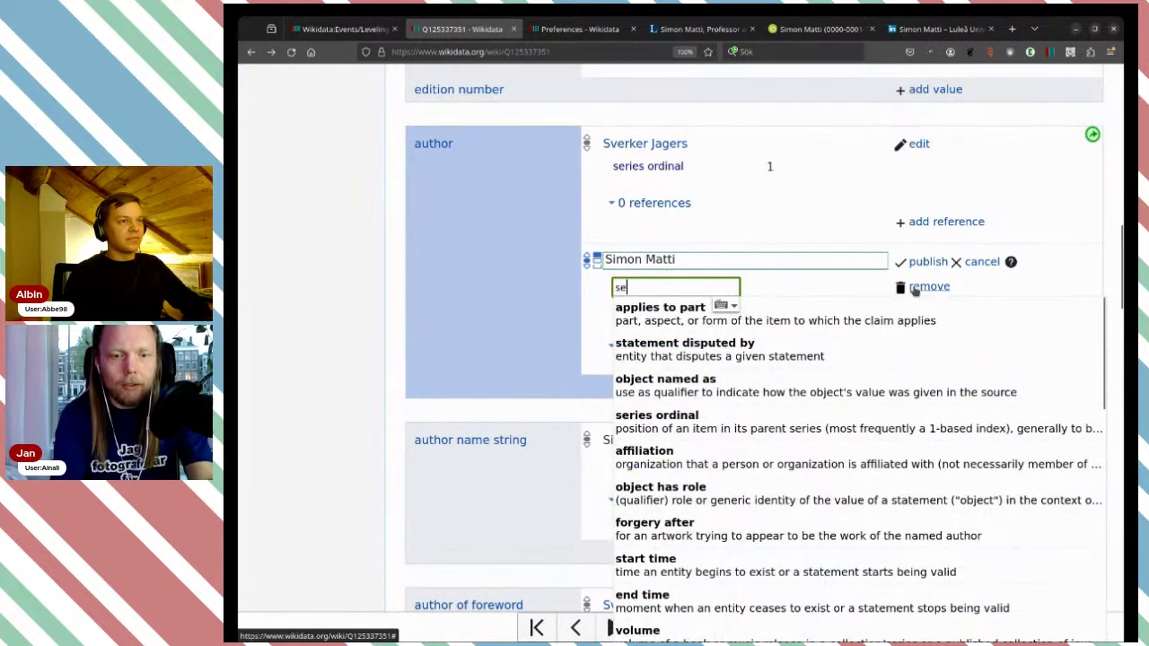
type("r")
key("Down")
key("Return")
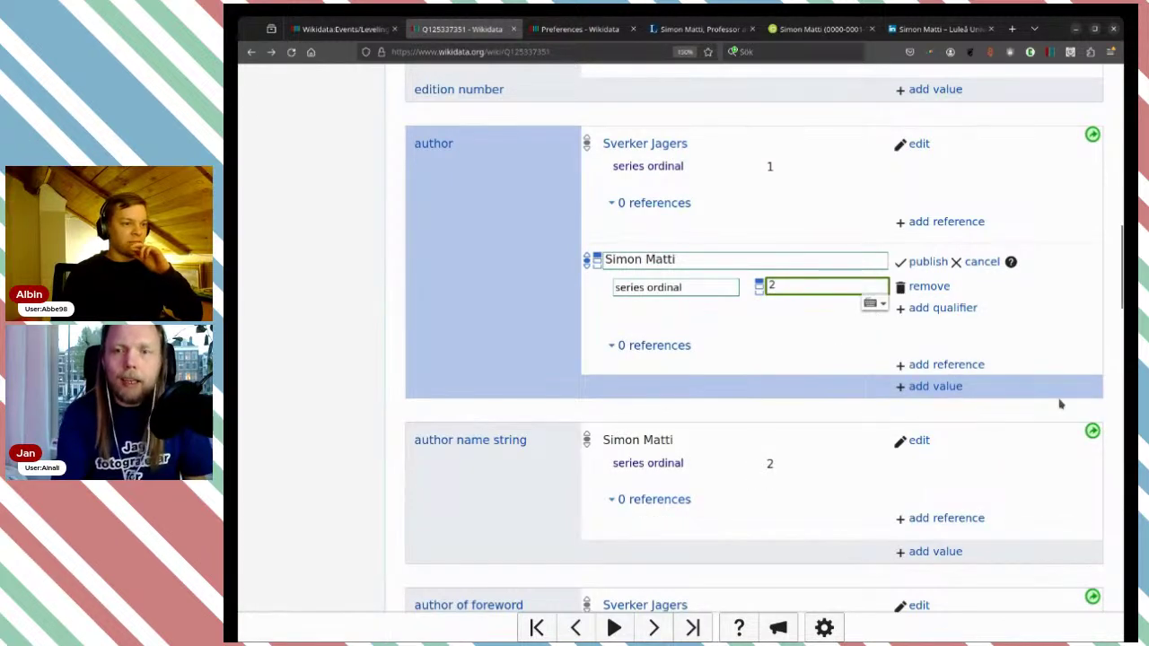
left_click(927, 262)
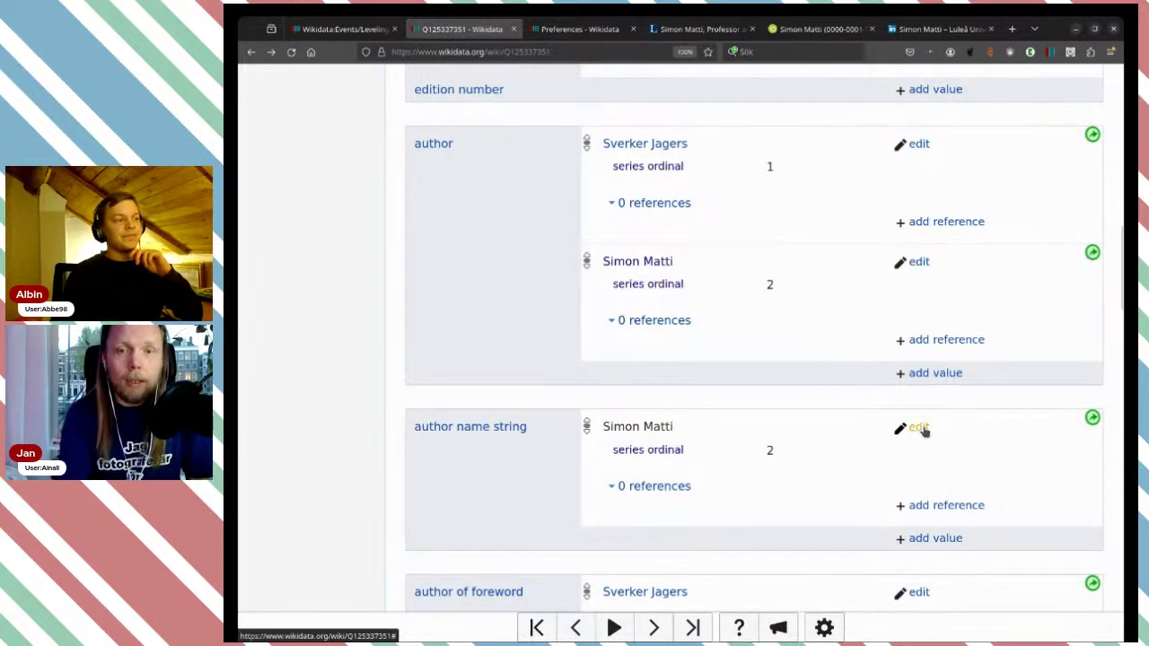
- Remove the redundant "author name string" statement from the book edition item
left_click(923, 431)
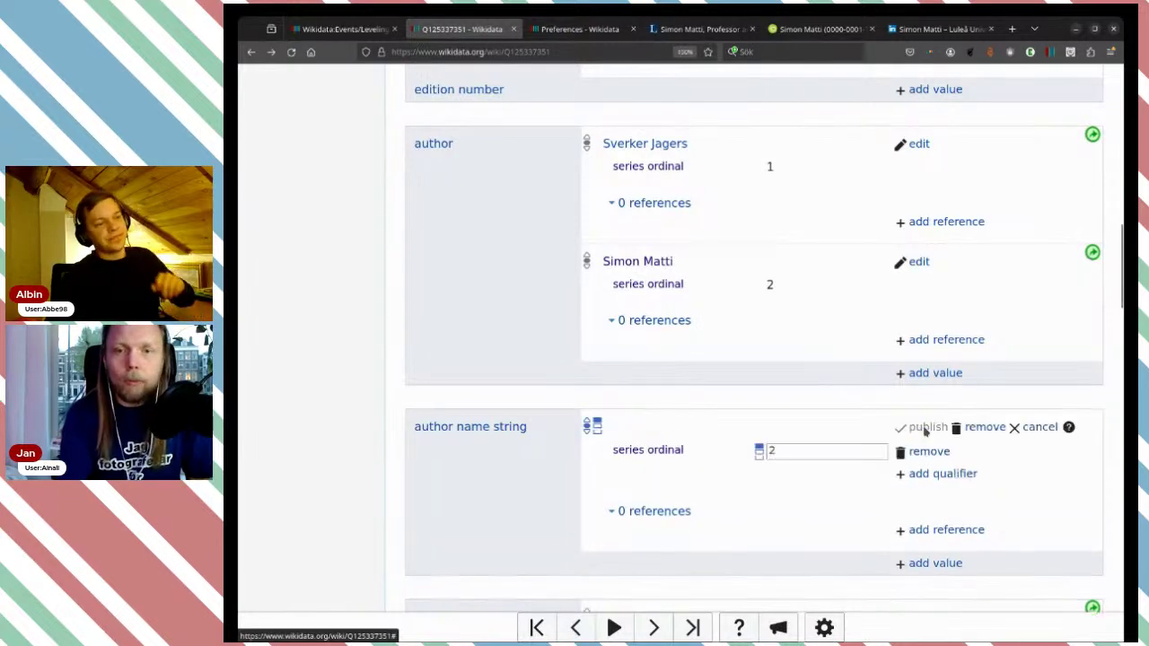
left_click(978, 429)
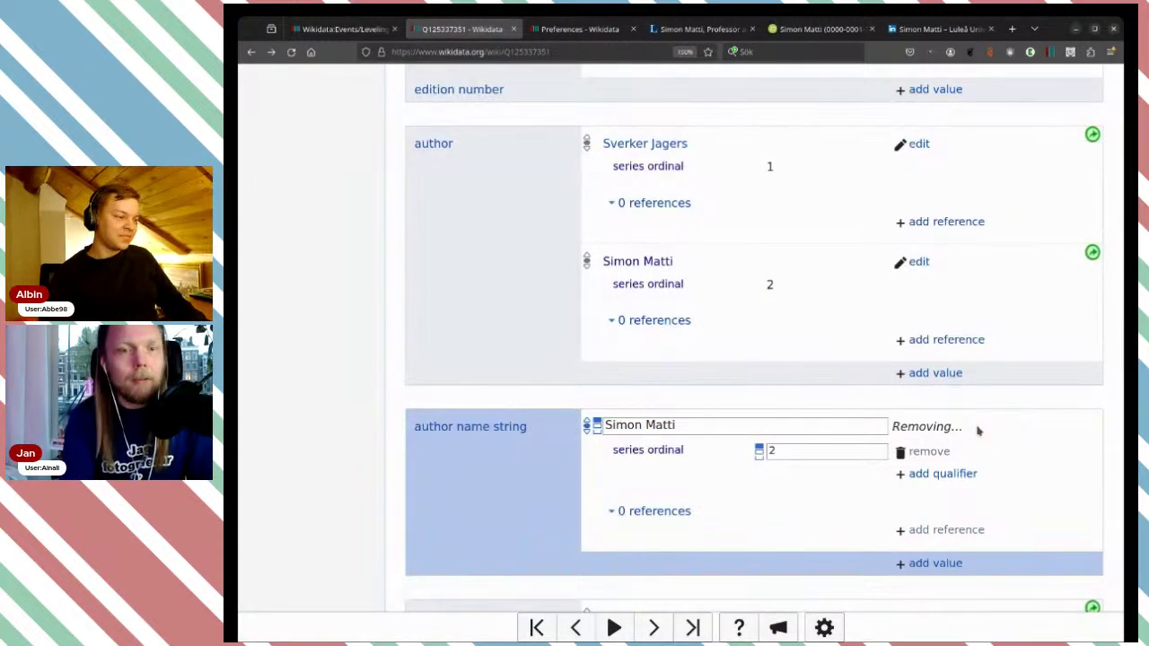
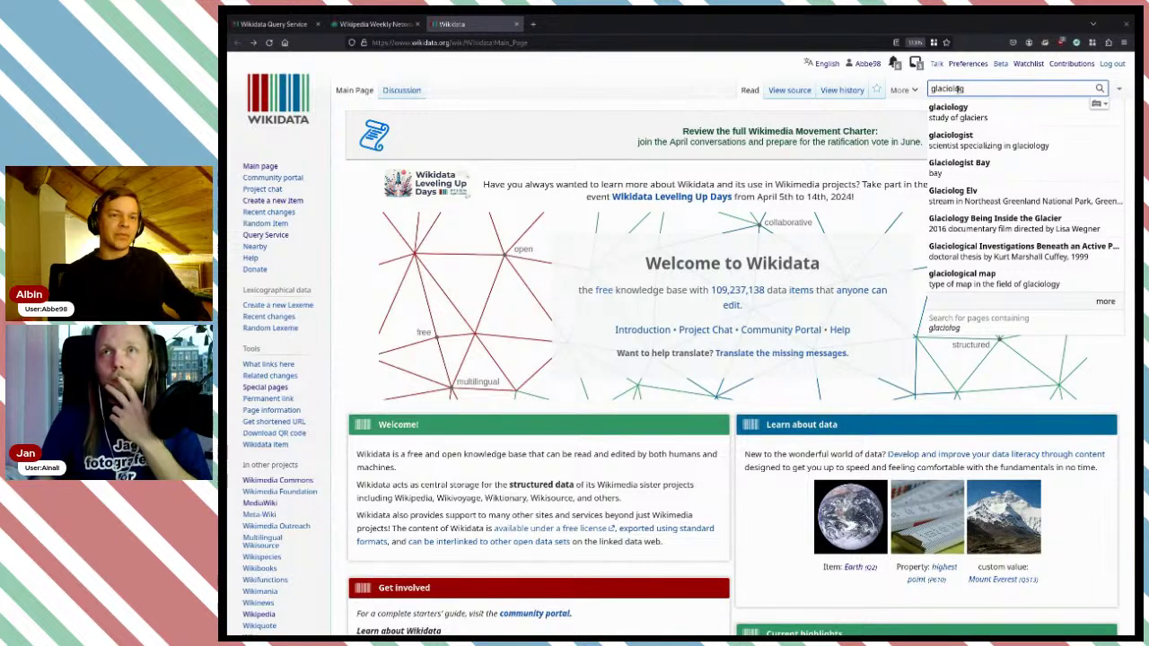
- Open the glaciologist item from the "glaciolog" search suggestions and review its labels, description and statements
key("Down")
key("Down")
key("Return")
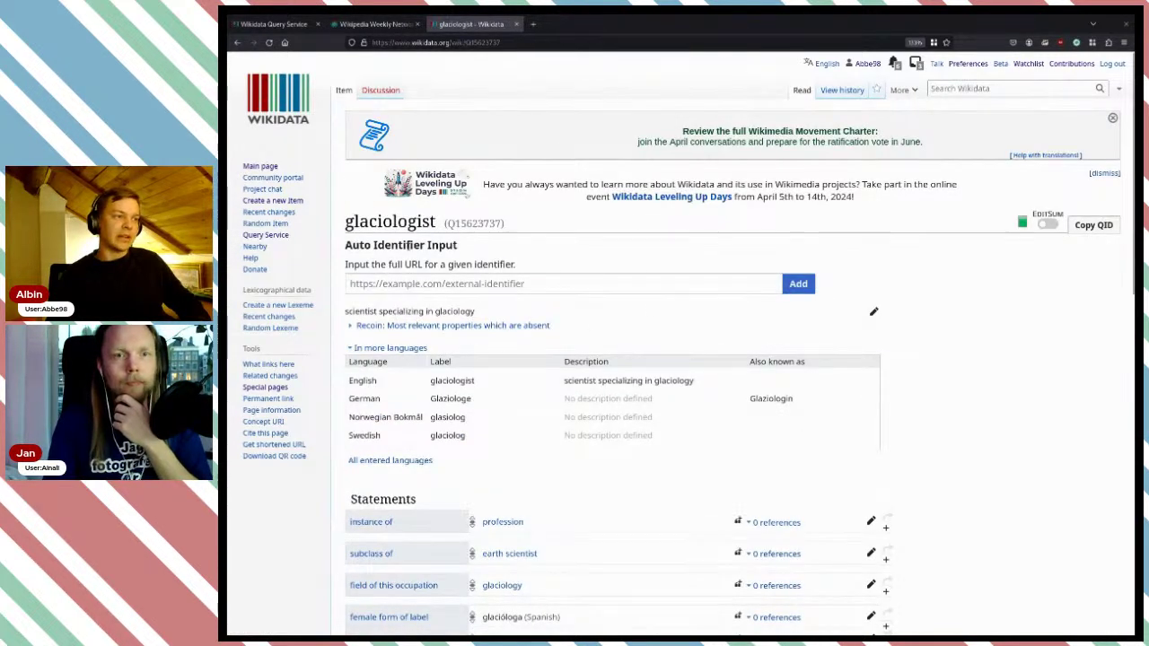
scroll(628, 285, "down", 3)
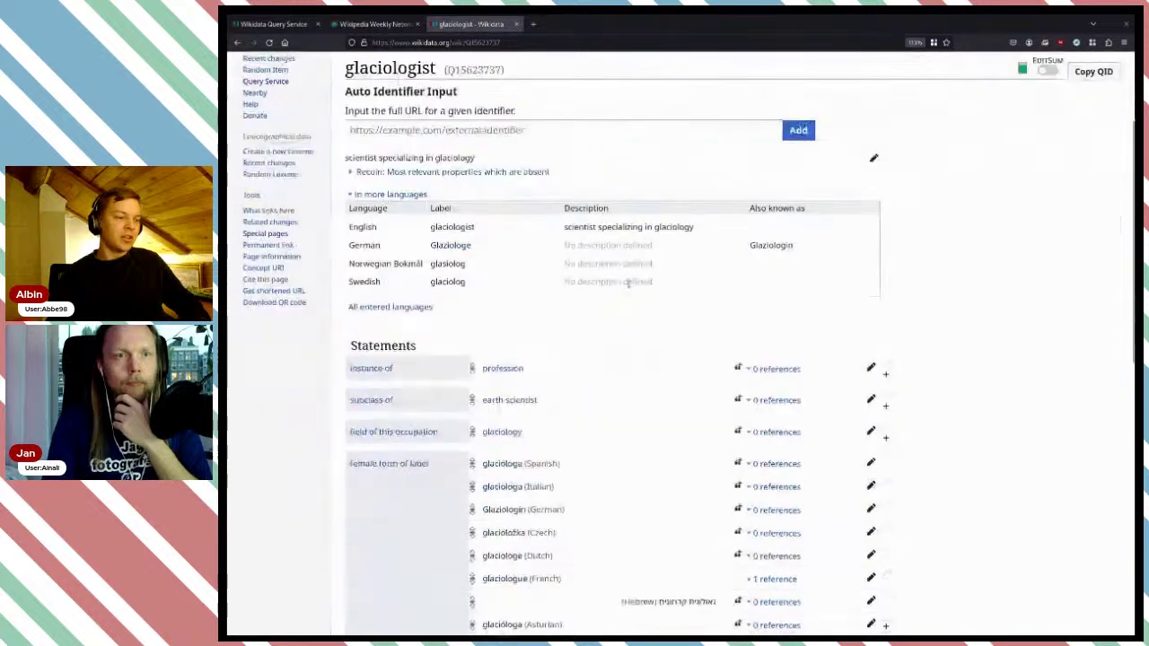
scroll(636, 289, "down", 3)
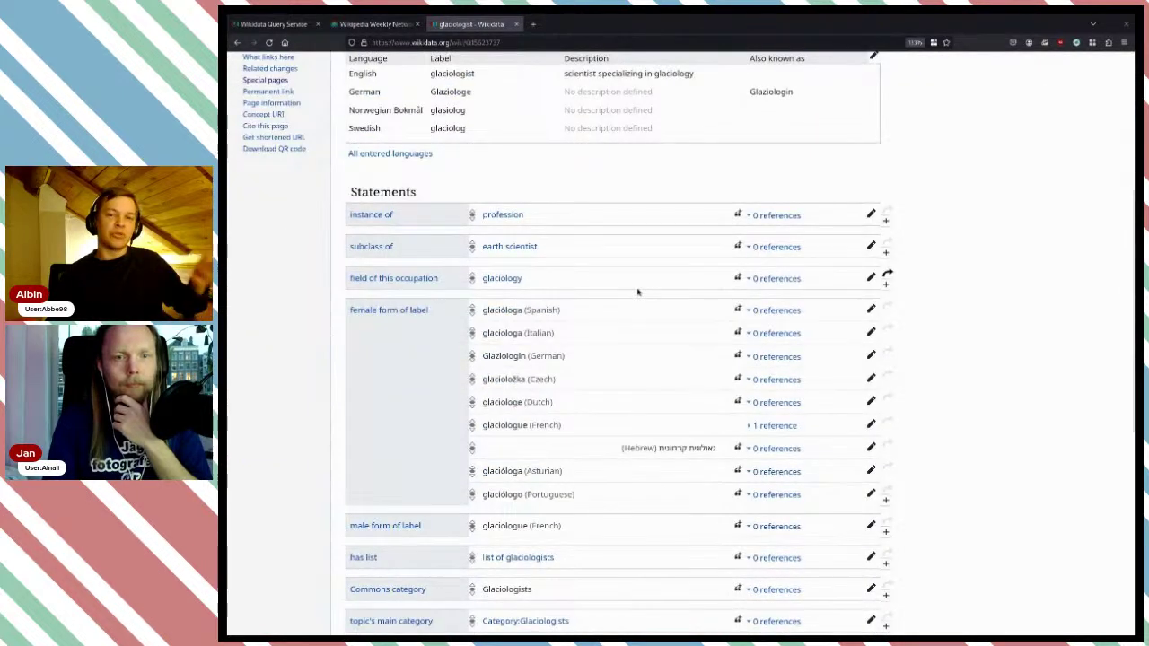
scroll(631, 286, "up", 1)
scroll(631, 285, "up", 2)
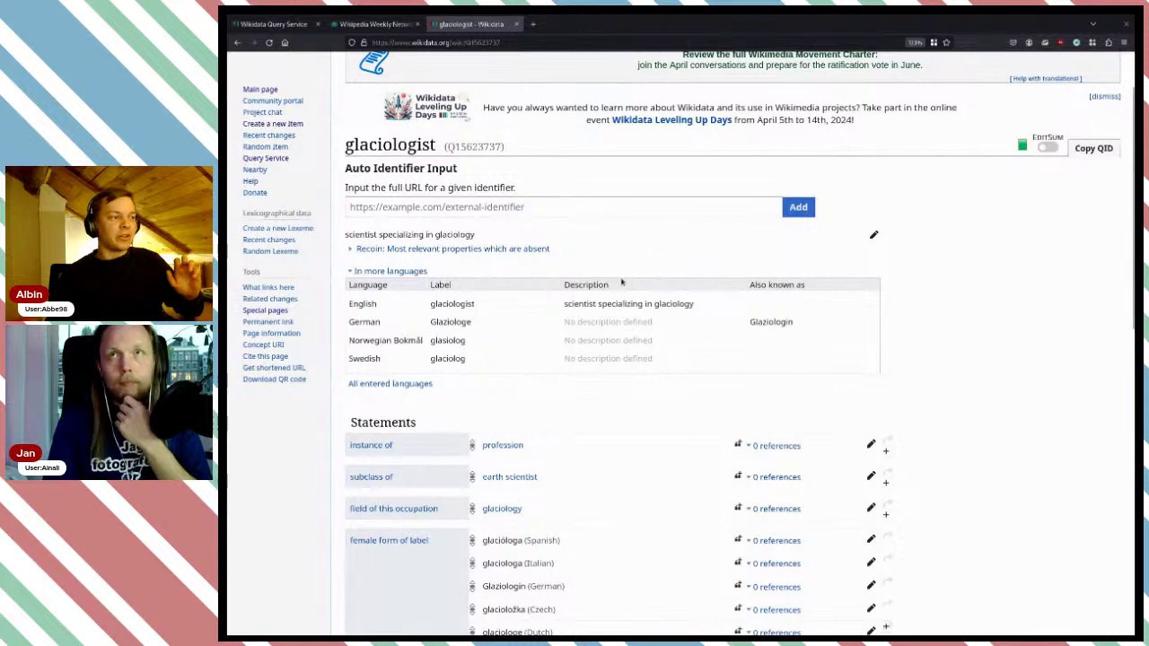
scroll(619, 343, "up", 1)
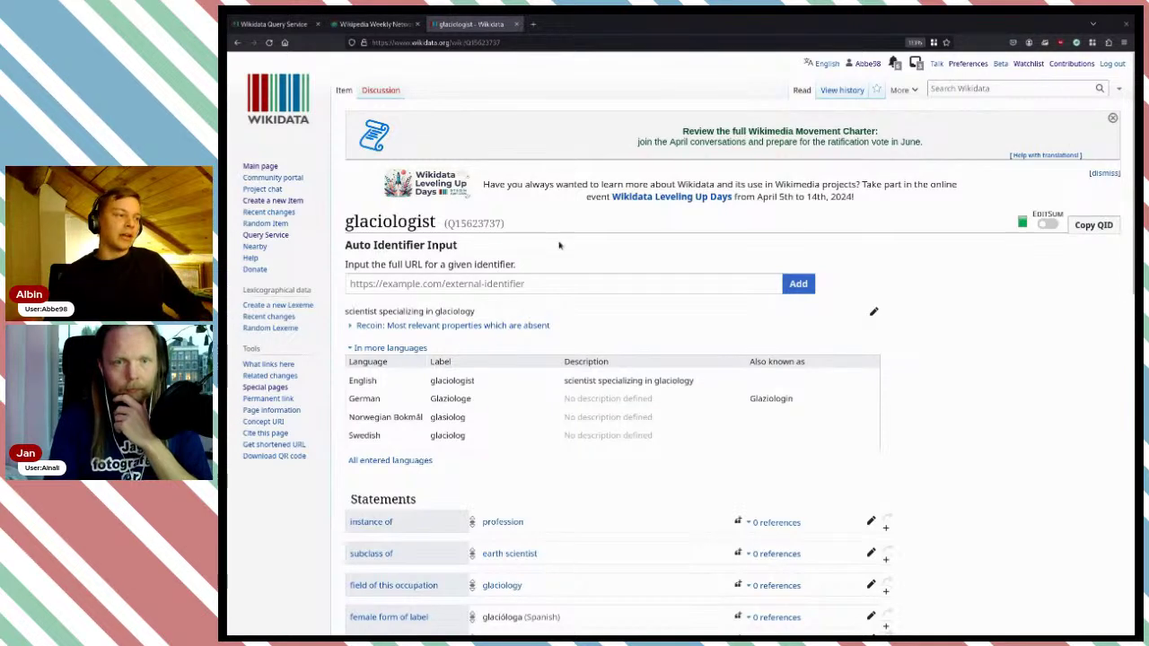
scroll(530, 249, "down", 2)
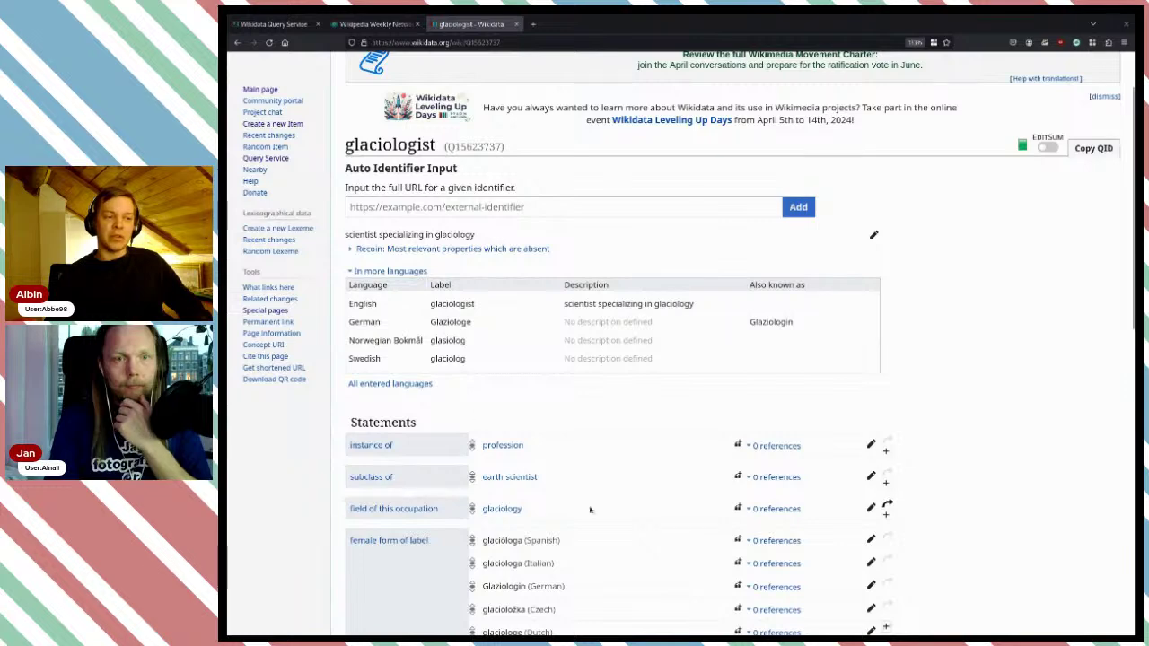
scroll(525, 431, "up", 2)
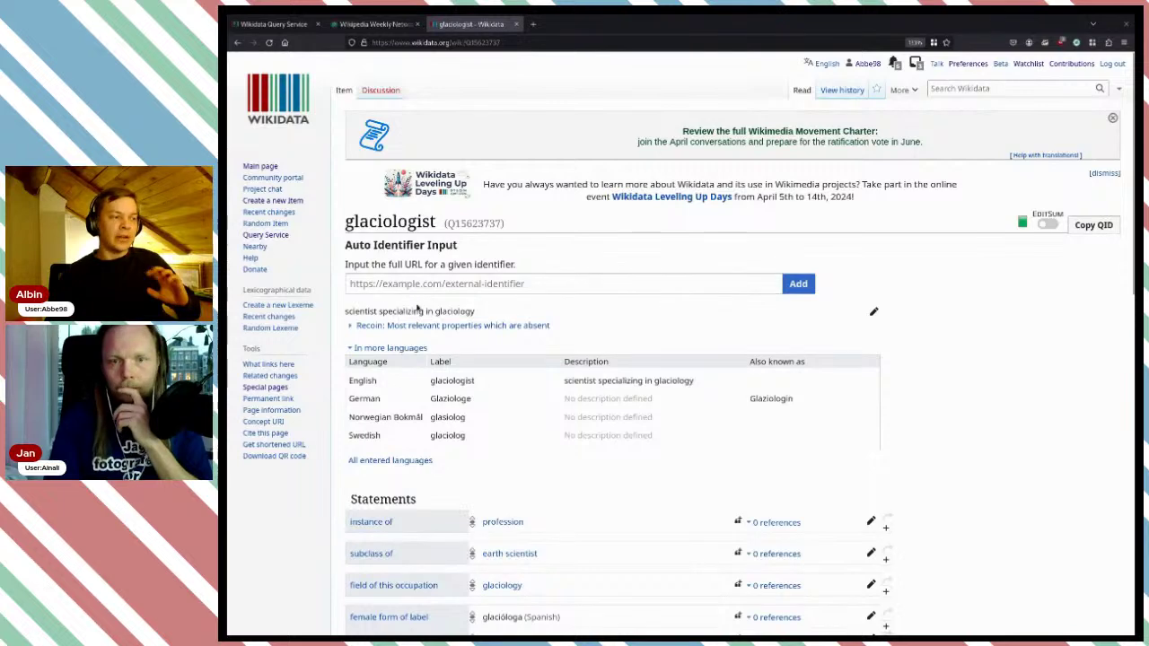
- List the pages that link to the glaciologist item and open the John Muir item from them
left_click(277, 367)
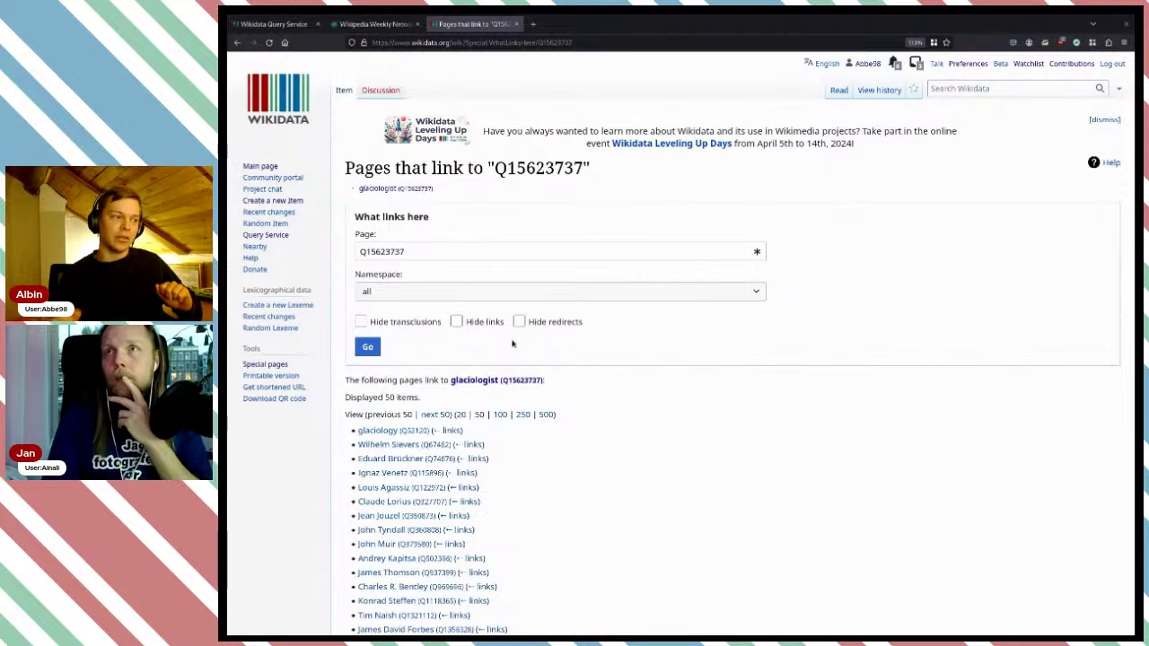
scroll(386, 388, "down", 3)
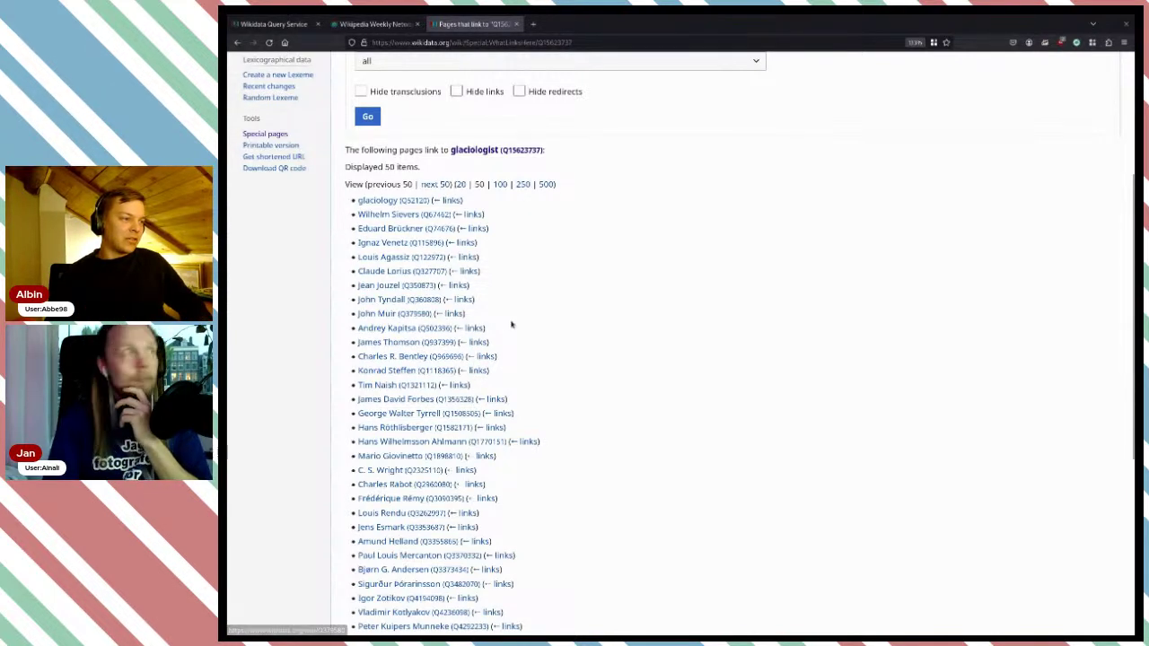
left_click(396, 315)
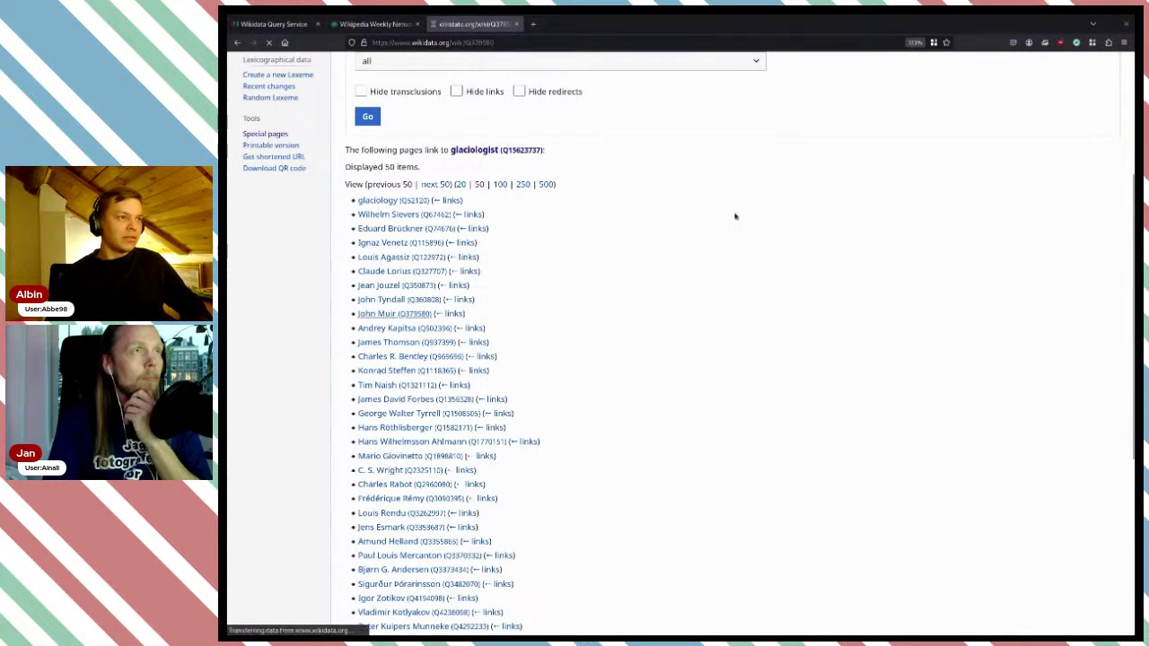
- Examine John Muir's statements and find "glaciolog" on the page to check which property uses the occupation
scroll(906, 333, "down", 8)
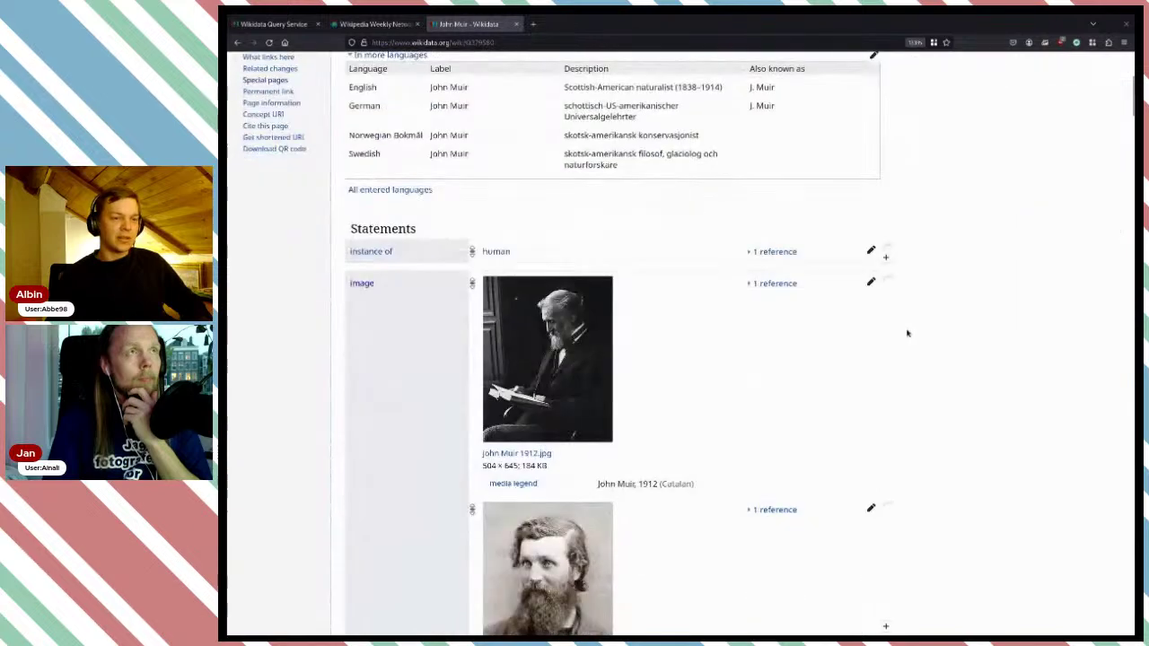
scroll(907, 333, "down", 5)
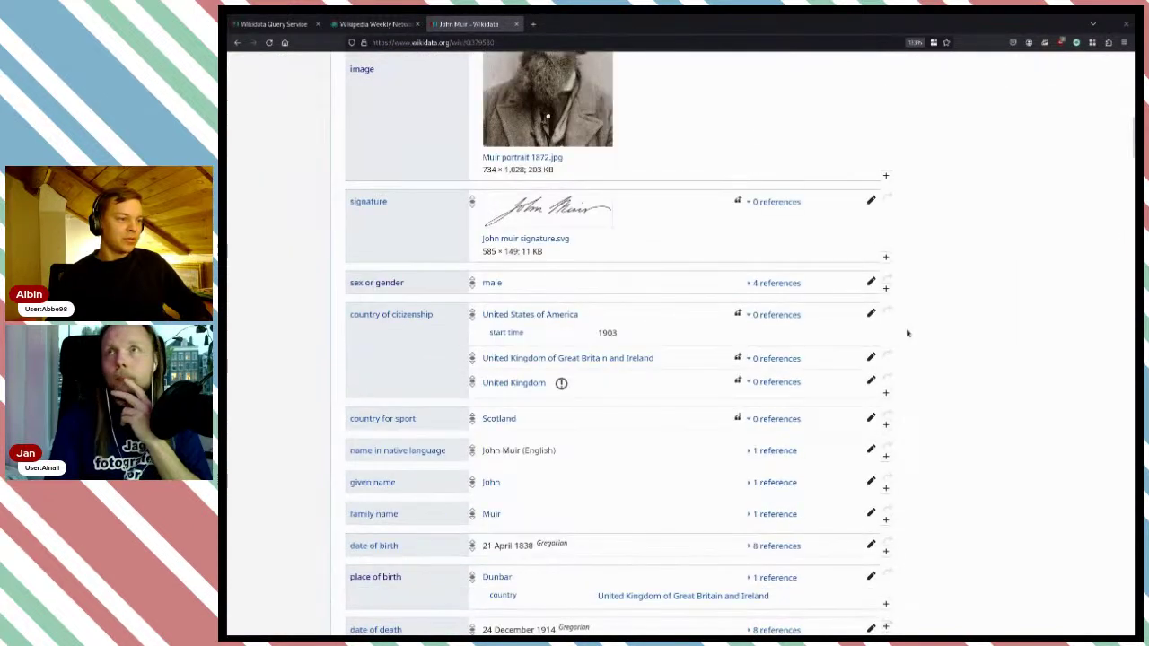
scroll(909, 316, "up", 3)
scroll(909, 316, "down", 8)
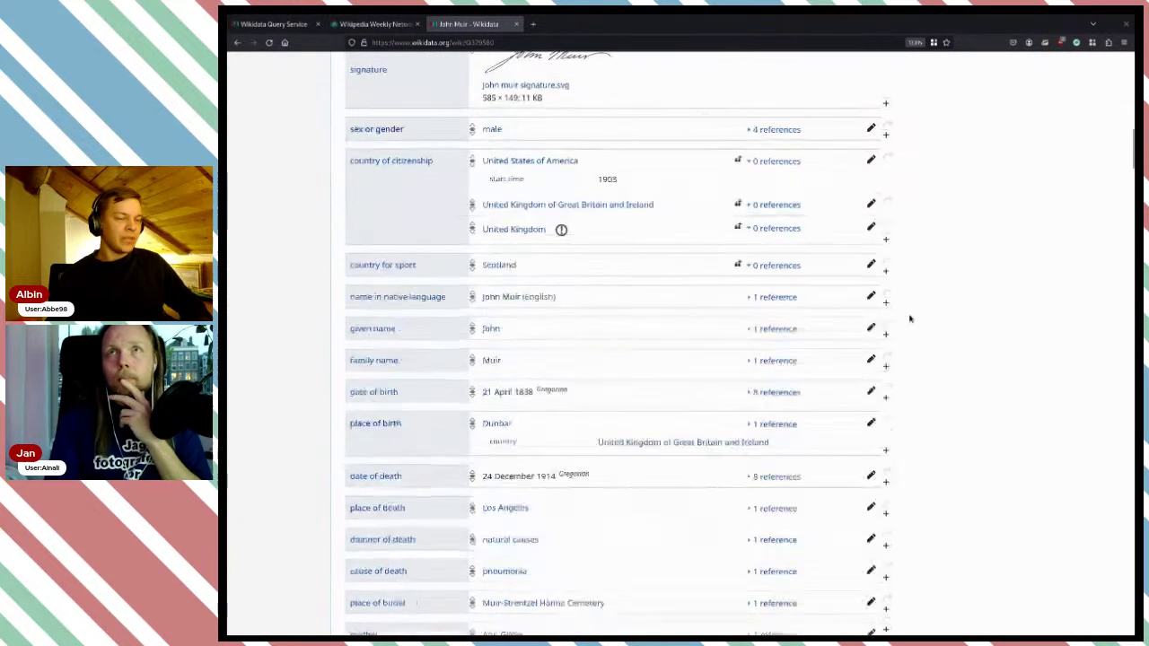
scroll(909, 318, "down", 3)
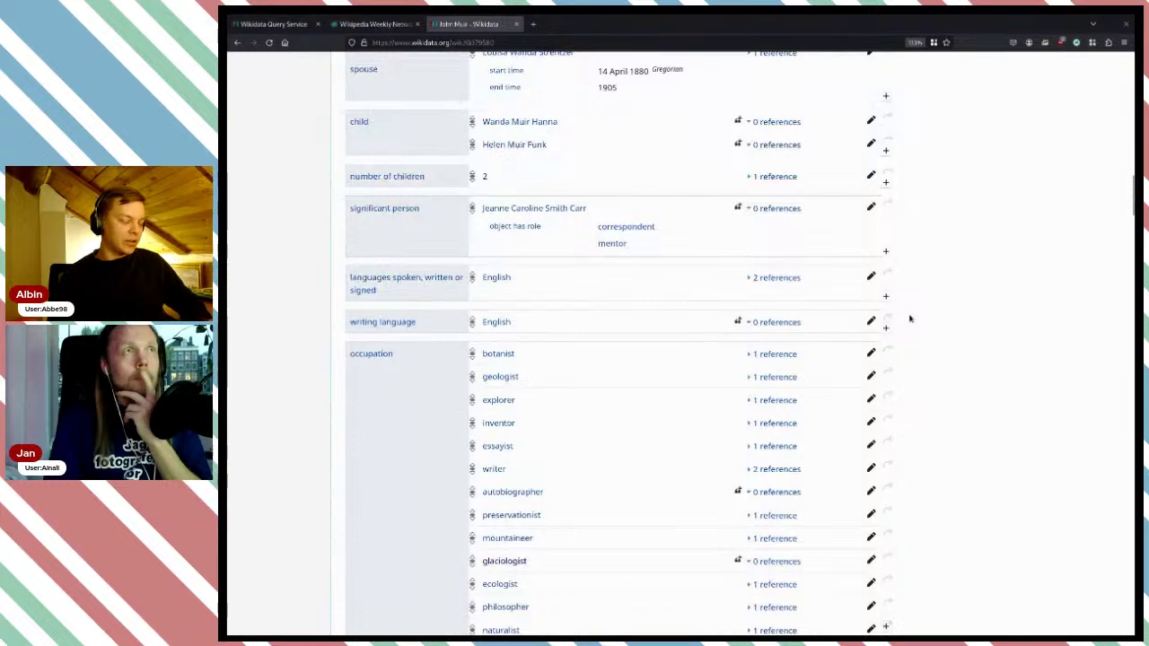
key("ctrl+f")
type("glaciolog")
key("Return")
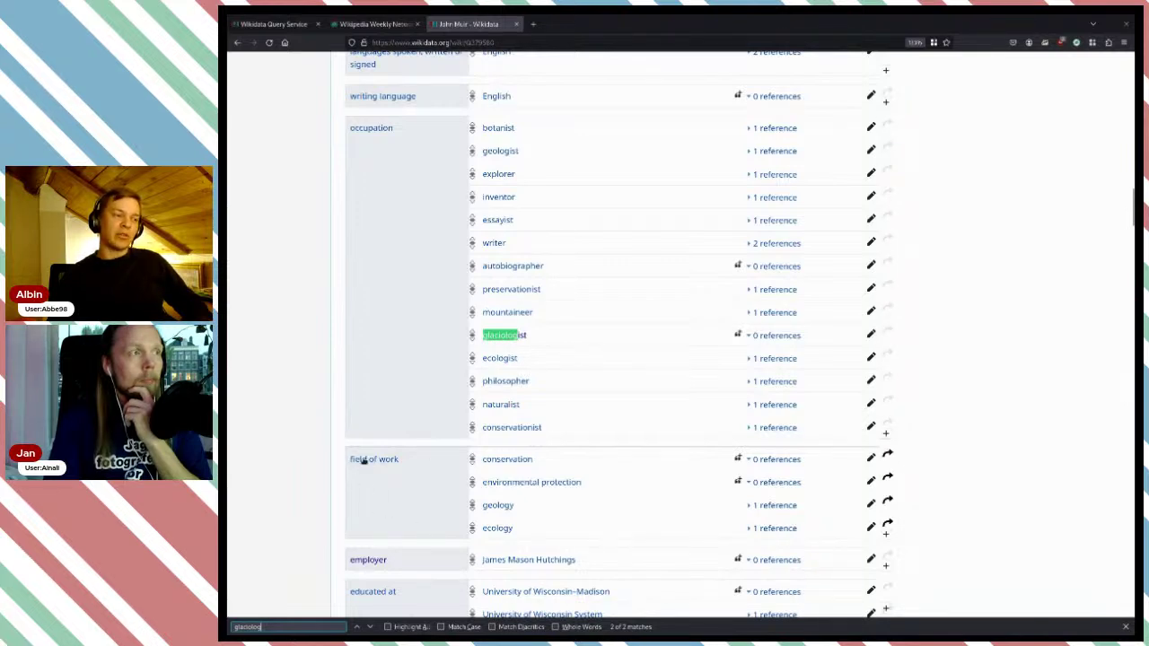
- Switch to the Wikidata Query Service, clear the editor and write an empty multi-line "SELECT * WHERE { }" query
left_click(280, 27)
left_click_drag(386, 437, 301, 112)
key("Delete")
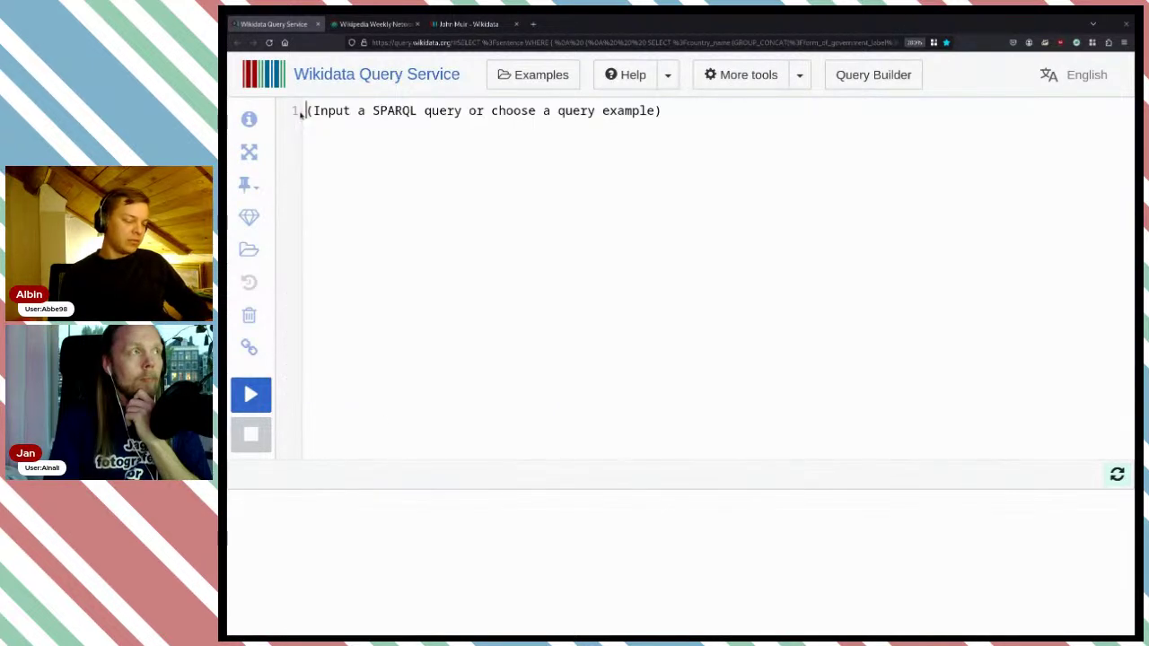
type("SELECT * WHERE")
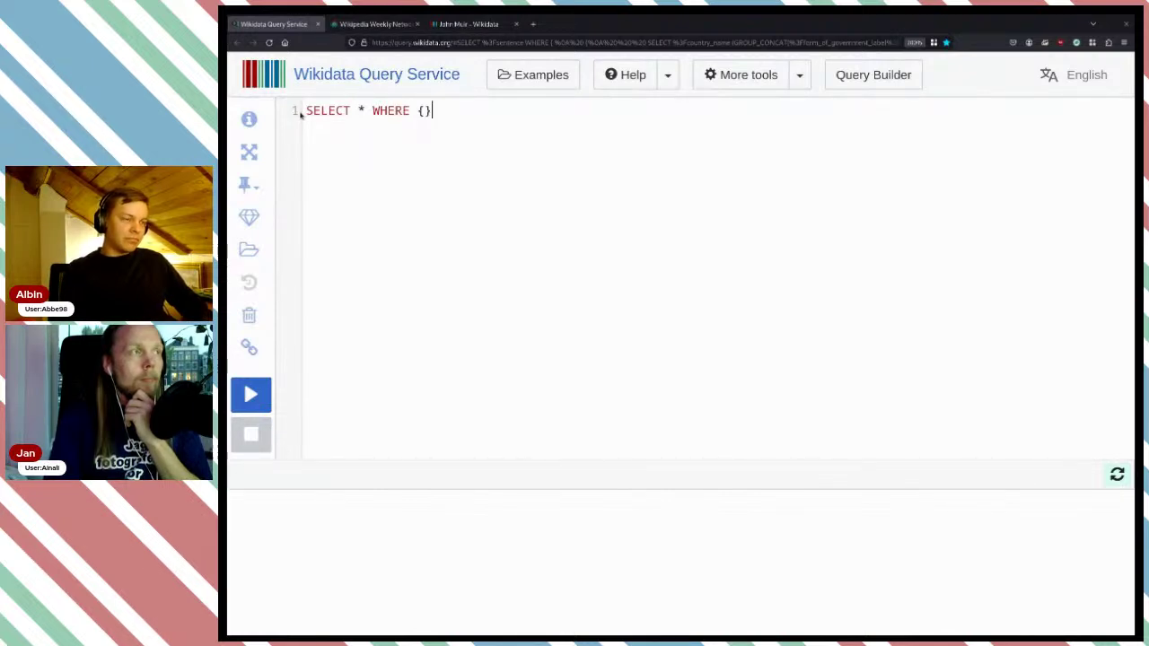
type(" {")
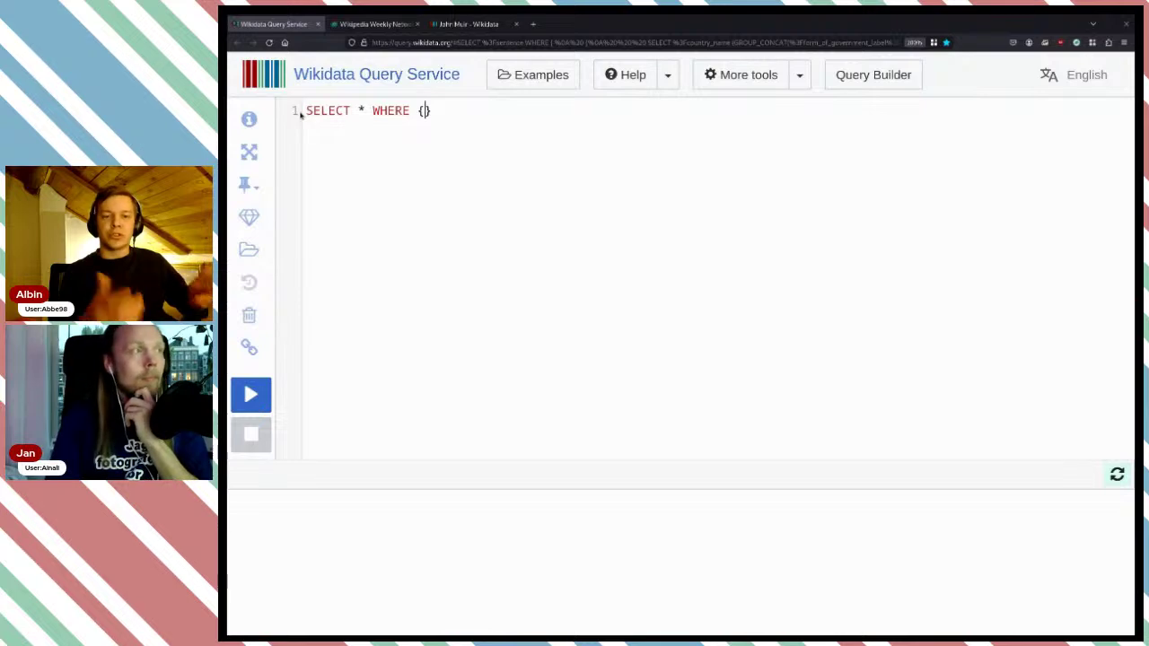
key("Return")
key("Return")
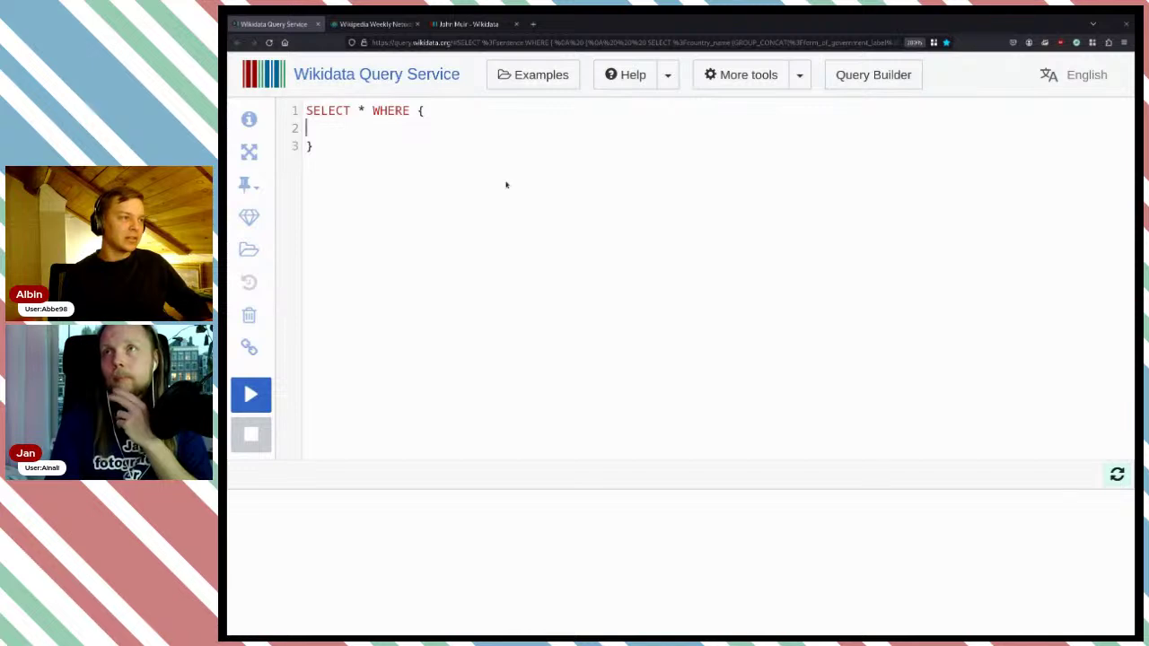
- Begin a triple in the query body with the variable ?person and the occupation property wdt:P106
type("?person wd")
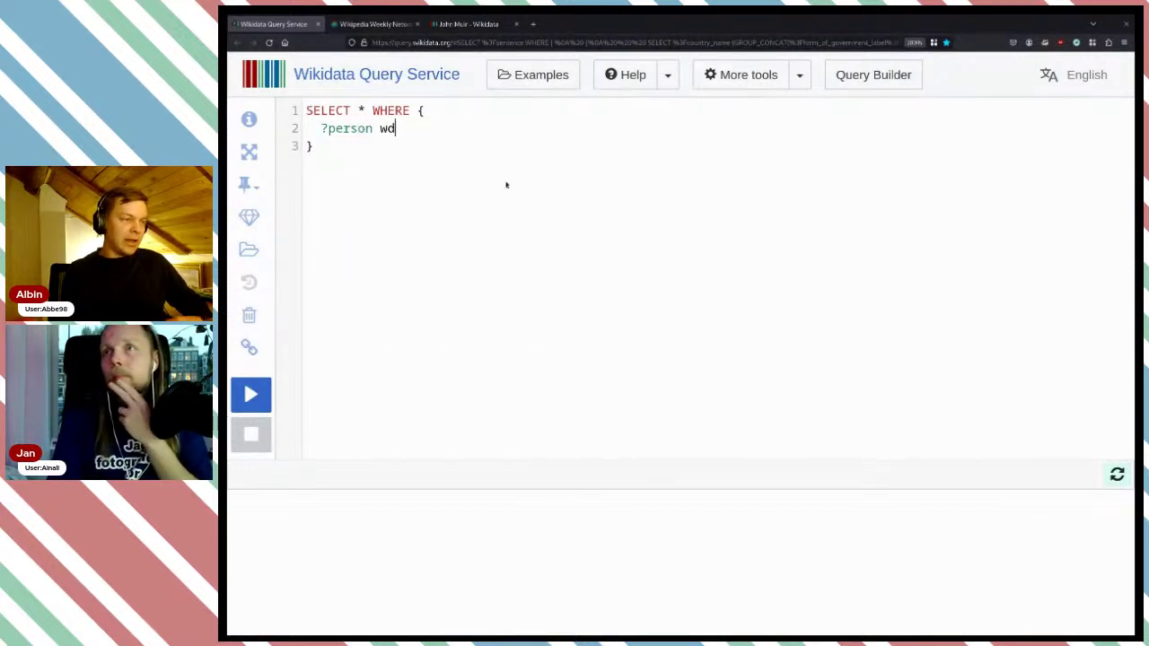
type("t:")
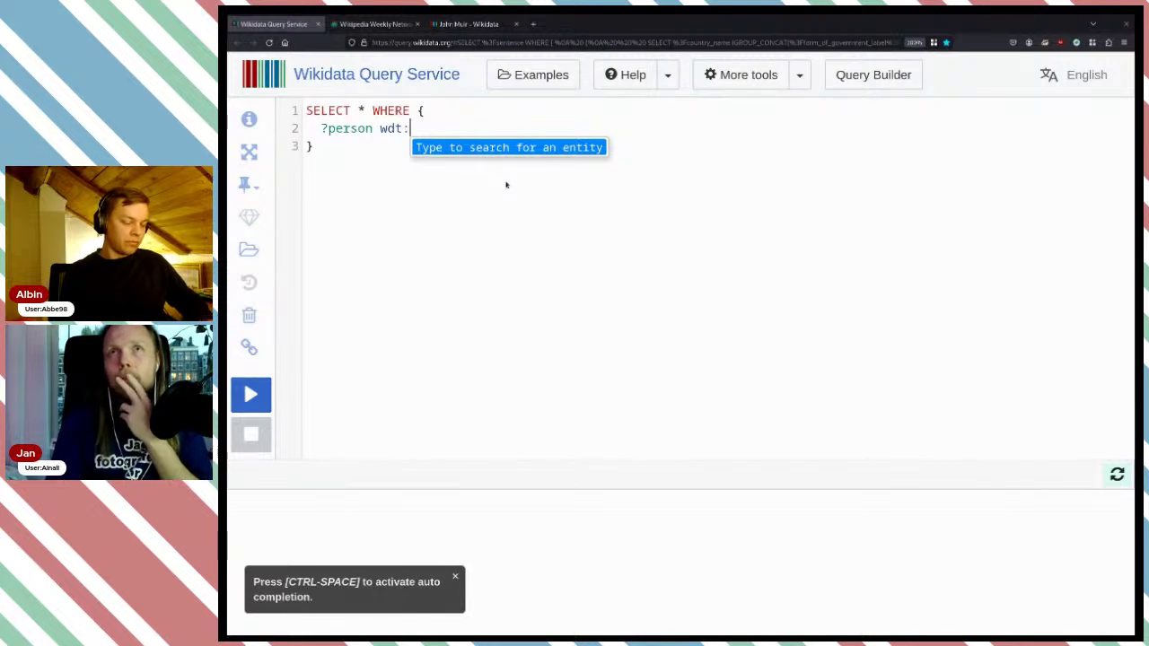
type("occup")
key("Return")
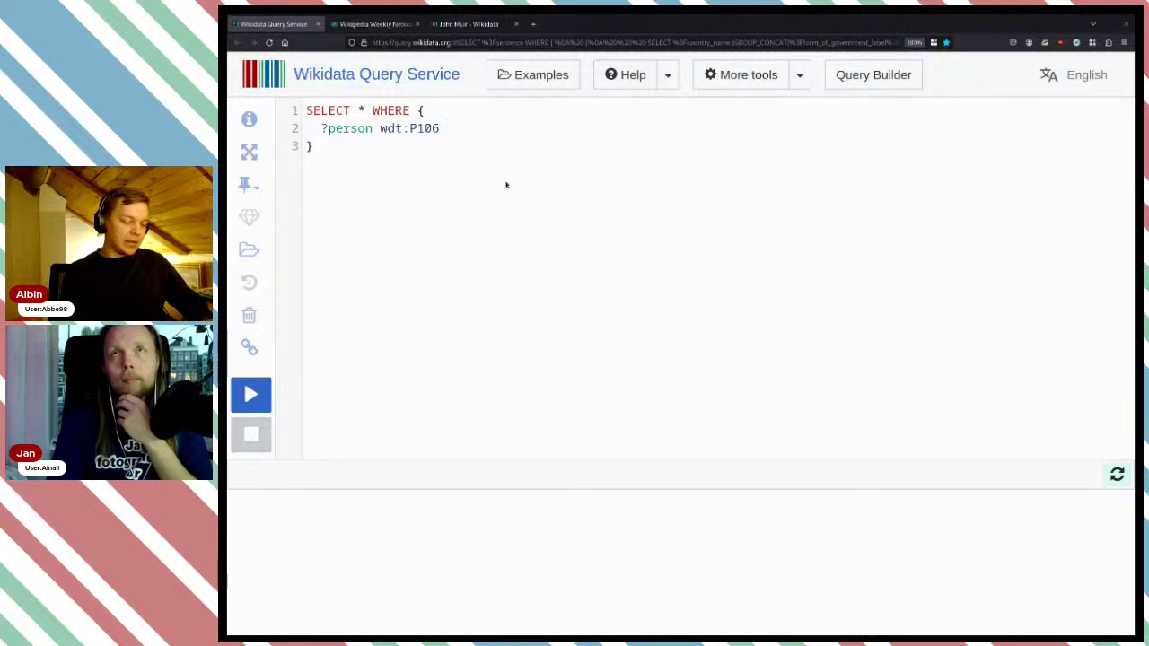
- Complete the occupation triple with the glaciologist item as its object, wd:Q15623737
type("wd:")
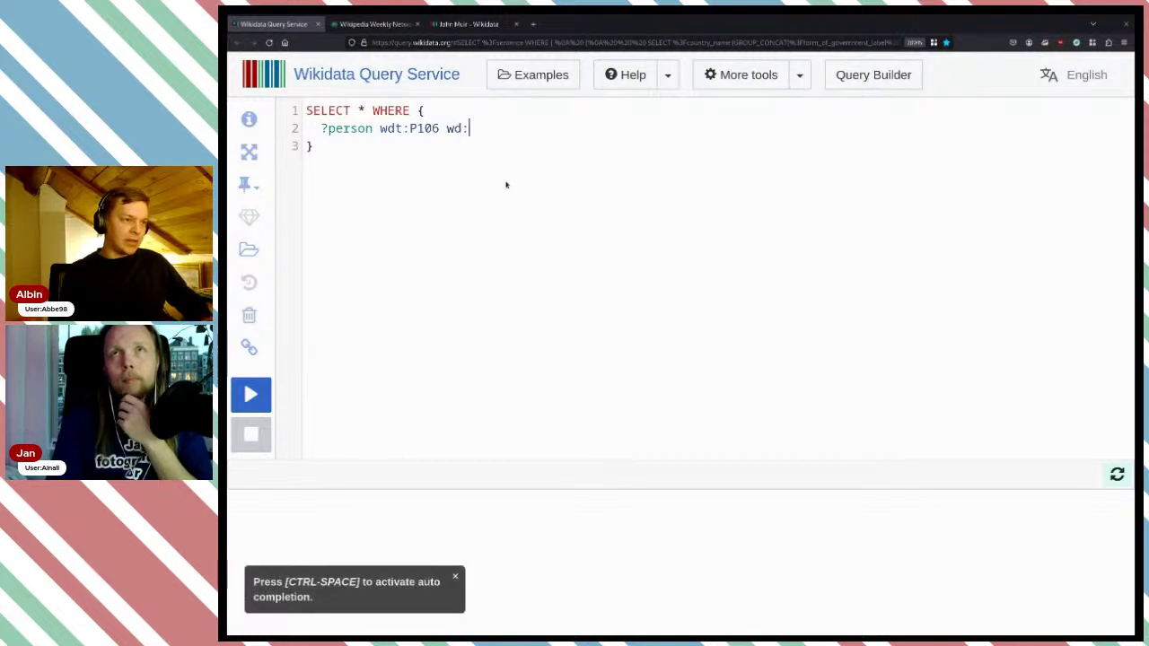
type("gl")
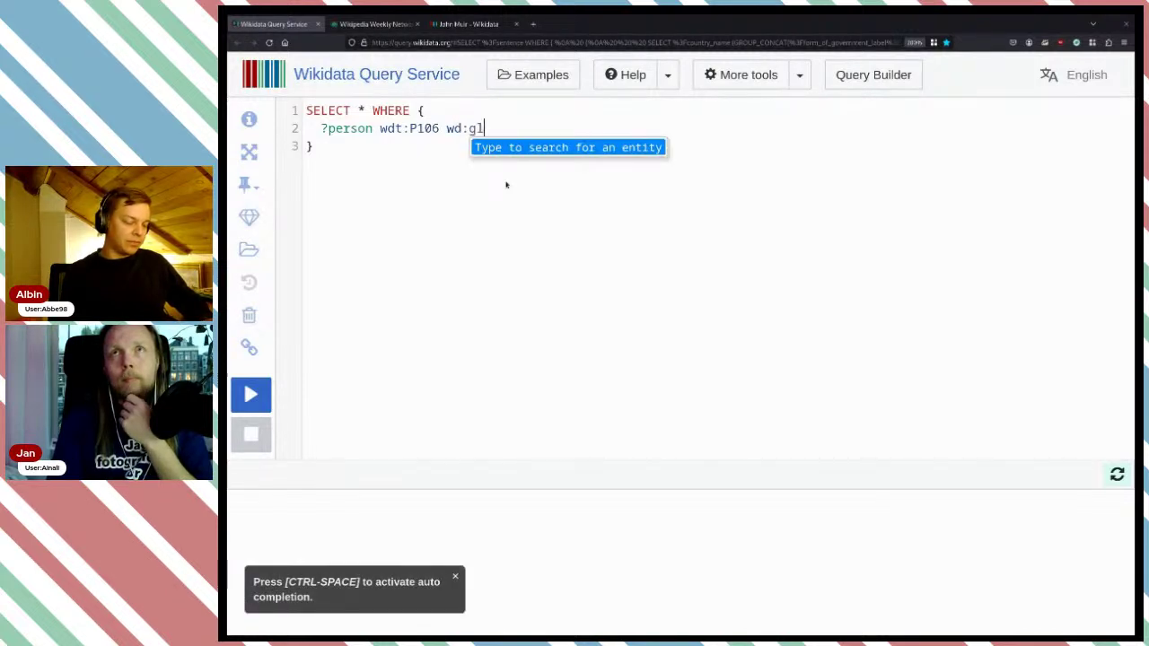
type("acio")
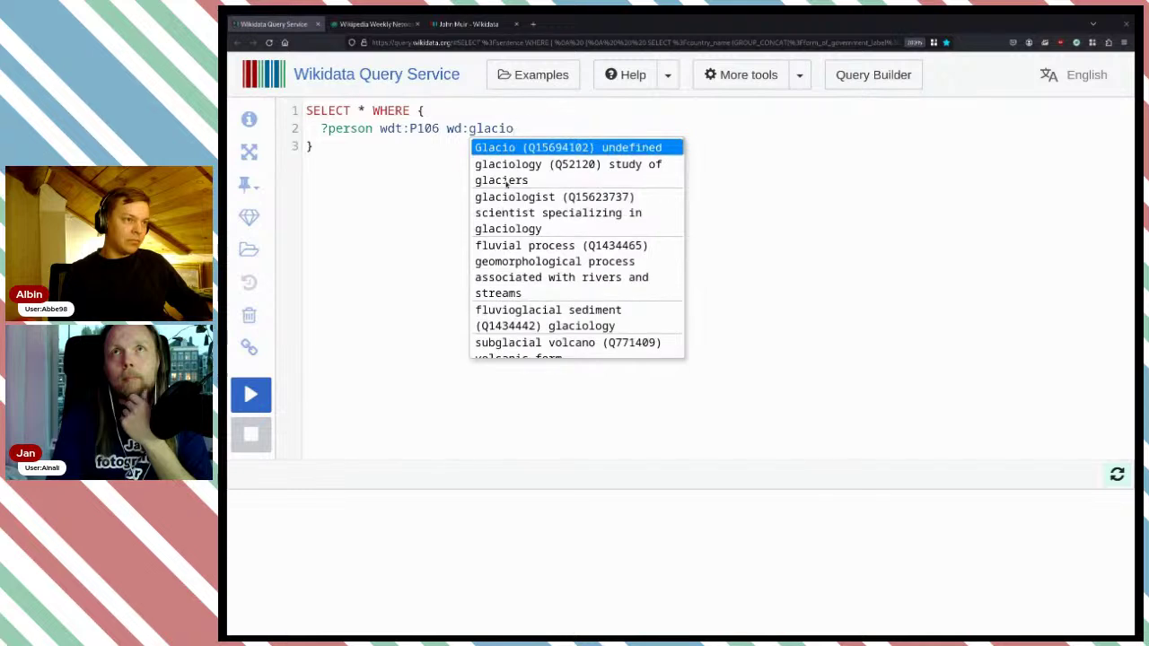
left_click(508, 184)
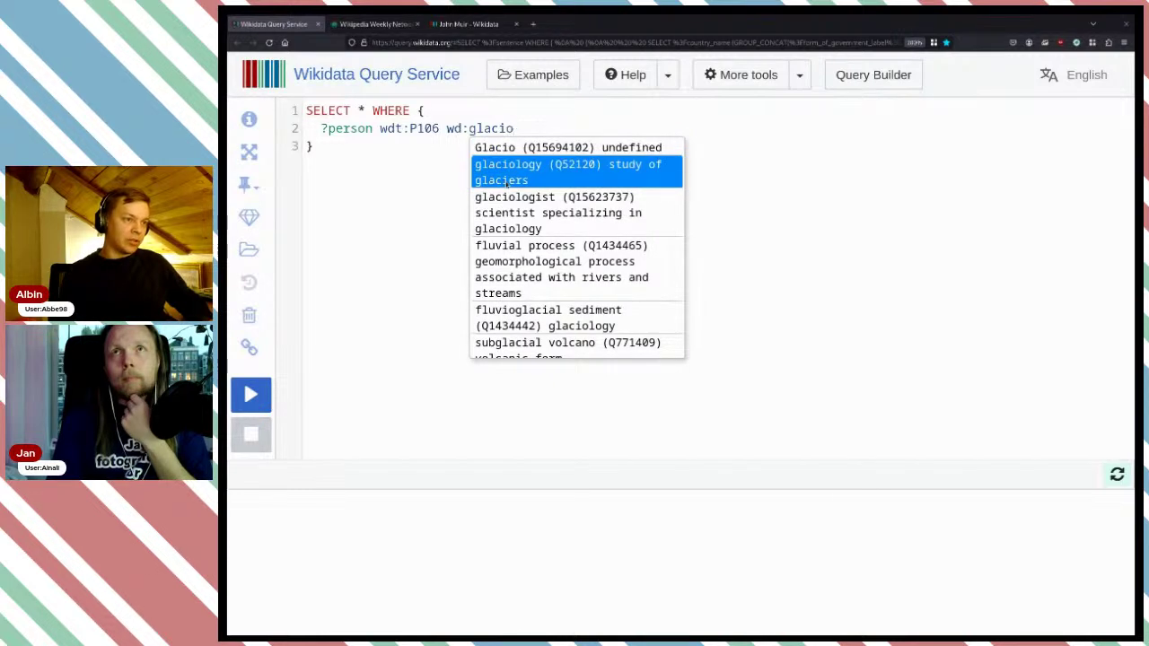
key("Down")
key("Return")
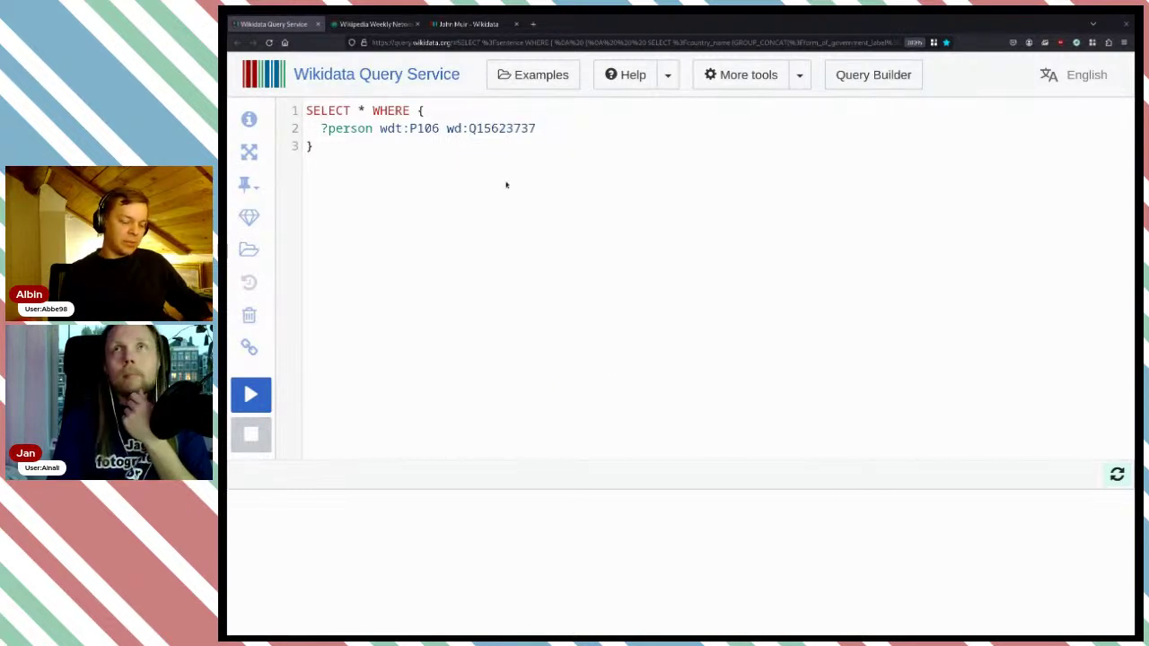
- End the occupation triple with a period, run the query and look through the returned person items
key("ctrl+Return")
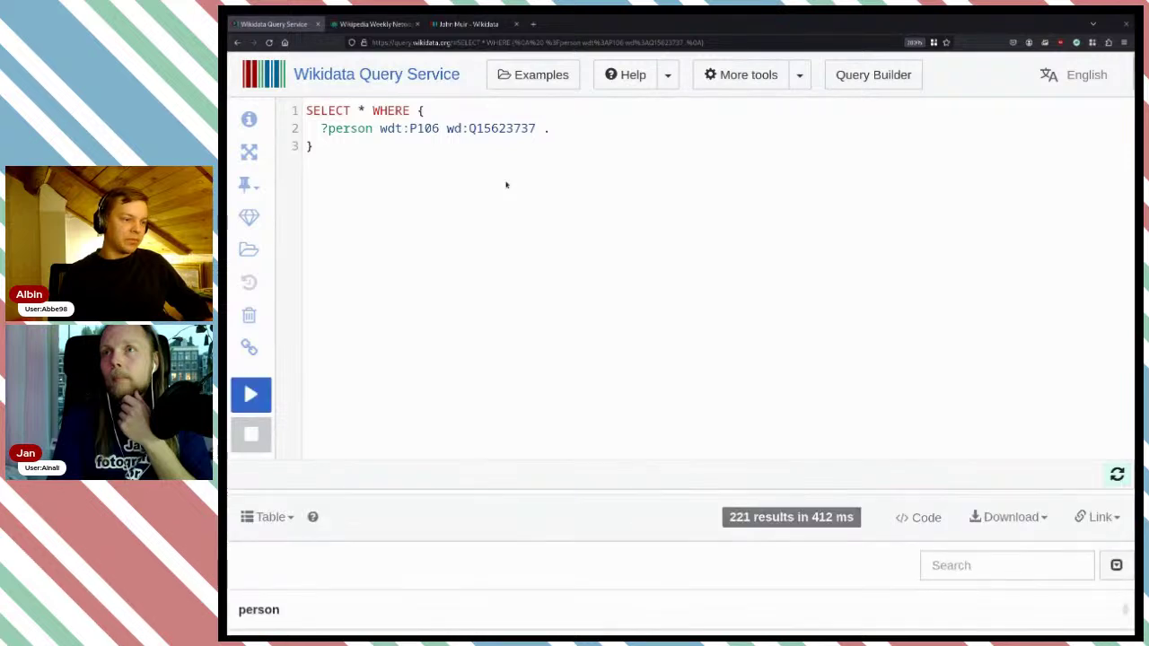
scroll(617, 280, "down", 5)
scroll(617, 279, "up", 5)
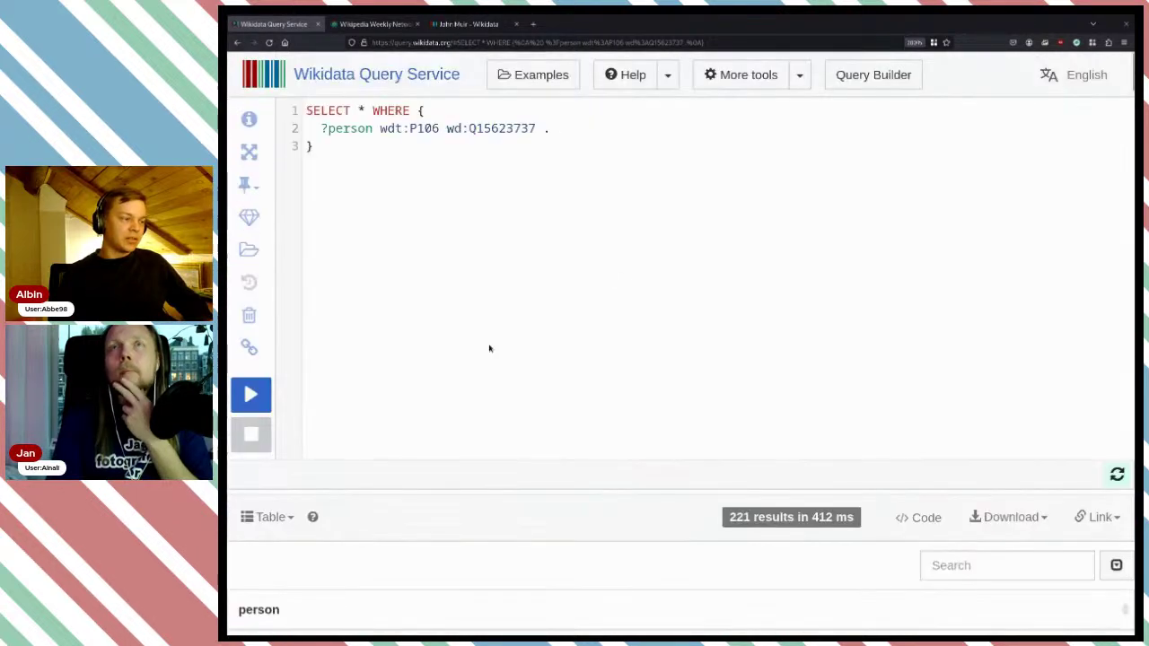
scroll(490, 344, "down", 3)
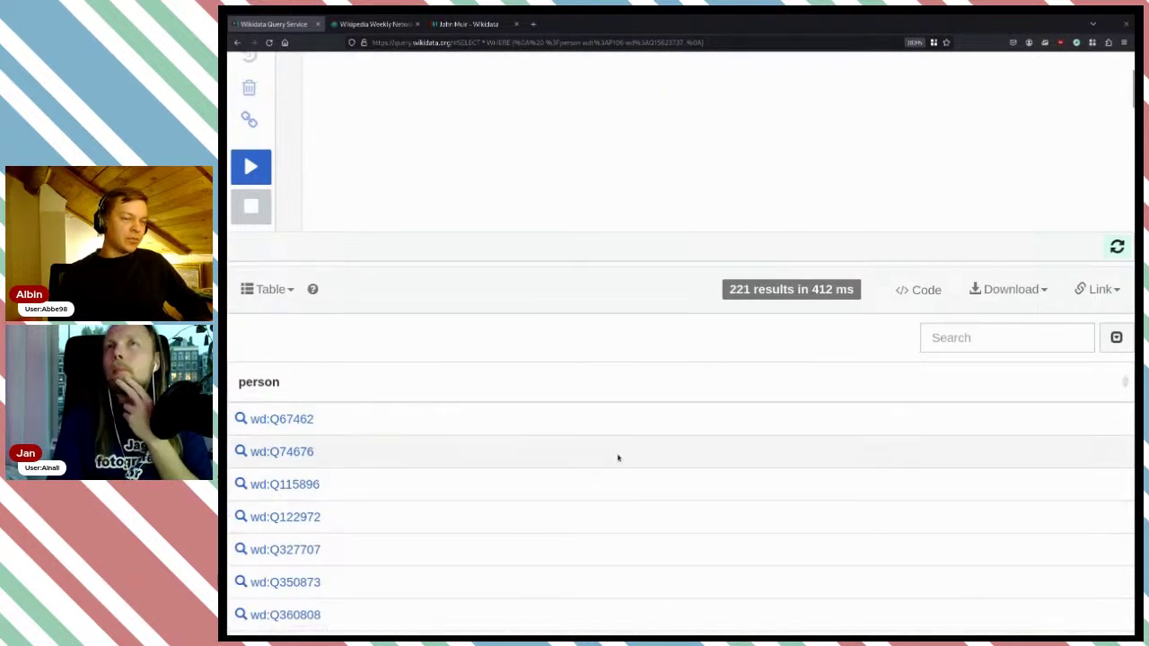
scroll(618, 461, "up", 3)
- Replace the asterisk in the SELECT clause with the variables ?person and ?personLabel
left_click(363, 110)
key("BackSpace")
type("?")
key("Return")
type("?p WHERE {")
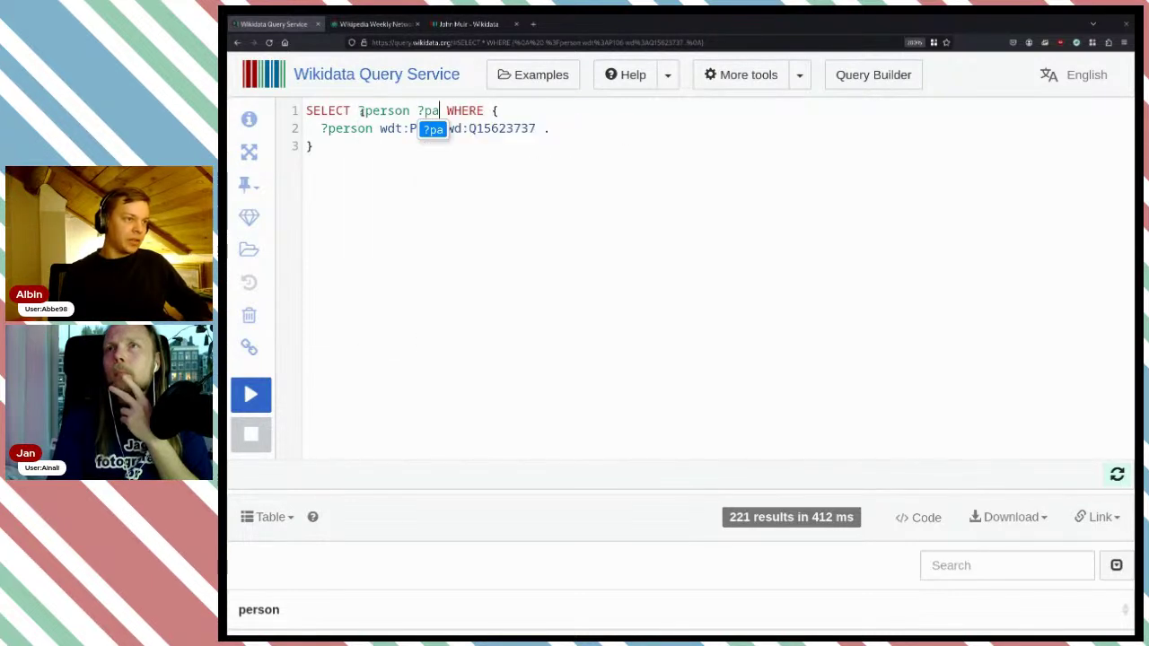
key("Return")
type("Label")
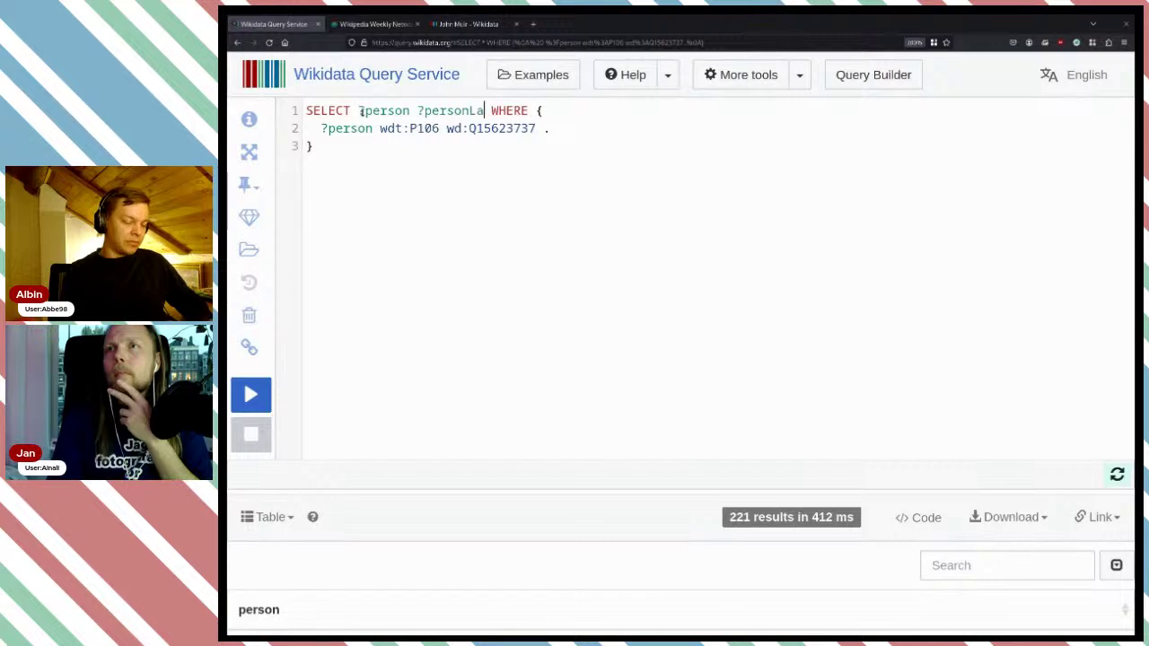
- Add the wikibase:label SERVICE line with language "[AUTO_LANGUAGE],en" below the occupation triple, after an empty line
left_click(576, 129)
key("Return")
key("Return")
key("ctrl+space")
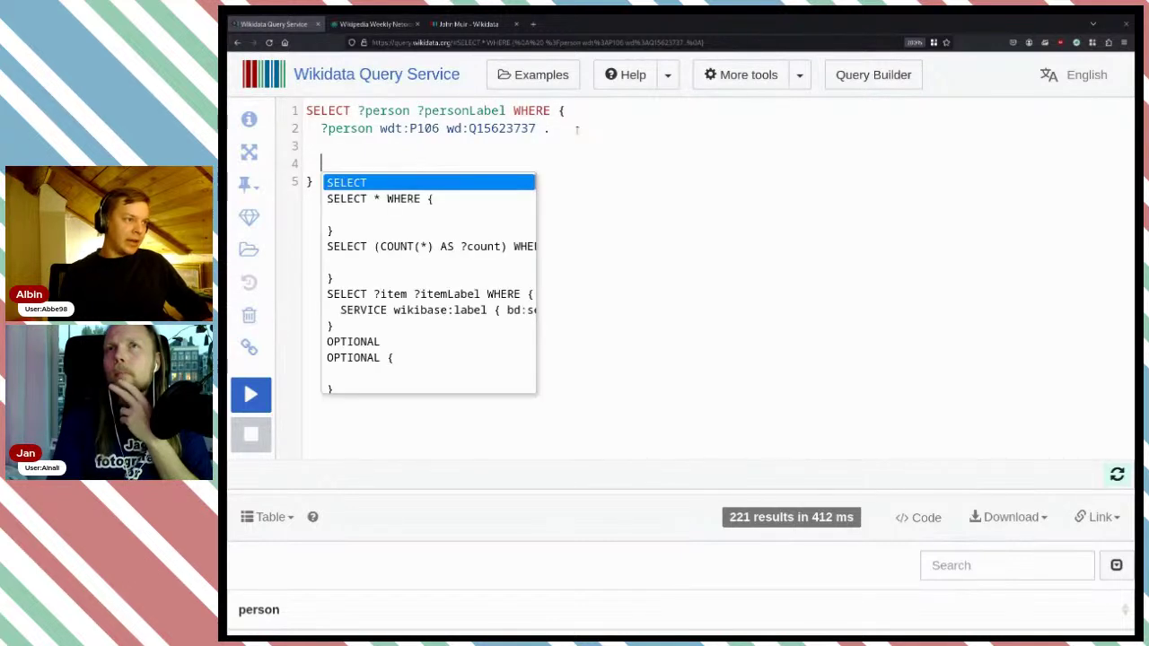
type("Serv")
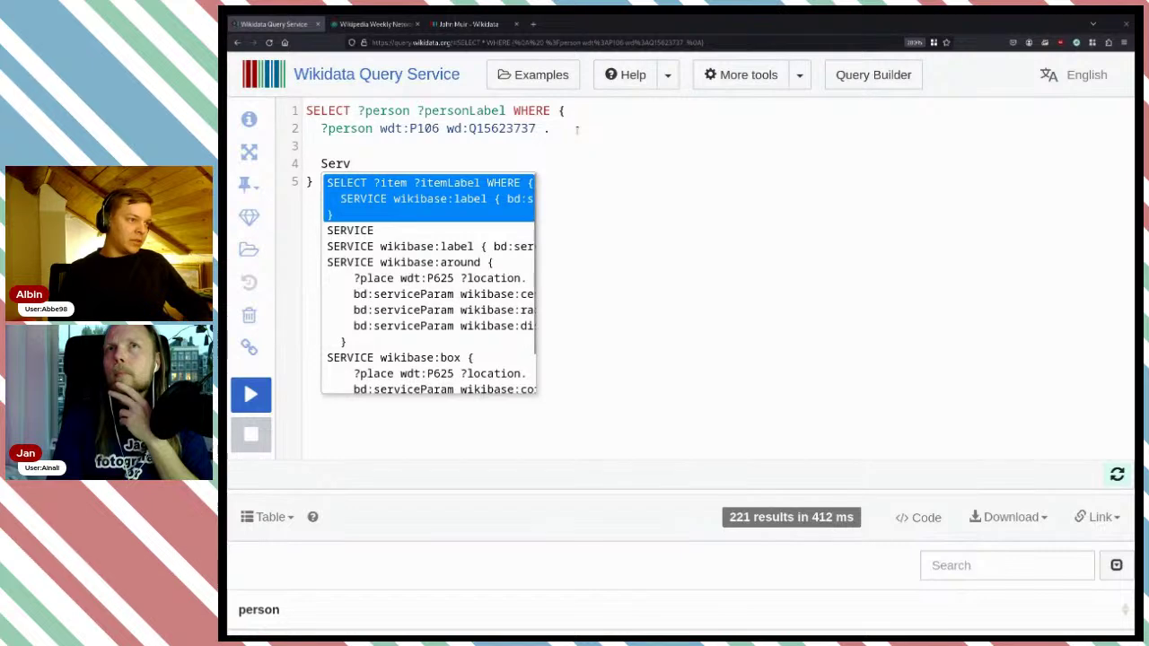
key("Down")
key("Down")
key("Return")
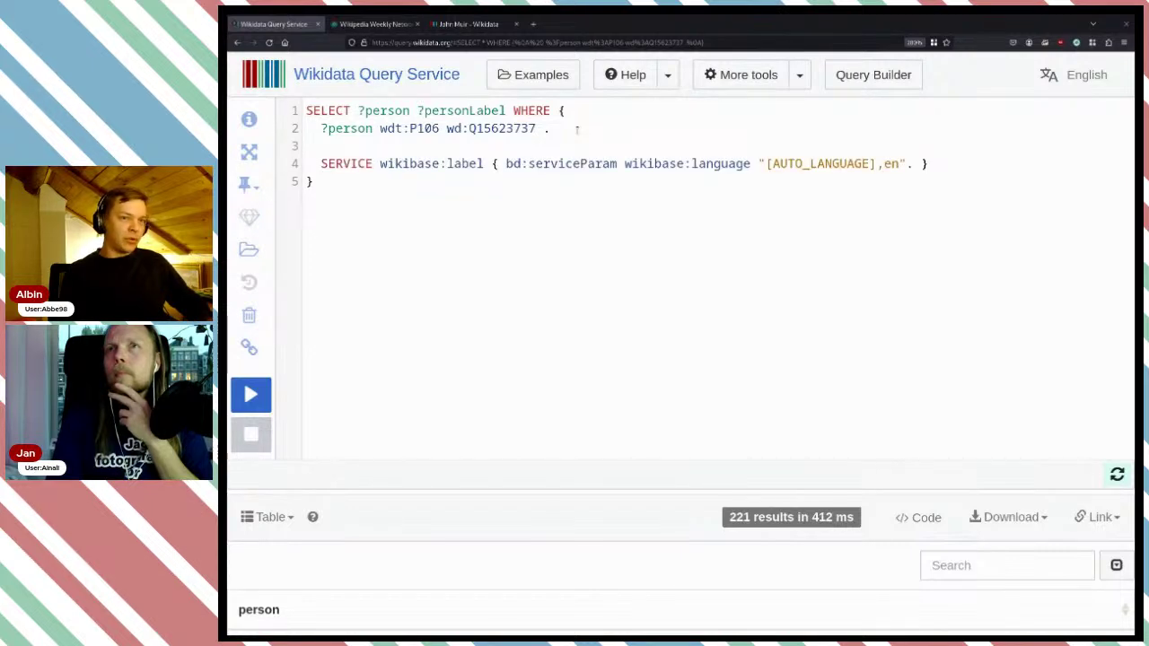
- Run the query with the label service and look through the listed persons and their labels
key("ctrl+Return")
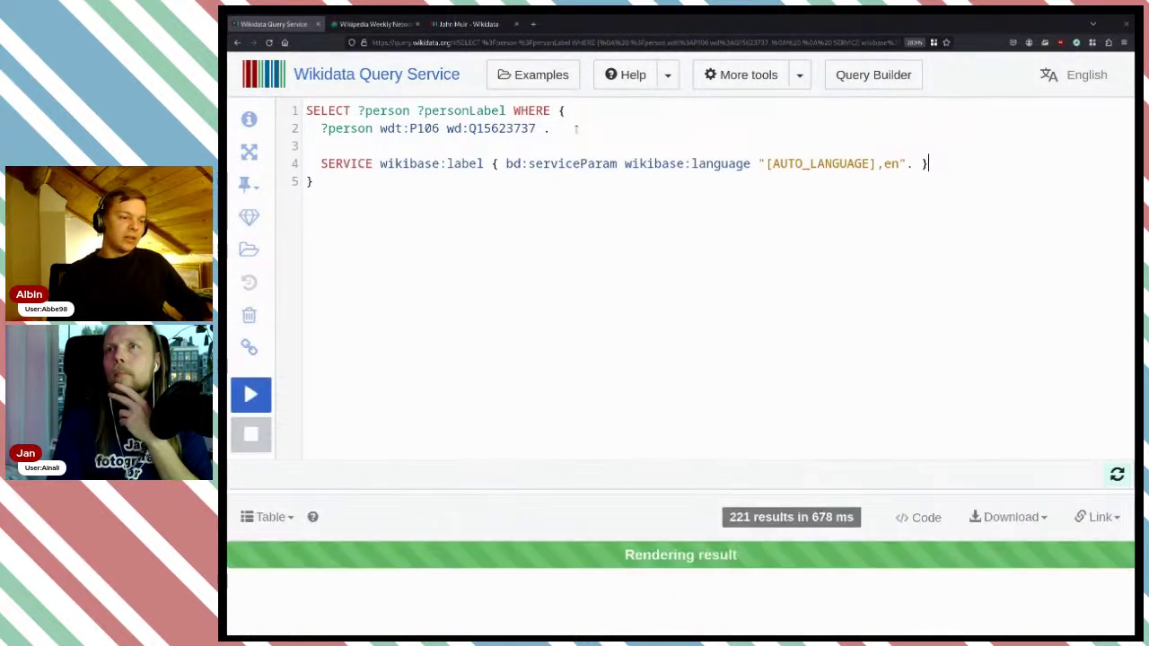
scroll(583, 243, "down", 4)
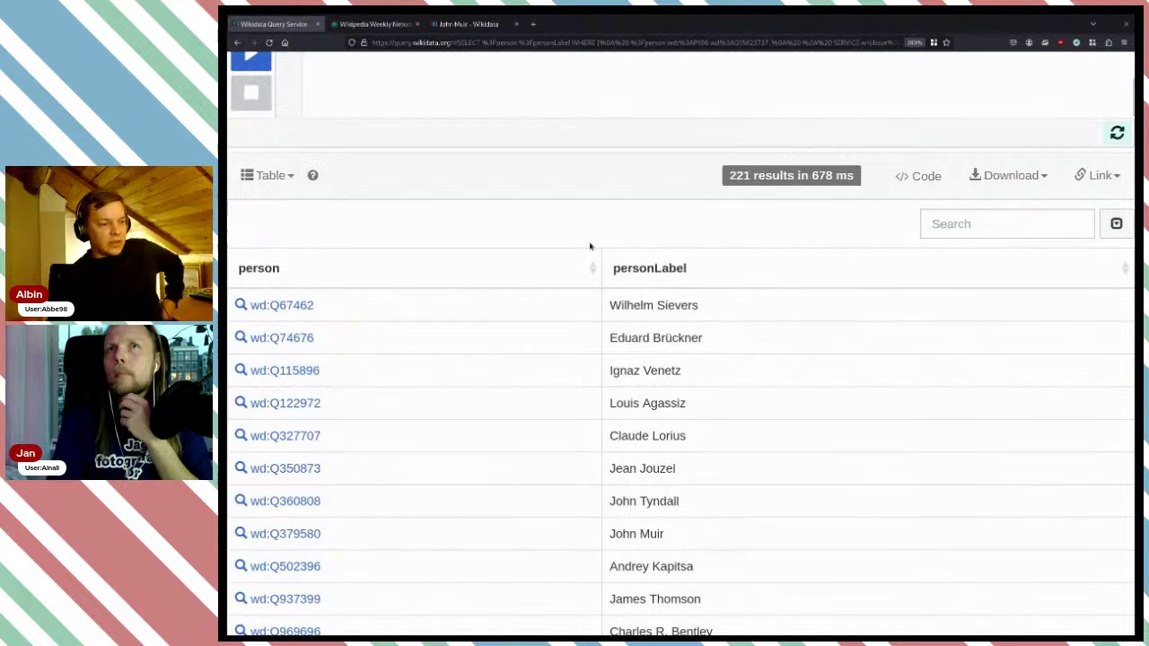
scroll(590, 245, "down", 2)
scroll(674, 405, "up", 2)
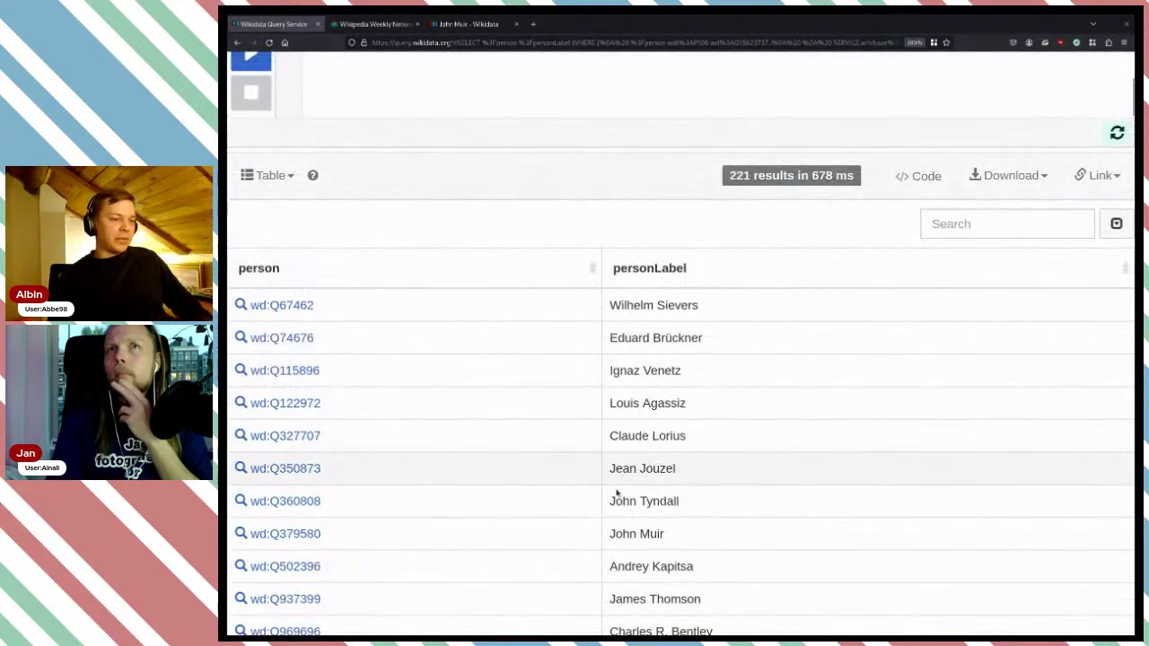
- Open the first person in the results in a separate tab, examine the item's description and occupation statements, and close it
middle_click(282, 308)
scroll(625, 310, "up", 4)
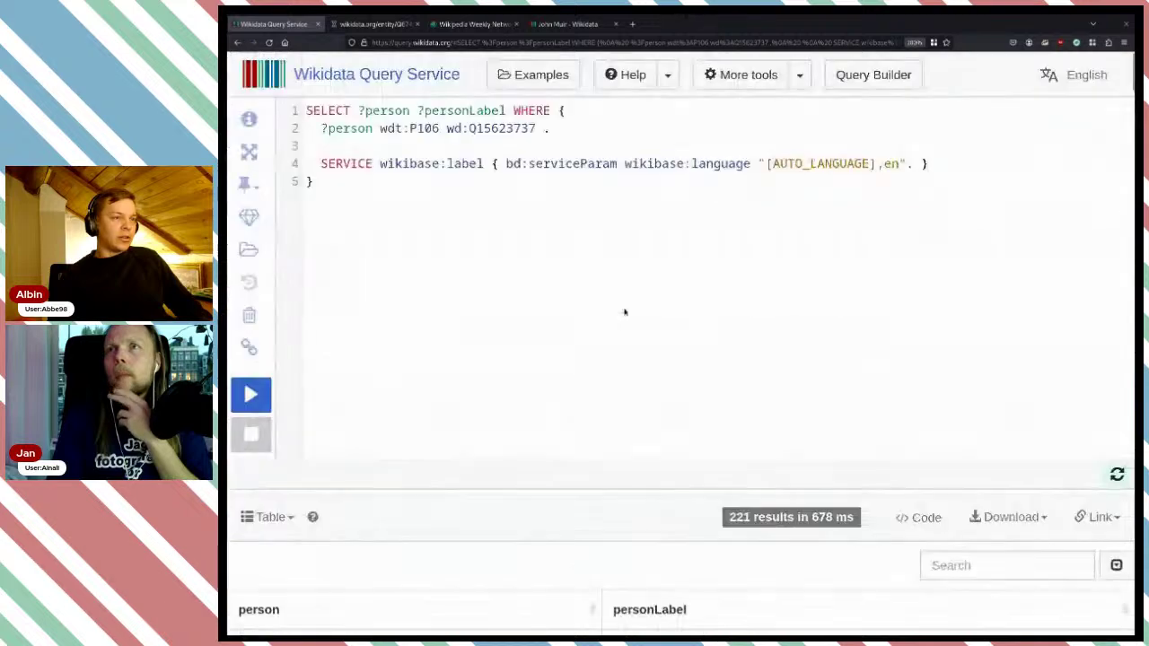
left_click(373, 24)
scroll(625, 357, "down", 3)
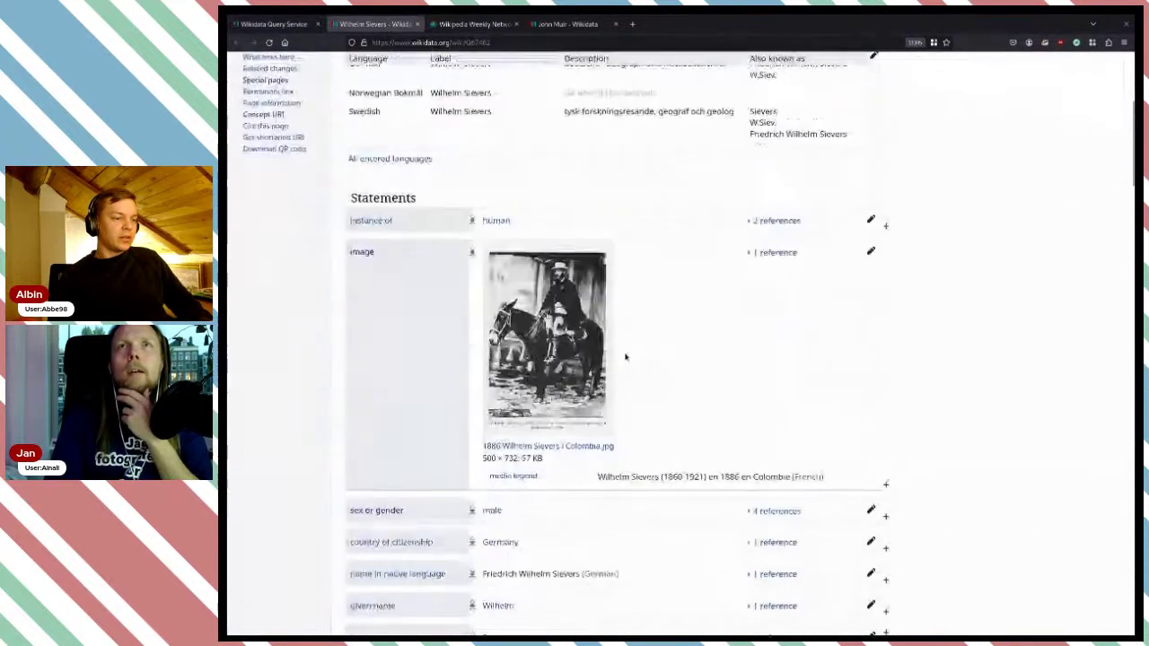
scroll(626, 356, "down", 5)
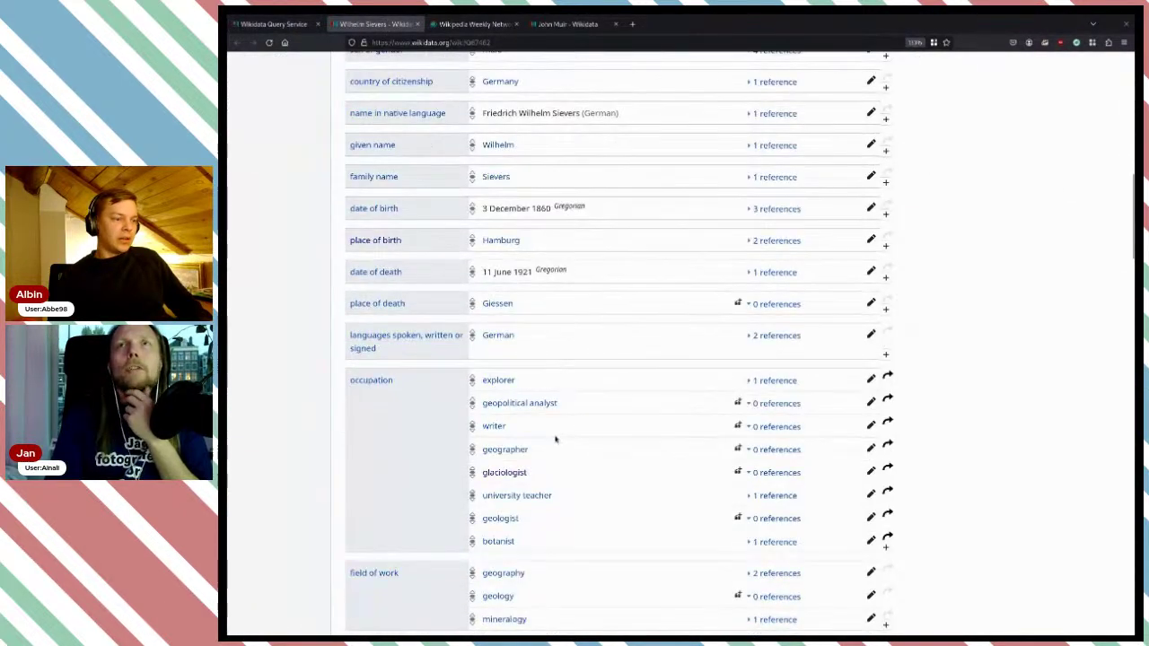
scroll(539, 355, "up", 8)
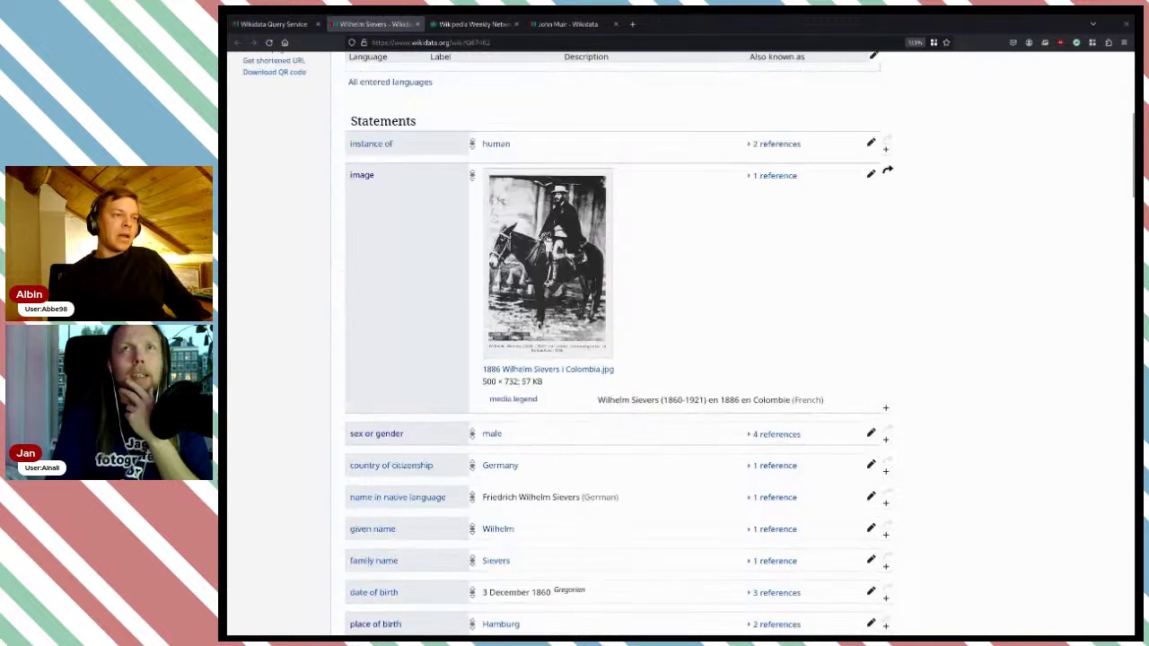
key("ctrl+plus")
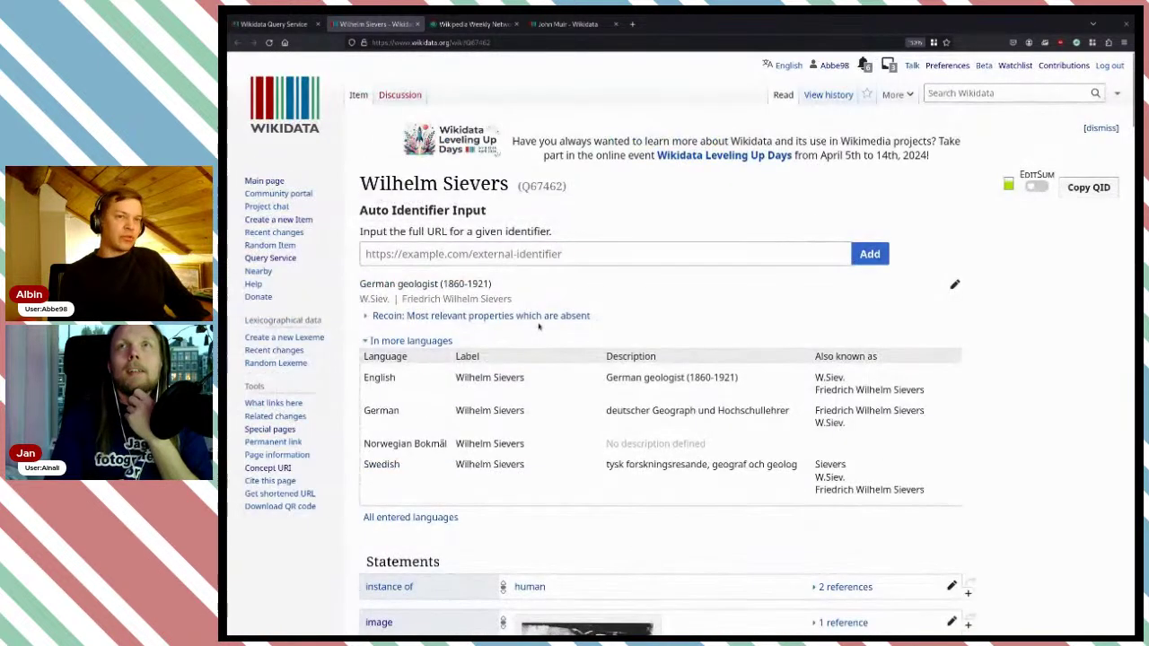
key("ctrl+plus")
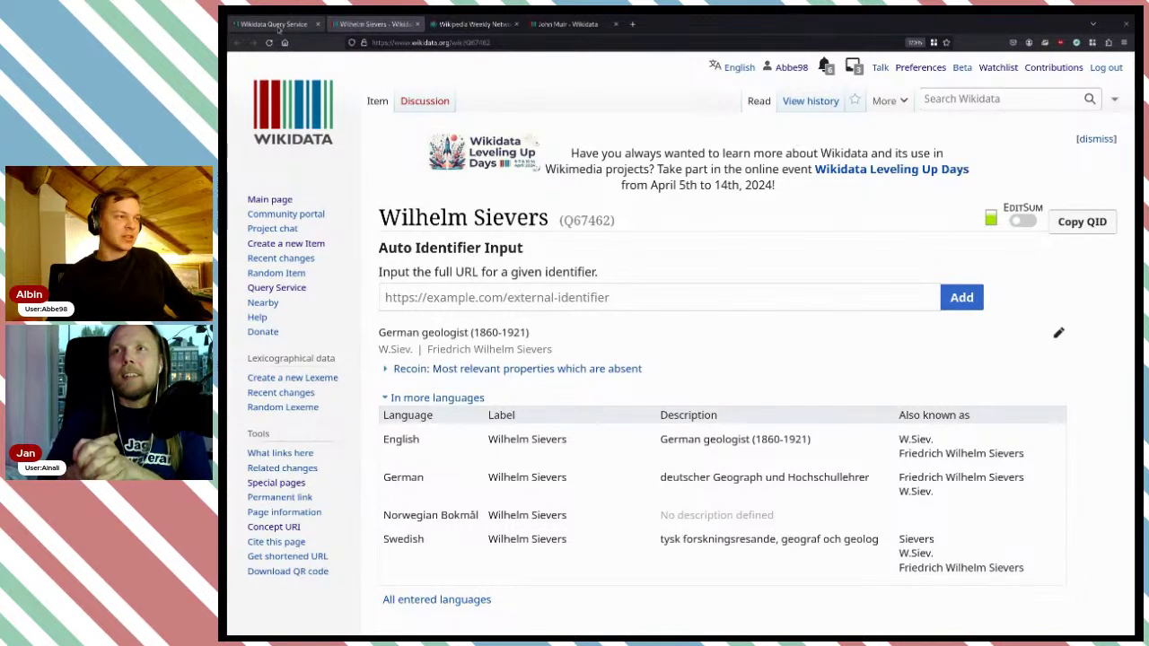
scroll(762, 487, "down", 8)
scroll(761, 488, "up", 8)
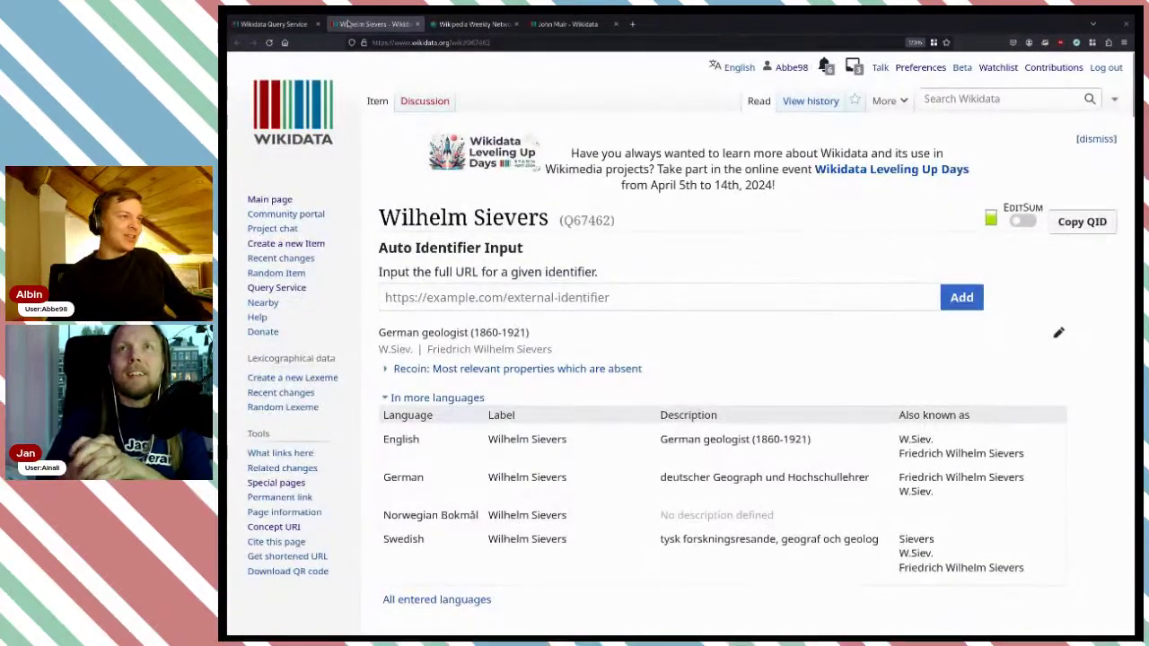
left_click(416, 25)
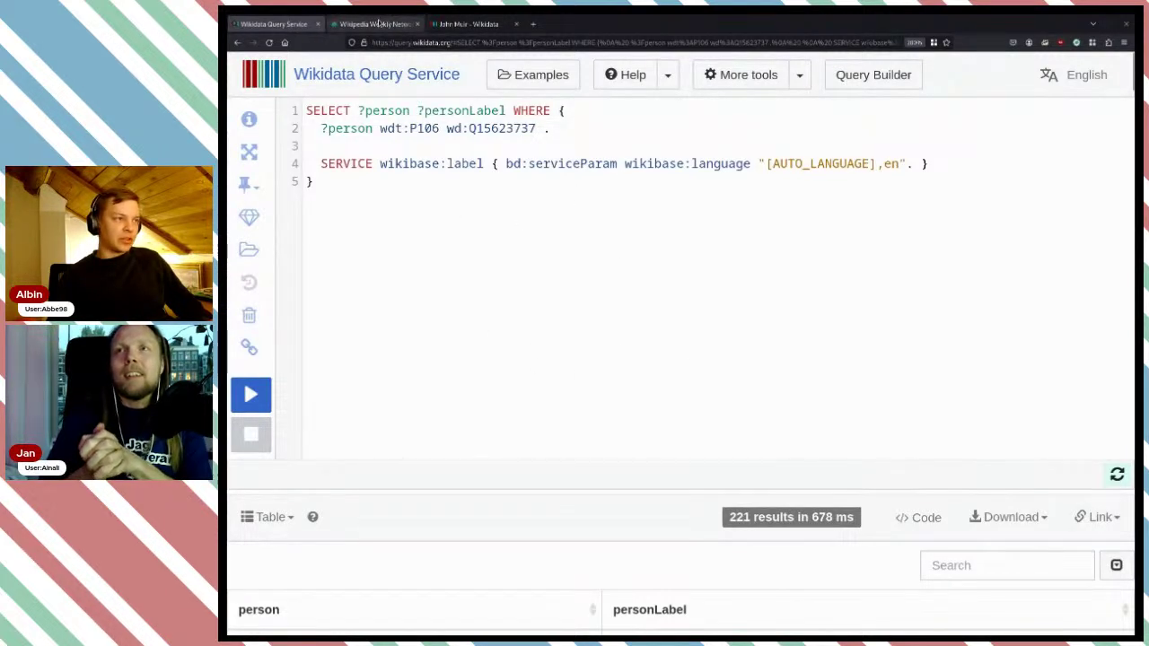
- Return to the John Muir item and examine its occupation and field of work statements
left_click(462, 25)
left_click(436, 299)
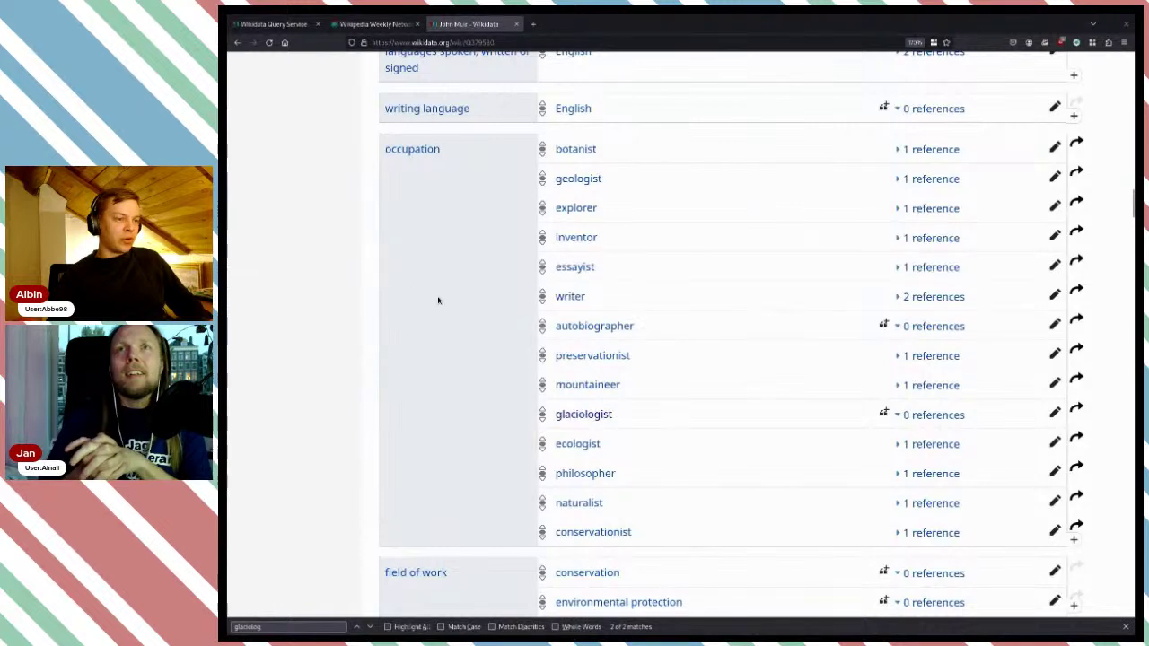
scroll(436, 300, "down", 3)
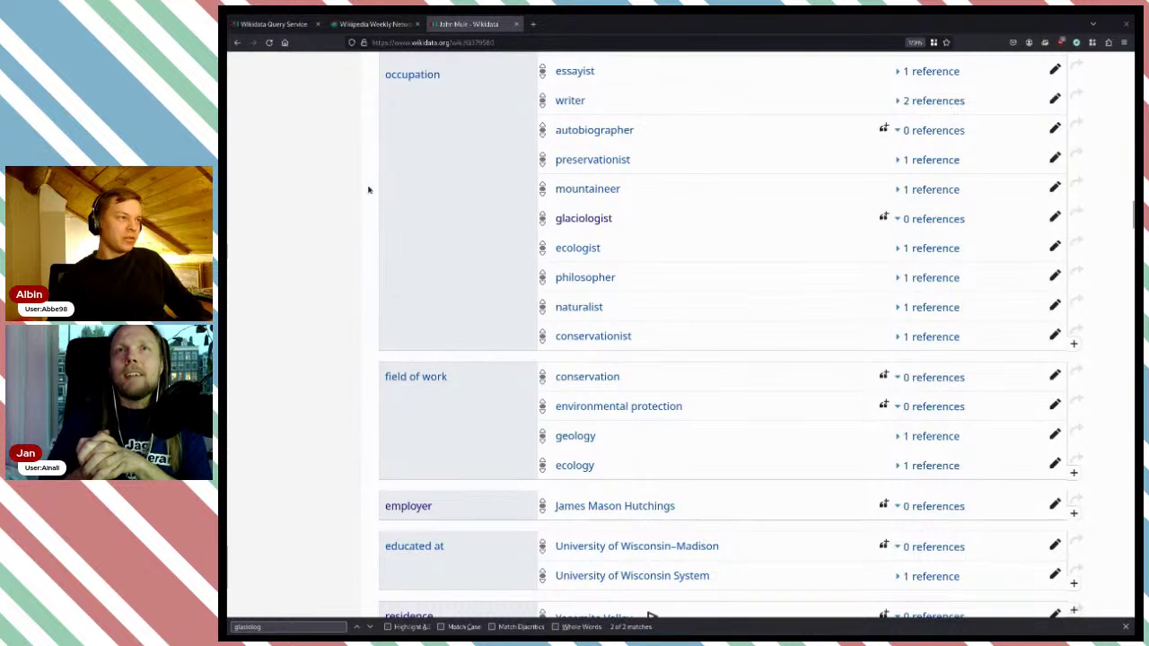
- In the Wikidata Query Service, replace the occupation property in the triple with field of work, P101
left_click(292, 25)
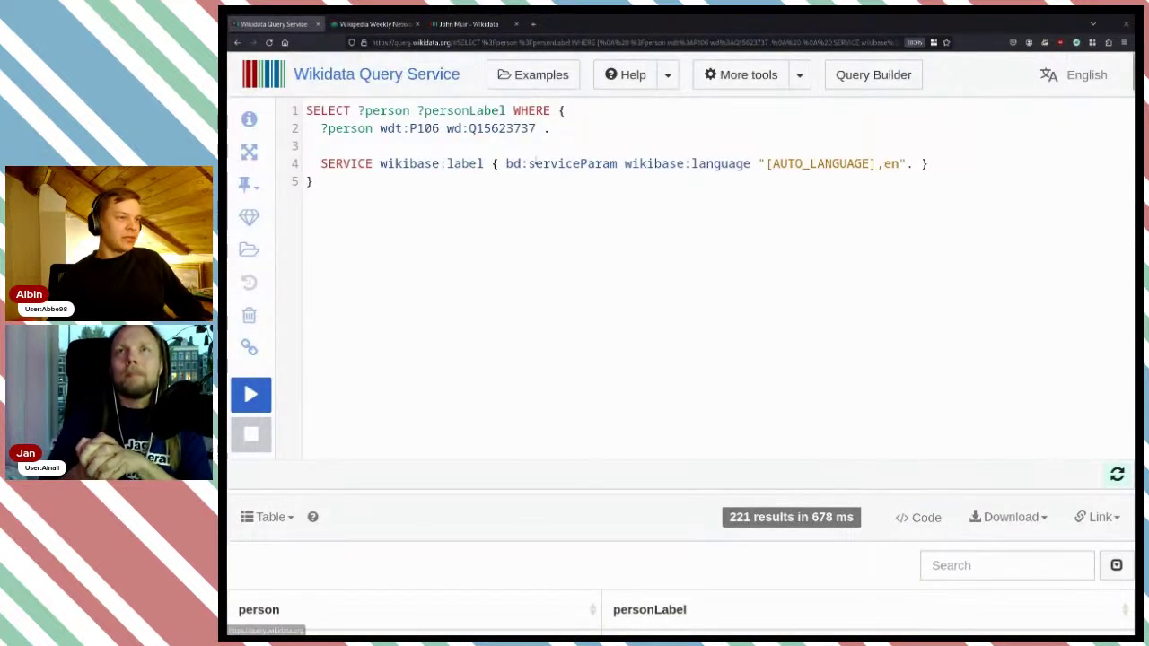
mouse_move(501, 131)
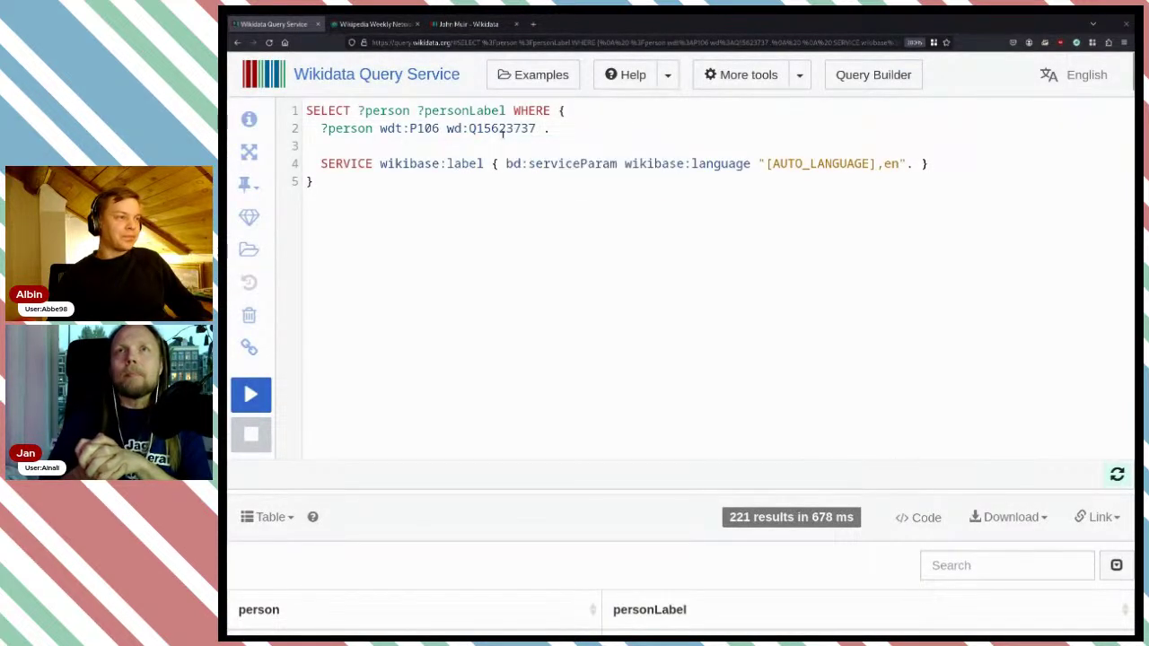
double_click(425, 128)
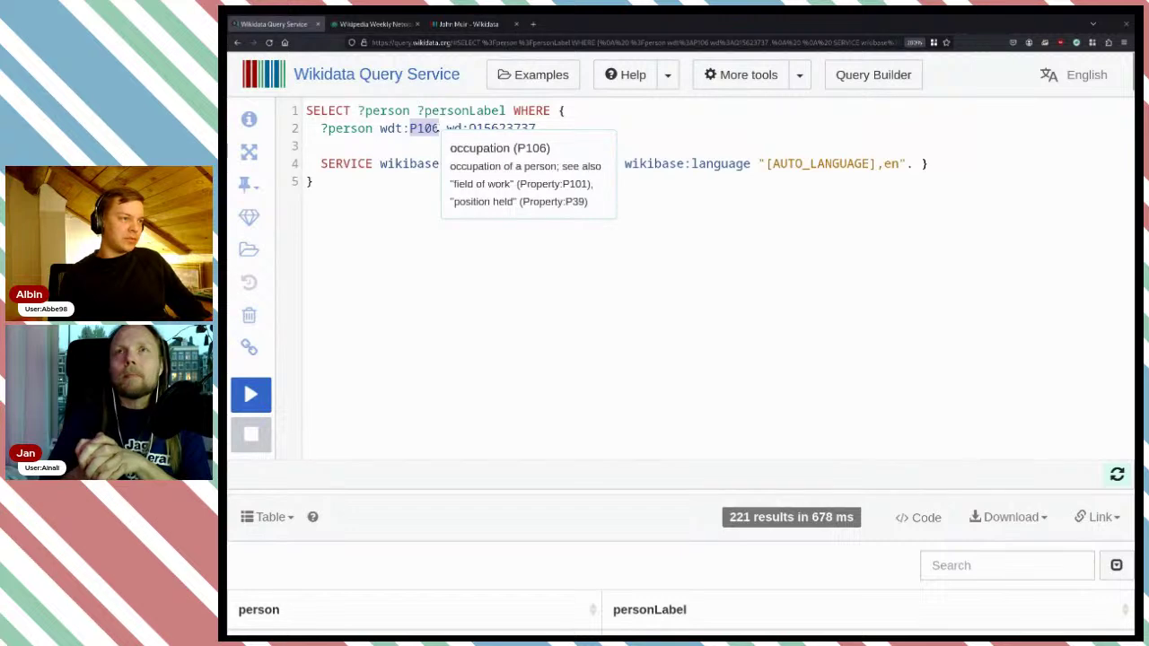
key("BackSpace")
type("field")
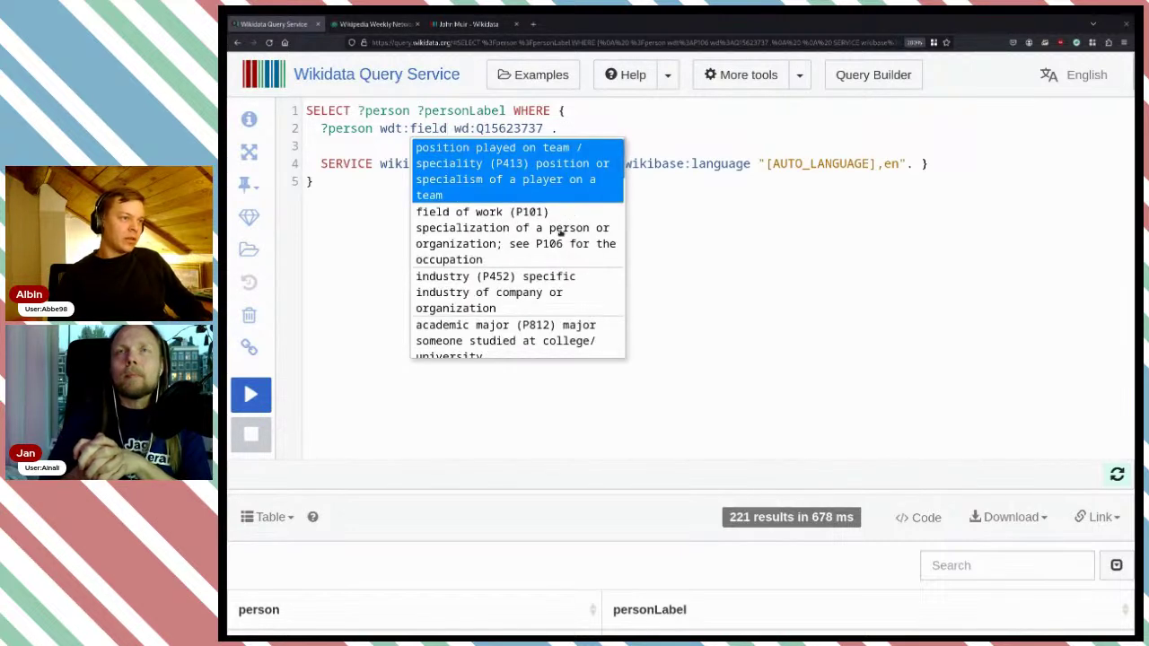
left_click(512, 224)
- Replace the glaciologist item in the triple with the glaciology item, wd:Q52120
key("BackSpace")
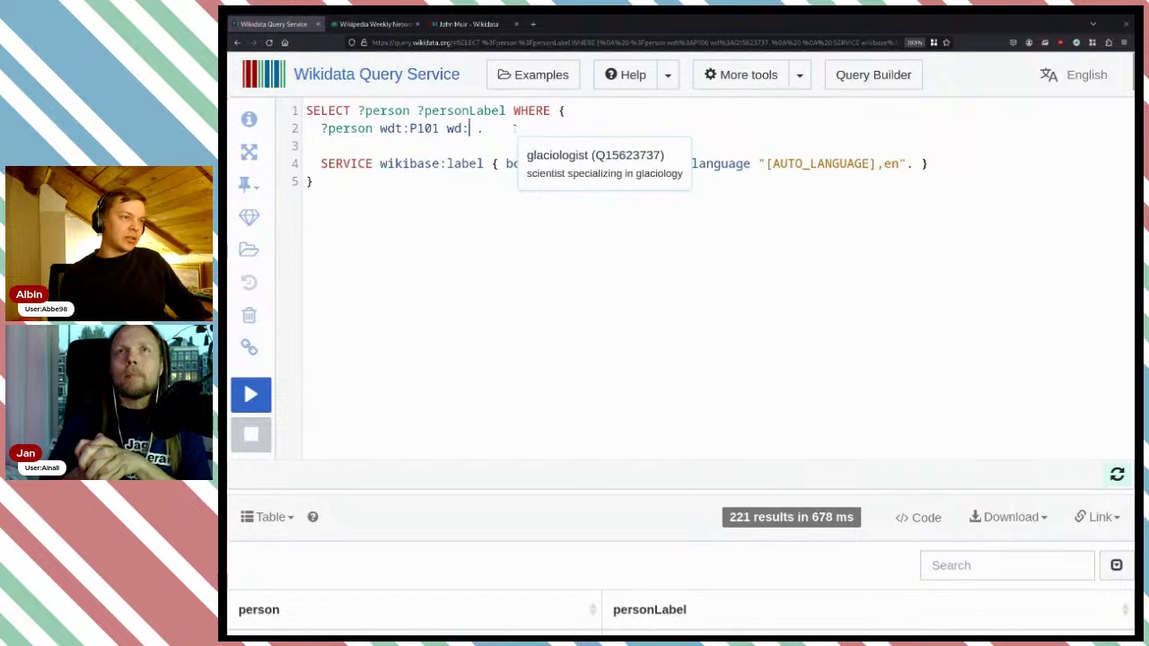
type("glacio")
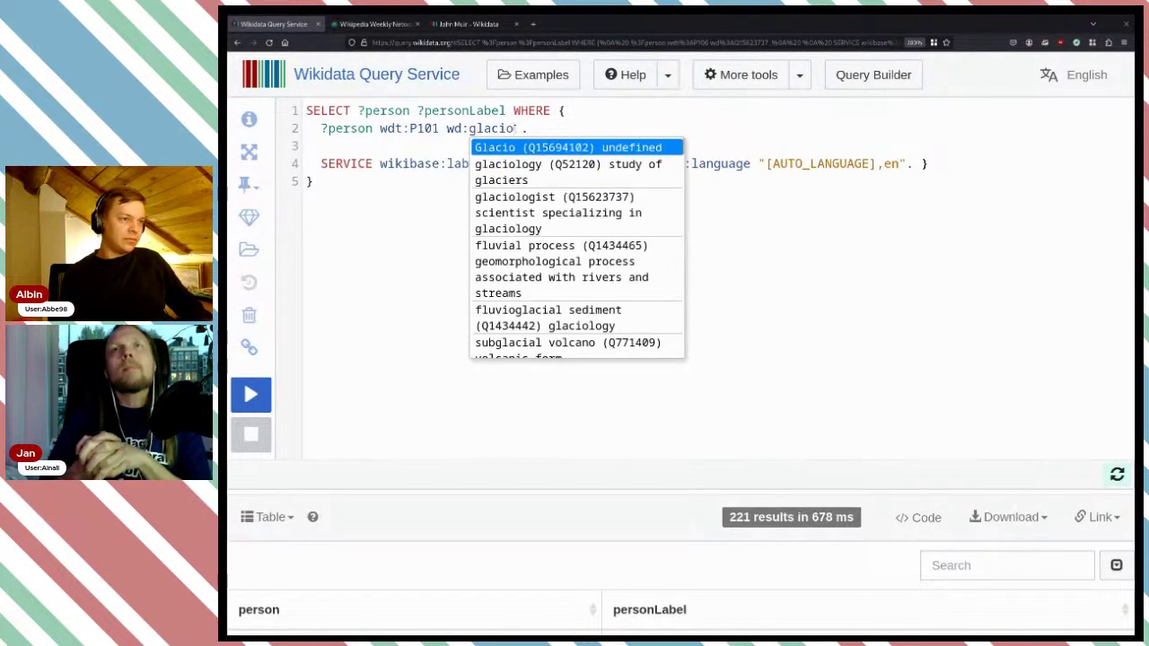
key("Down")
key("Return")
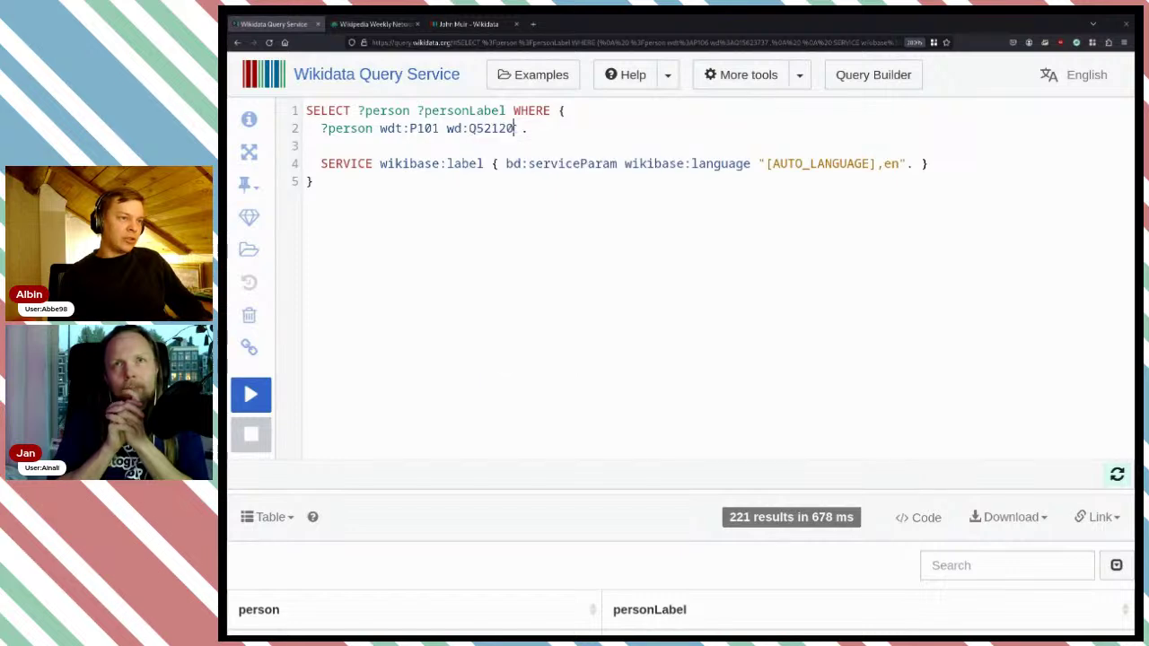
- Run the field of work query for glaciology and look through the resulting list of persons
key("ctrl+Return")
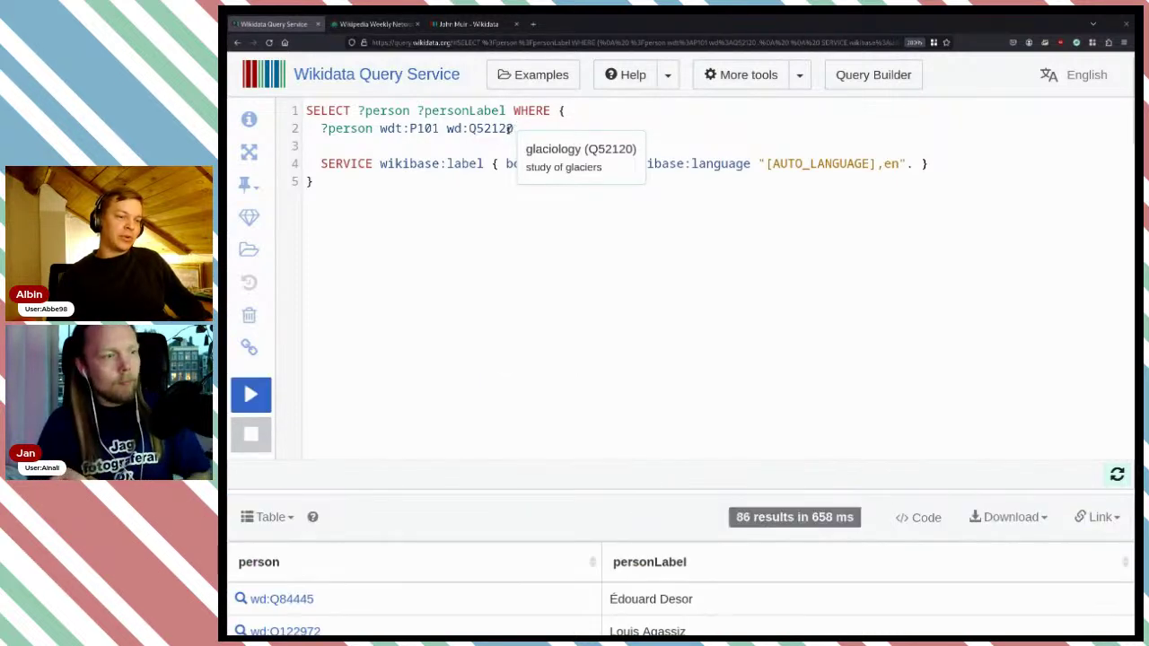
scroll(651, 287, "down", 2)
scroll(651, 287, "down", 2)
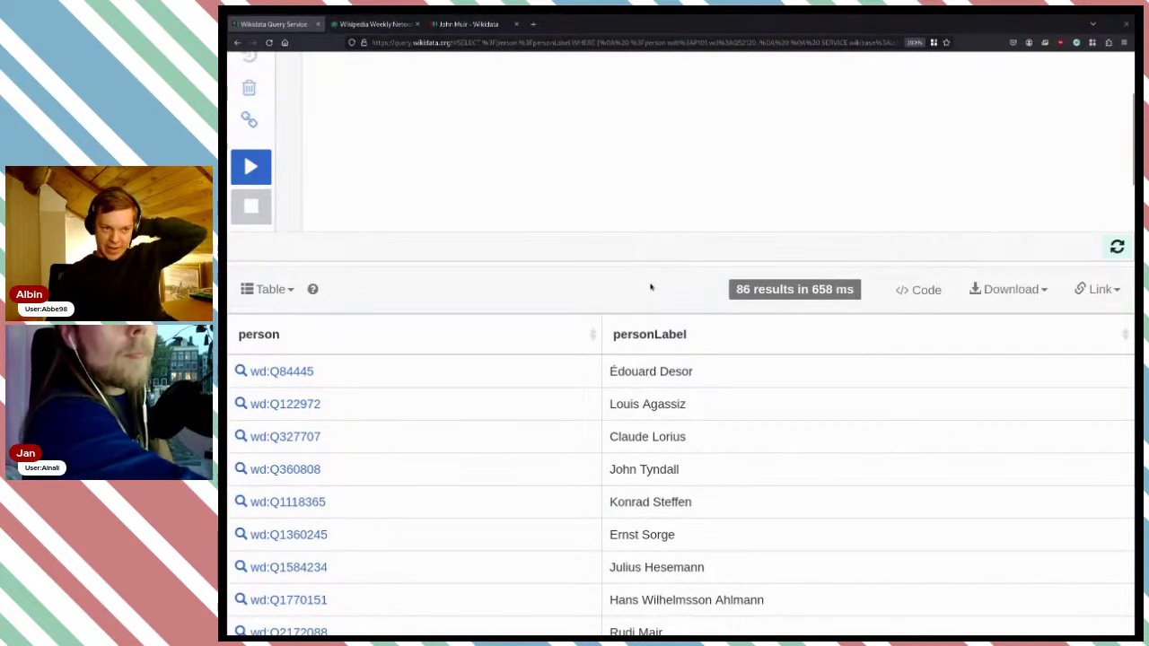
scroll(650, 287, "down", 4)
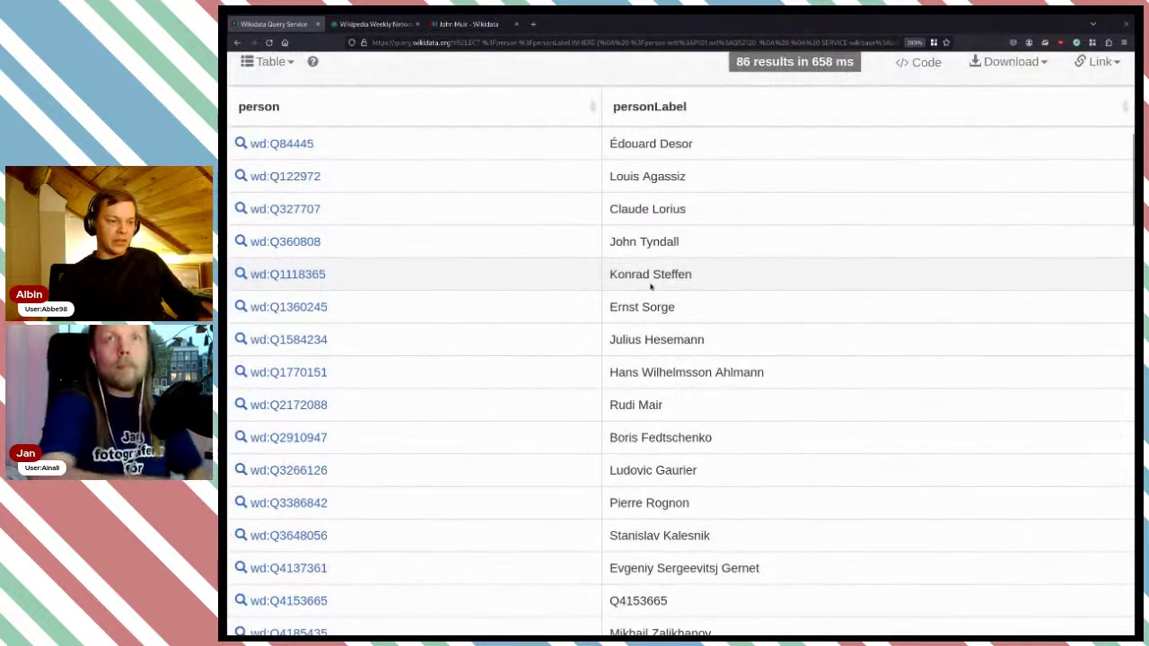
scroll(651, 287, "up", 8)
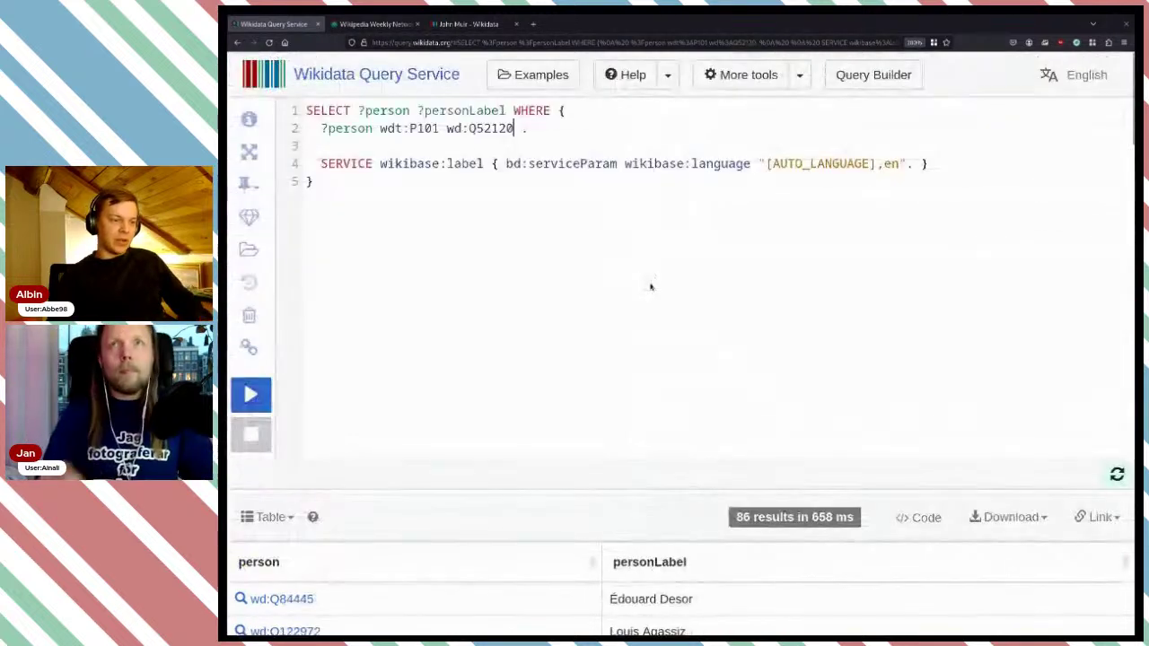
- Go back to the previous query version, with occupation wdt:P106 and glaciologist wd:Q15623737
left_click(238, 42)
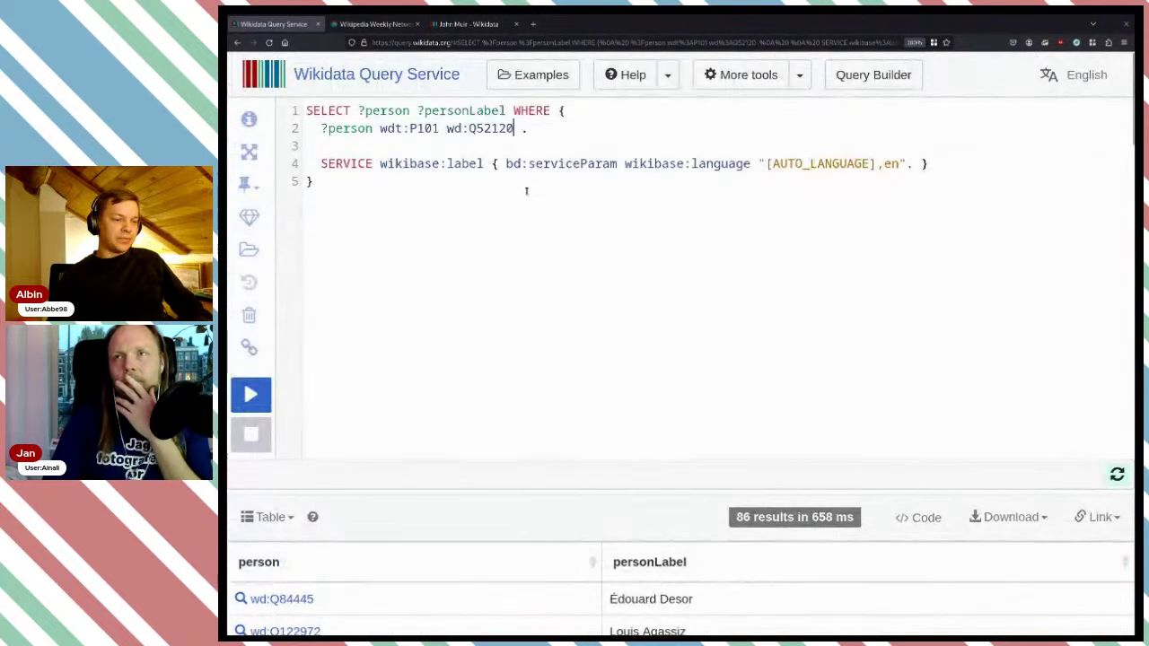
left_click(238, 42)
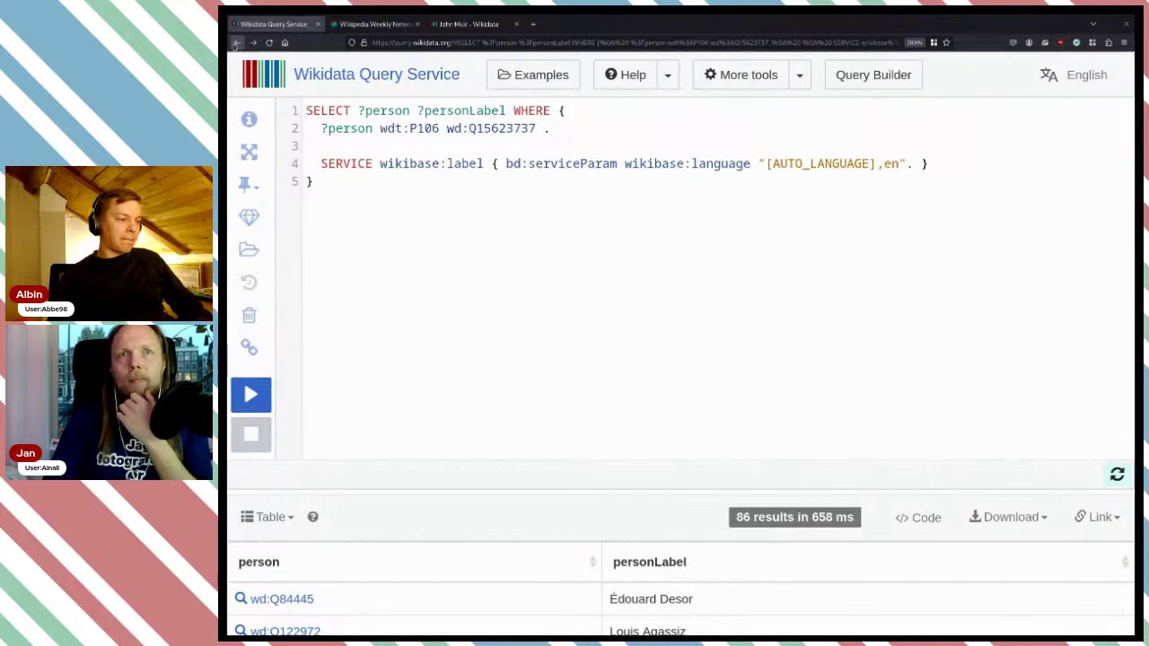
mouse_move(417, 135)
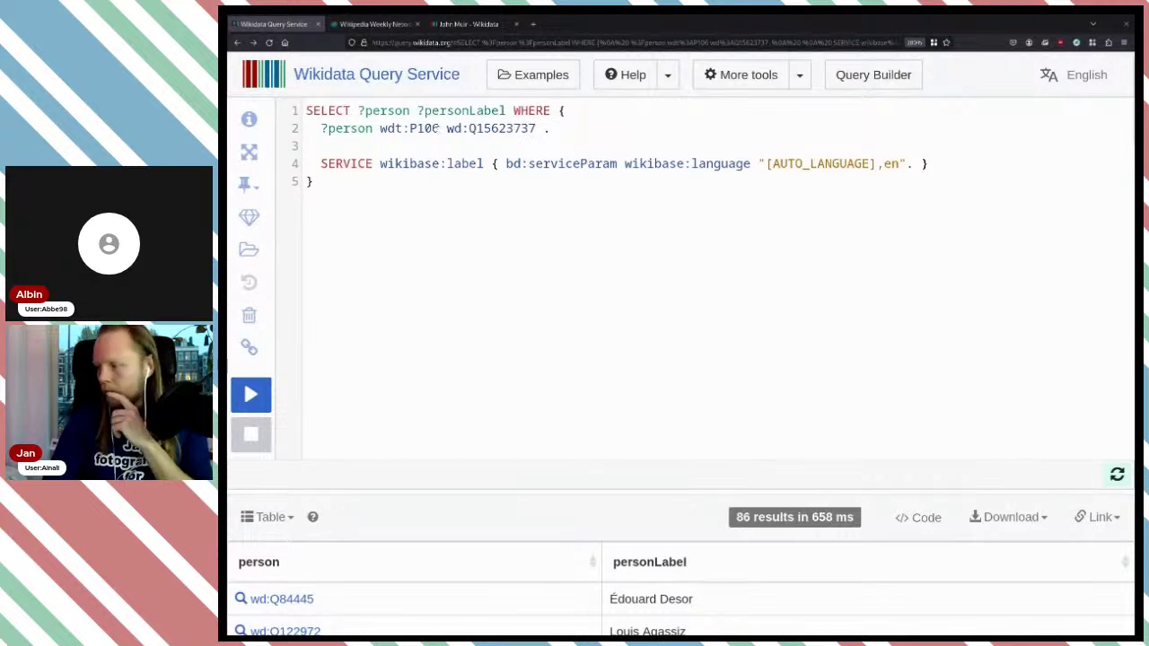
- Run the occupation query for glaciologists and look through the resulting list of persons
scroll(541, 287, "down", 5)
scroll(541, 287, "up", 5)
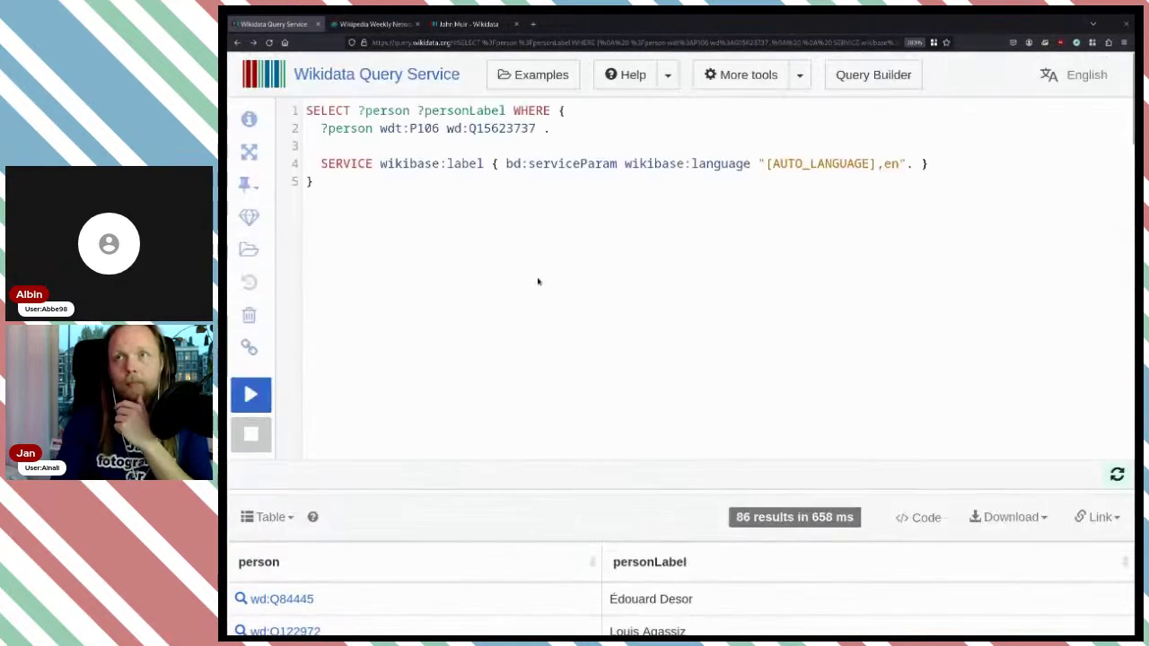
key("ctrl+Return")
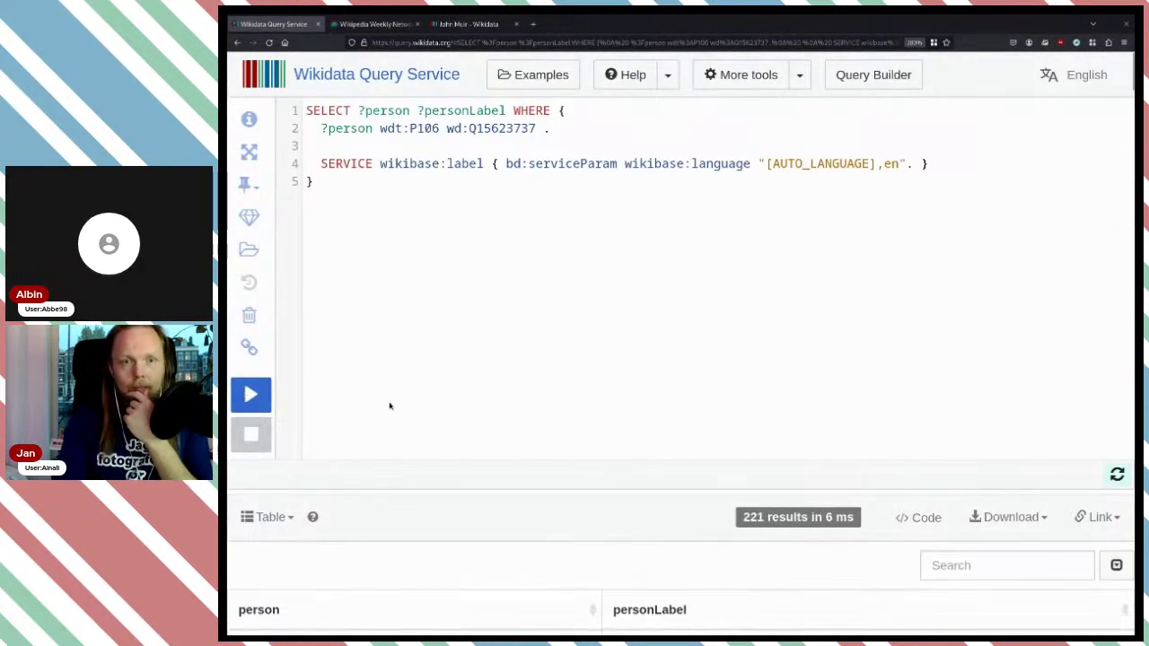
scroll(377, 422, "down", 5)
scroll(362, 432, "up", 5)
scroll(362, 432, "down", 5)
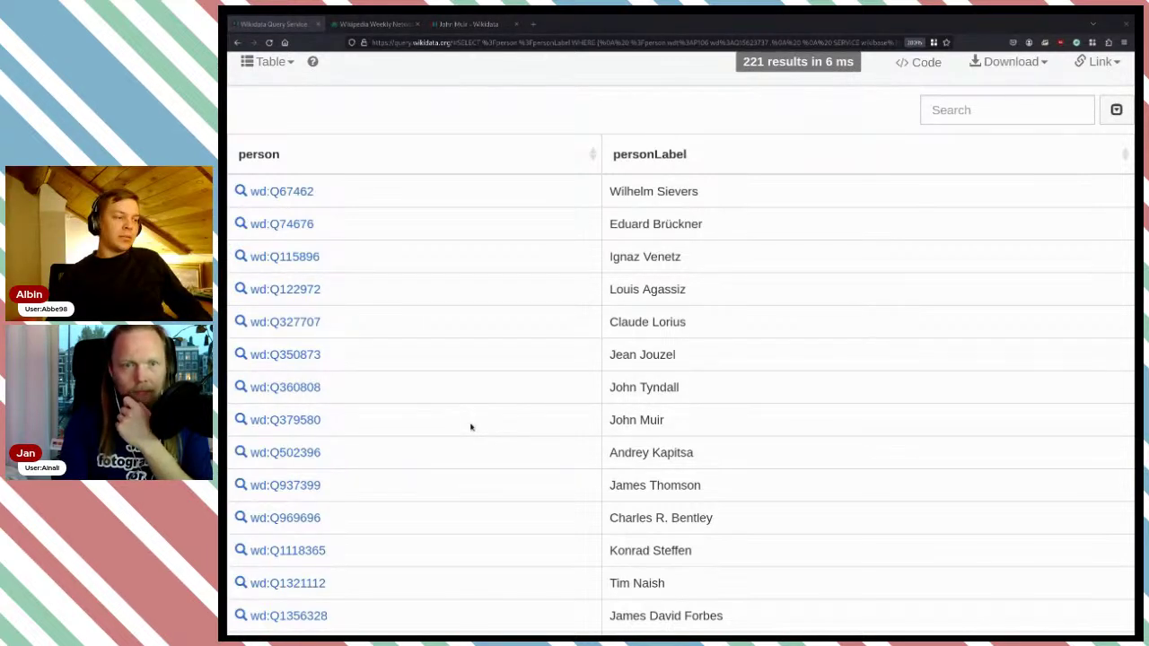
scroll(592, 395, "up", 5)
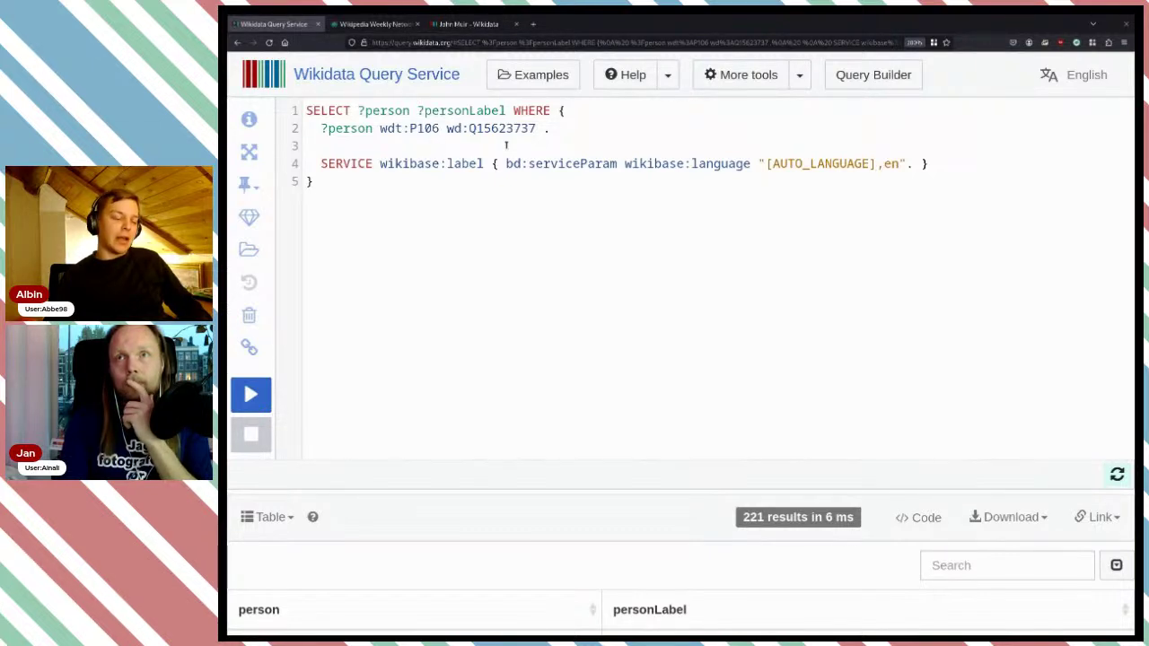
- Rename the ?person variable to ?paper in both the SELECT clause and the triple
mouse_move(492, 128)
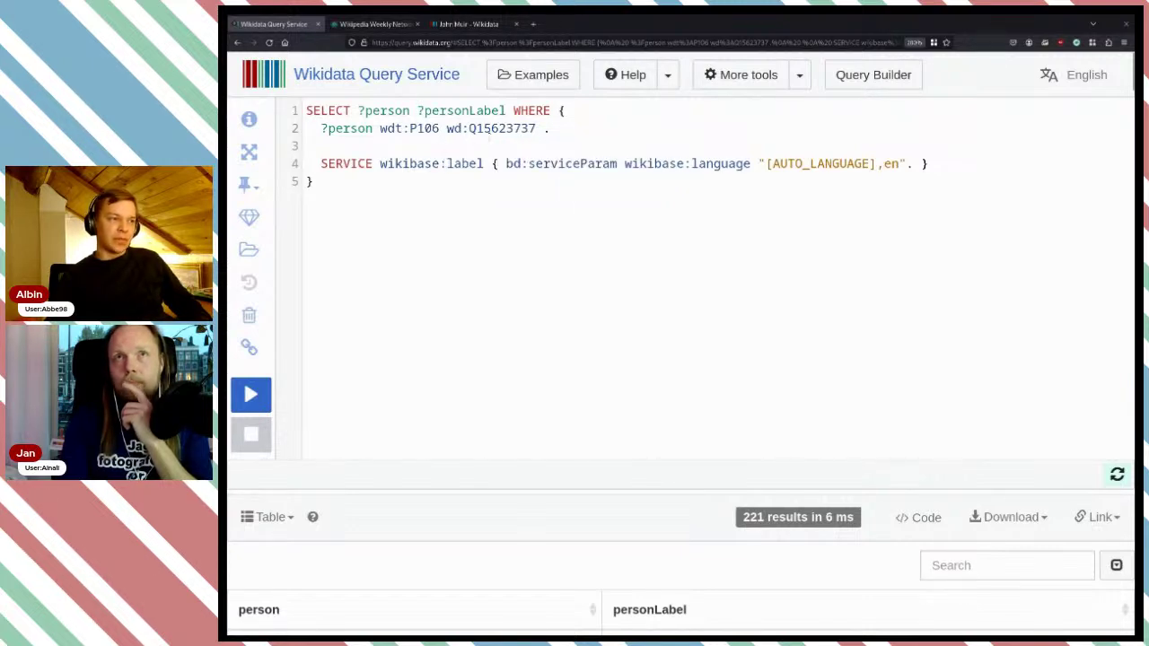
double_click(350, 128)
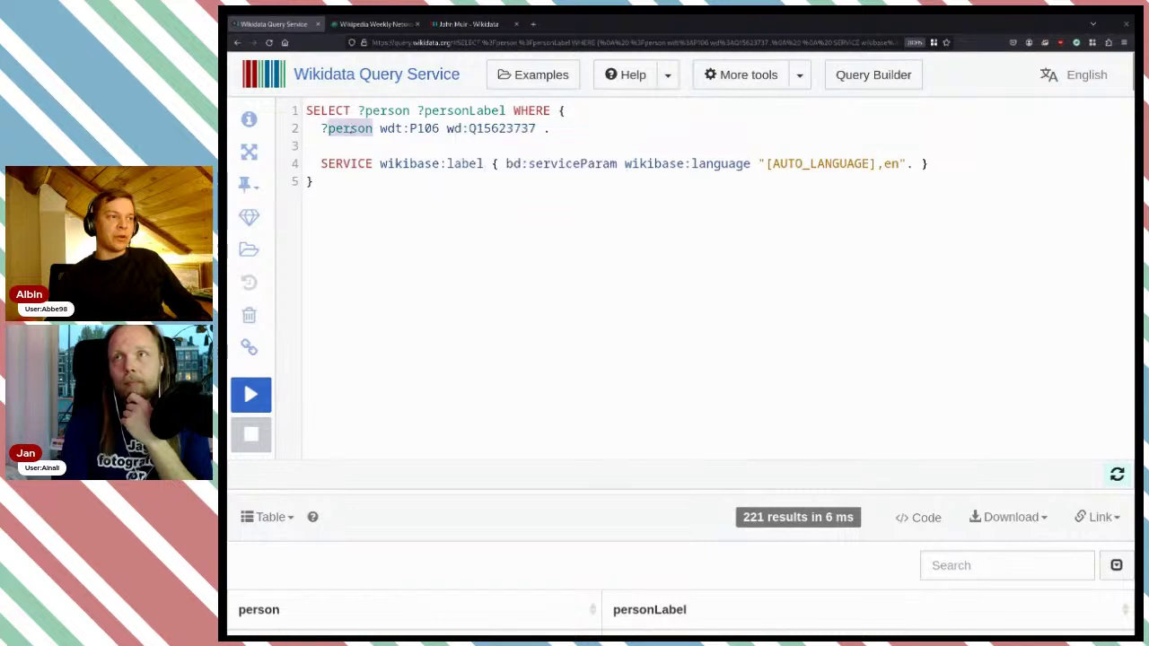
type("papers")
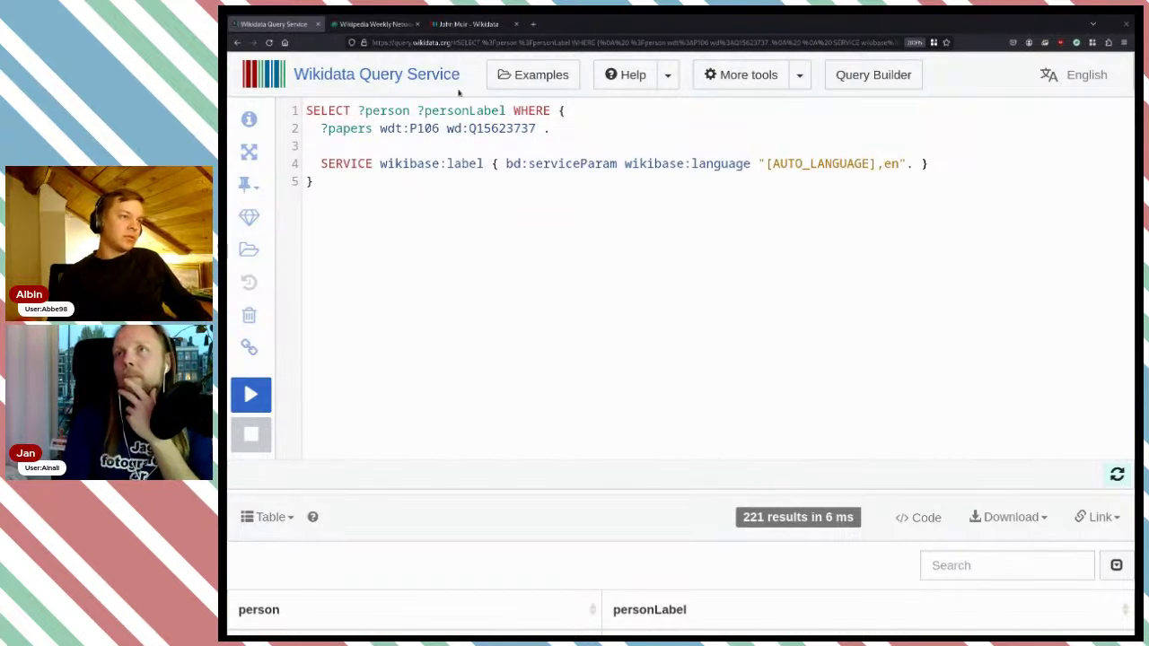
double_click(400, 111)
type("papers")
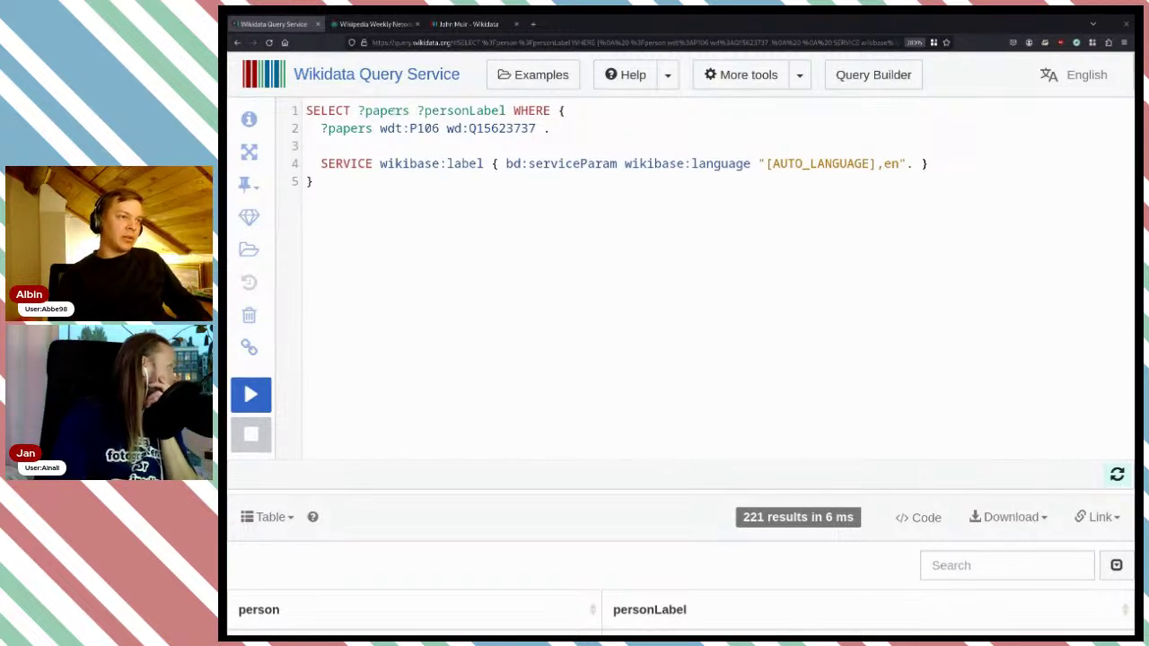
double_click(395, 110)
left_click(415, 111)
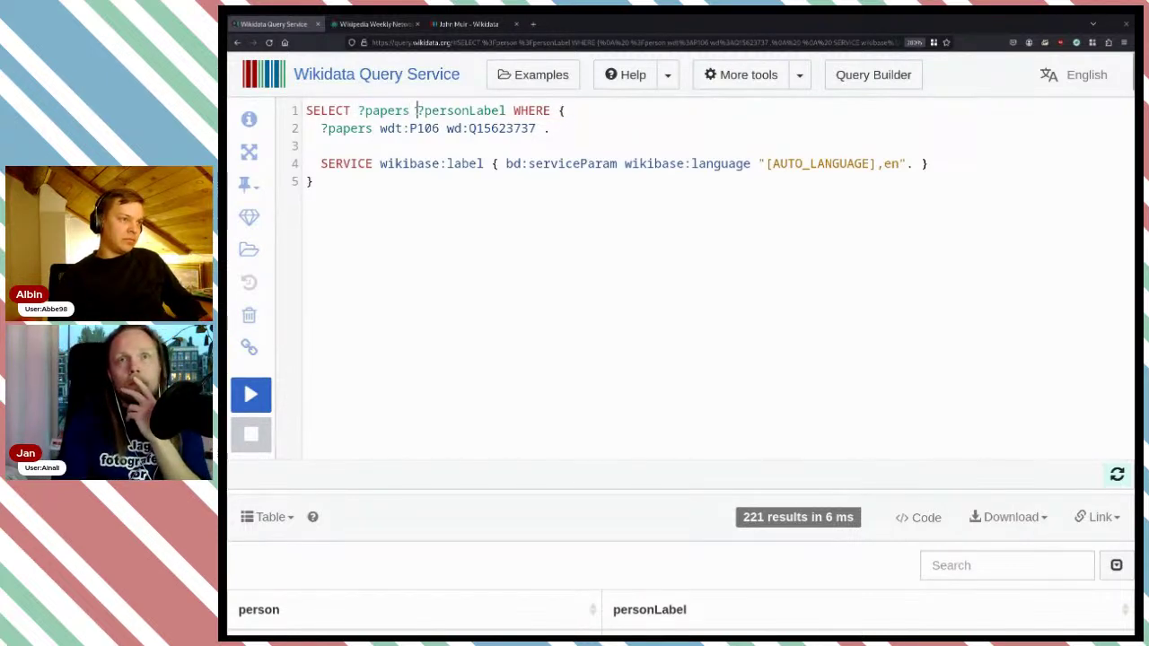
key("BackSpace")
left_click(395, 128)
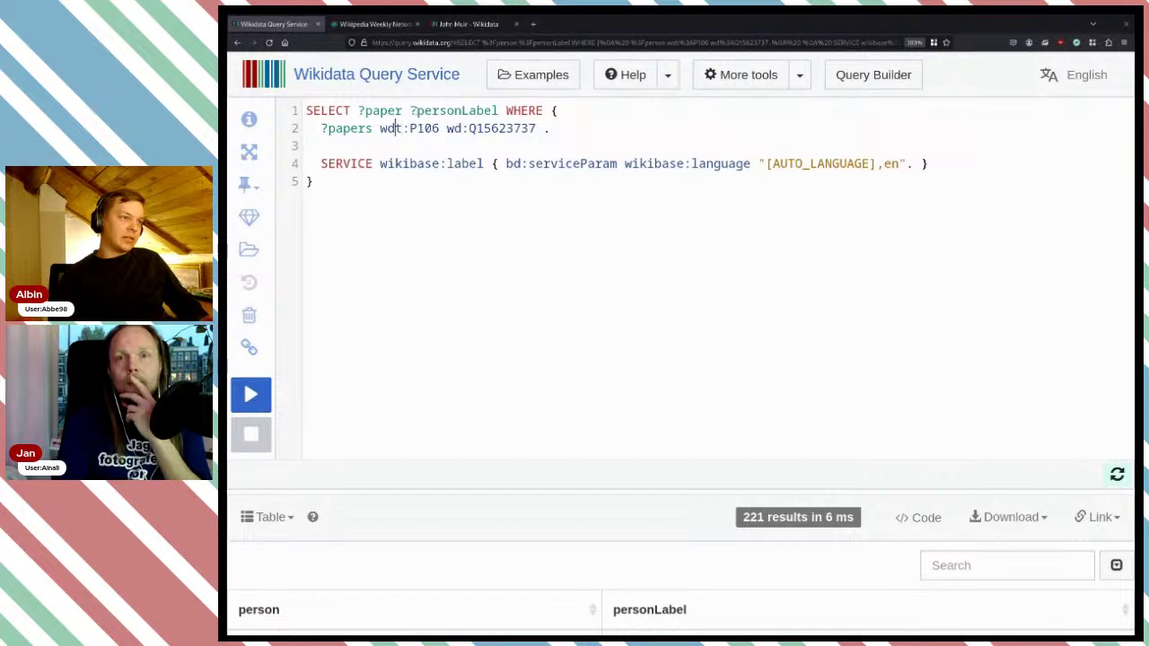
key("BackSpace")
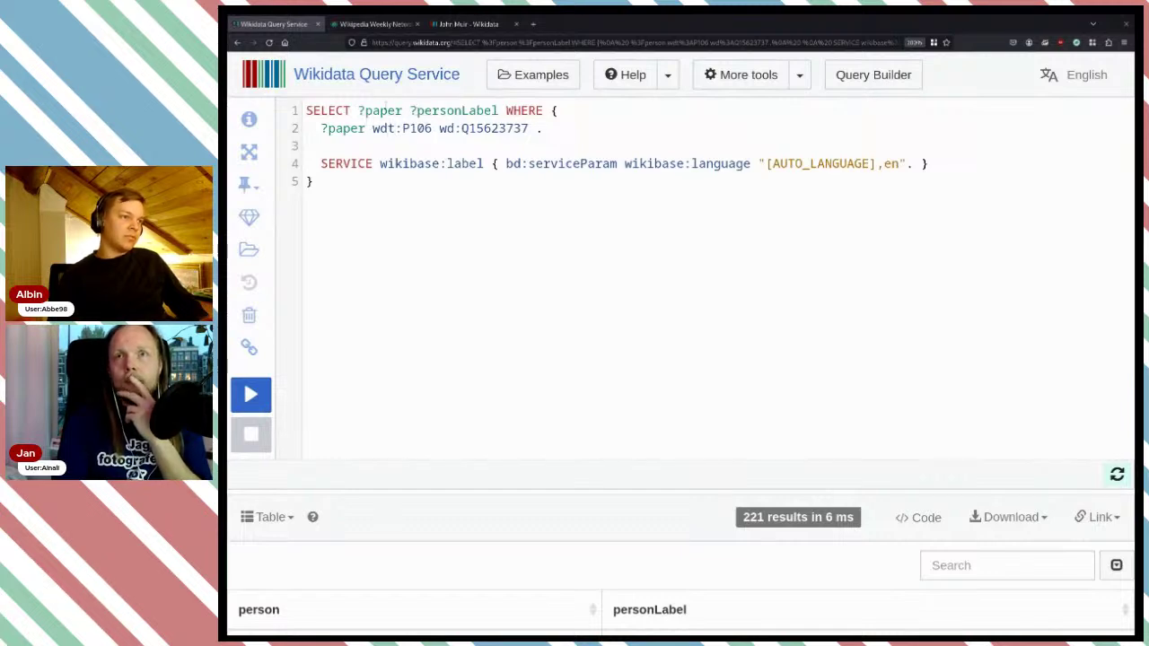
- Rename the label variable in the SELECT clause to ?paperLabel
double_click(389, 109)
key("ctrl+c")
left_click_drag(461, 110, 417, 111)
key("ctrl+v")
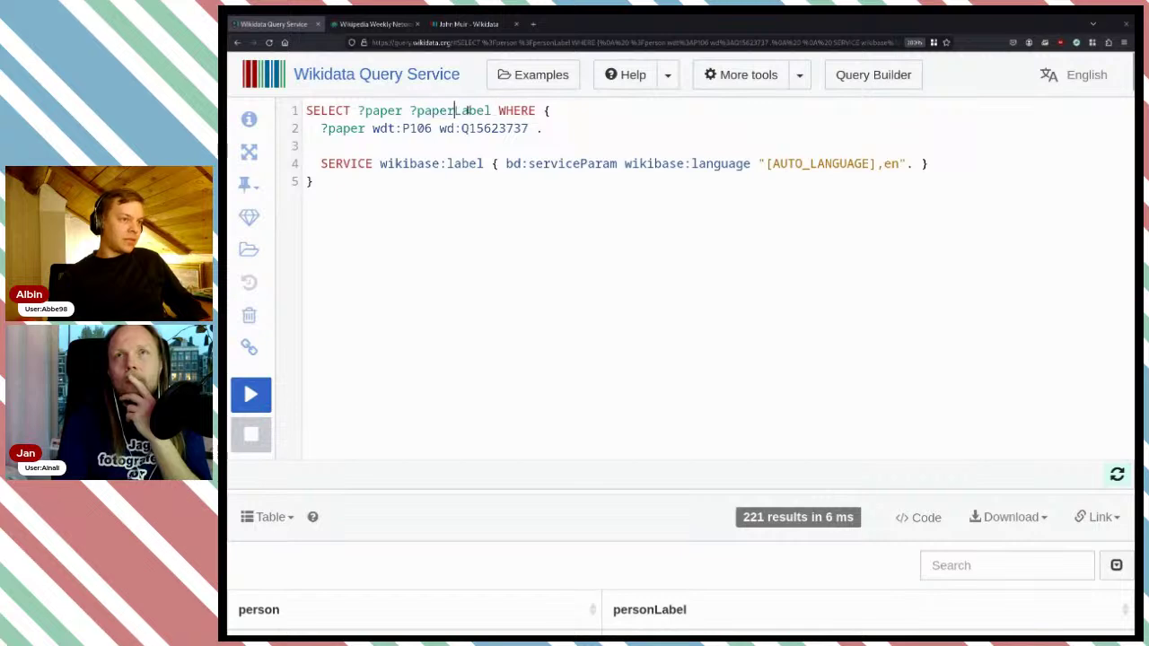
- Replace the occupation property in the triple with main subject, P921
double_click(417, 128)
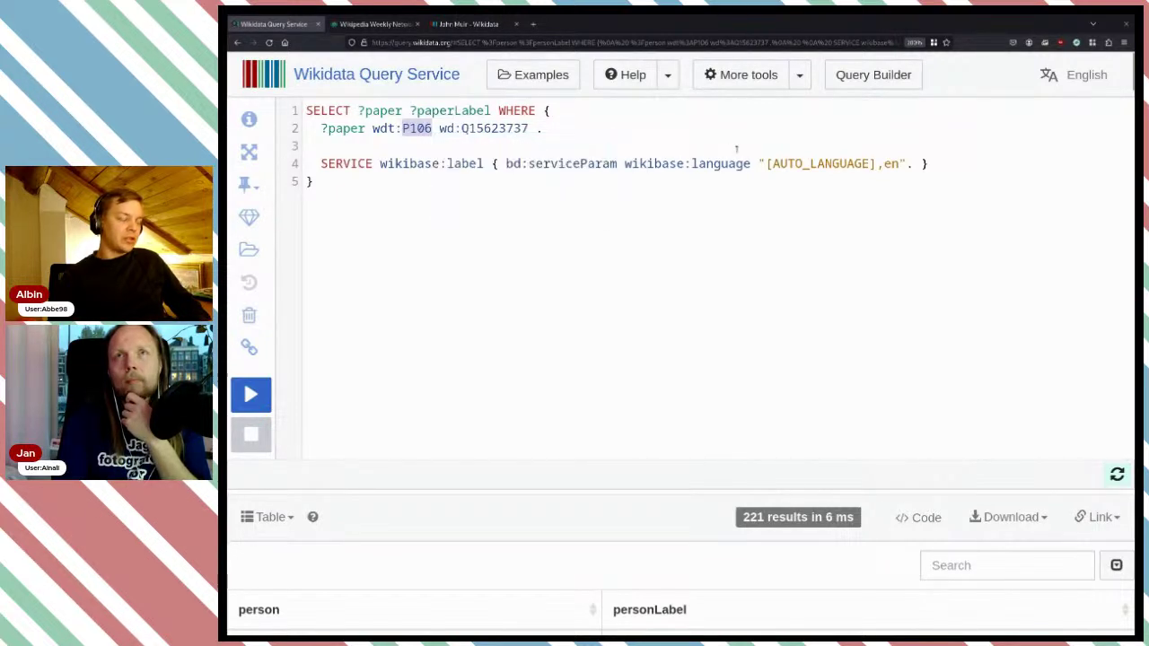
key("BackSpace")
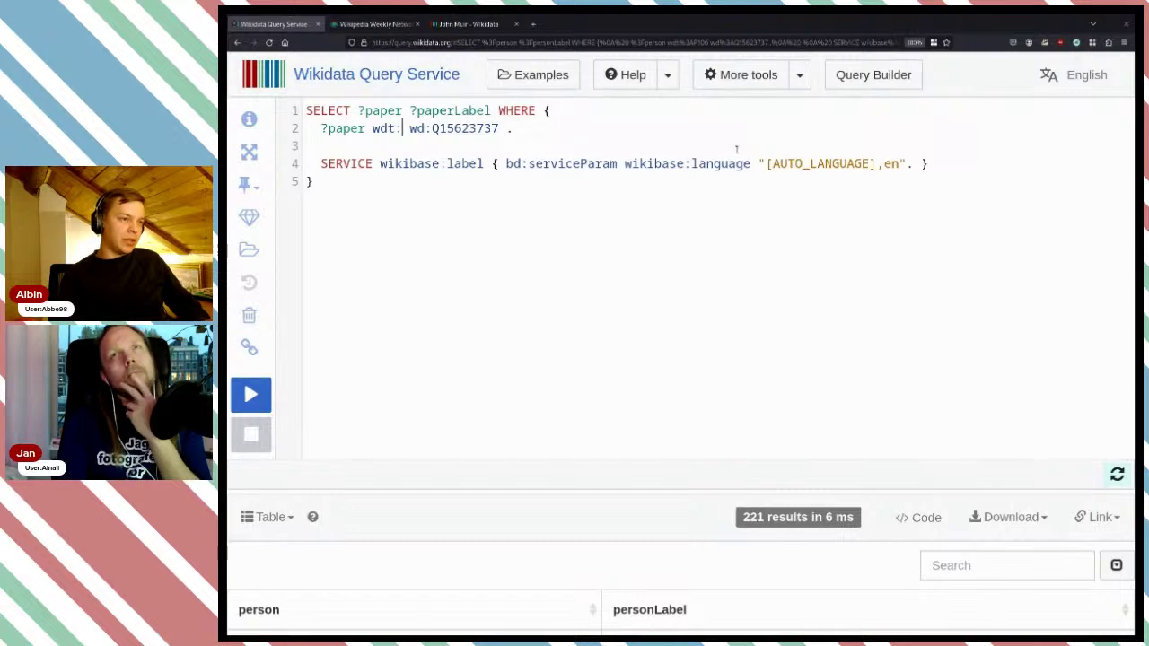
key("ctrl+space")
type("main")
key("Down")
key("Down")
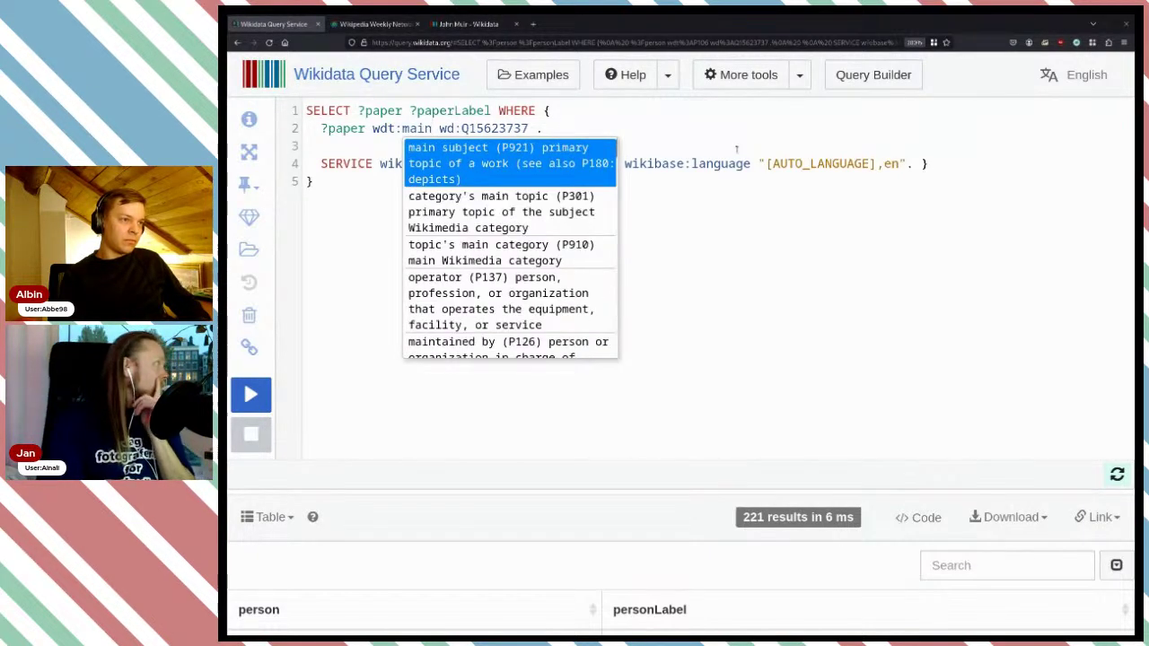
key("Return")
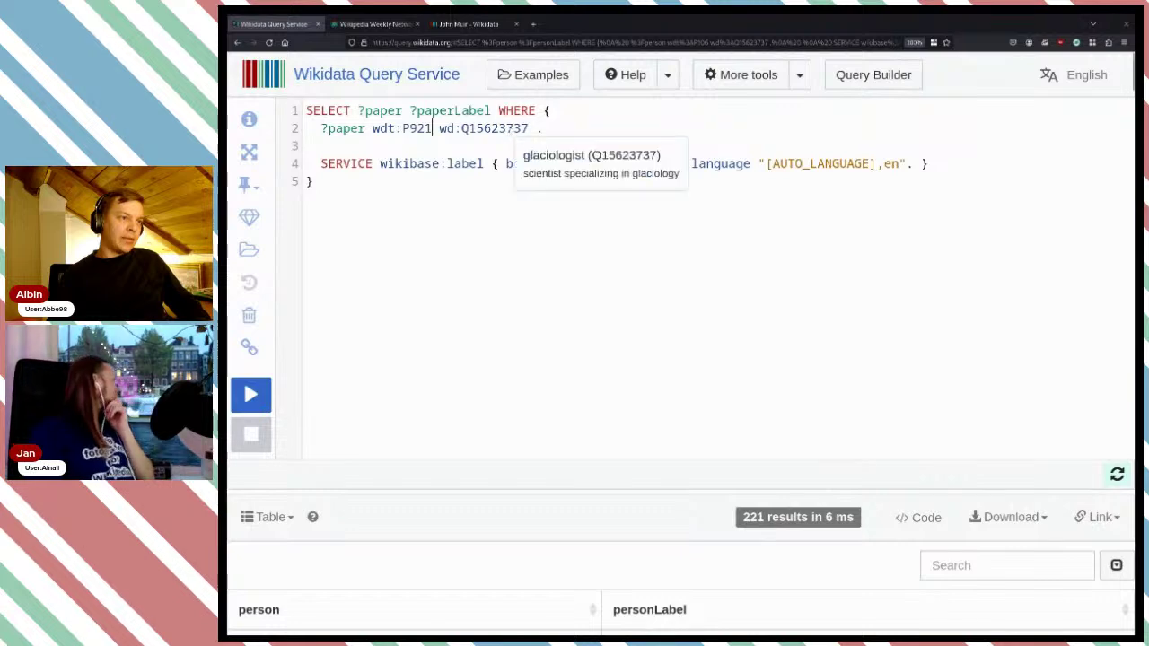
- Remove the glaciologist item from the triple and search for the entity "glacier" as its replacement
key("BackSpace")
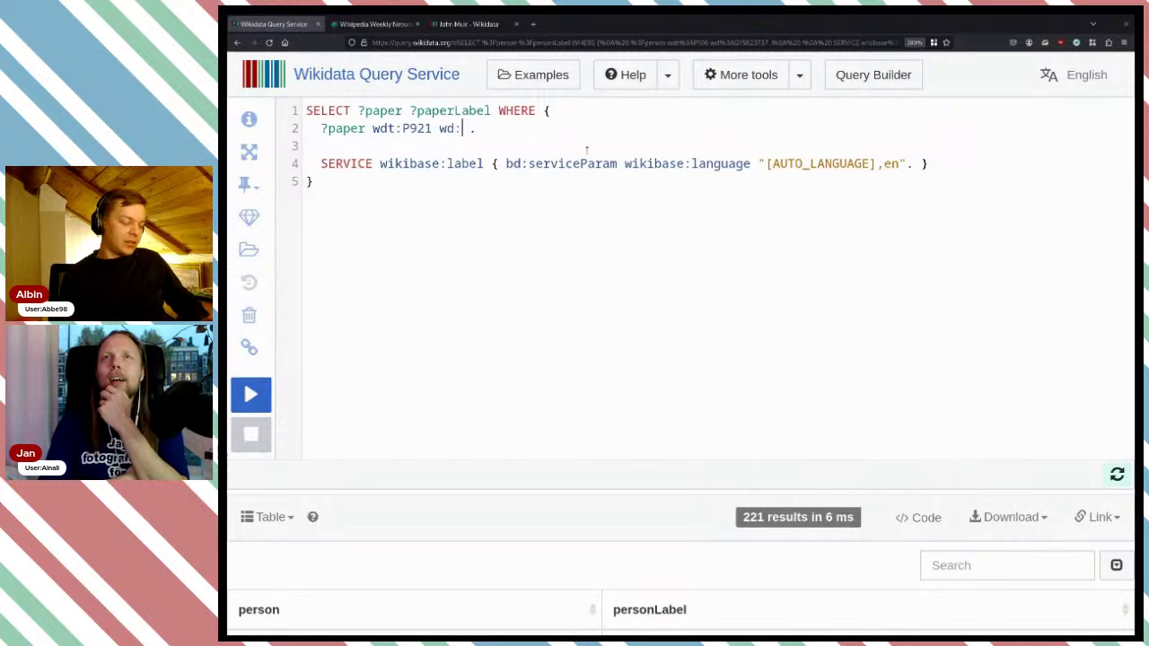
key("ctrl+space")
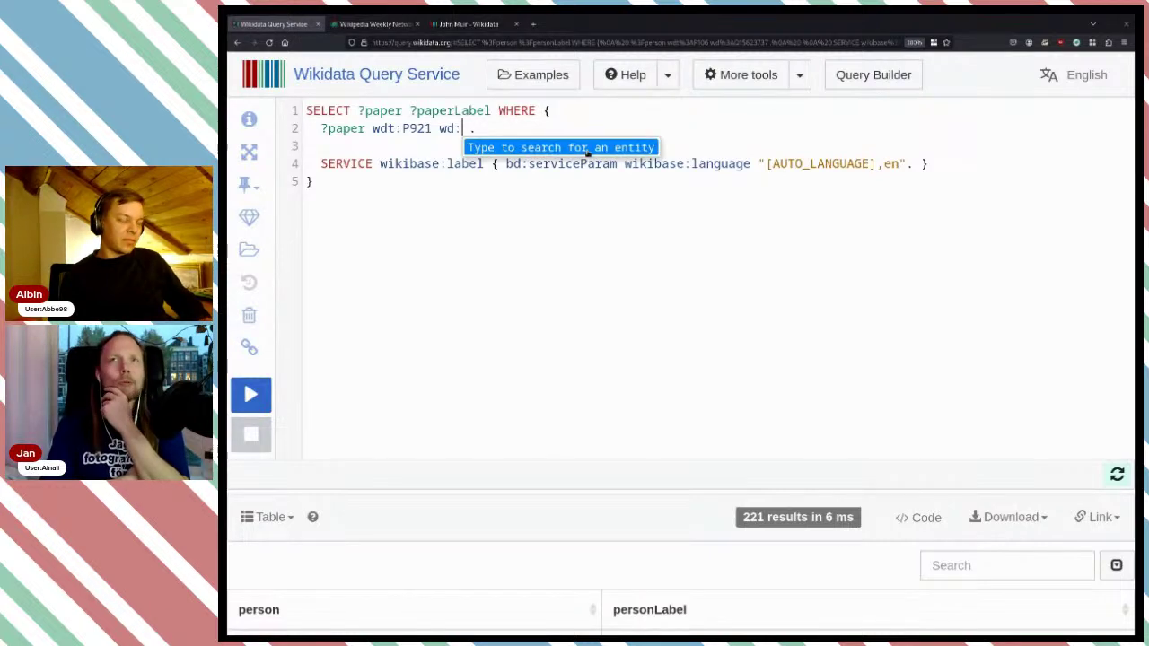
type("gla")
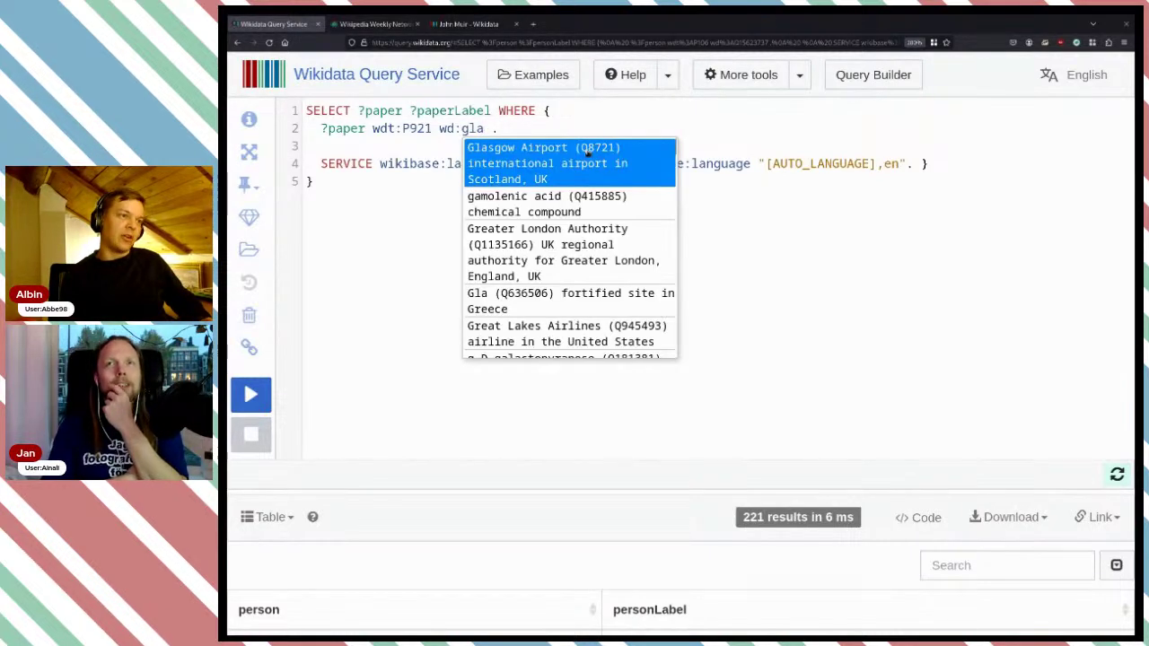
type("ci")
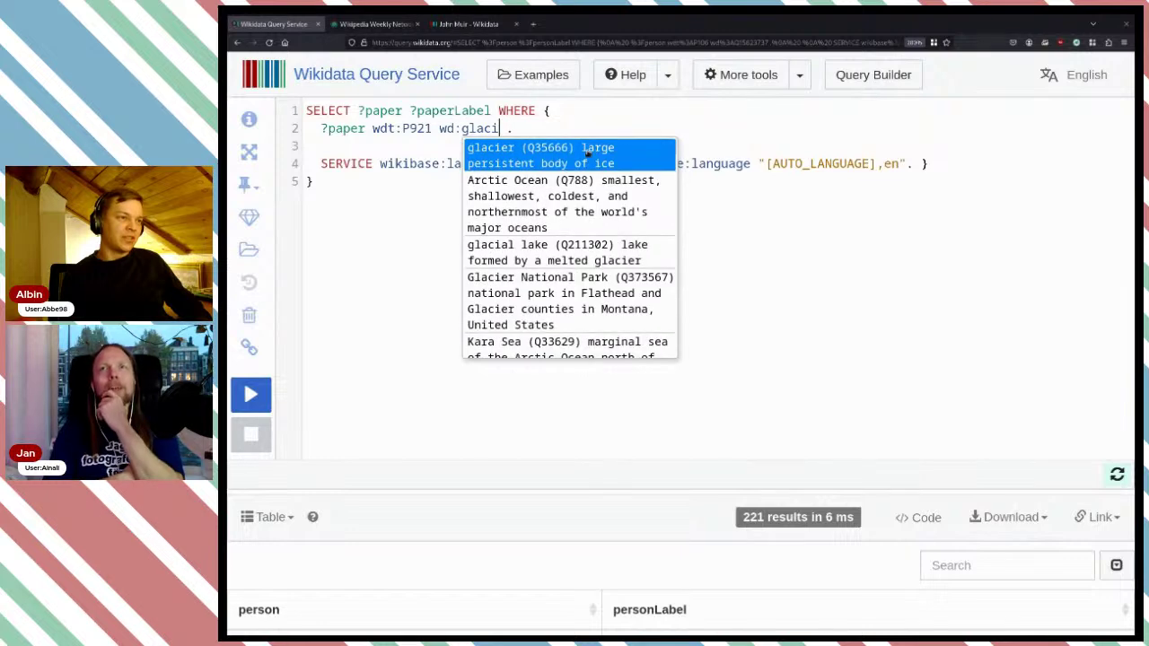
type("er")
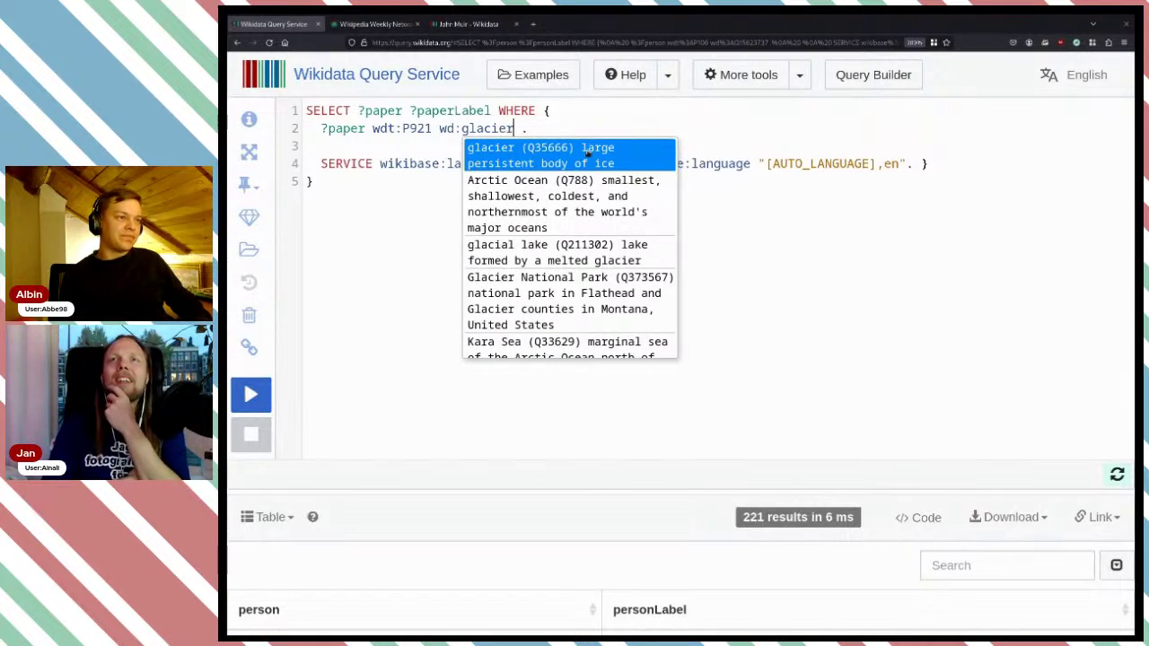
- Replace the partly entered subject on line 2 of the query with glaciology (wd:Q52120) and check which item the ID refers to
key("BackSpace")
key("BackSpace")
type("oligy")
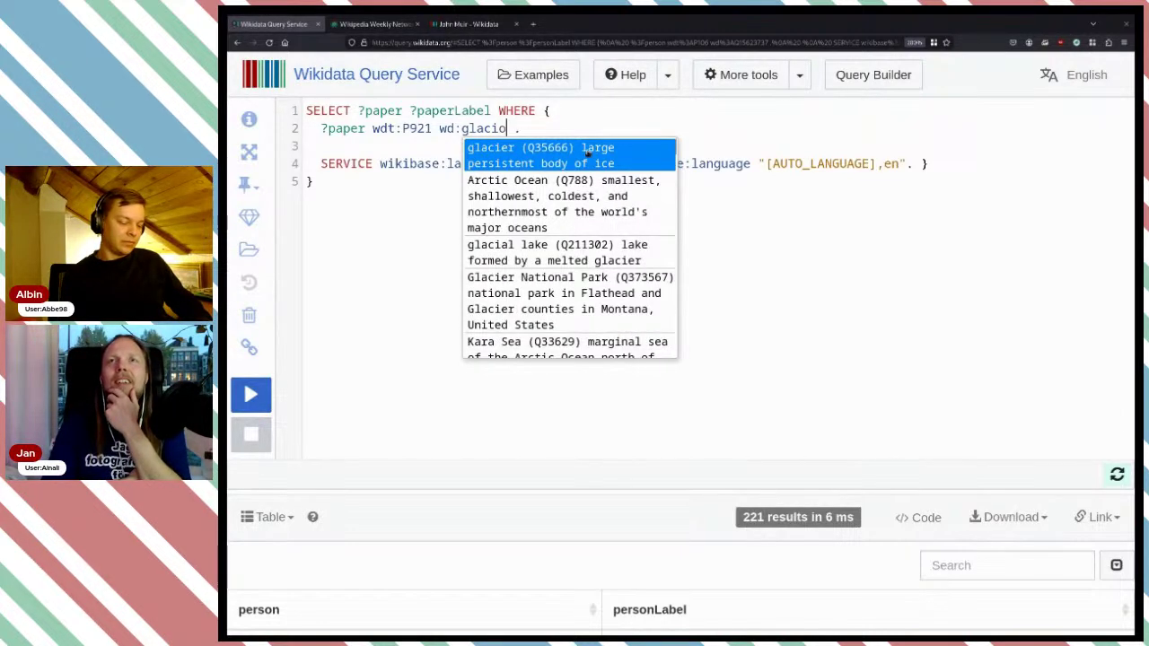
key("BackSpace")
key("BackSpace")
key("BackSpace")
key("BackSpace")
key("BackSpace")
key("BackSpace")
key("BackSpace")
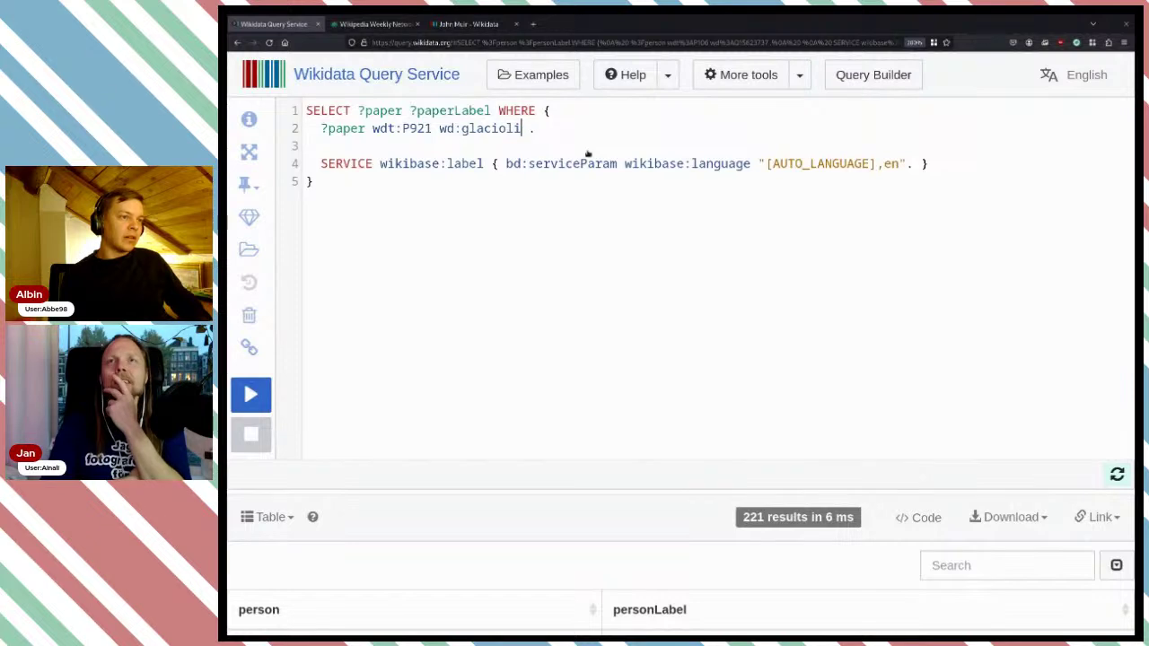
type("ci")
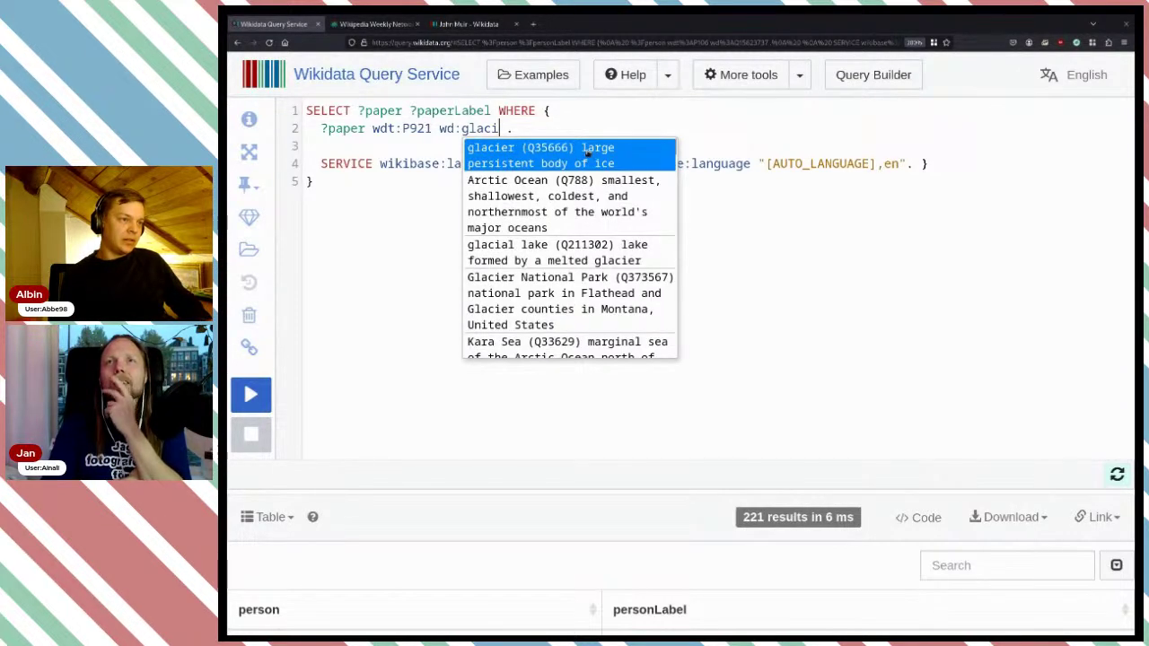
type("o")
key("Down")
key("Return")
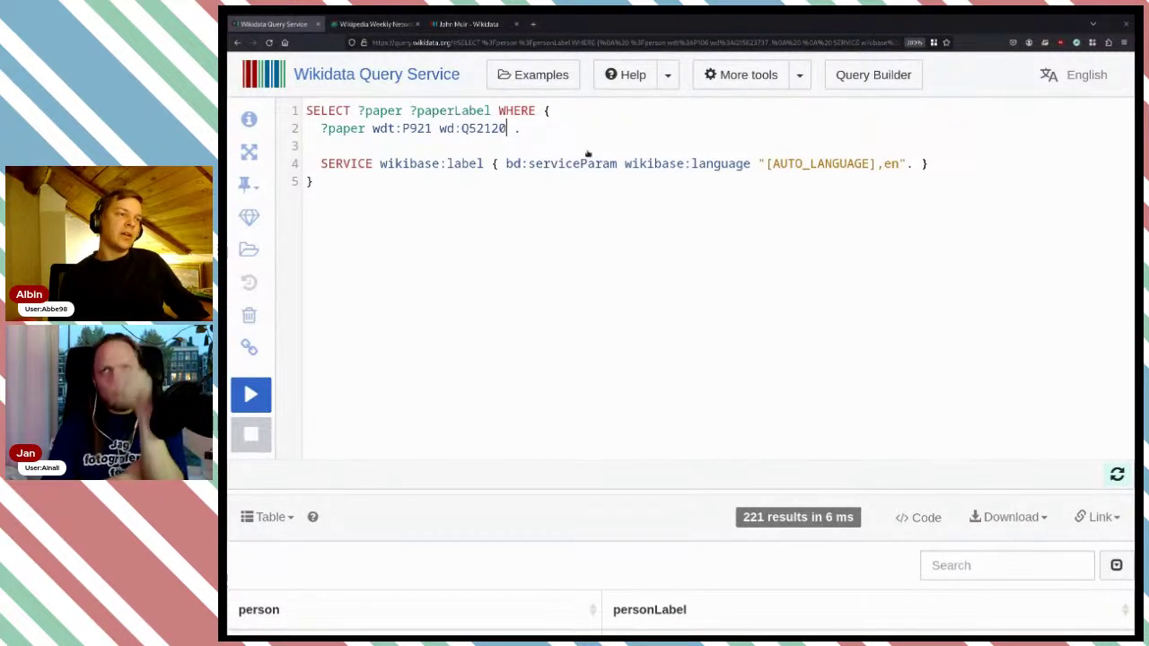
key("ctrl+space")
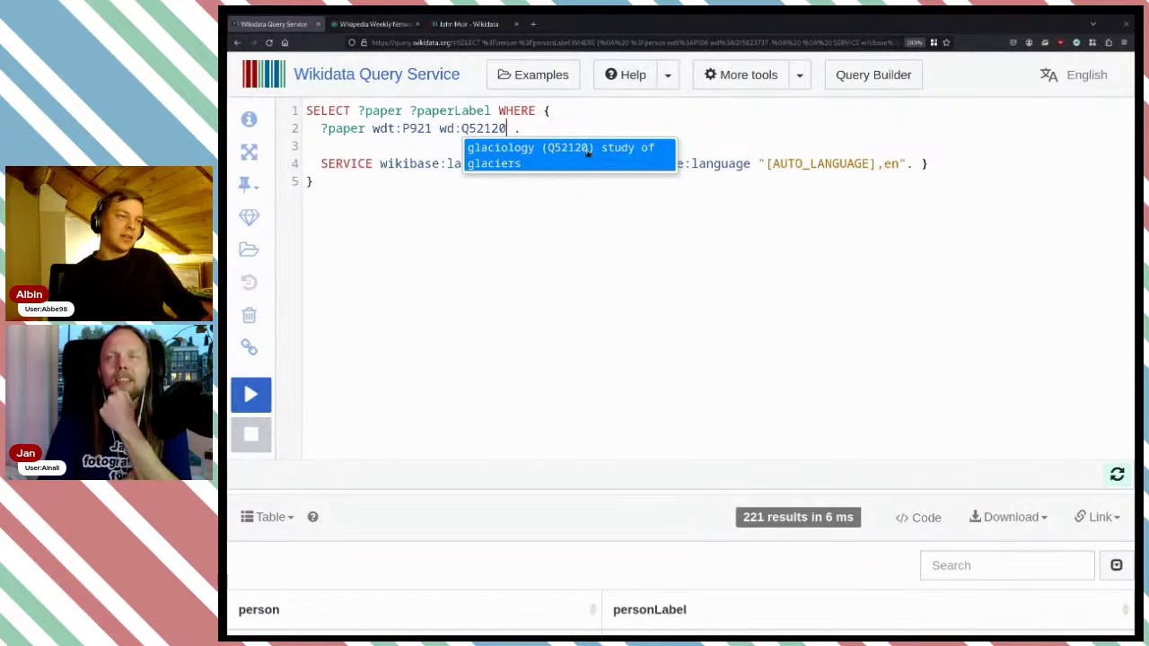
- Run the query for papers with main subject glaciology and look through the listed papers
left_click(559, 115)
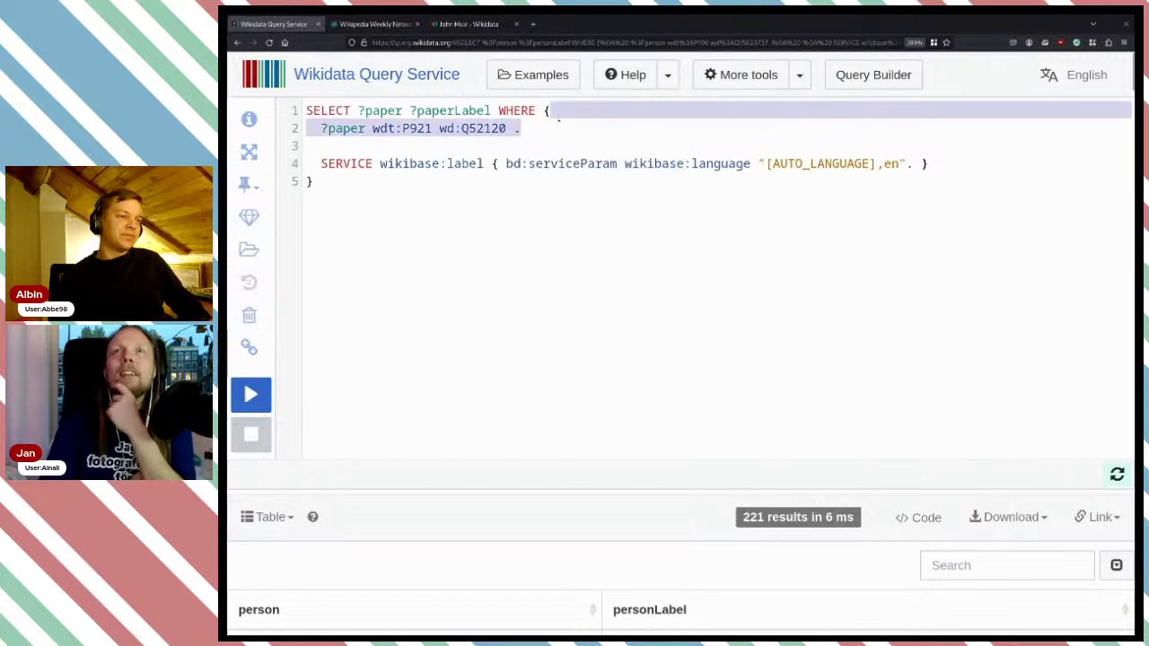
left_click(251, 394)
scroll(576, 342, "down", 1)
scroll(576, 342, "down", 3)
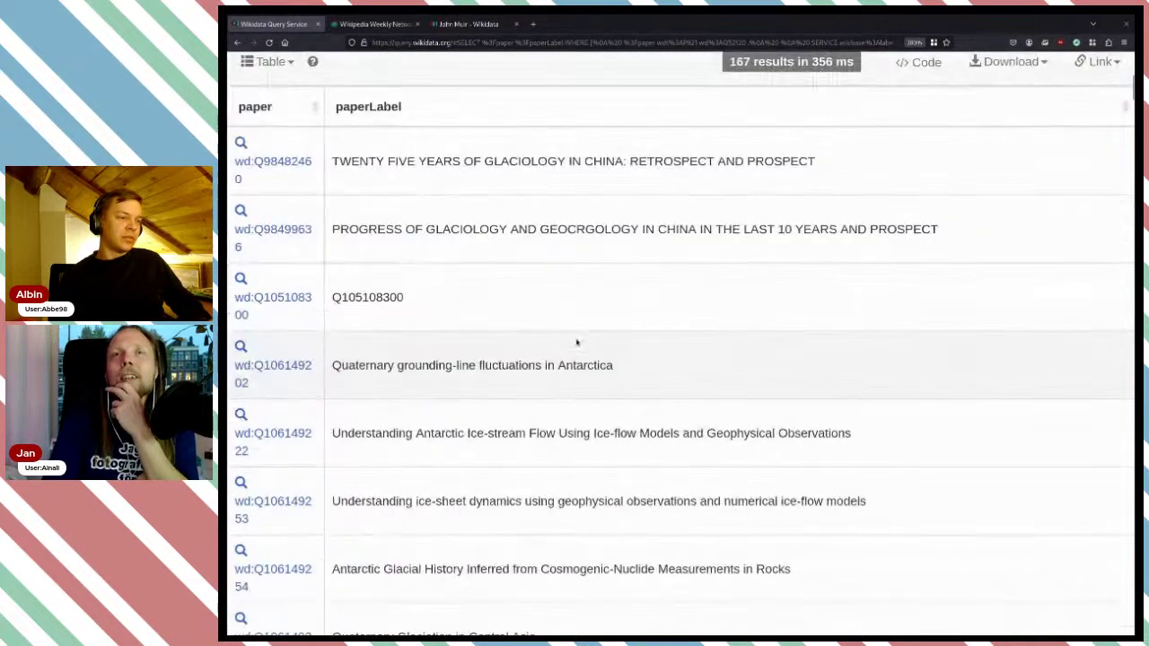
scroll(576, 342, "up", 1)
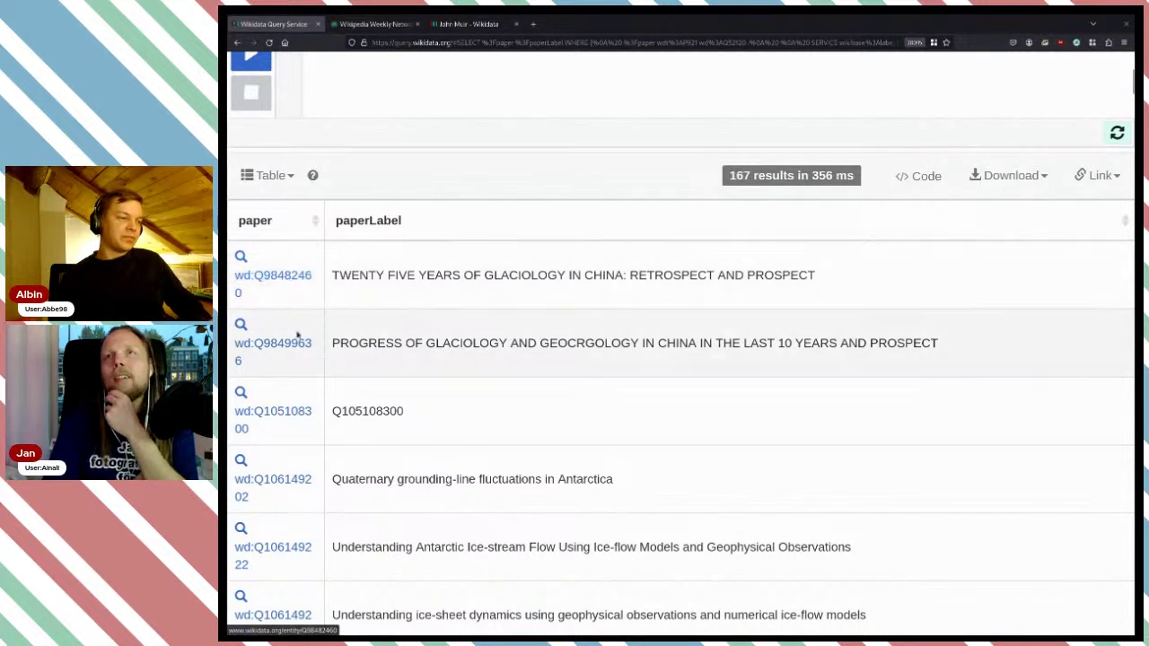
scroll(287, 325, "down", 4)
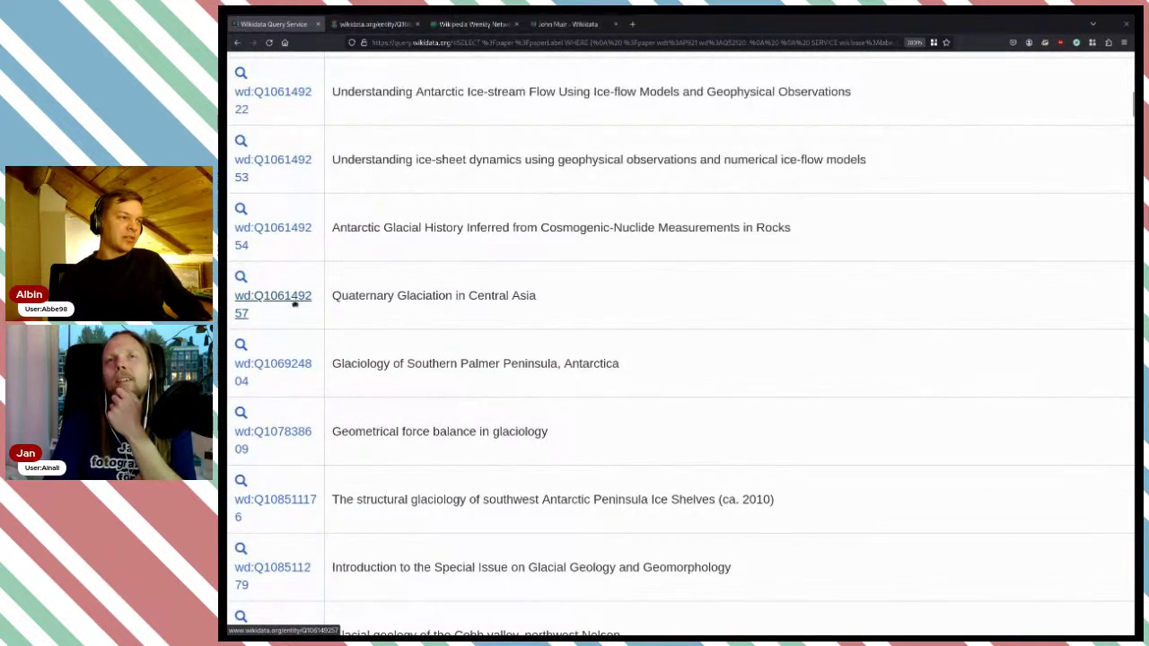
- Open the result item "Quaternary Glaciation in Central Asia" and examine its statements and identifiers
left_click(287, 299)
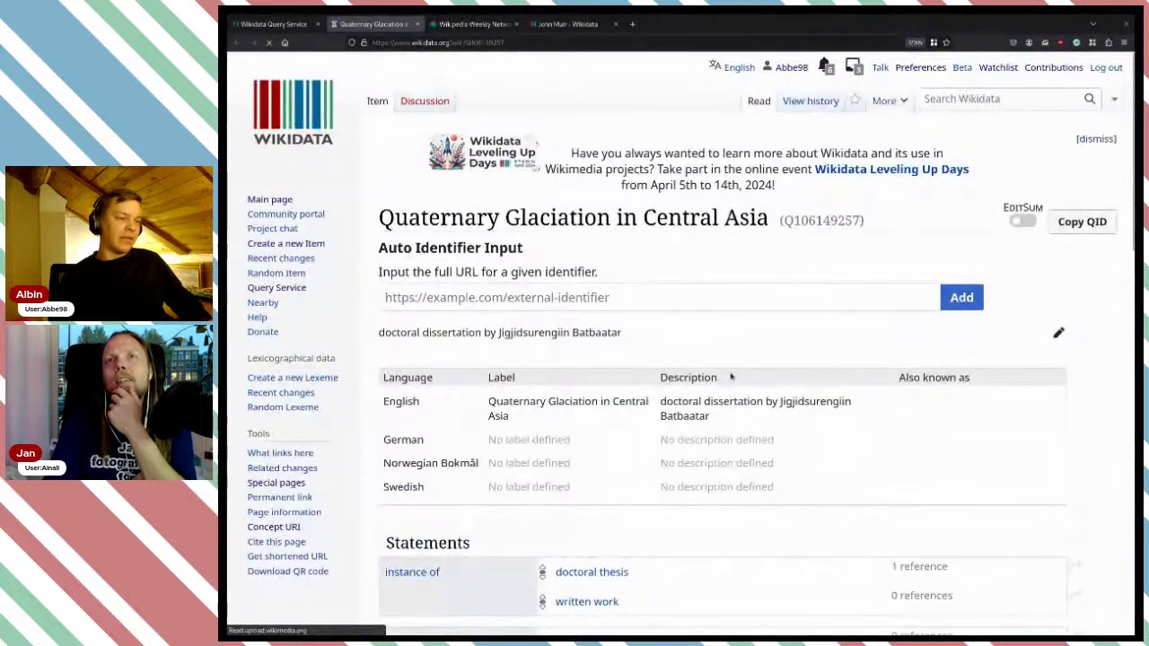
scroll(731, 377, "down", 4)
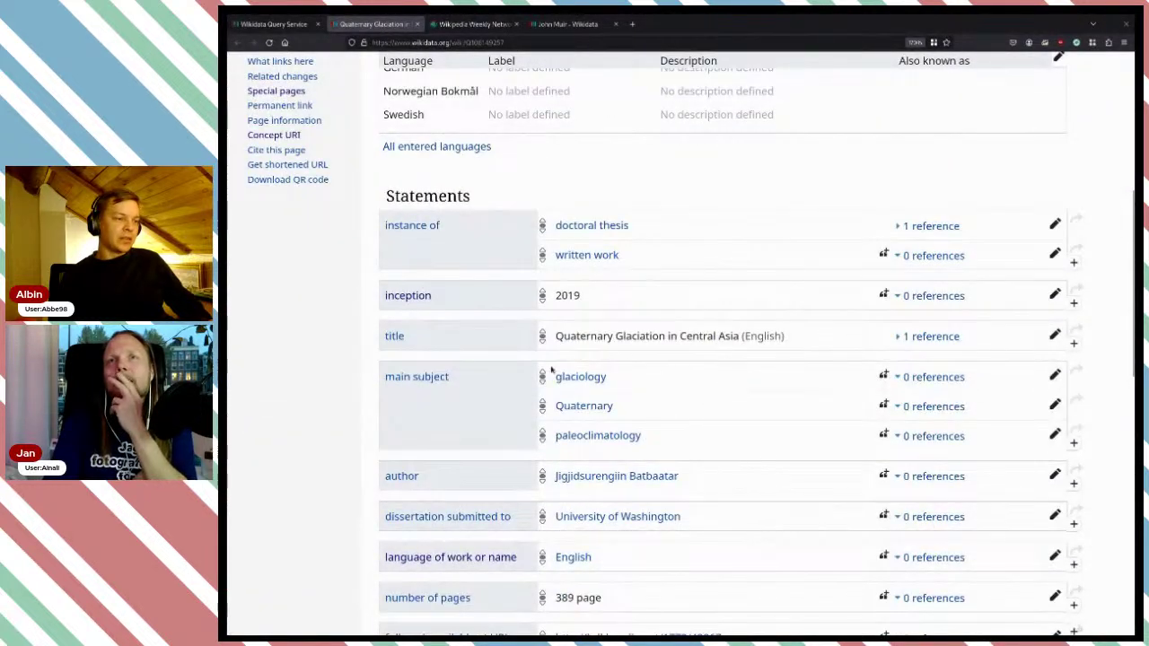
scroll(656, 422, "down", 2)
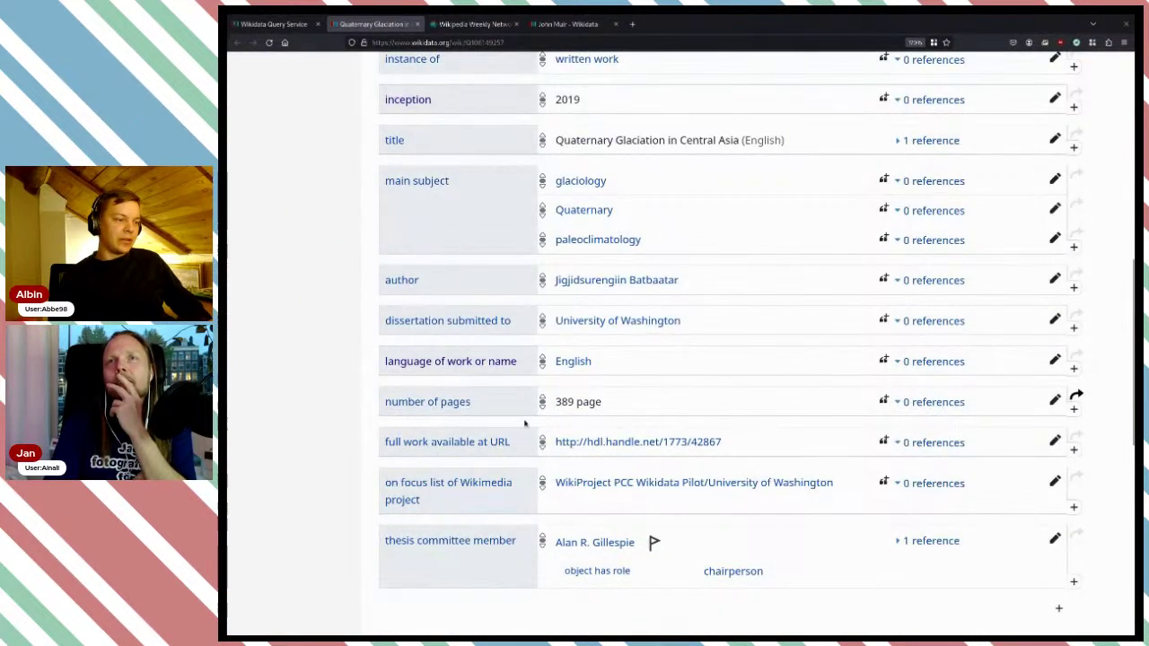
scroll(440, 296, "down", 2)
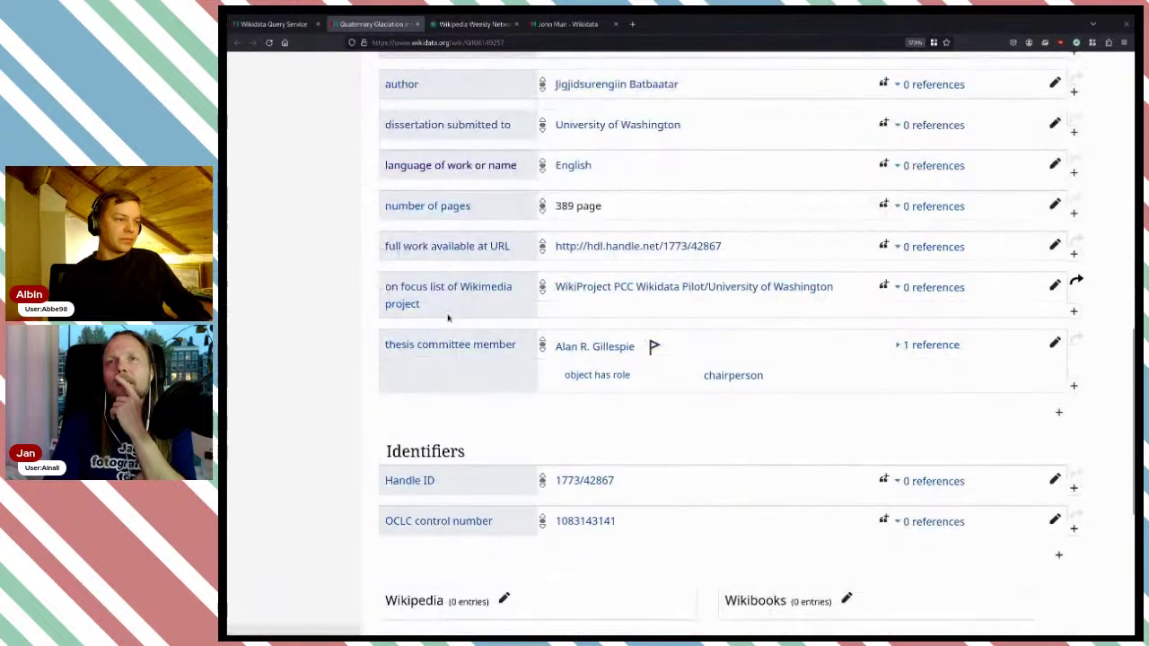
scroll(449, 317, "up", 4)
scroll(485, 386, "down", 1)
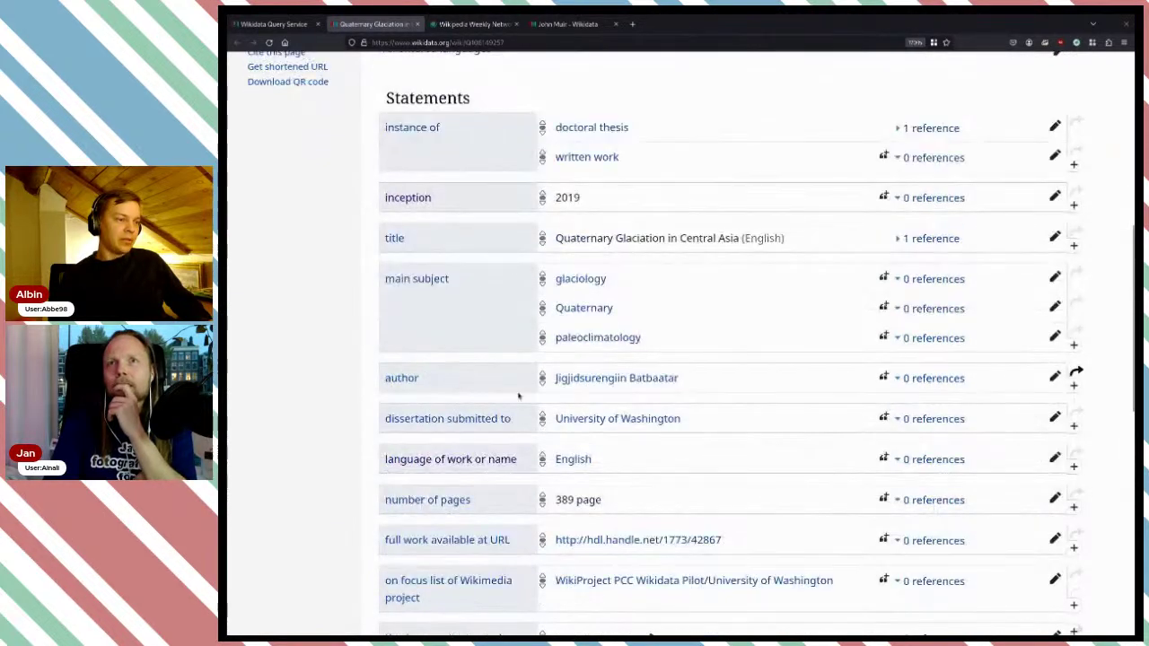
- Open the dissertation author's item, review its statements, and close it to return to the query results
left_click(588, 378)
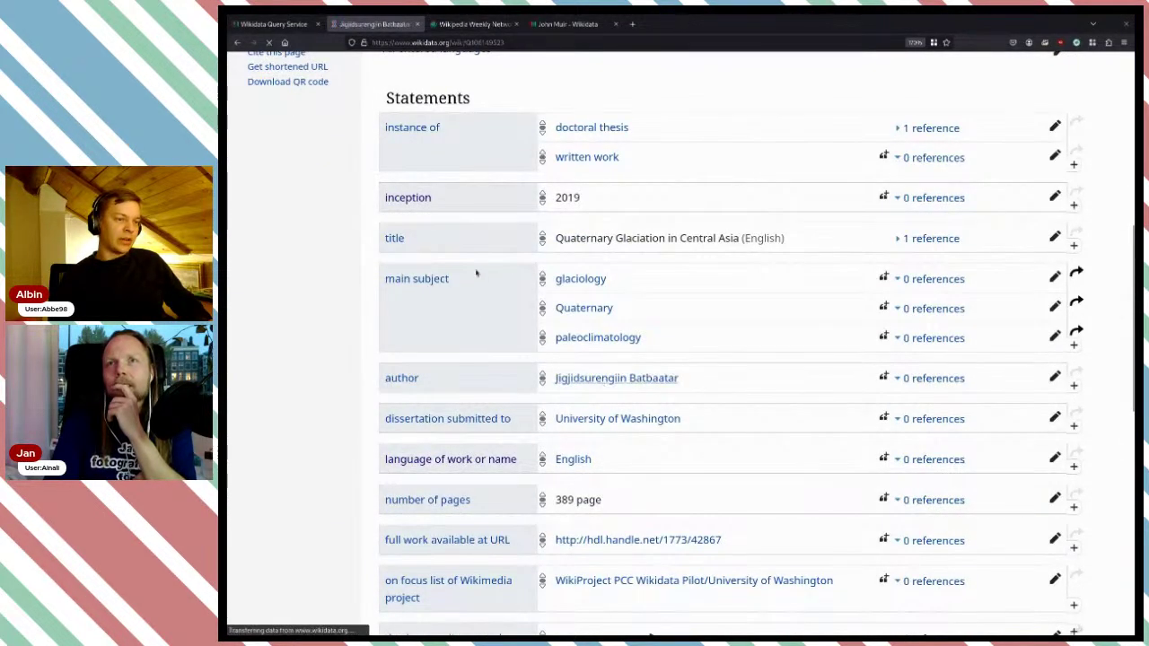
scroll(569, 354, "down", 3)
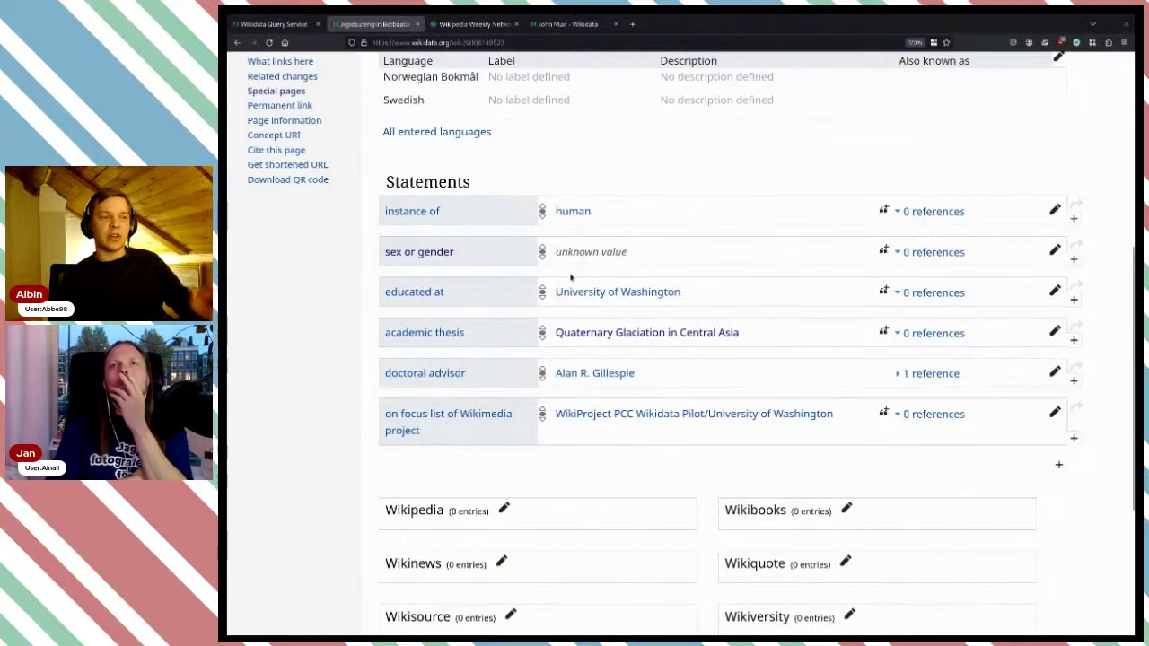
scroll(646, 449, "down", 2)
scroll(646, 449, "up", 5)
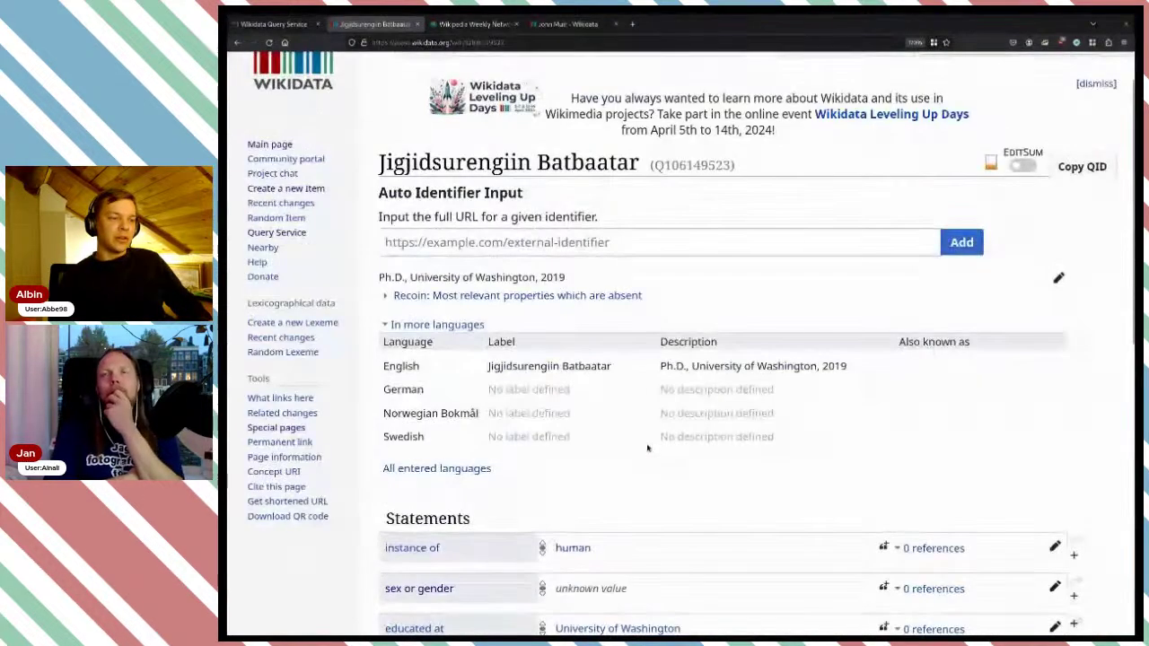
scroll(646, 448, "down", 2)
scroll(635, 477, "up", 3)
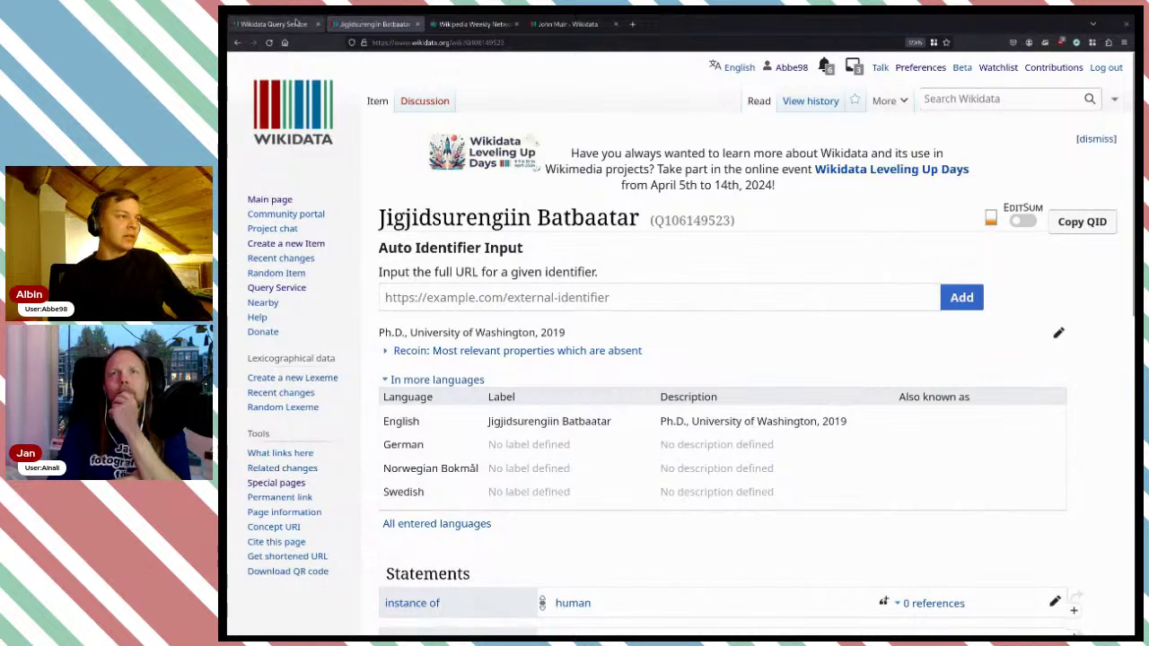
left_click(417, 24)
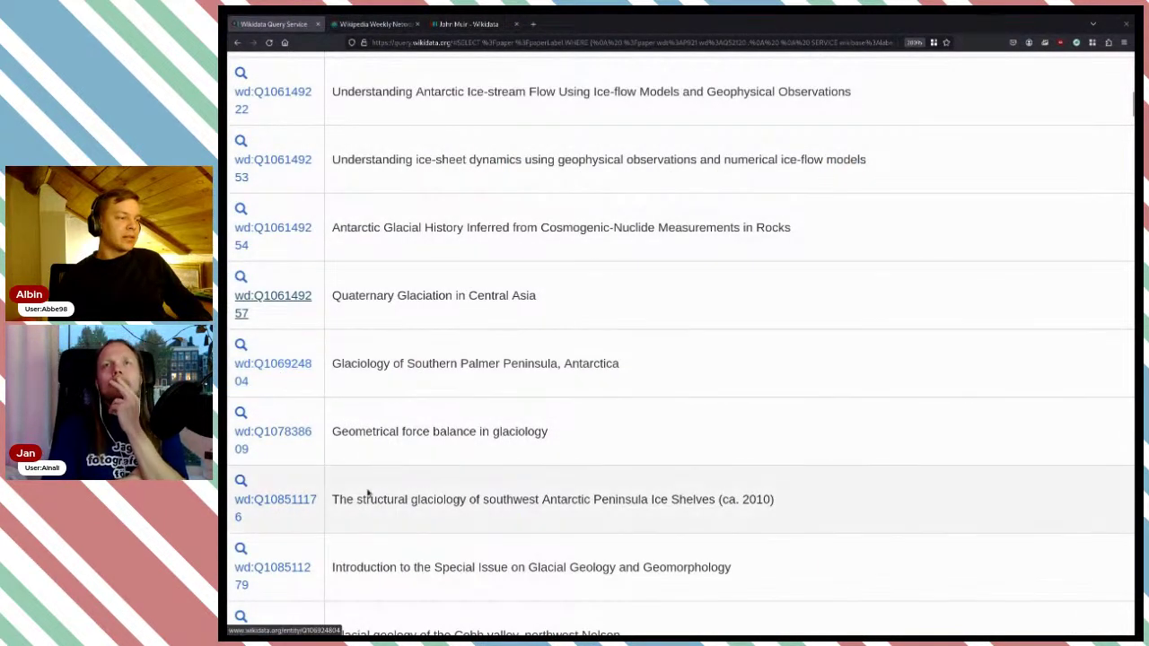
- Open the result item "GPS in Glaciology, Applications" and look at its statements
scroll(364, 475, "down", 3)
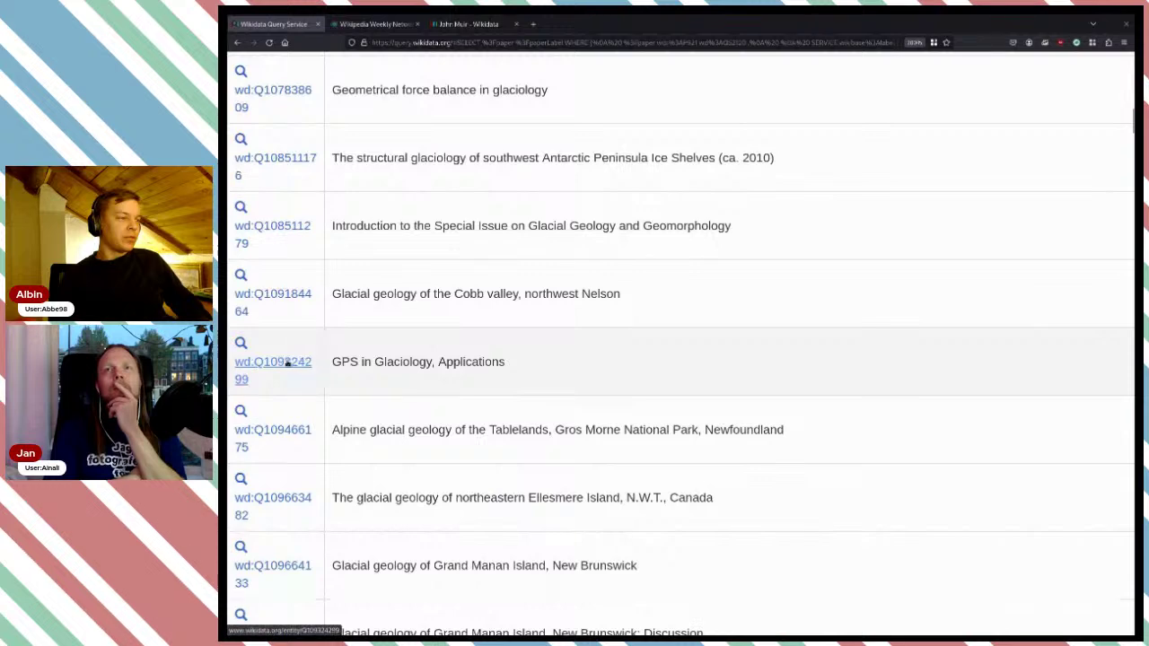
left_click(288, 362)
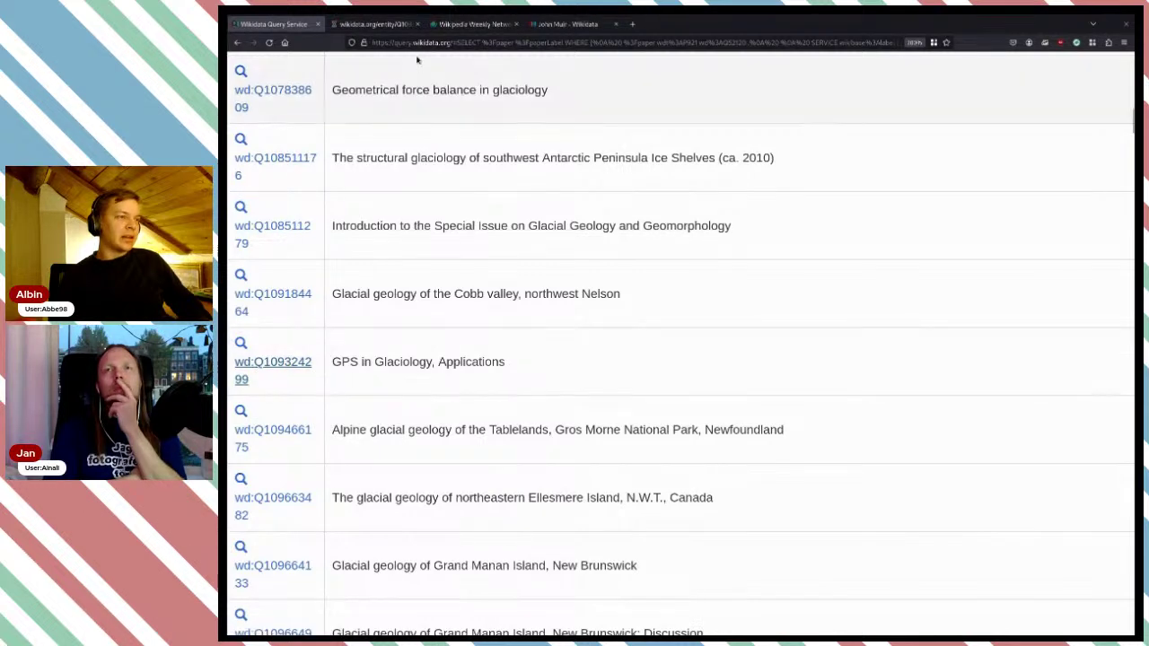
scroll(558, 242, "down", 5)
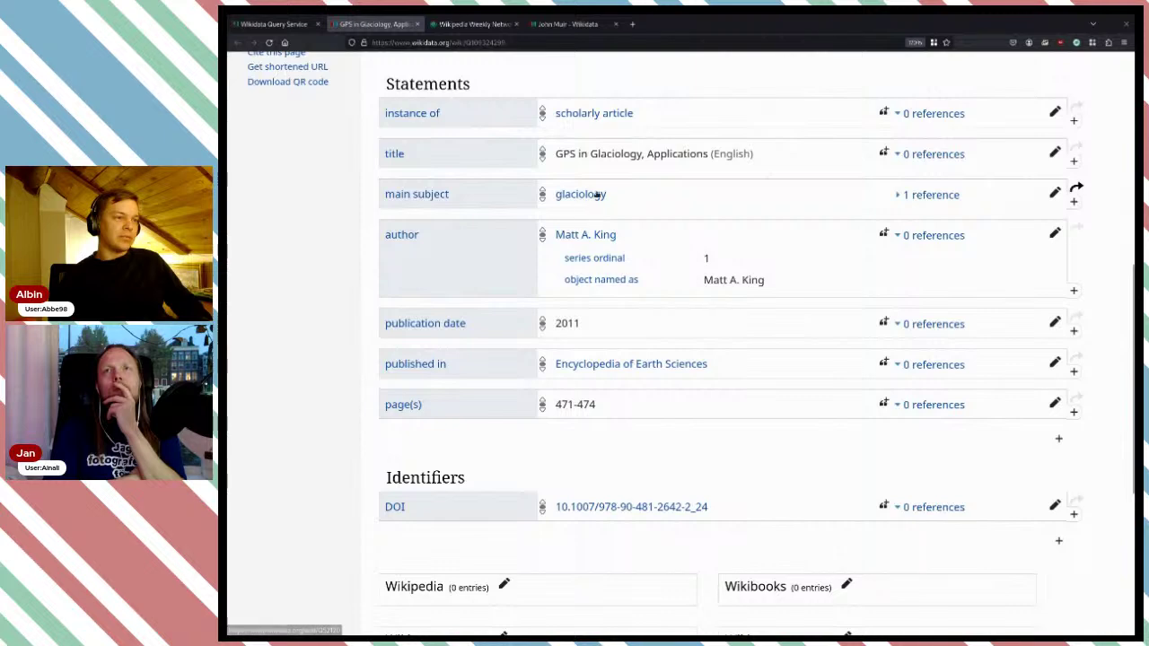
- Open the article author's item, examine the occupation, employer and education statements, and close it
left_click(588, 236)
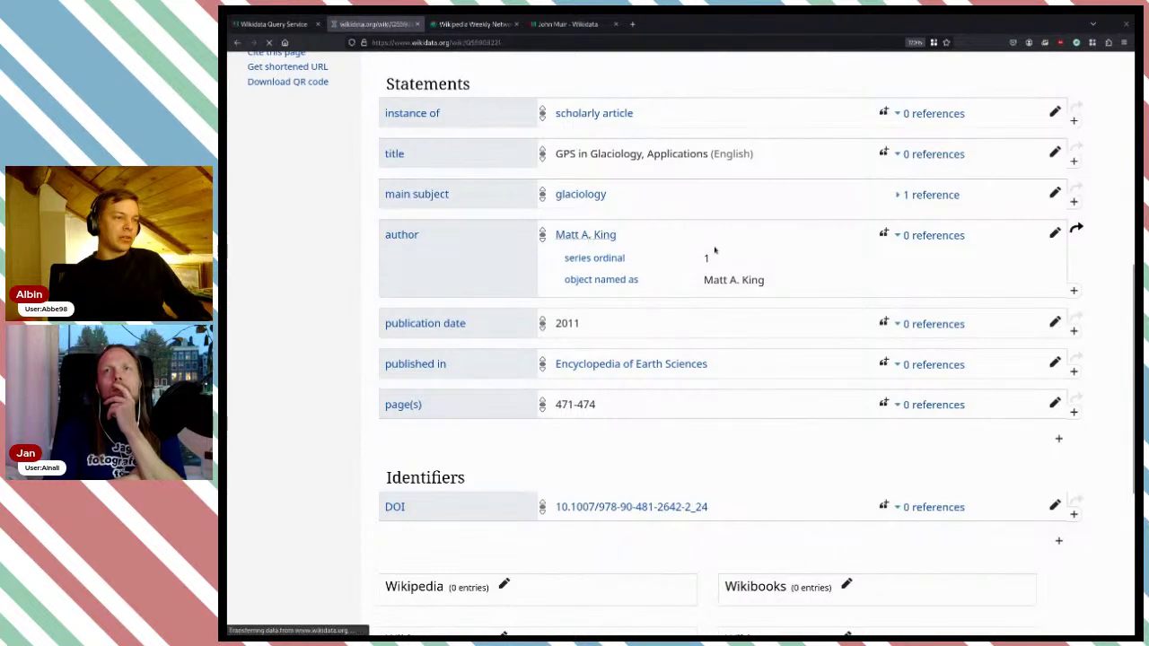
scroll(693, 260, "down", 4)
scroll(693, 261, "down", 2)
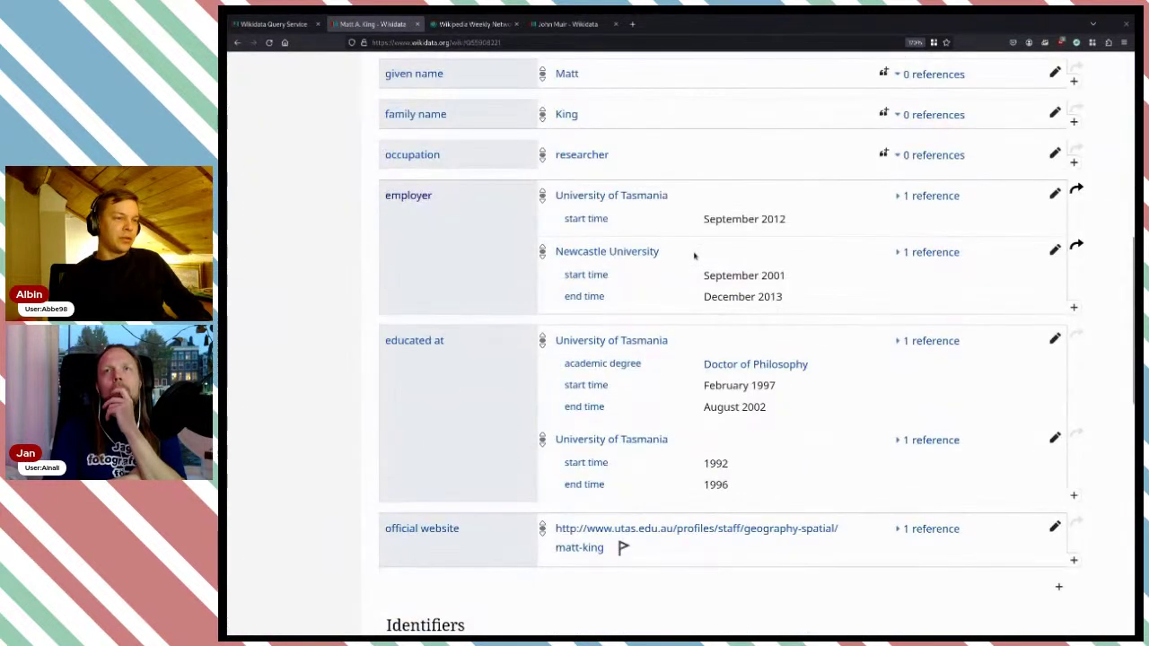
scroll(530, 422, "up", 2)
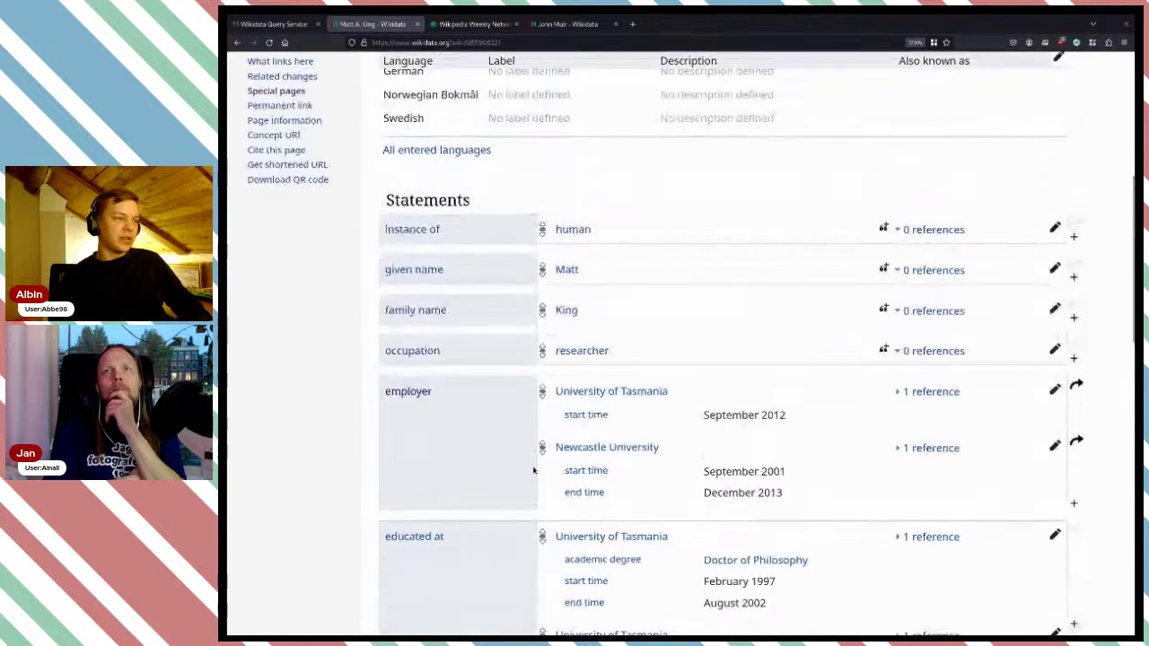
scroll(443, 471, "down", 1)
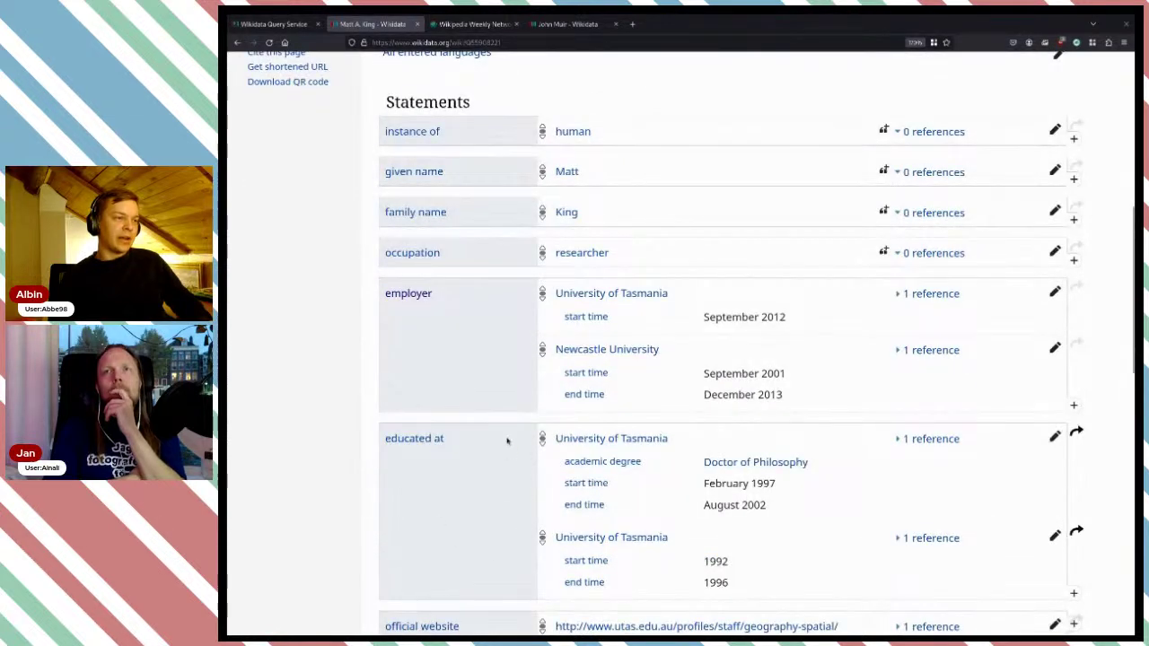
scroll(506, 446, "down", 2)
scroll(506, 445, "up", 4)
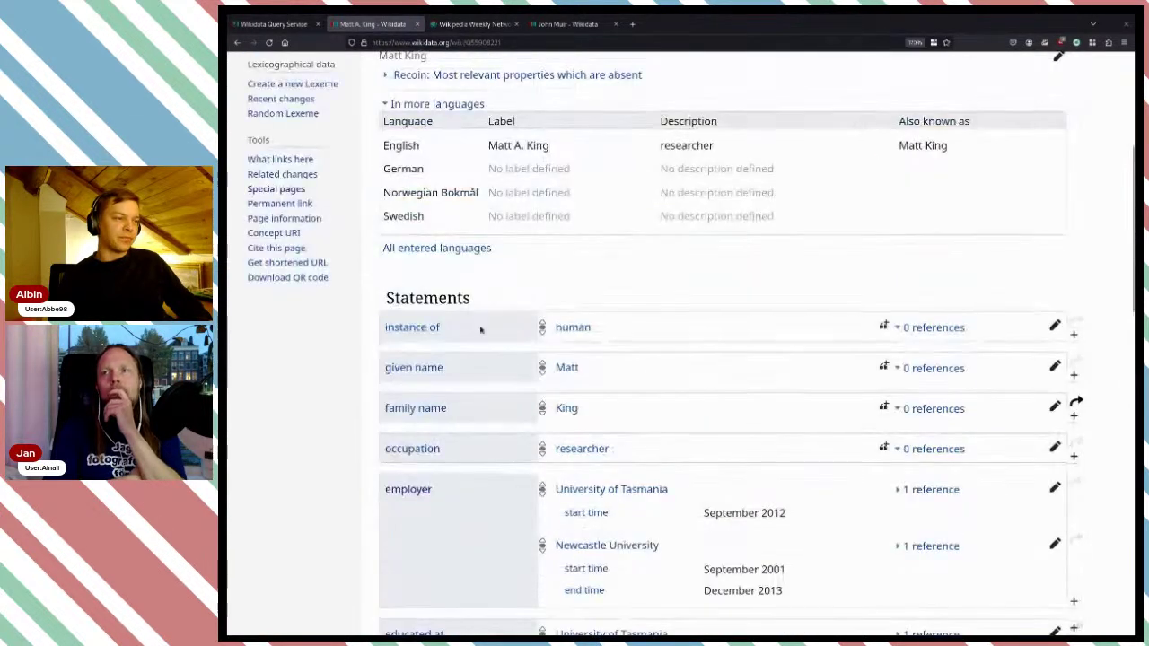
left_click(417, 23)
- Check what the property P921 and the item Q52120 stand for in the query, and review the result list
scroll(528, 143, "up", 5)
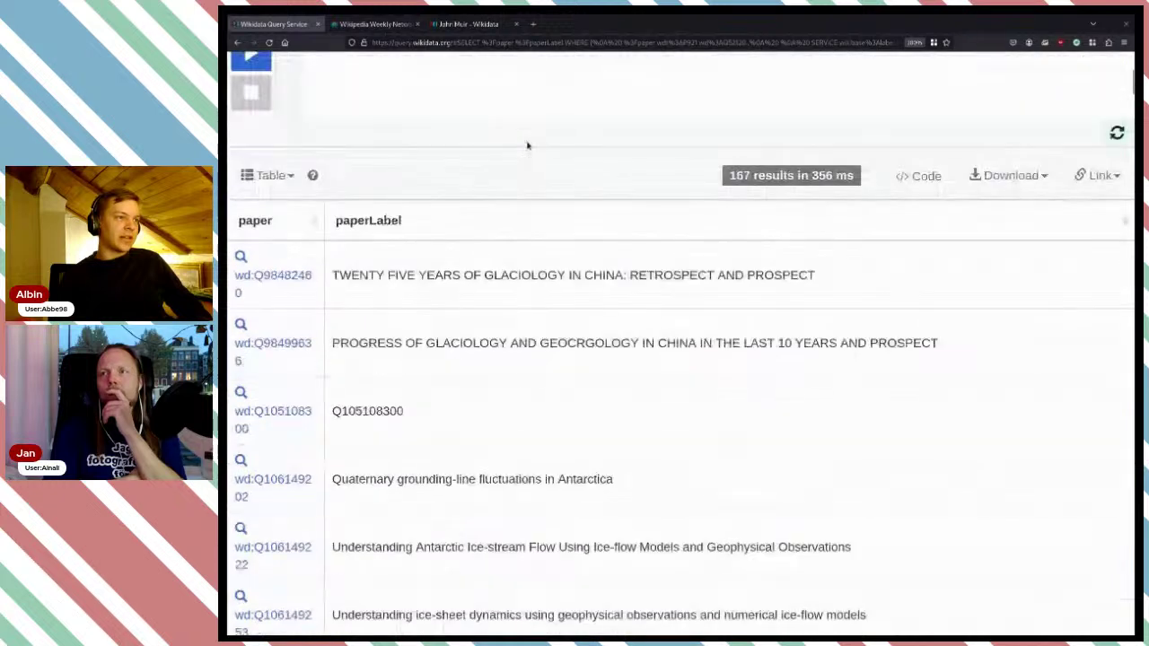
mouse_move(479, 128)
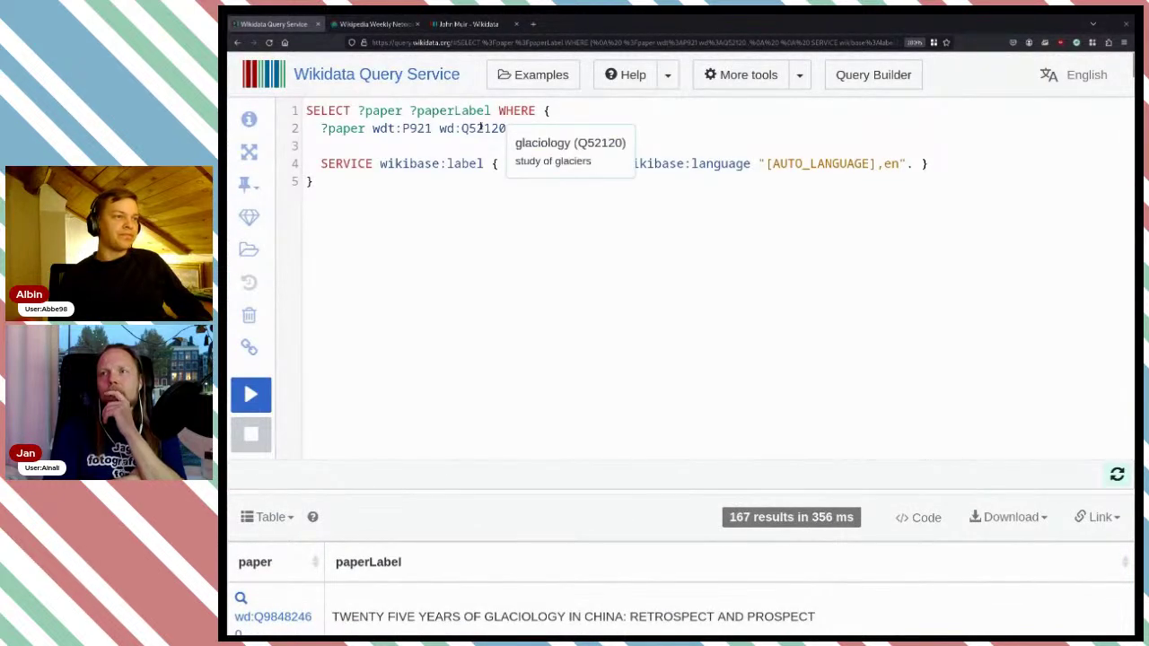
mouse_move(436, 129)
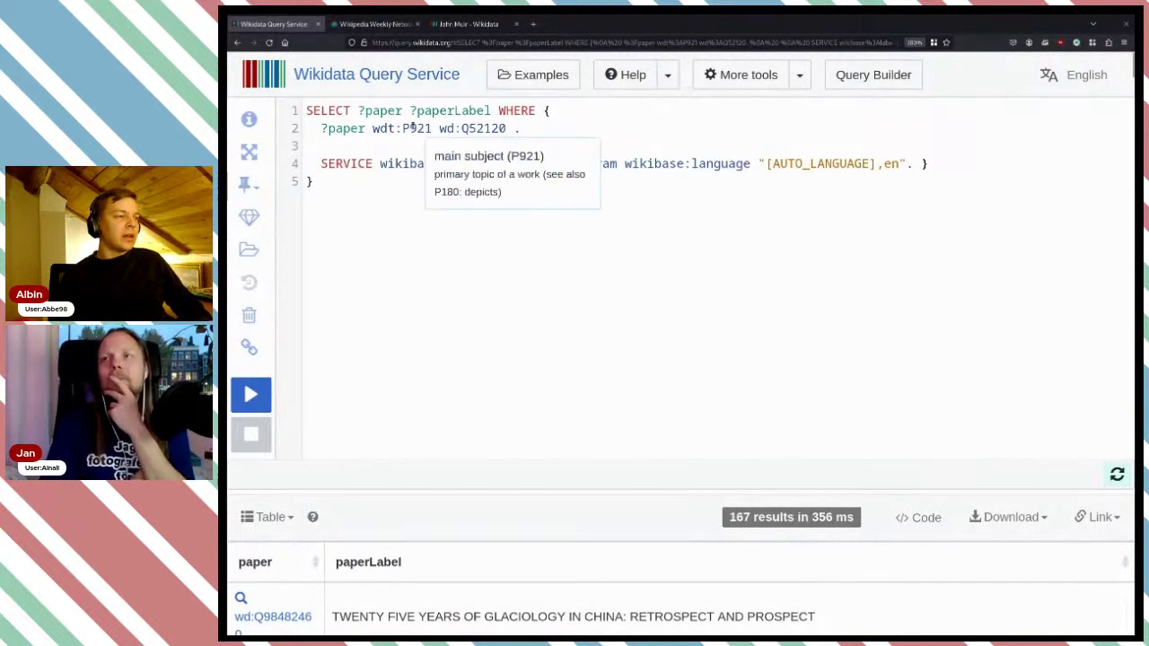
scroll(547, 135, "down", 3)
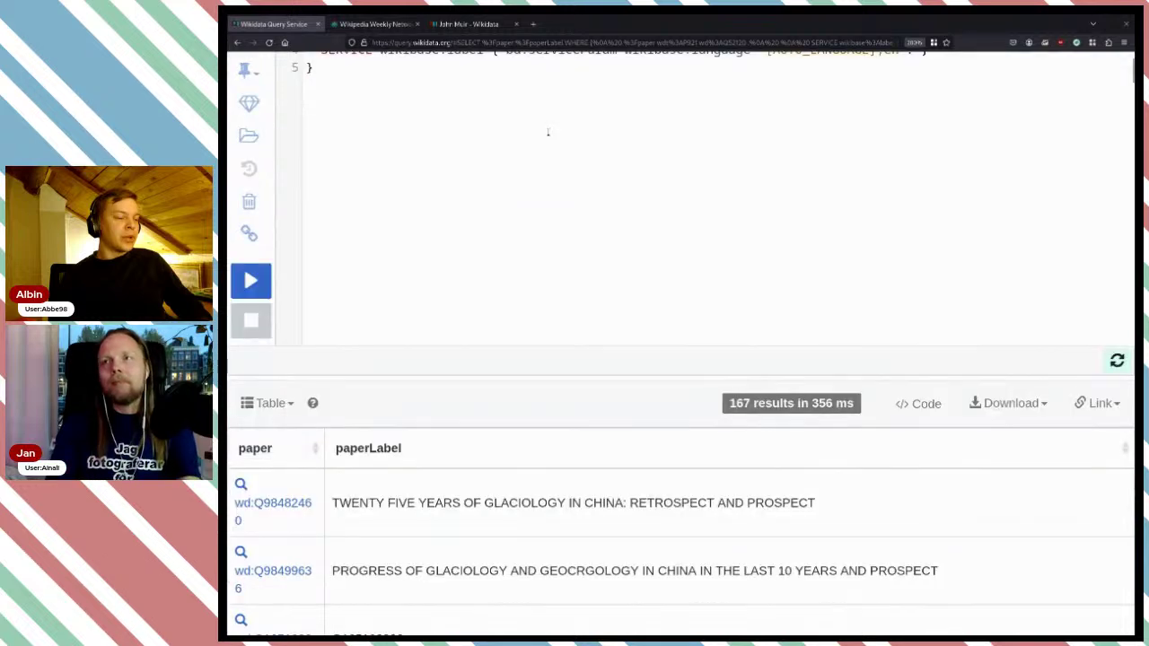
scroll(548, 136, "down", 5)
scroll(549, 149, "up", 8)
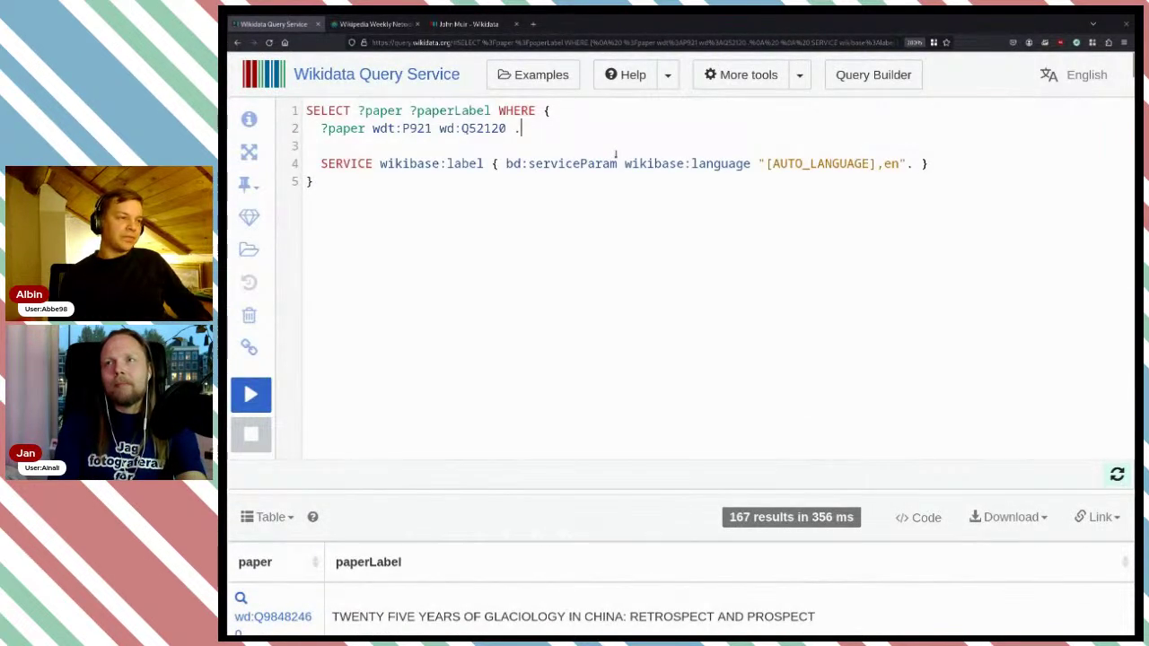
- Add the condition "?paper wdt:P50 ?author ." below the main subject line to fetch each paper's author
key("Return")
key("Return")
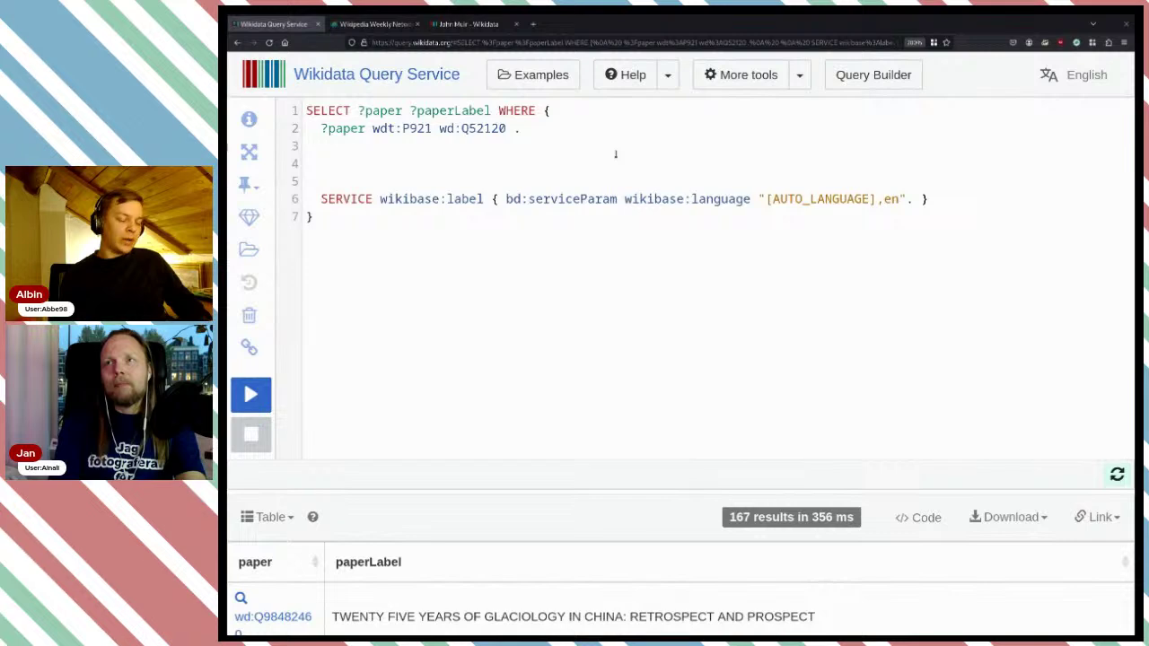
key("ctrl+space")
key("Return")
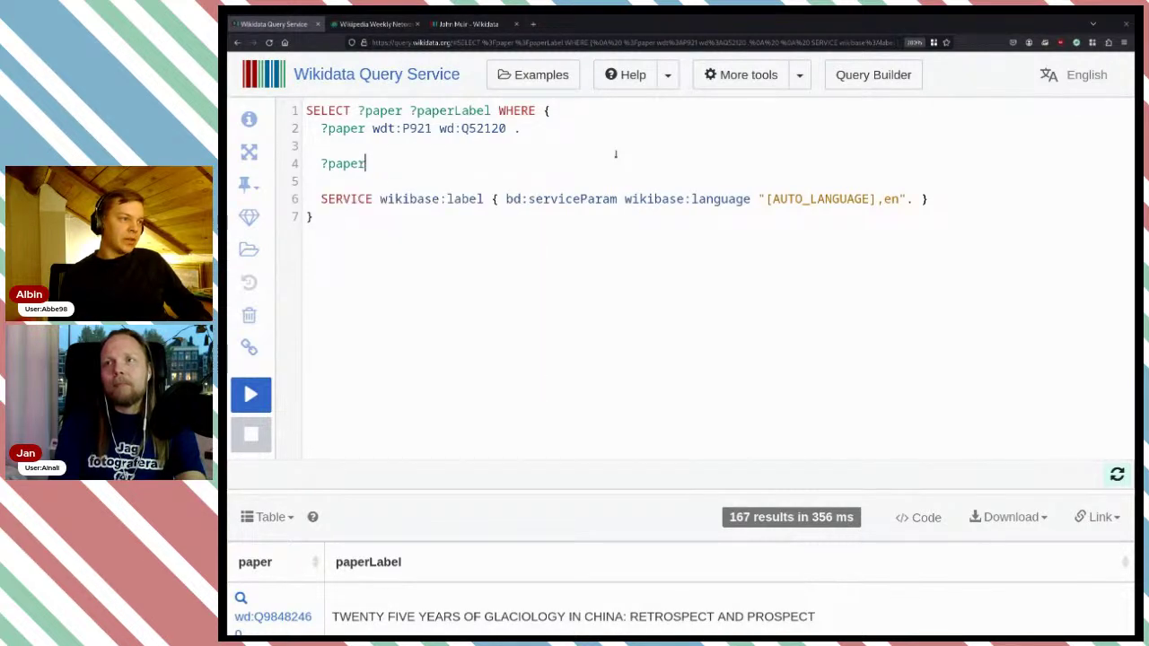
type("wdt")
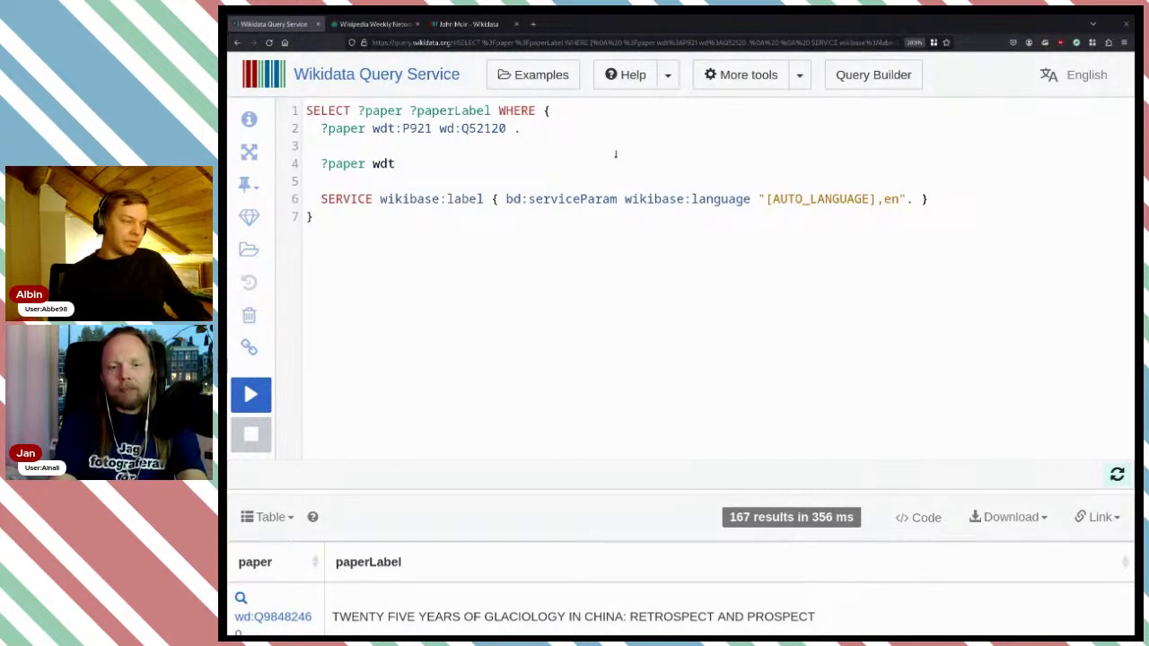
type(":")
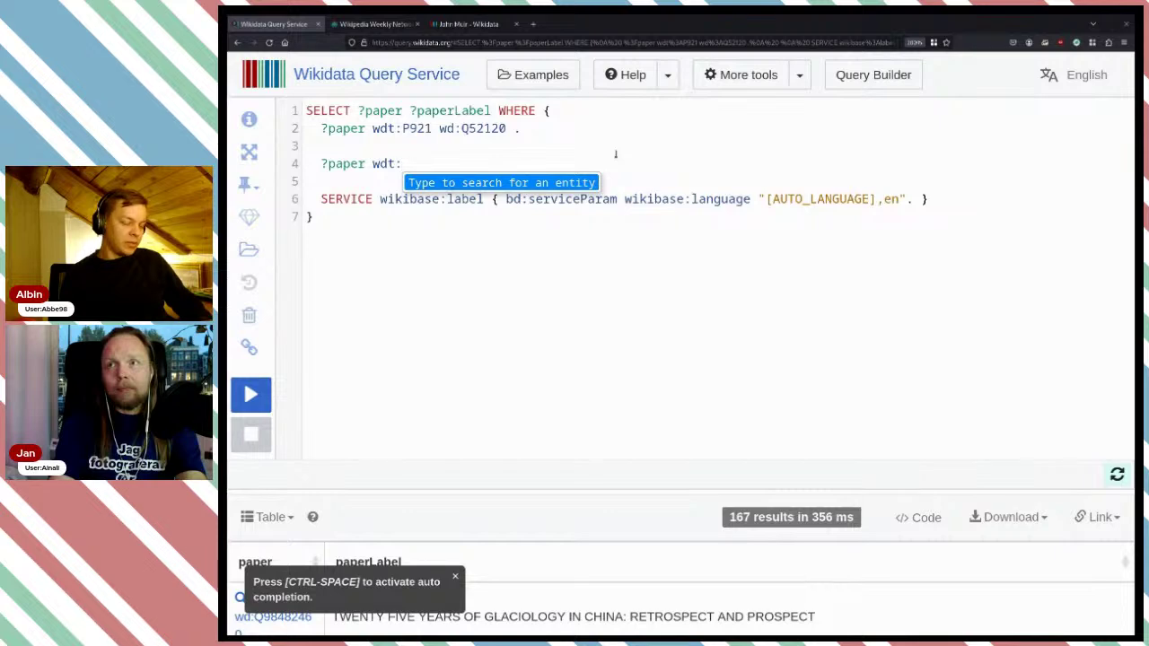
type("author")
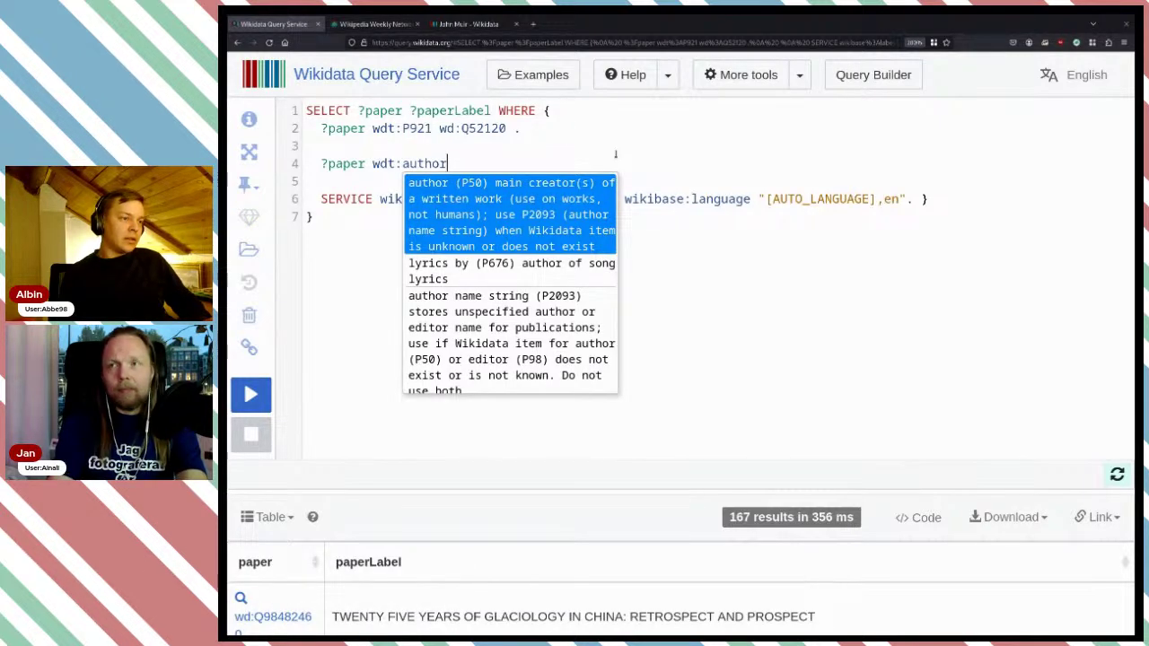
key("Return")
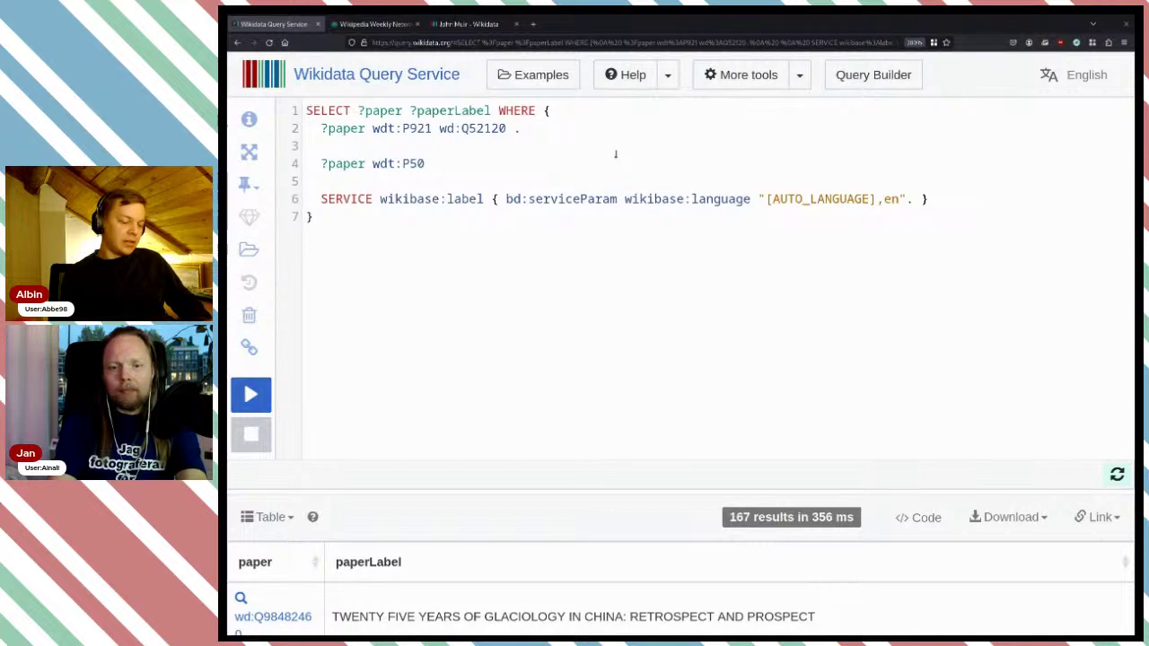
type("?author .")
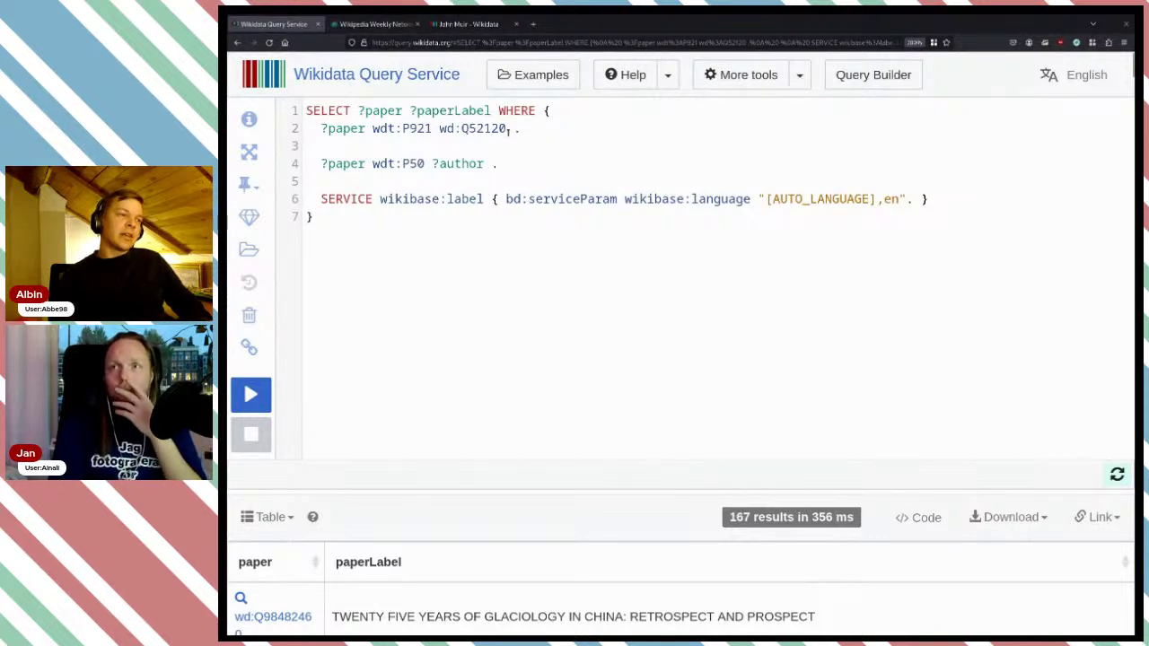
- Replace the selected variables ?paper ?paperLabel with ?author ?authorLabel in the SELECT line
left_click_drag(492, 110, 359, 111)
type("?author")
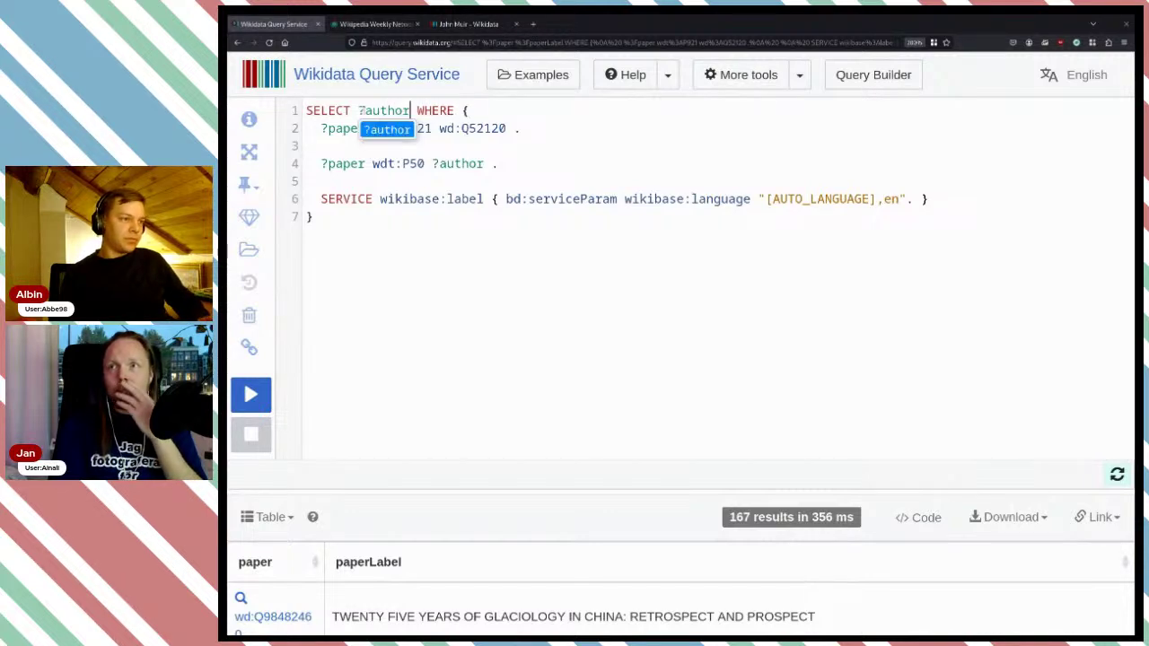
key("ctrl+space")
type("?")
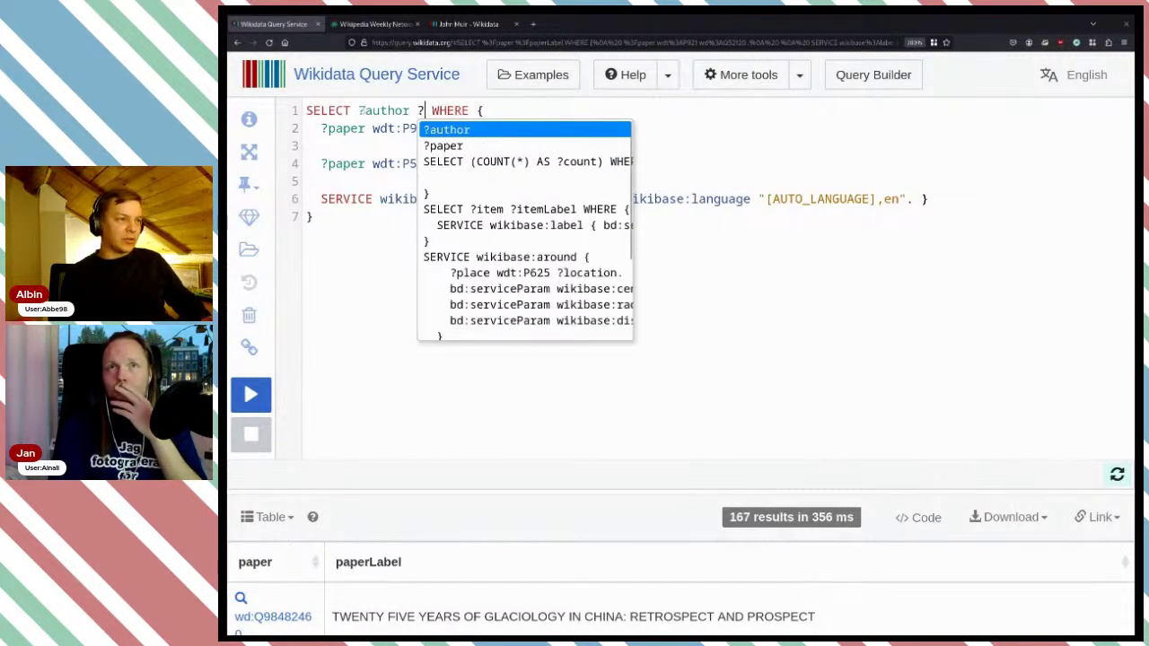
key("Return")
type("Label")
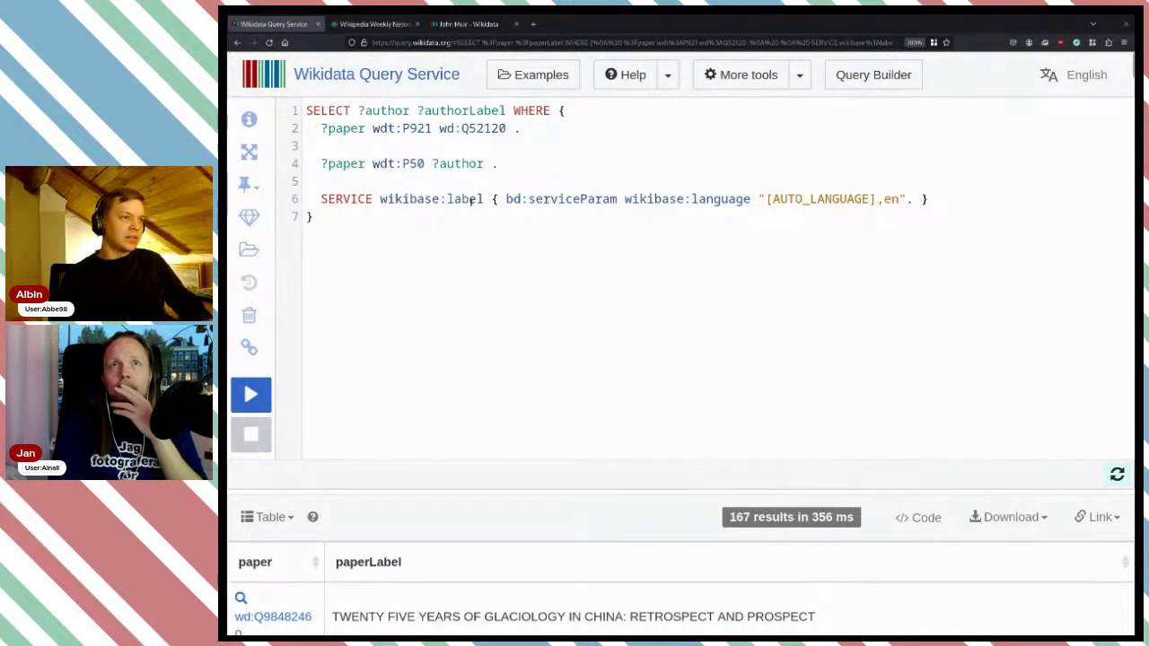
- Run the author query and look through the list of returned authors for repeated entries
left_click(516, 163)
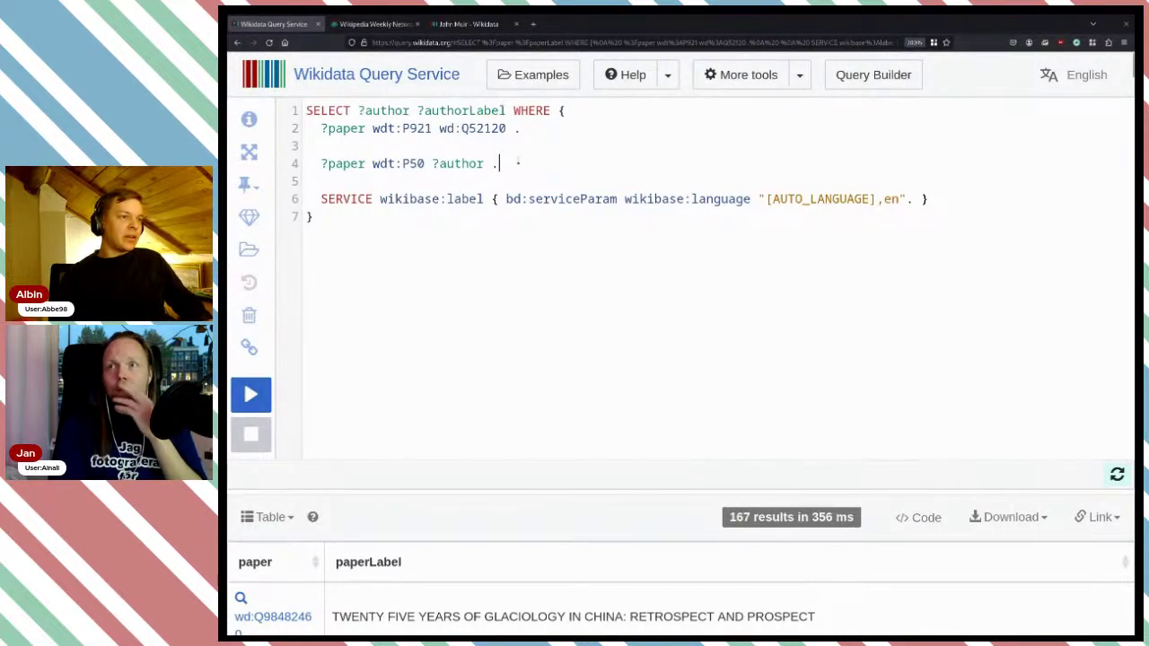
key("ctrl+Return")
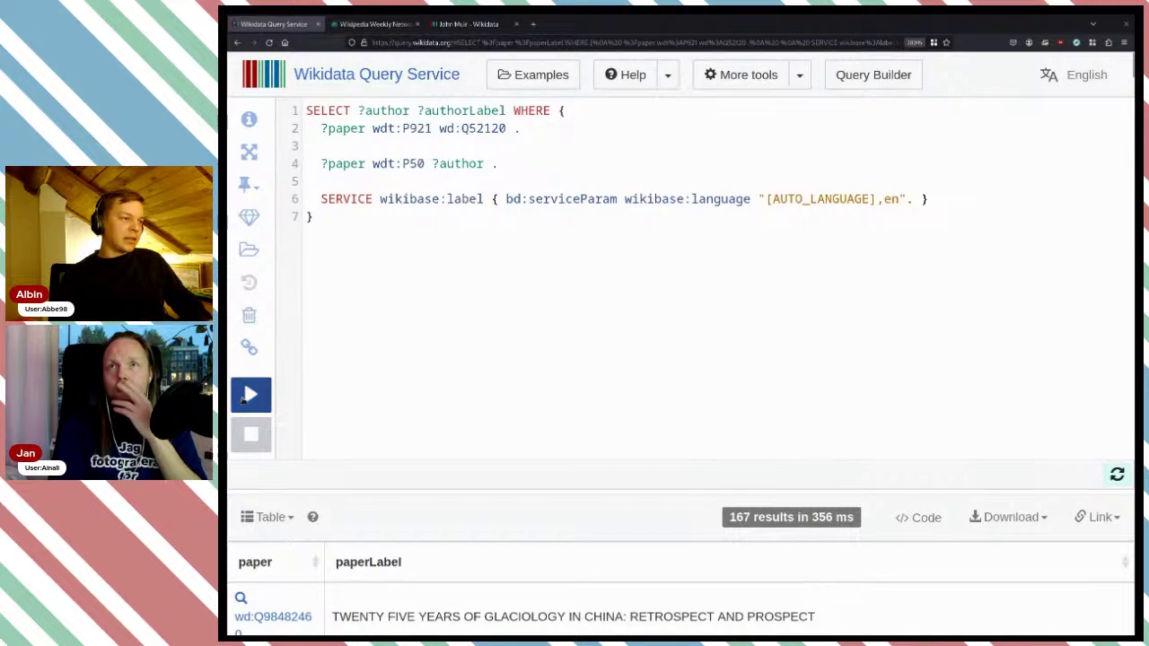
scroll(521, 310, "down", 15)
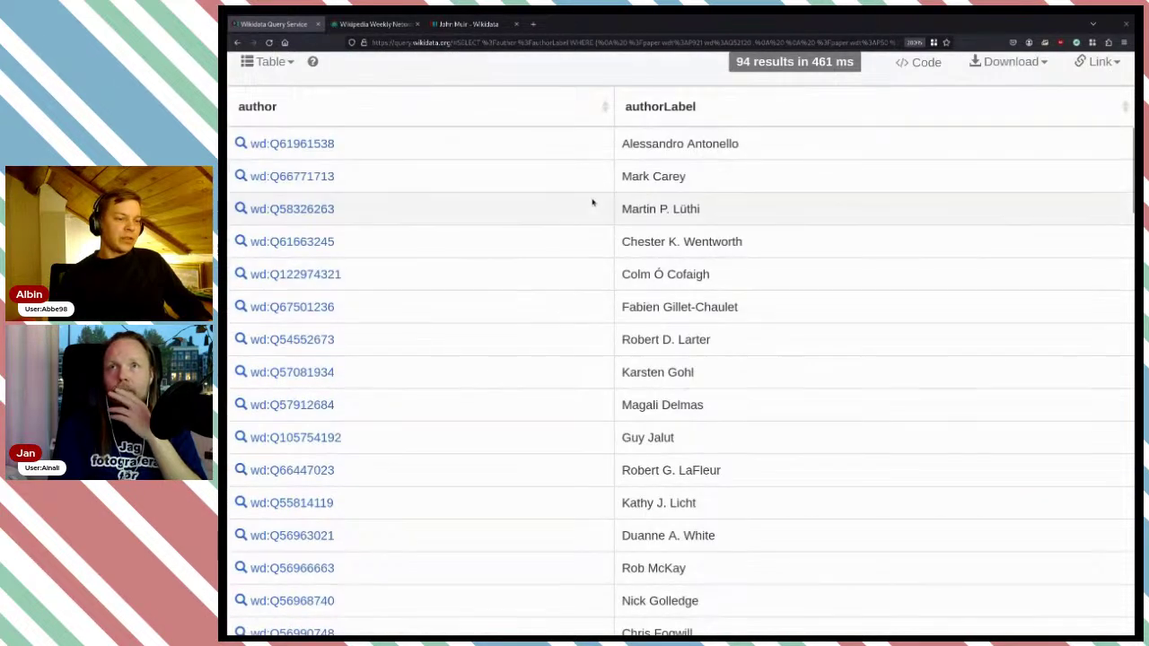
scroll(557, 303, "down", 15)
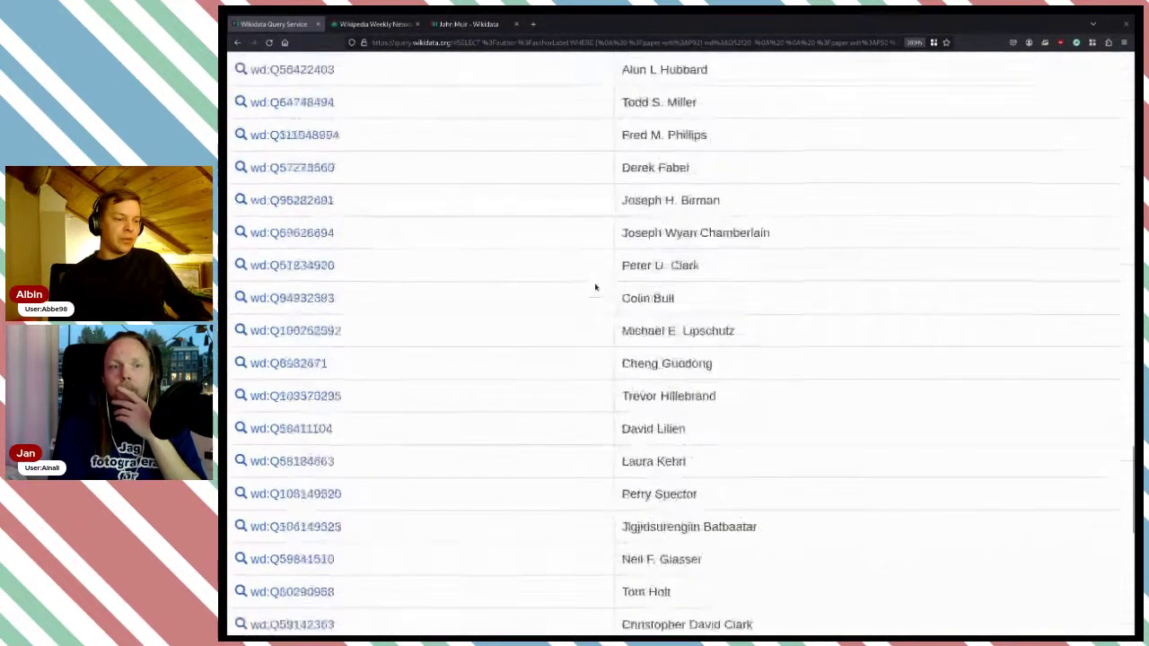
scroll(646, 314, "up", 15)
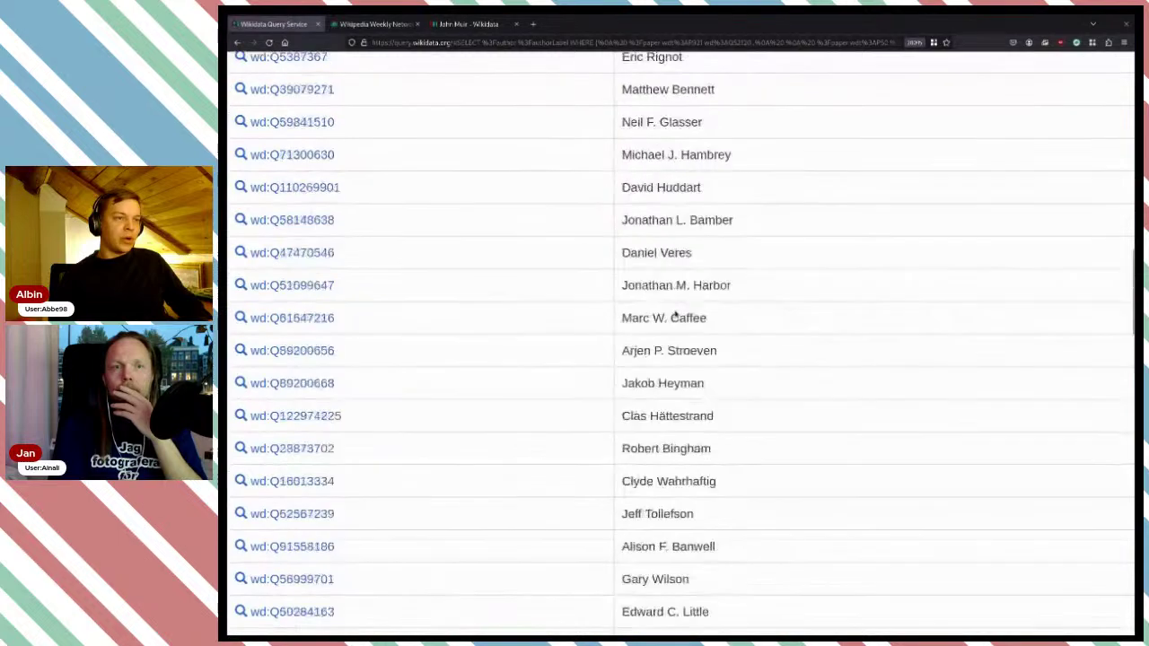
scroll(601, 278, "up", 2)
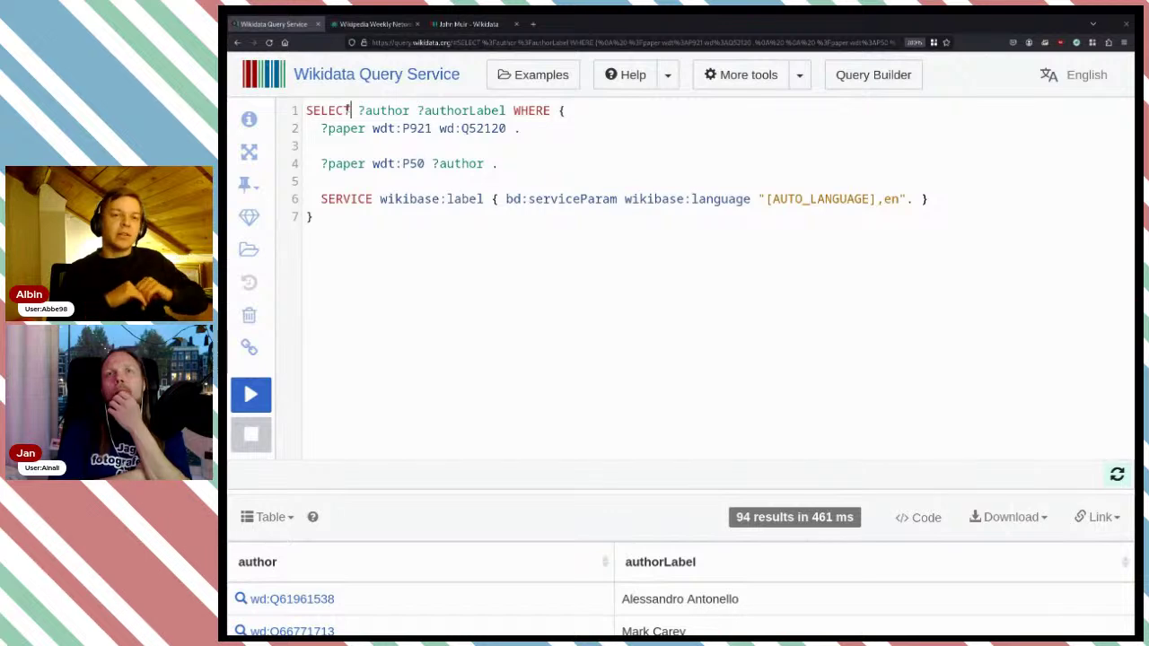
- Add DISTINCT to the SELECT clause and rerun the query so each author is listed only once
type("D")
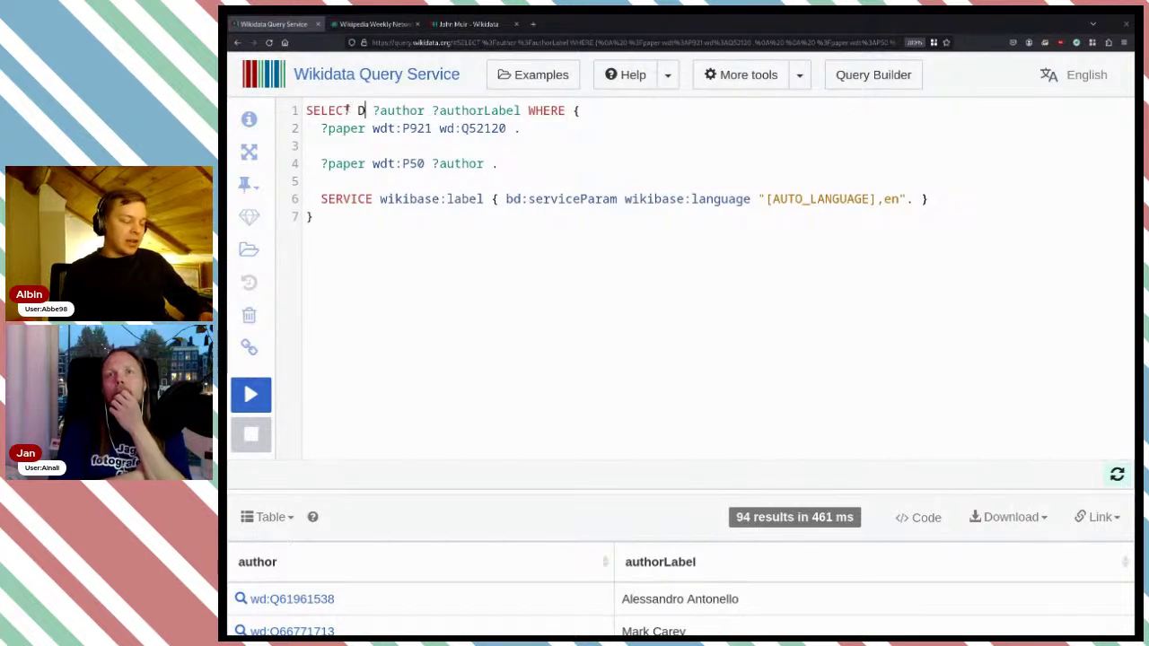
type("ISTINCT")
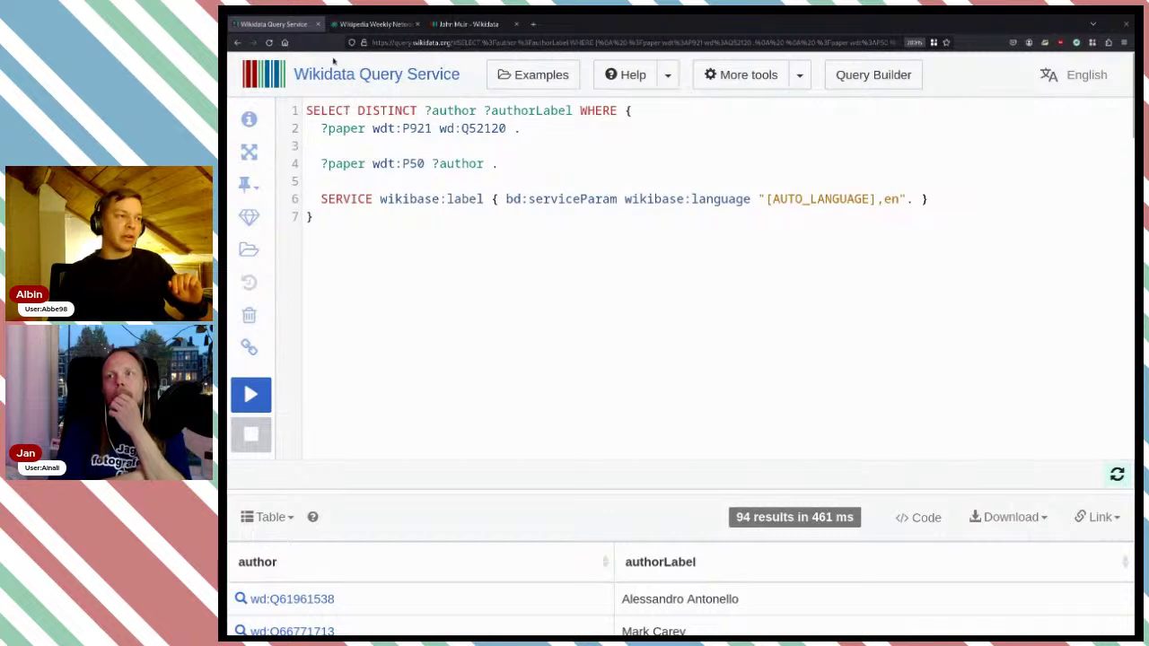
mouse_move(425, 135)
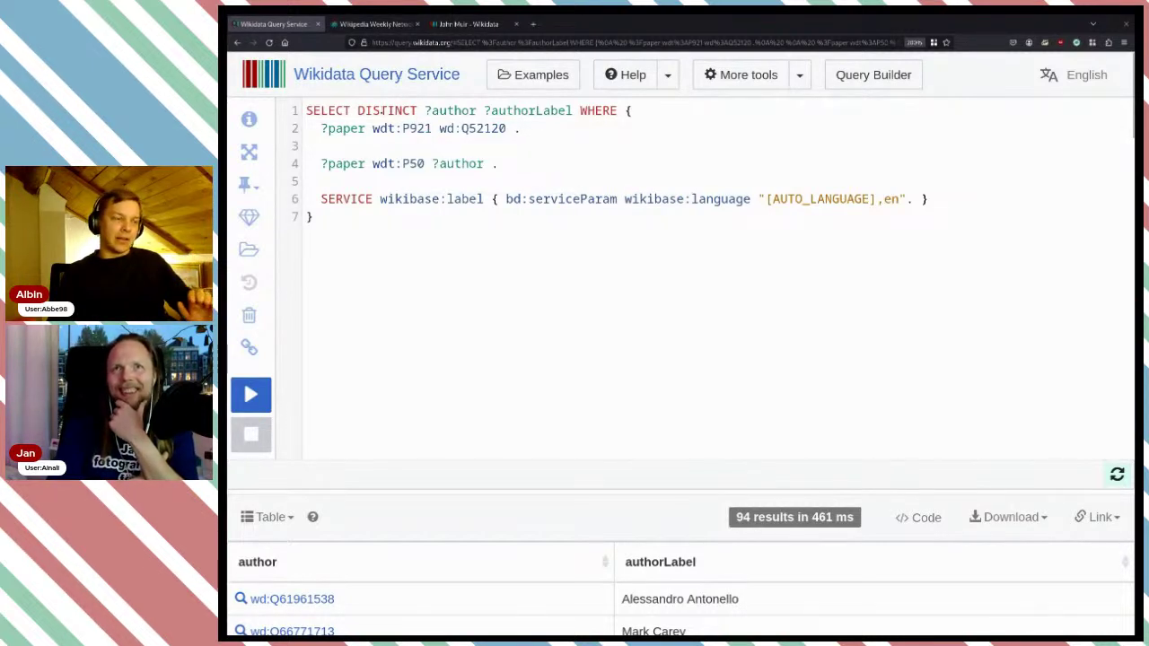
left_click(494, 163)
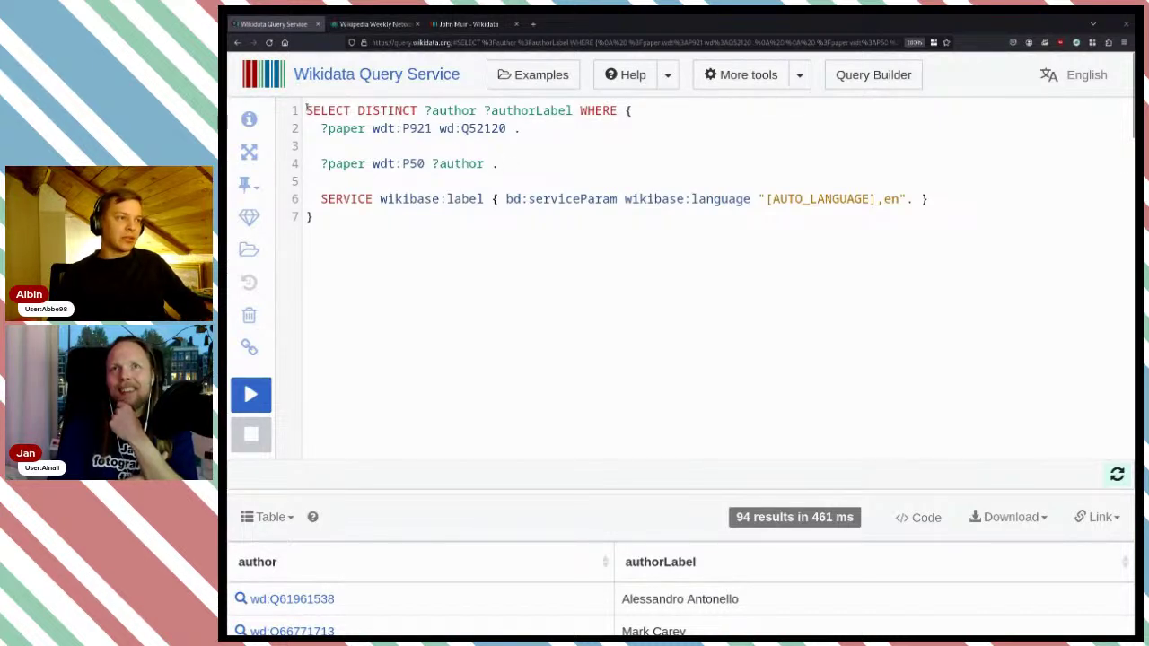
key("ctrl+Return")
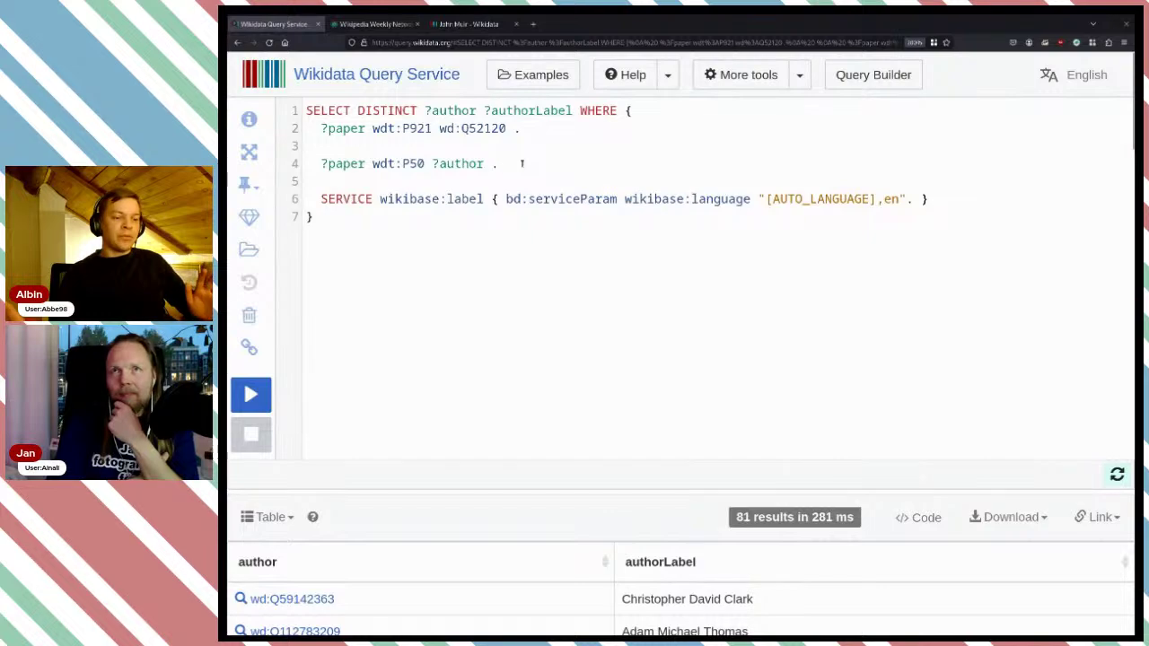
- Look through the distinct author results and open the adjacent items Q57910930 and Q56963021 in new tabs
scroll(521, 164, "down", 8)
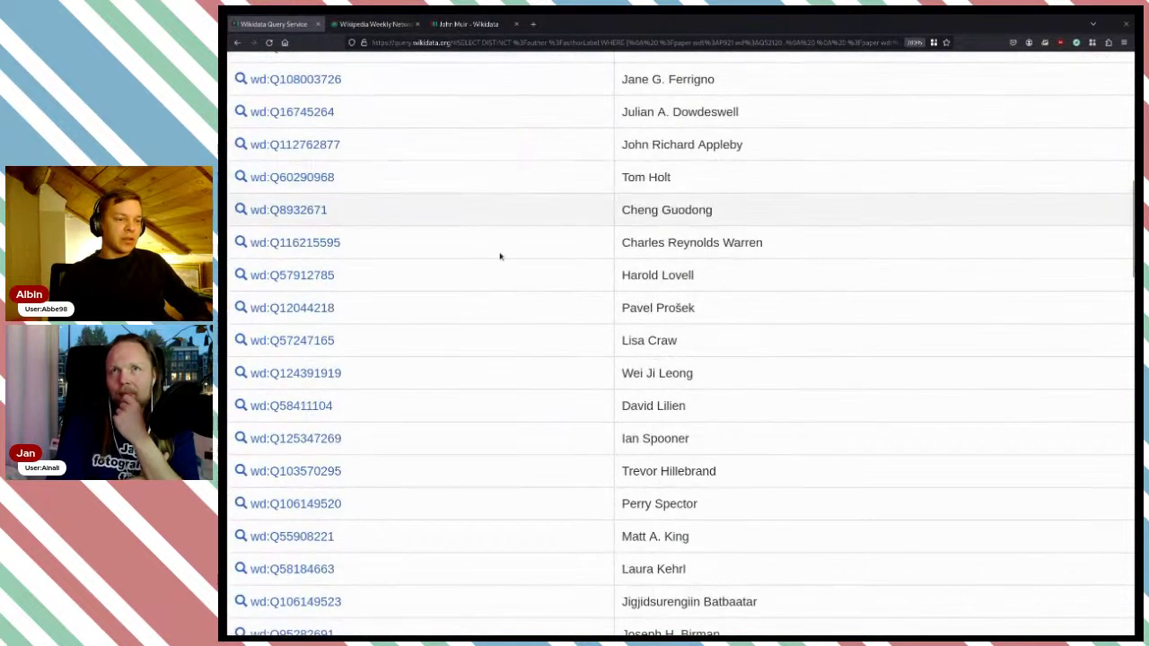
scroll(293, 380, "down", 15)
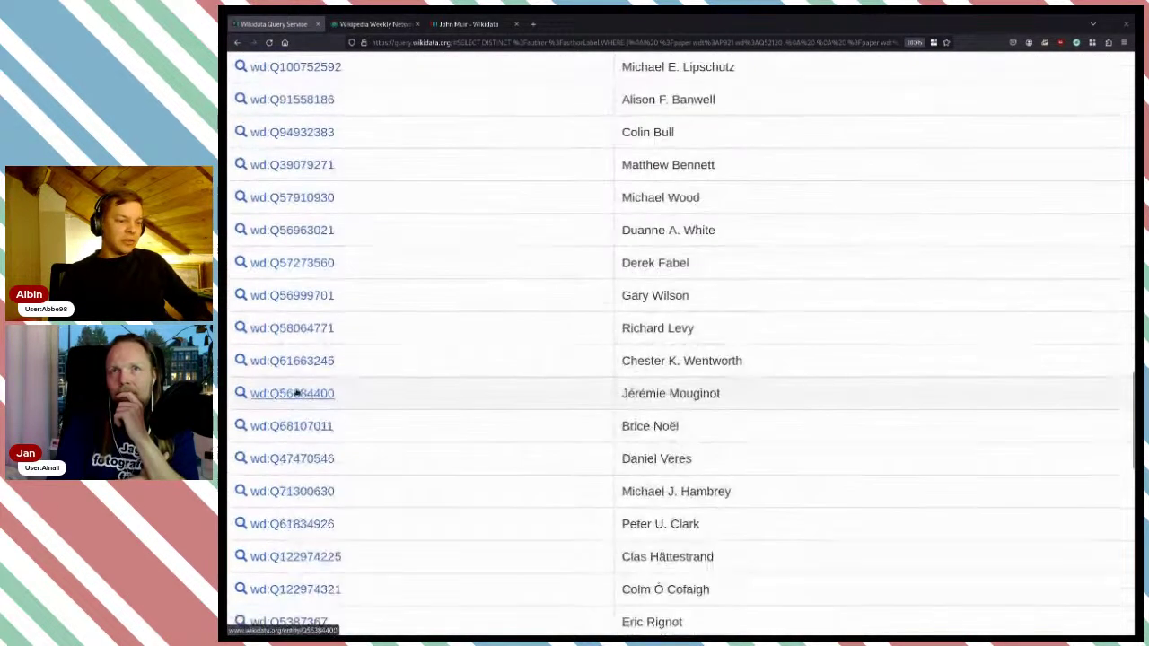
scroll(297, 392, "down", 5)
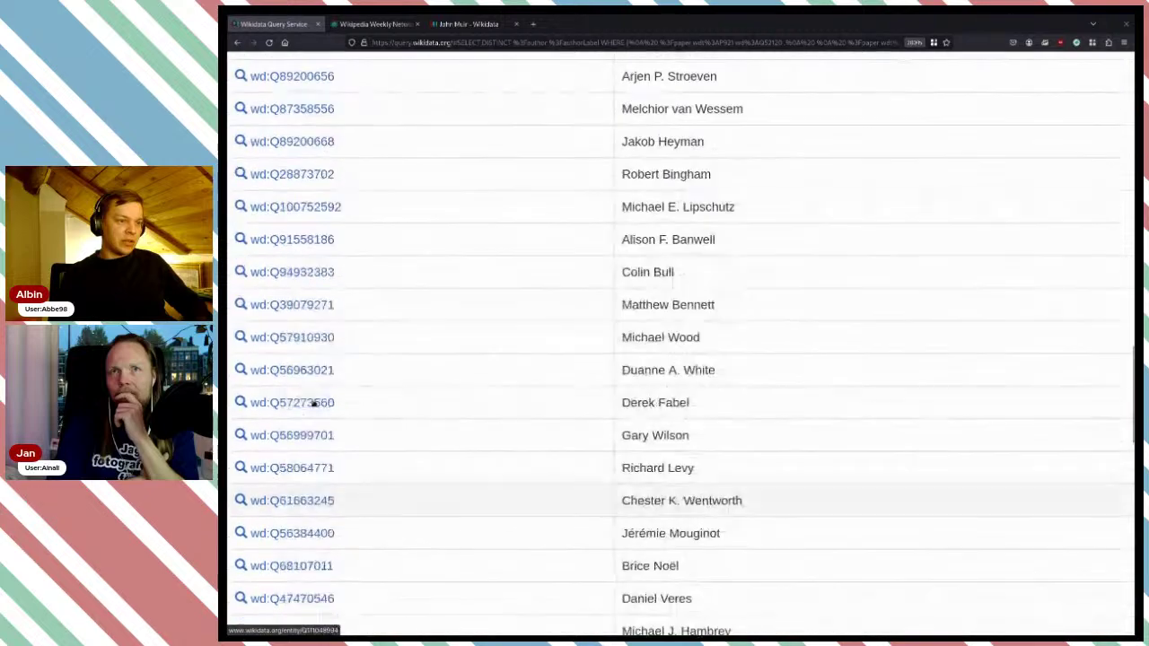
middle_click(304, 340)
middle_click(302, 369)
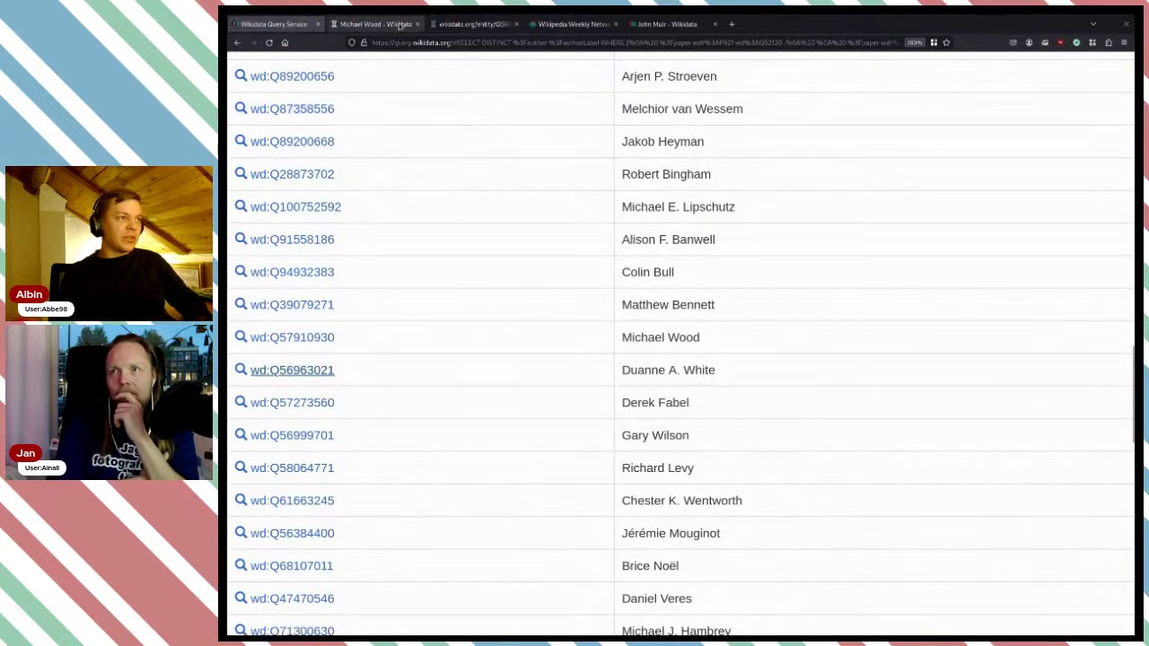
- Review the statements of both opened author items, close them, and return to the query service
left_click(401, 26)
scroll(555, 259, "down", 5)
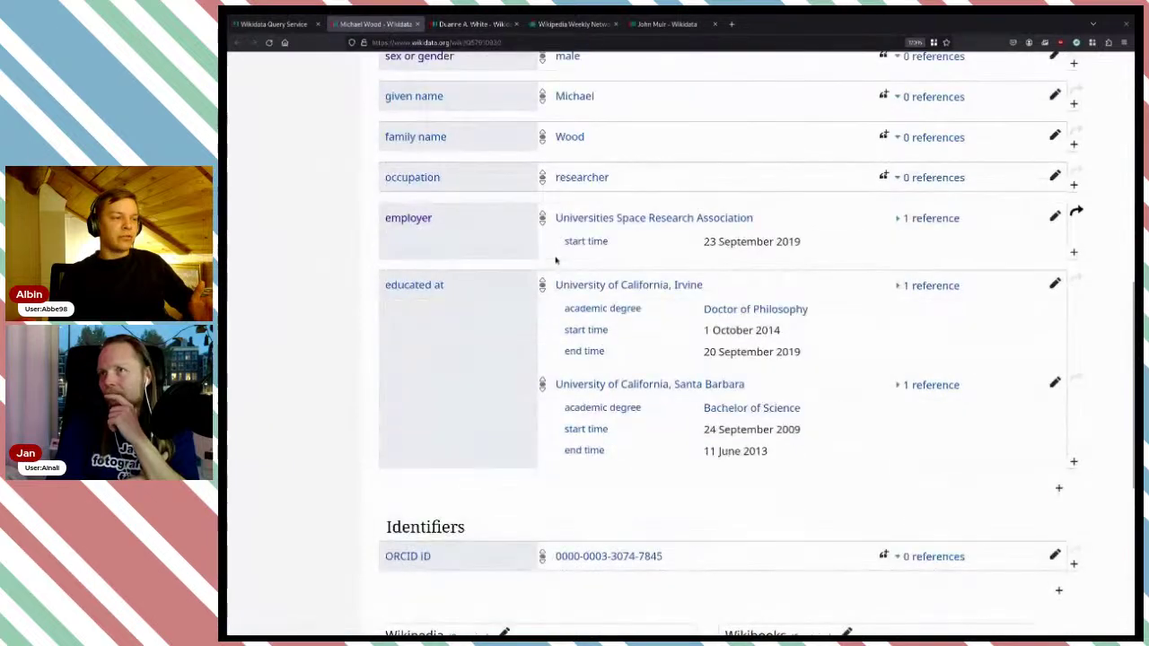
scroll(556, 259, "up", 2)
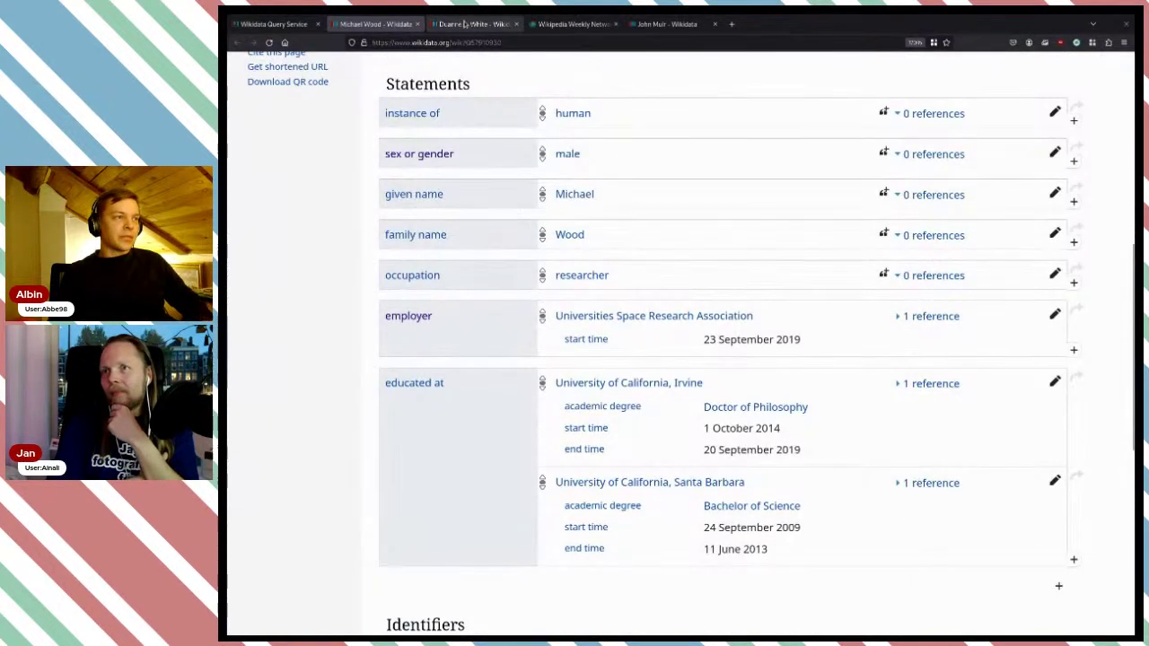
left_click(418, 25)
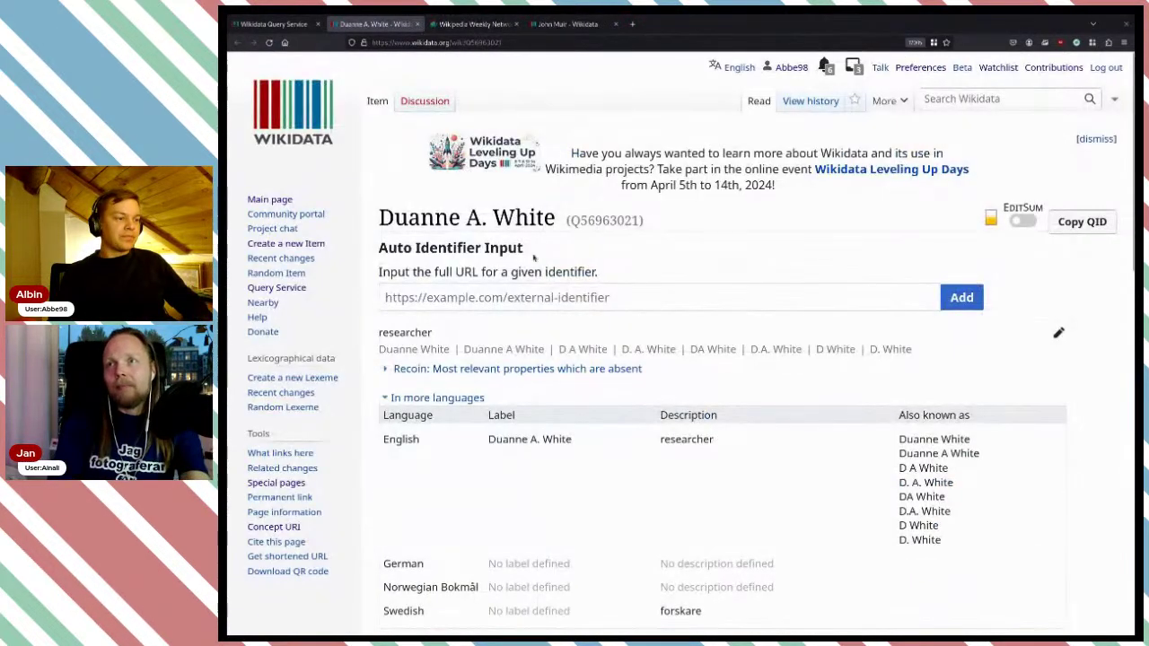
scroll(557, 272, "down", 8)
scroll(557, 272, "down", 2)
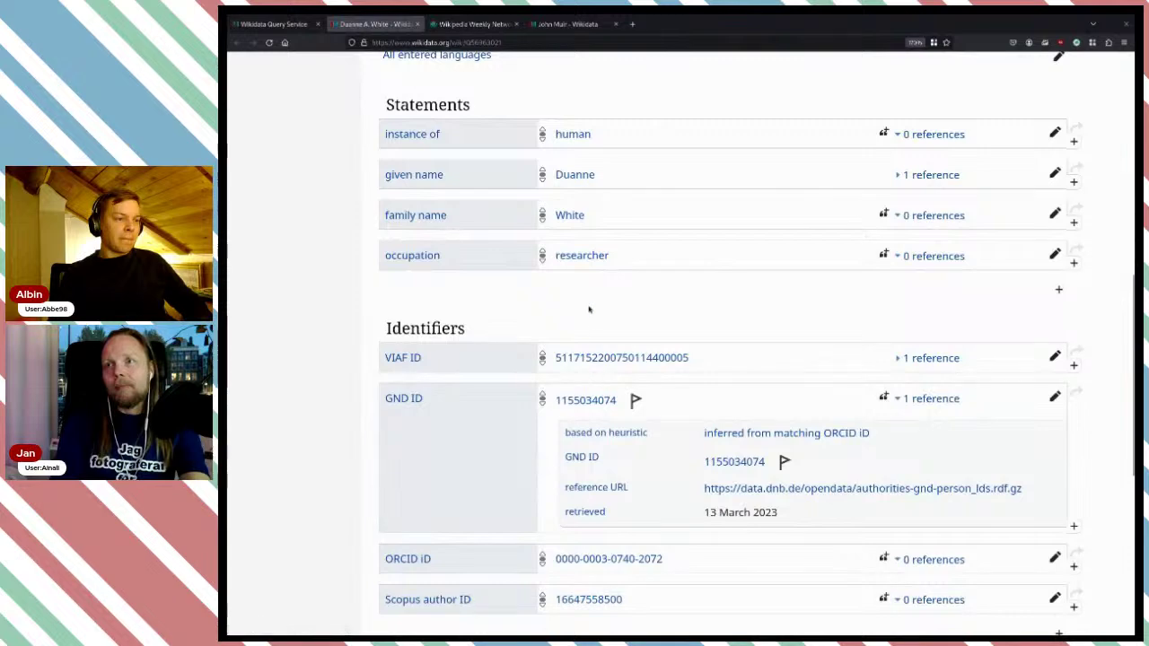
scroll(589, 310, "up", 8)
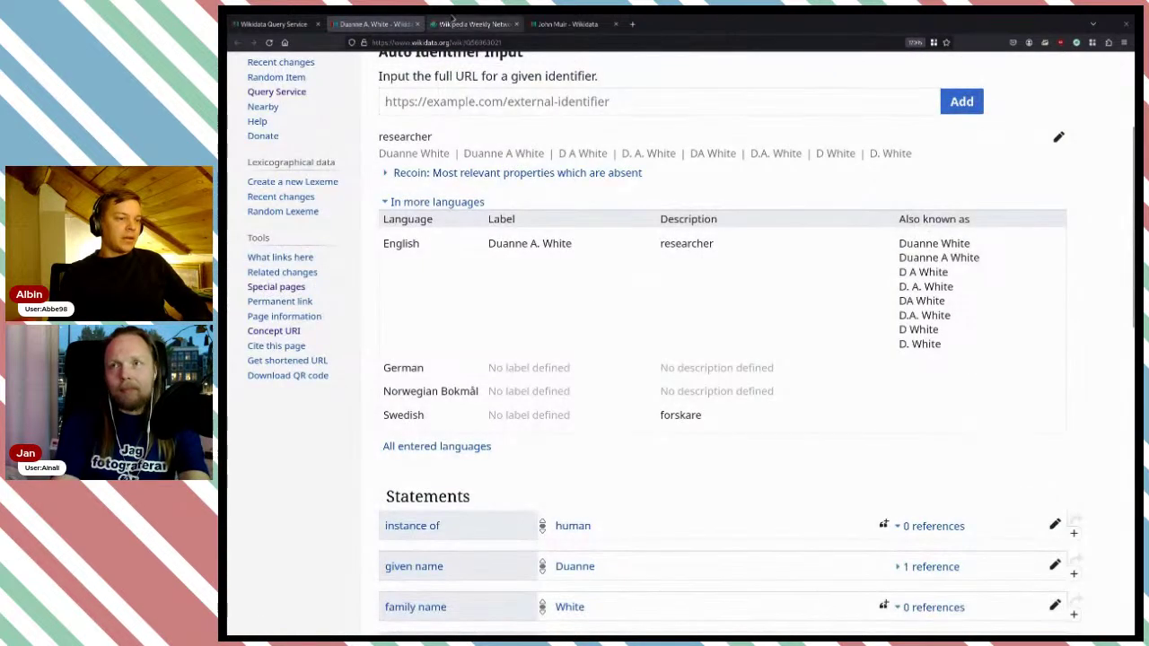
left_click(417, 24)
left_click(297, 25)
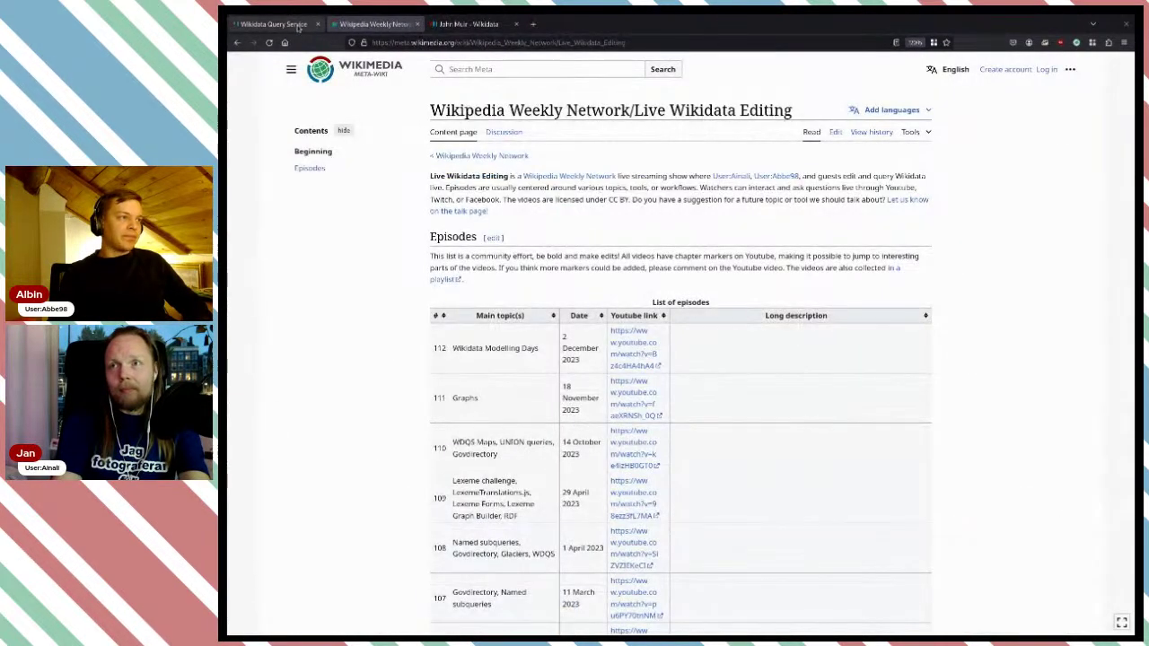
- Insert an empty multi-line MINUS { } block between the author condition and the label service
scroll(531, 134, "up", 10)
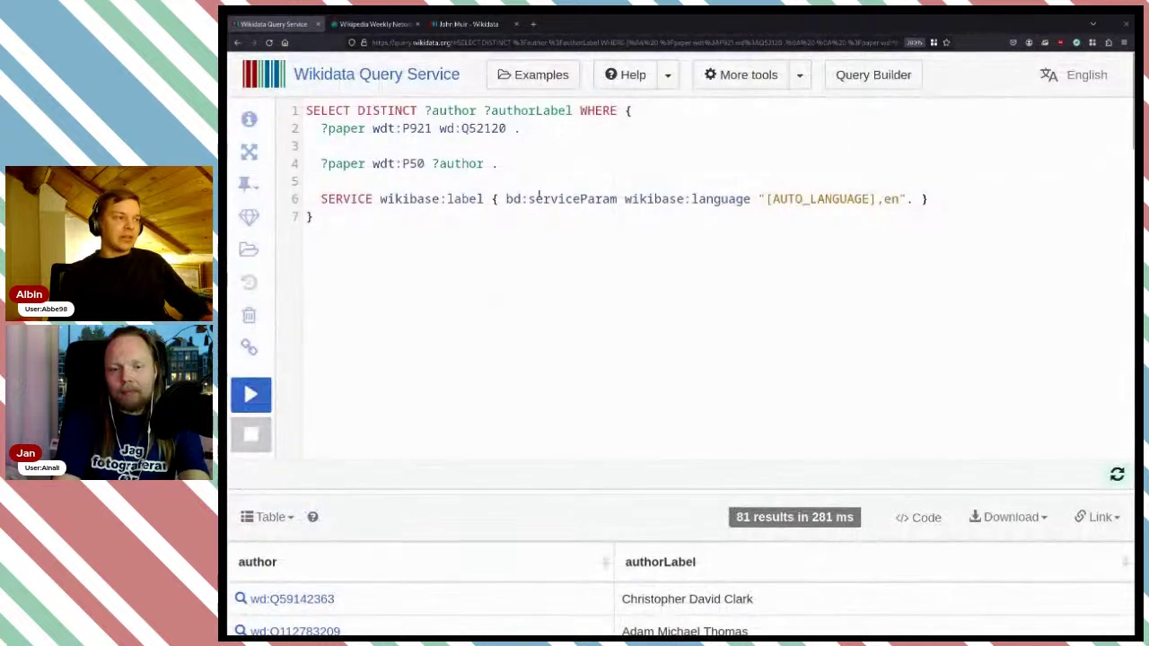
key("Return")
key("Return")
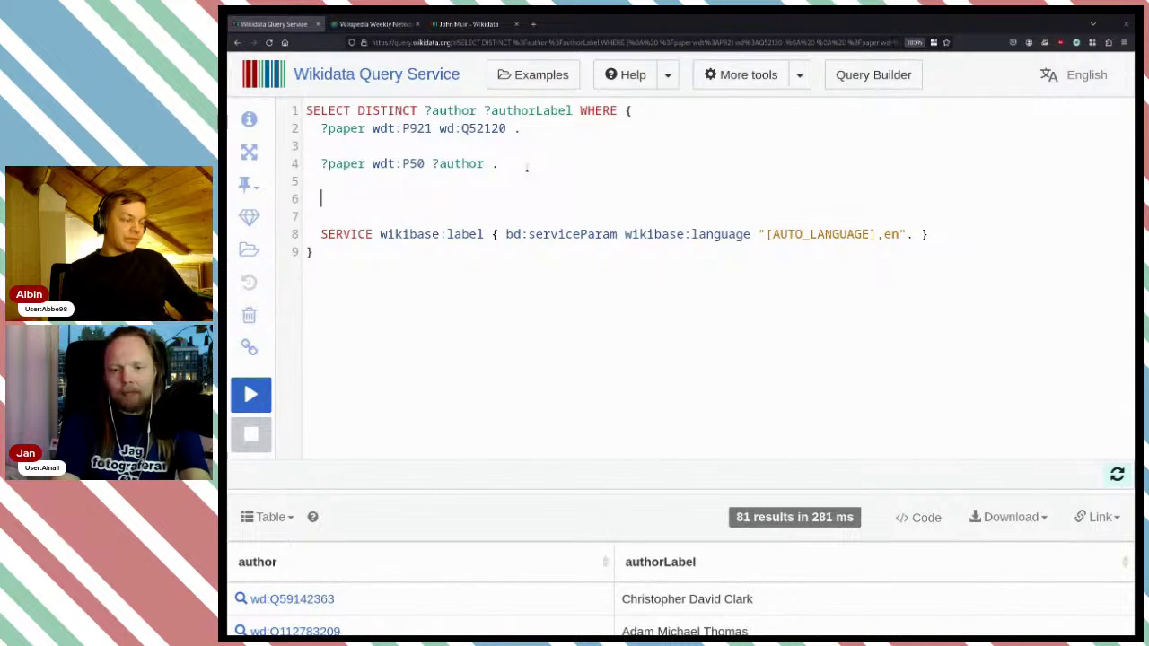
type("MIN")
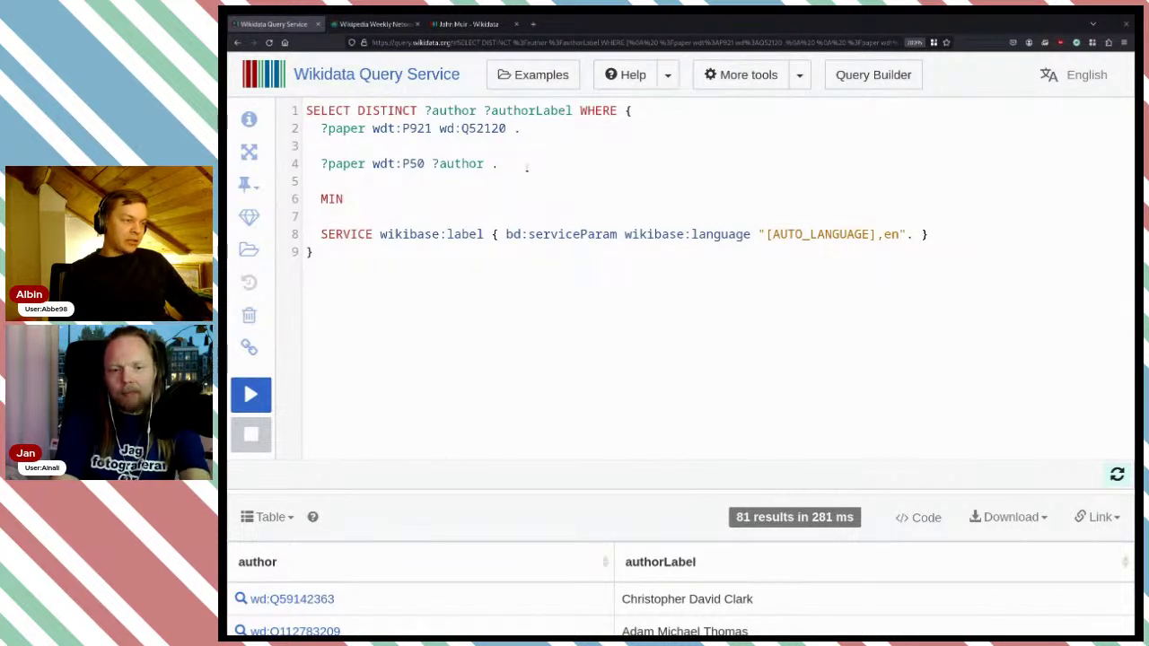
type("US {}")
key("Left")
key("Return")
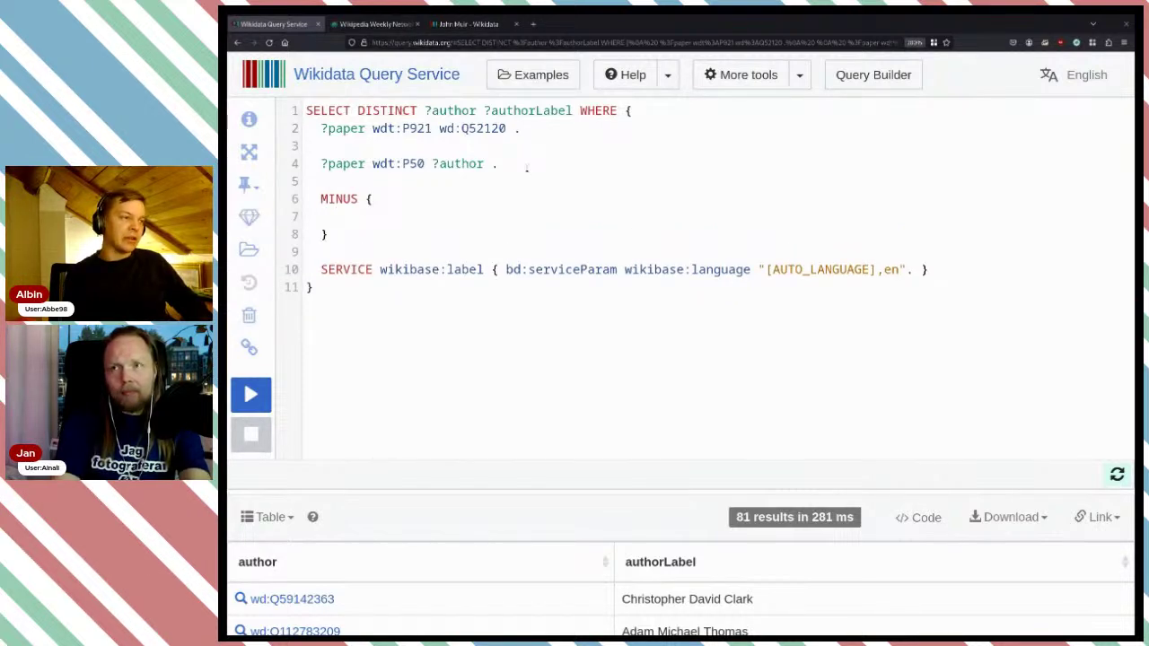
- Fill the MINUS block with ?author wdt:P101 [] using the field of work property, and run the query
type("?")
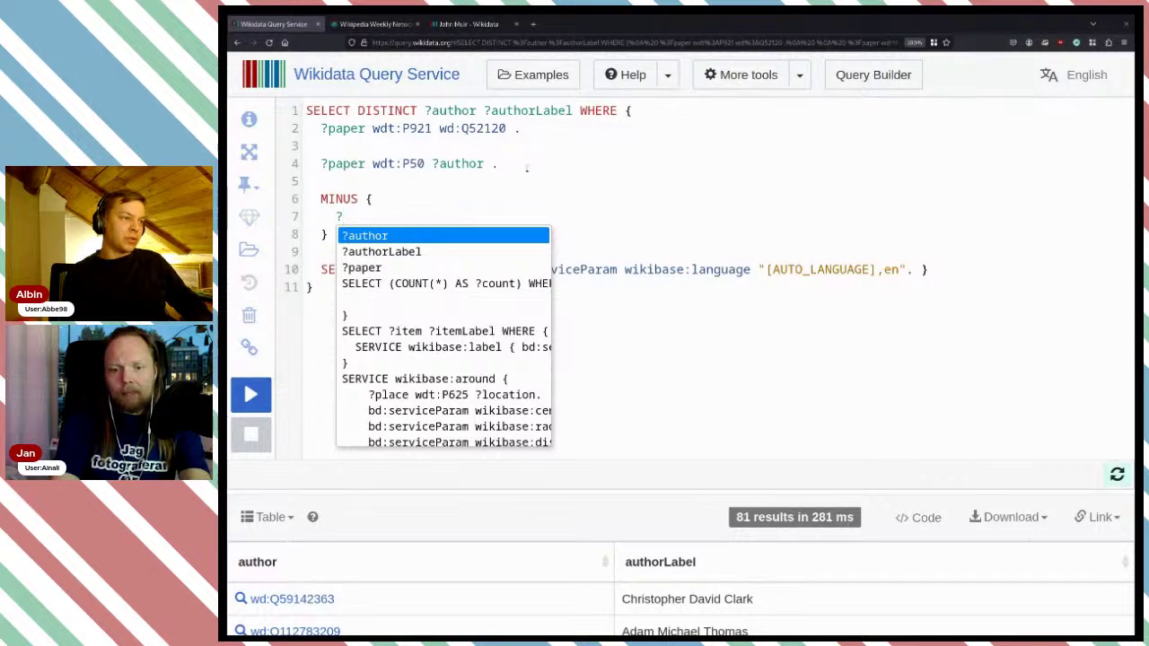
type("a")
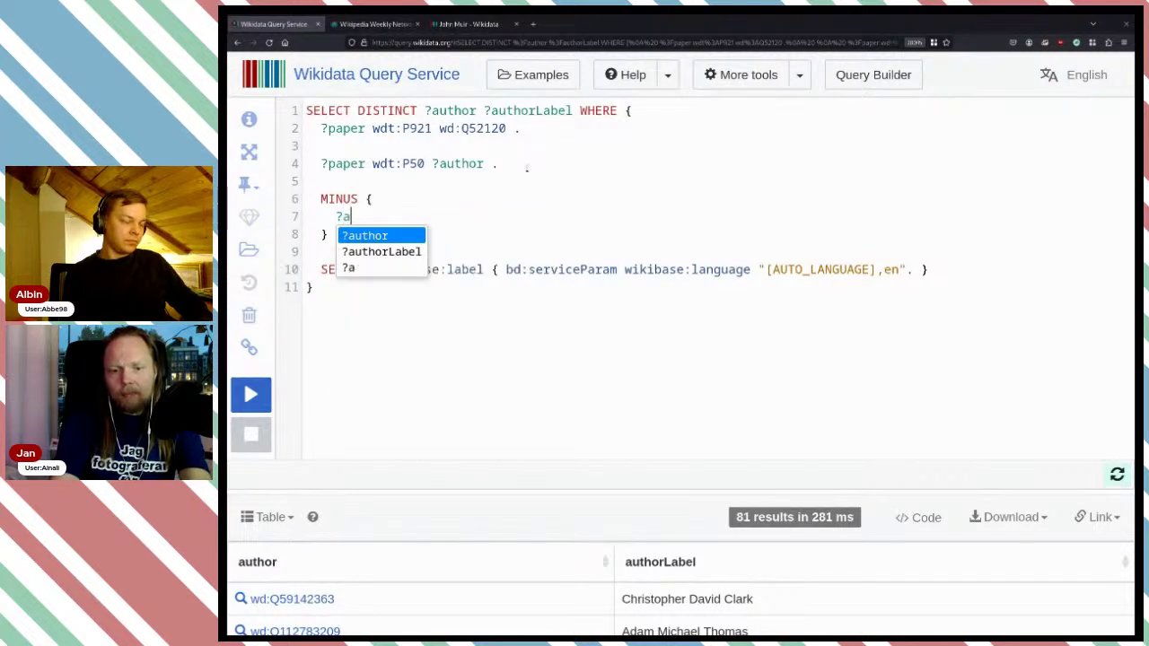
key("Return")
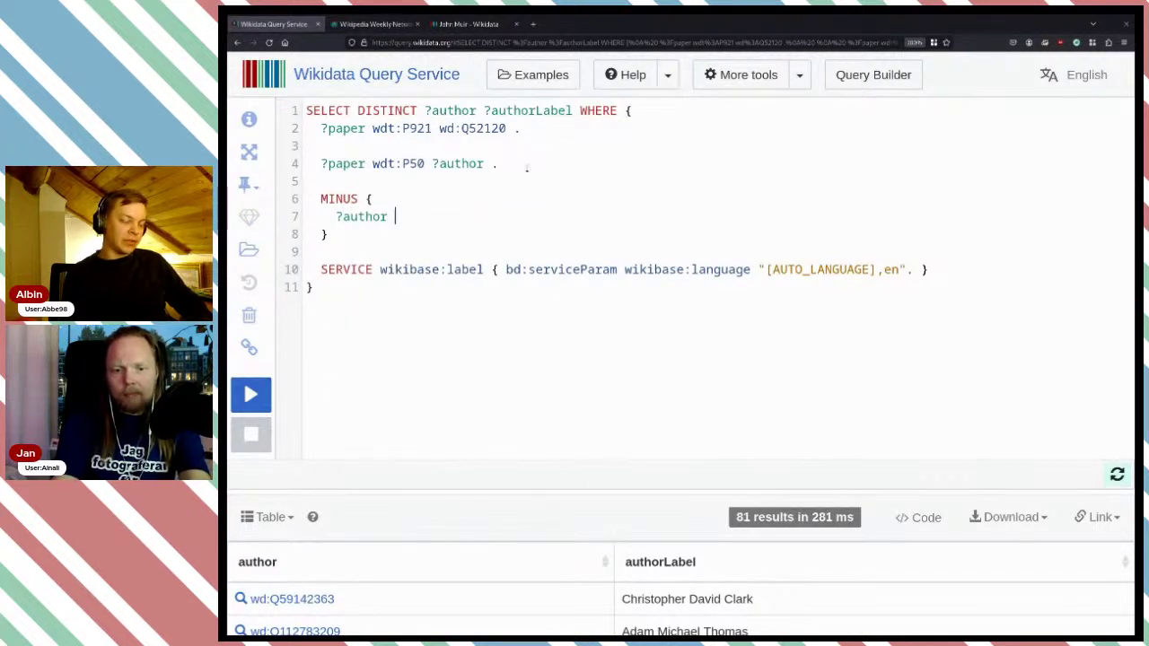
key("Escape")
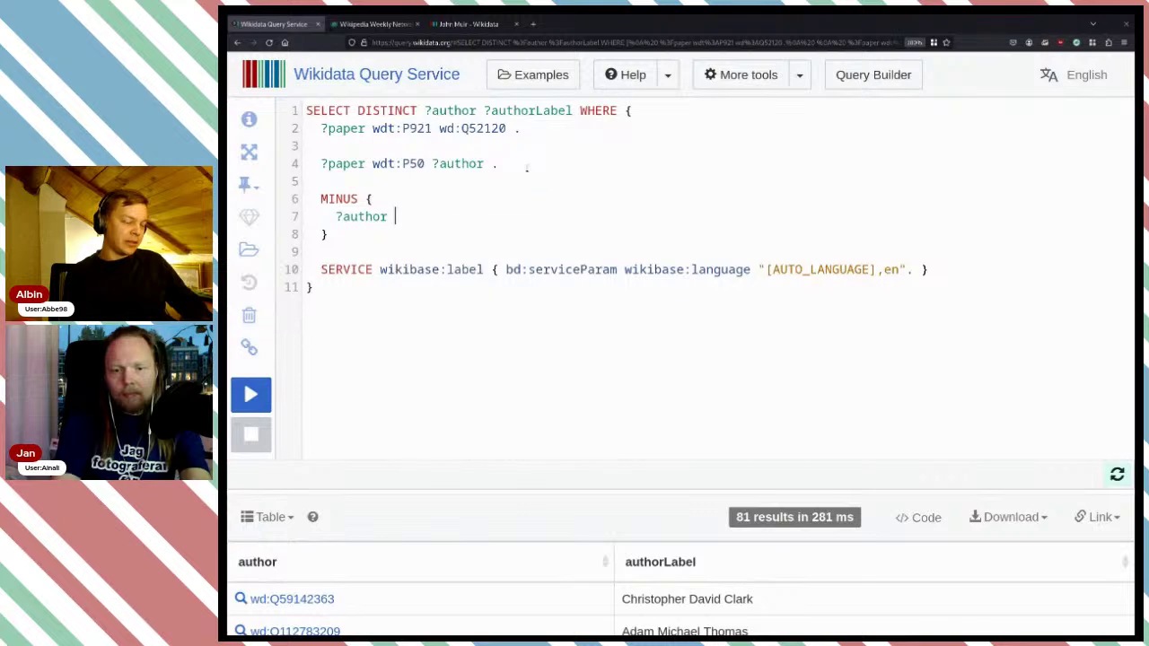
type("wd")
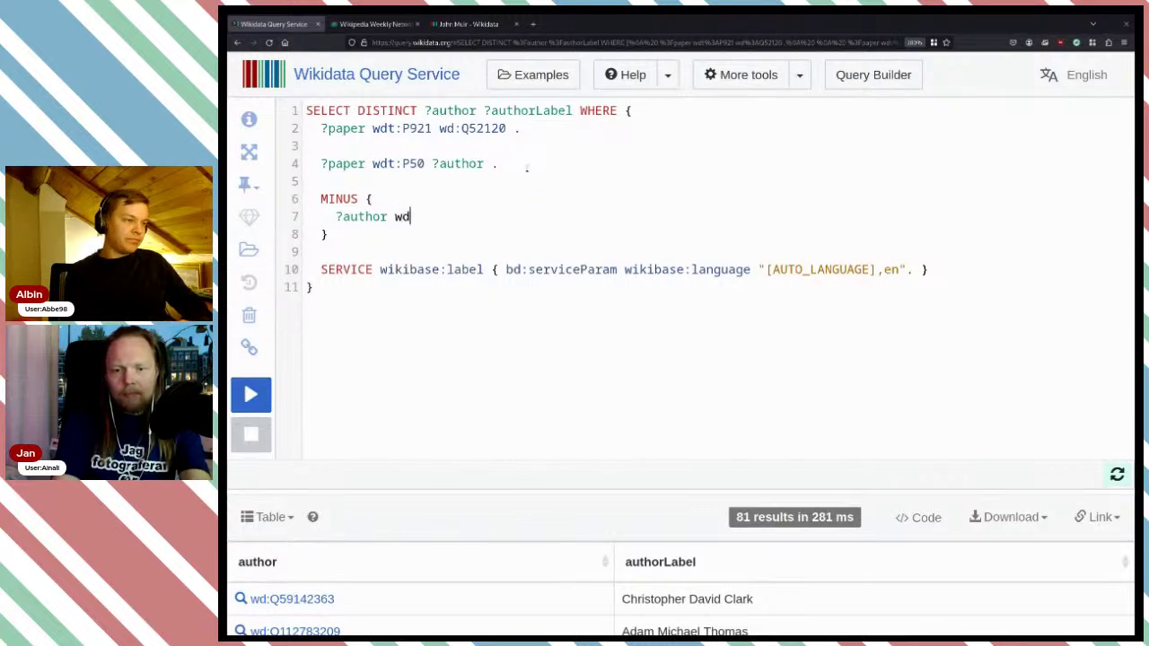
type("t:")
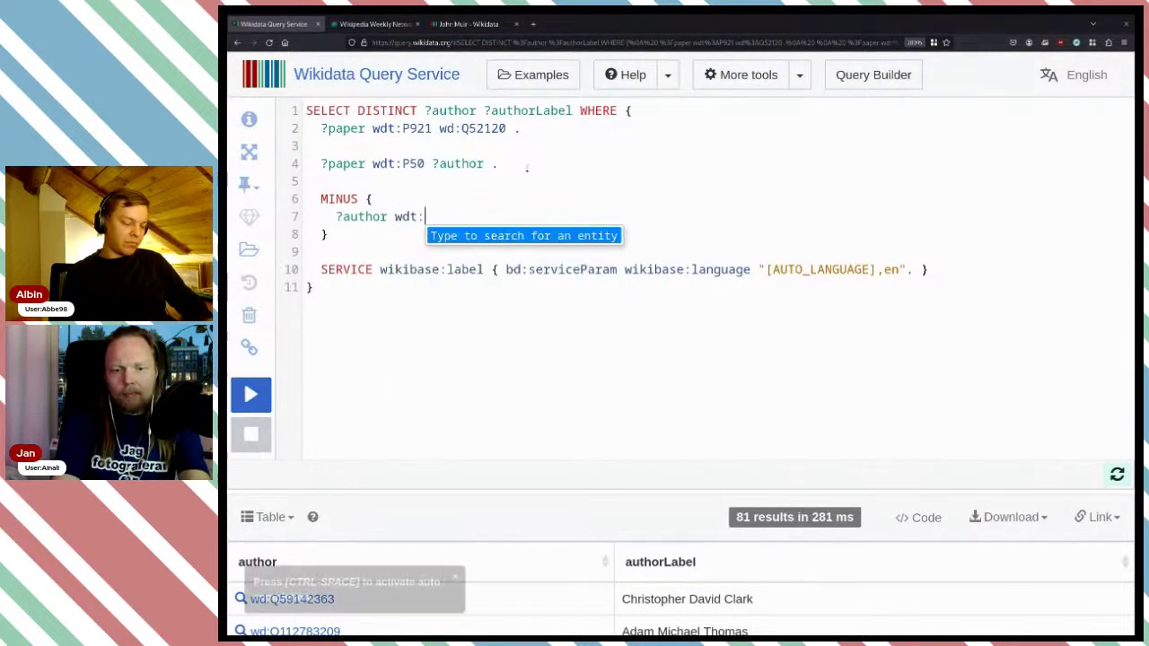
type("field")
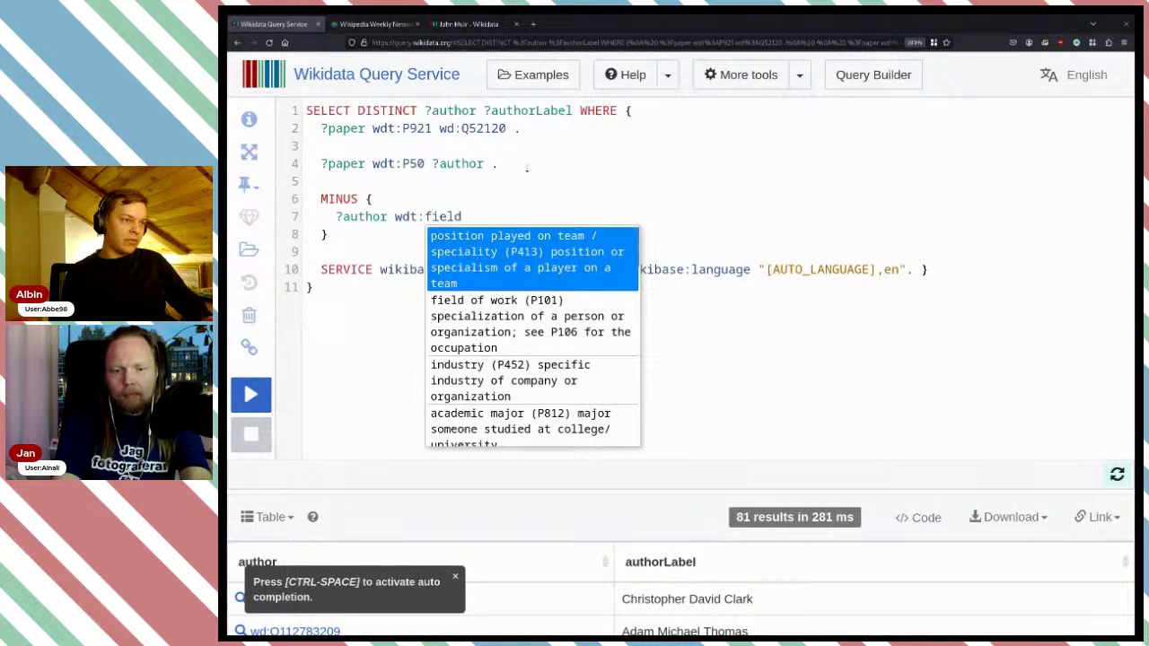
key("Down")
key("Return")
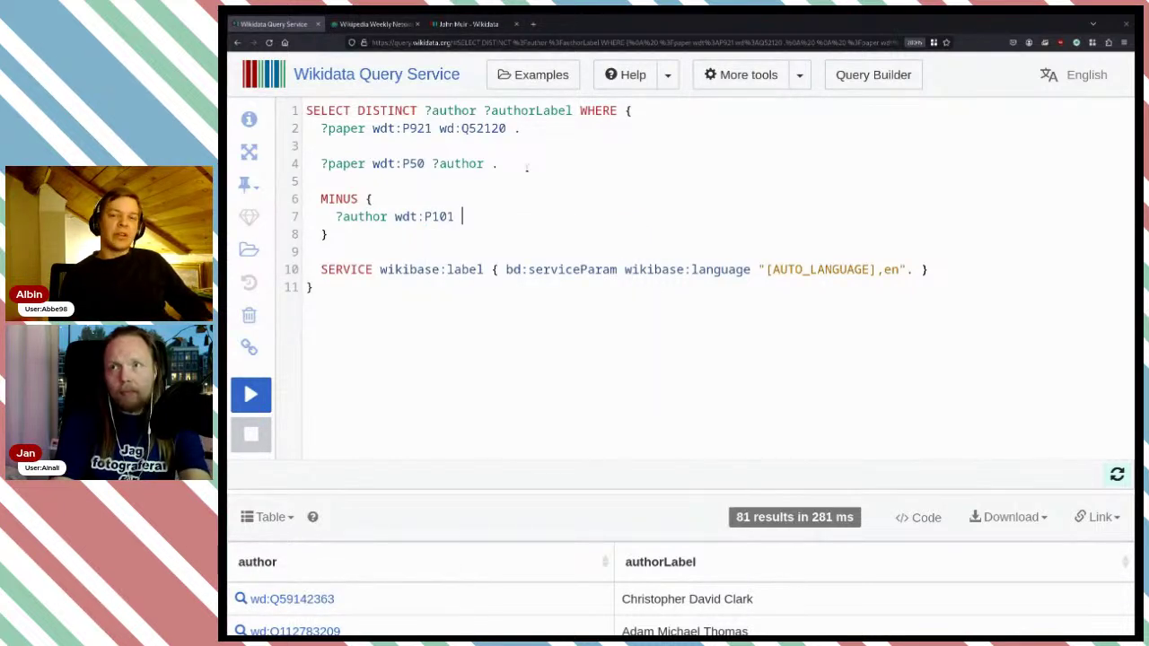
type("[]")
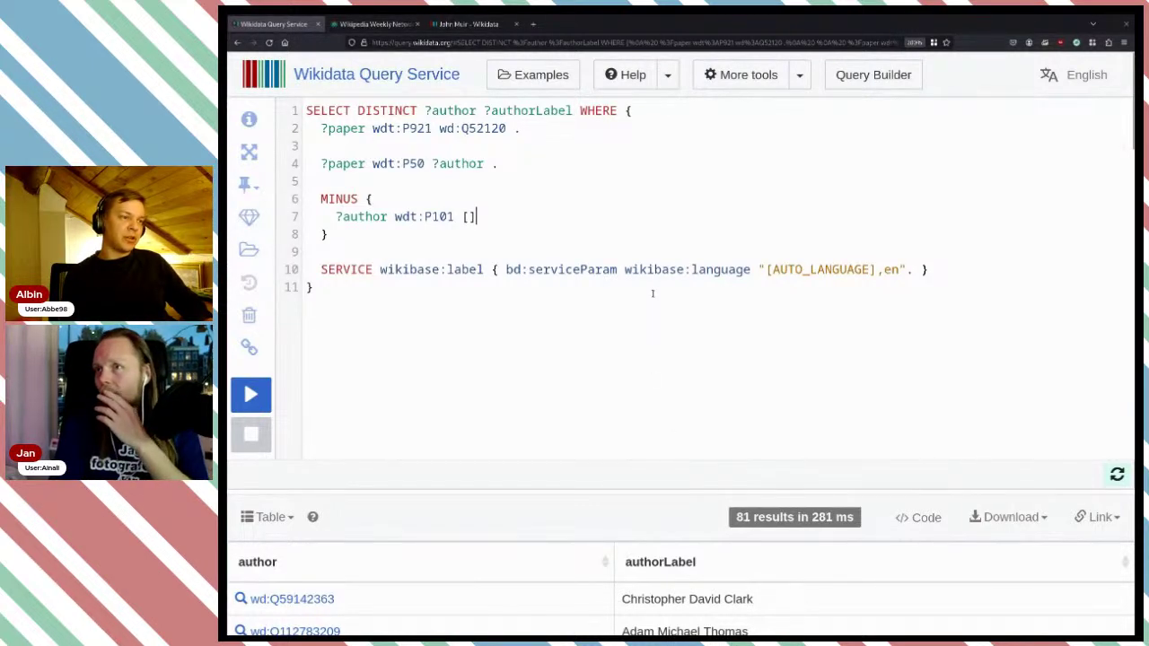
key("ctrl+Return")
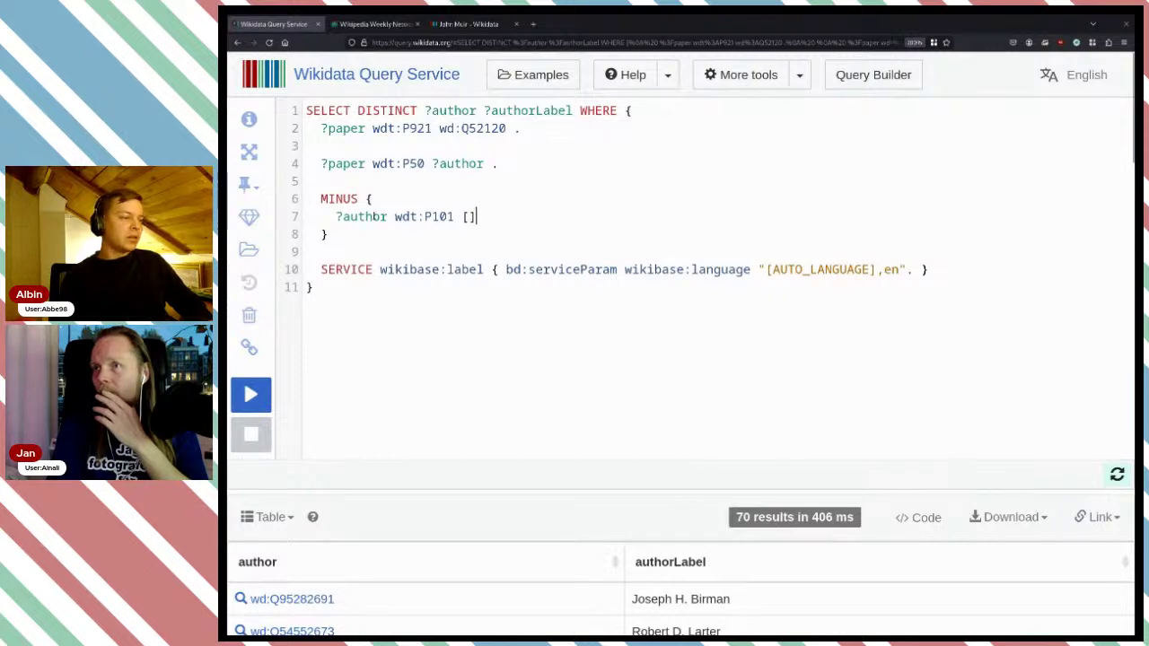
- Comment out the opening and closing lines of the MINUS block and run the query to list authors with a field of work
type("#")
type("#")
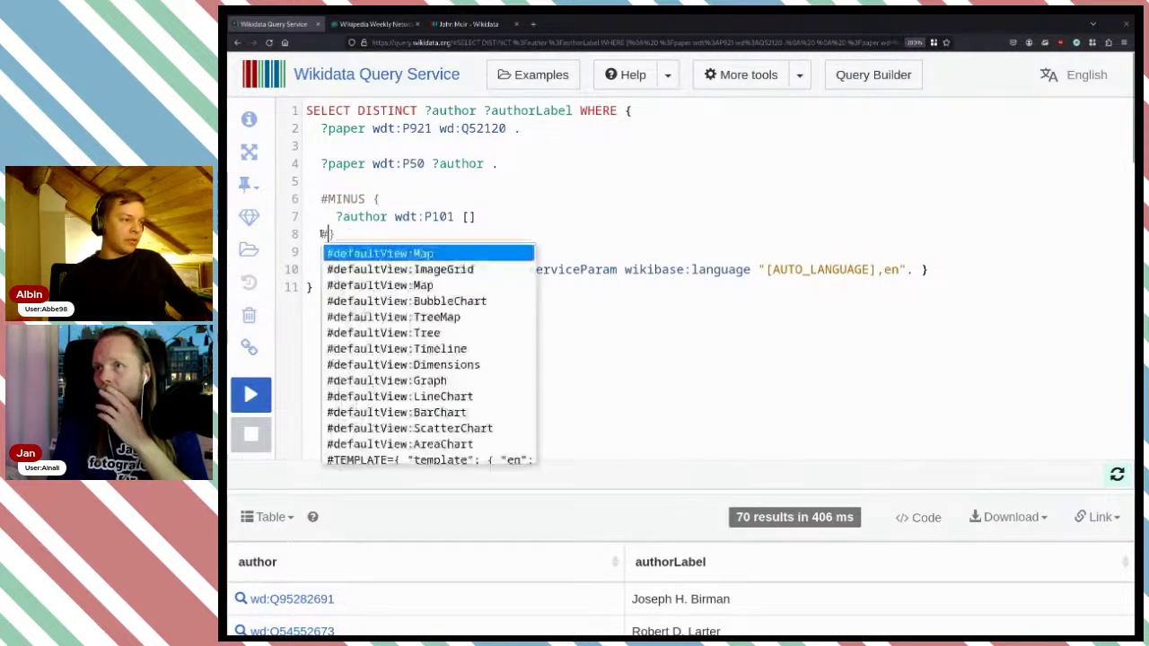
left_click(252, 395)
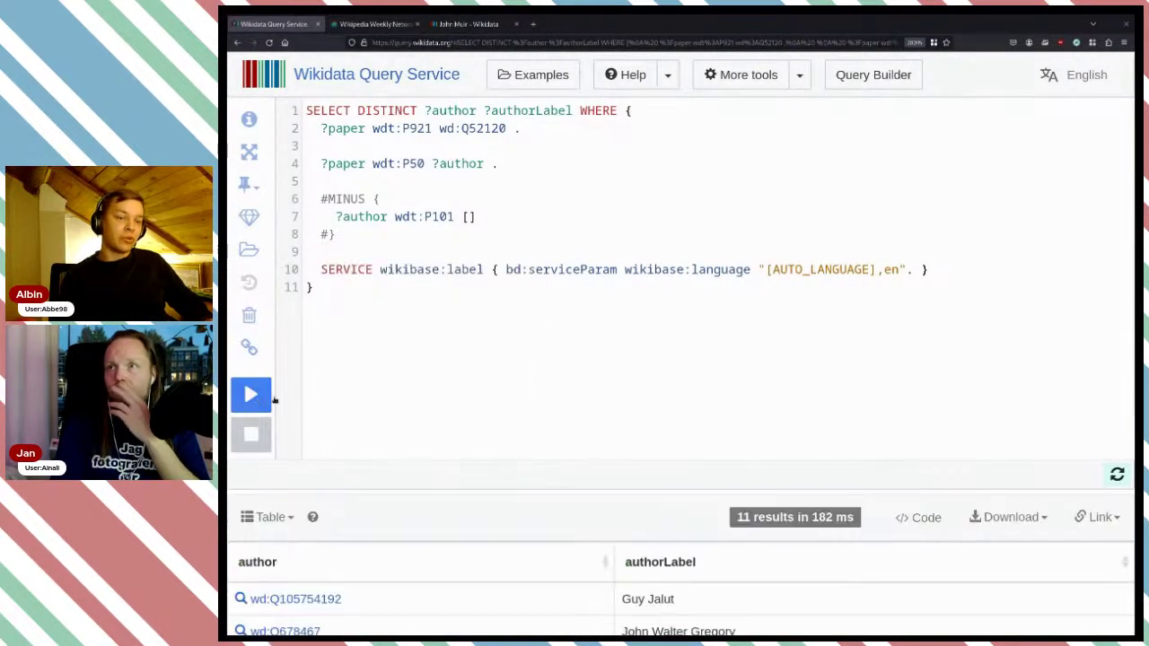
- Open author item Q678467 from the results in a new tab, review its occupation and field of work statements, and return to the query results
scroll(616, 341, "down", 3)
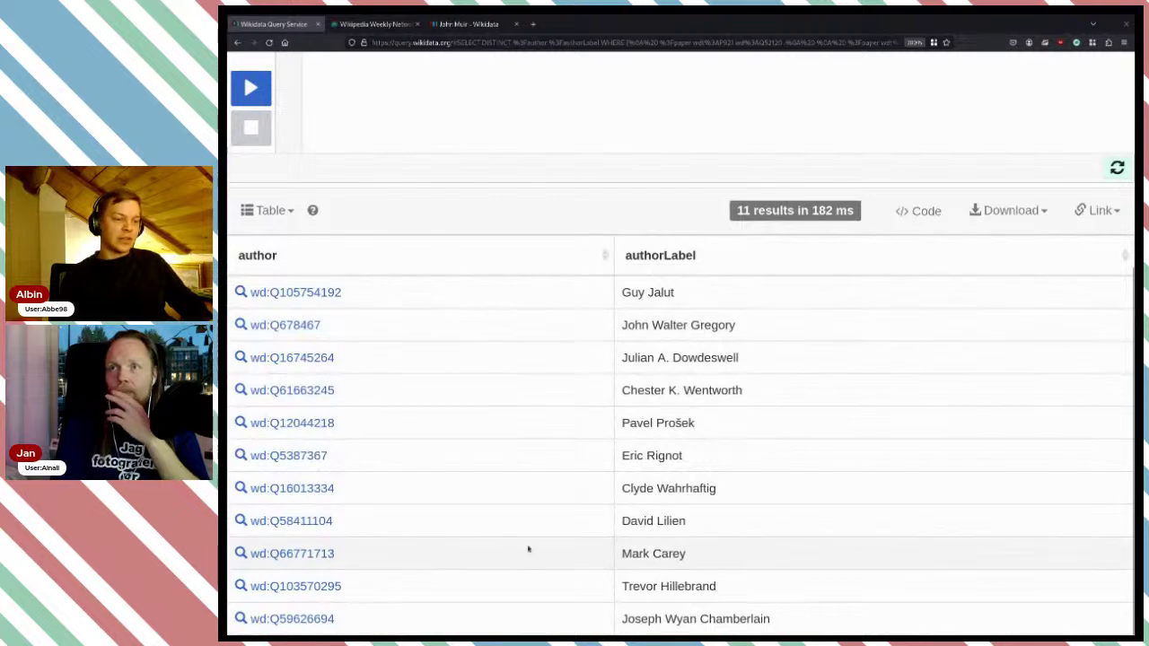
middle_click(305, 328)
left_click(377, 24)
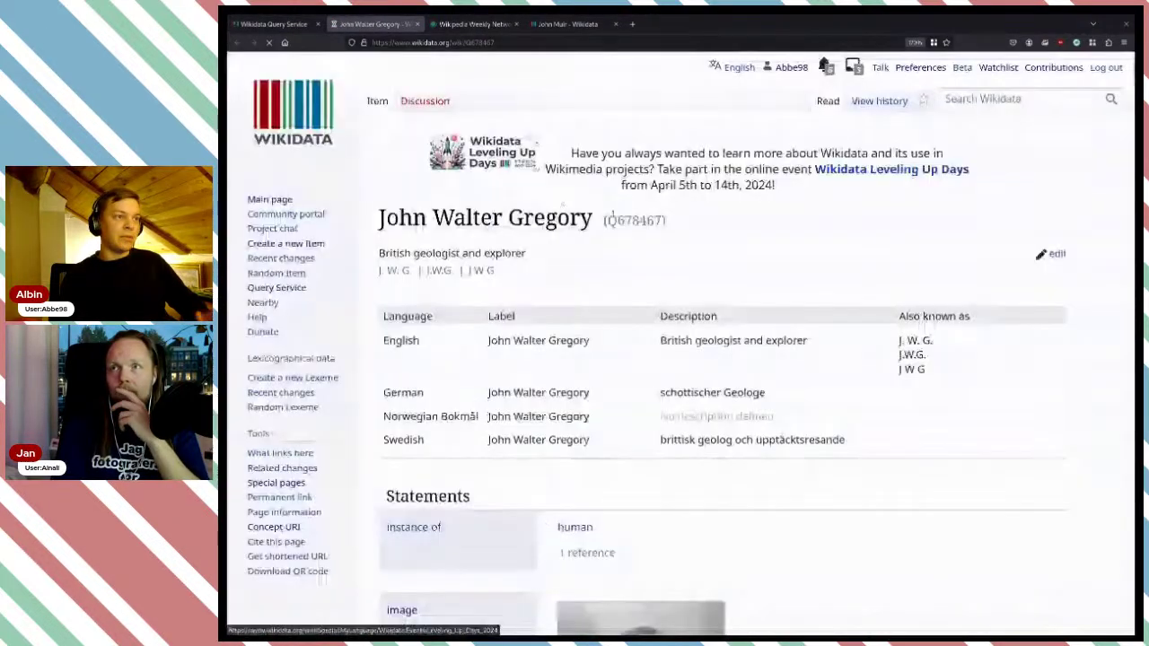
scroll(622, 219, "down", 6)
scroll(622, 219, "down", 5)
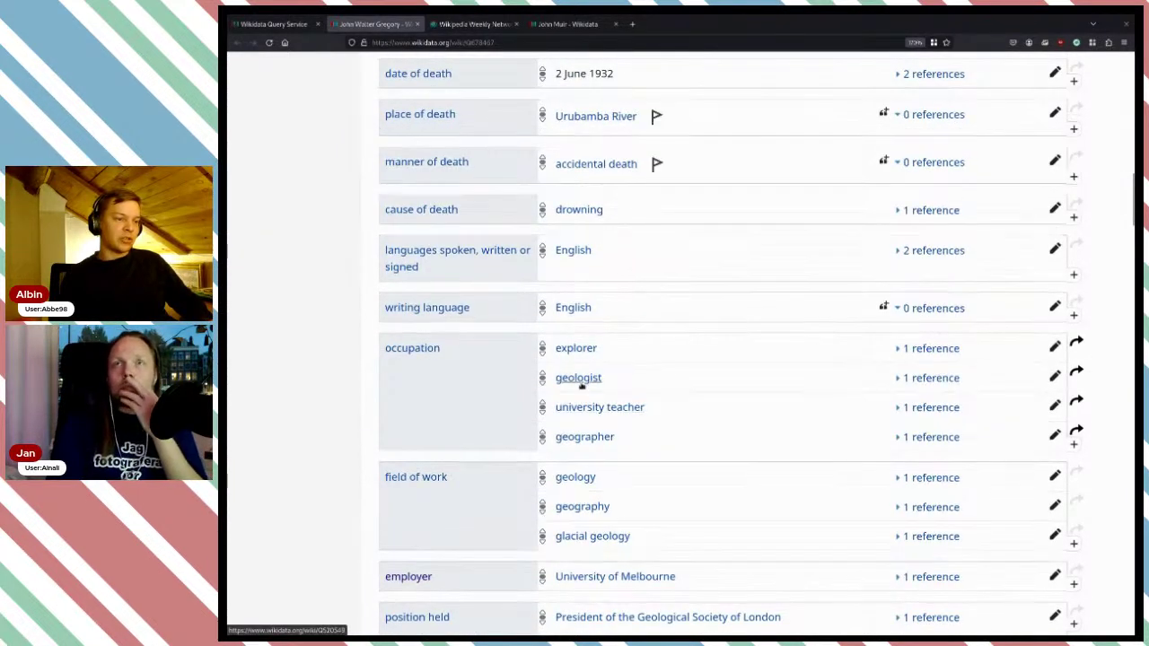
scroll(667, 492, "down", 2)
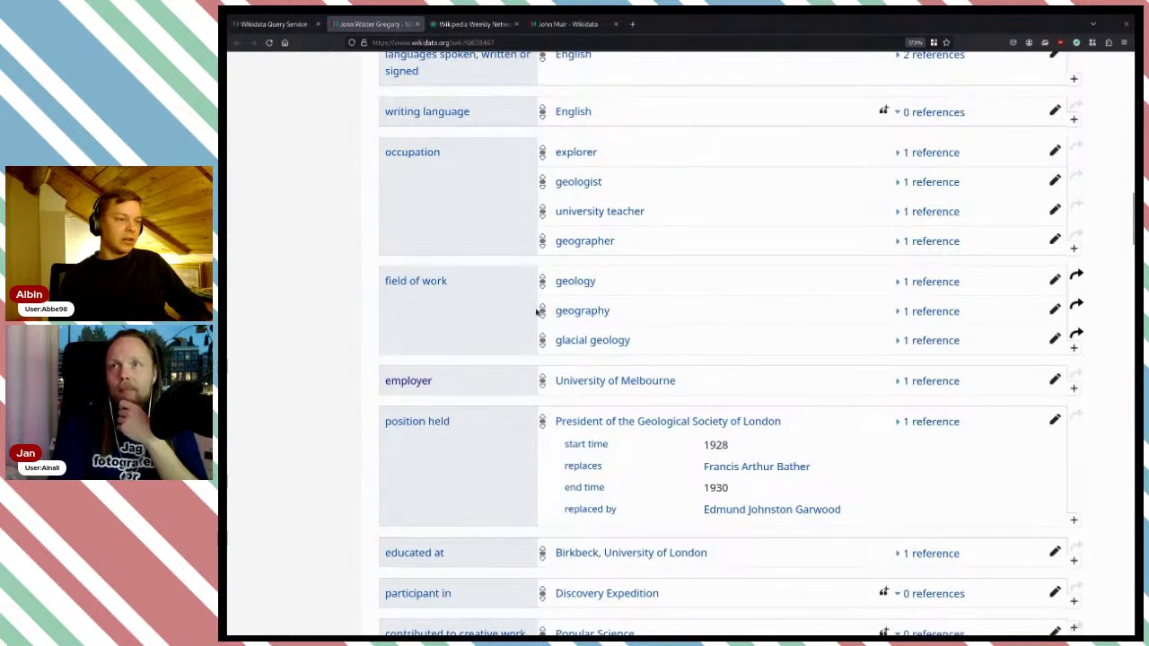
left_click_drag(670, 350, 555, 341)
left_click(692, 351)
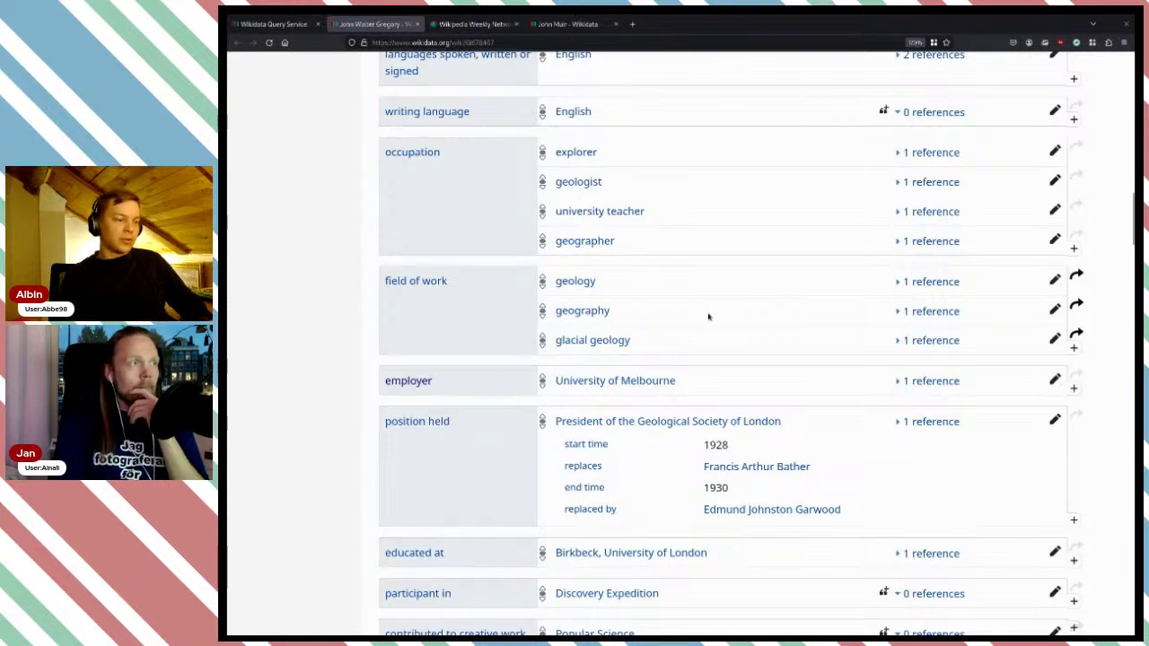
scroll(708, 314, "up", 10)
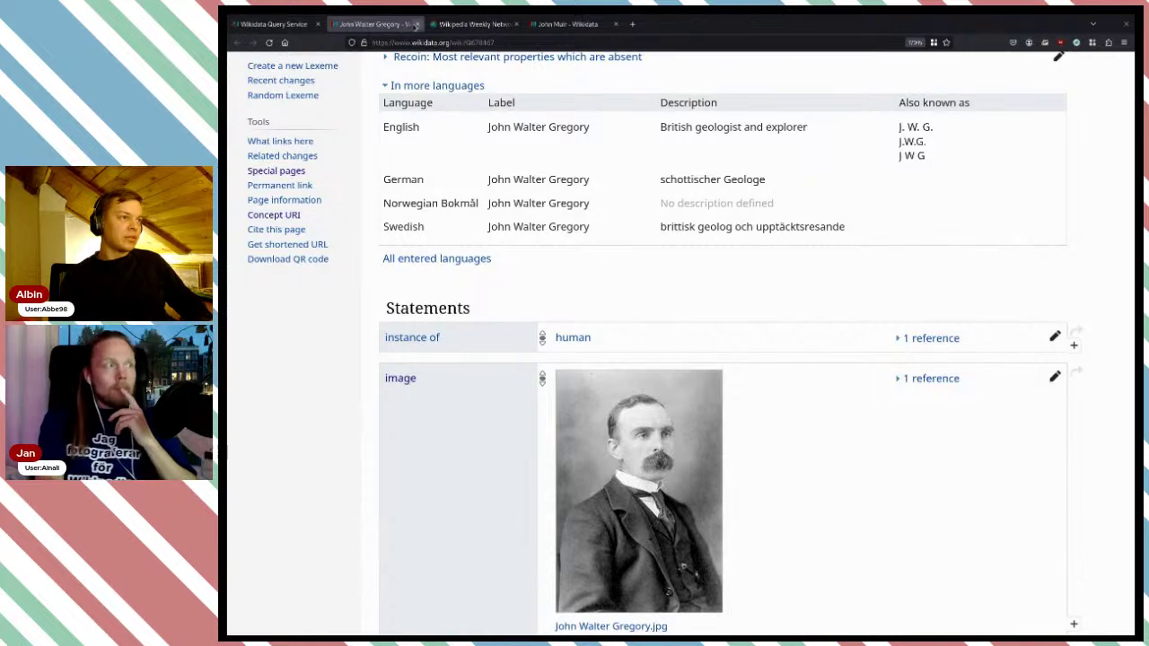
left_click(274, 24)
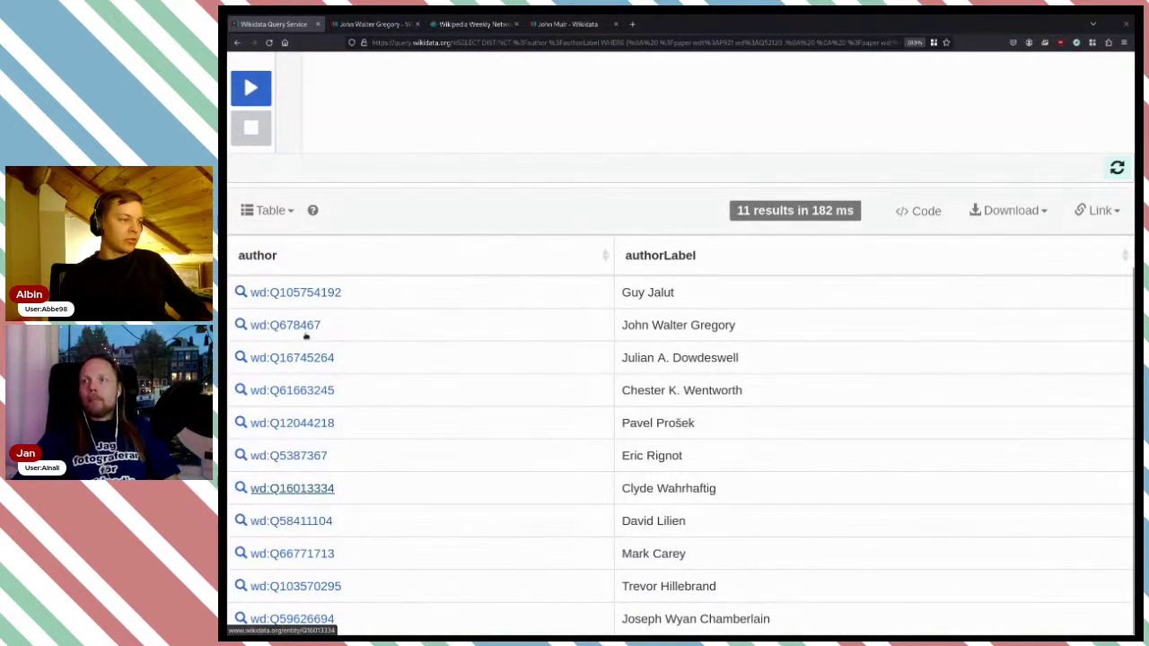
- Open author item Q16013334, review its occupation and field of work statements, and close both author items to return to the query
left_click(292, 488)
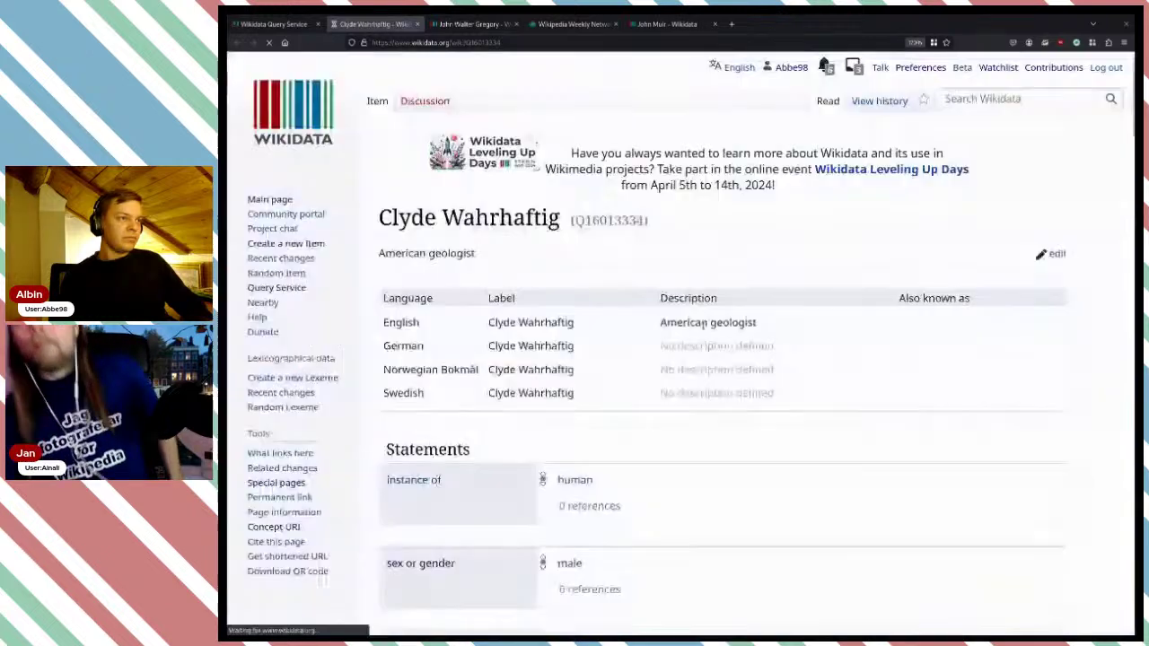
scroll(698, 351, "down", 5)
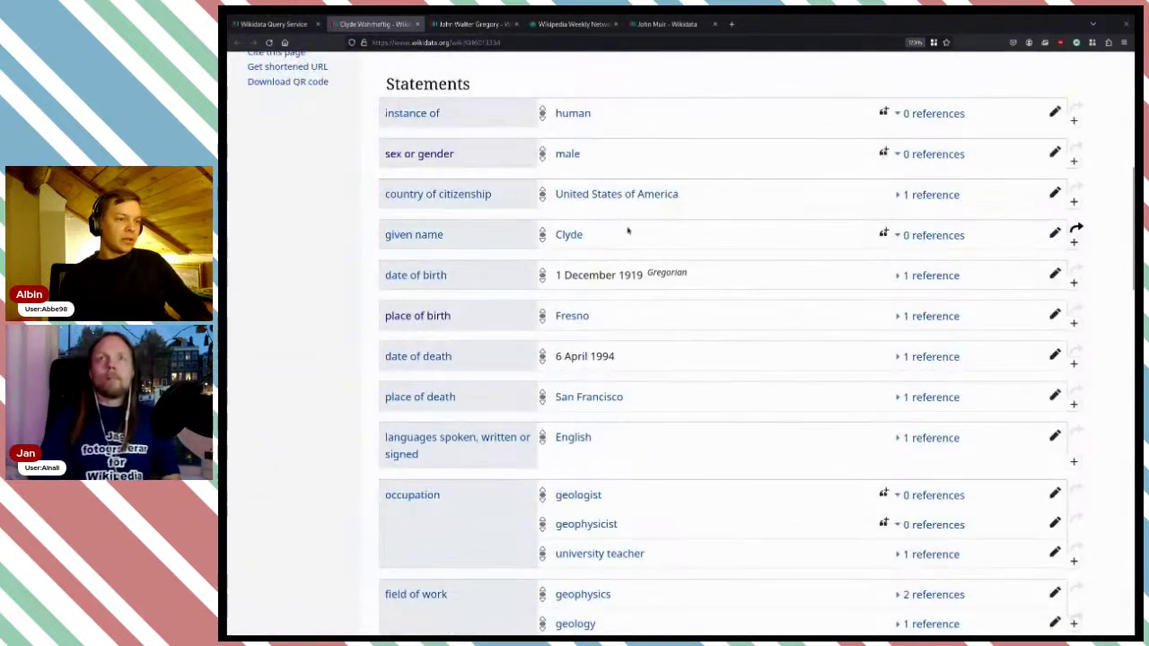
scroll(627, 230, "down", 4)
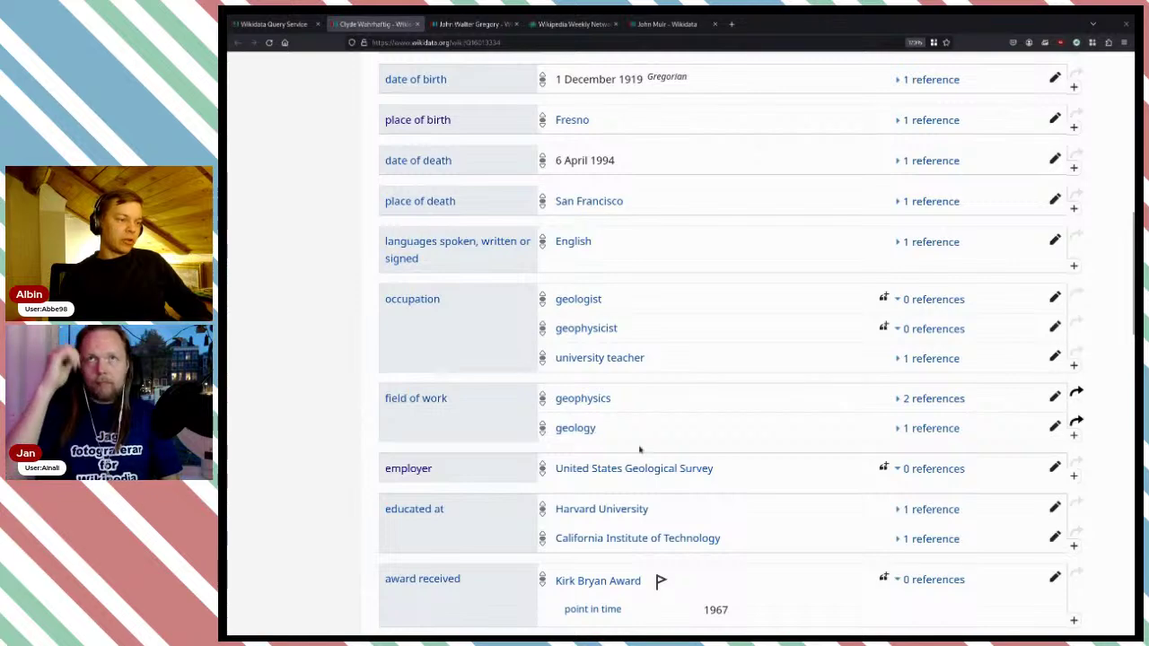
scroll(589, 377, "down", 3)
scroll(594, 374, "up", 10)
scroll(593, 374, "up", 2)
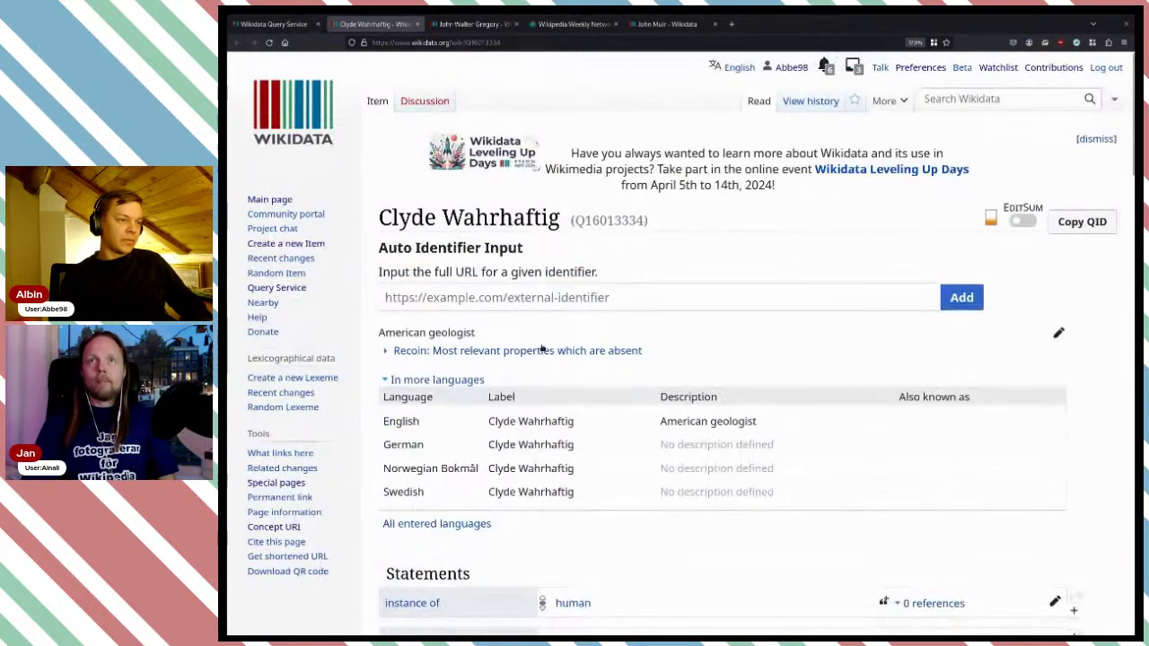
left_click(416, 24)
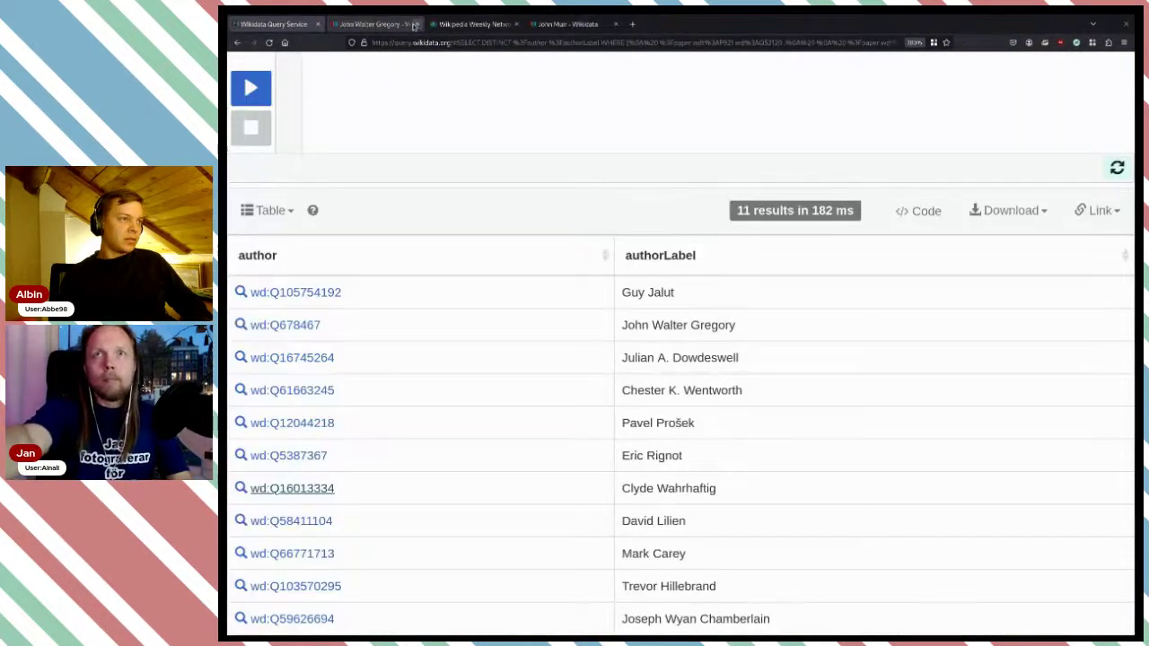
left_click(415, 25)
scroll(418, 159, "up", 5)
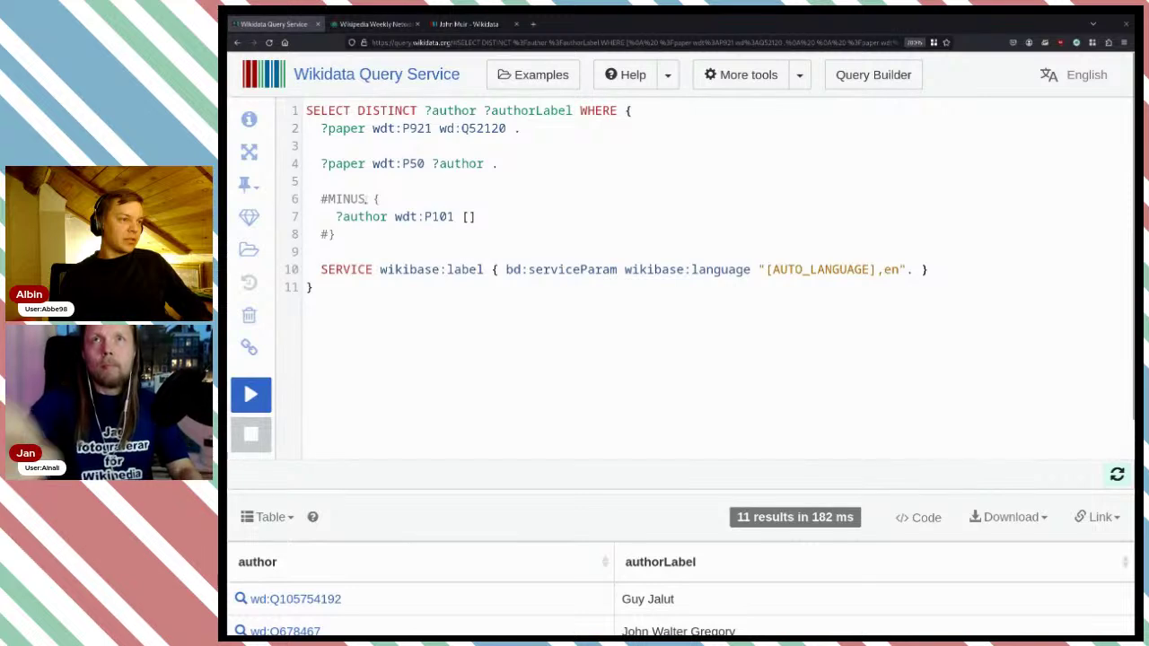
- Uncomment the opening and closing lines of the MINUS block and show the description of property P101
key("BackSpace")
key("Down")
key("BackSpace")
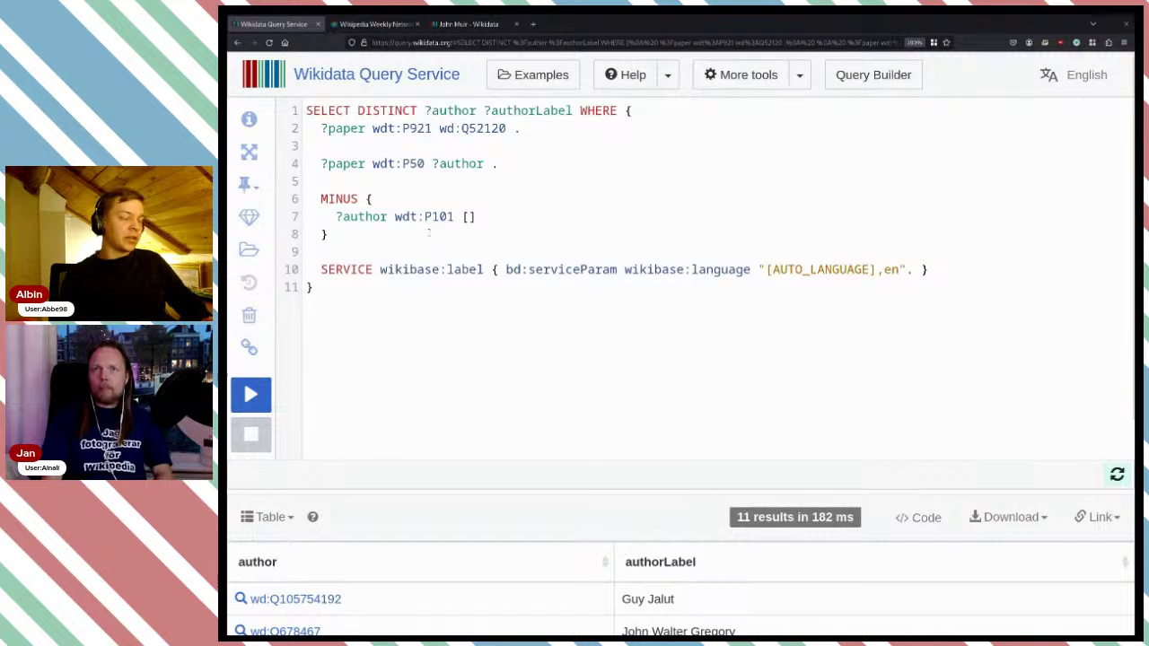
mouse_move(438, 217)
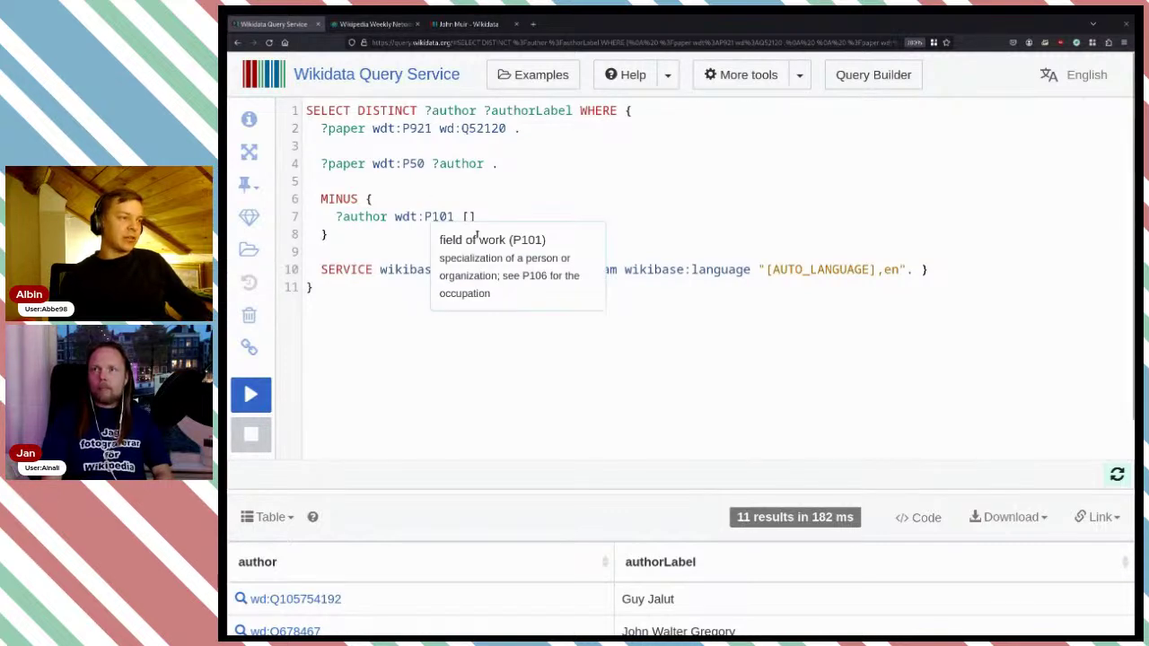
- Comment out the MINUS block's opening and closing lines again
type("#")
left_click(321, 199)
type("#")
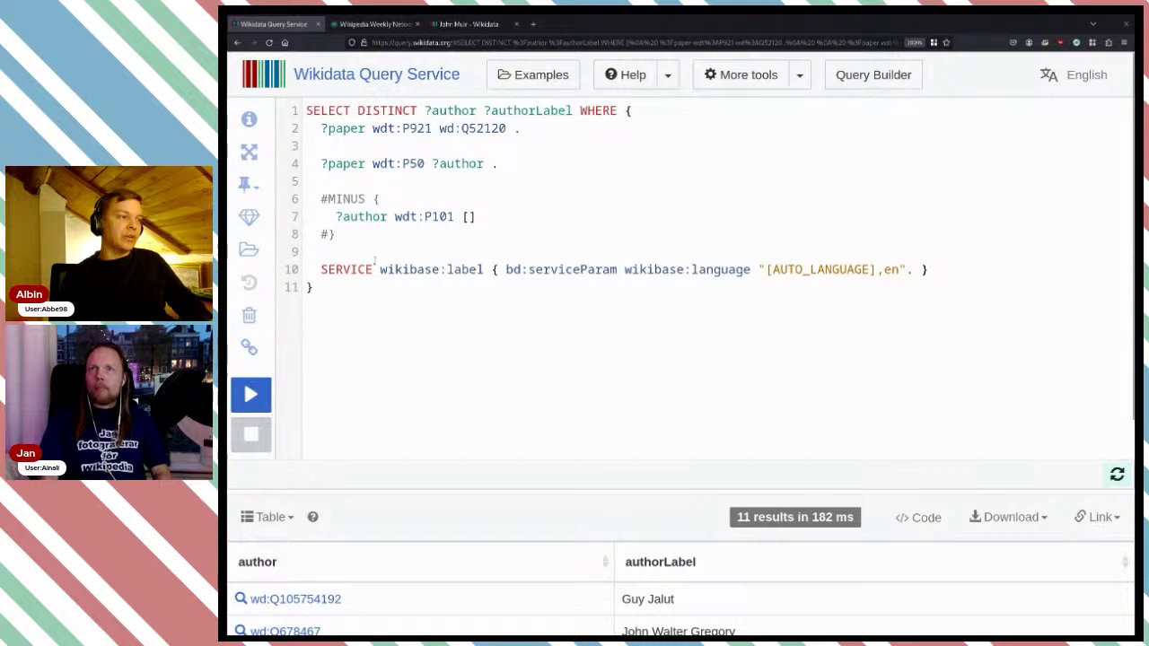
- Reactivate the MINUS block by removing both comment marks, and rerun the query to exclude authors with a field of work
key("BackSpace")
key("Up")
key("Up")
key("Right")
key("BackSpace")
key("ctrl+Return")
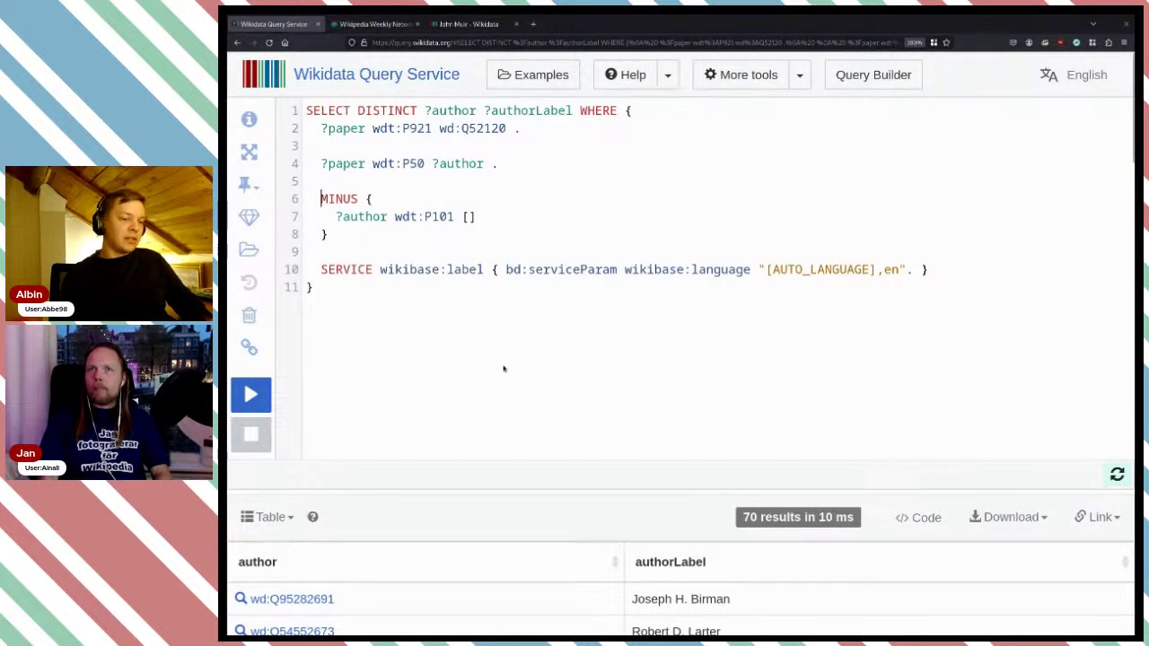
- Look through the list of authors without a field of work in the result table
scroll(503, 367, "down", 5)
scroll(535, 345, "up", 4)
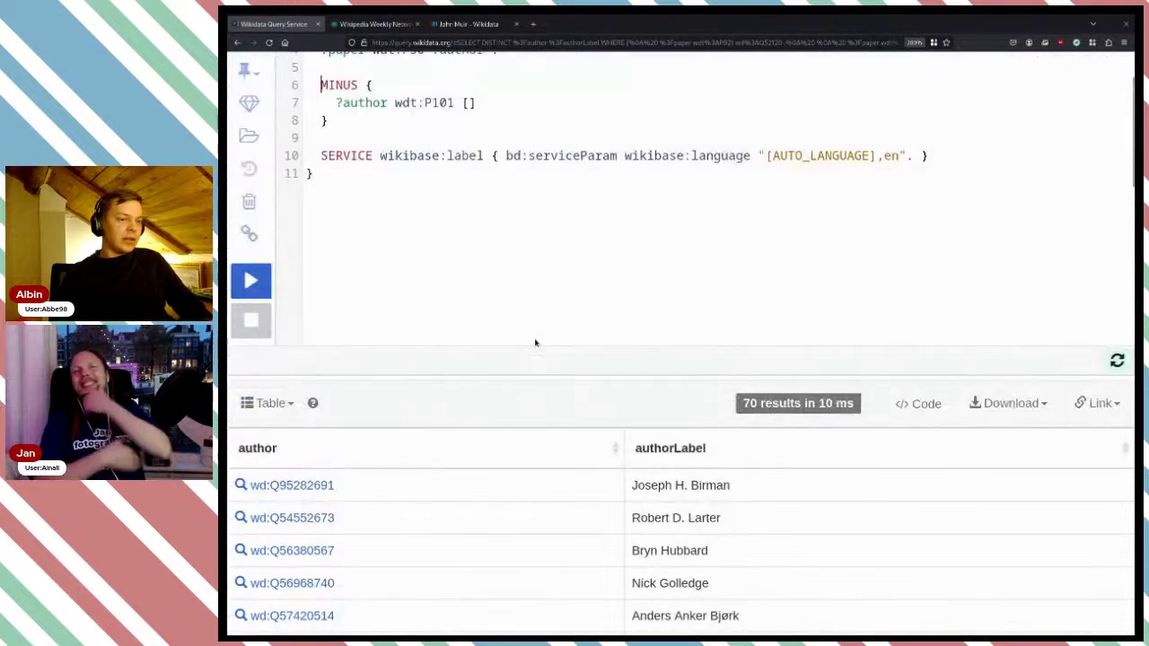
scroll(535, 342, "down", 5)
scroll(475, 298, "up", 5)
scroll(470, 309, "down", 4)
scroll(462, 318, "up", 3)
scroll(371, 297, "down", 15)
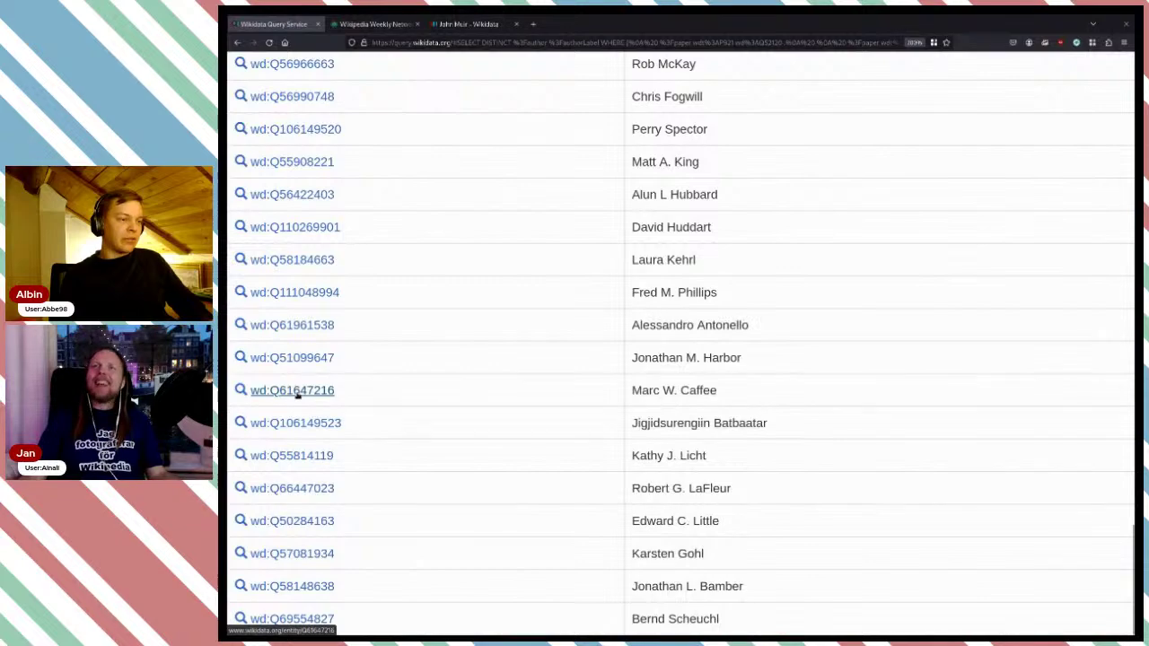
- Open author item Q61647216 in a new tab and check its statements for a field of work
left_click(327, 392)
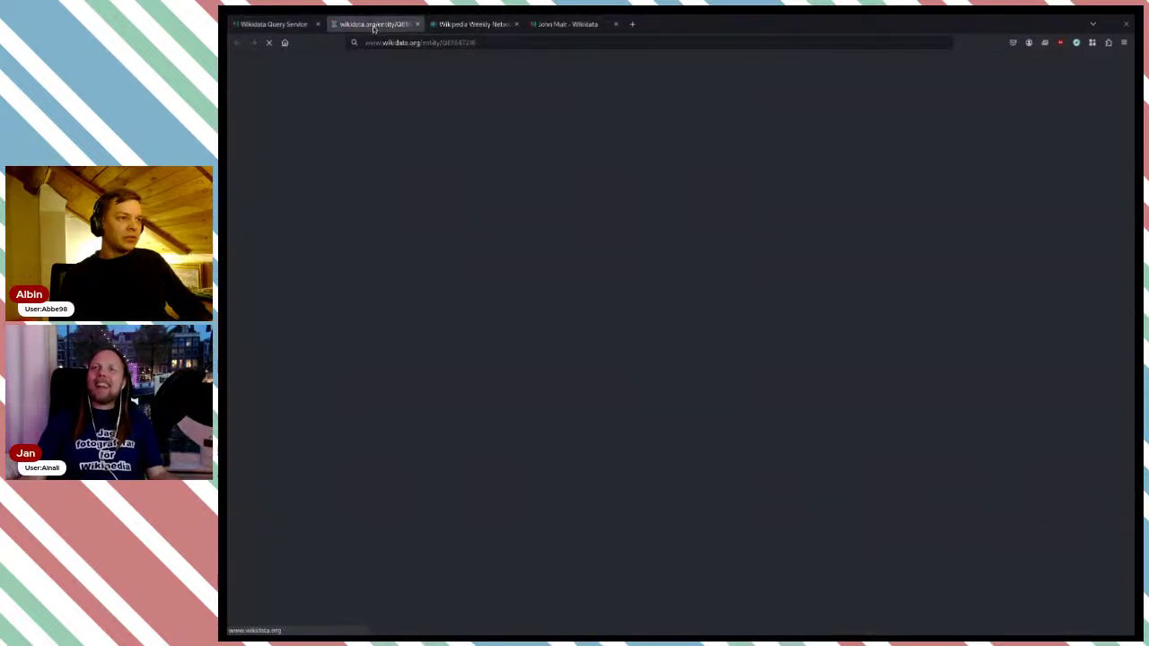
scroll(633, 308, "down", 5)
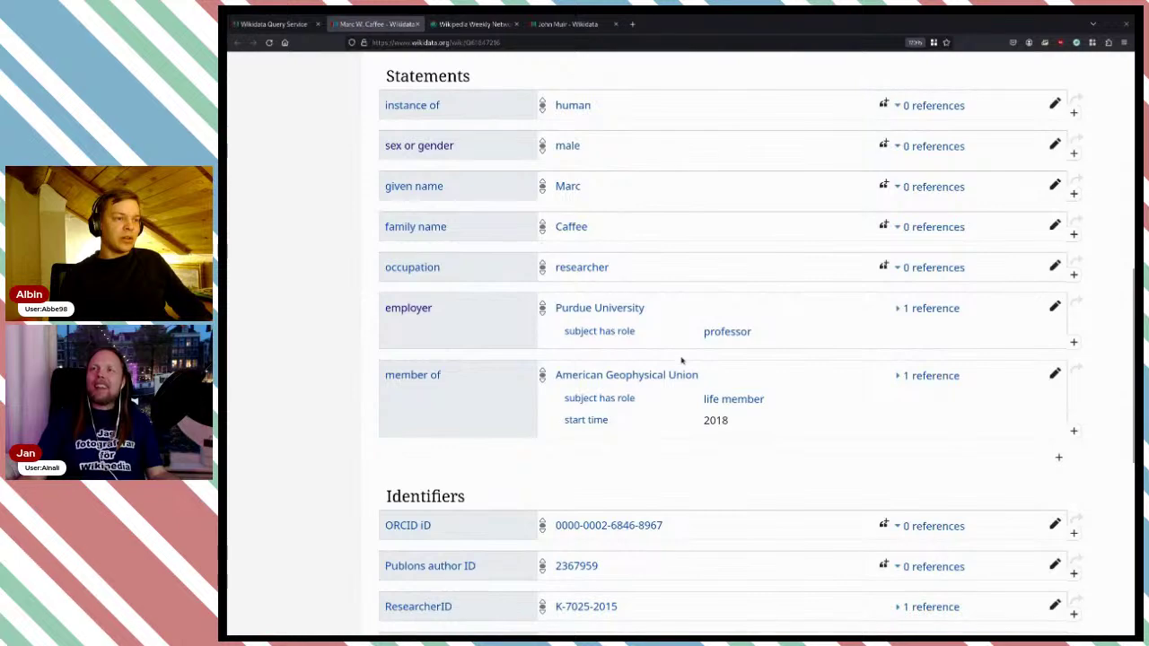
scroll(621, 270, "up", 2)
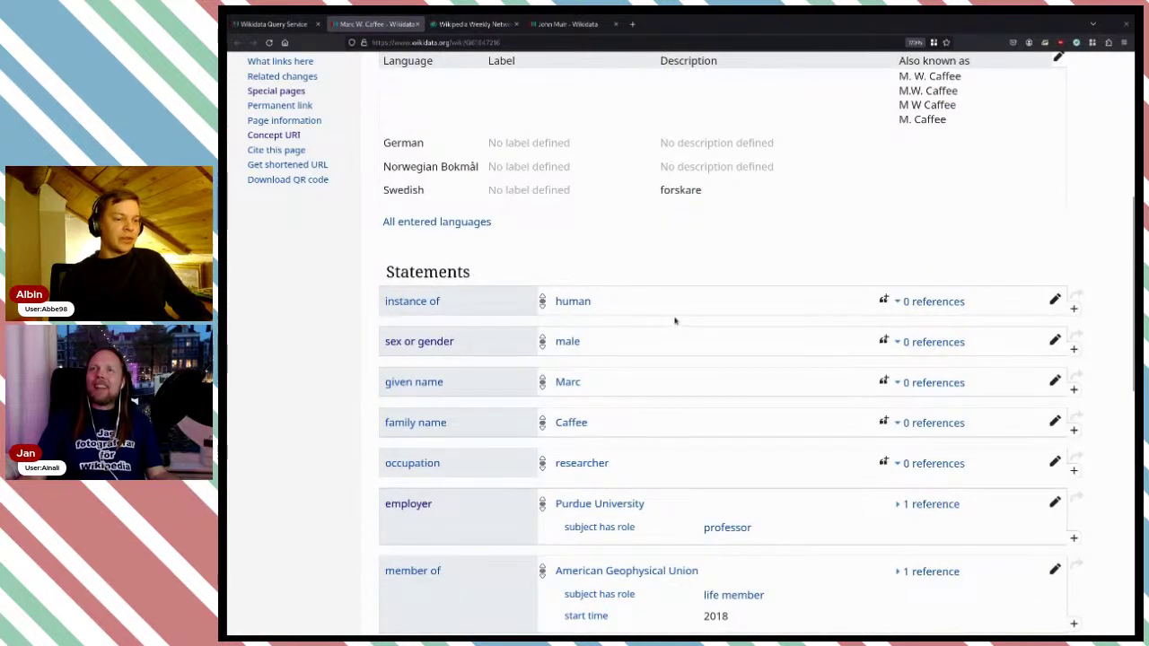
scroll(674, 320, "up", 3)
scroll(681, 433, "down", 5)
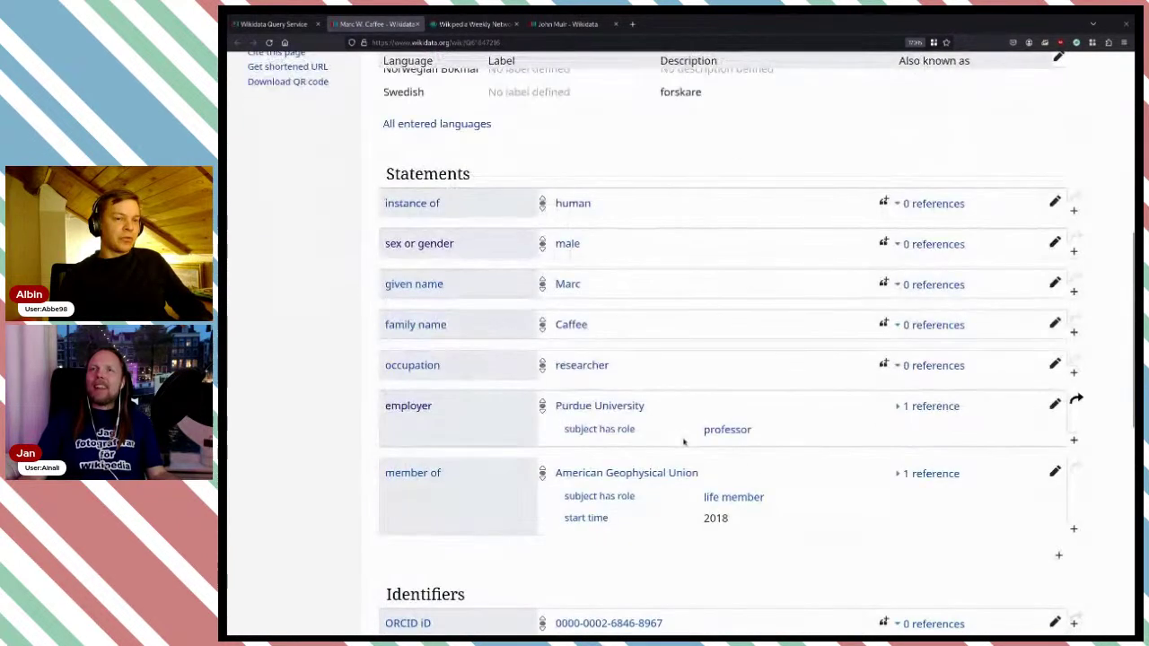
- Open the author's ORCID record from the item's identifiers in a new tab and reject unnecessary cookies
scroll(725, 533, "down", 2)
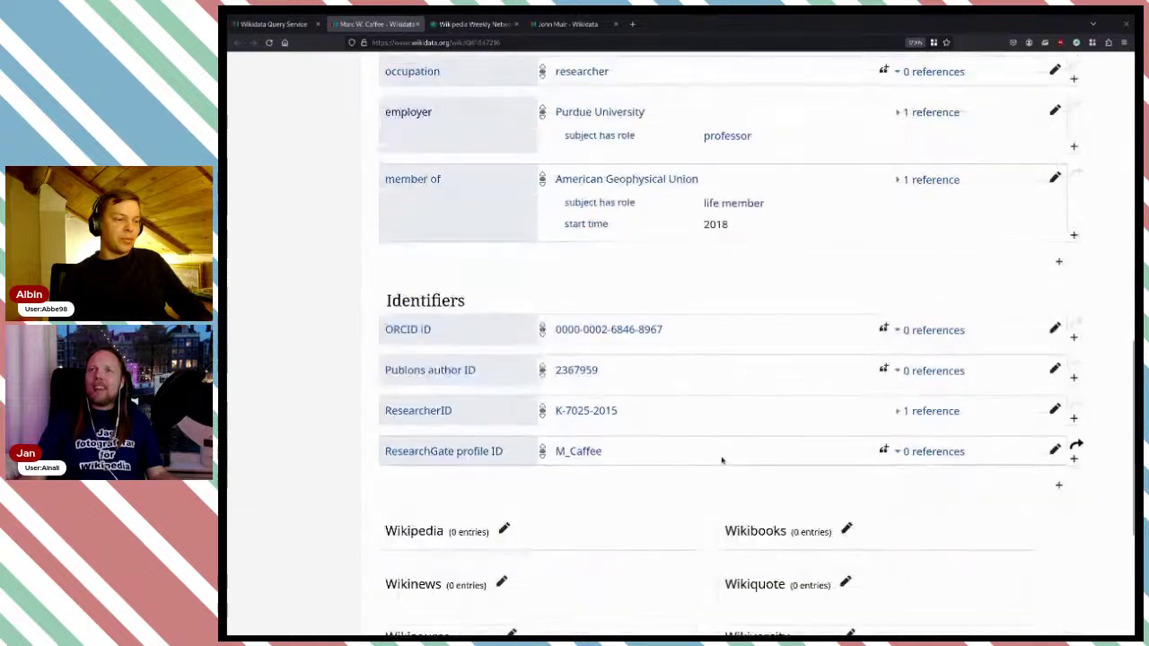
middle_click(603, 330)
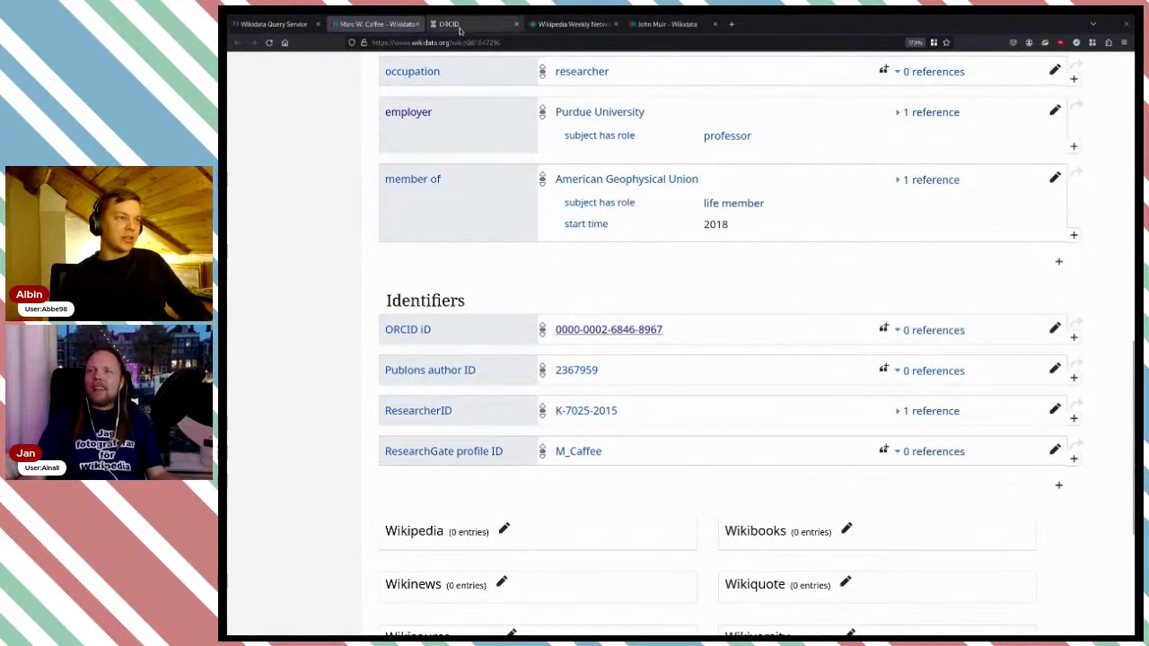
left_click(460, 27)
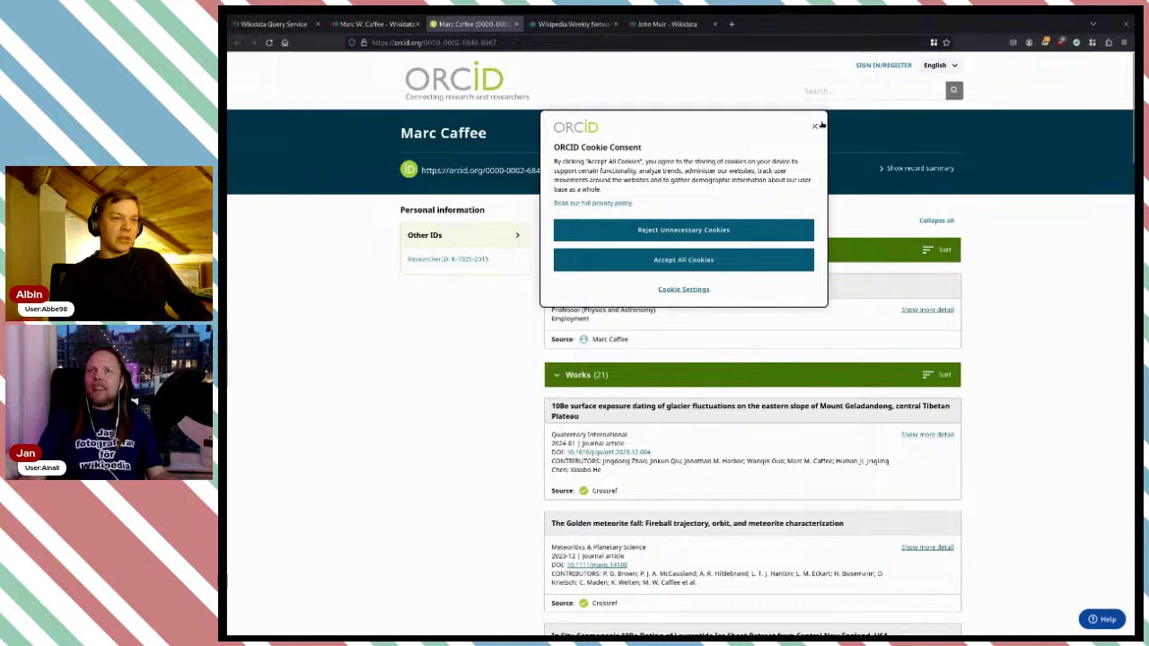
left_click(696, 231)
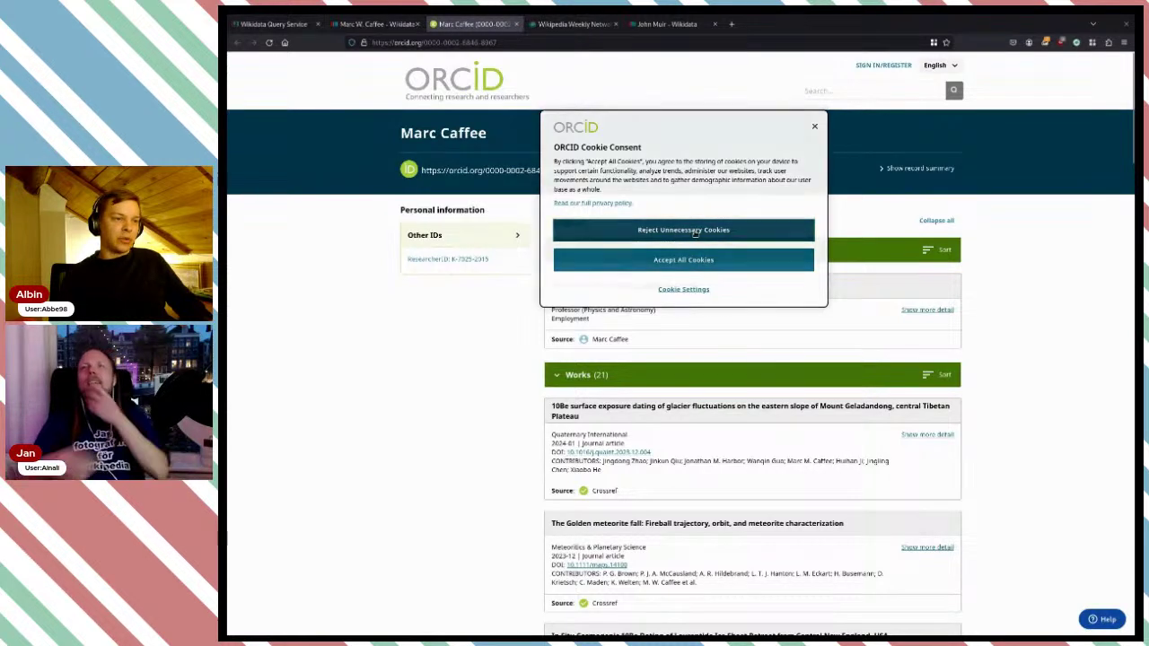
- Enlarge the ORCID page and check the author's employment entry for a field of work
scroll(818, 291, "down", 2)
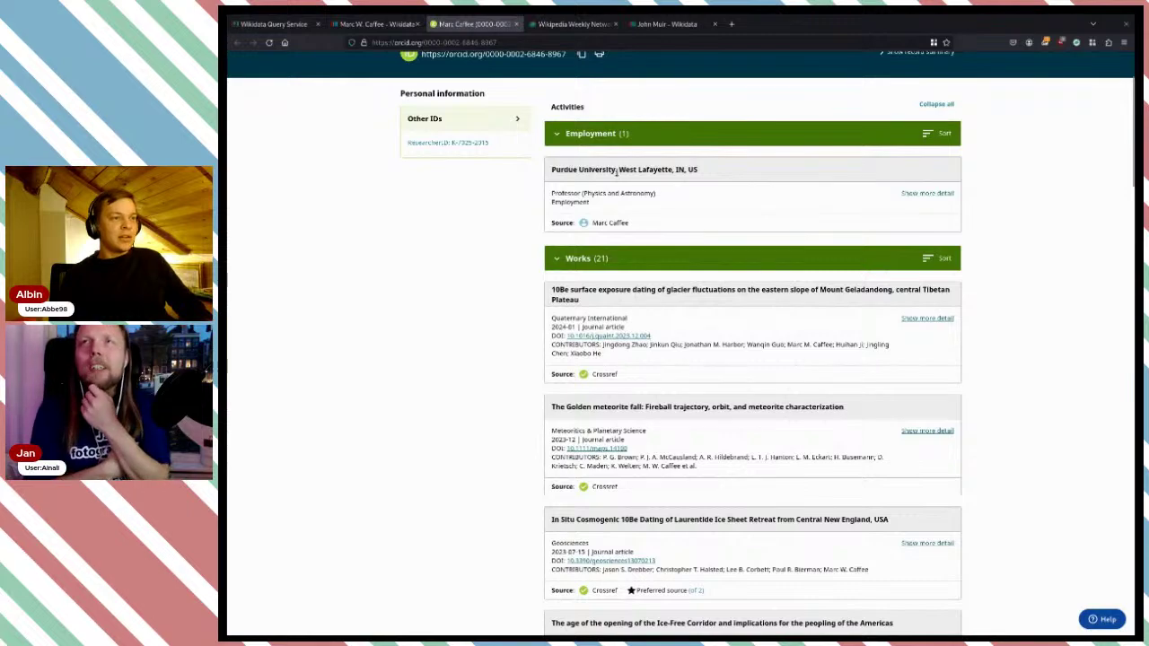
scroll(649, 192, "down", 2)
scroll(685, 187, "up", 4)
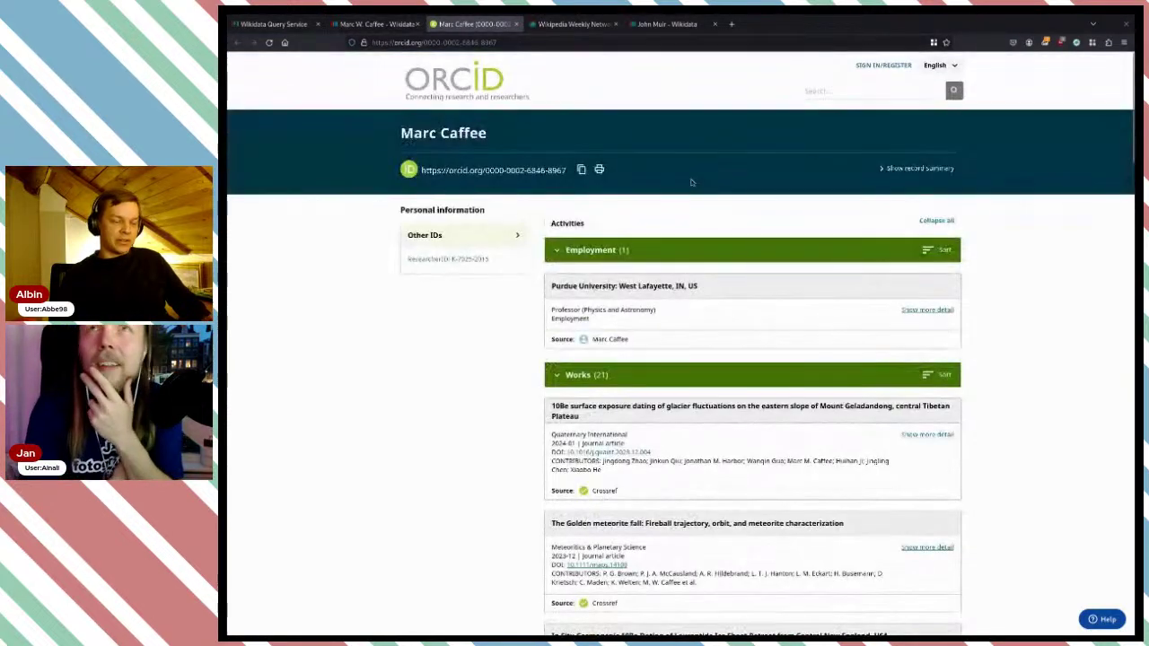
key("ctrl+plus")
key("ctrl+plus")
key("ctrl+plus")
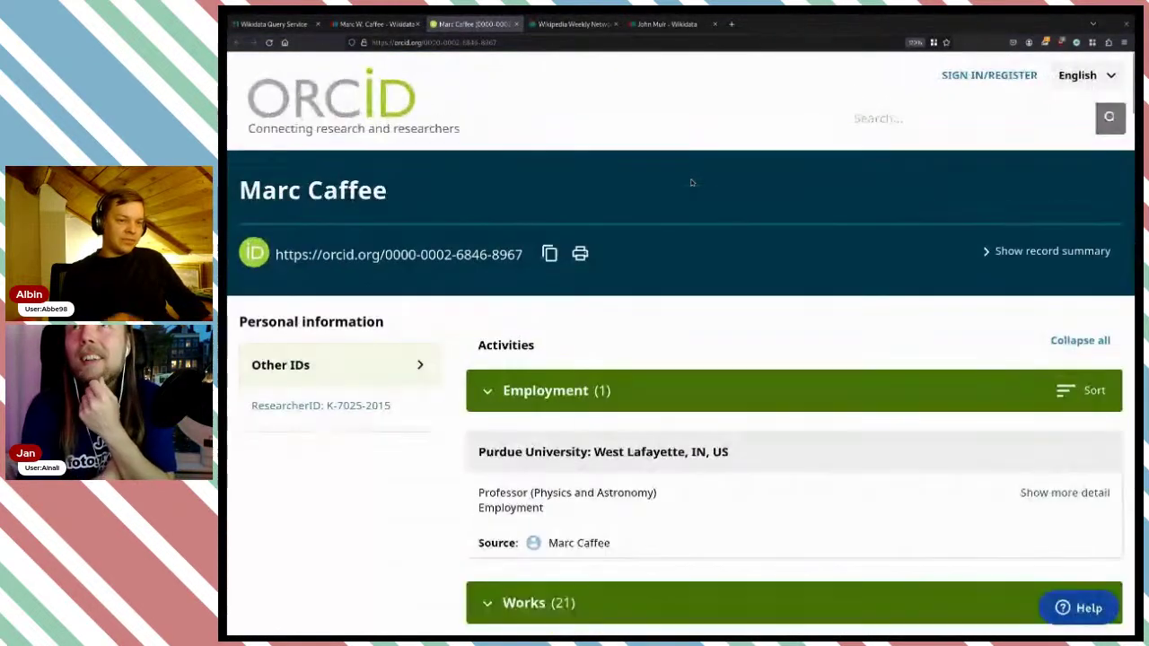
scroll(696, 220, "down", 4)
scroll(697, 220, "up", 2)
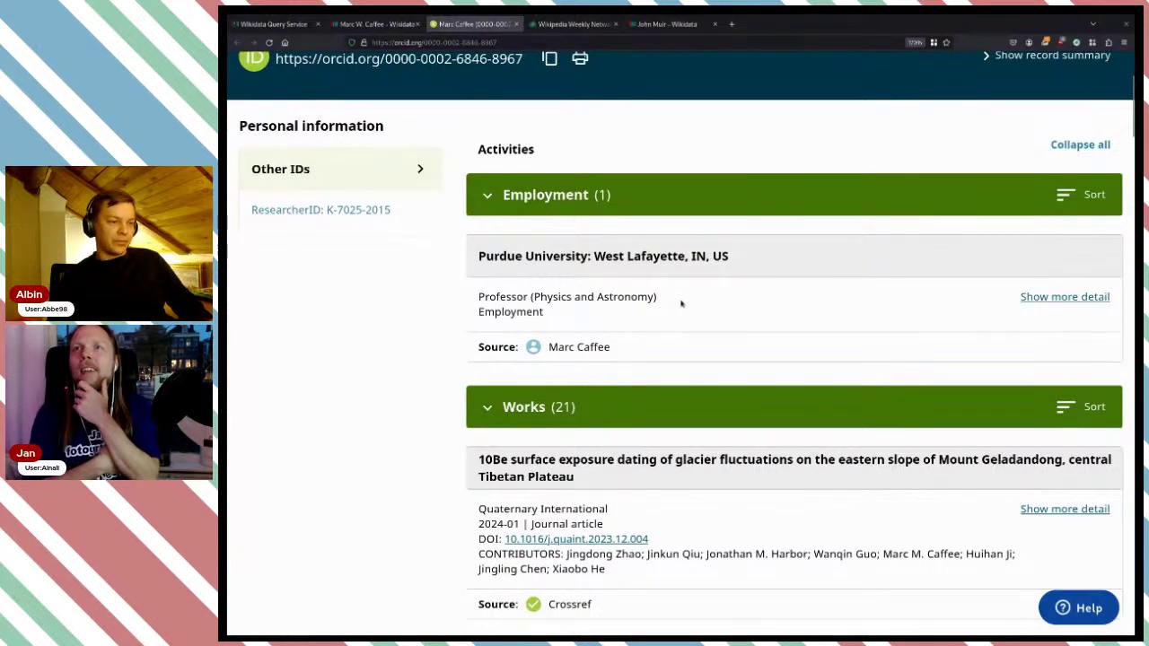
- Read through the titles in the ORCID works list for clues to the author's research field
scroll(680, 303, "down", 3)
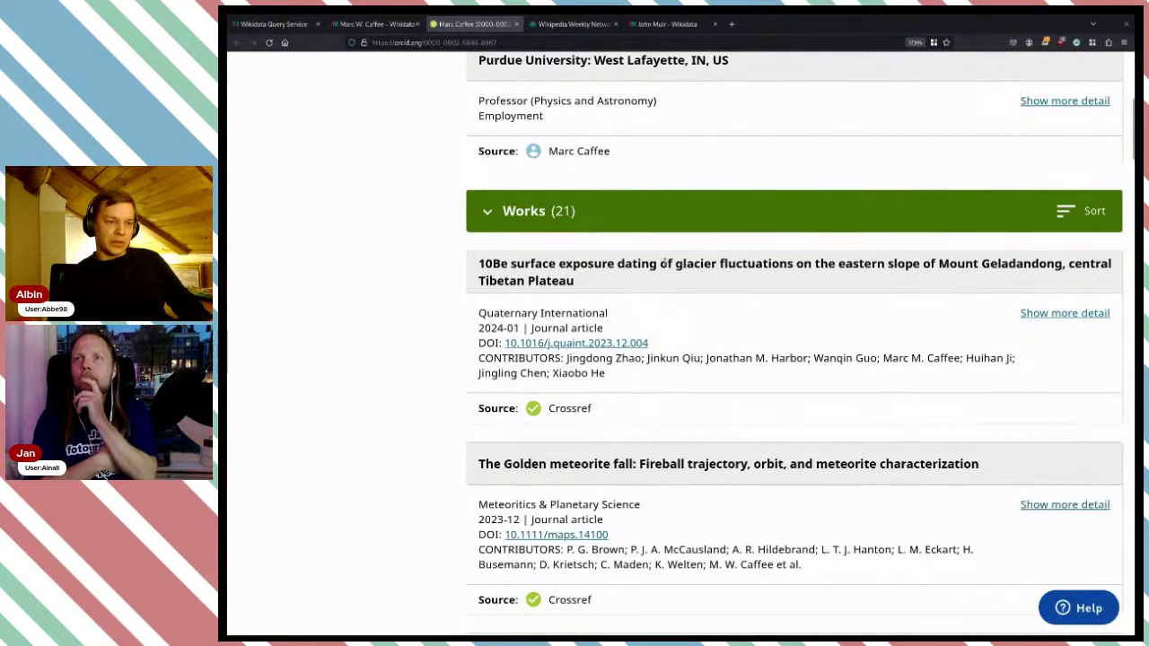
scroll(587, 327, "down", 2)
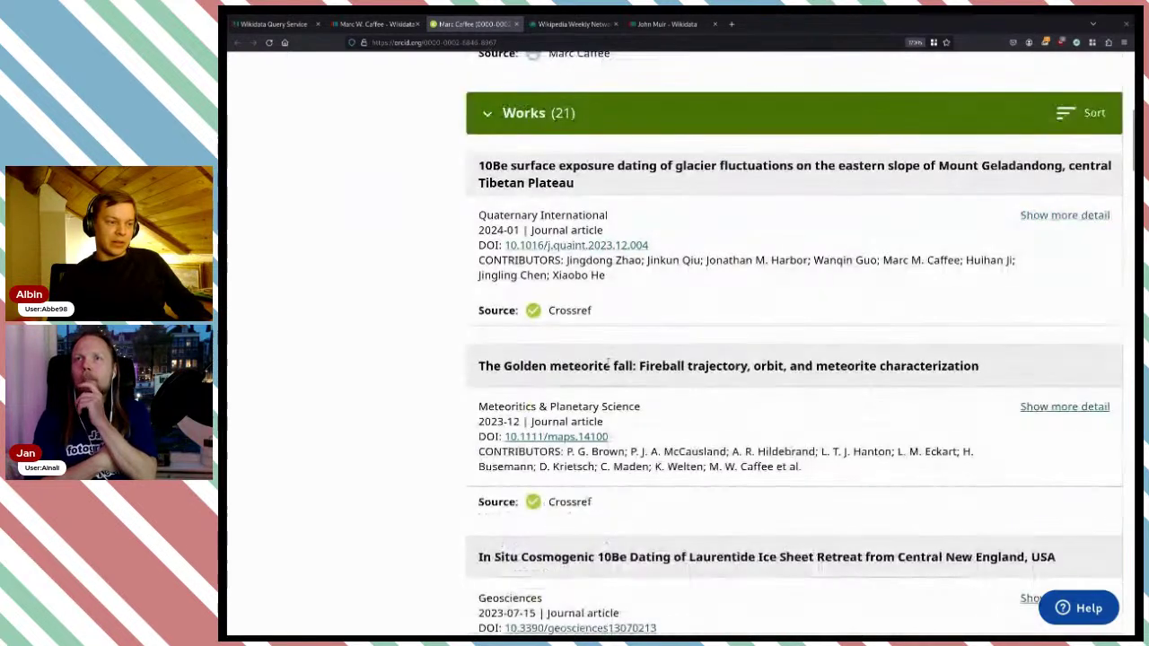
left_click_drag(502, 365, 636, 366)
left_click(539, 381)
scroll(538, 380, "down", 3)
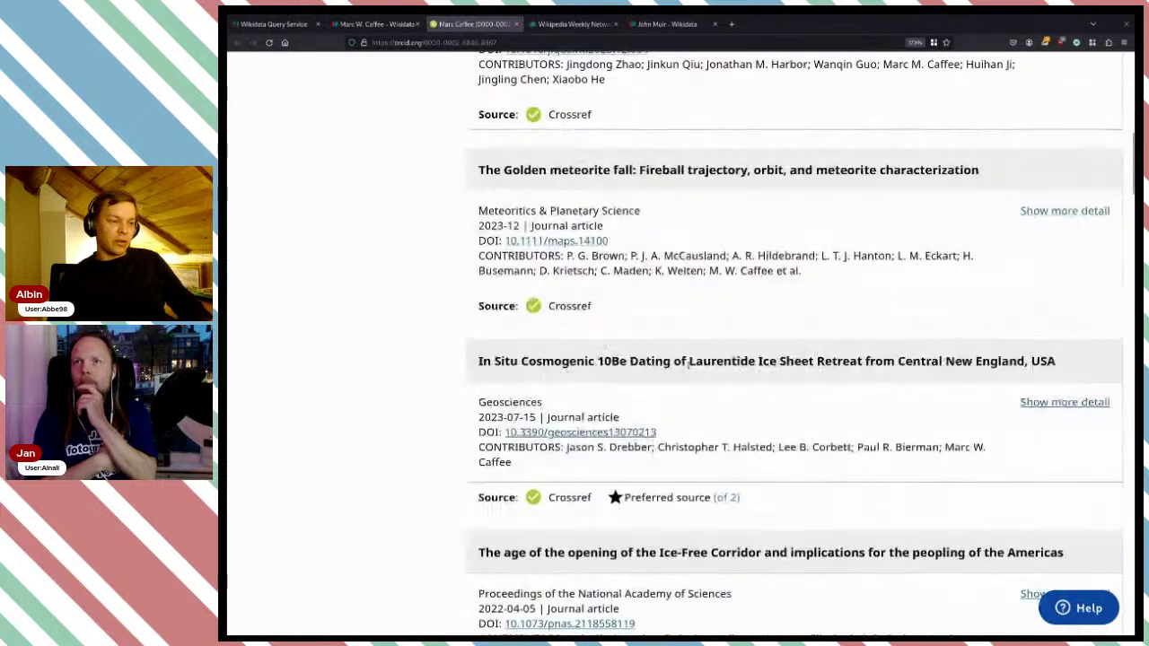
left_click_drag(744, 360, 890, 361)
left_click(890, 360)
scroll(794, 359, "down", 3)
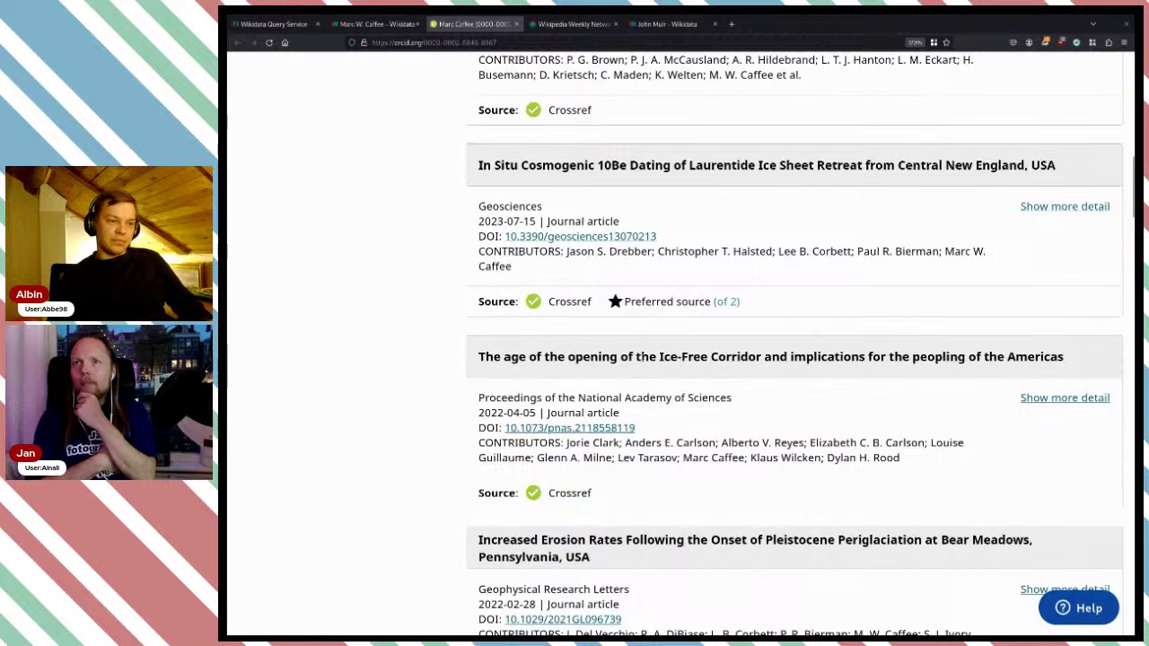
left_click_drag(660, 357, 781, 357)
left_click(781, 357)
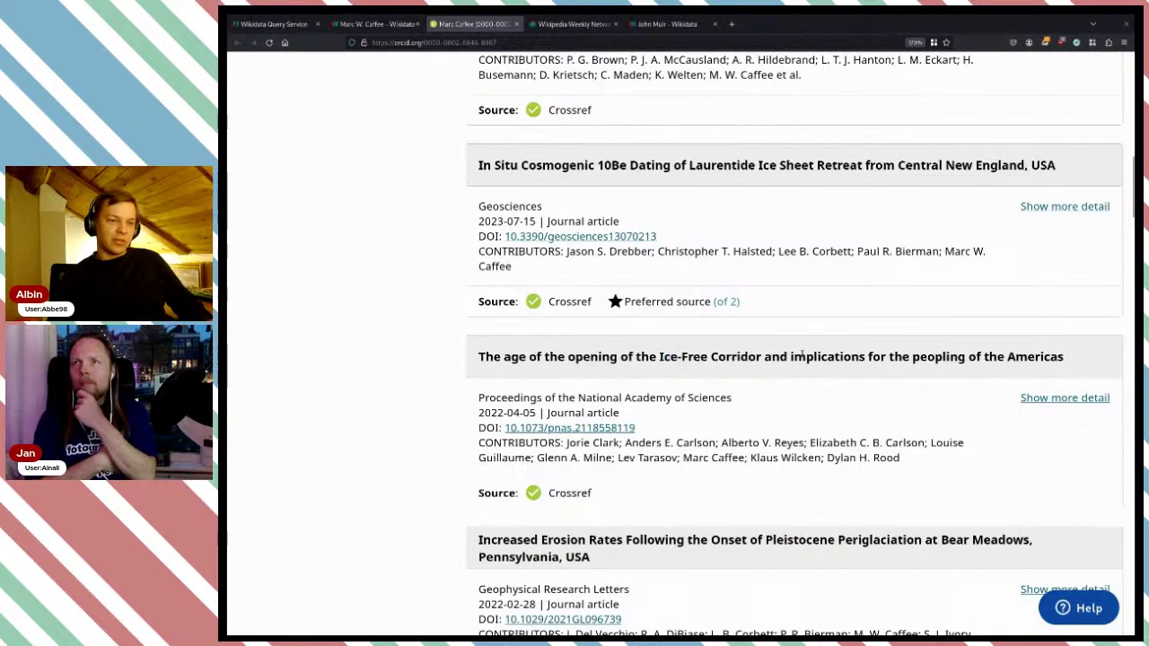
scroll(802, 354, "down", 3)
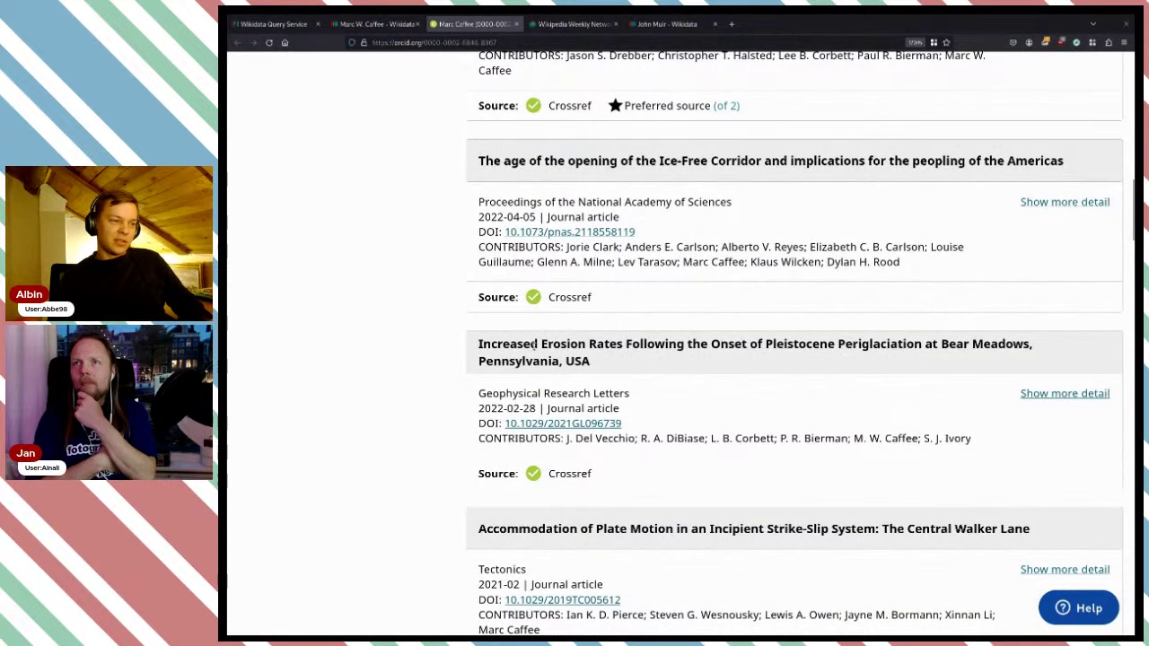
left_click_drag(537, 346, 679, 347)
left_click(752, 359)
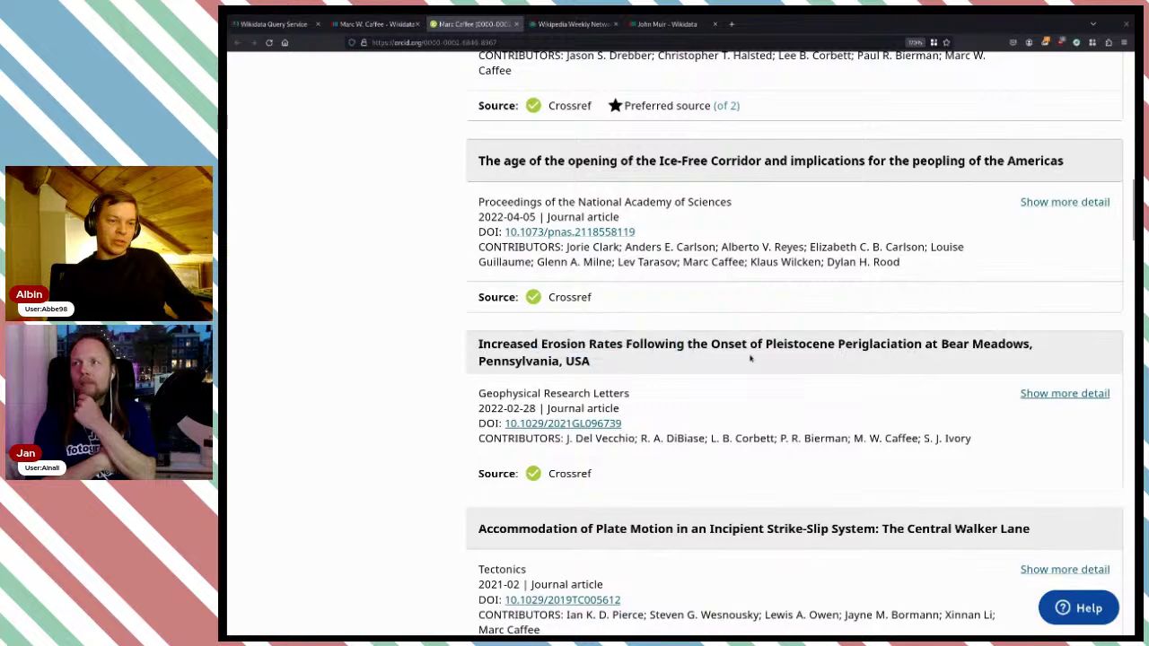
scroll(754, 360, "down", 4)
scroll(758, 365, "up", 15)
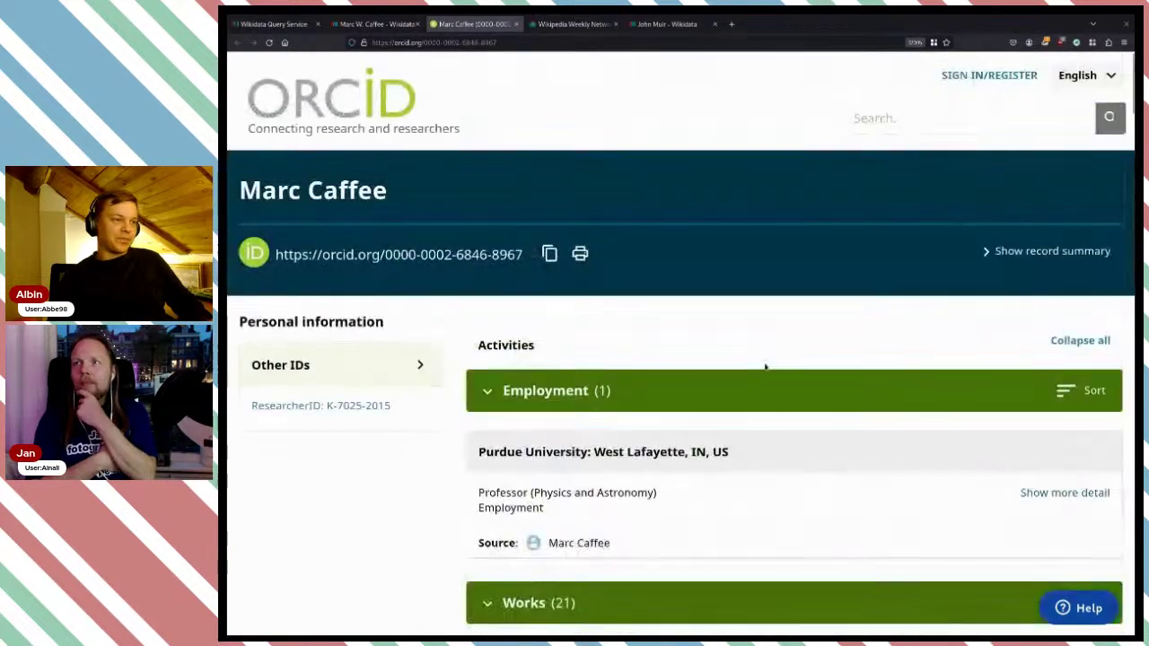
- Recheck the department in the ORCID employment entry and compare it with the listed works
scroll(703, 436, "down", 2)
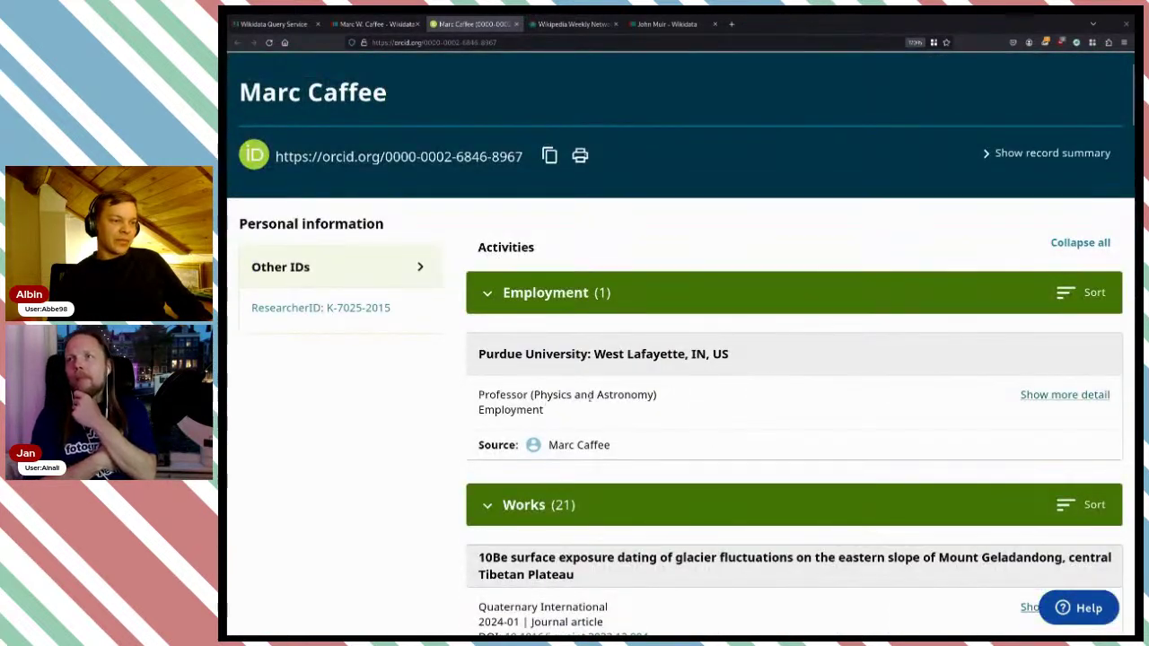
left_click_drag(530, 394, 651, 396)
left_click(658, 401)
scroll(661, 402, "down", 7)
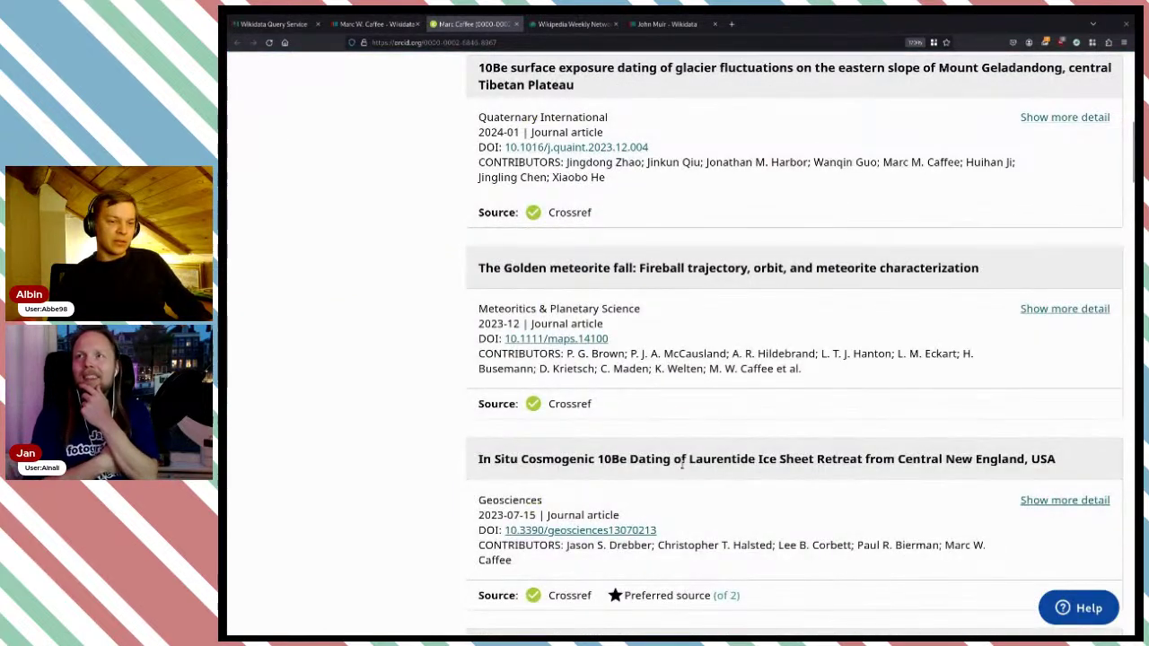
scroll(603, 462, "down", 10)
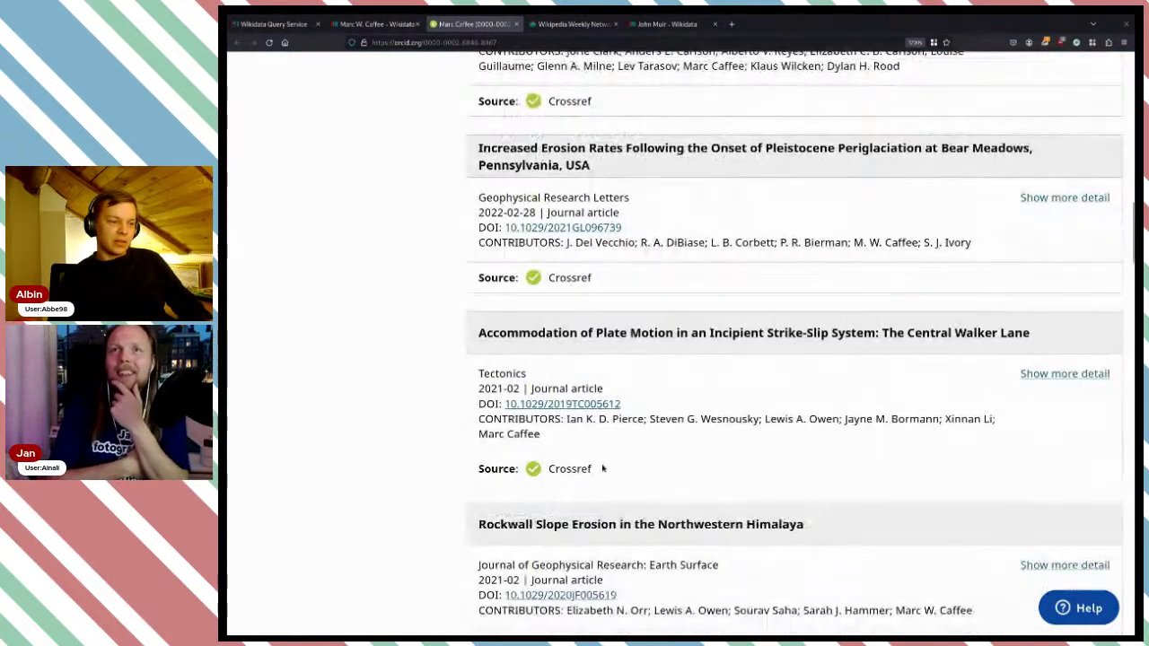
scroll(603, 460, "up", 14)
scroll(603, 457, "up", 4)
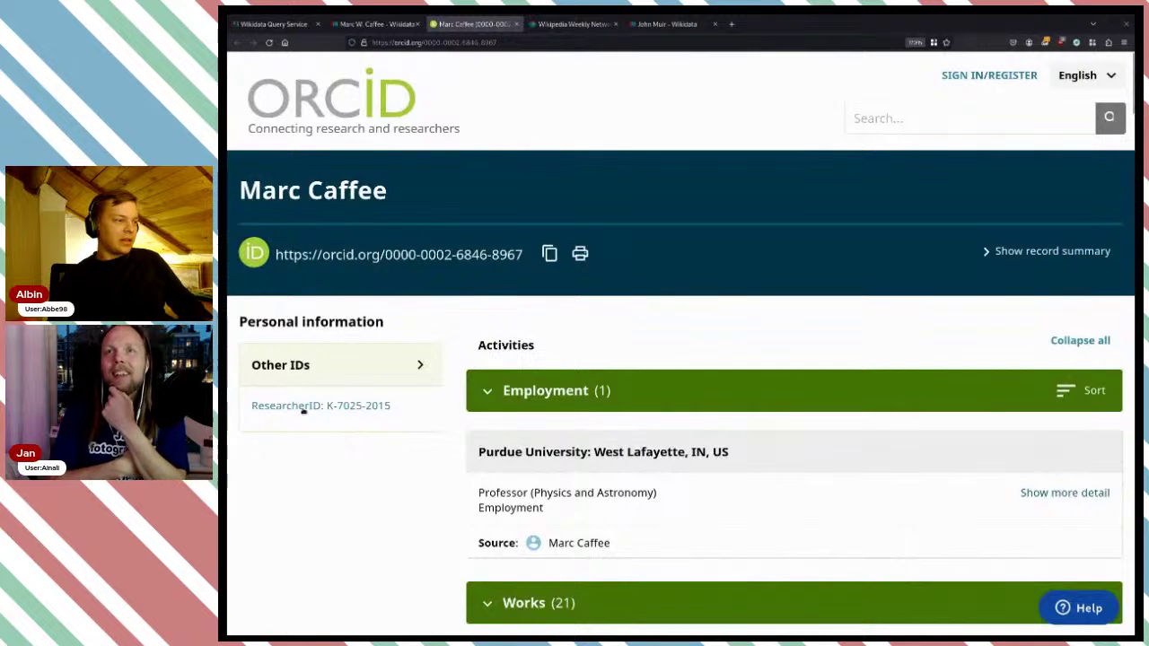
- Open the author's Web of Science profile through the ResearcherID link, reject all cookies, and read the subject categories
left_click(366, 406)
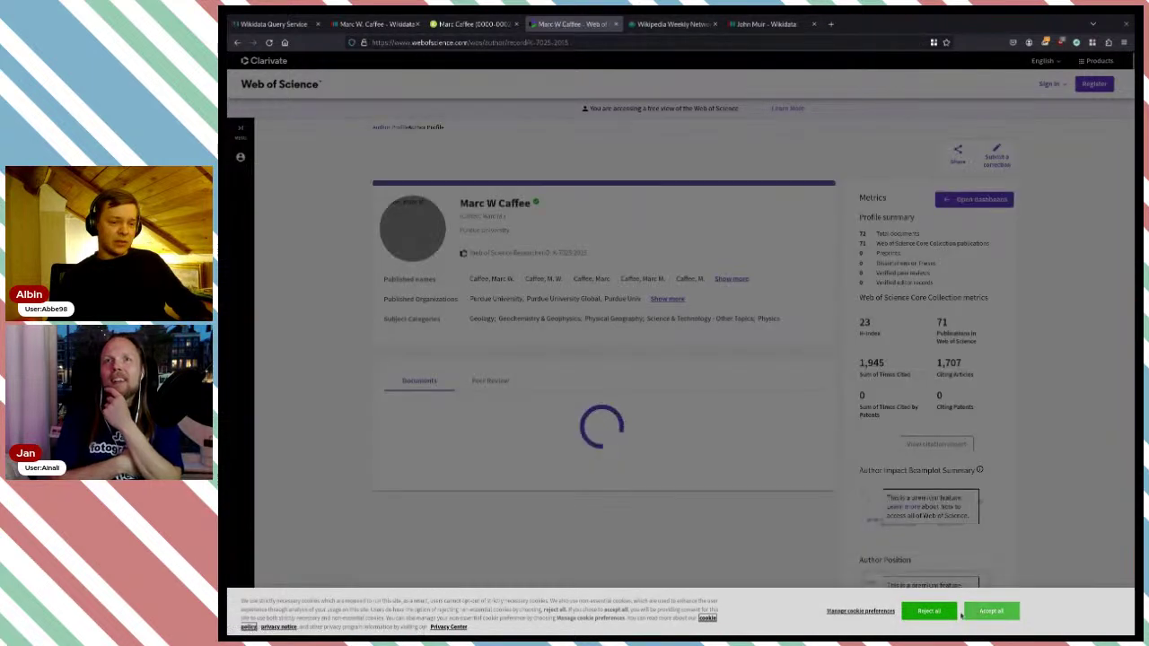
left_click(930, 613)
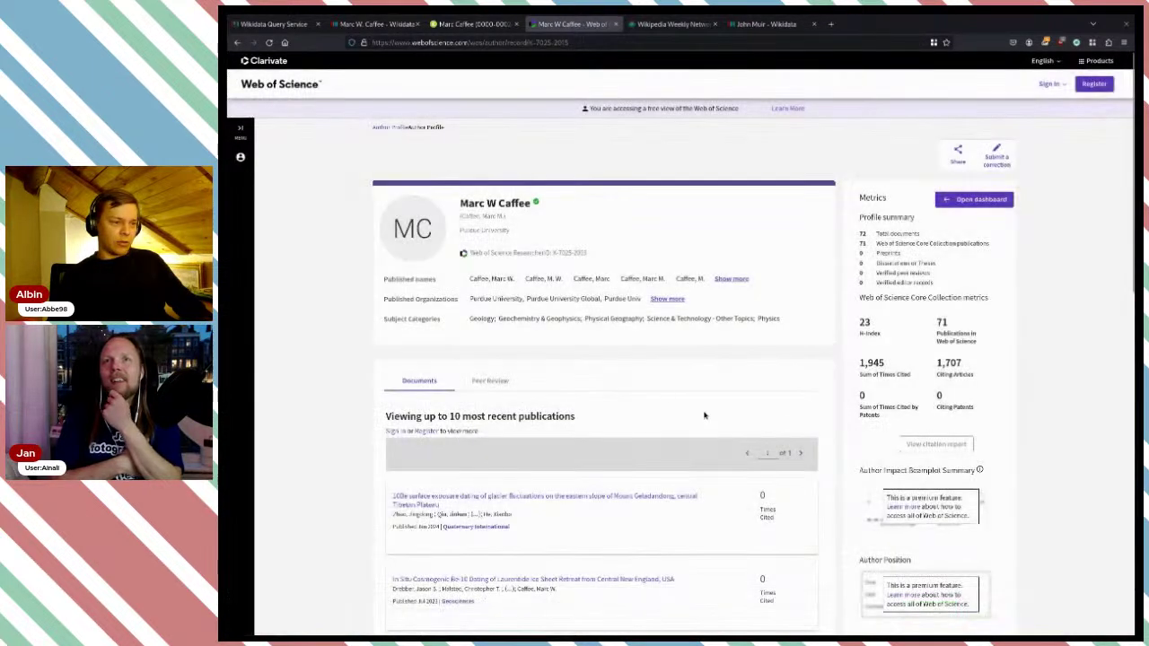
left_click_drag(464, 321, 576, 320)
left_click(483, 328)
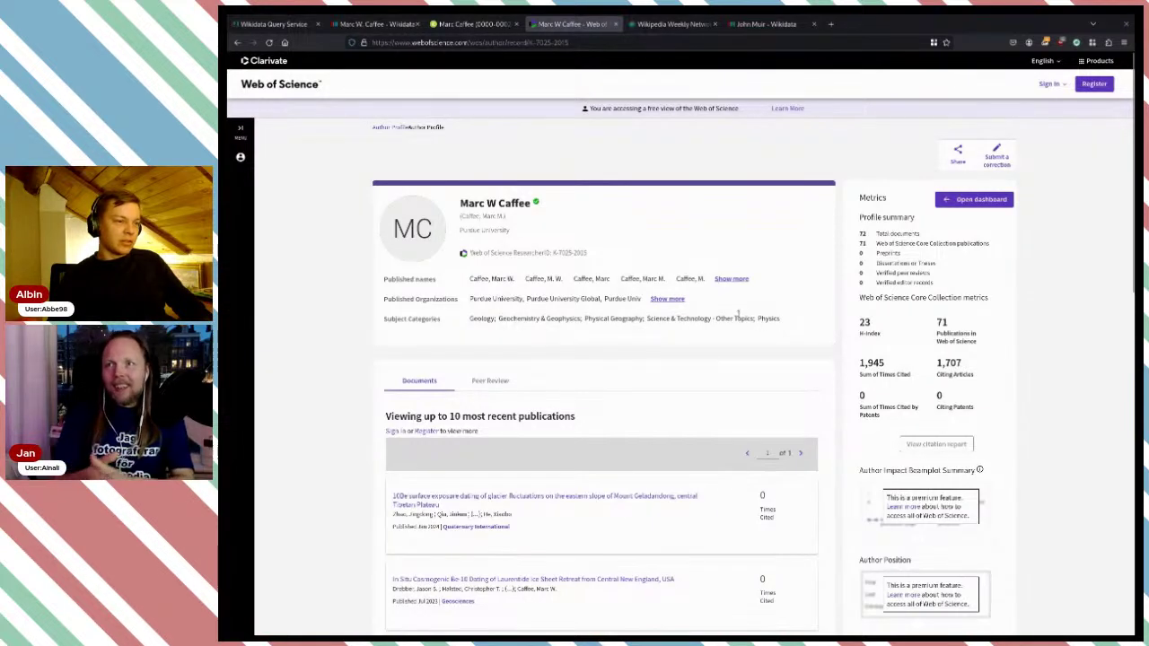
- Expand the published organizations and published names on the profile, and look through the most recent publications
left_click(677, 299)
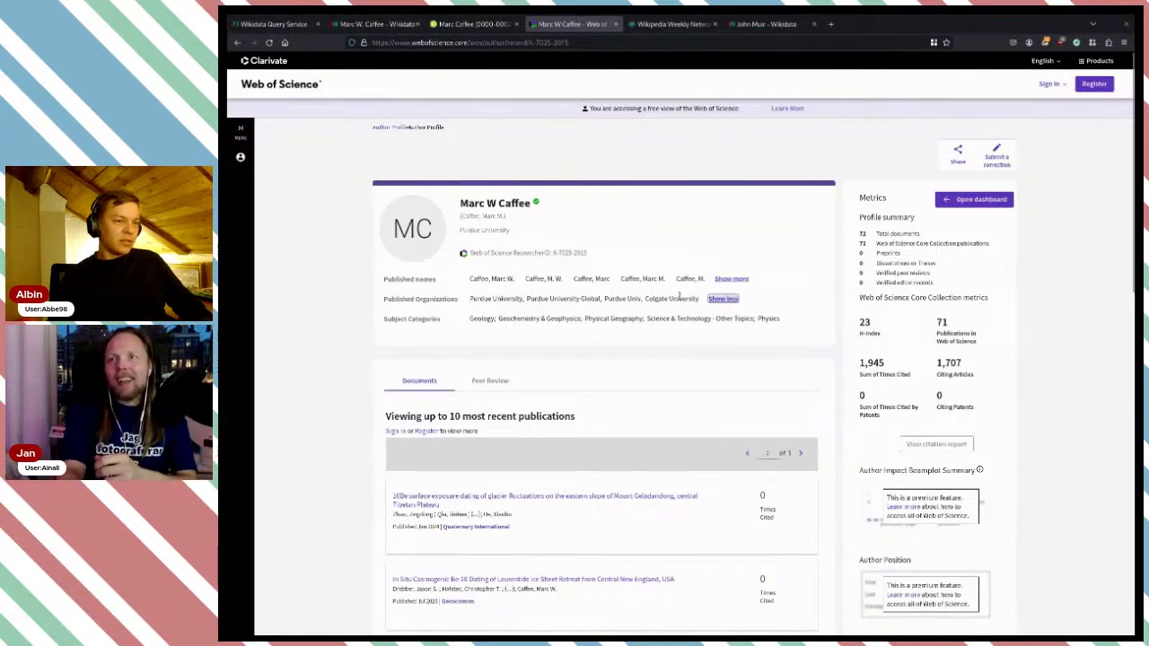
left_click(731, 279)
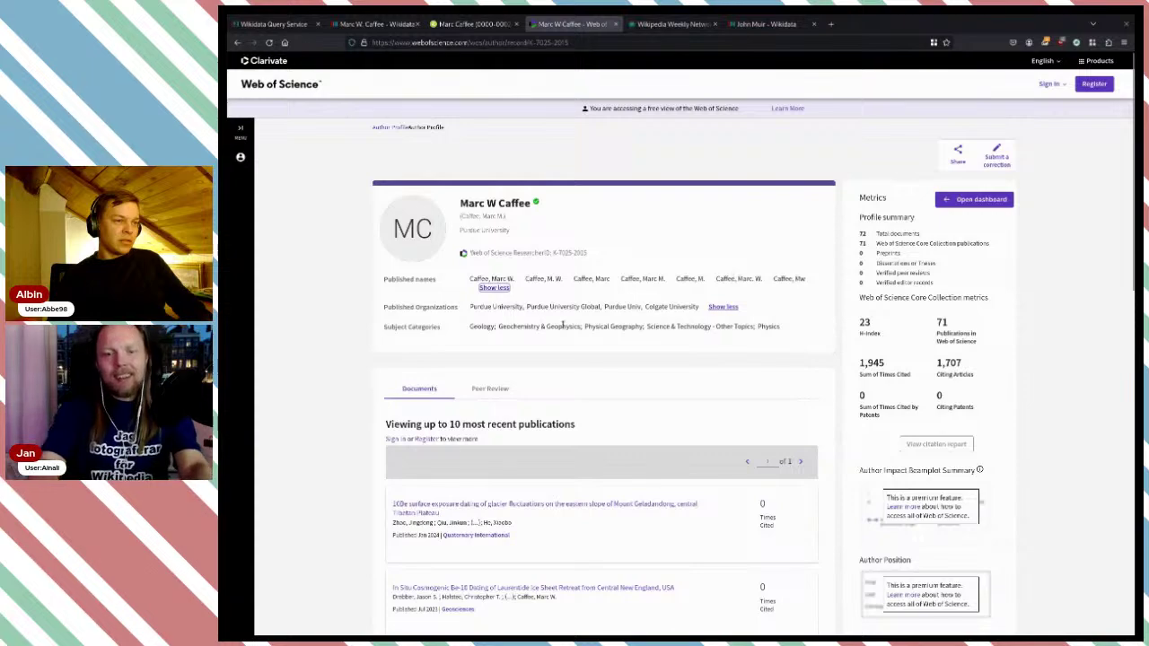
scroll(557, 312, "down", 10)
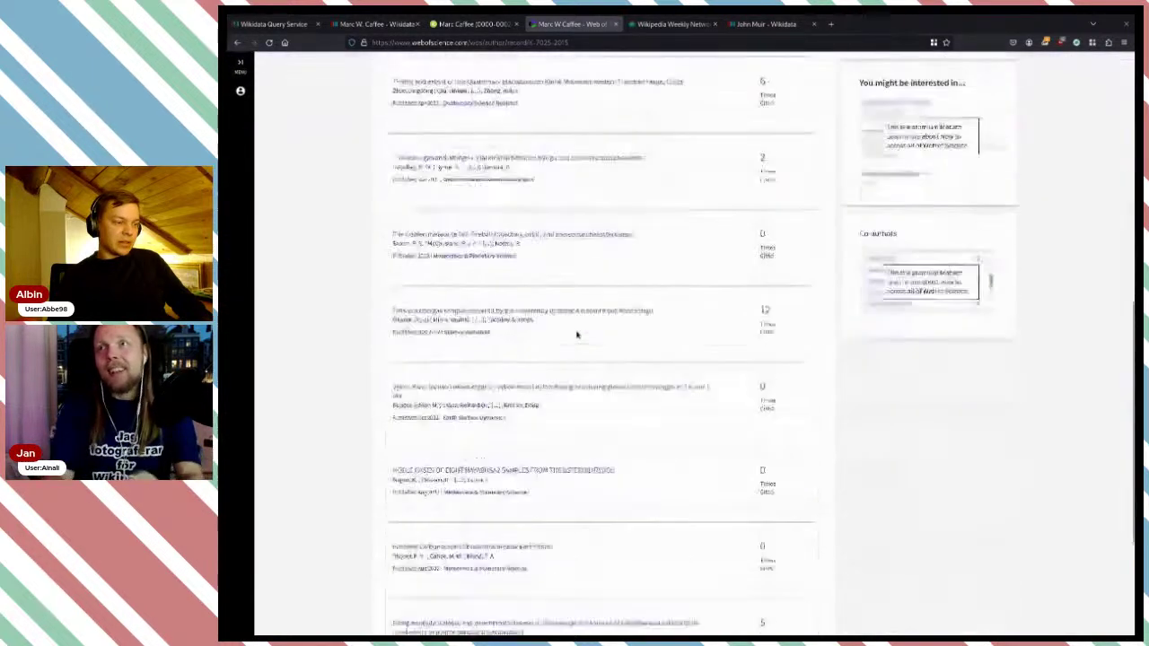
scroll(577, 335, "up", 10)
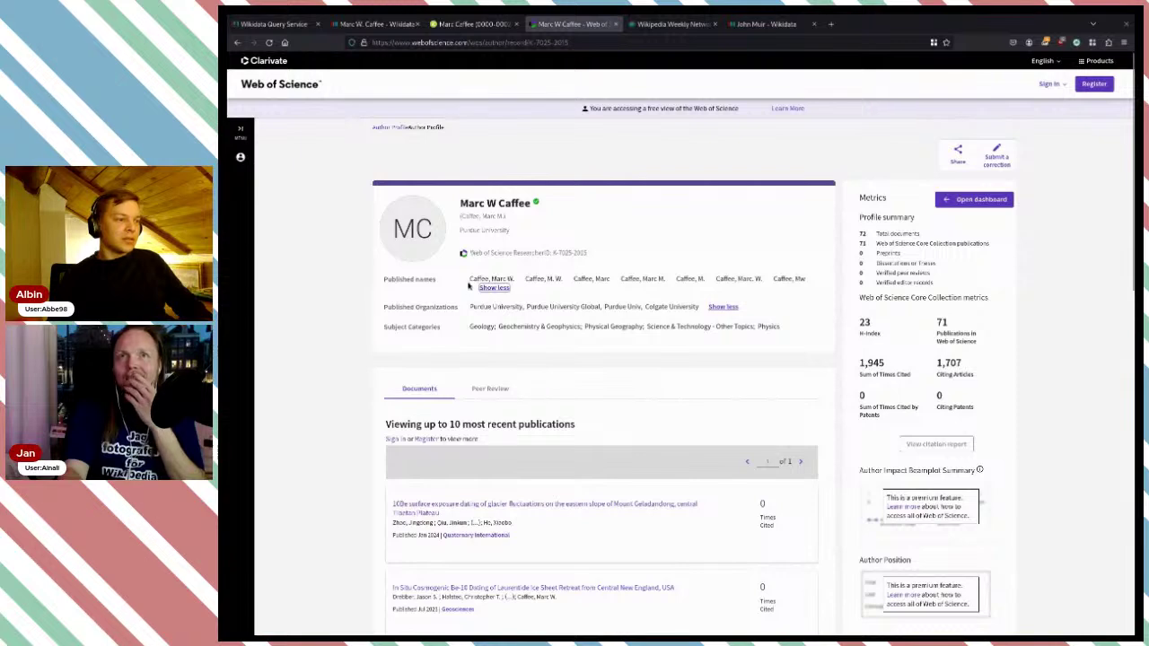
scroll(504, 394, "down", 2)
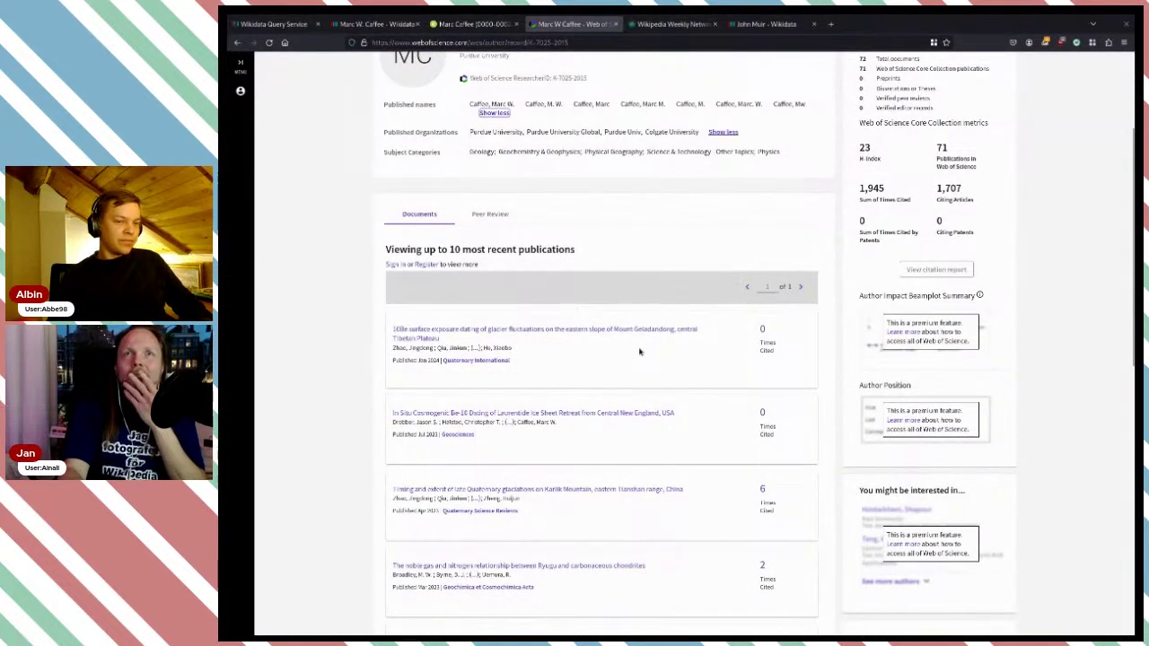
scroll(639, 352, "up", 2)
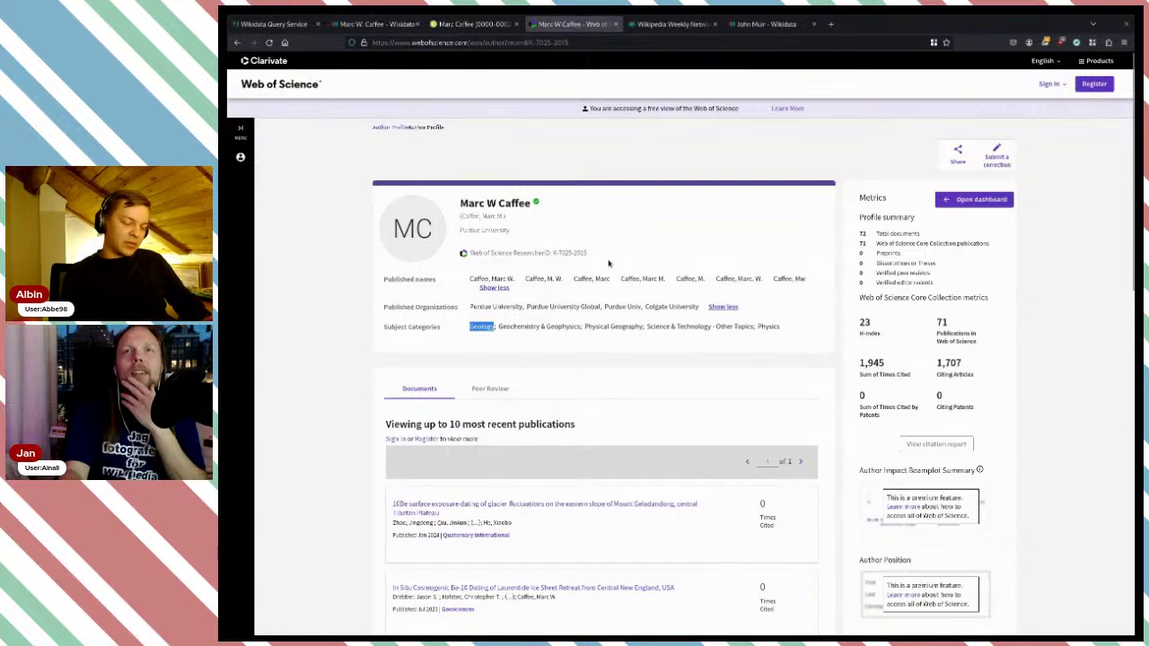
- Enlarge the Web of Science profile page and examine the subject categories again
key("ctrl+plus")
key("ctrl+plus")
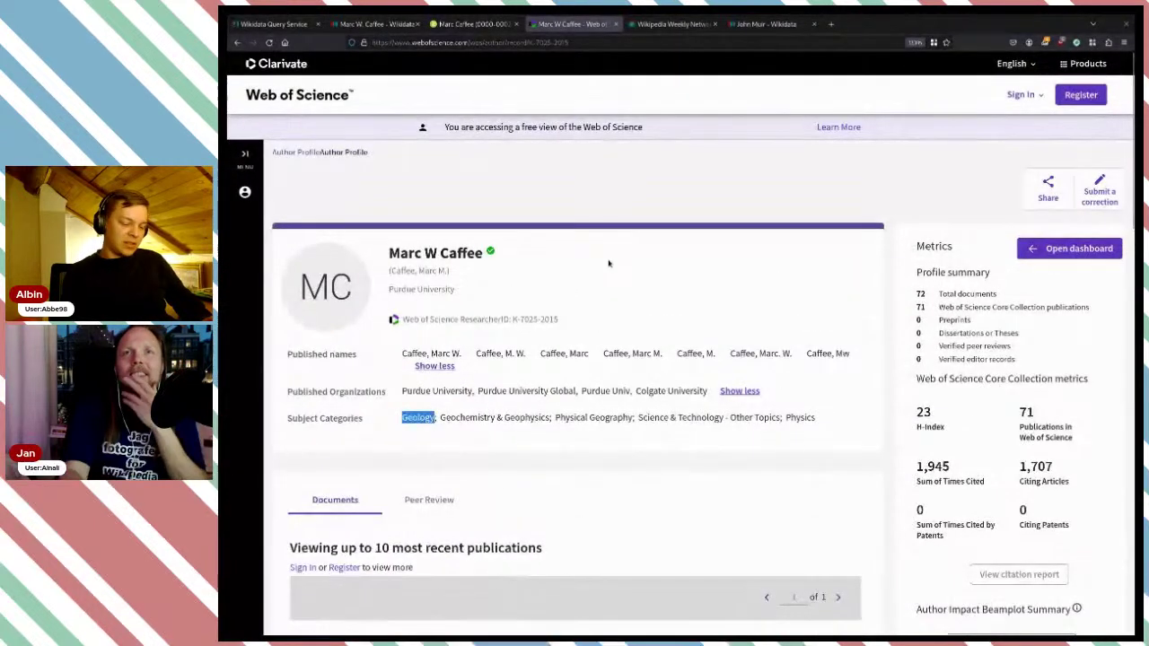
key("ctrl+plus")
left_click(687, 206)
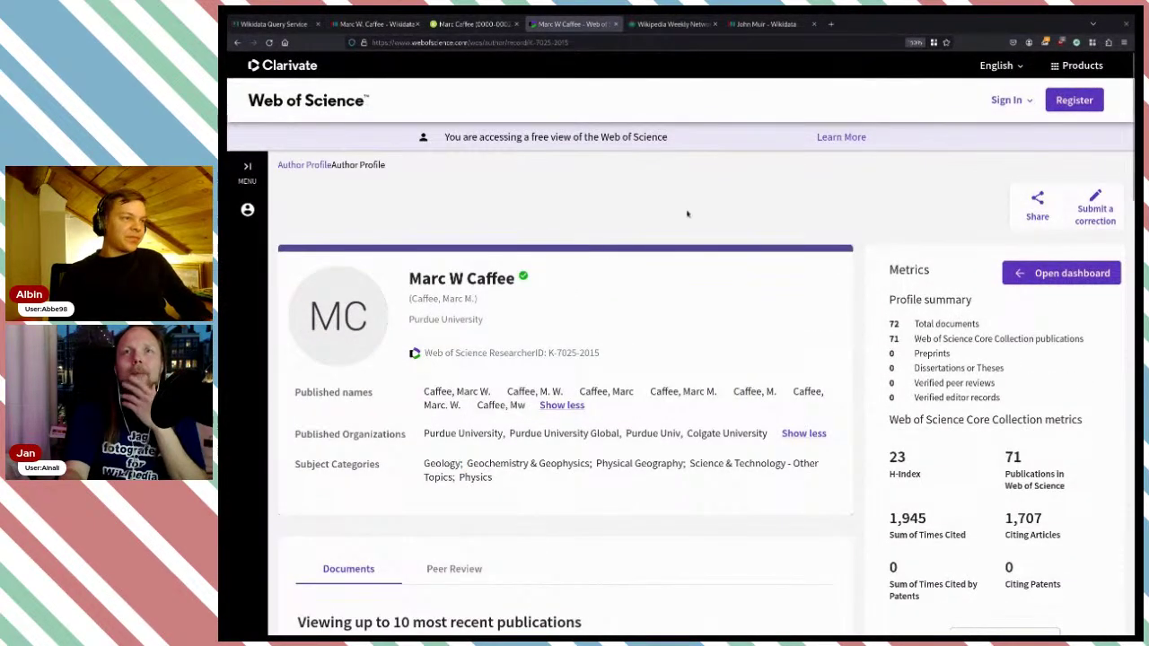
scroll(482, 233, "down", 1)
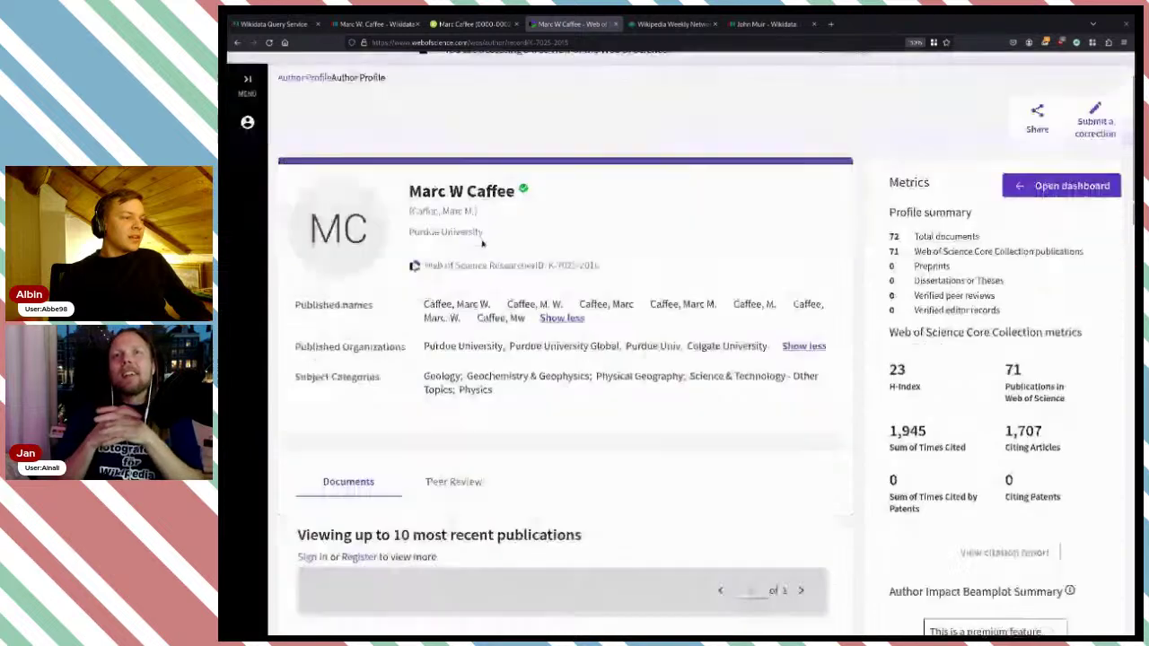
- Add a field of work statement with the value geology to the author's Wikidata item and publish it
left_click(369, 24)
scroll(865, 290, "up", 4)
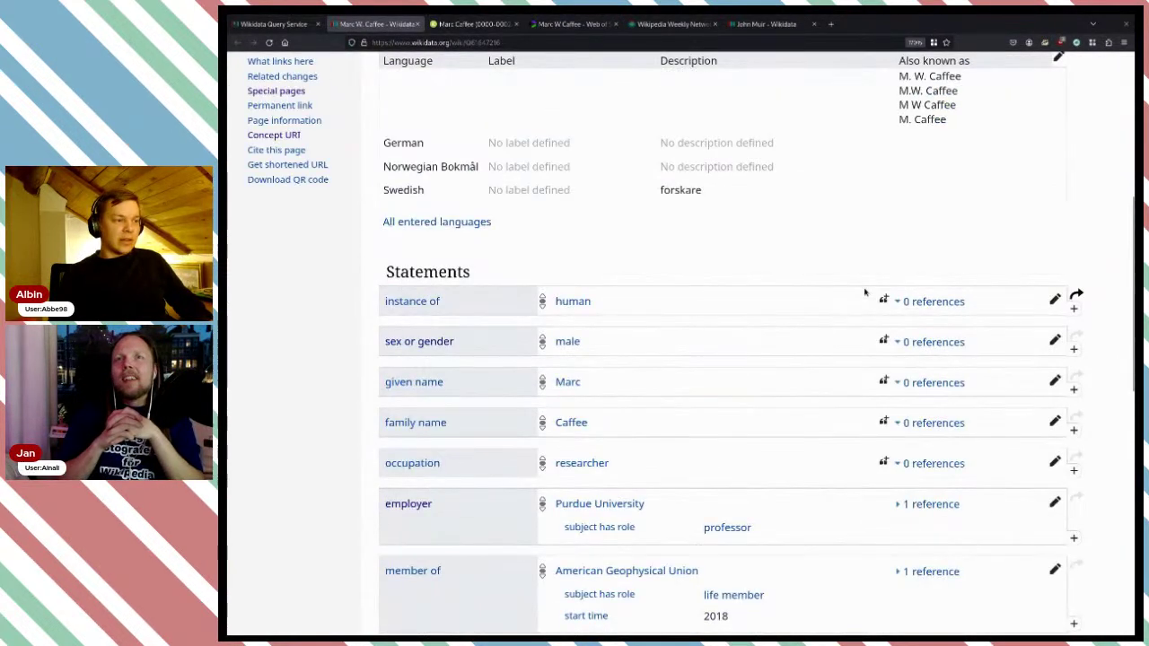
scroll(885, 287, "down", 1)
left_click(1058, 555)
scroll(1047, 552, "down", 2)
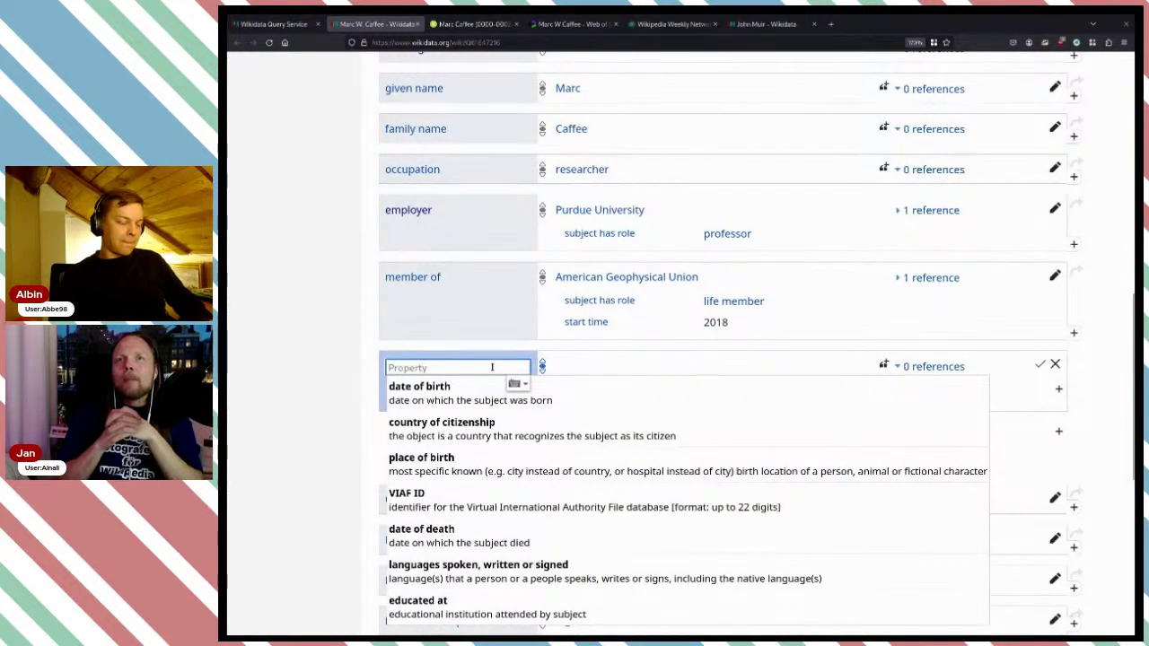
type("field of")
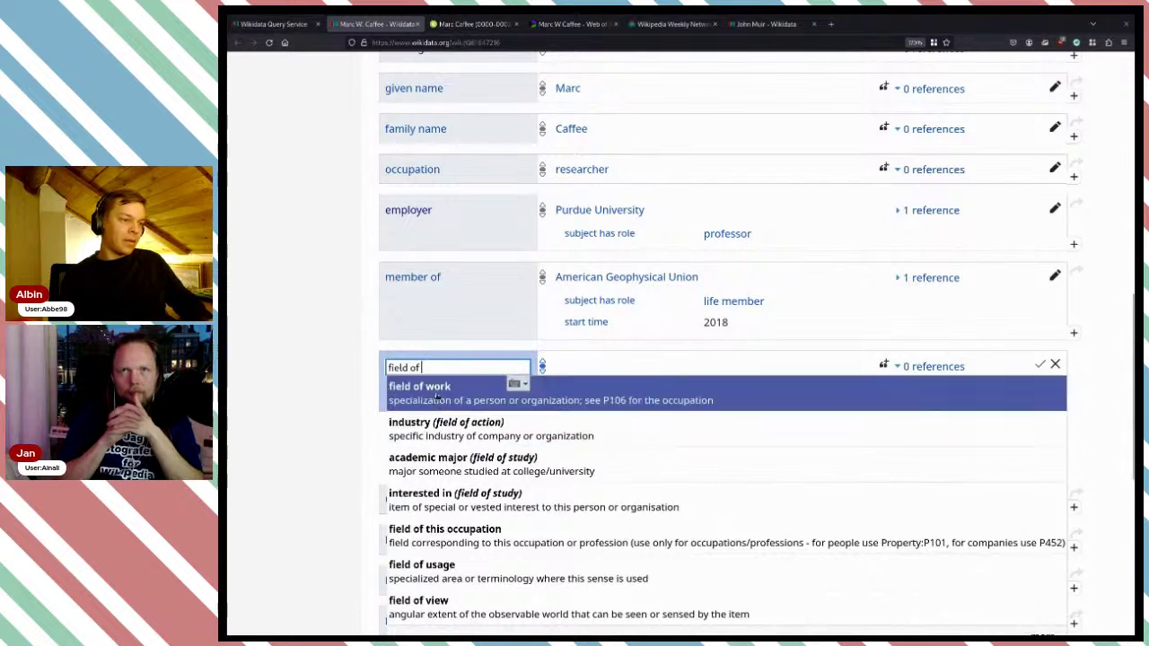
left_click(433, 391)
type("Geology")
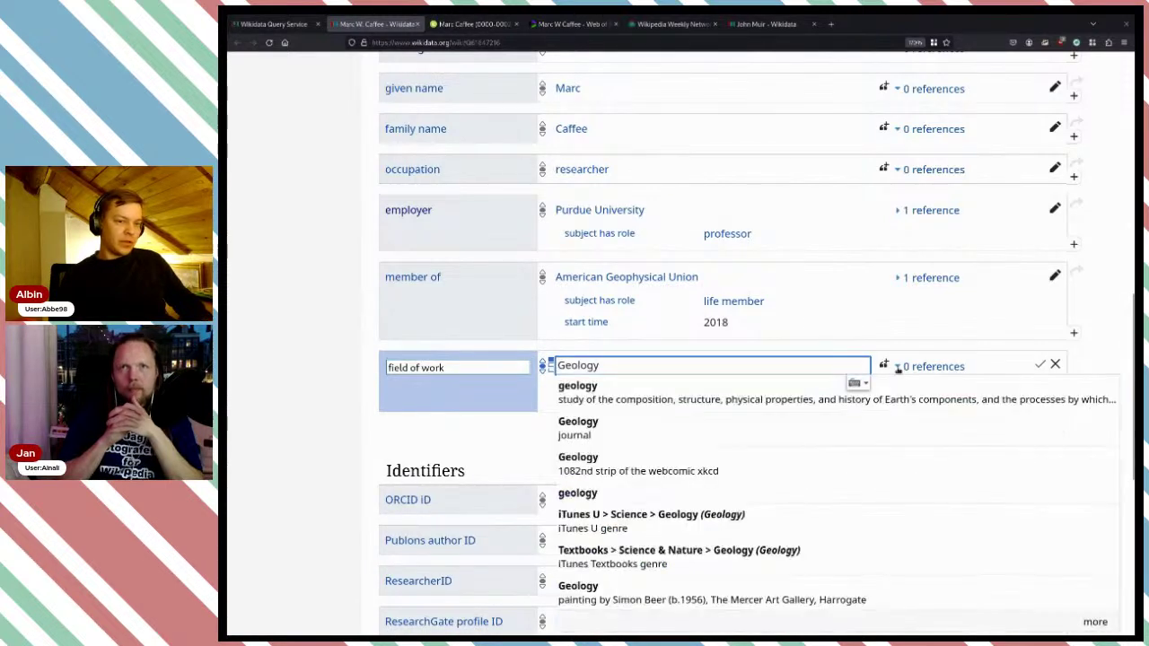
left_click(619, 393)
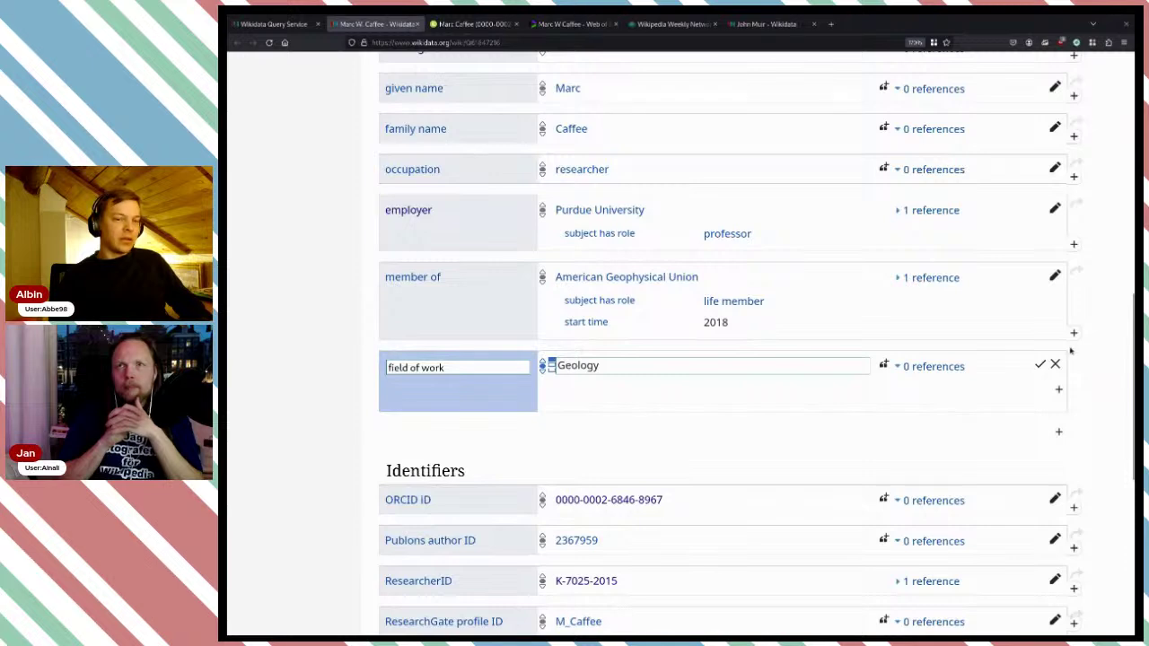
left_click(1039, 365)
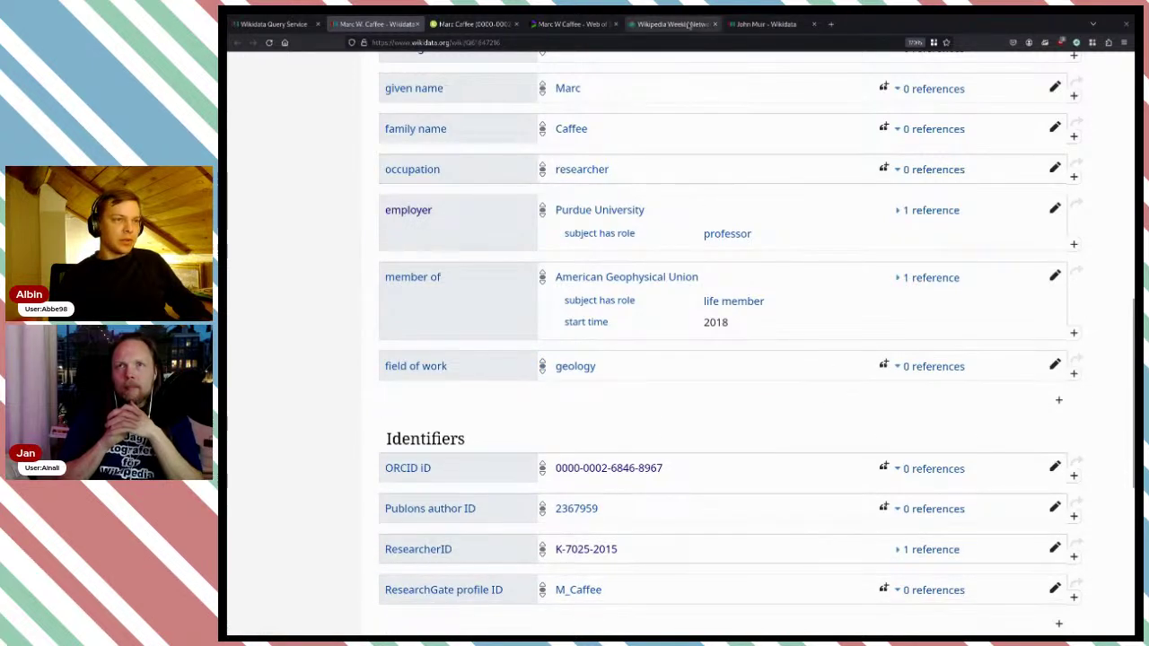
- Copy Physical Geography from the Web of Science subject categories and publish it as a second field of work value on the Wikidata item
left_click(574, 25)
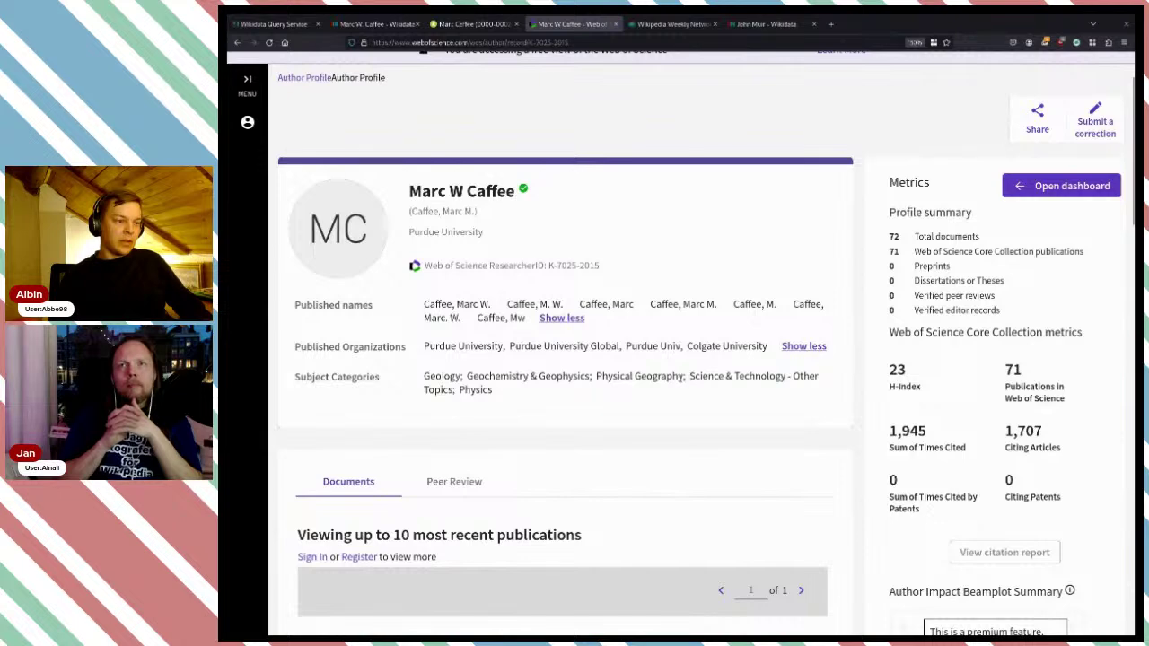
left_click_drag(684, 377, 599, 377)
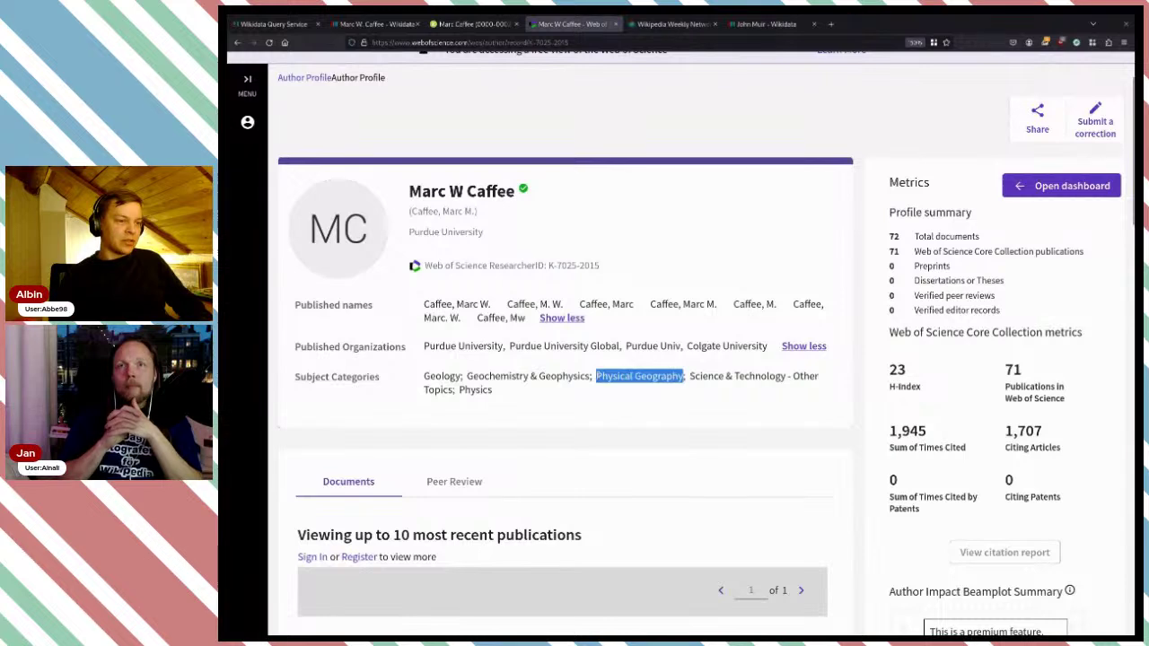
left_click(293, 27)
left_click(333, 25)
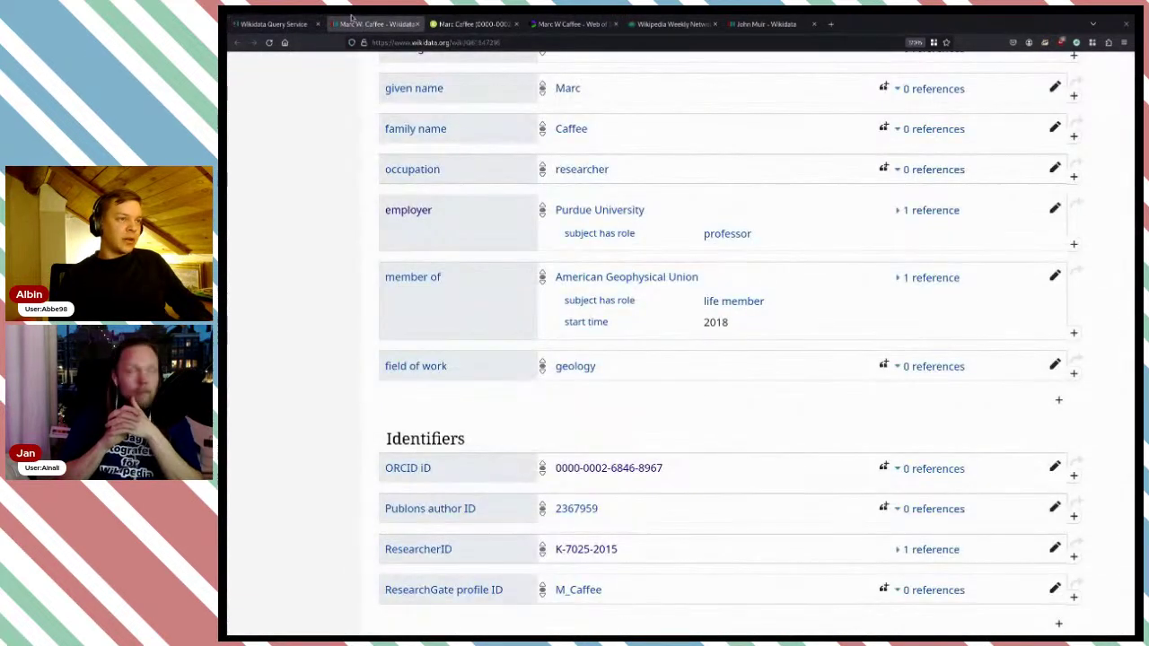
left_click(1073, 373)
type("Physical Geography")
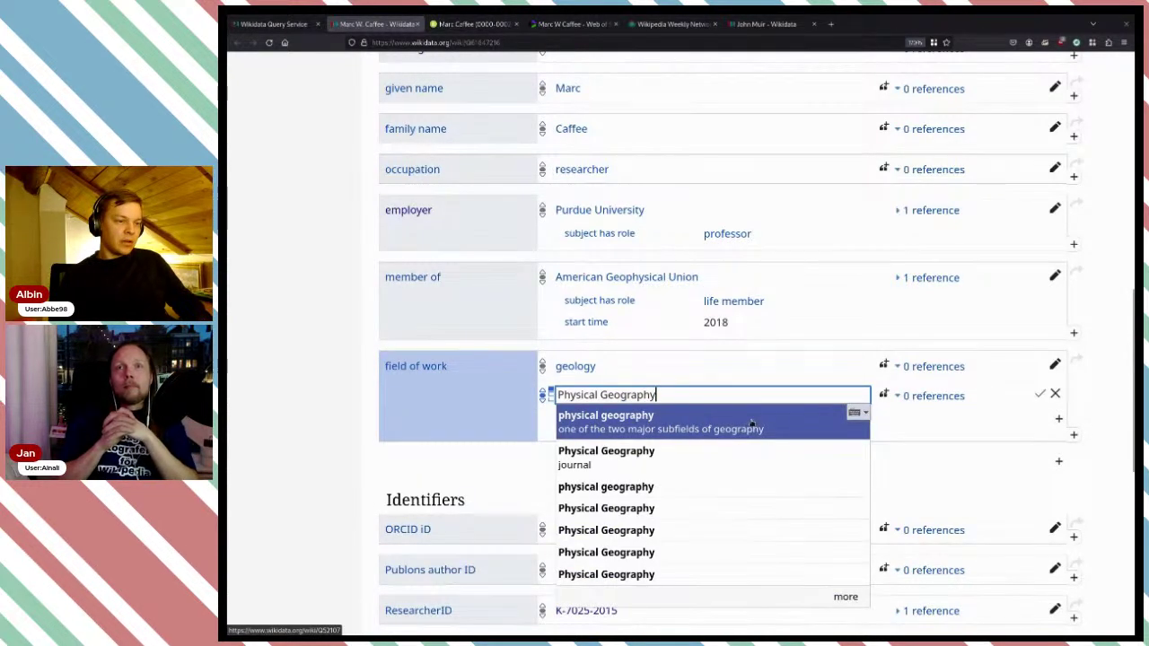
triple_click(666, 397)
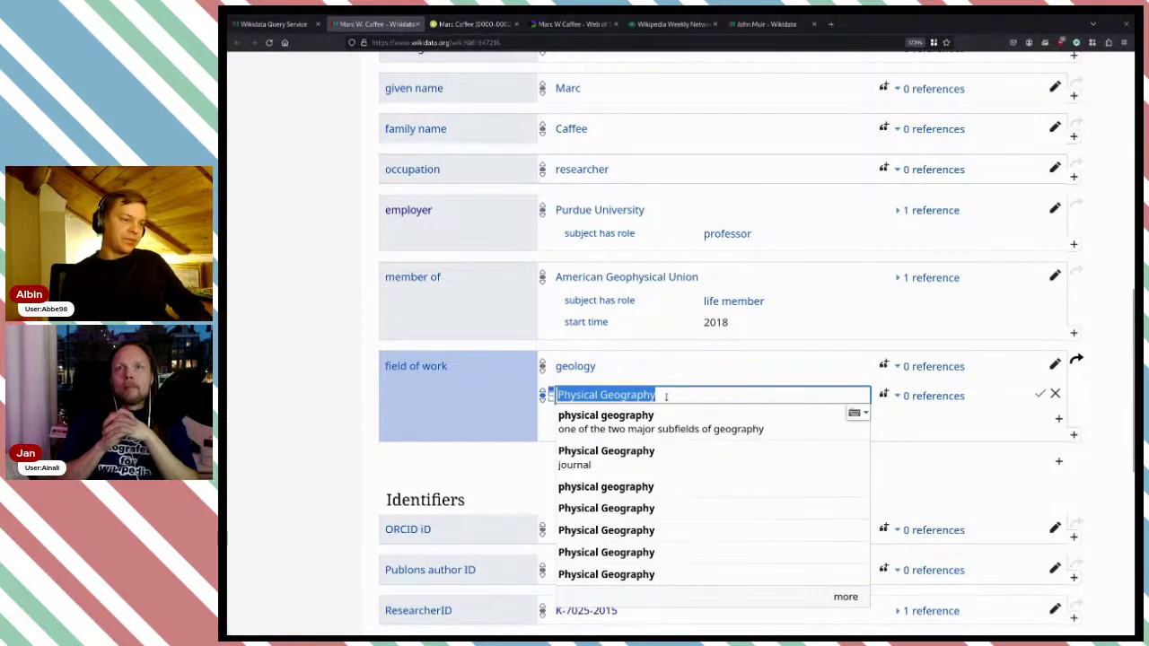
key("ctrl+x")
key("ctrl+v")
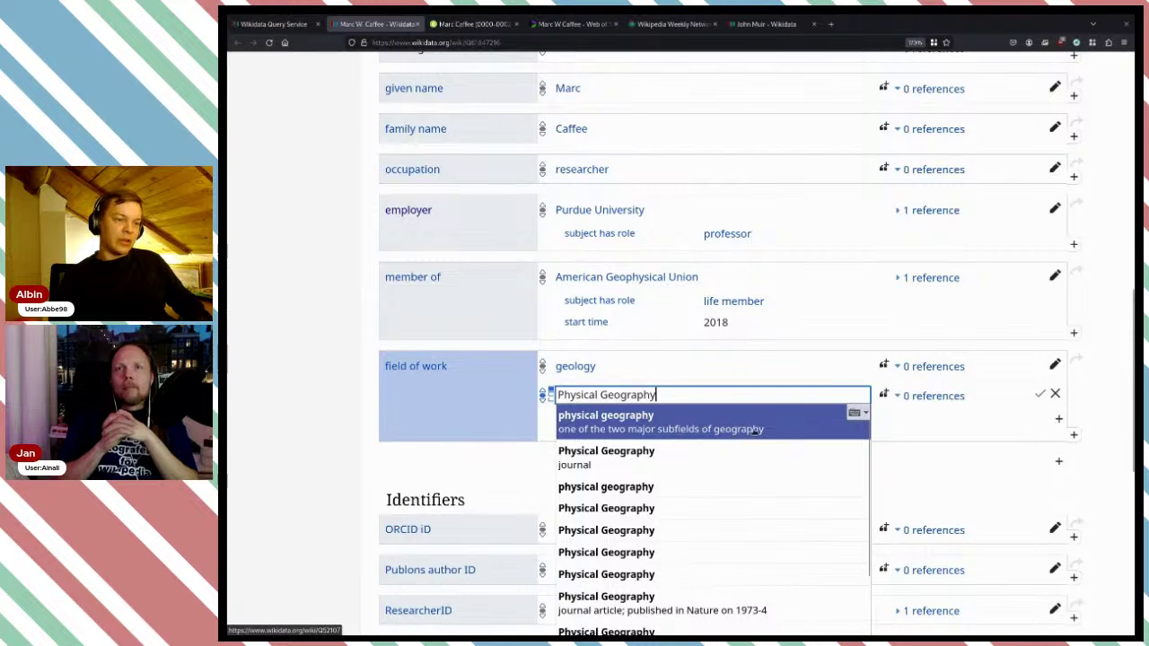
left_click(756, 422)
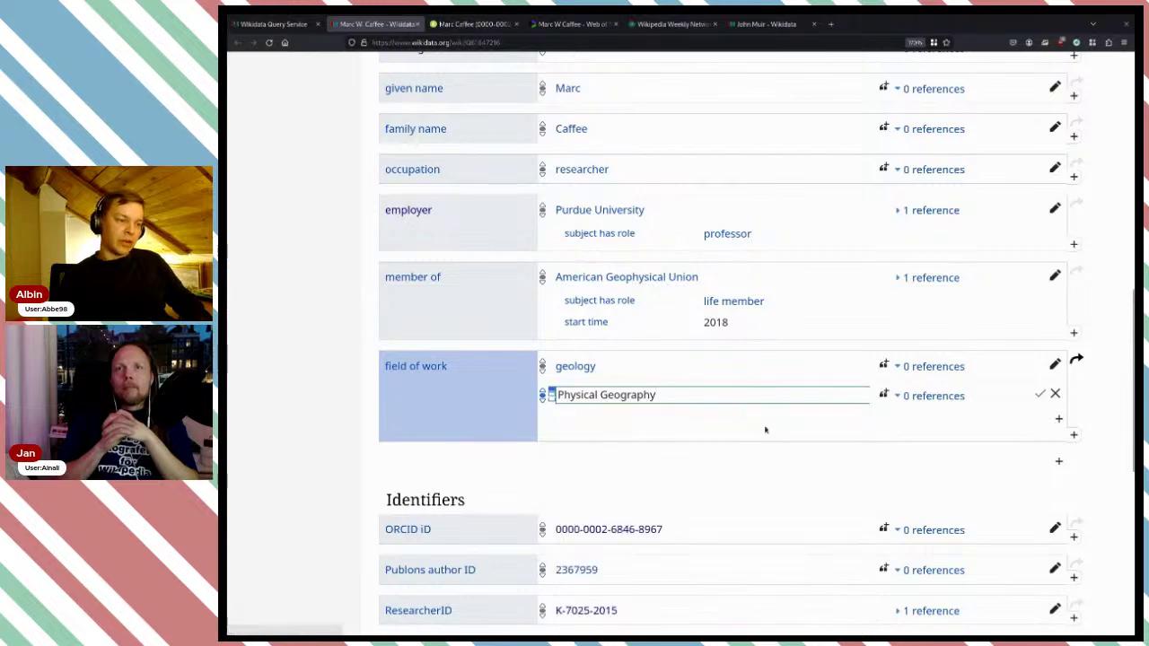
left_click(1039, 395)
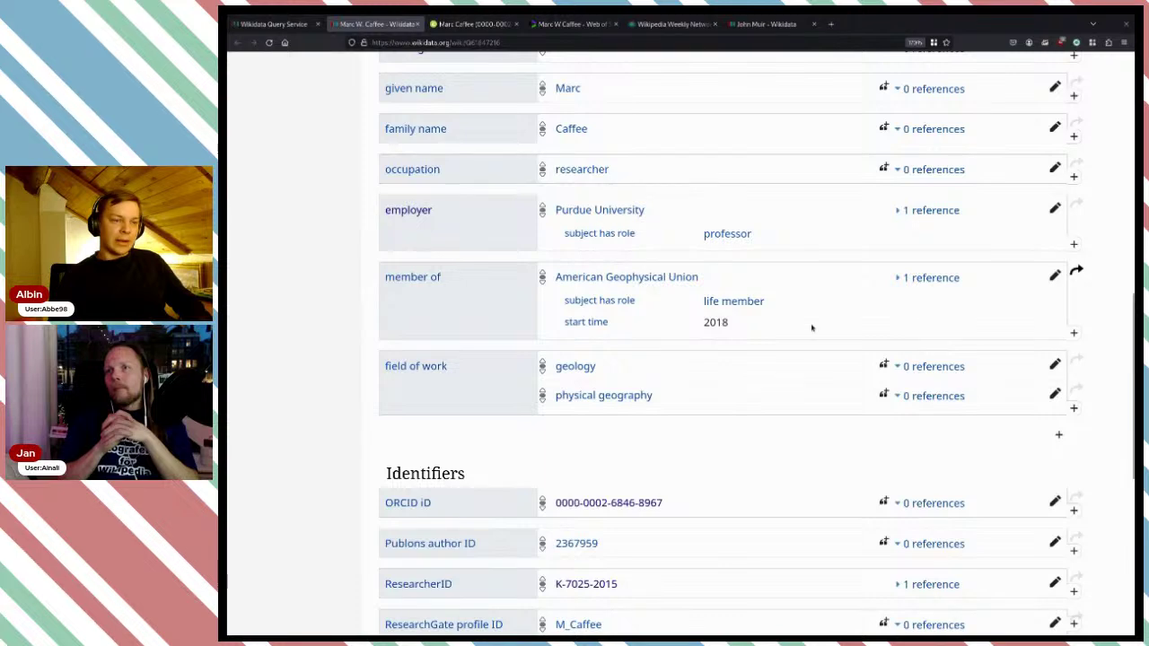
- Copy the address of the author's Web of Science profile page and return to the Wikidata item
left_click(549, 27)
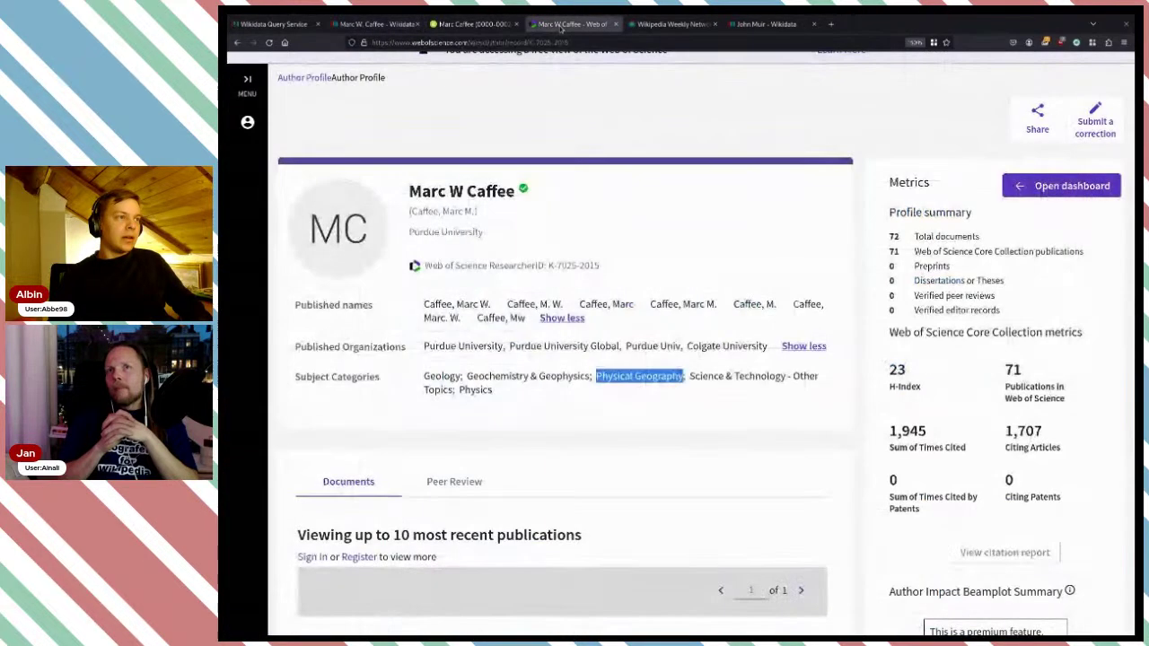
left_click(528, 42)
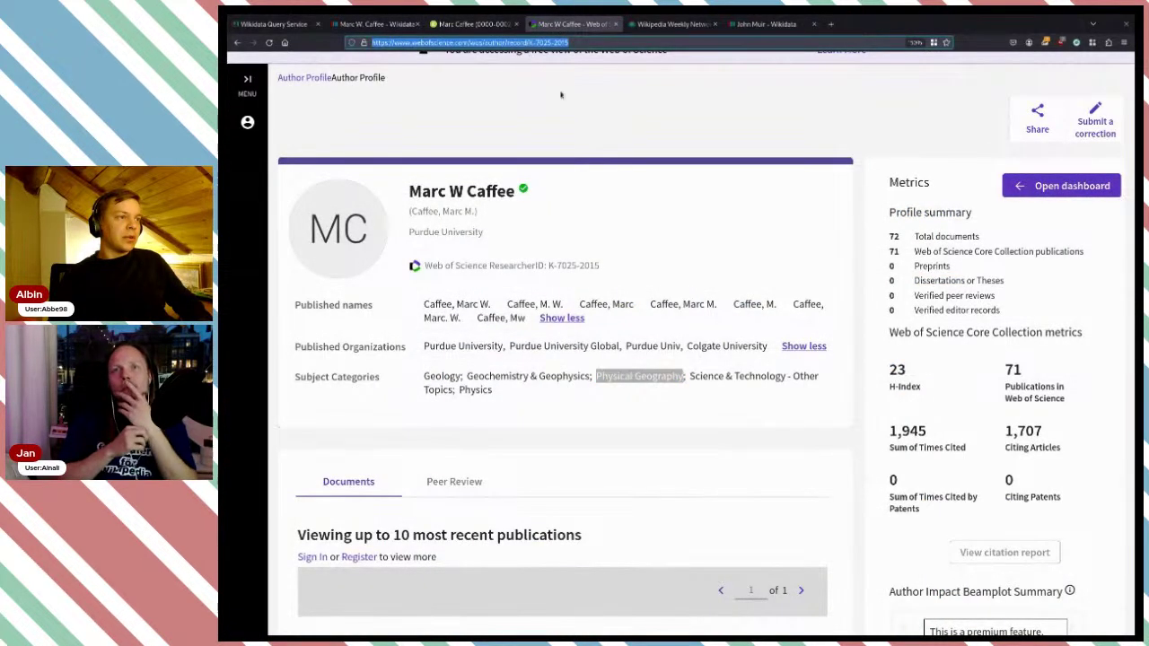
left_click(377, 24)
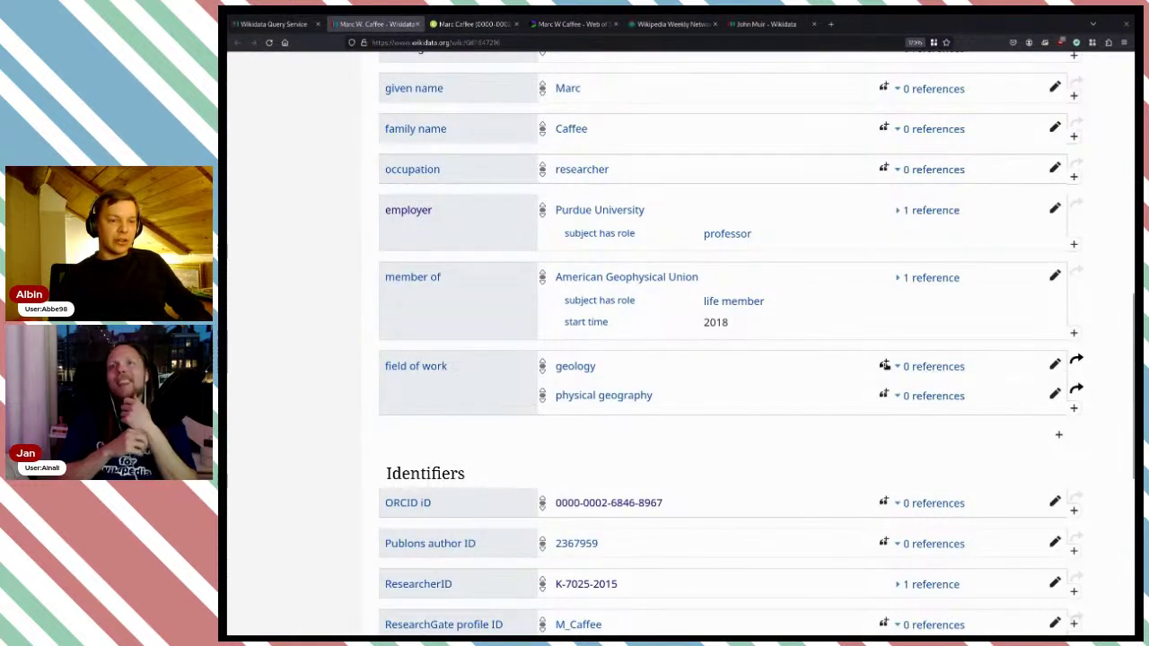
- Try to reference the geology value with a reference URL containing the copied Web of Science profile address
left_click(883, 365)
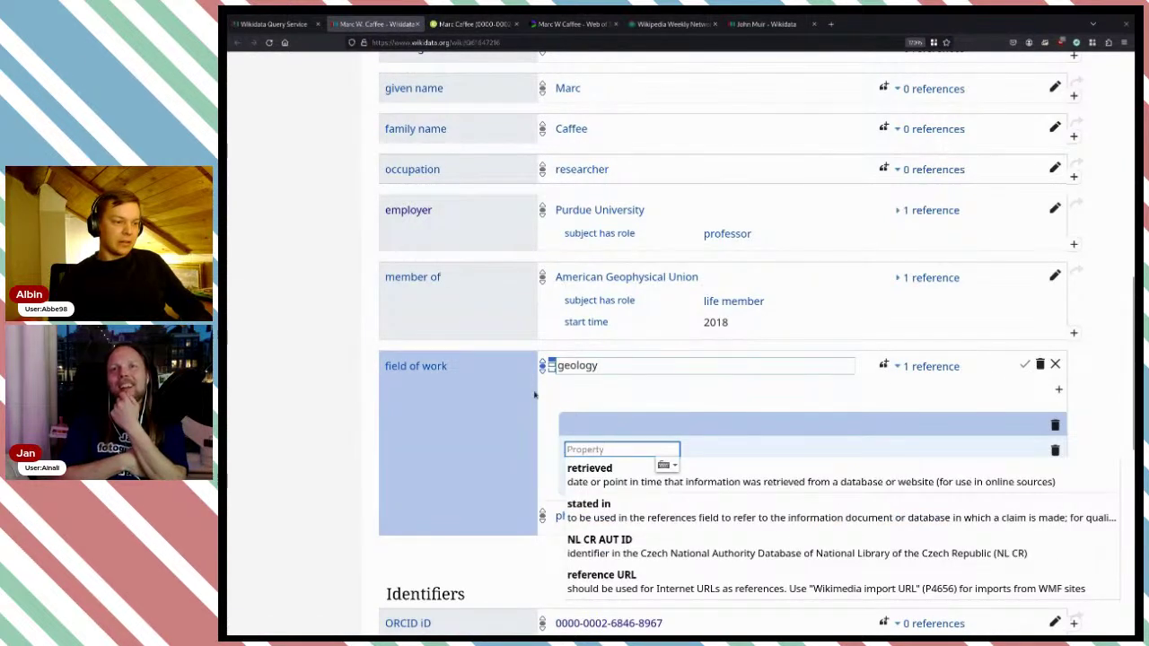
left_click(530, 387)
left_click(582, 449)
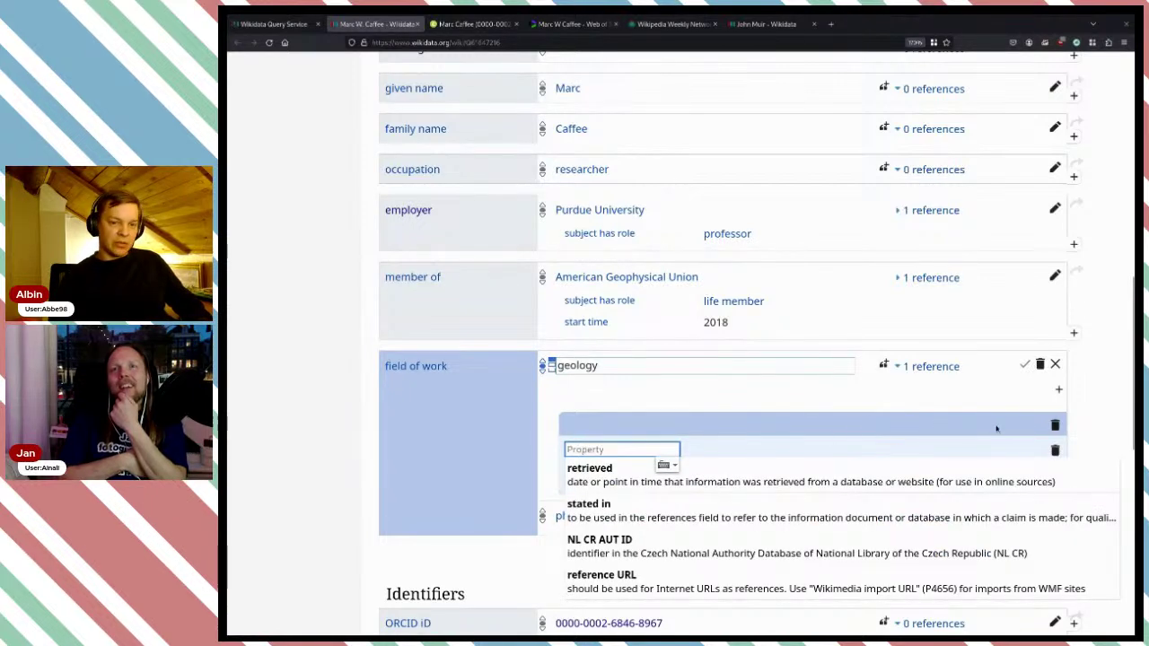
left_click(1055, 425)
left_click(884, 365)
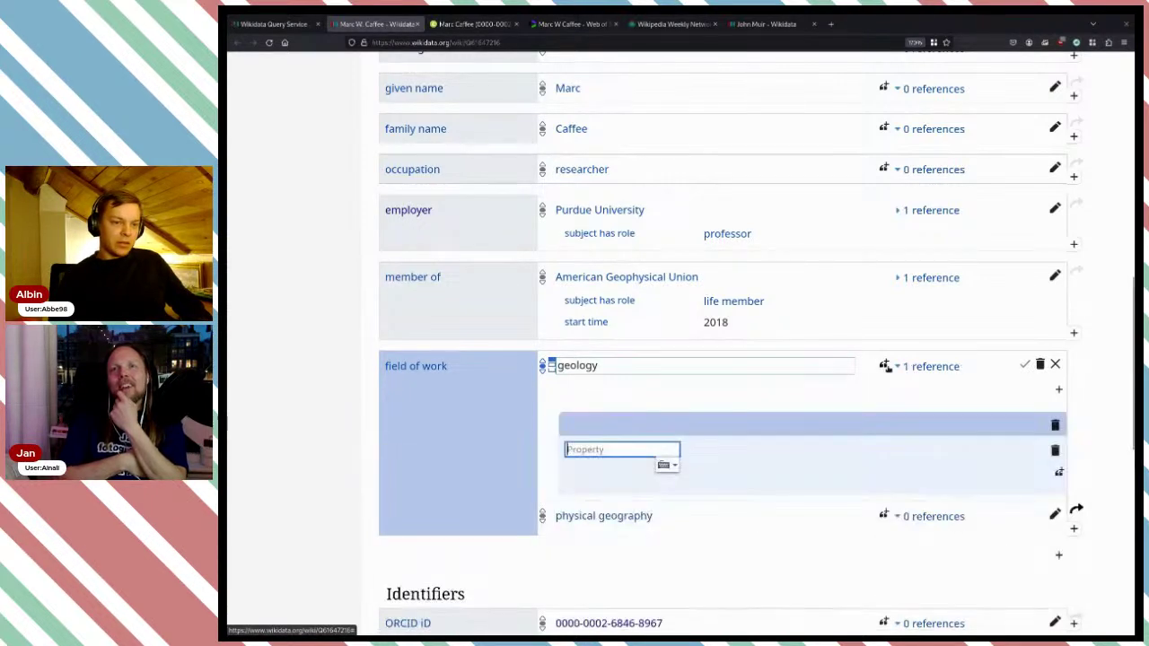
type("refe")
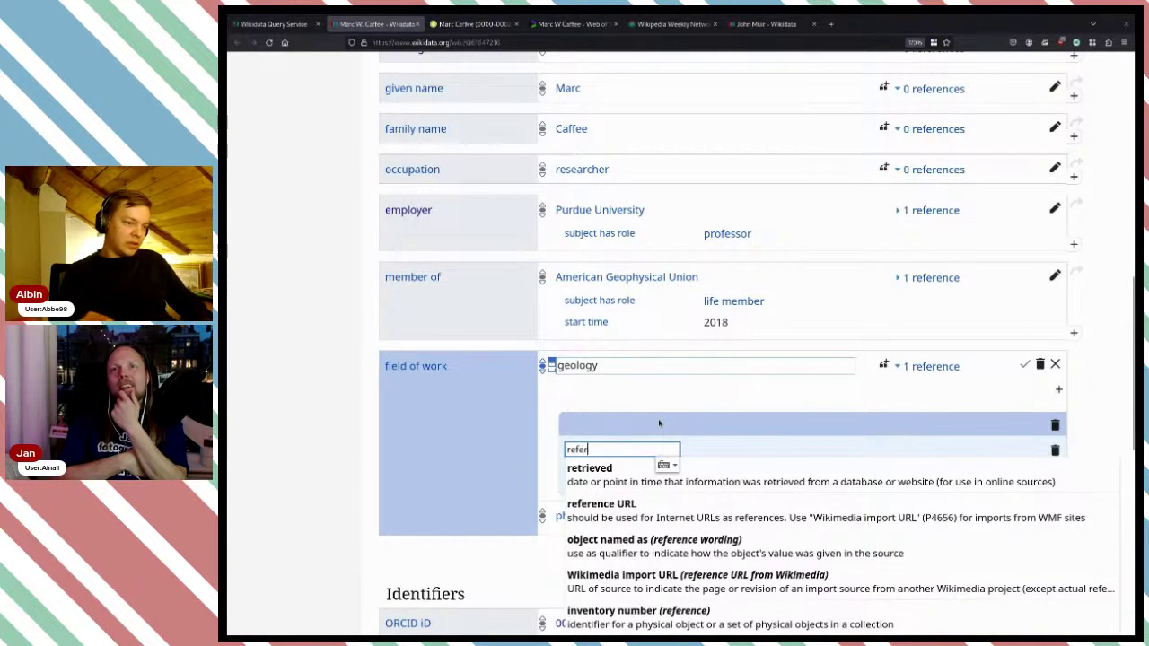
type("r")
left_click(634, 504)
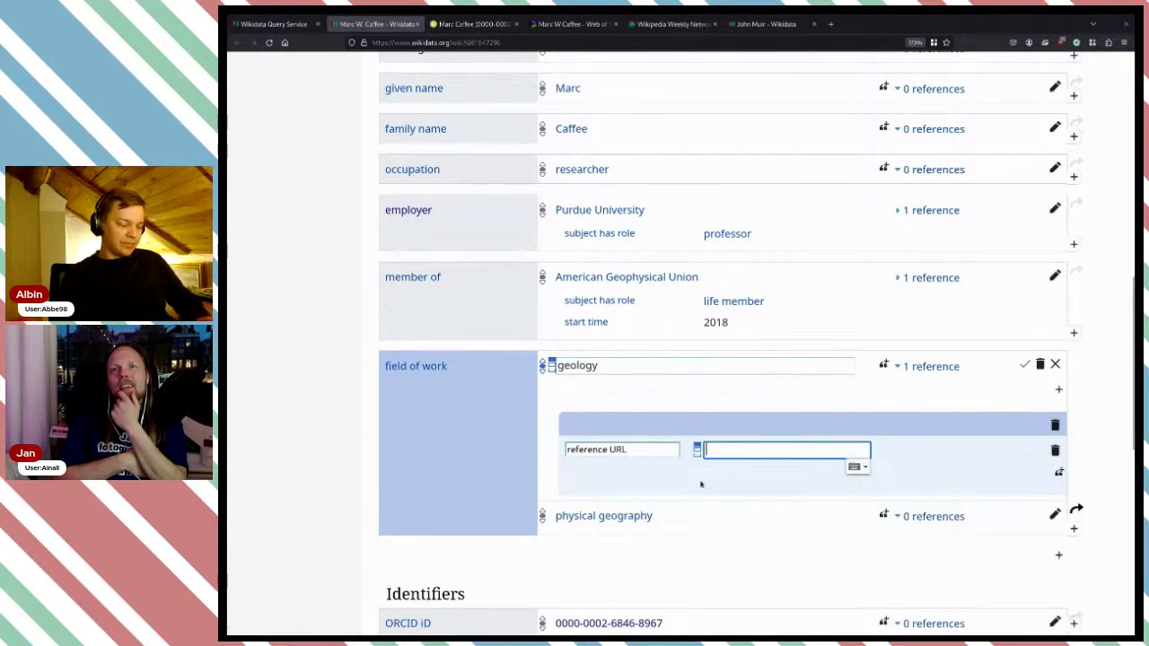
key("ctrl+v")
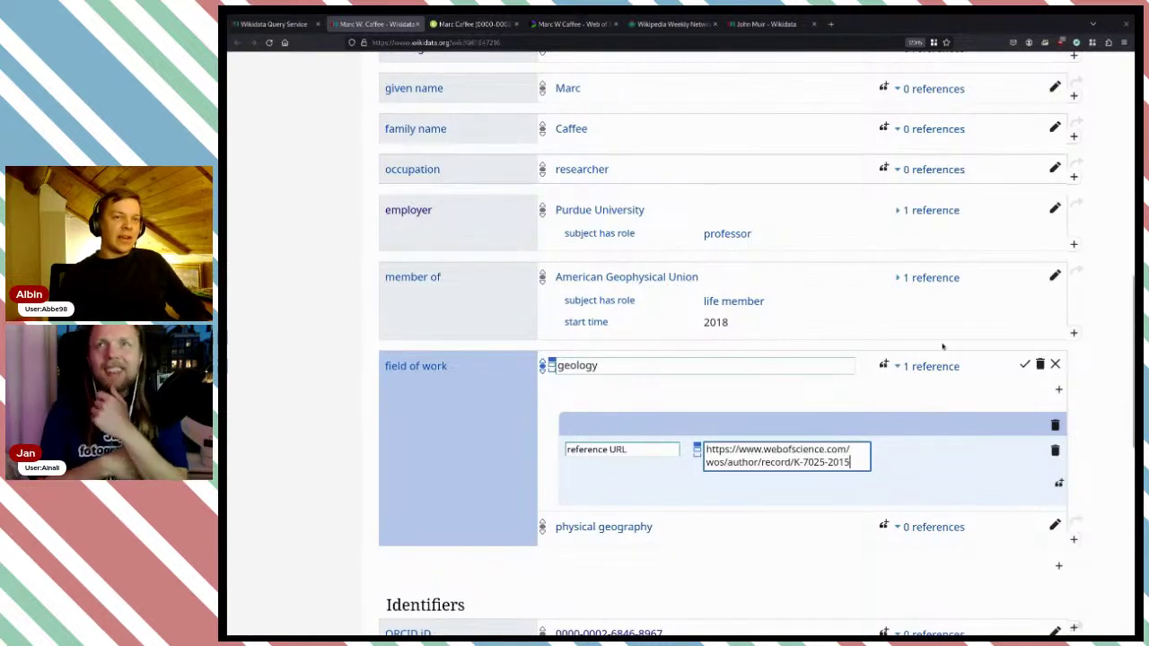
- Open the Wikidata preferences in a separate tab, enable the CiteTool gadget, and save the preferences
scroll(942, 345, "up", 10)
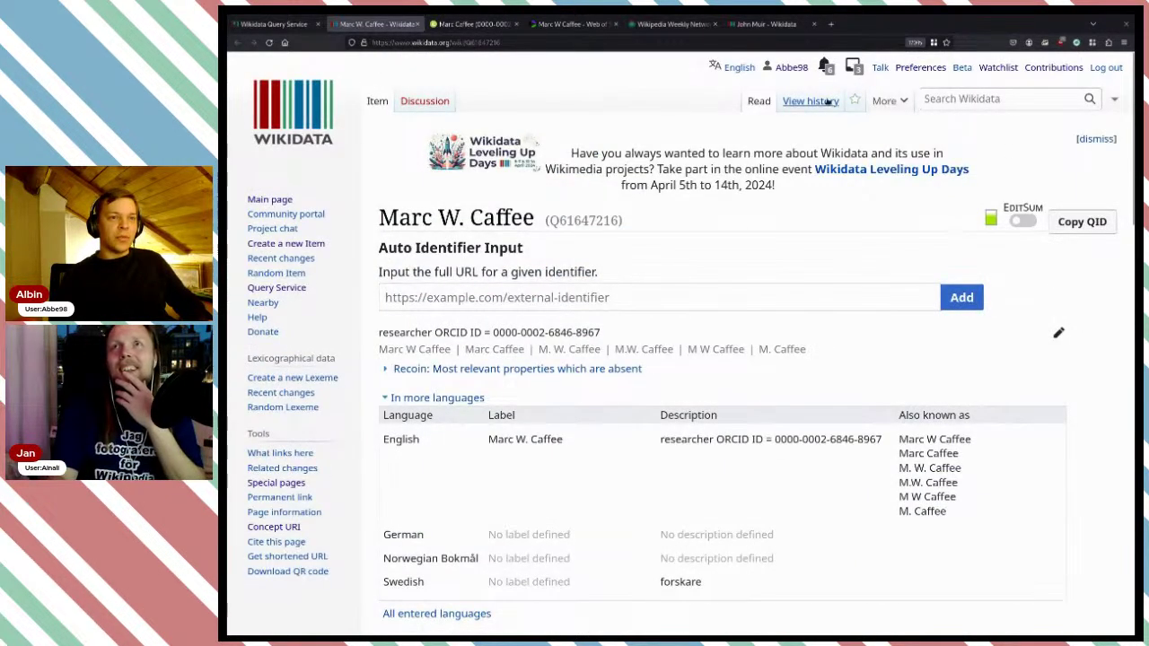
middle_click(914, 70)
key("ctrl+Tab")
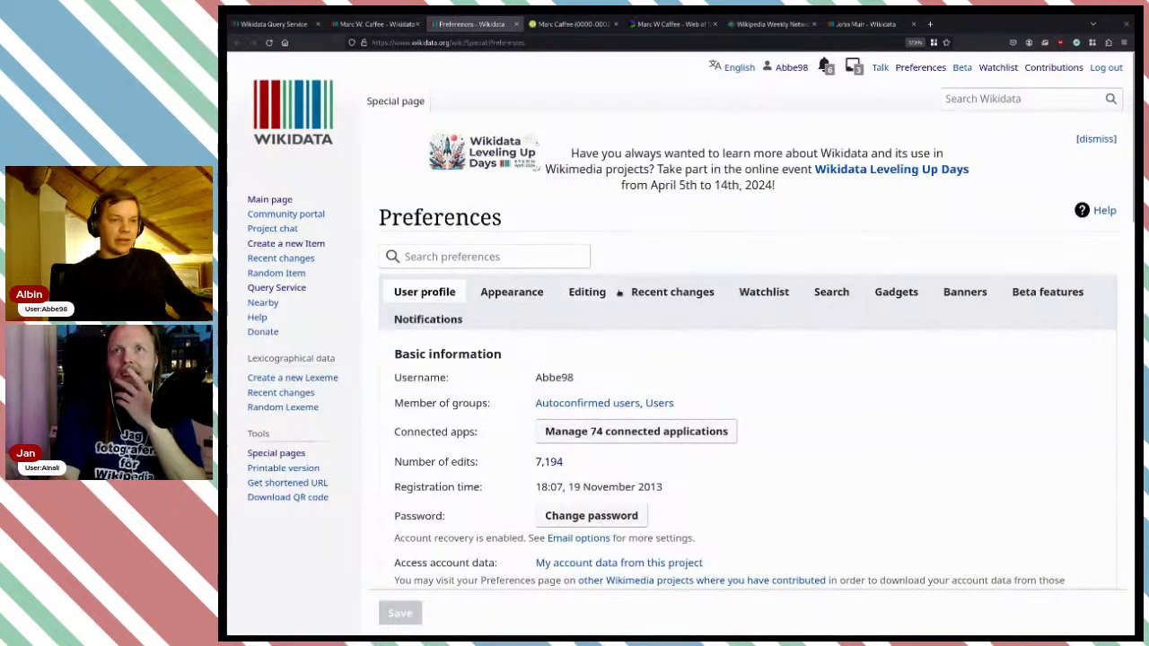
left_click(896, 291)
scroll(665, 319, "down", 5)
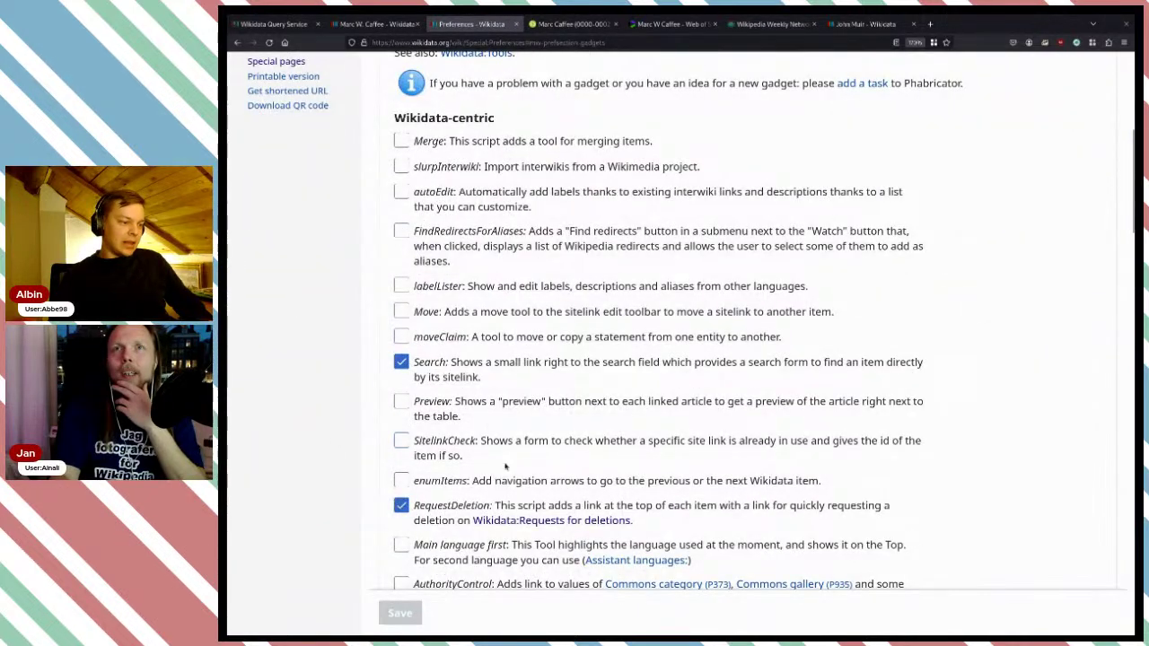
scroll(482, 467, "down", 10)
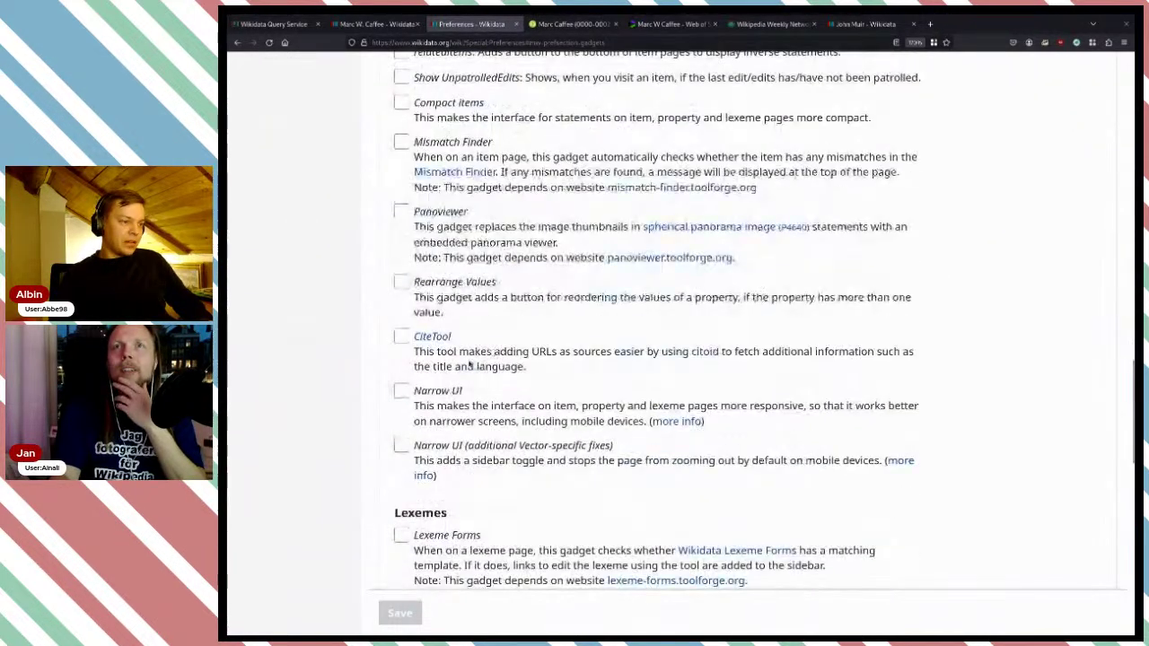
left_click(399, 336)
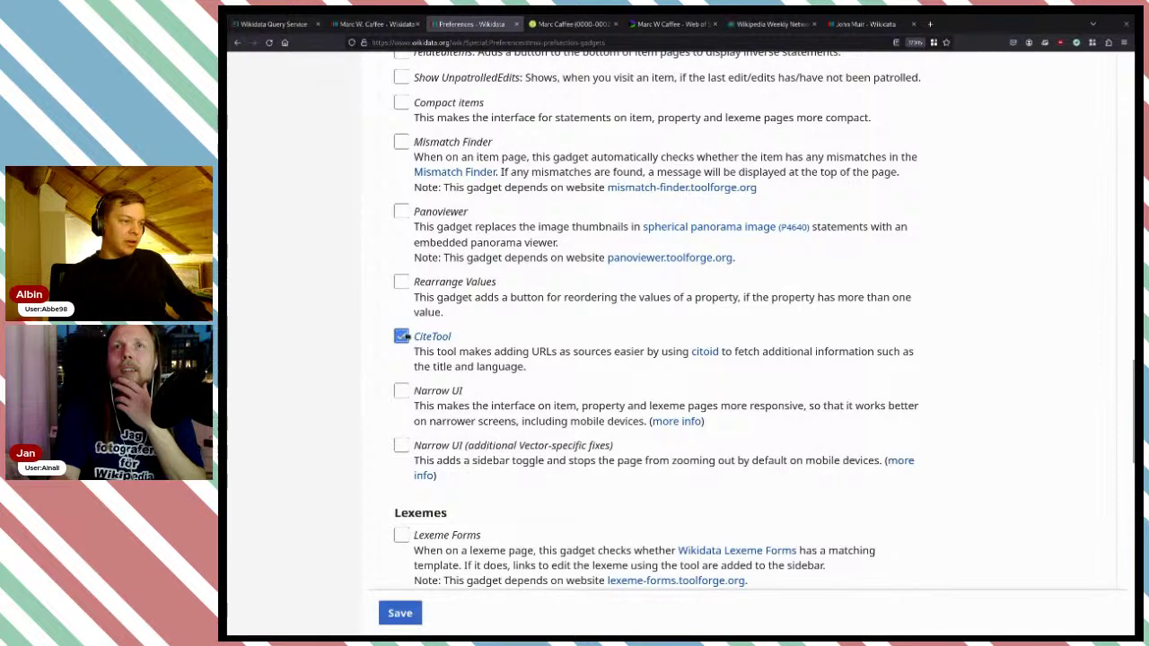
key("Return")
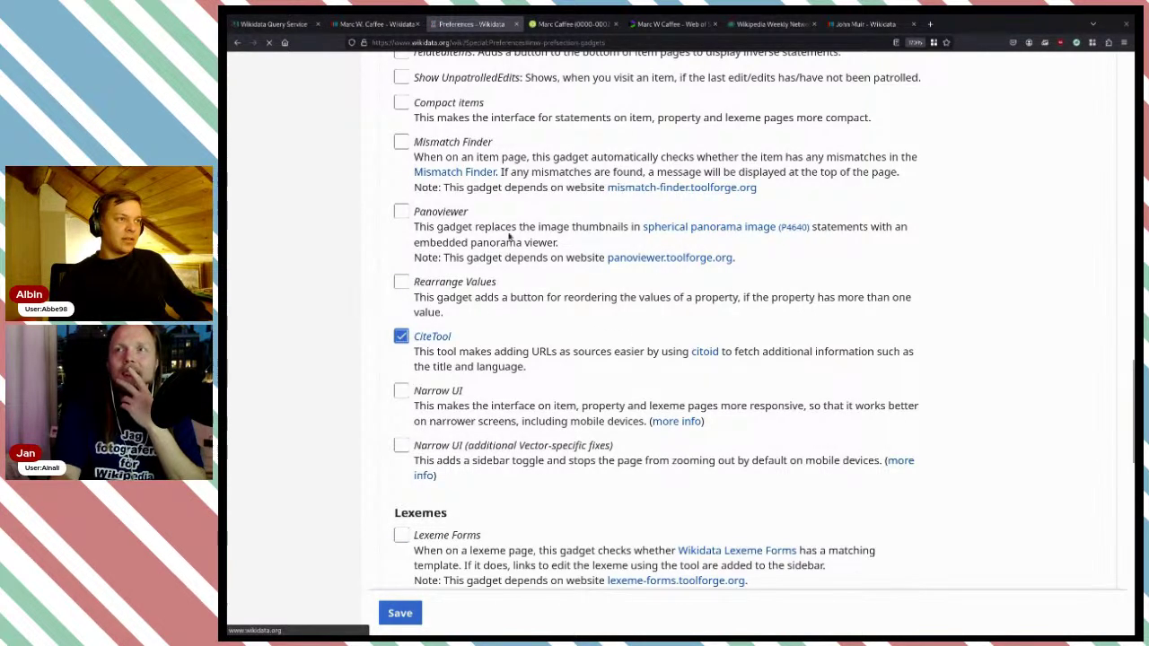
- Reload the author's Wikidata item and publish a reference URL for geology with the copied Web of Science address, auto-filling title and retrieved date
left_click(364, 25)
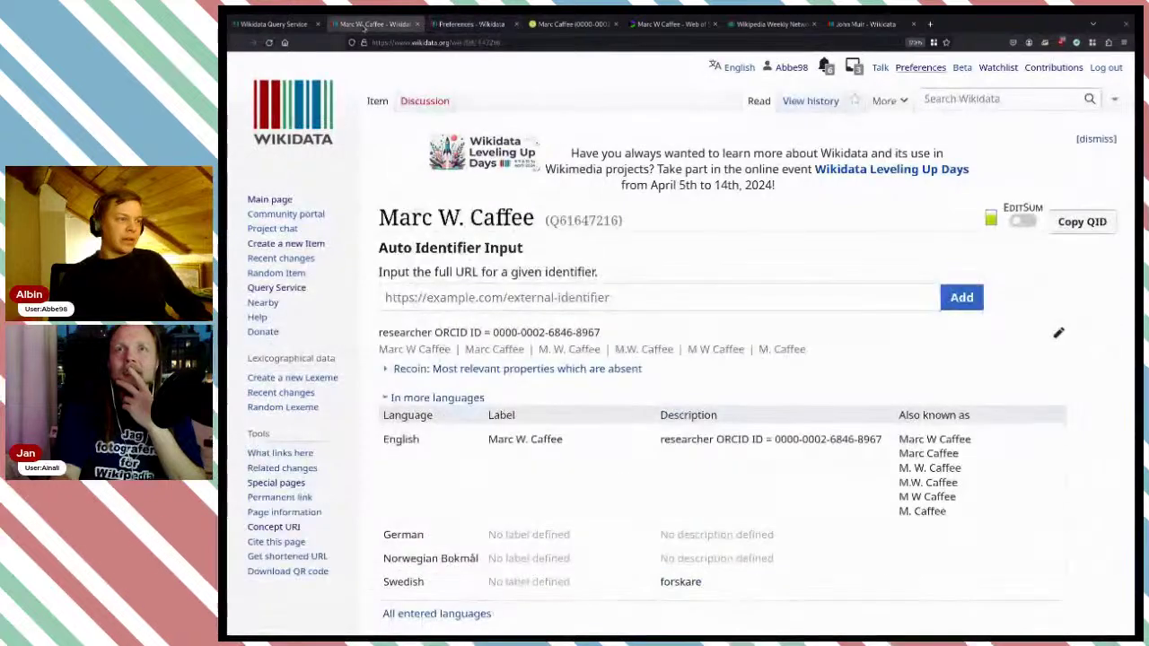
left_click(269, 42)
scroll(746, 267, "up", 3)
scroll(834, 360, "down", 1)
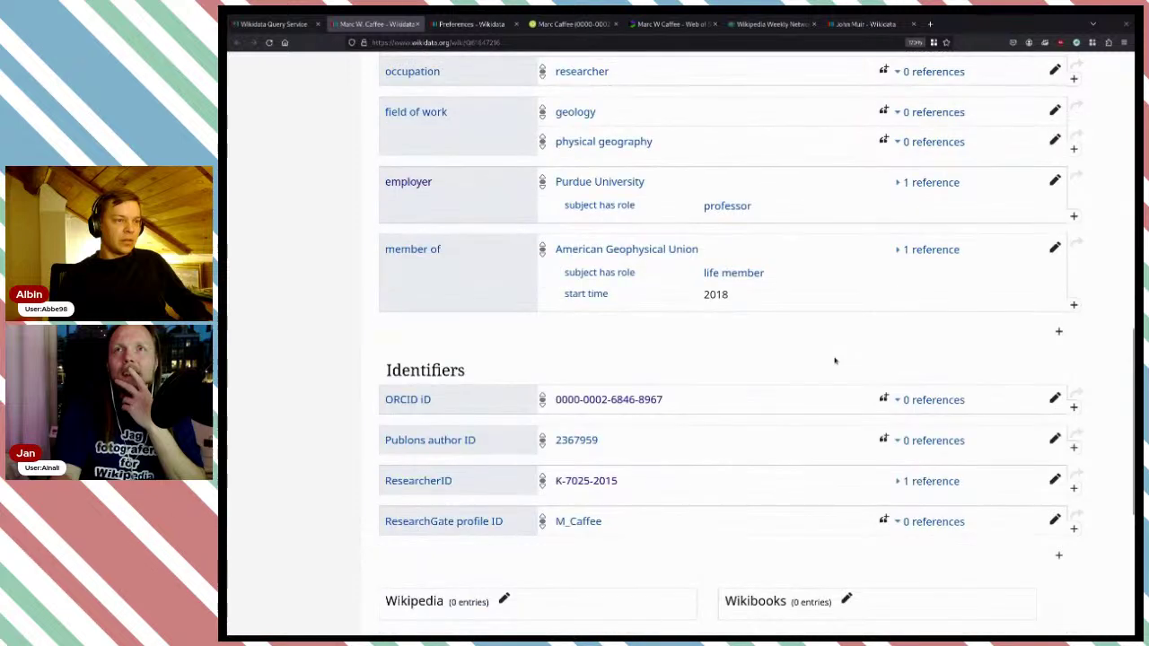
scroll(834, 360, "up", 3)
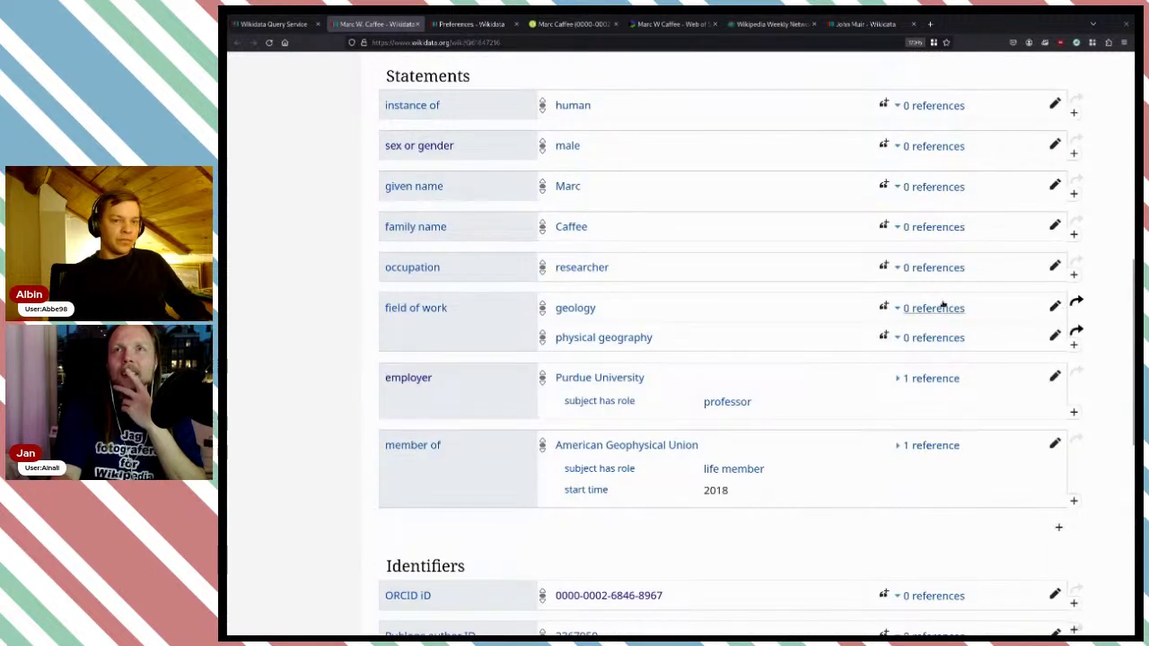
left_click(883, 308)
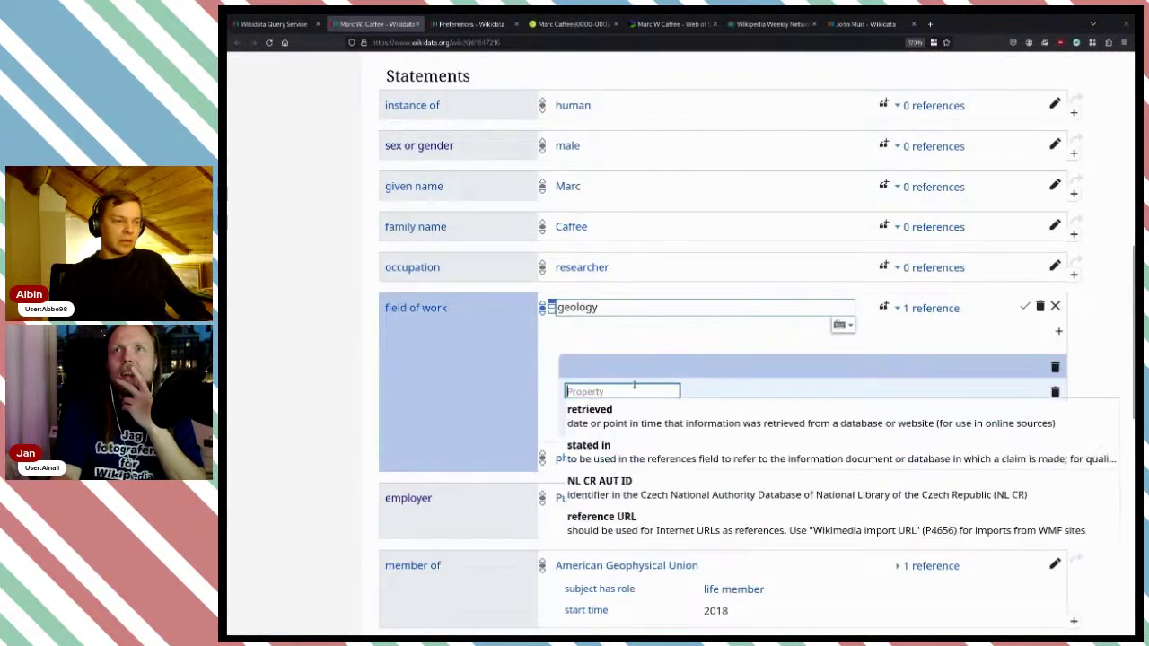
type("refere")
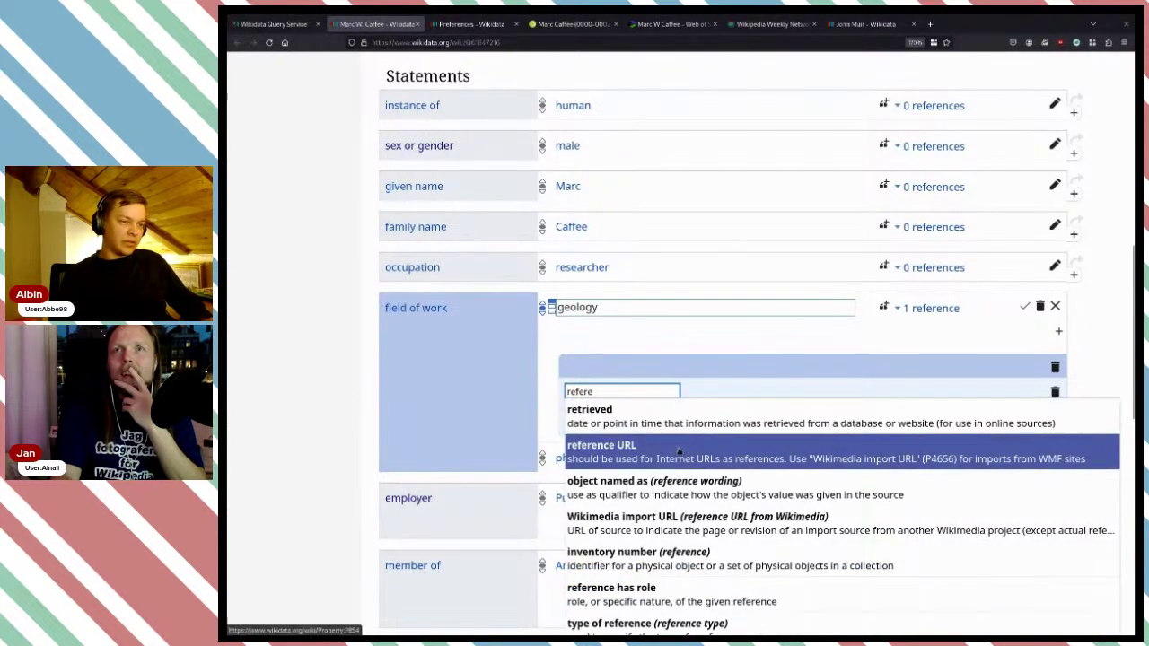
left_click(680, 452)
key("ctrl+v")
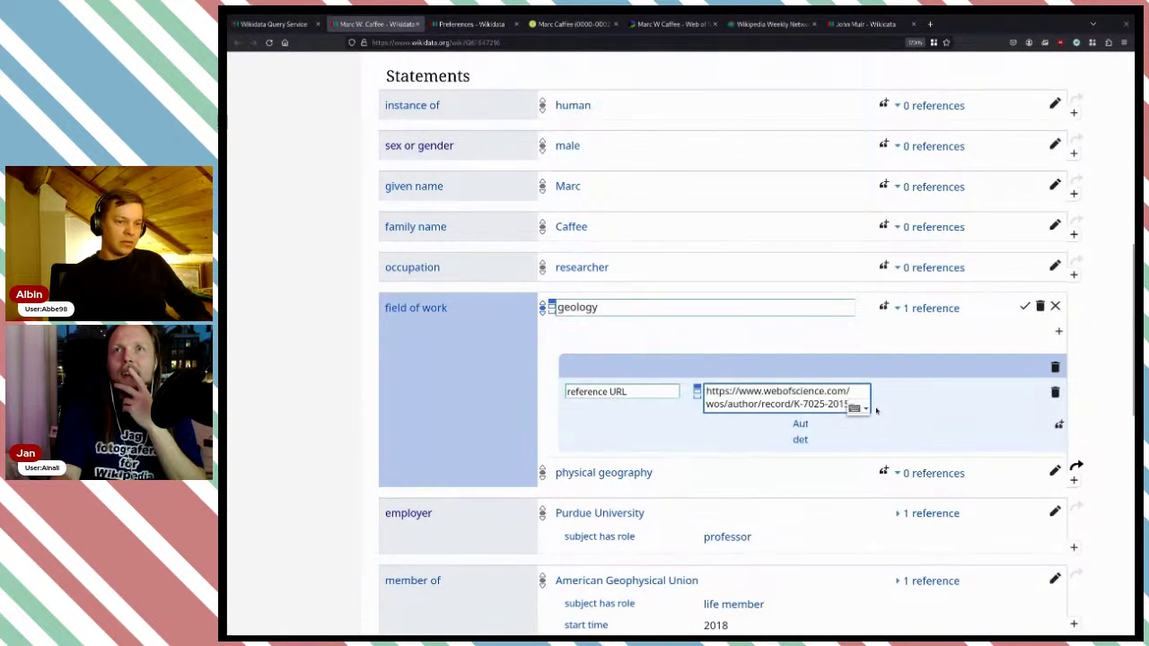
left_click(799, 426)
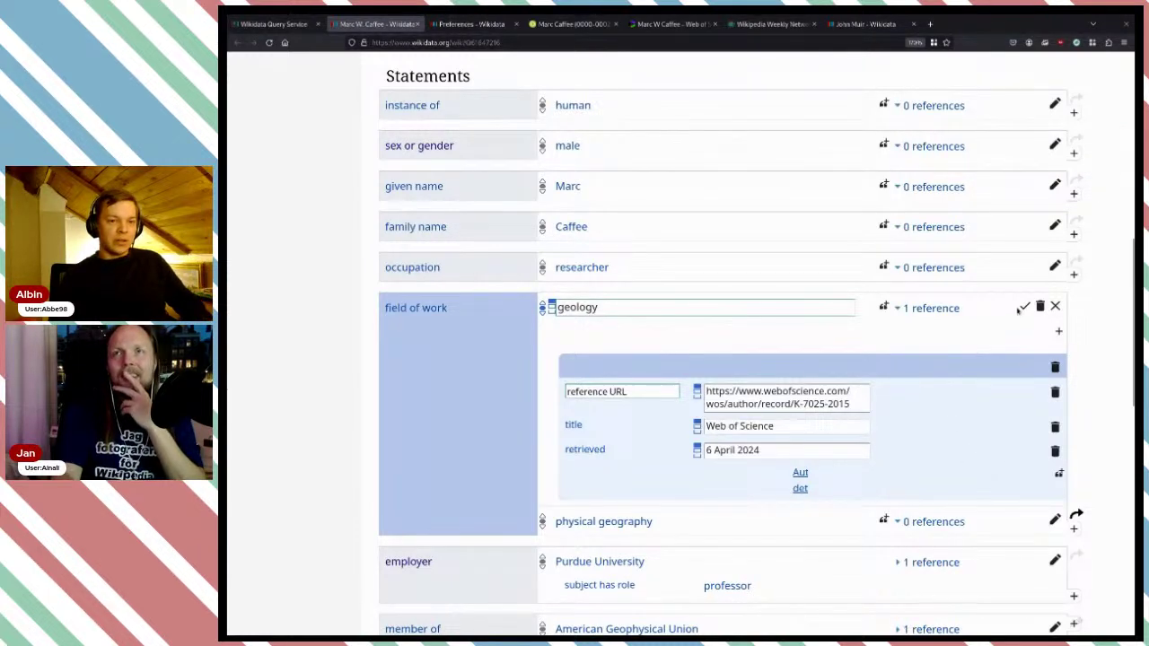
left_click(1023, 307)
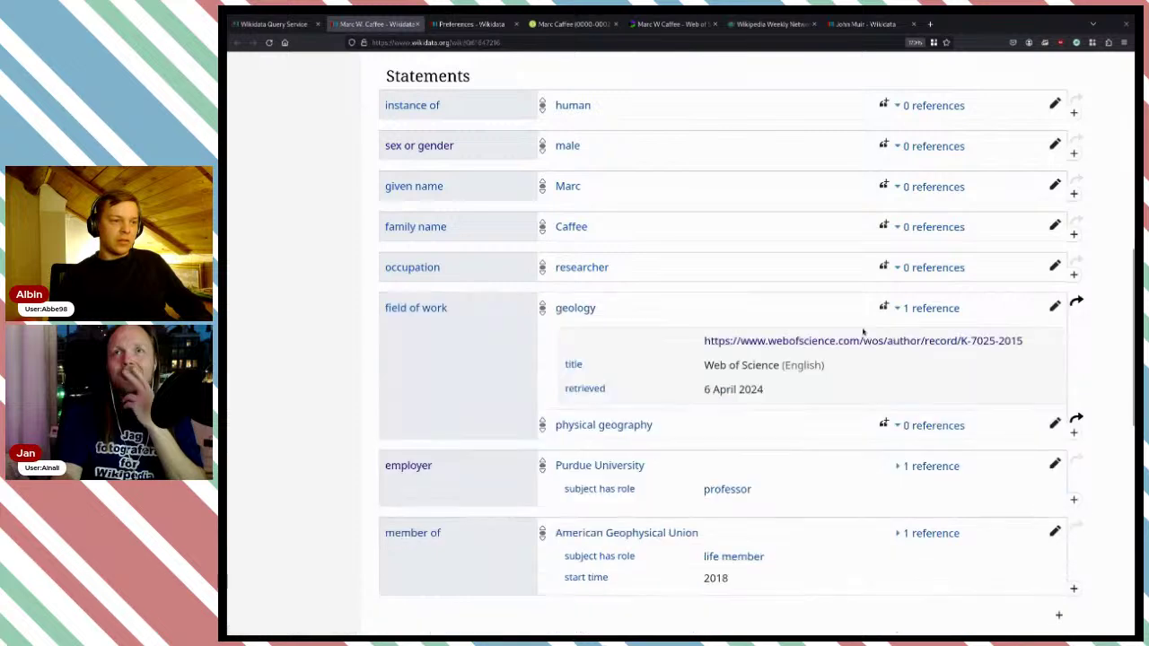
- Reference the physical geography value with the same Web of Science profile URL, auto-fill its title and retrieved date, and publish it
left_click(892, 428)
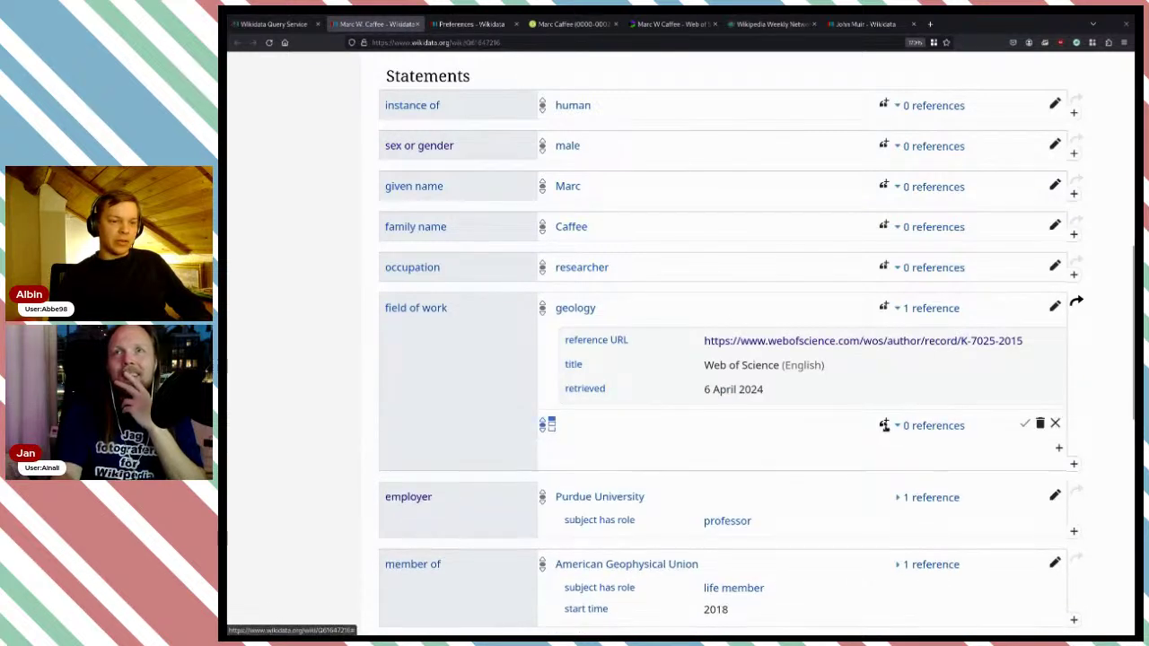
scroll(641, 316, "down", 3)
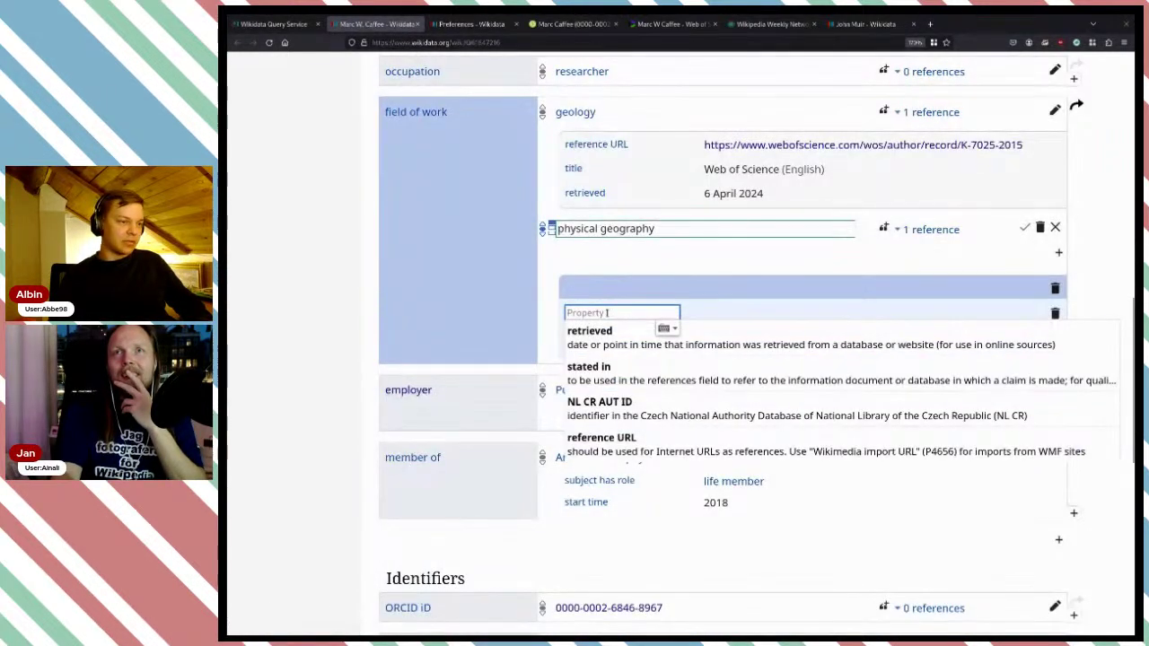
type("refere")
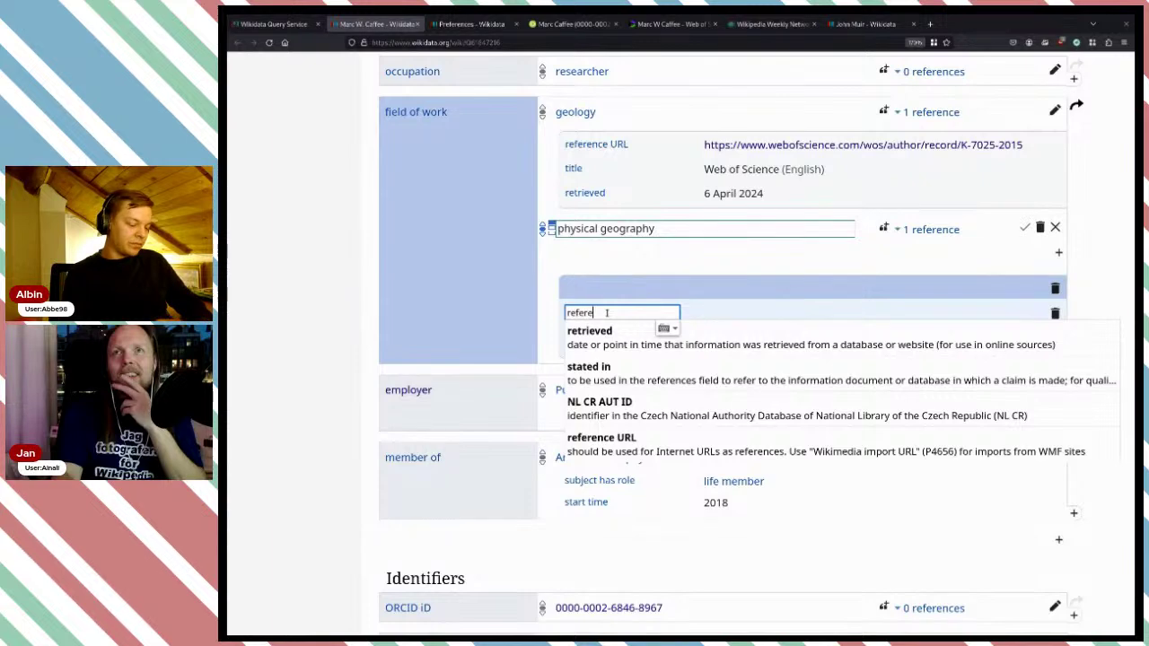
type("nce ur")
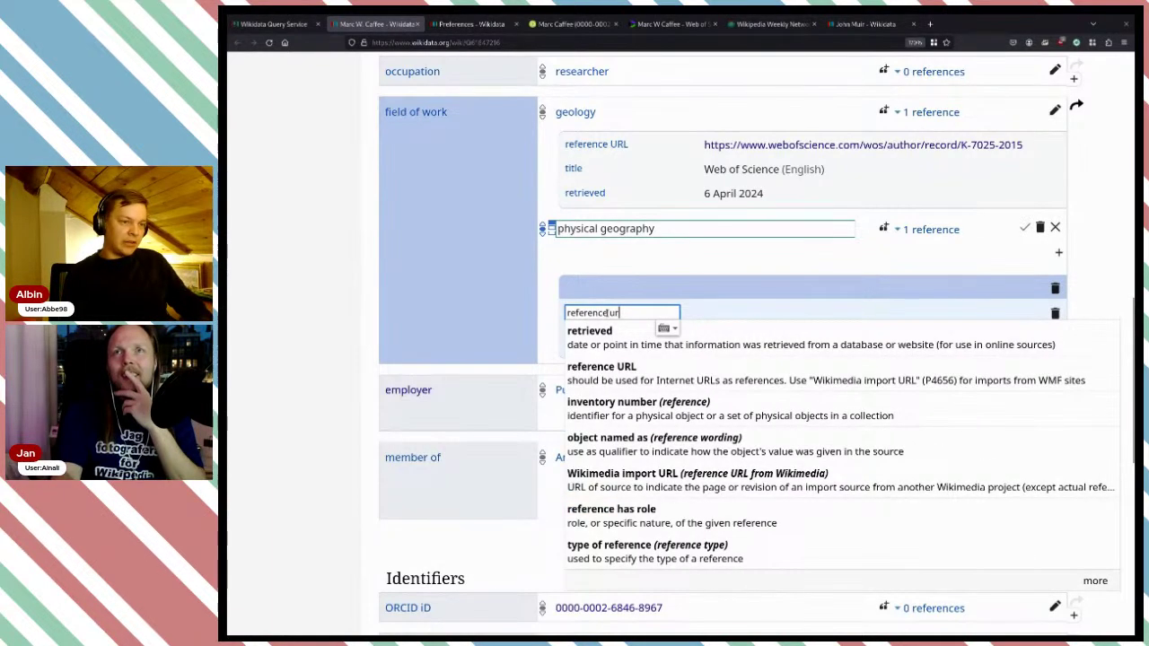
type("l")
left_click(596, 337)
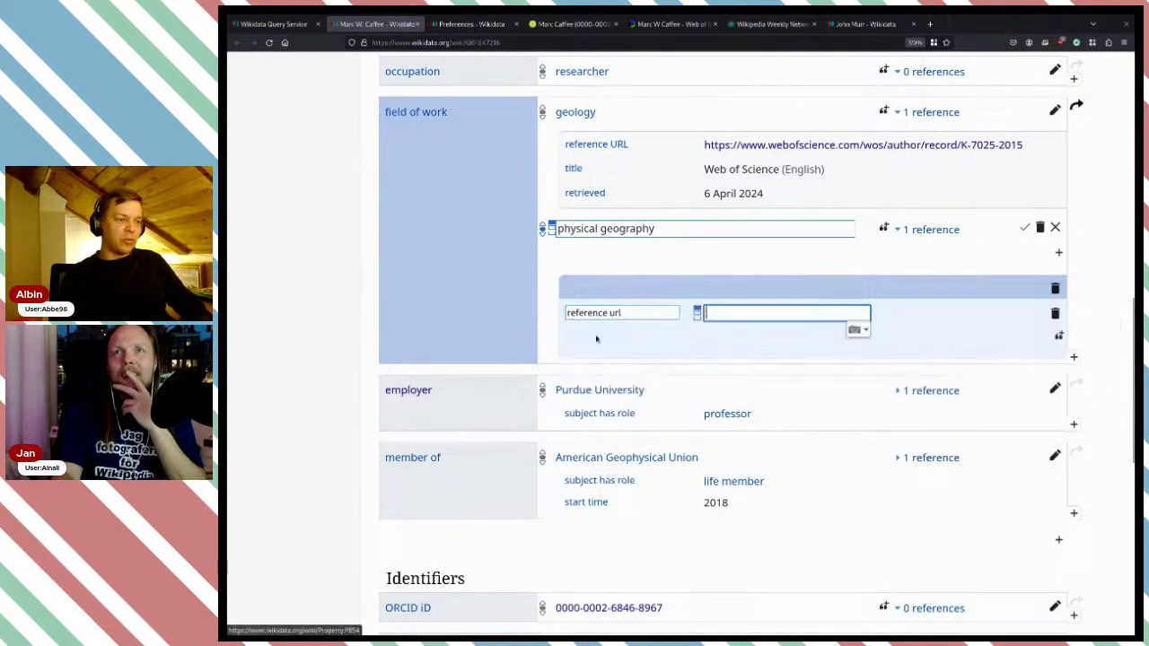
type("https://www.webofscience.com/wos/author/record/K-7025-2015")
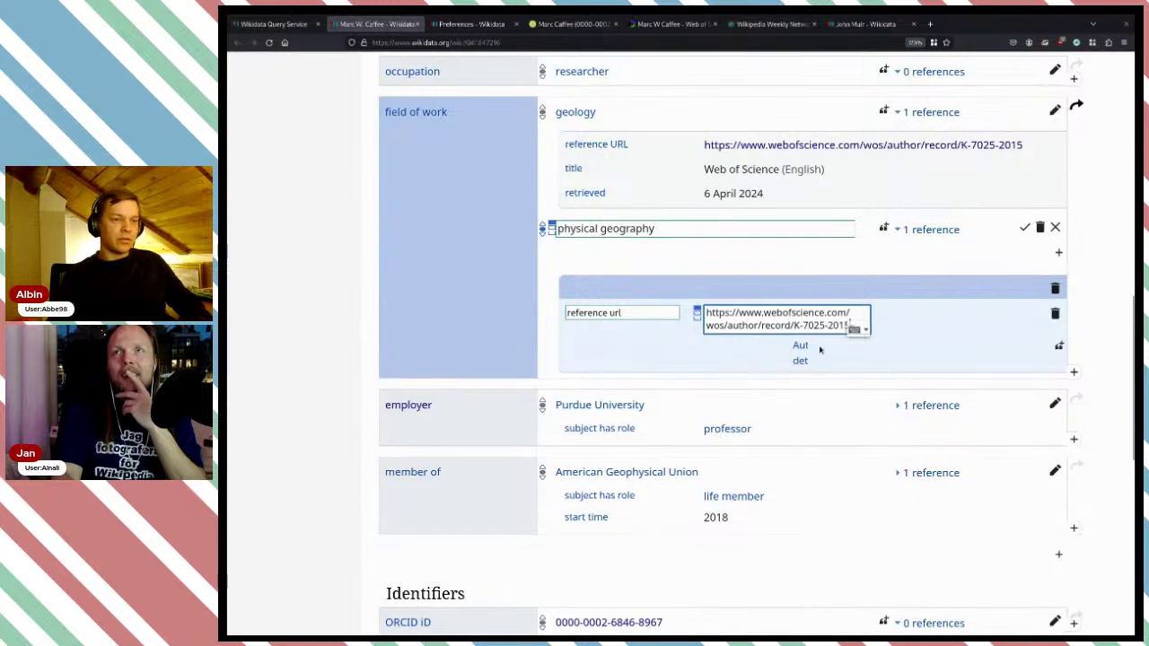
left_click(799, 346)
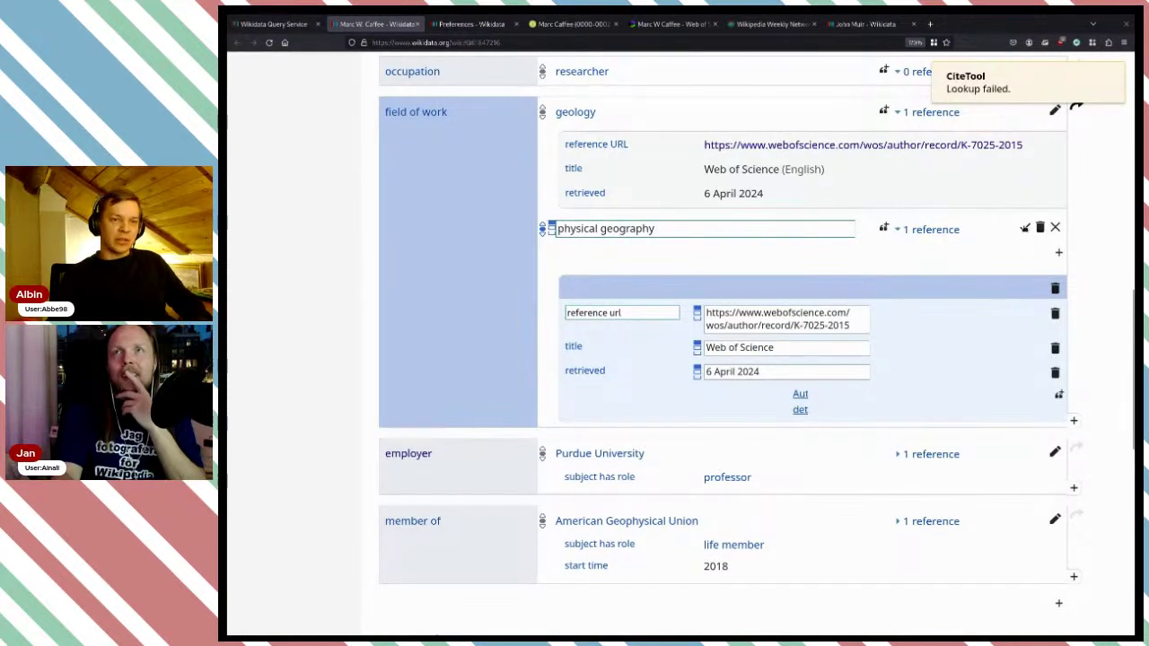
left_click(1024, 229)
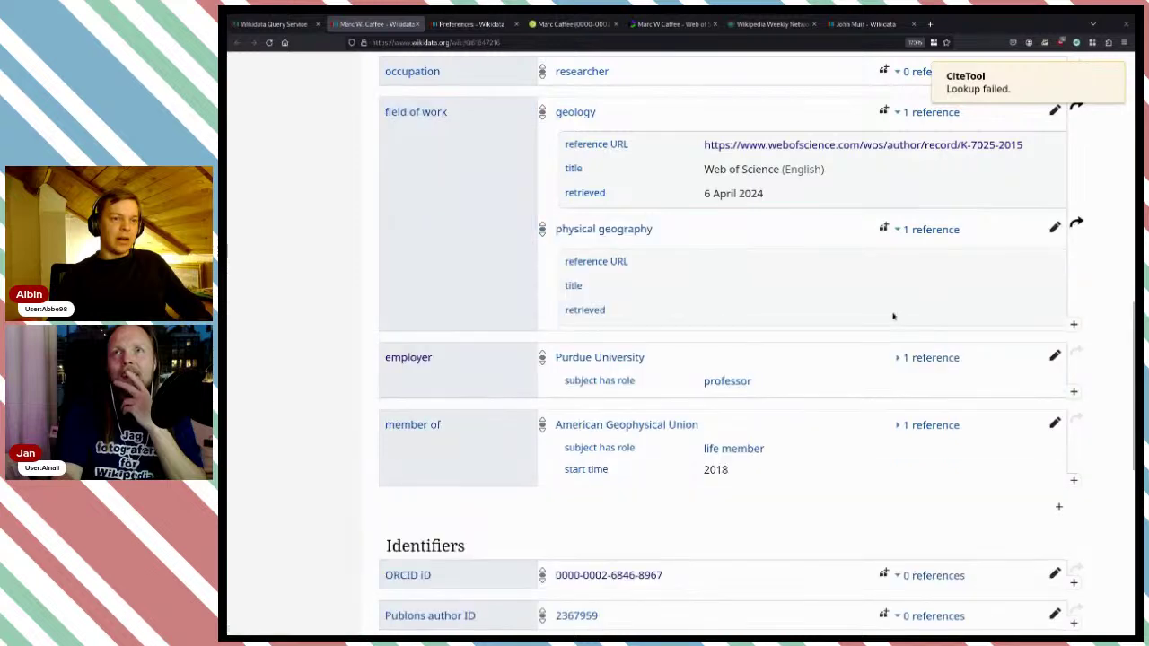
scroll(879, 289, "up", 2)
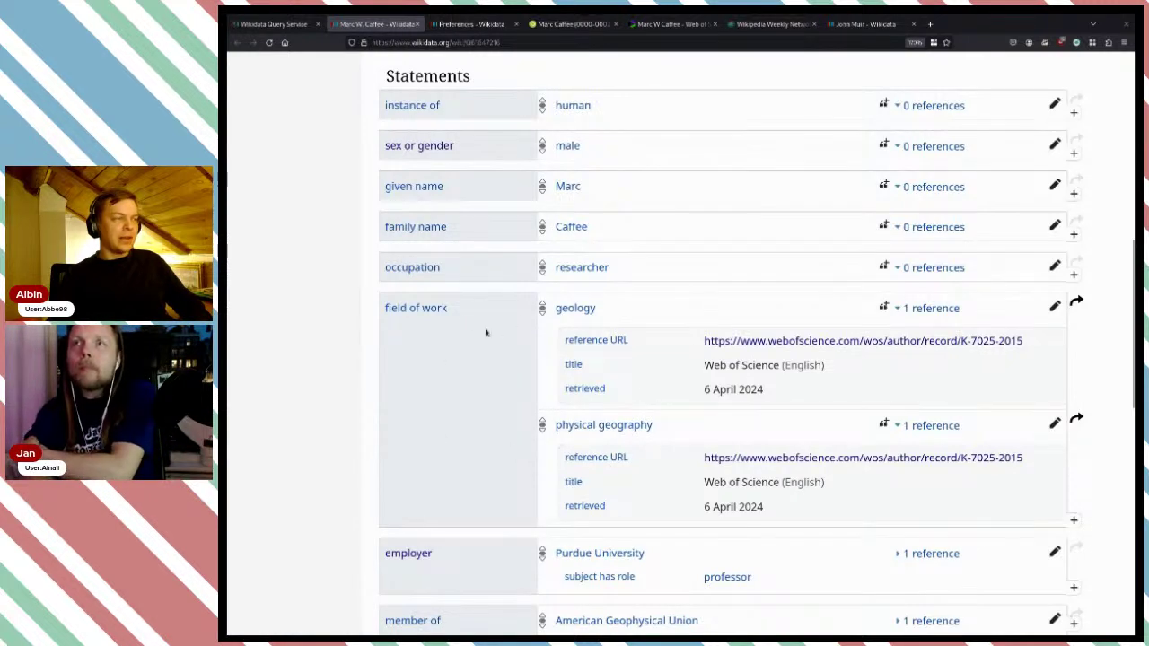
- Return to the query results and open the author item Q55814119 in its own tab
left_click(274, 23)
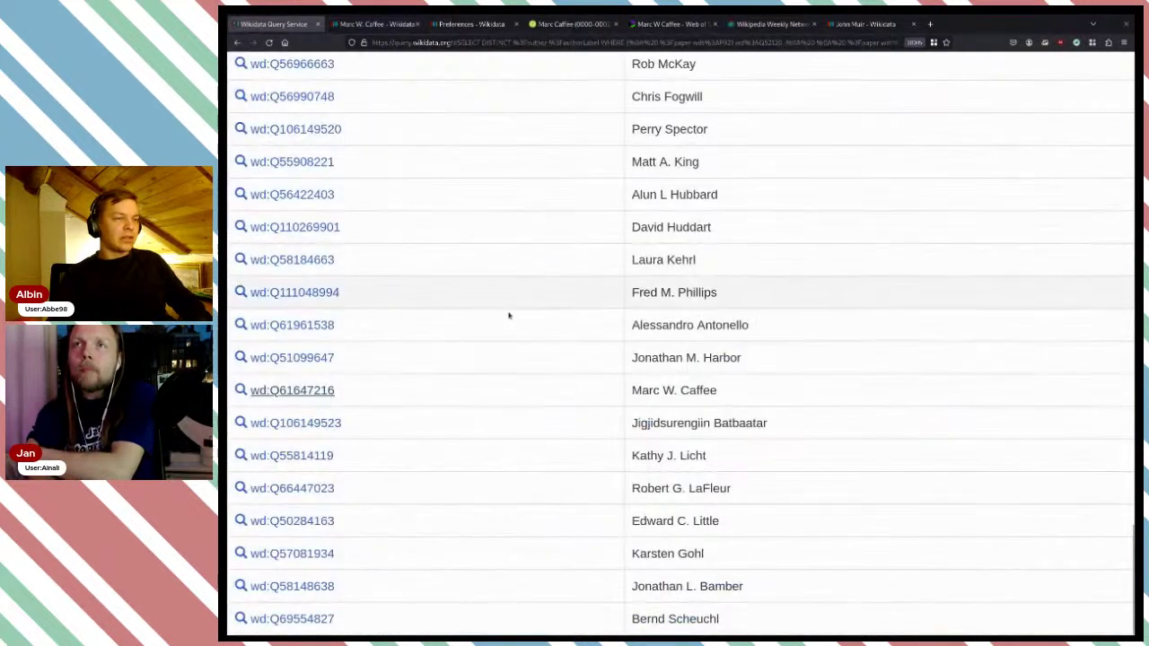
scroll(632, 189, "up", 10)
scroll(641, 321, "down", 5)
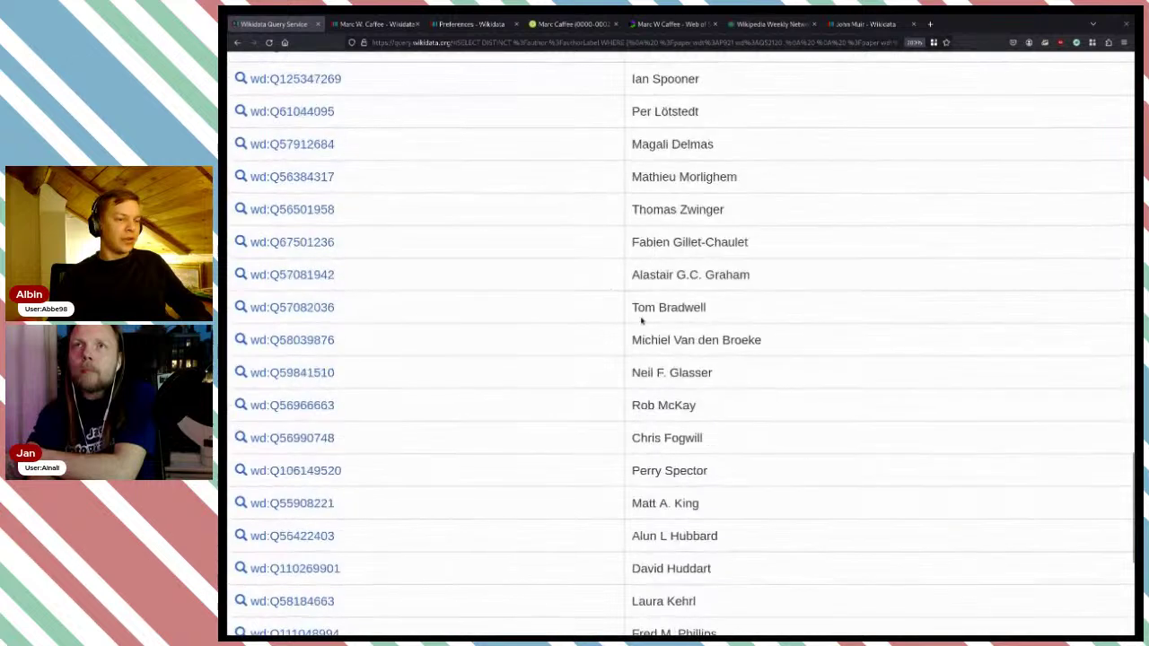
scroll(641, 320, "down", 5)
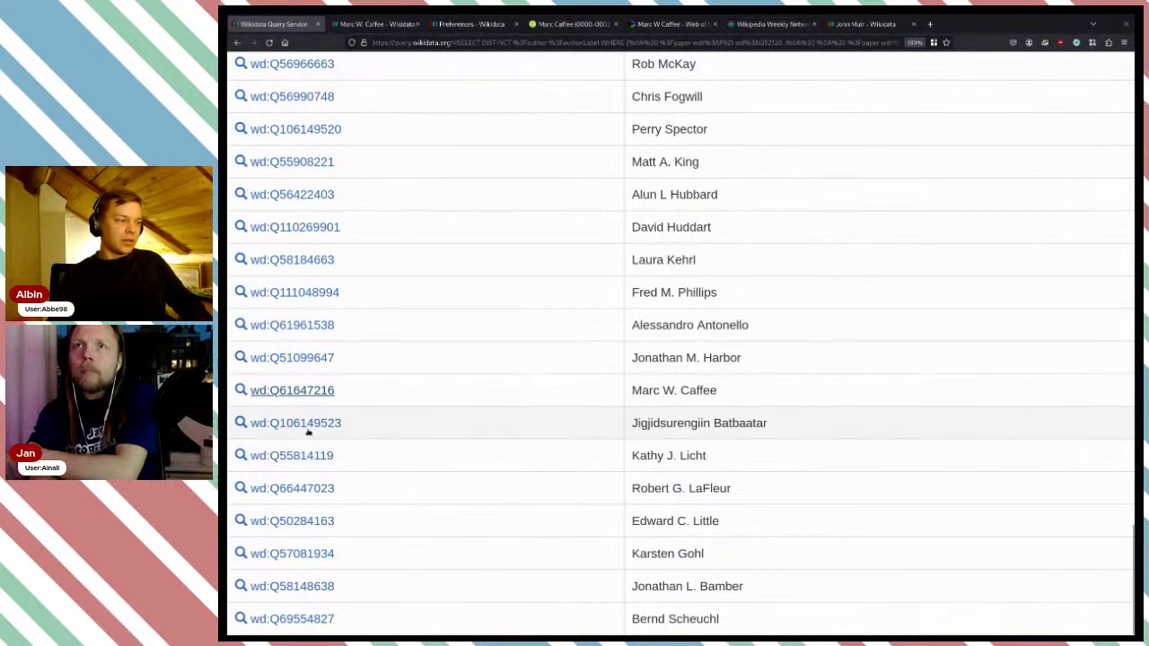
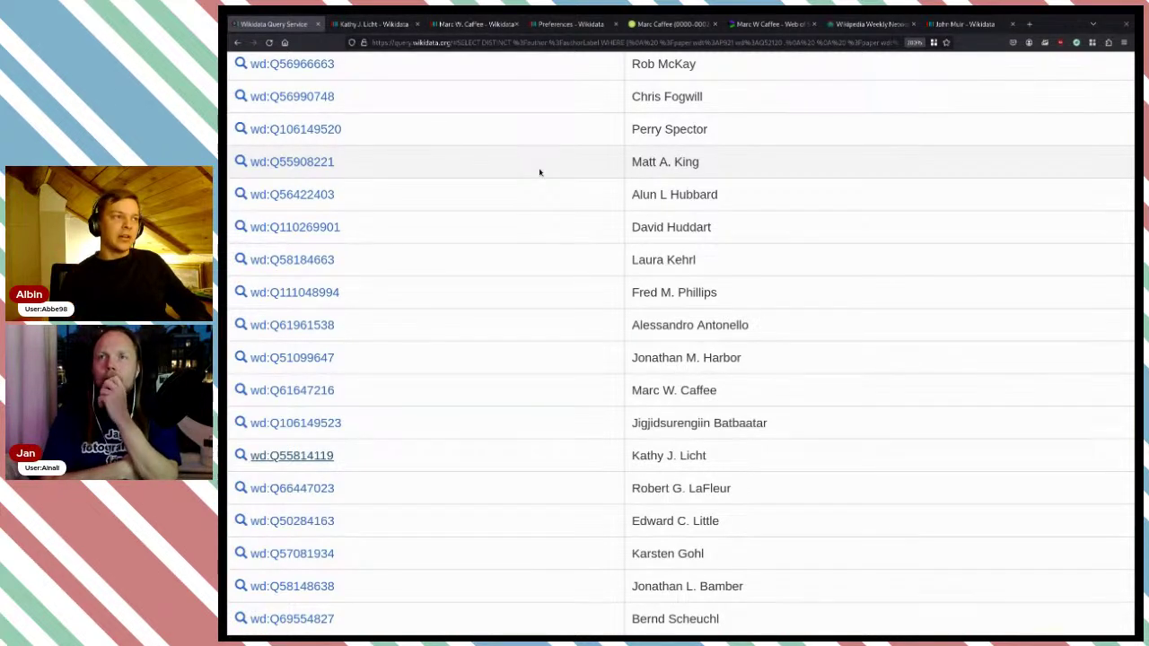
left_click(371, 25)
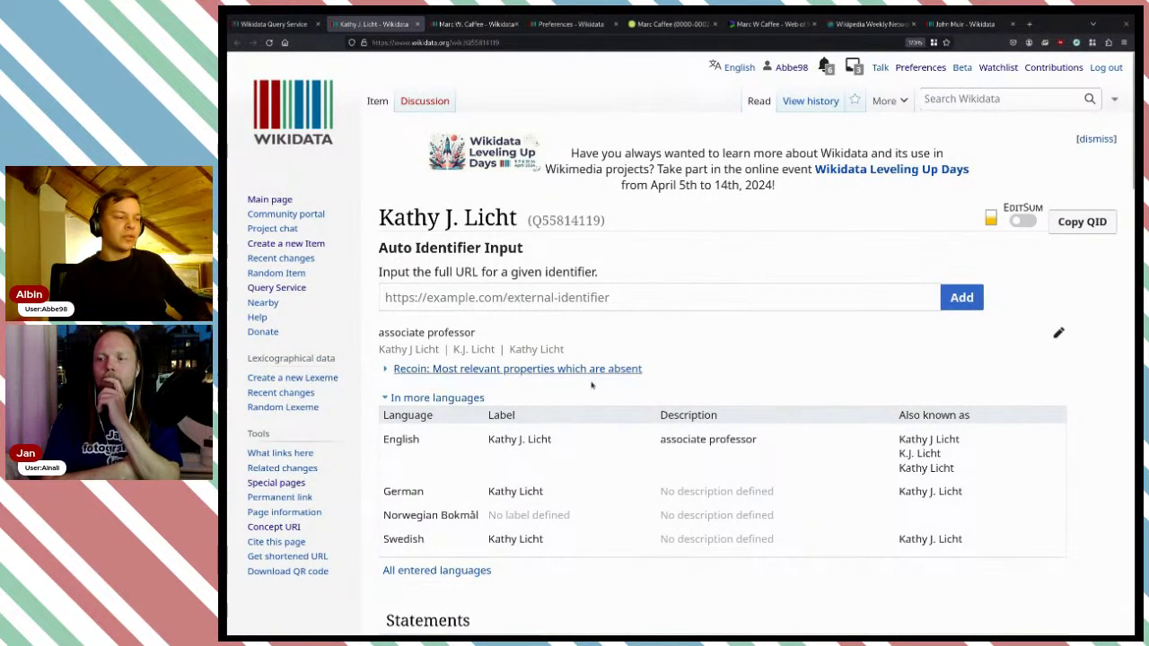
- Check the item's statements and identifiers for field of work clues and open the linked ORCID record in a new tab
scroll(564, 426, "down", 5)
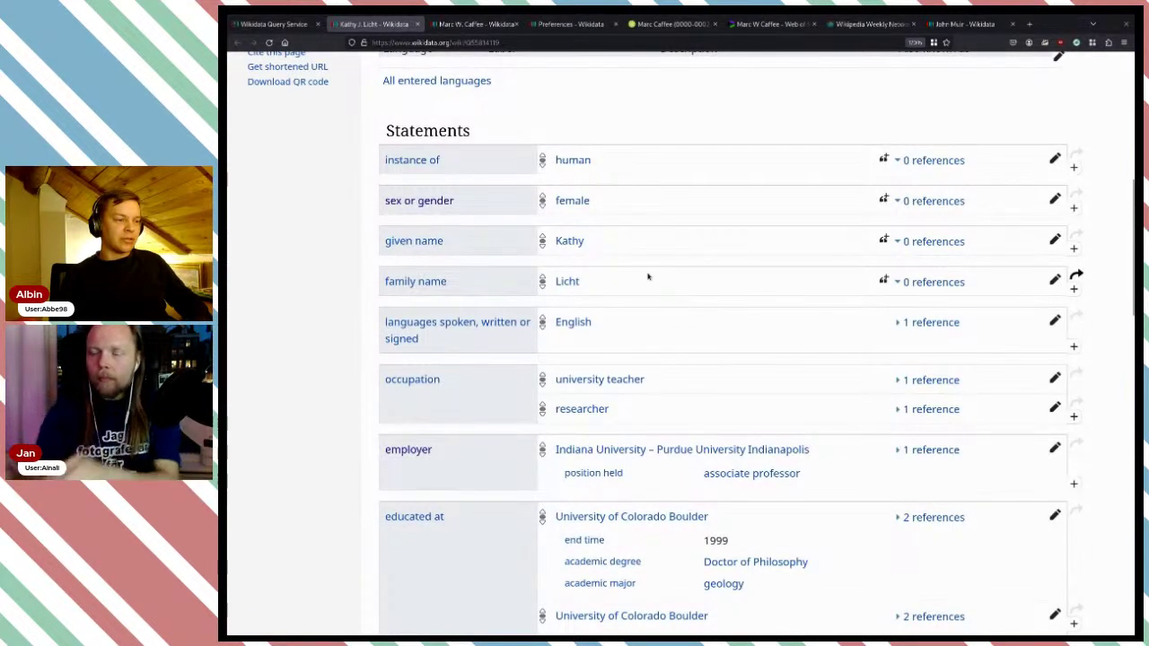
scroll(646, 274, "down", 1)
scroll(647, 271, "down", 5)
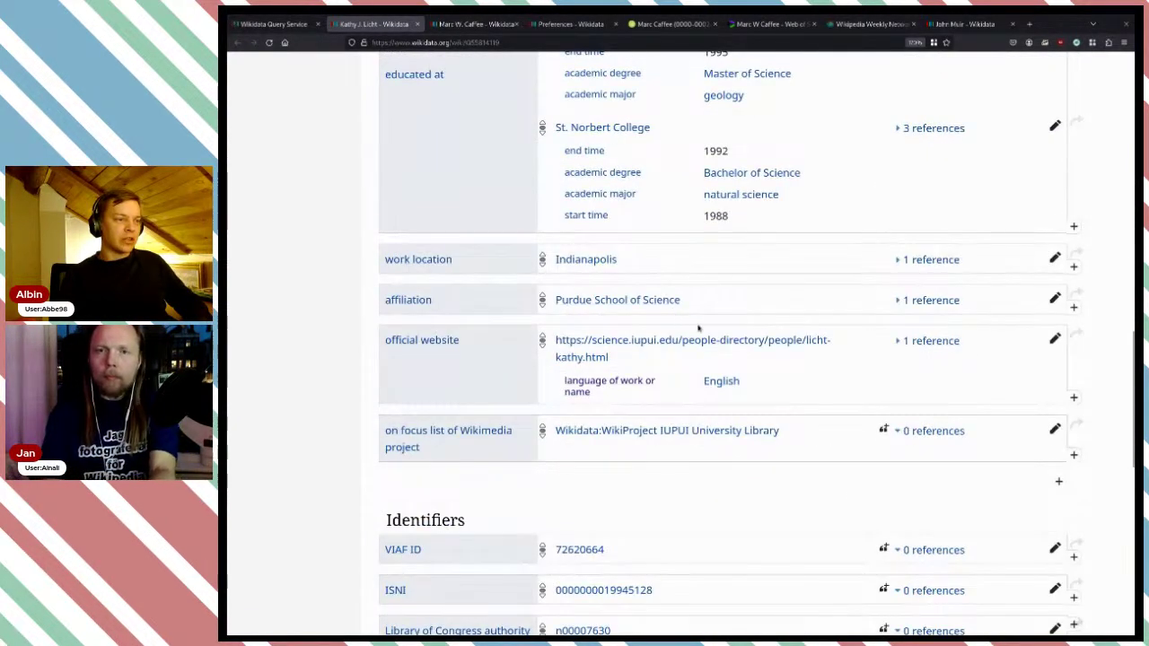
scroll(777, 299, "up", 6)
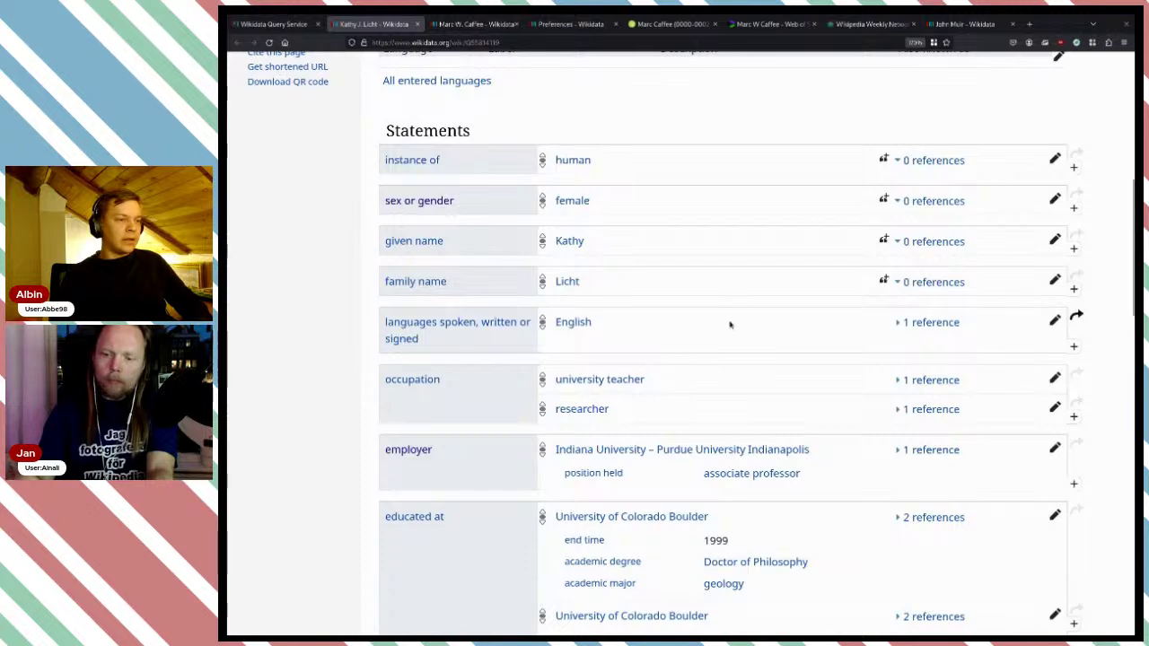
scroll(729, 310, "down", 9)
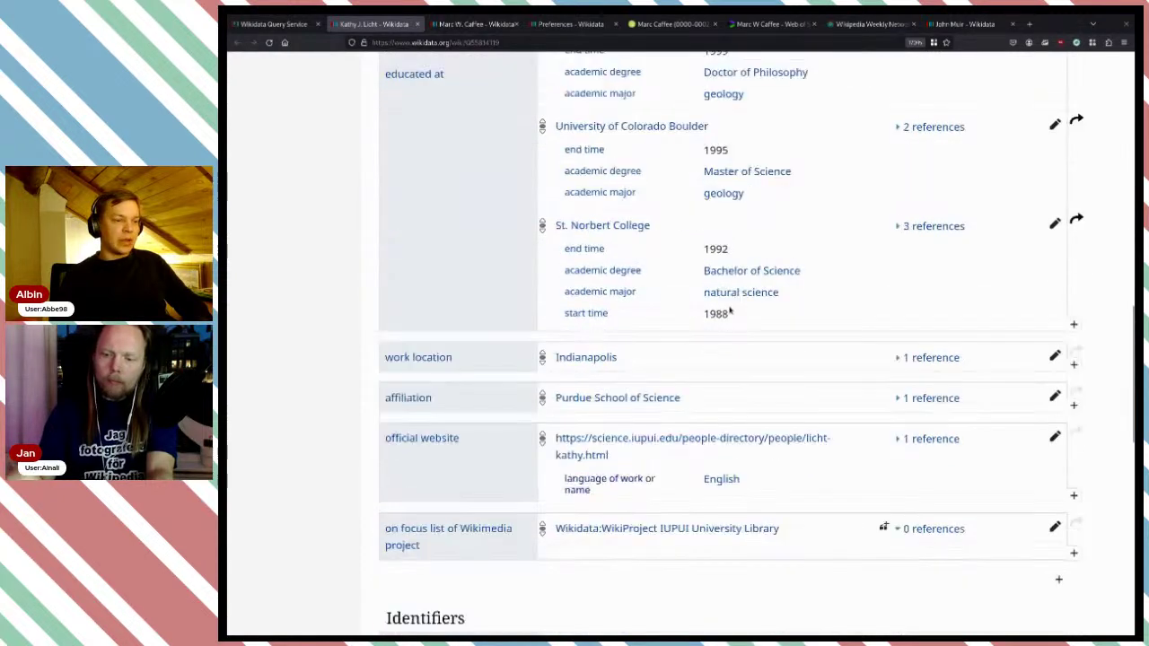
scroll(714, 334, "down", 3)
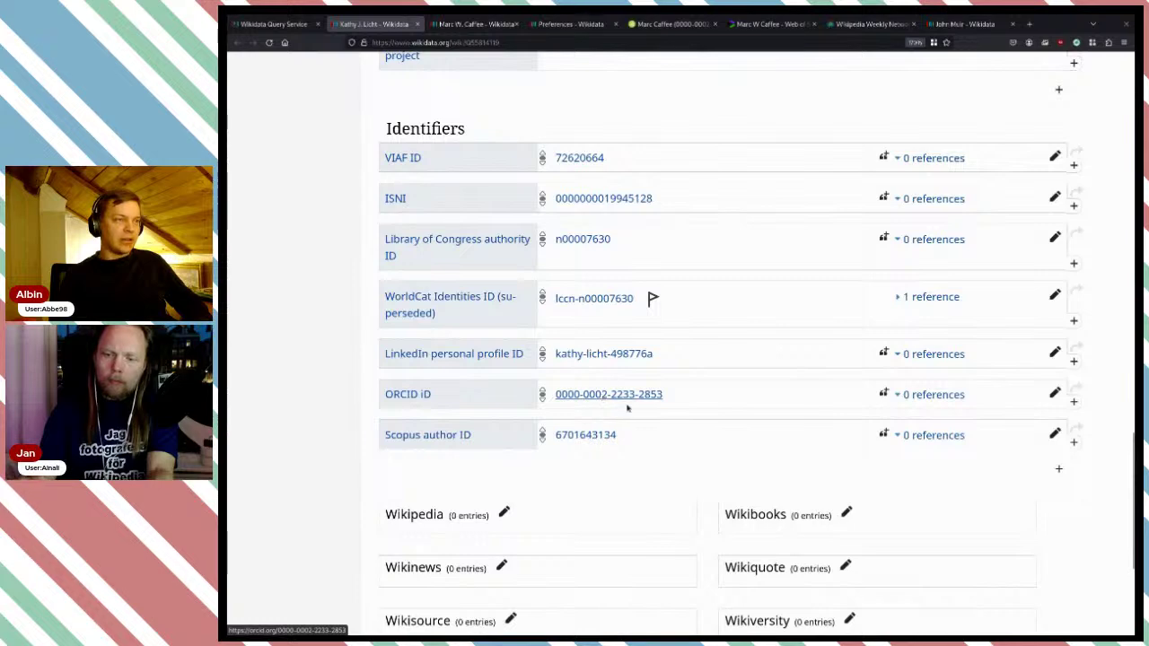
middle_click(604, 396)
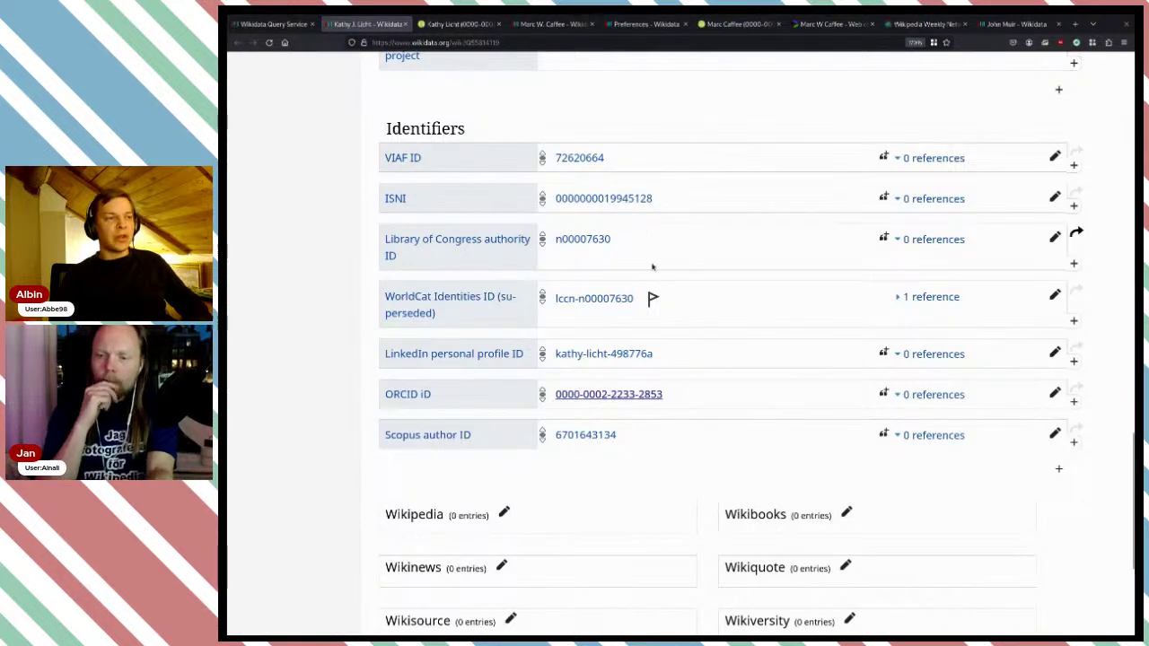
scroll(684, 269, "up", 6)
scroll(682, 284, "up", 3)
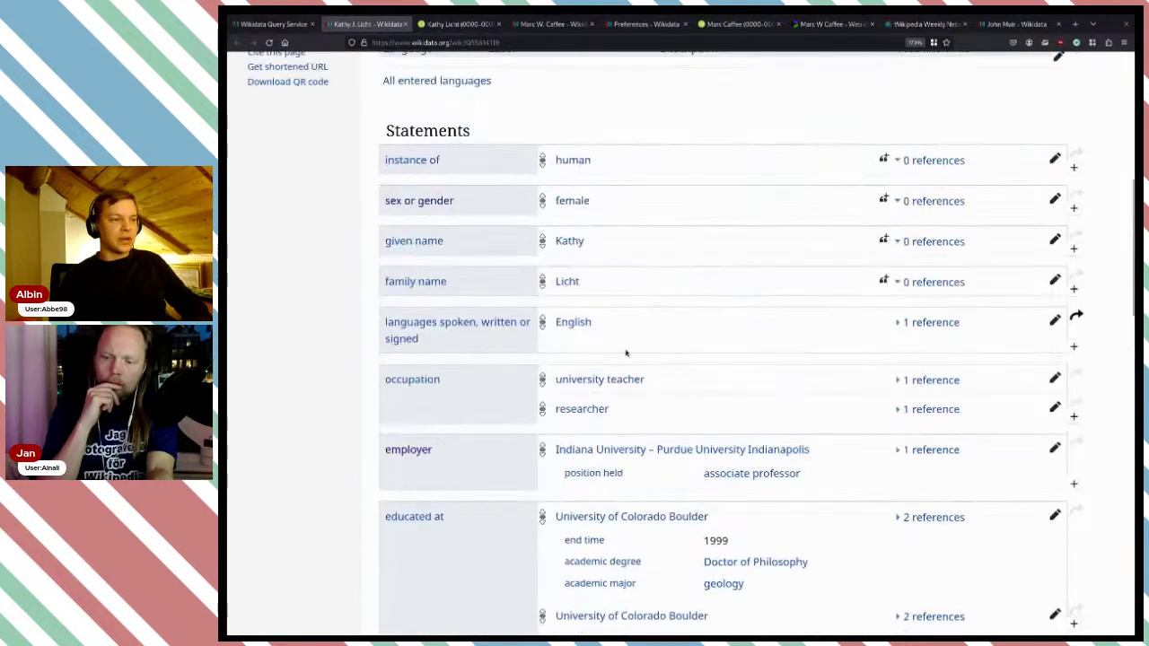
left_click(452, 24)
- Show the ORCID record summary and examine the listed works for the author's research fields
scroll(759, 305, "down", 3)
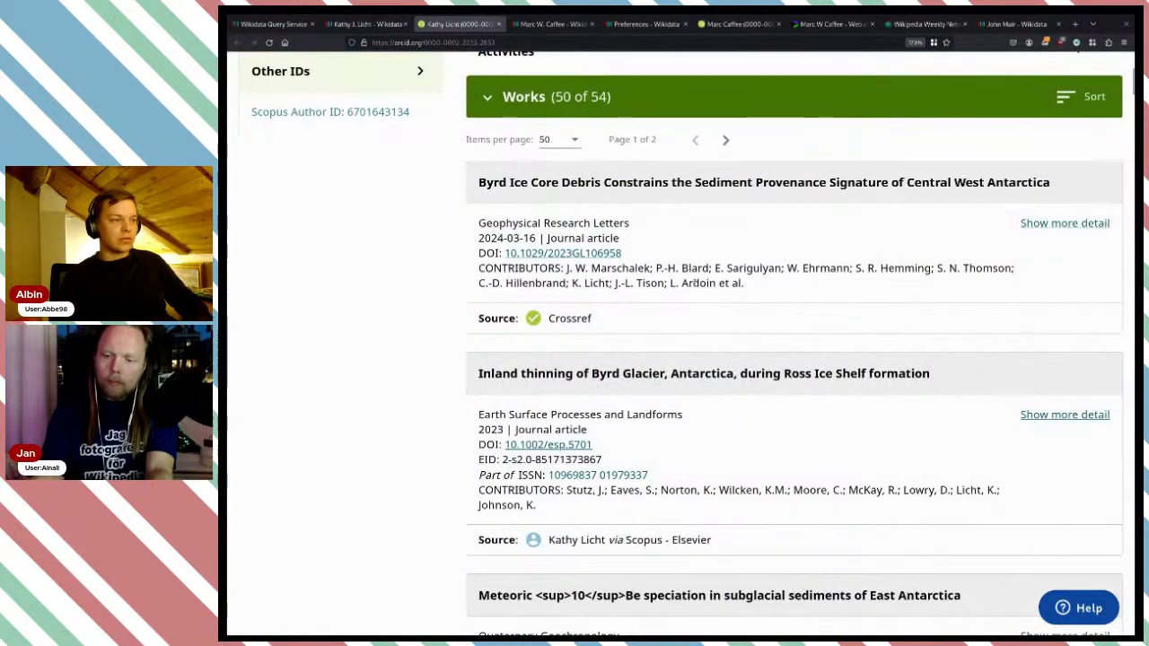
scroll(620, 271, "up", 2)
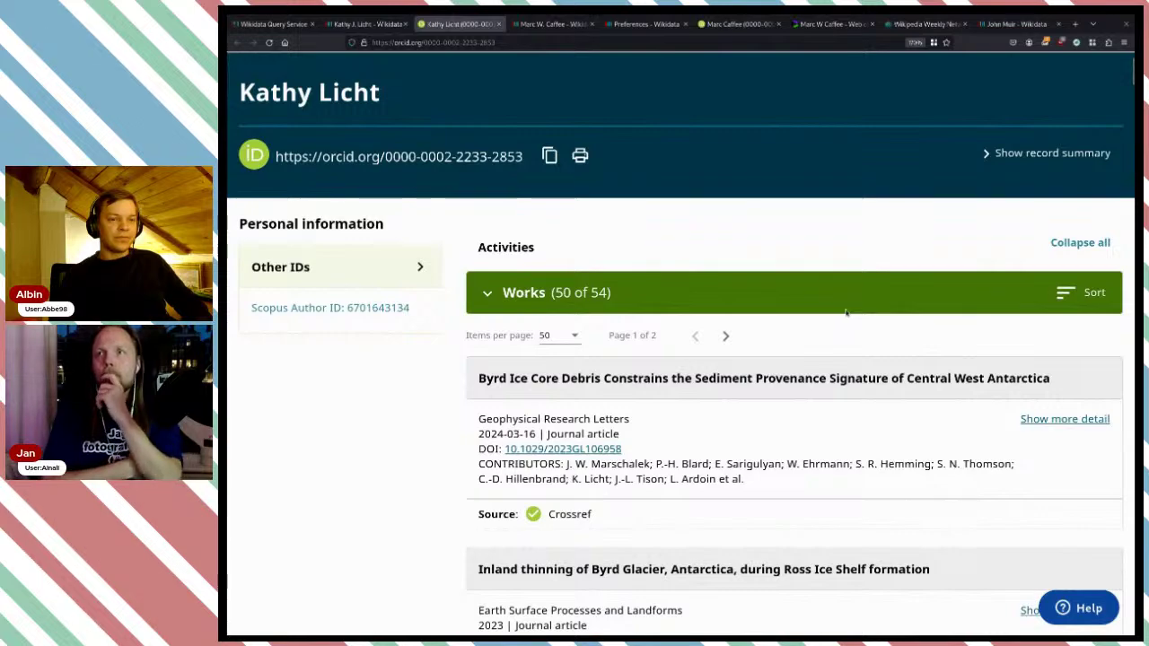
scroll(840, 334, "up", 2)
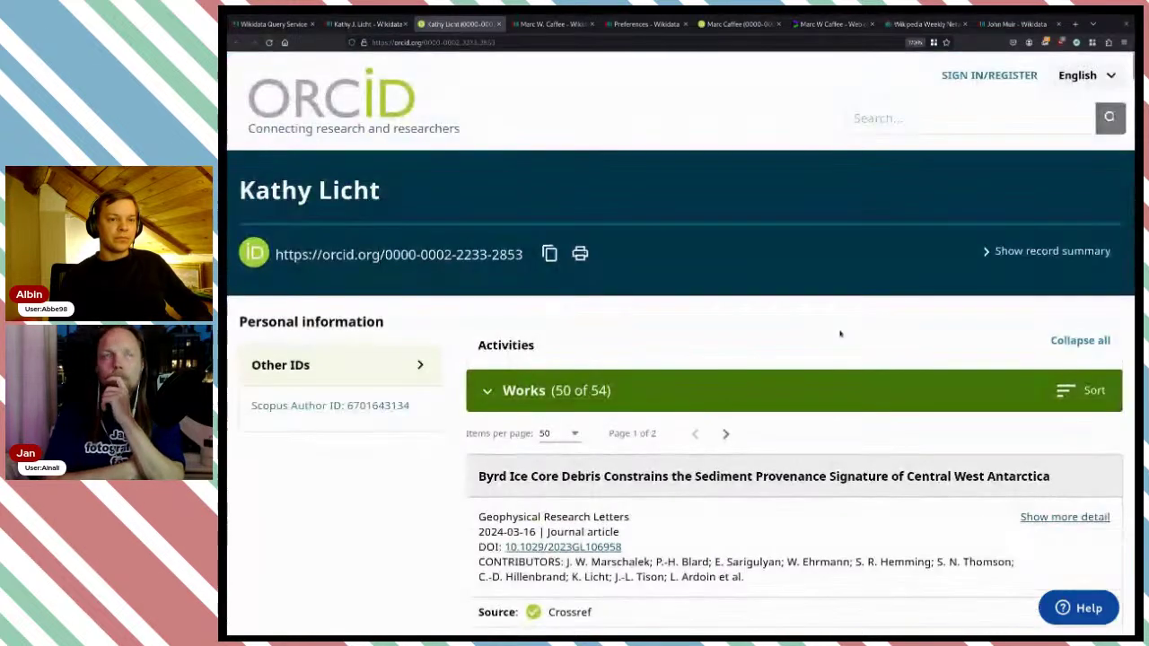
left_click(1024, 253)
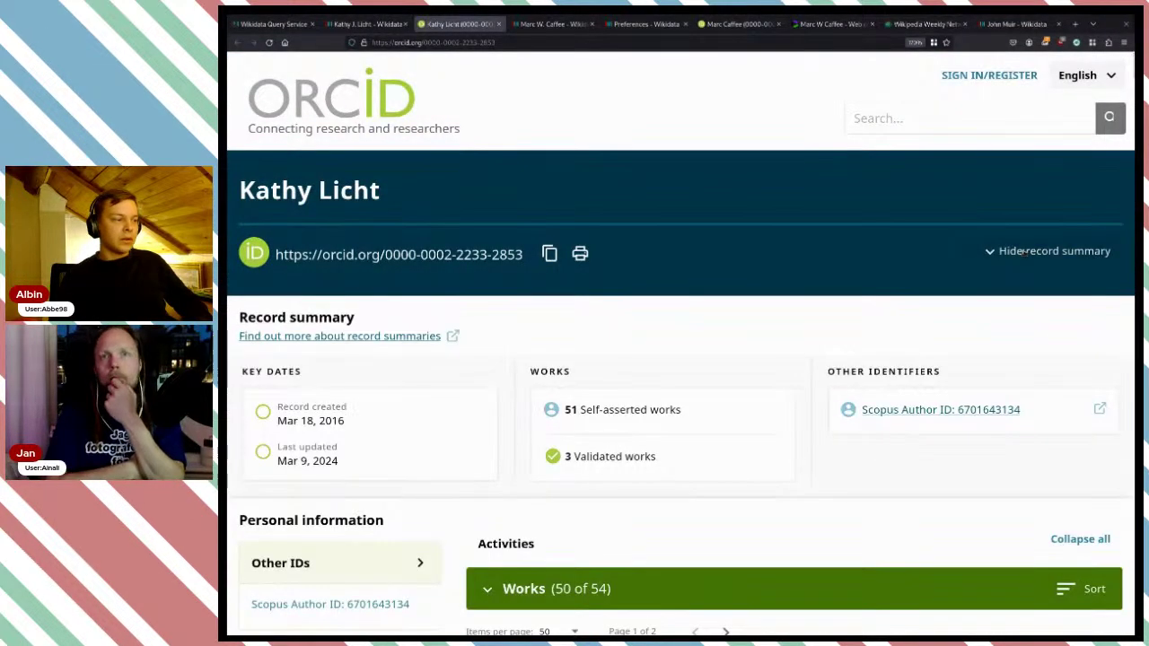
scroll(1005, 260, "down", 7)
scroll(975, 270, "up", 2)
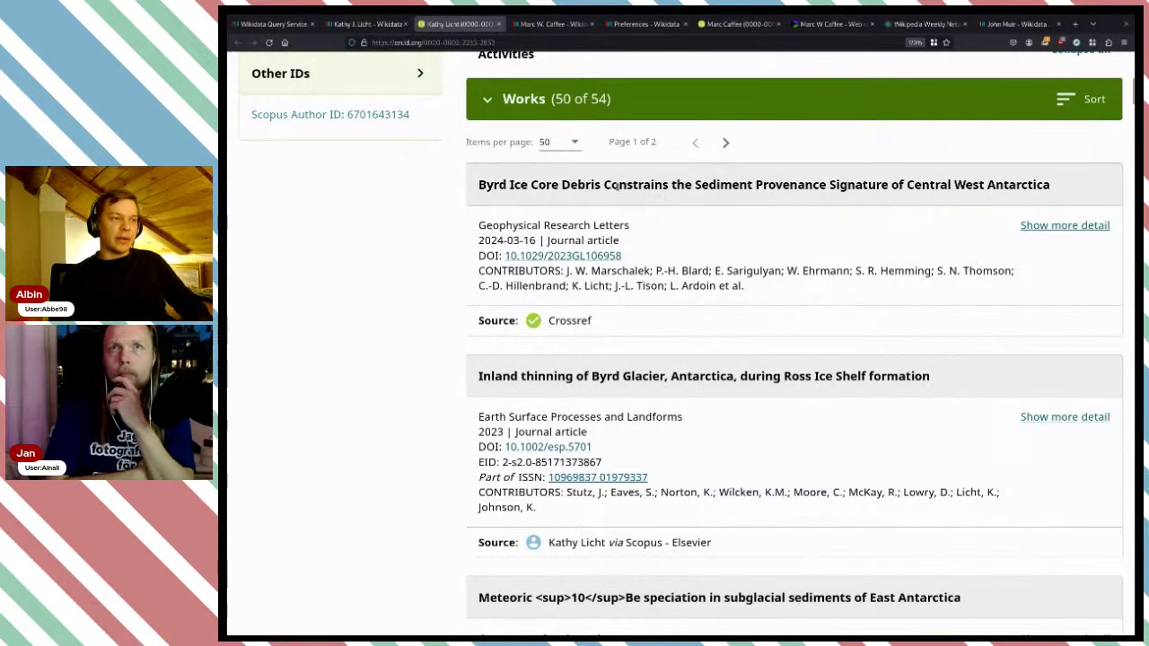
scroll(770, 186, "down", 2)
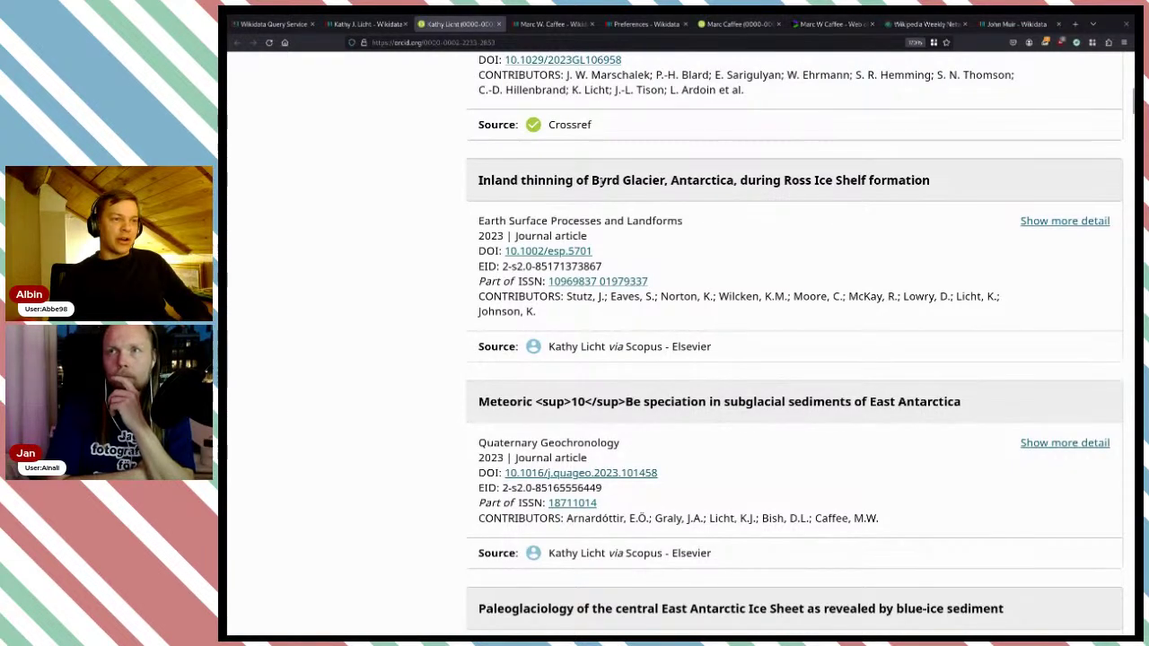
- Read through the titles and journals of the author's 2022–2023 works in the ORCID record for recurring research topics
scroll(758, 176, "down", 1)
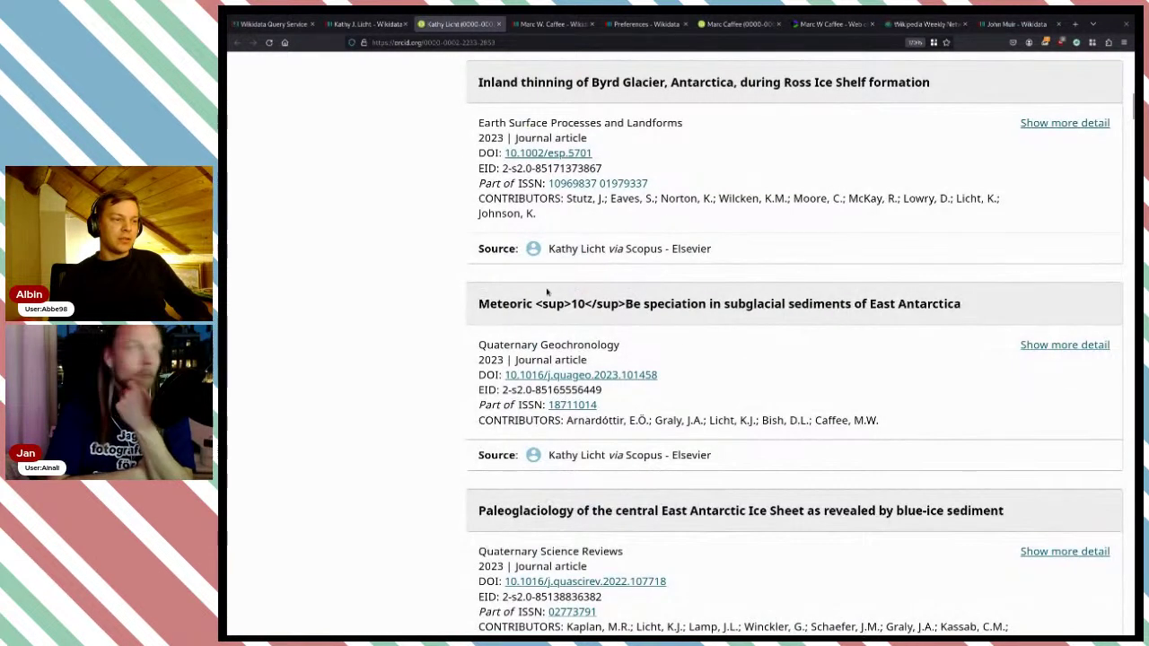
scroll(543, 269, "down", 1)
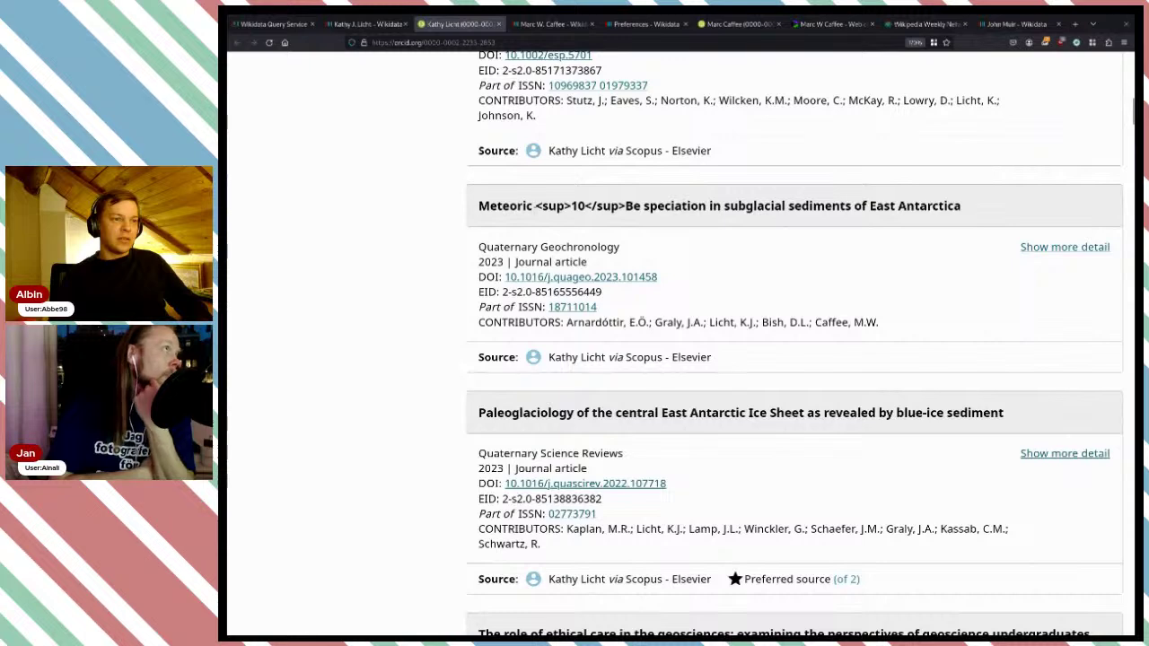
scroll(760, 210, "down", 3)
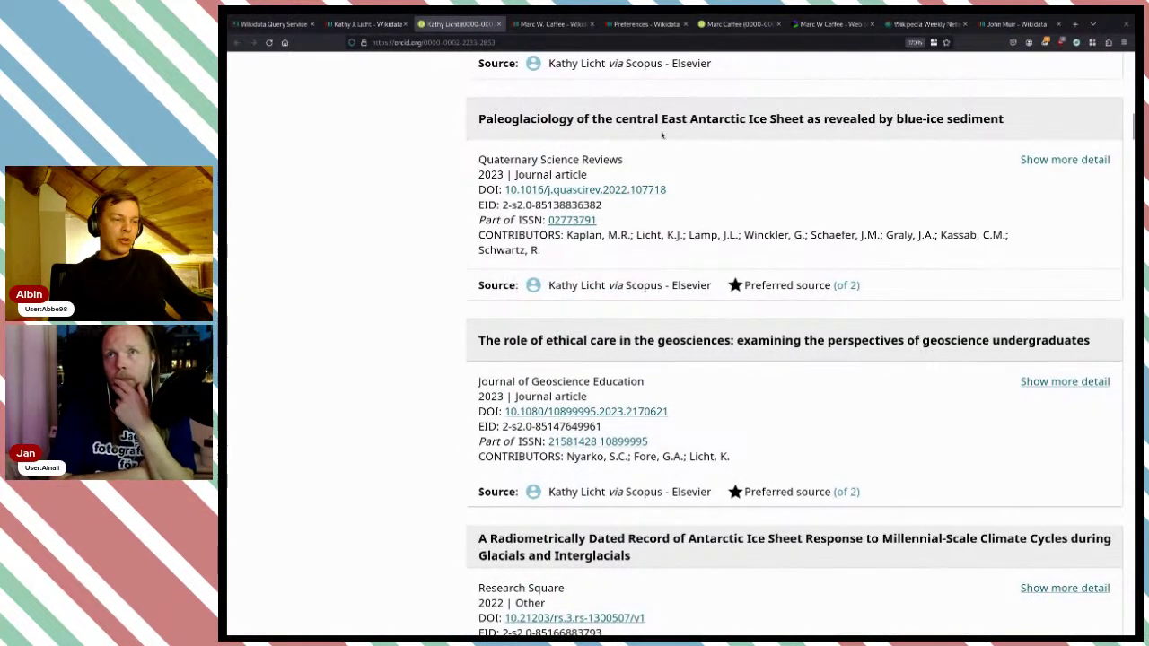
scroll(767, 180, "down", 2)
scroll(641, 365, "down", 2)
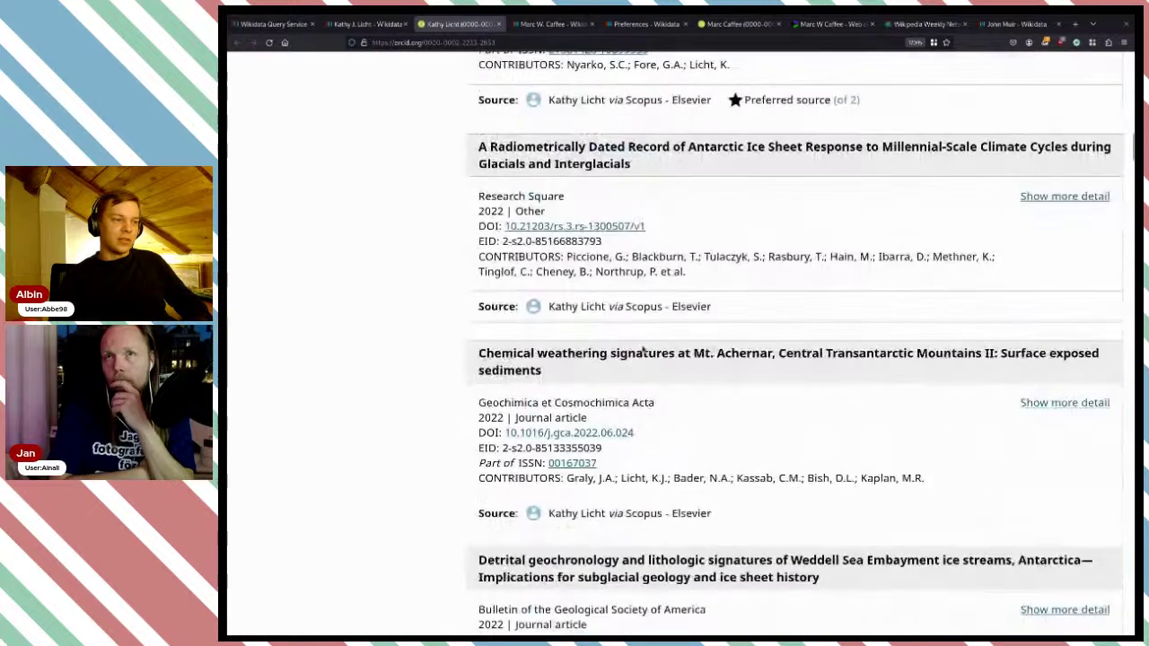
scroll(622, 380, "down", 2)
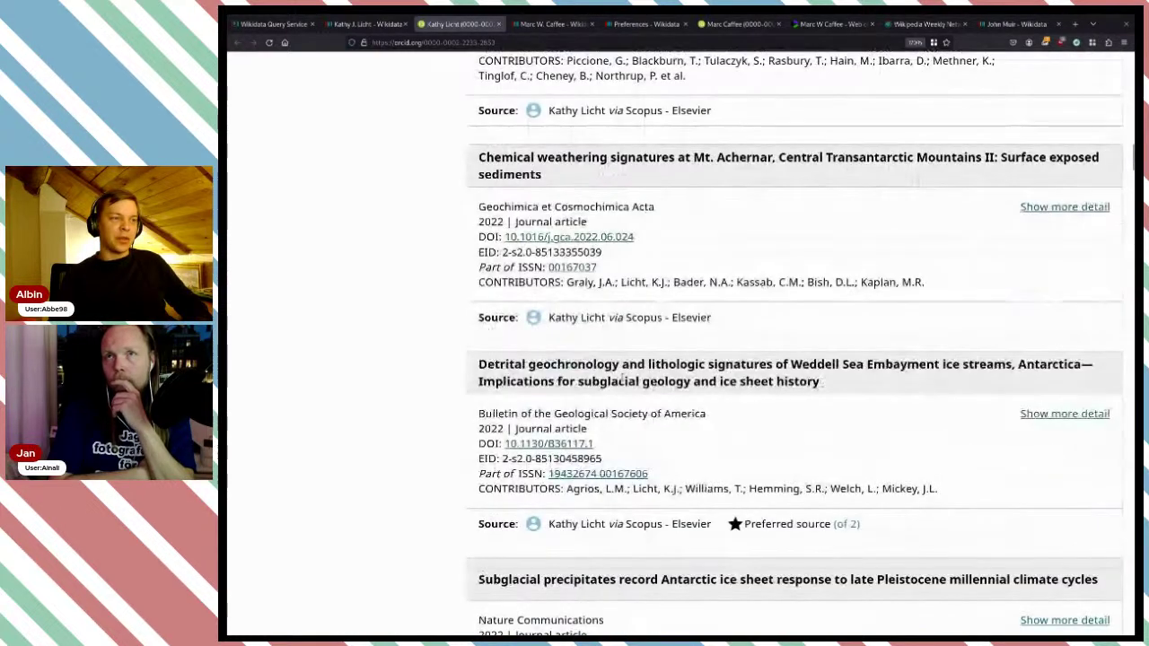
scroll(623, 381, "down", 1)
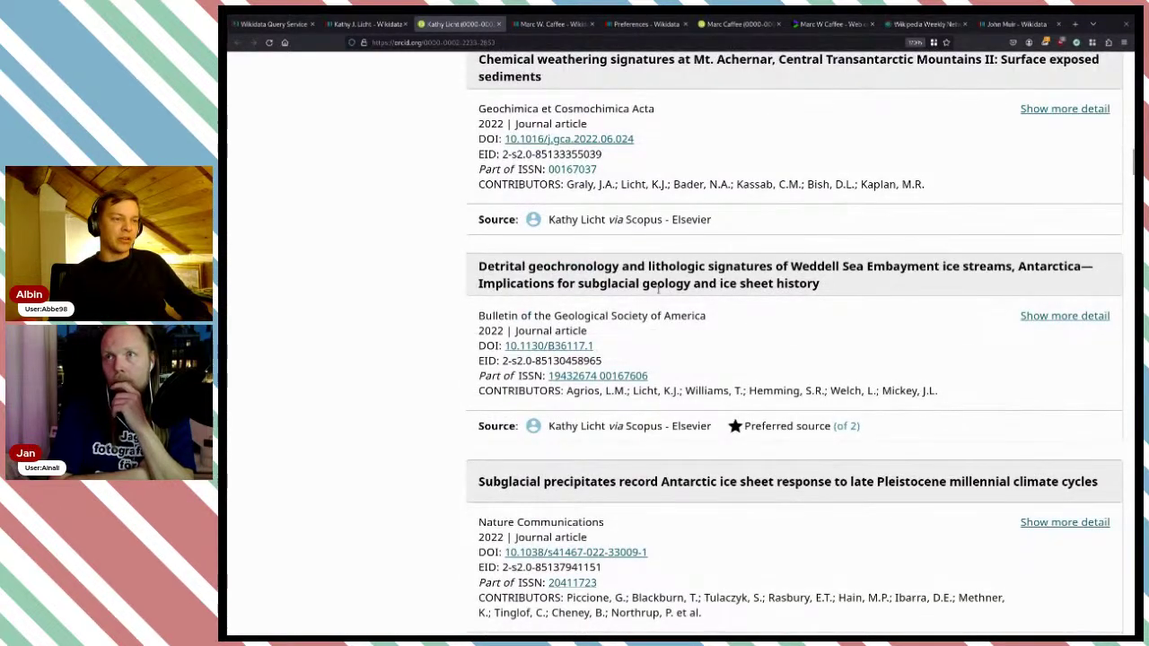
- Add a field of work statement with the value glaciology to the author item and publish it
left_click(359, 25)
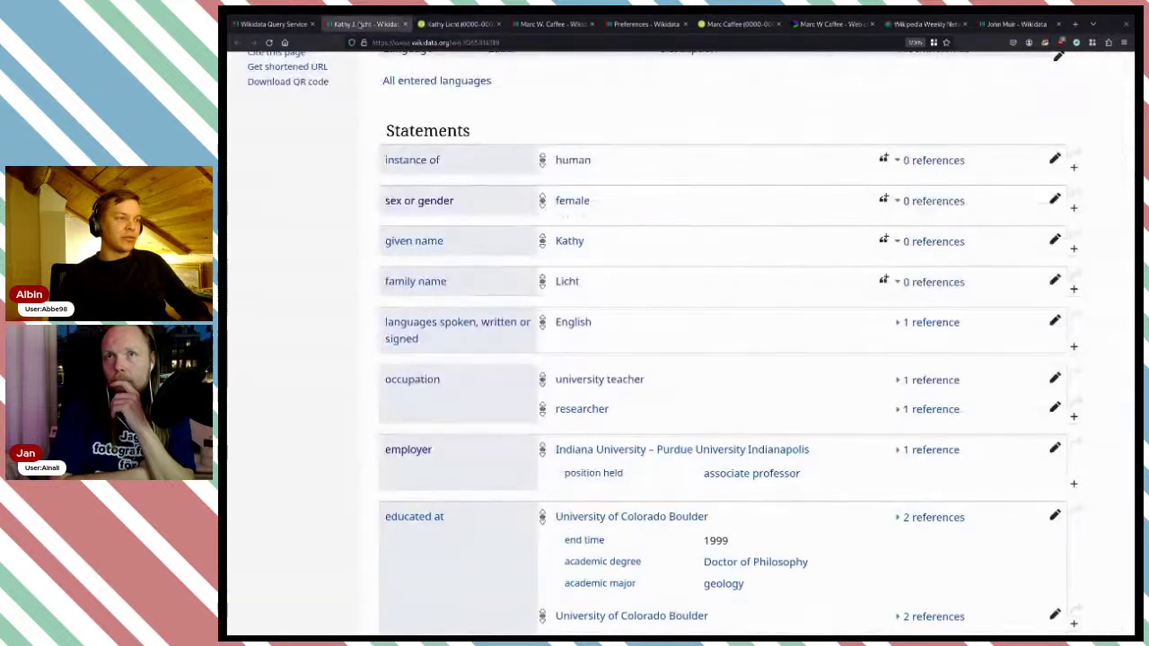
scroll(864, 437, "down", 6)
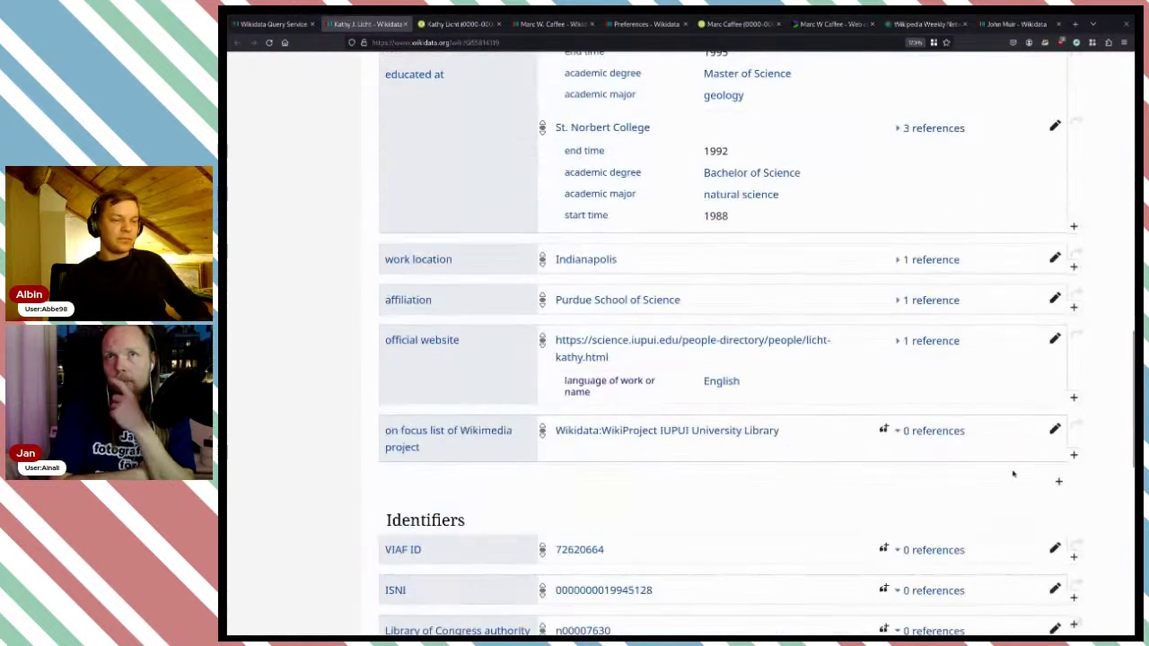
left_click(1058, 481)
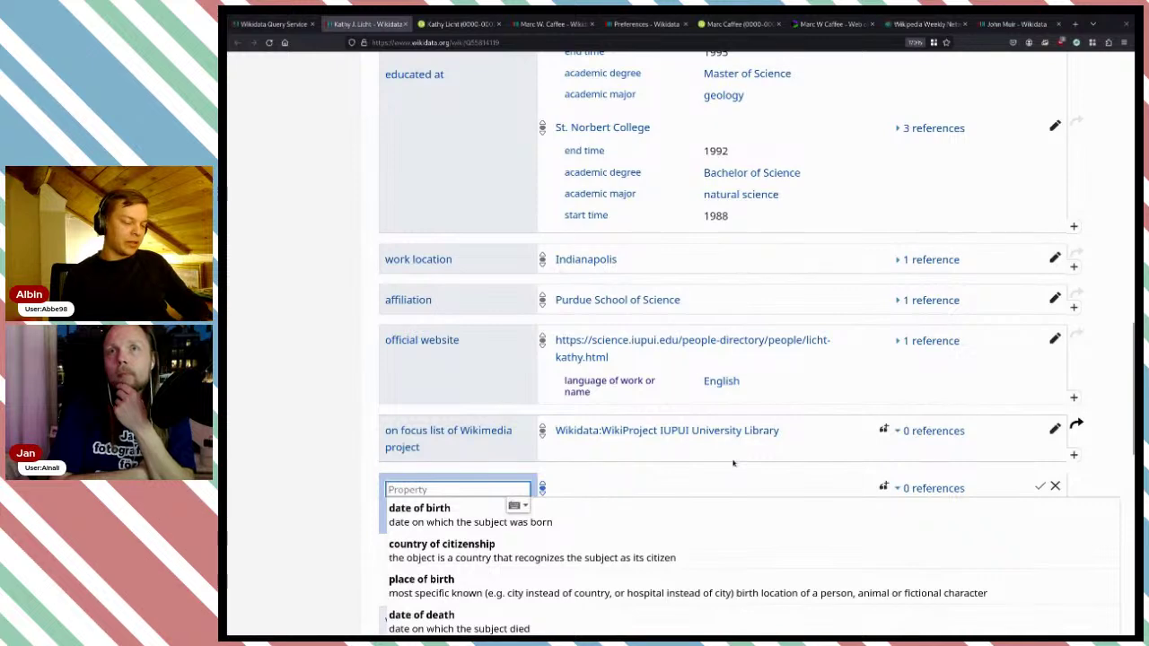
type("field")
left_click(653, 514)
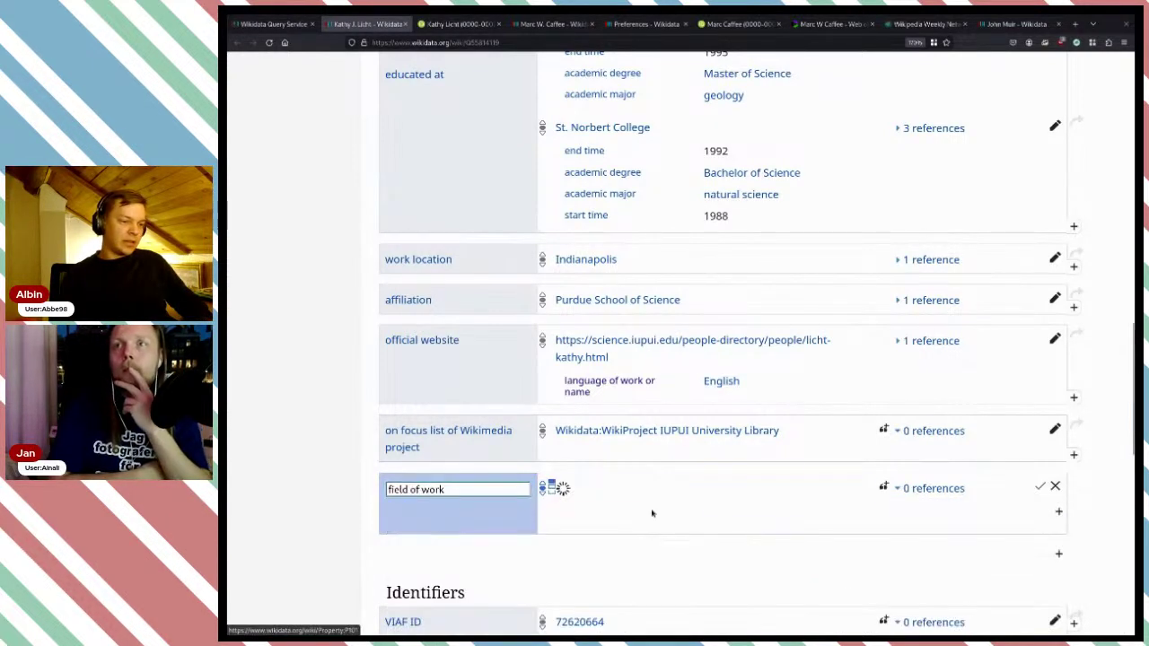
type("glacio")
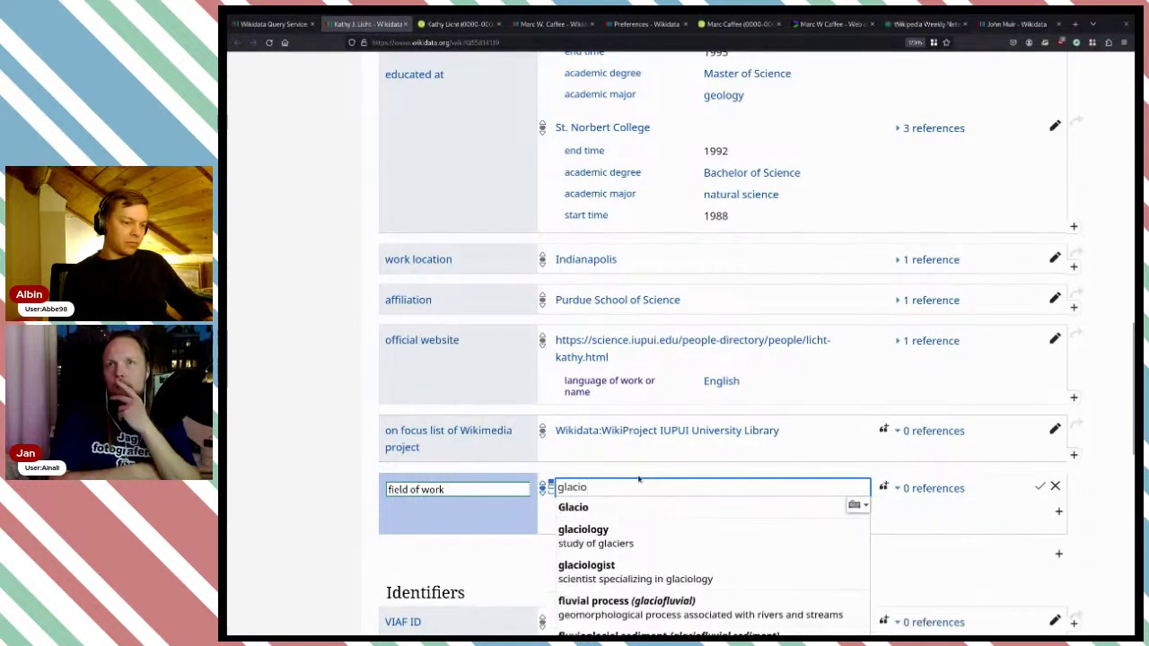
left_click(624, 537)
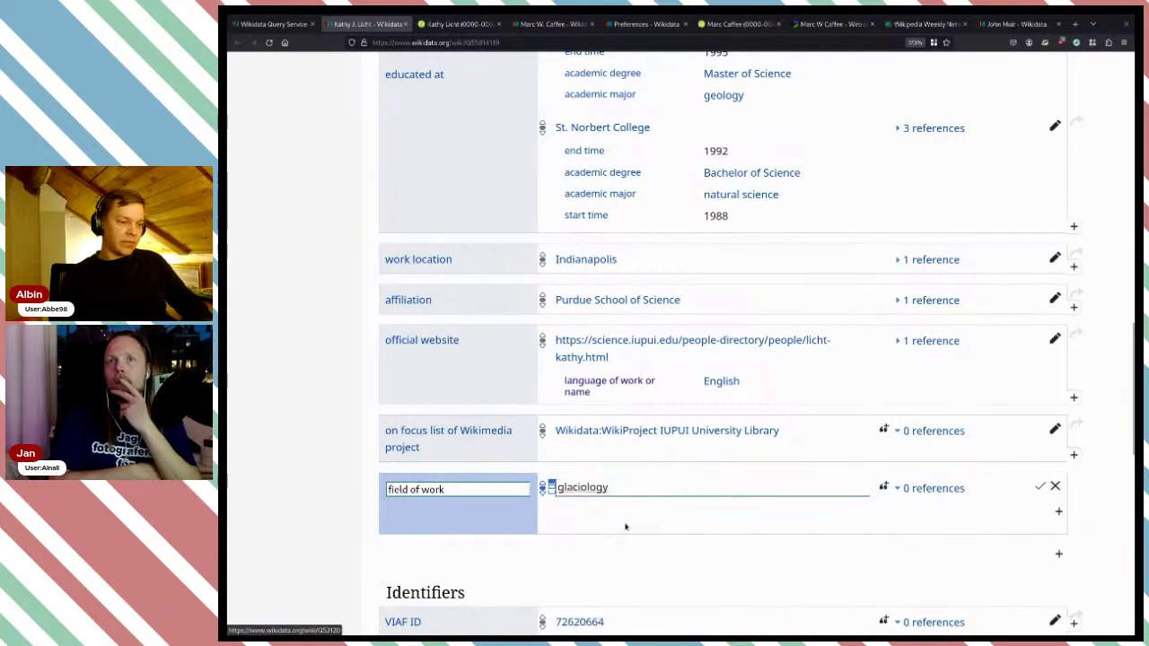
left_click(1041, 487)
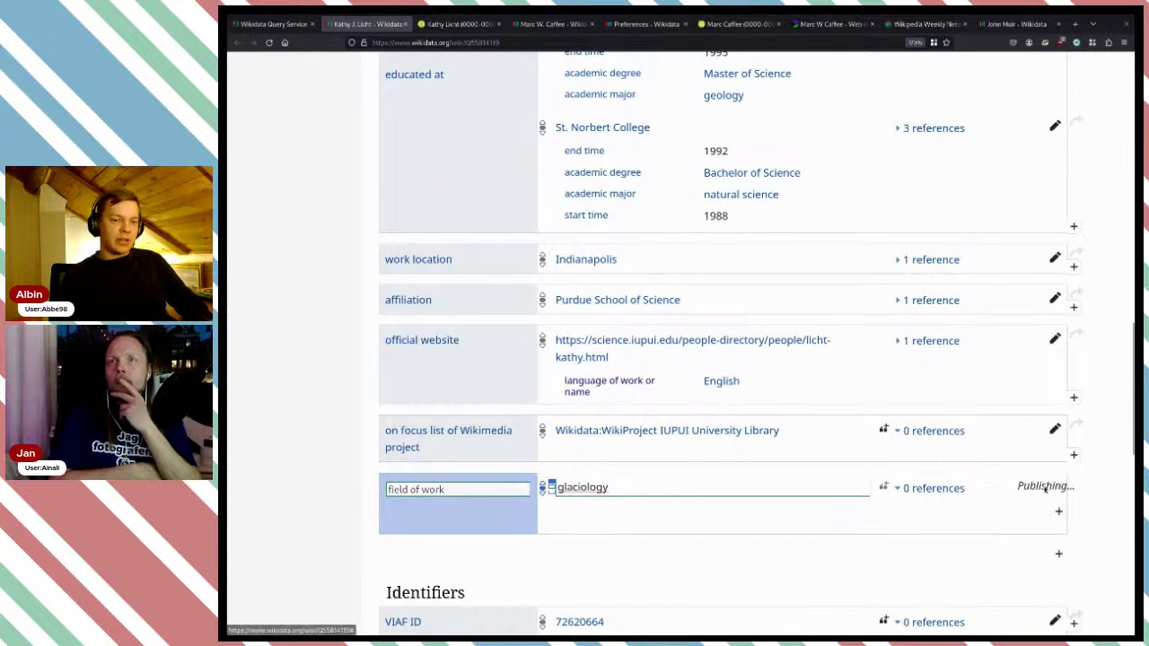
- Recheck the ORCID record's summary and first works for support of glaciology, and return to the author item
left_click(458, 23)
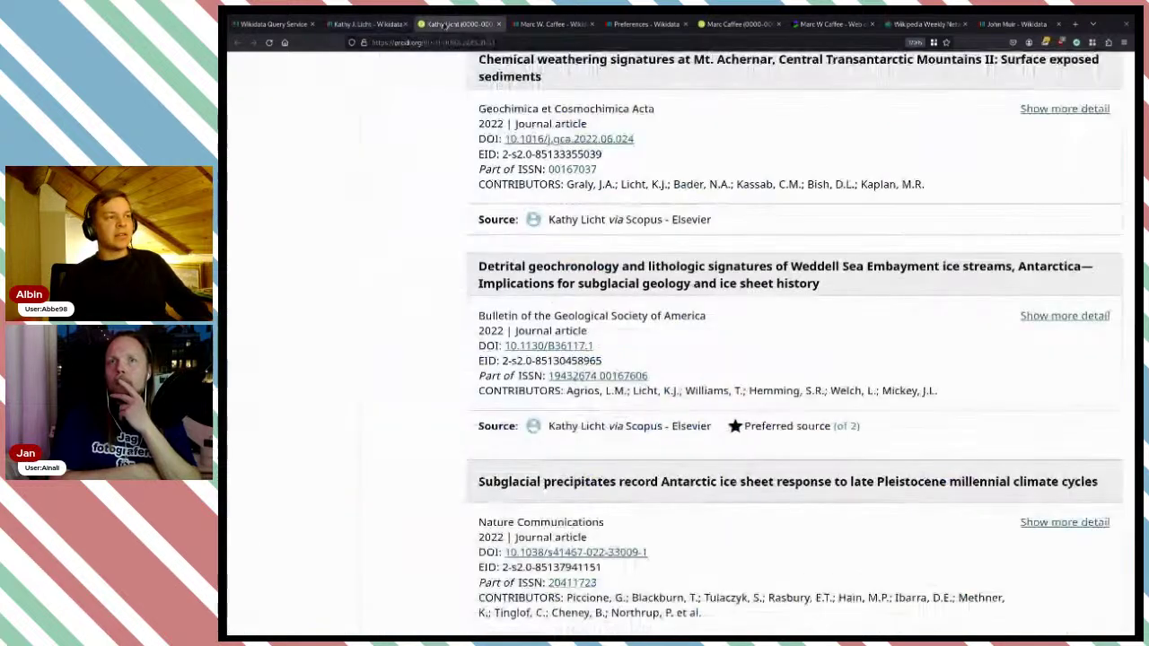
scroll(644, 261, "up", 10)
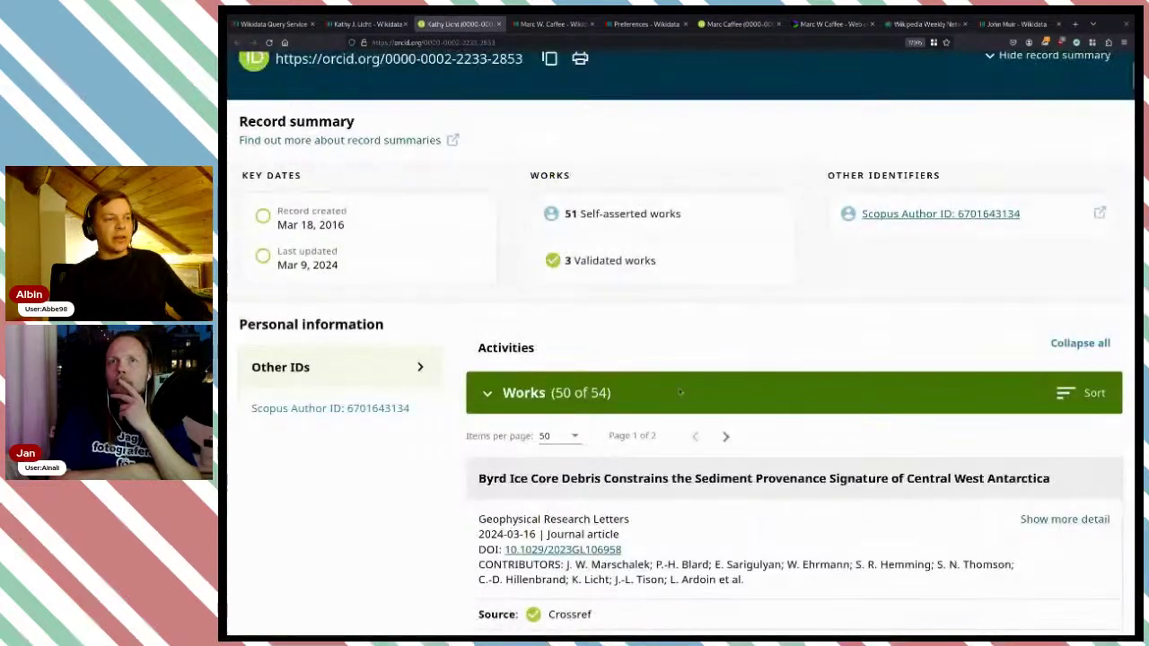
scroll(459, 270, "up", 3)
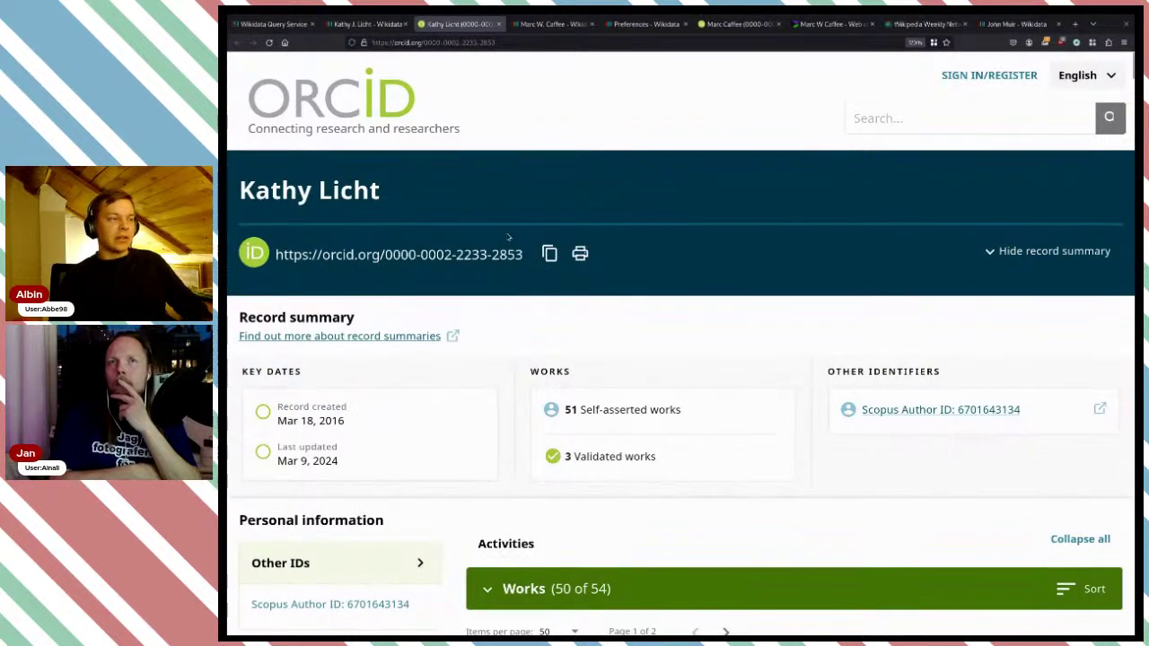
scroll(440, 212, "down", 3)
scroll(638, 387, "down", 3)
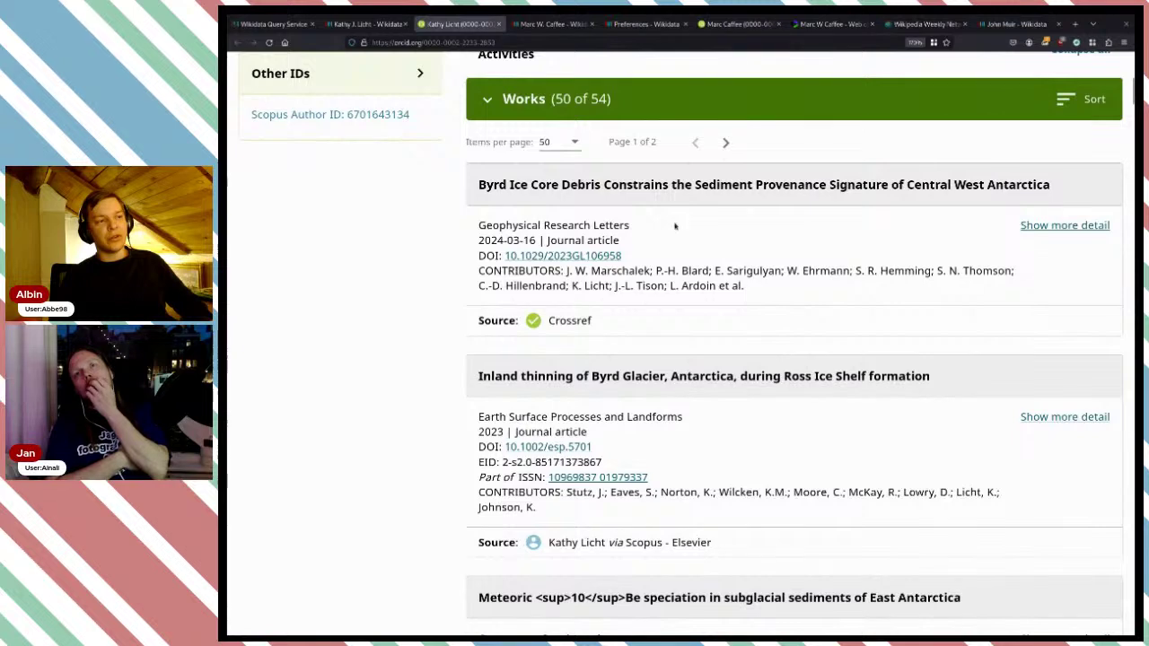
scroll(713, 327, "down", 2)
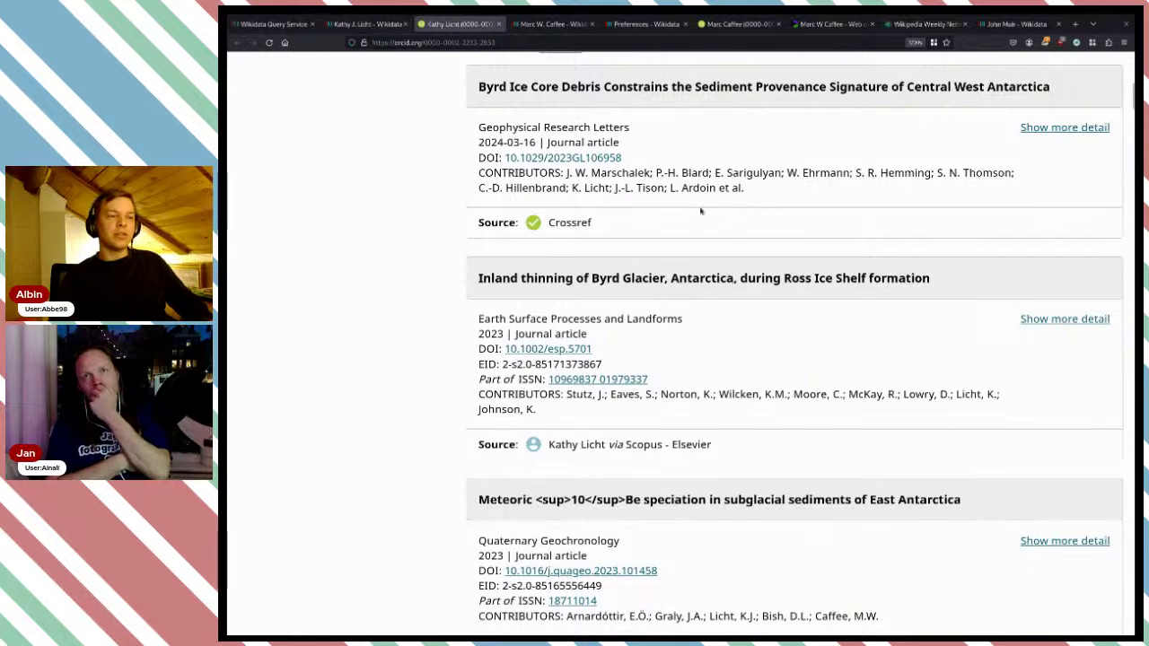
scroll(579, 289, "up", 4)
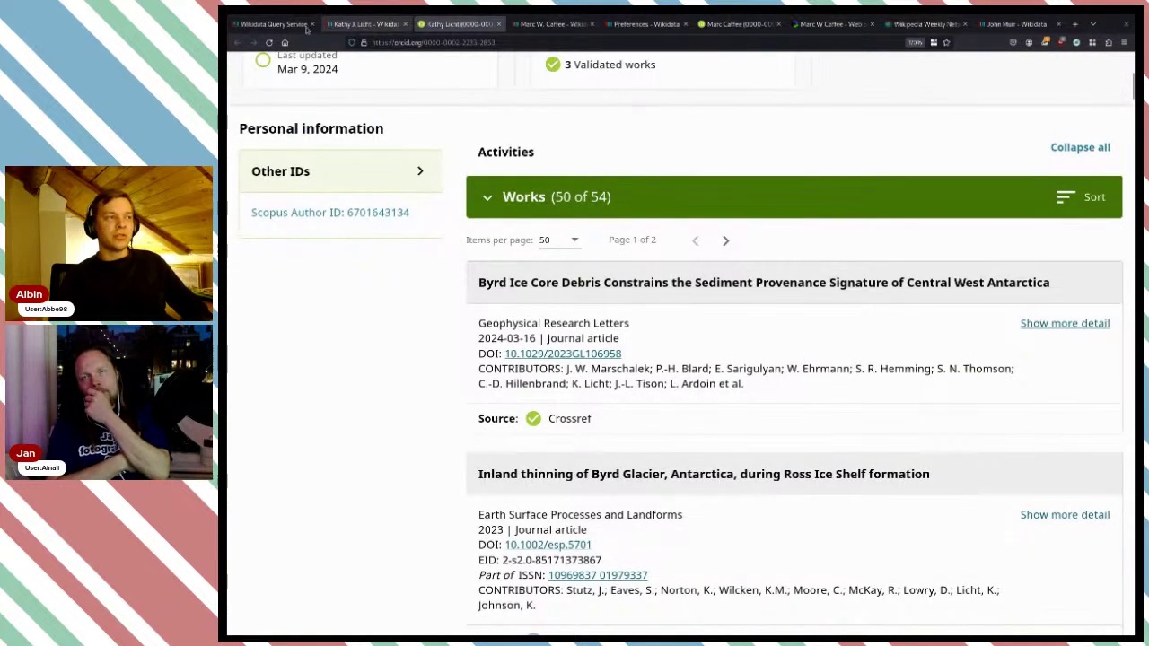
left_click(269, 25)
left_click(364, 24)
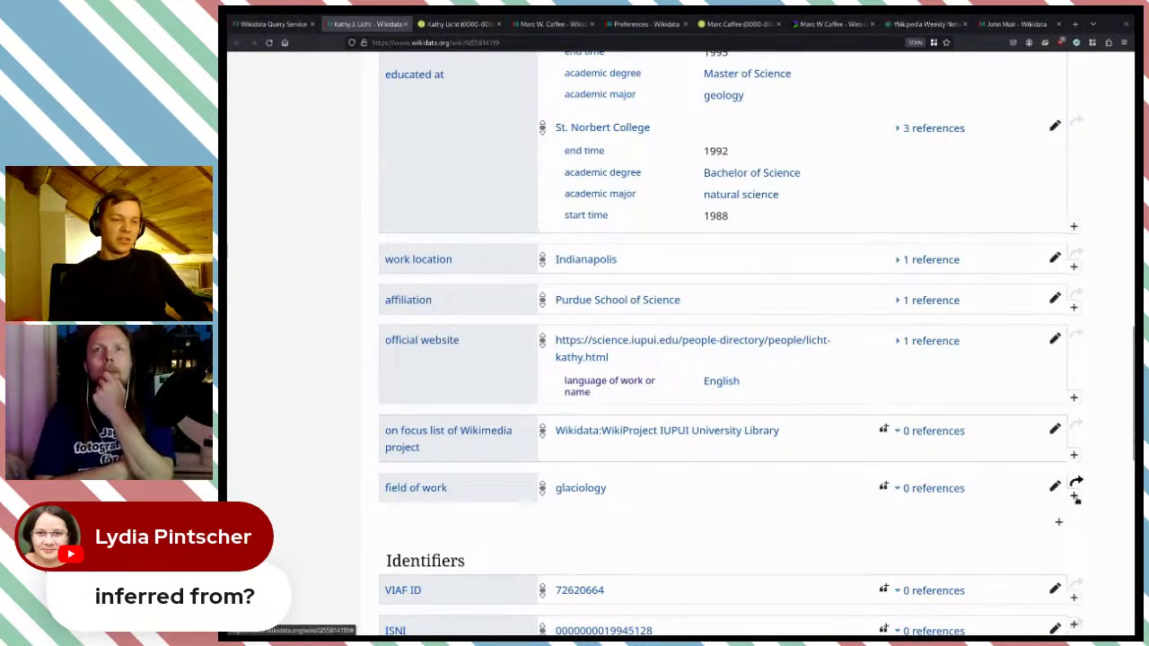
left_click(1074, 496)
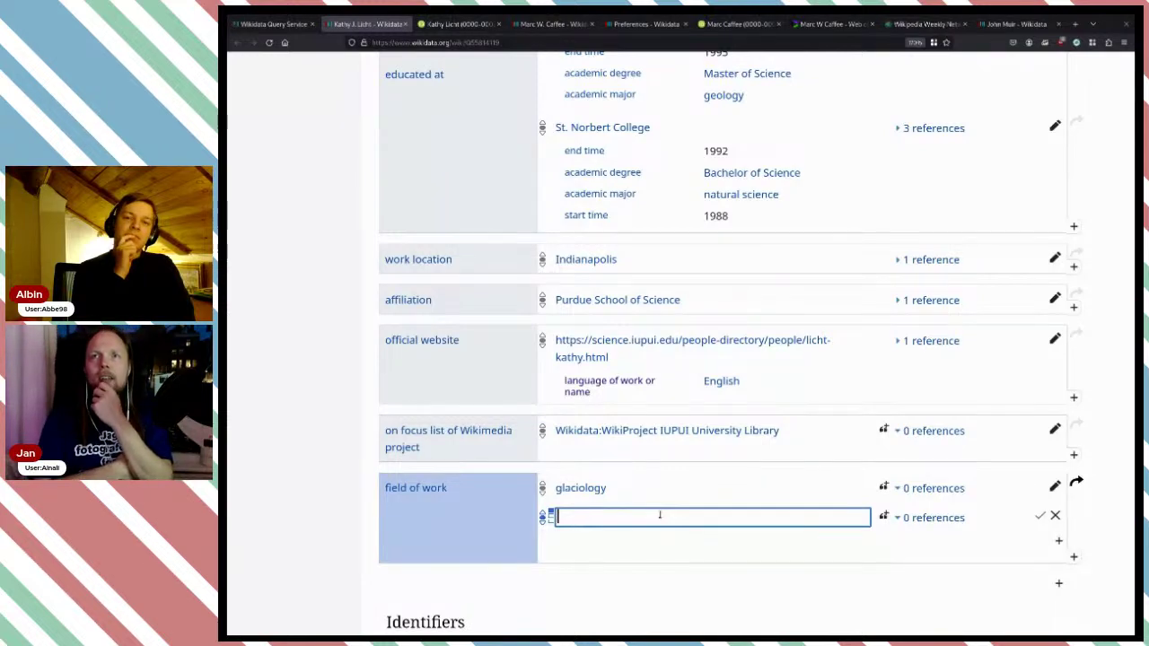
type("i")
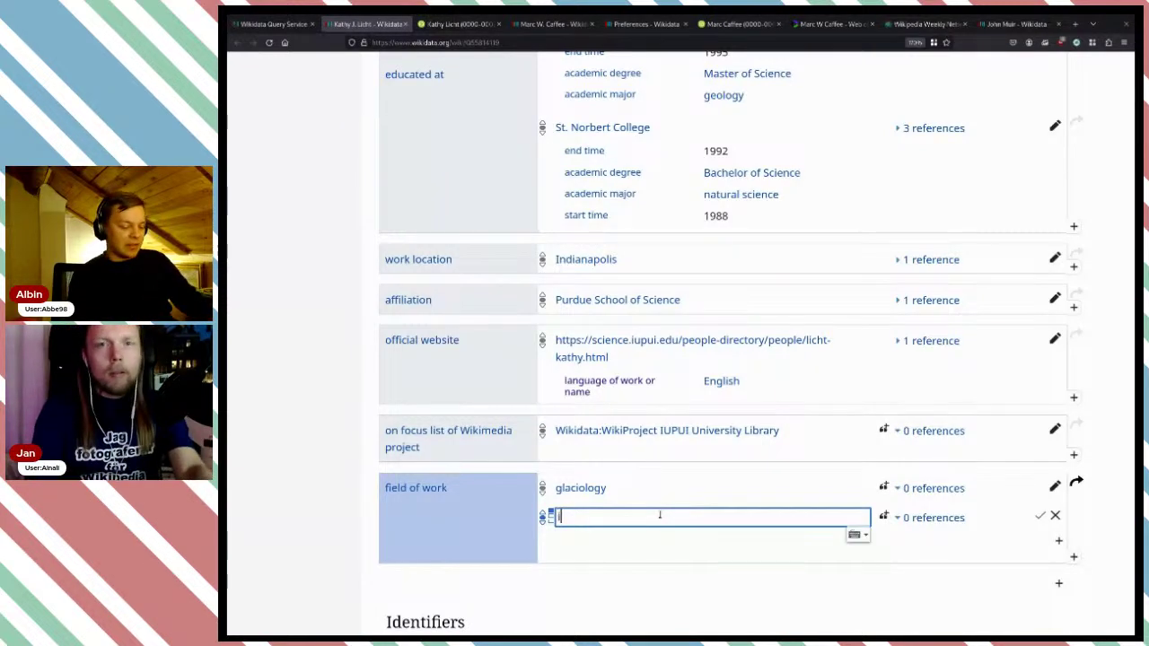
type("nfered")
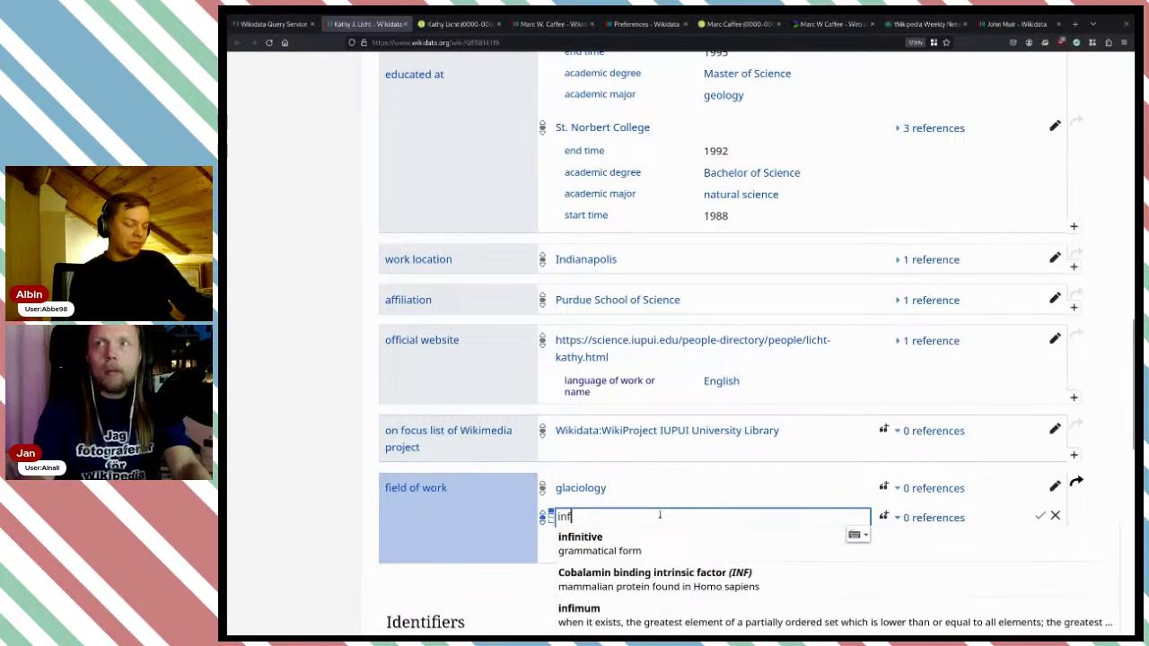
type("i")
type("ra")
key("BackSpace")
key("BackSpace")
key("BackSpace")
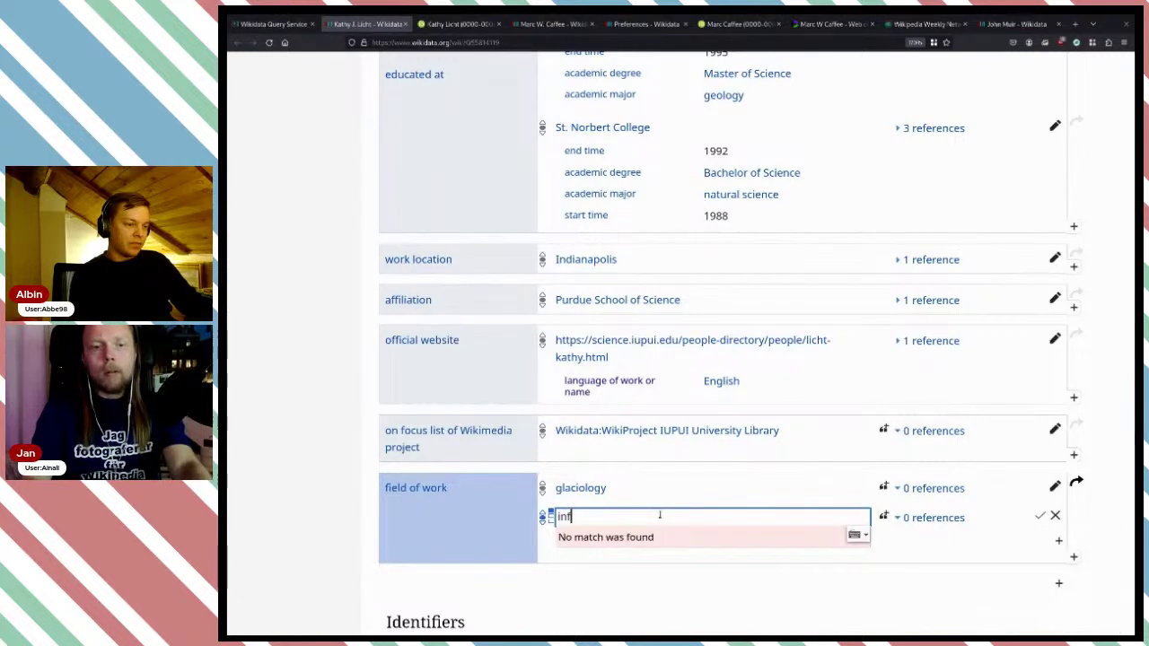
type("ere")
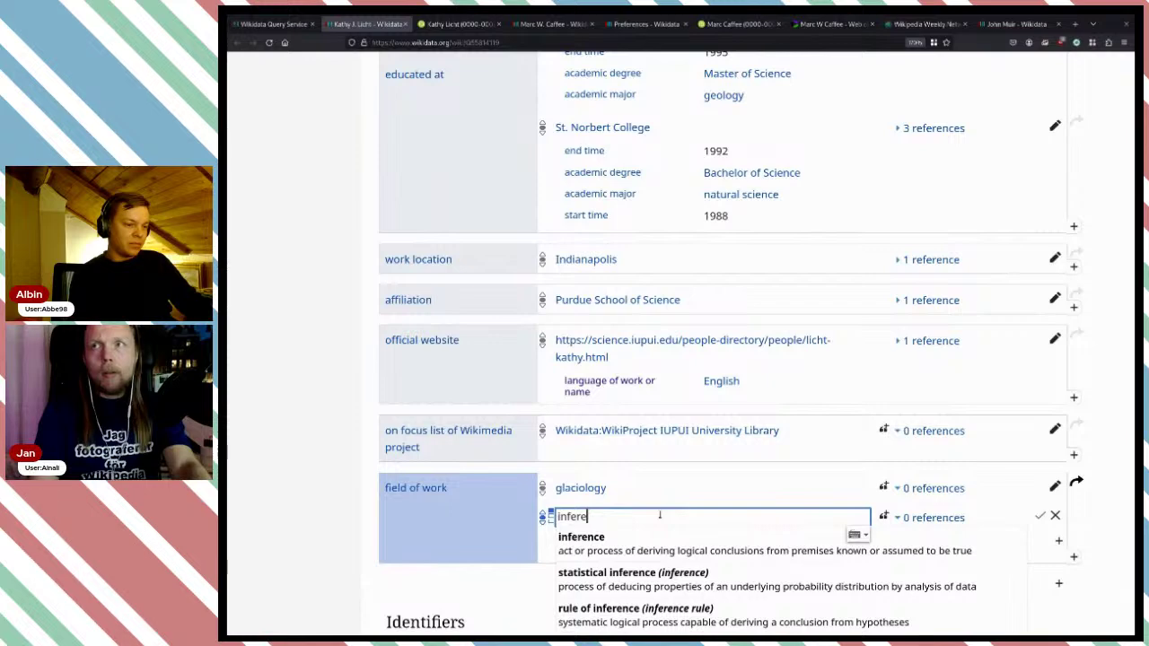
type("d")
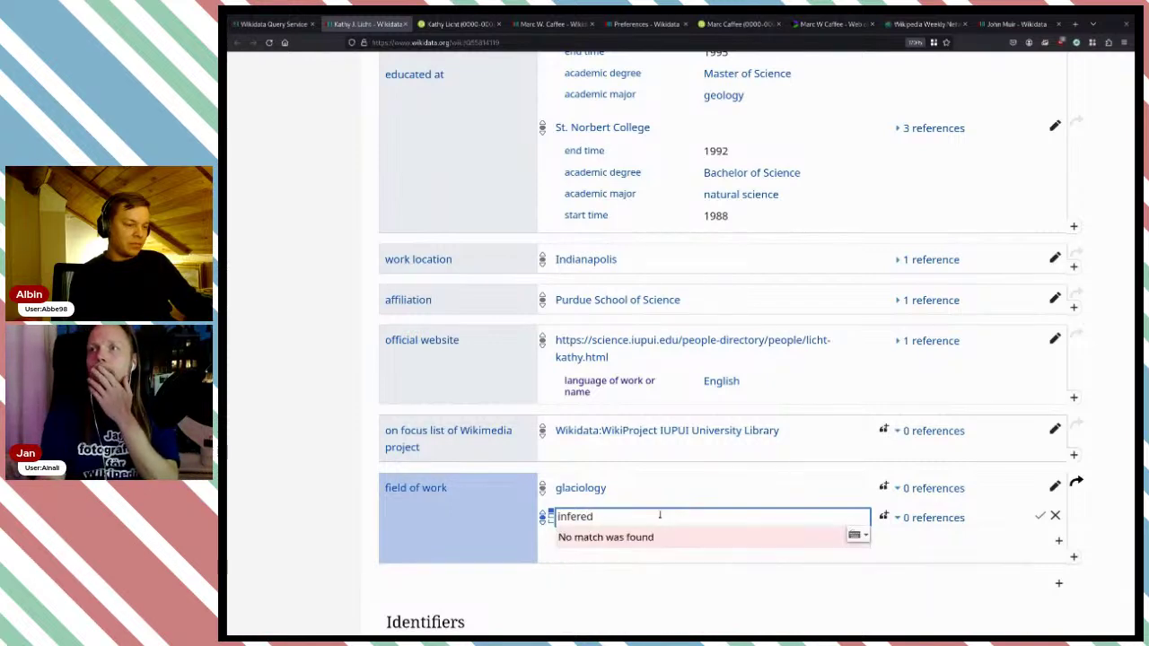
scroll(660, 515, "down", 3)
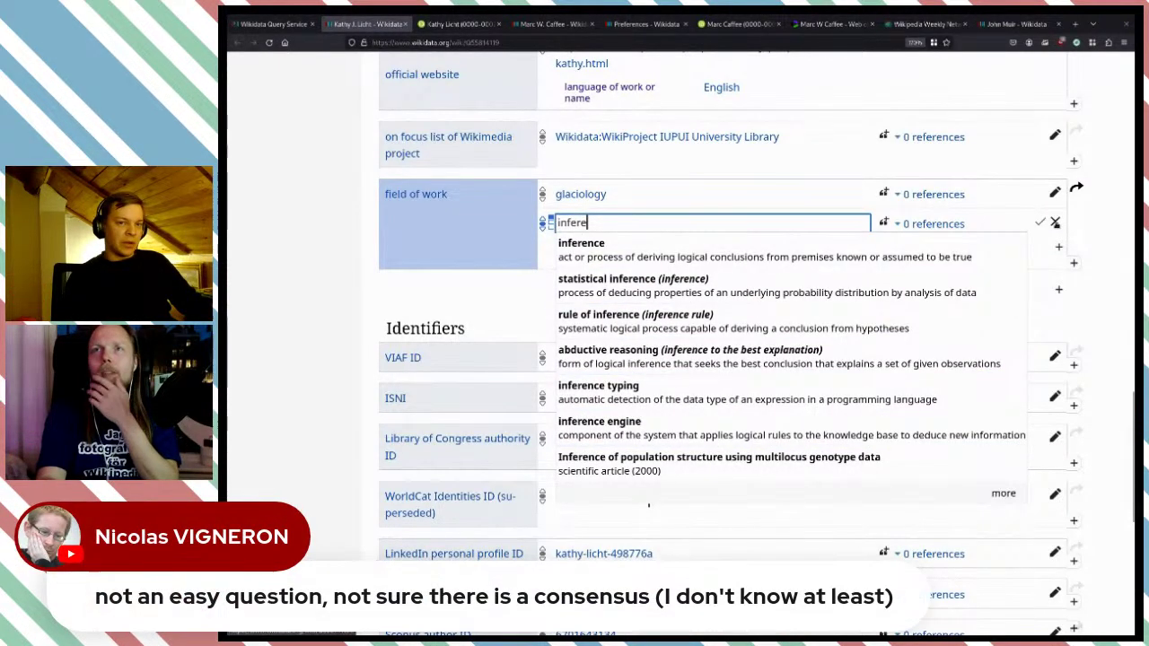
left_click(1055, 222)
- Start a reference on the glaciology value using the inferred from property
left_click(887, 194)
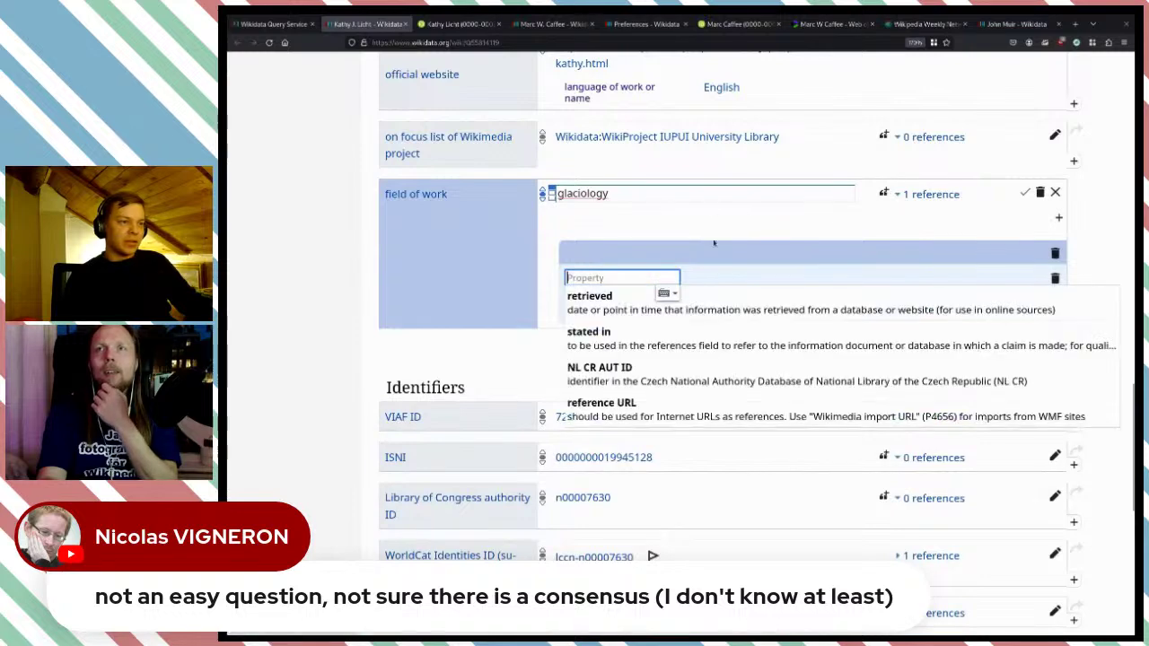
type("inf")
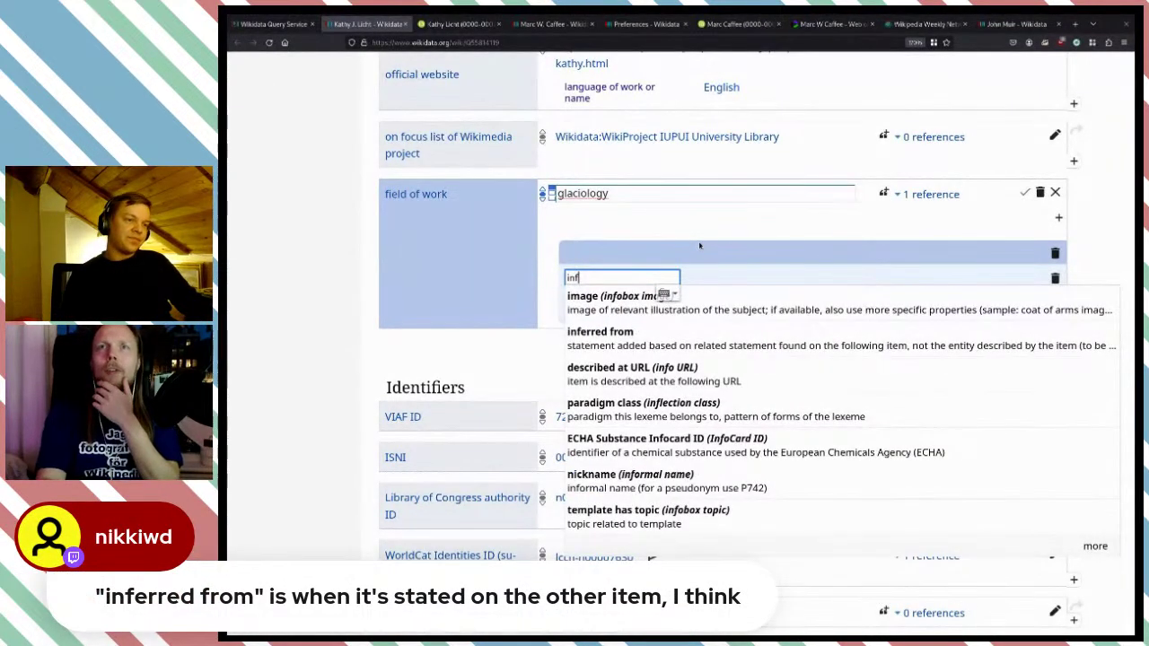
key("Down")
key("Down")
key("Return")
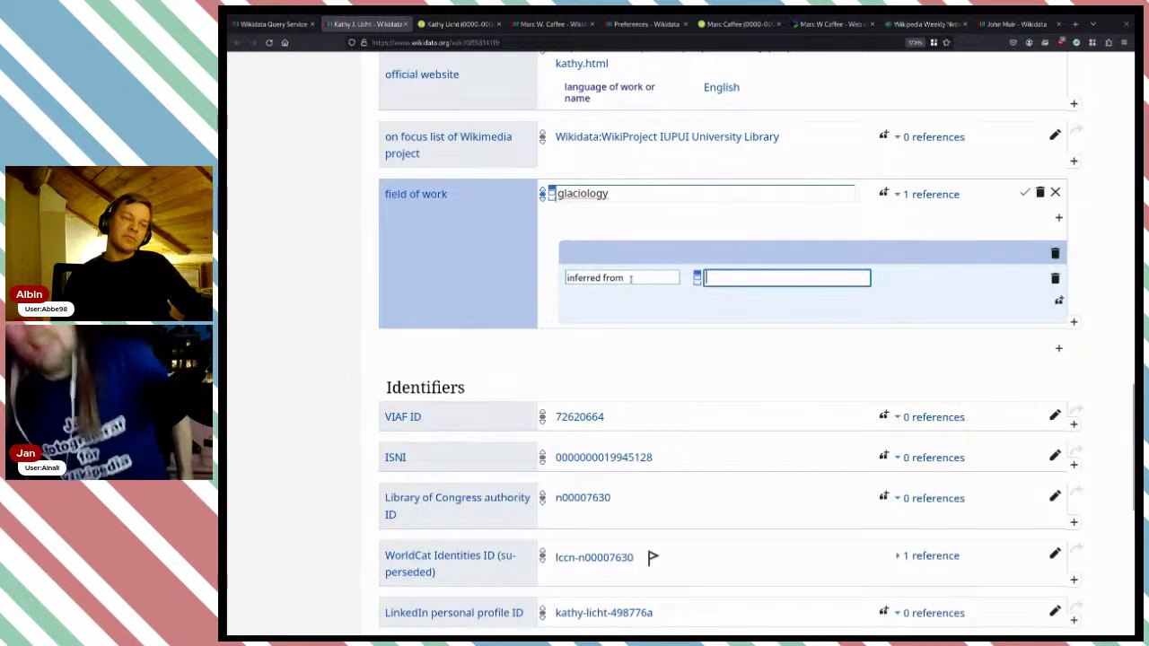
- Replace the reference's property with a search for "based" and open the based on heuristic property page in its own tab
scroll(656, 278, "up", 10)
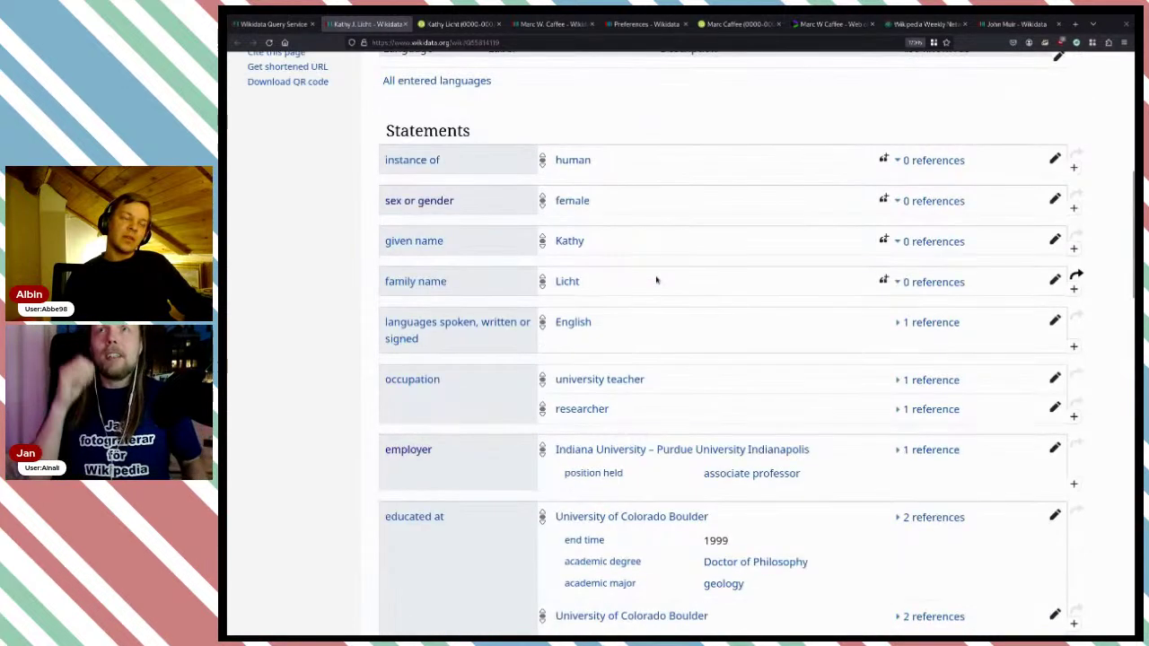
scroll(655, 277, "down", 11)
left_click(628, 180)
key("ctrl+a")
type("based p")
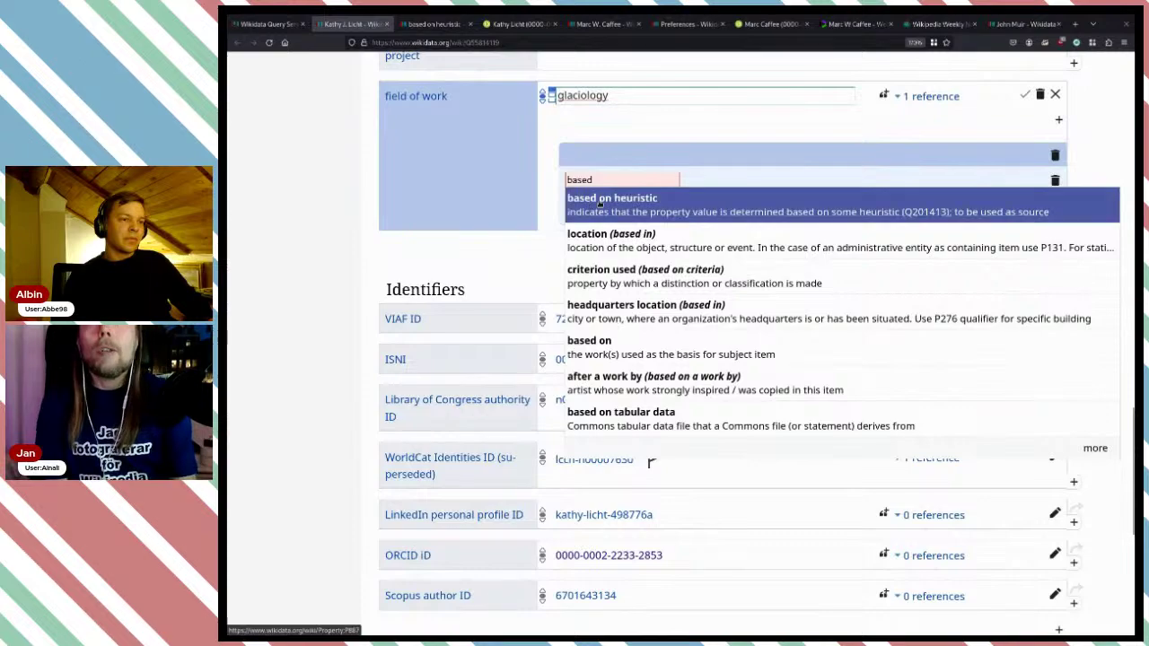
key("ctrl+Tab")
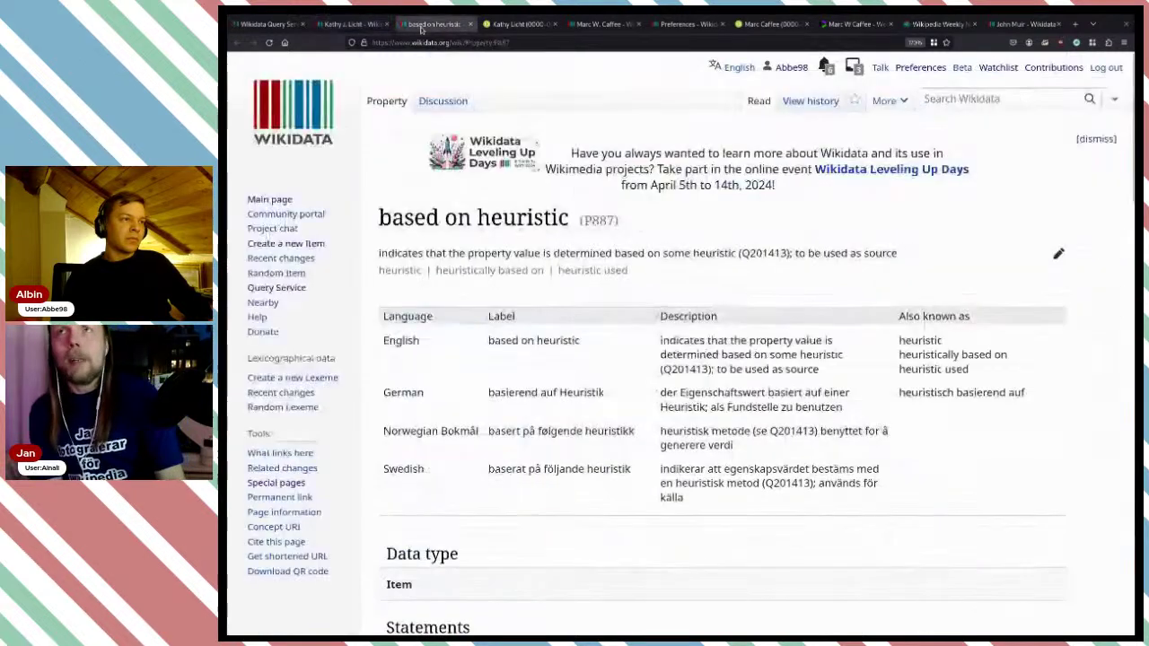
- Examine the property's usage examples, related properties and constraints to learn which values it accepts
scroll(615, 191, "down", 5)
scroll(615, 191, "down", 3)
scroll(720, 310, "down", 3)
scroll(672, 254, "up", 2)
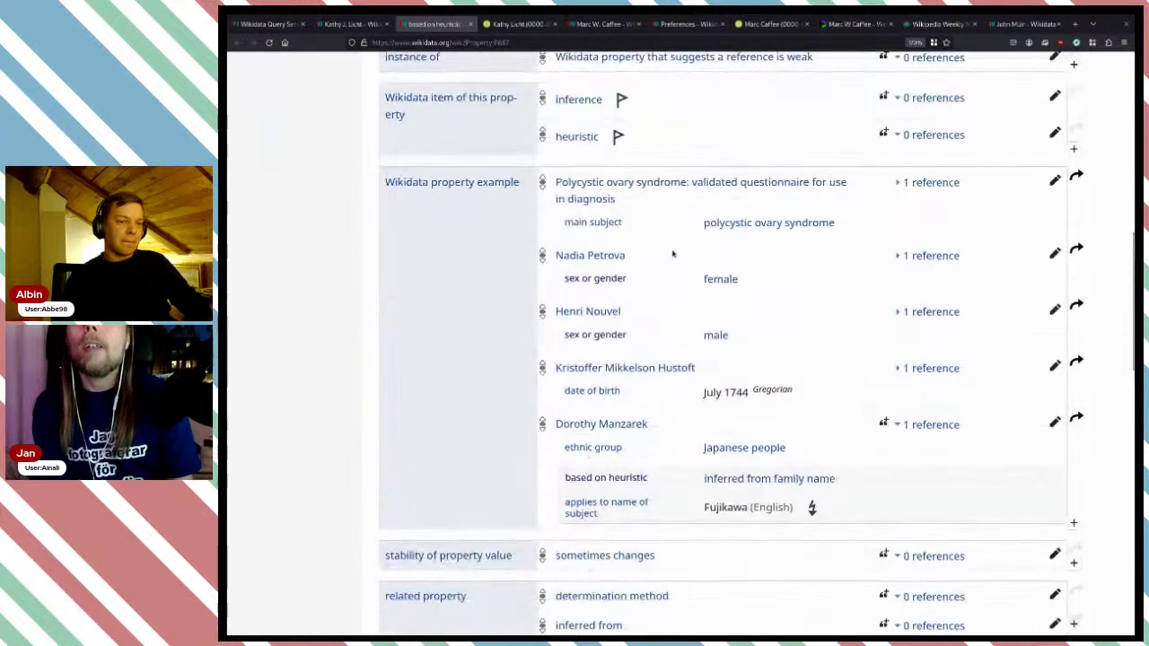
scroll(703, 333, "down", 10)
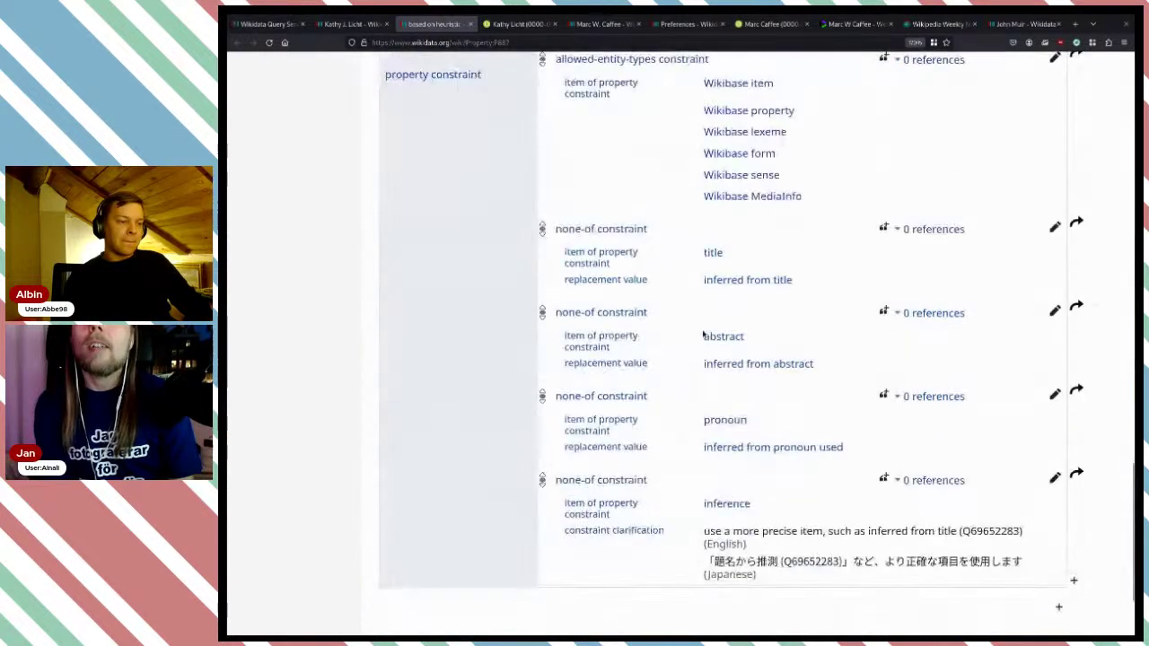
- Review the based on heuristic property's none-of constraints, their replacement values and the property's usage examples once more
scroll(702, 334, "up", 5)
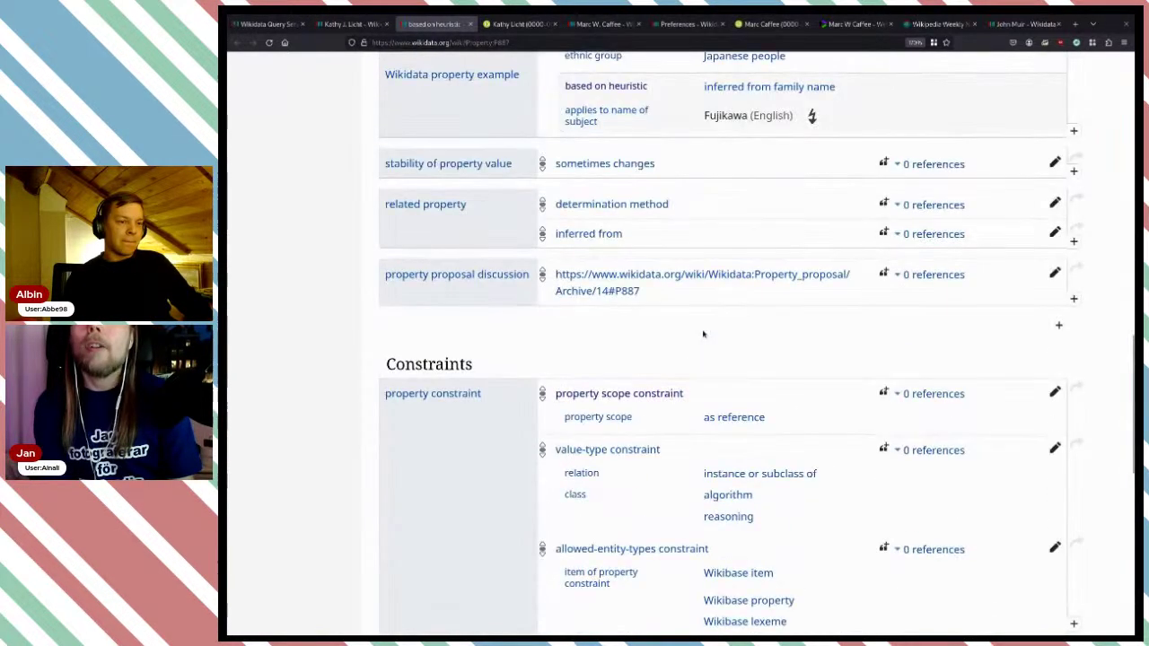
scroll(682, 393, "down", 3)
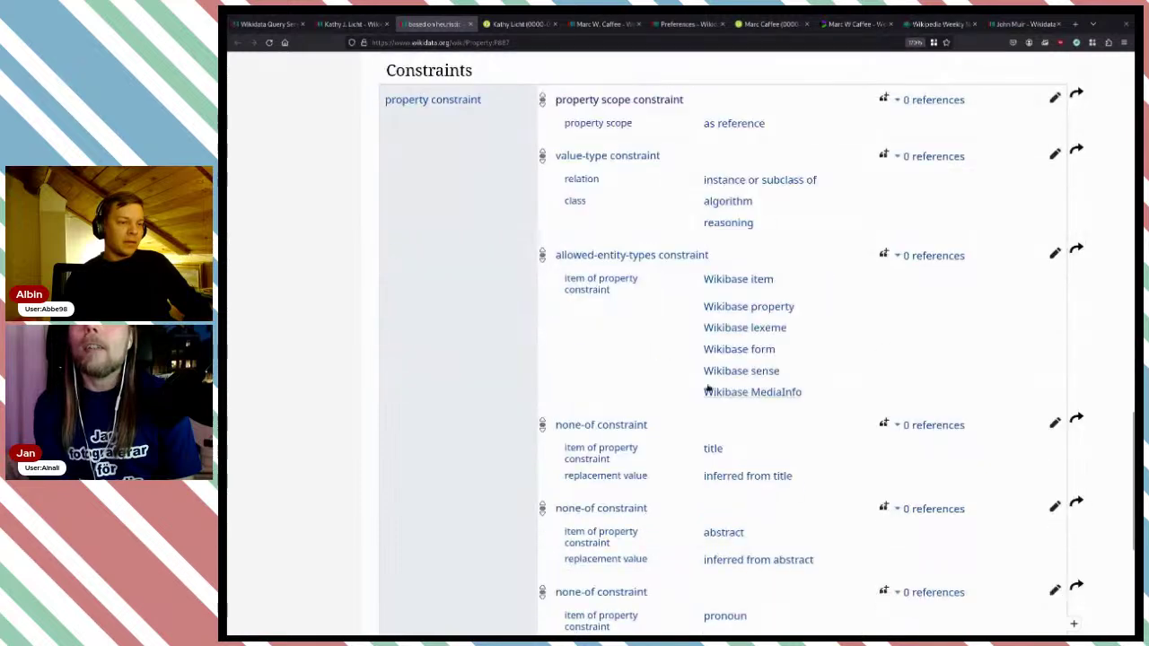
scroll(728, 246, "down", 2)
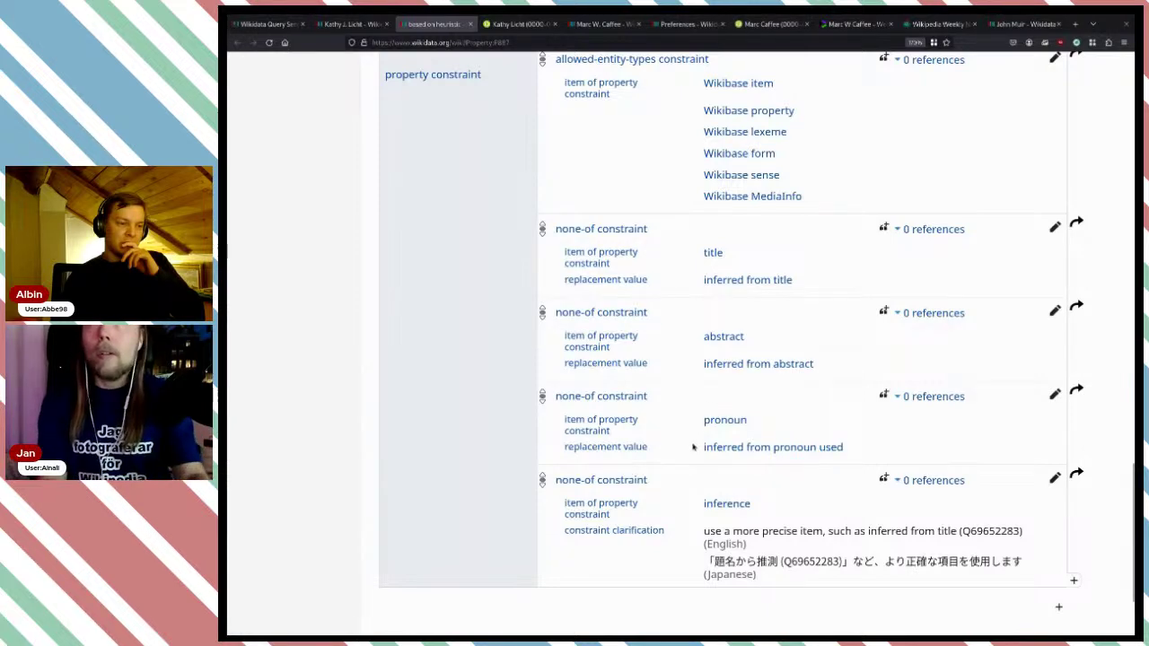
scroll(708, 457, "up", 3)
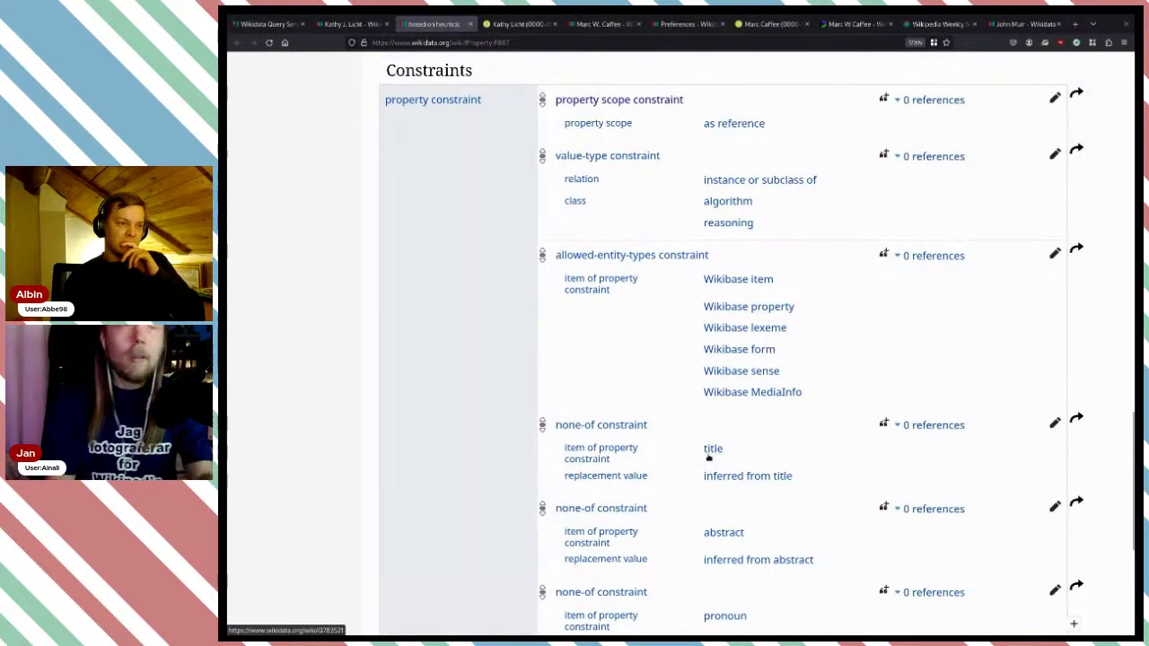
scroll(707, 457, "down", 4)
scroll(707, 456, "up", 10)
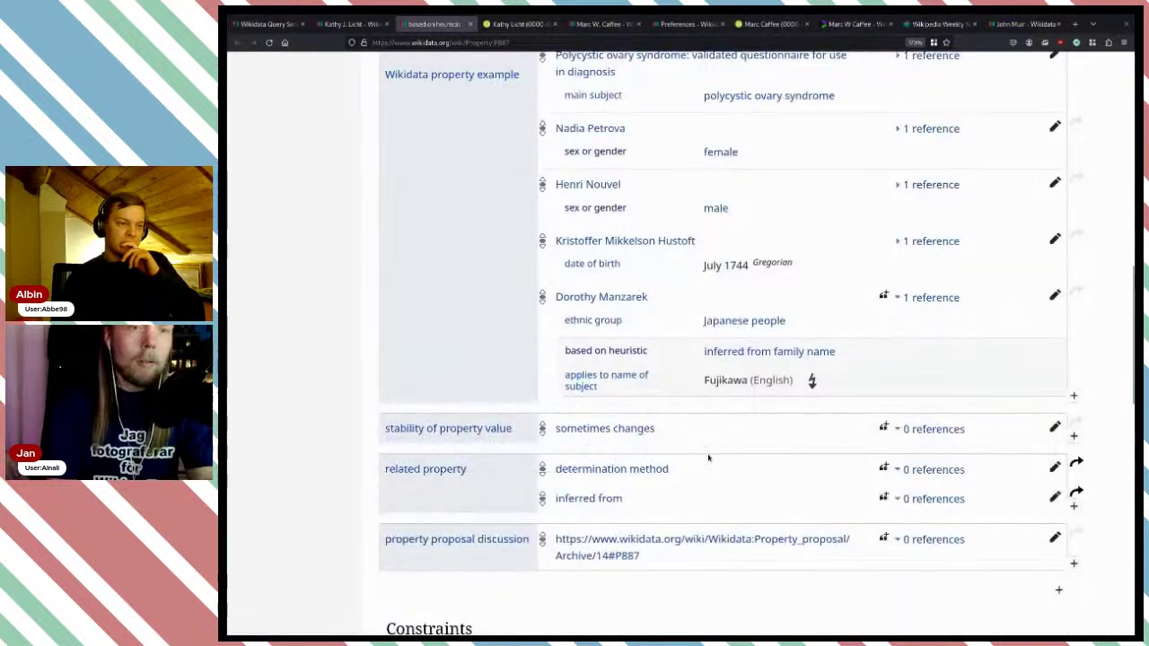
scroll(707, 457, "up", 4)
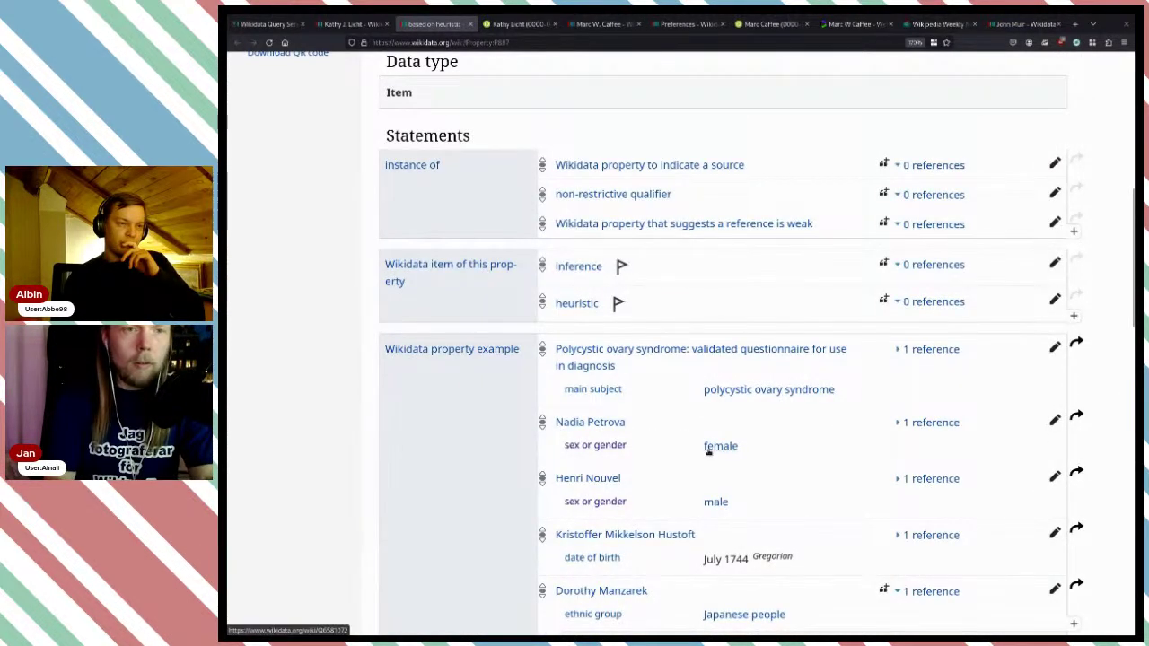
scroll(708, 452, "down", 7)
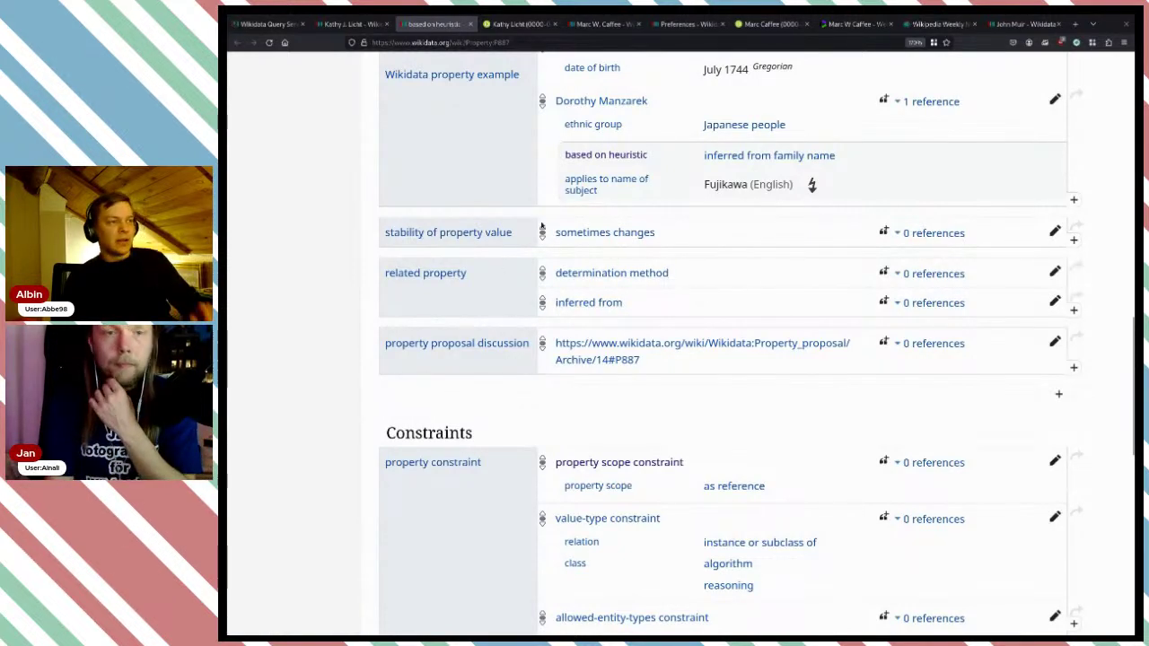
- Check the author's ORCID record address, and set the property of the glaciology value's reference to ORCID iD
left_click(523, 25)
left_click(506, 43)
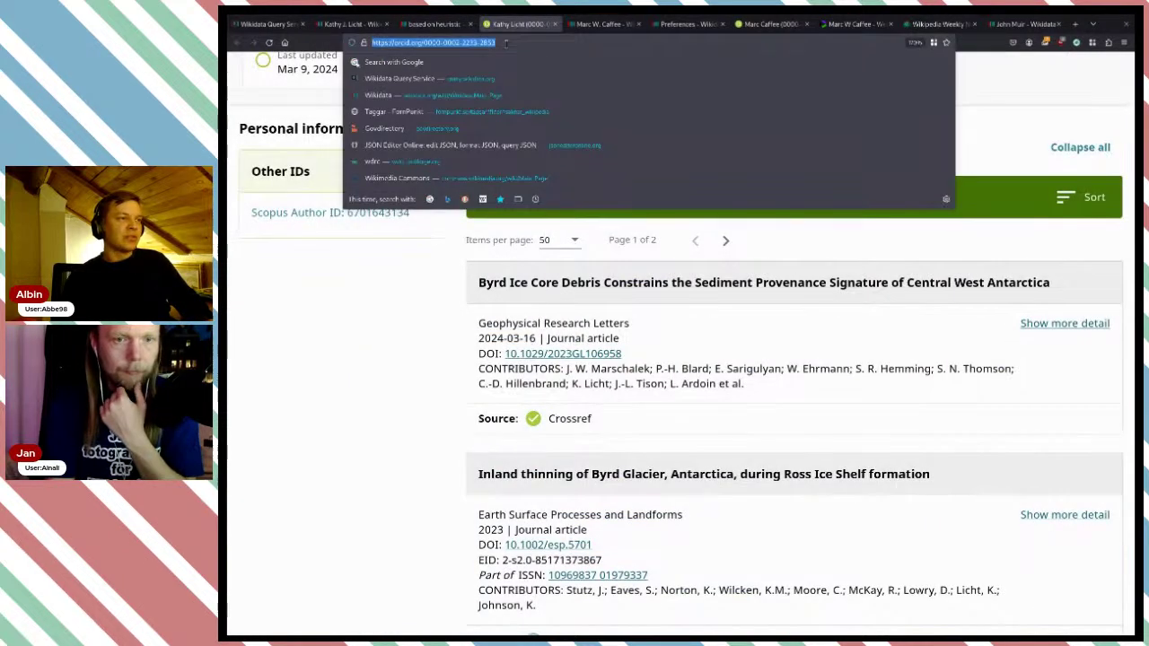
key("Escape")
left_click(350, 24)
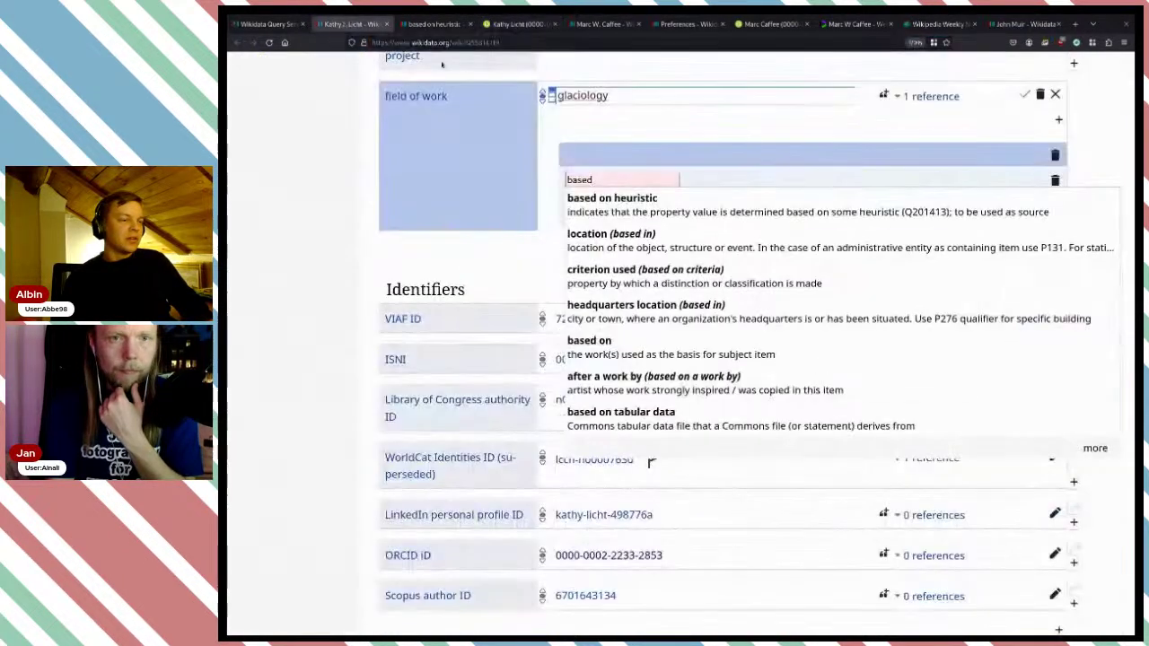
double_click(603, 177)
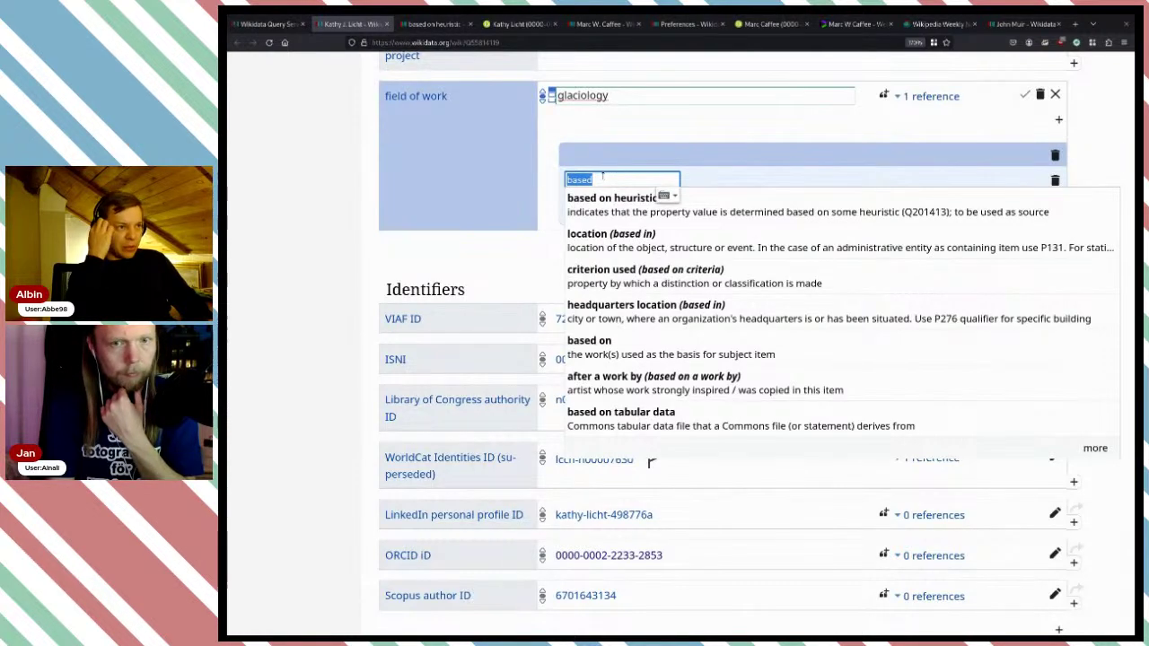
type("or")
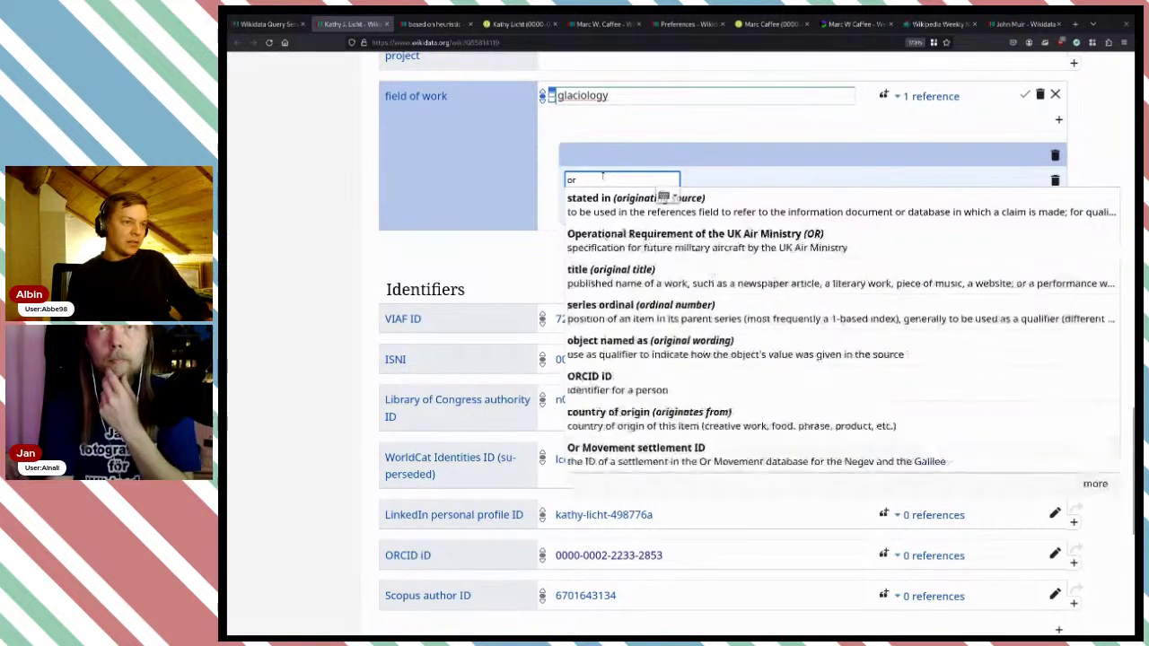
type("cid")
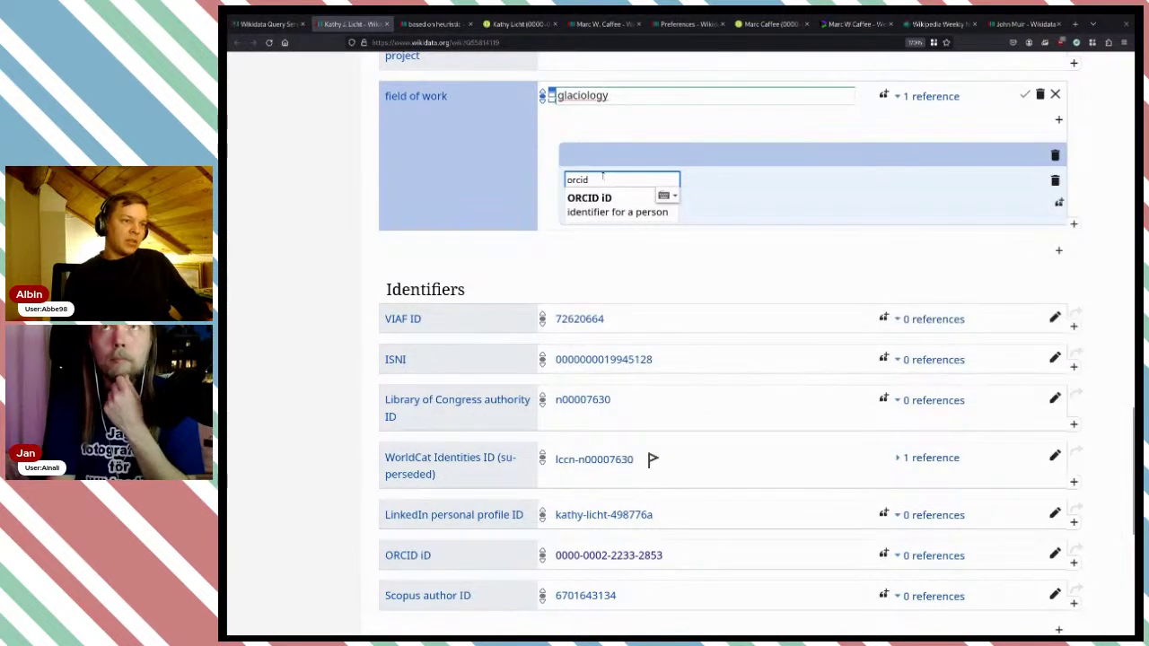
left_click(609, 205)
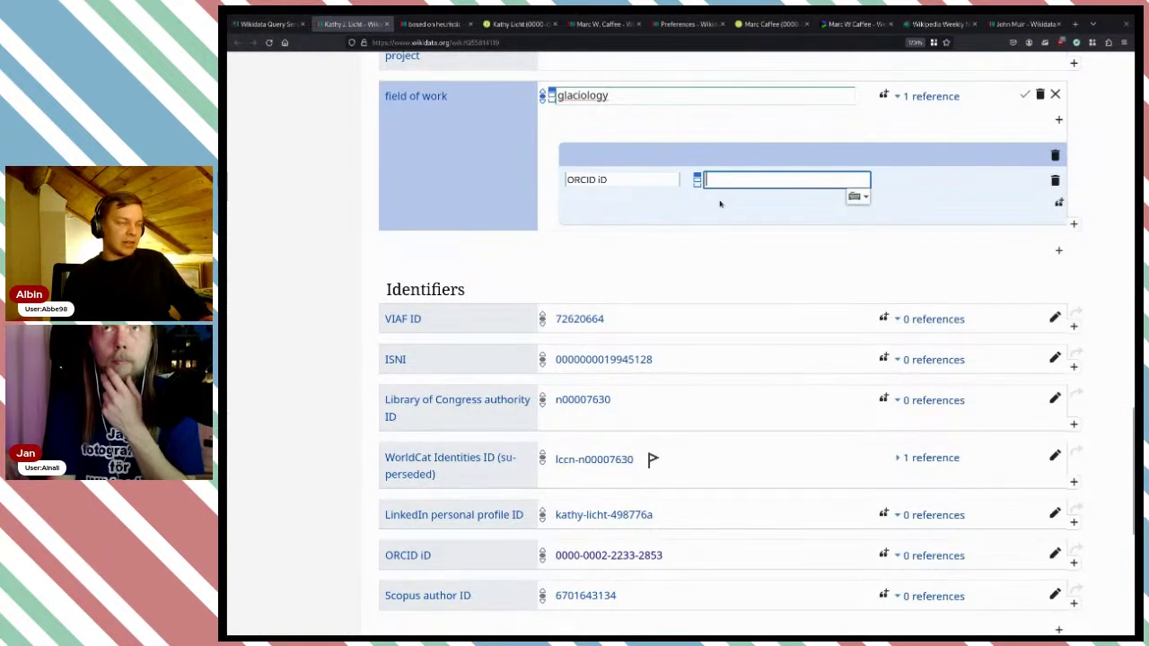
- Copy the author's ORCID identifier from the ORCID record's address into the glaciology reference and save the statement
left_click(508, 26)
left_click_drag(502, 42, 422, 42)
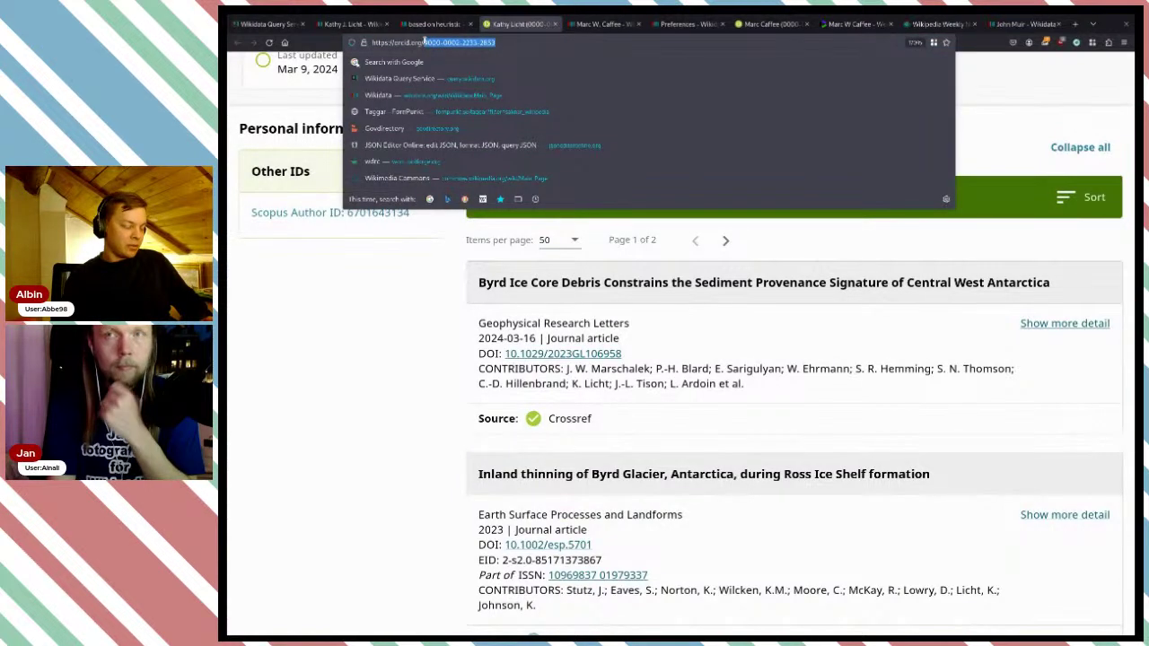
key("ctrl+c")
left_click(350, 24)
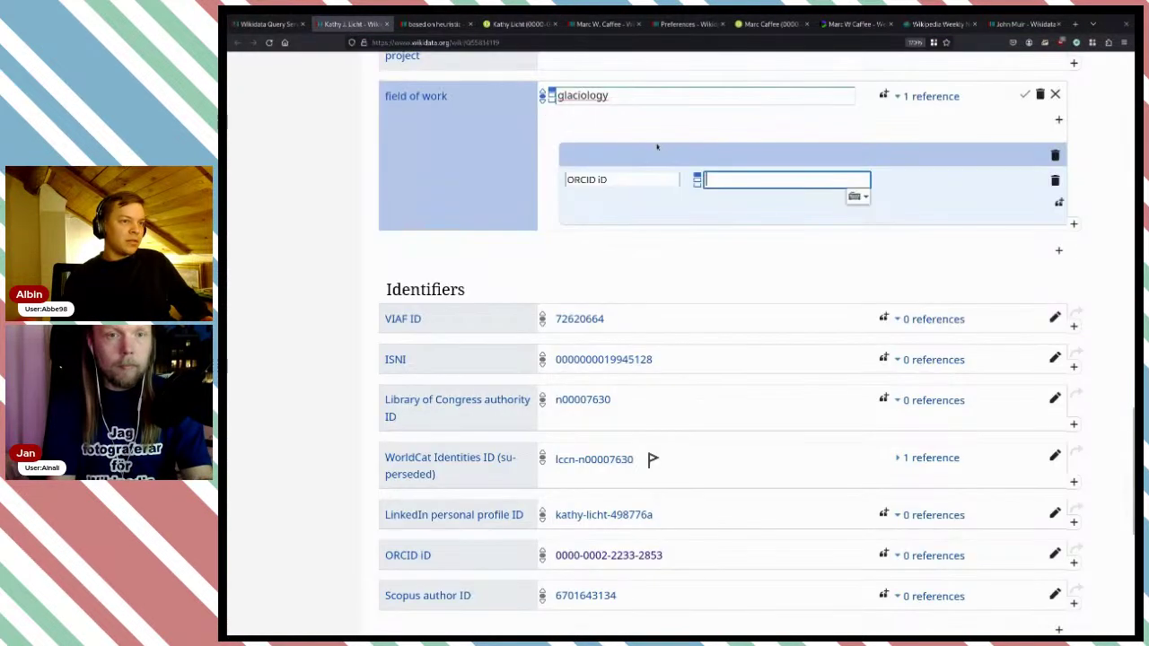
key("ctrl+v")
key("Return")
- Add a retrieved date of 2024-04-06 to the glaciology value's ORCID iD reference and save the statement
scroll(860, 166, "up", 2)
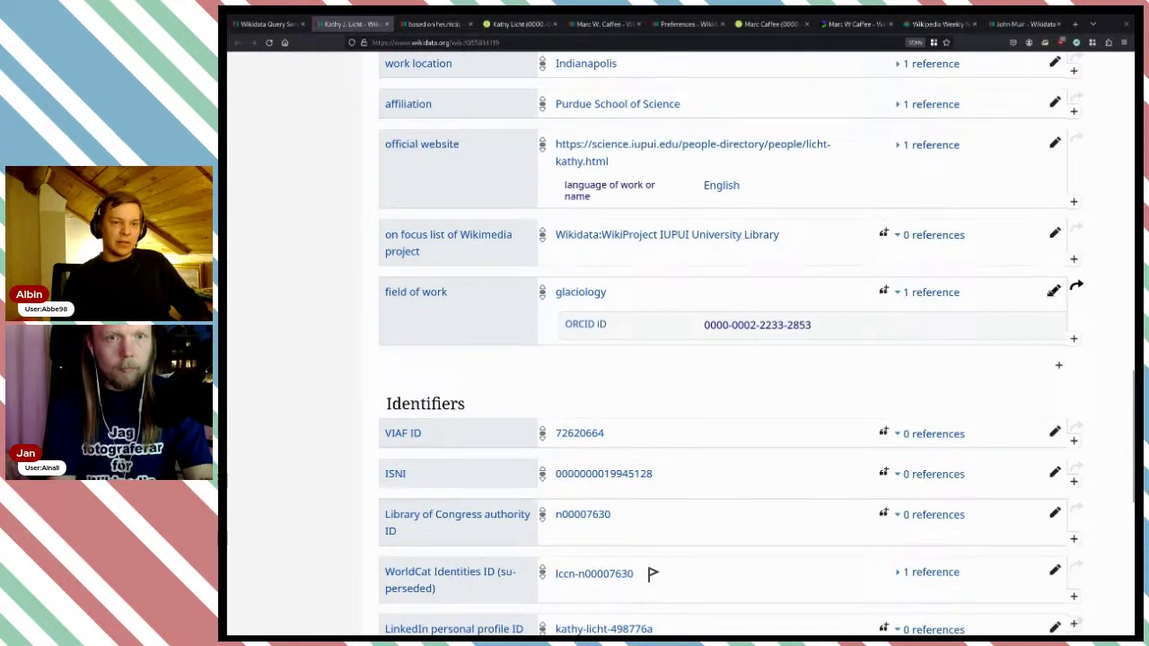
left_click(1053, 291)
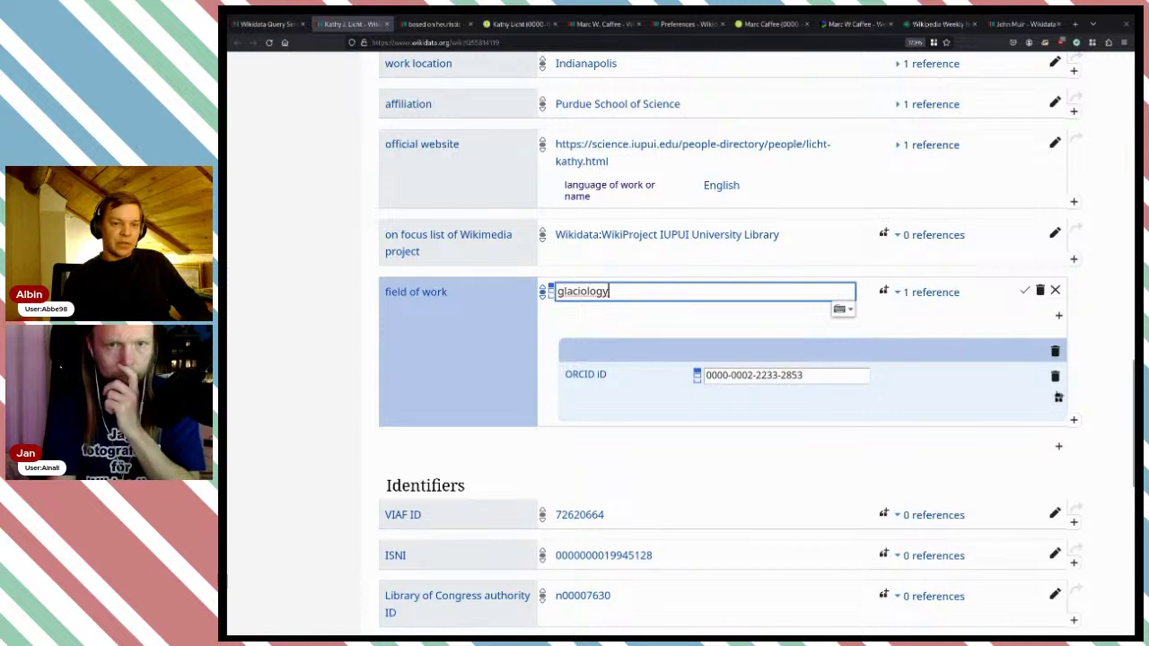
left_click(1058, 396)
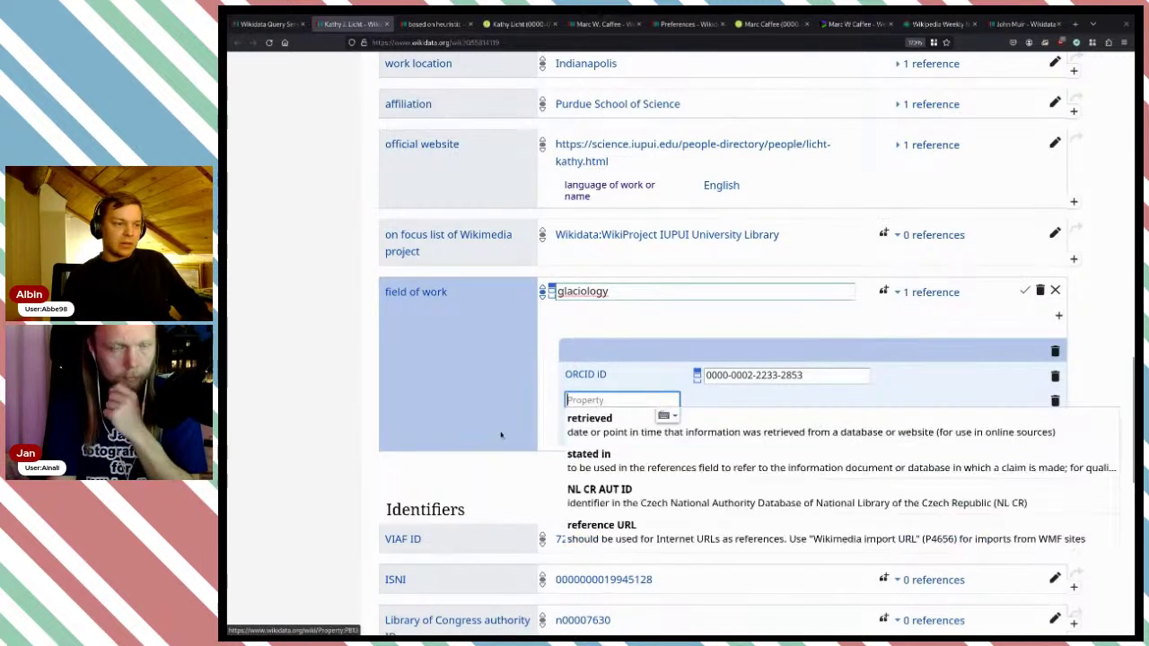
left_click(608, 417)
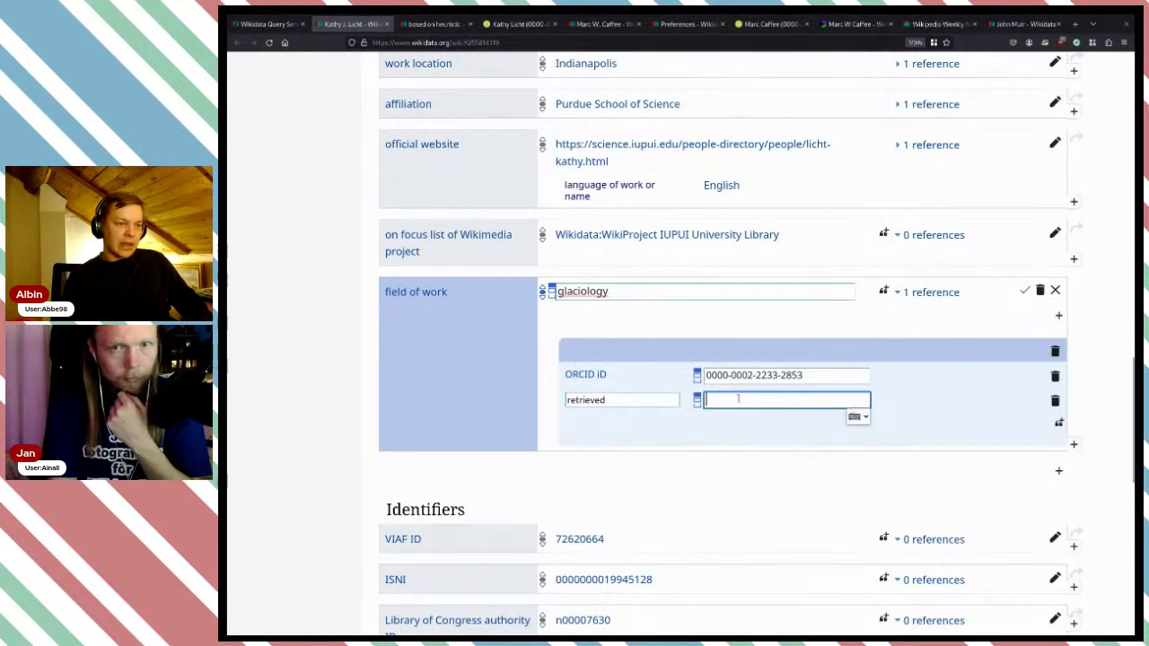
type("2024")
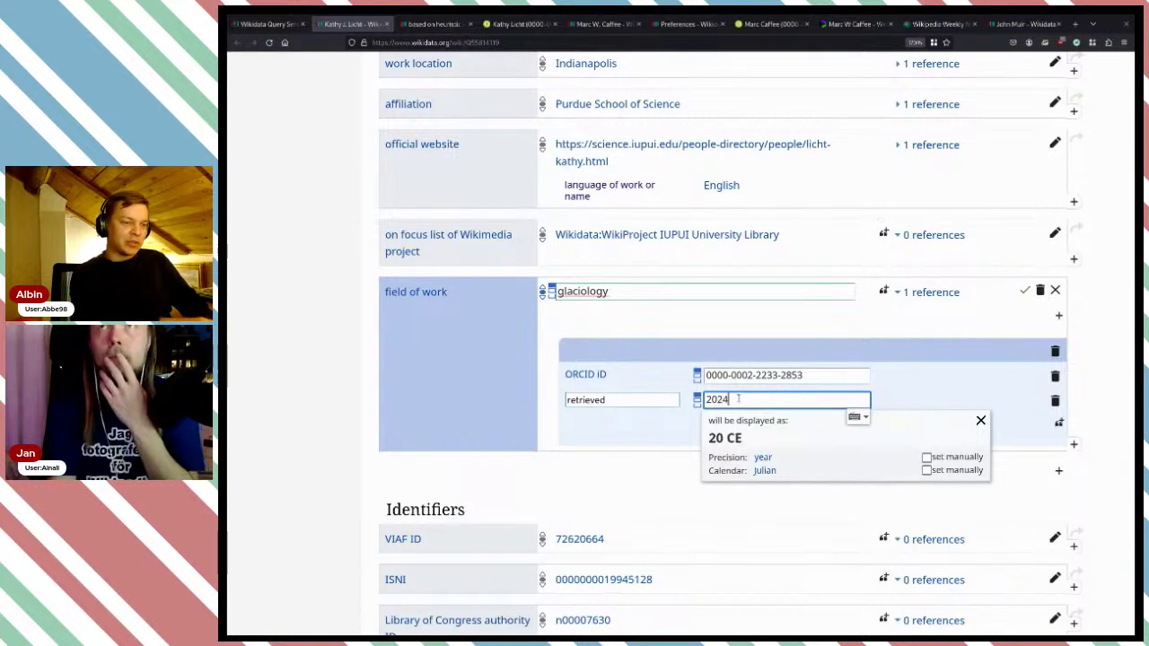
type("-0")
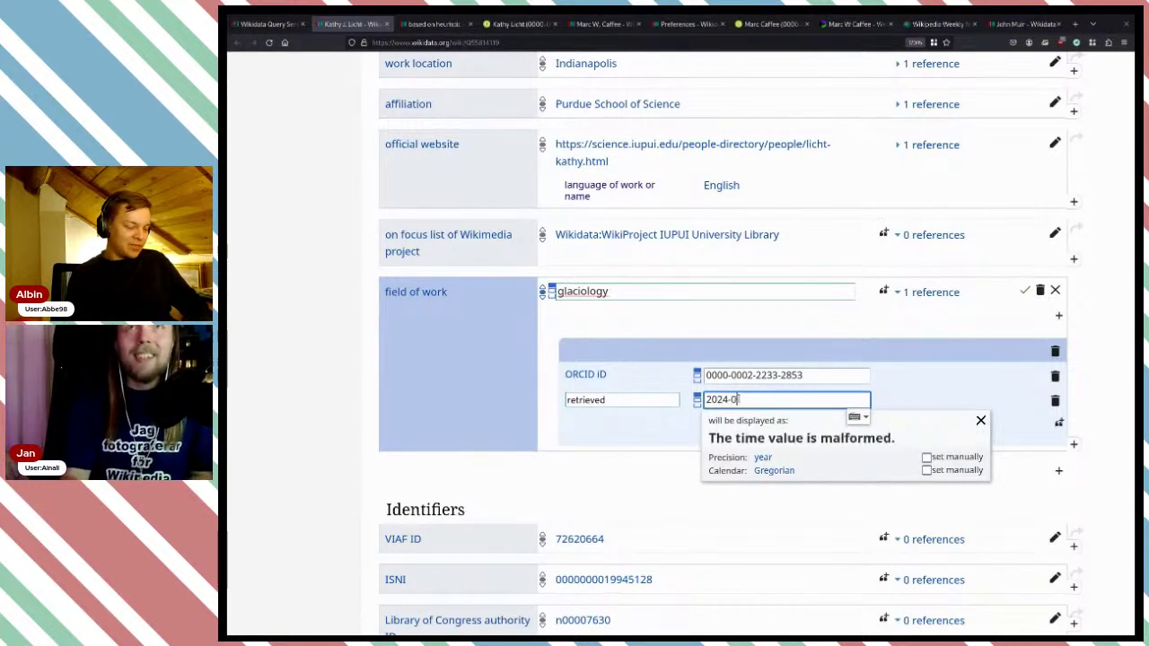
type("4-06")
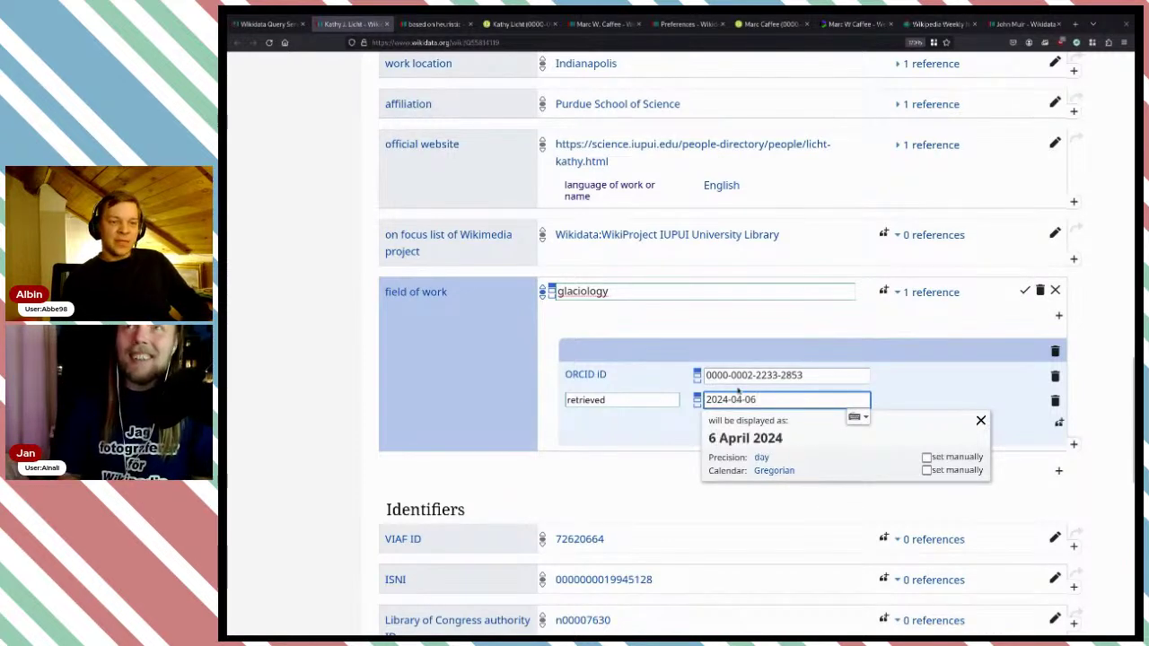
left_click(898, 402)
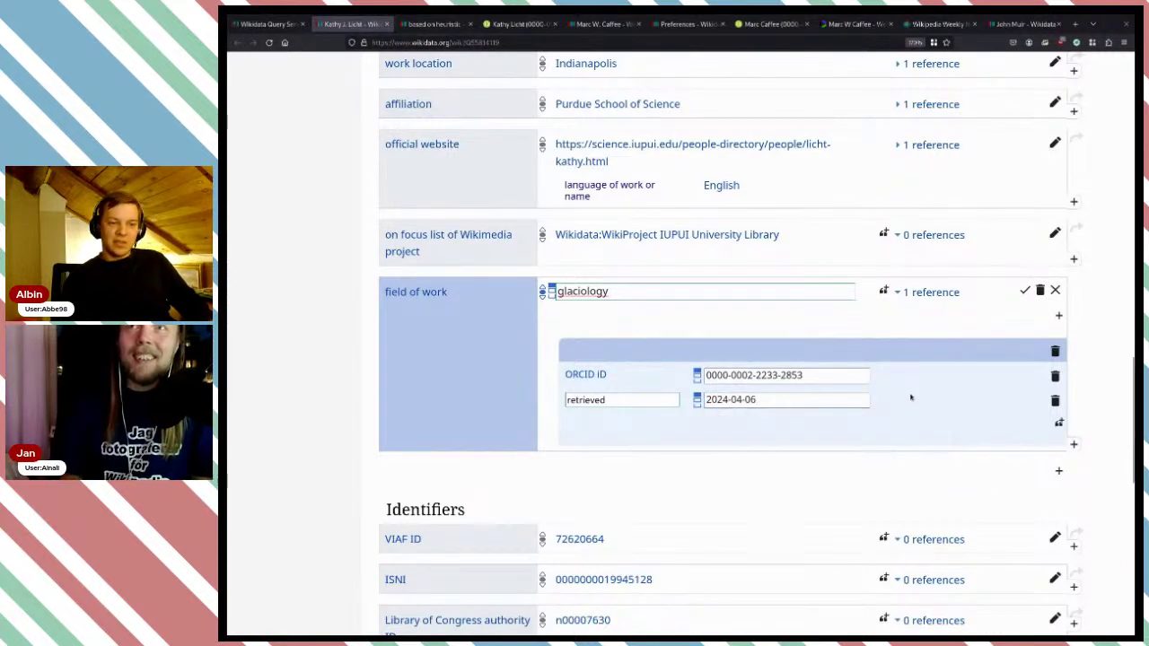
key("Return")
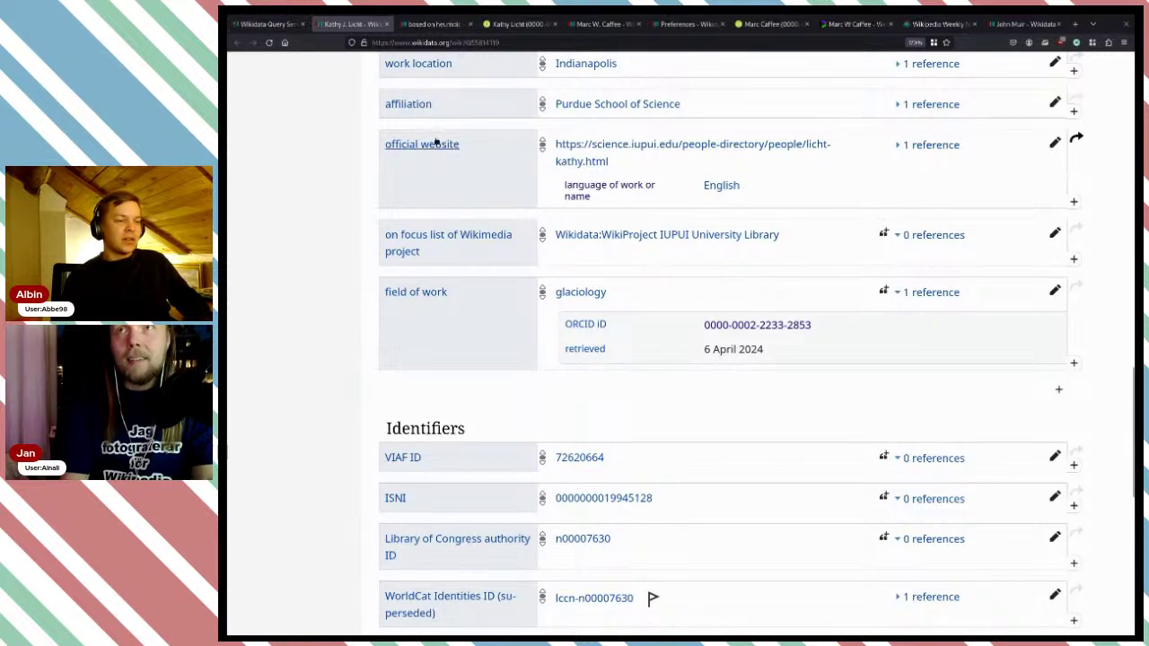
- Return to the query for glaciology paper authors without a field of work and generate a short link to it
left_click(268, 24)
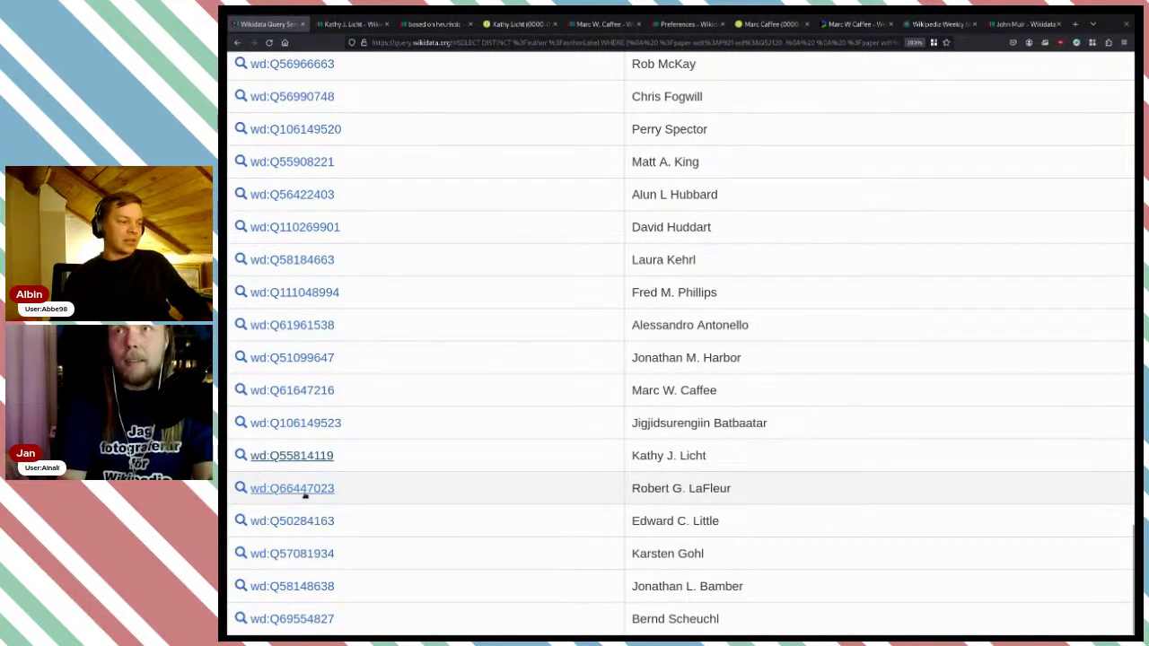
scroll(544, 418, "up", 15)
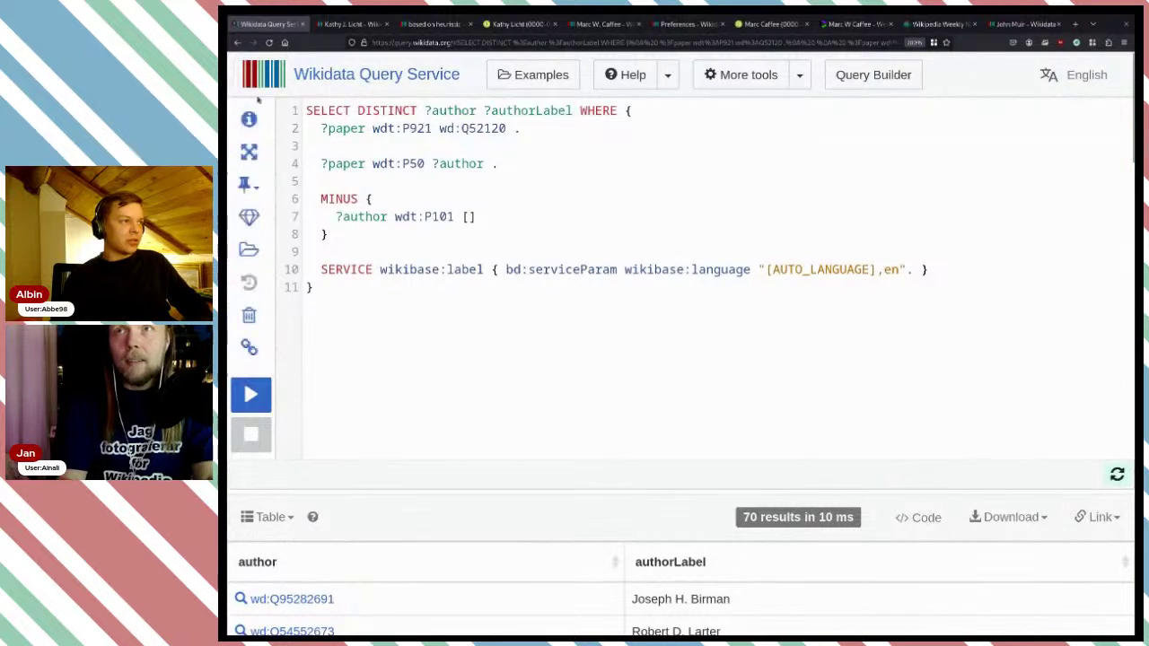
left_click(237, 43)
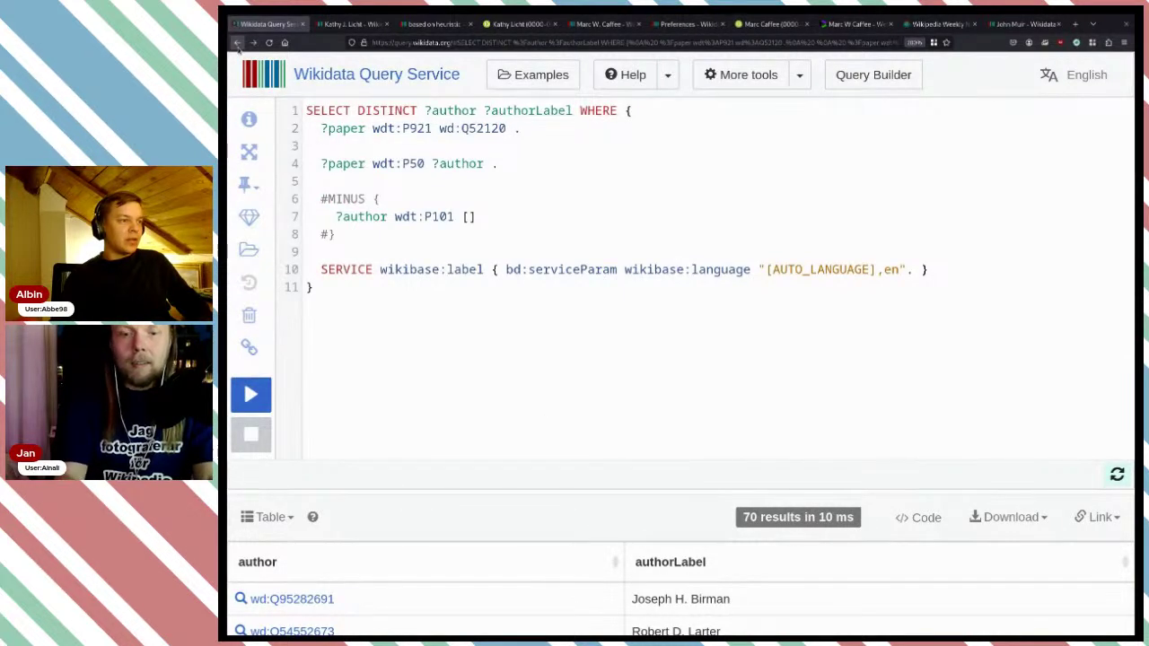
left_click(254, 43)
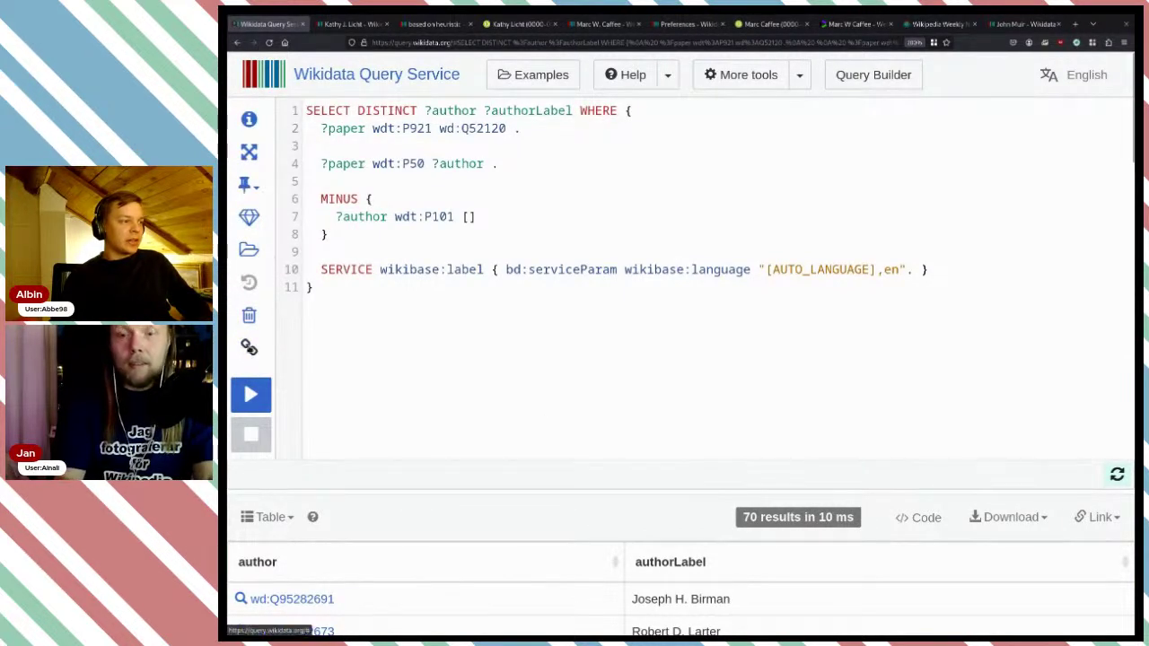
left_click(249, 347)
left_click_drag(421, 349, 350, 349)
key("Escape")
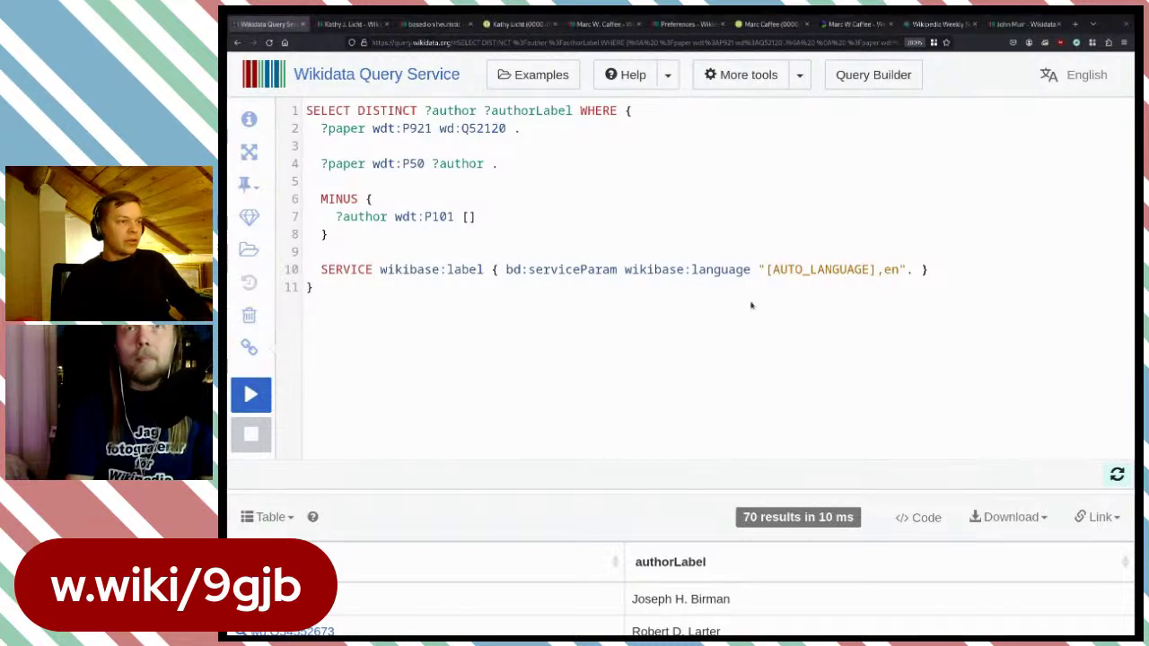
scroll(633, 314, "down", 4)
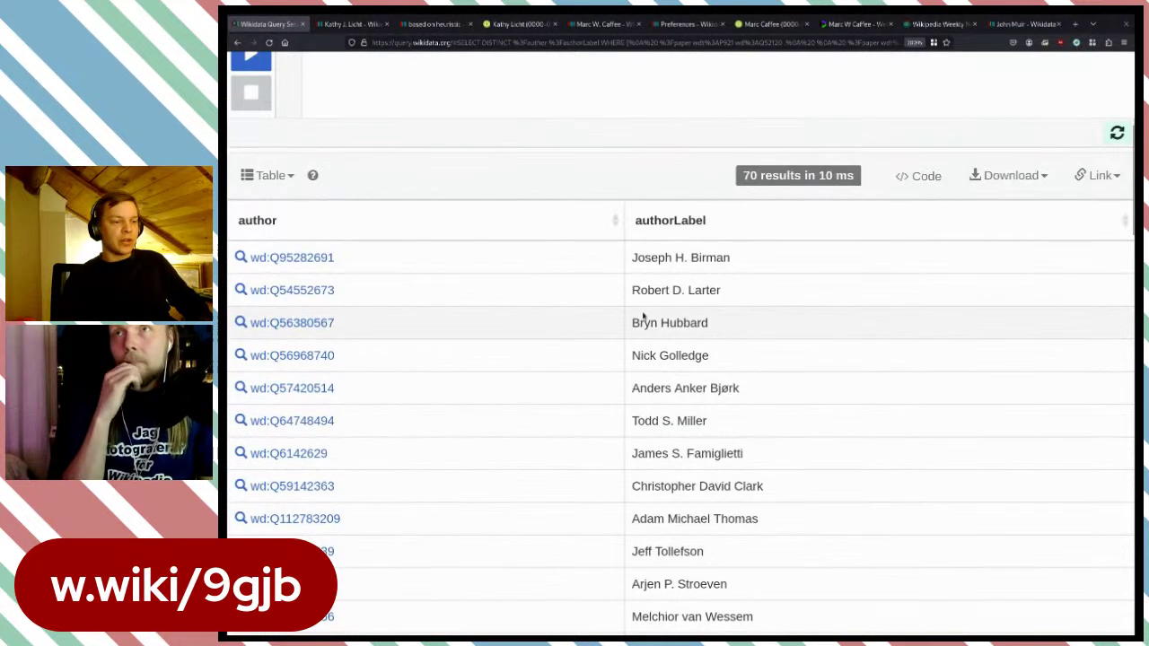
scroll(549, 262, "up", 4)
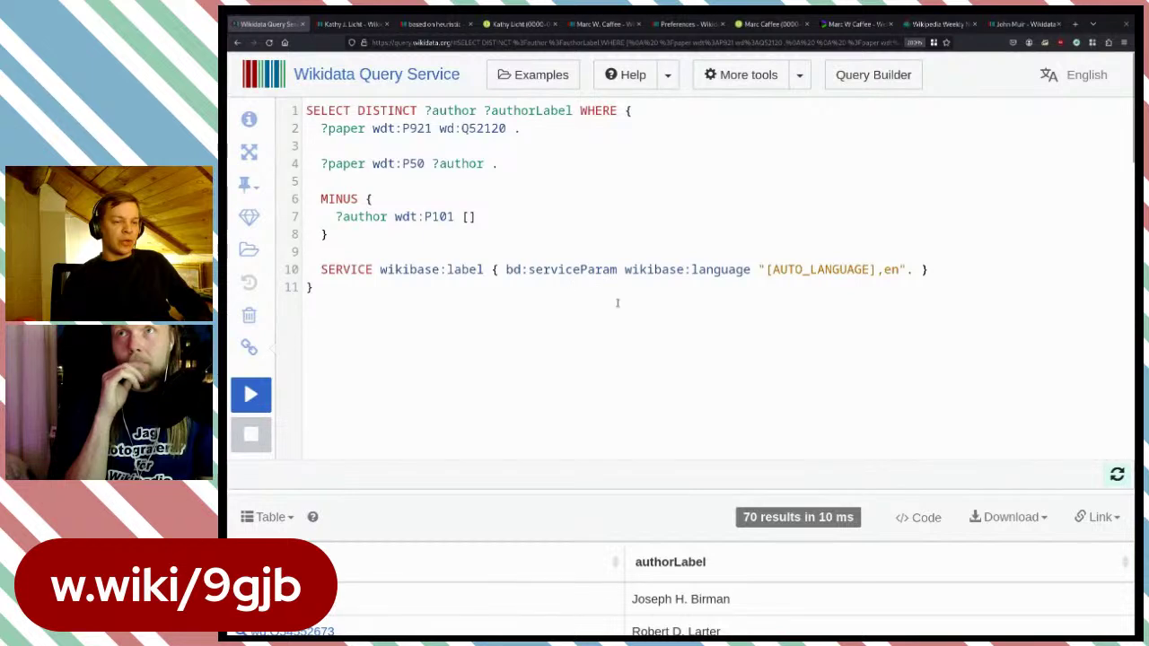
scroll(597, 292, "down", 3)
scroll(598, 292, "up", 3)
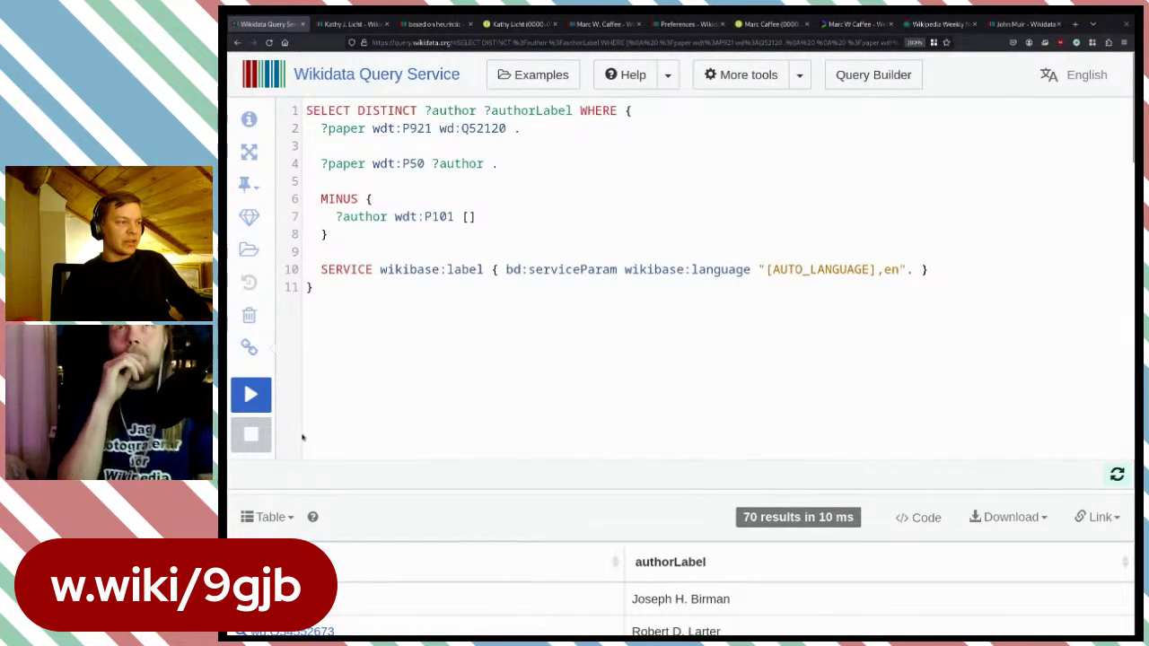
scroll(559, 392, "down", 2)
scroll(559, 393, "up", 2)
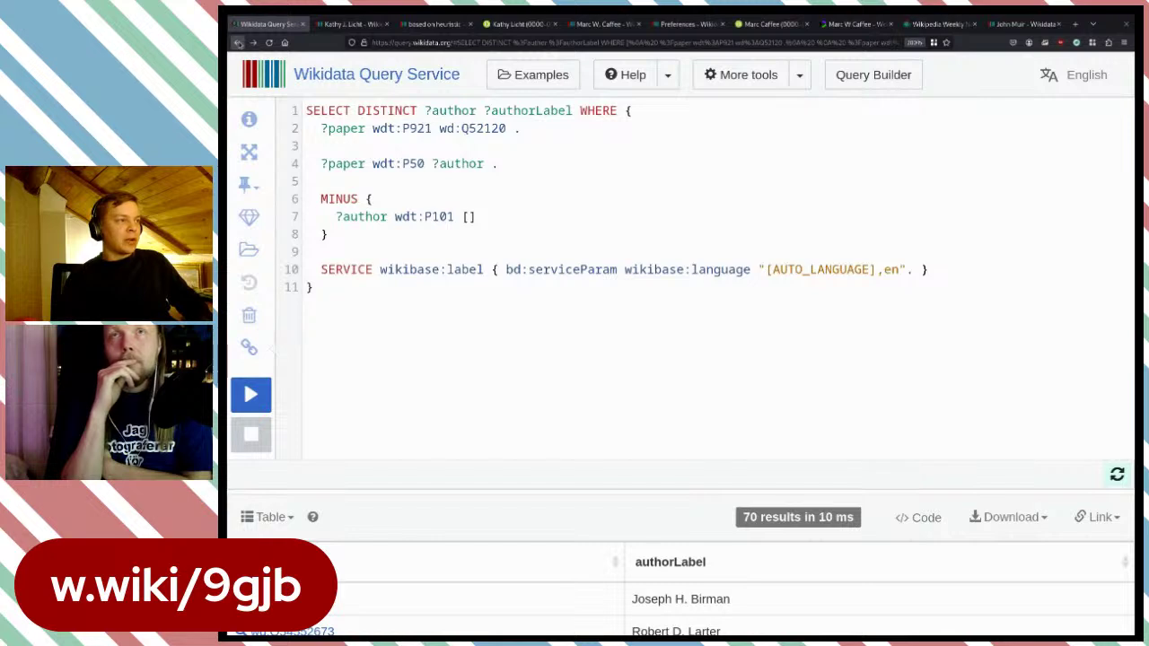
- Go back to the earlier query listing papers whose main subject is glaciology (Q52120) and run it
left_click(238, 42)
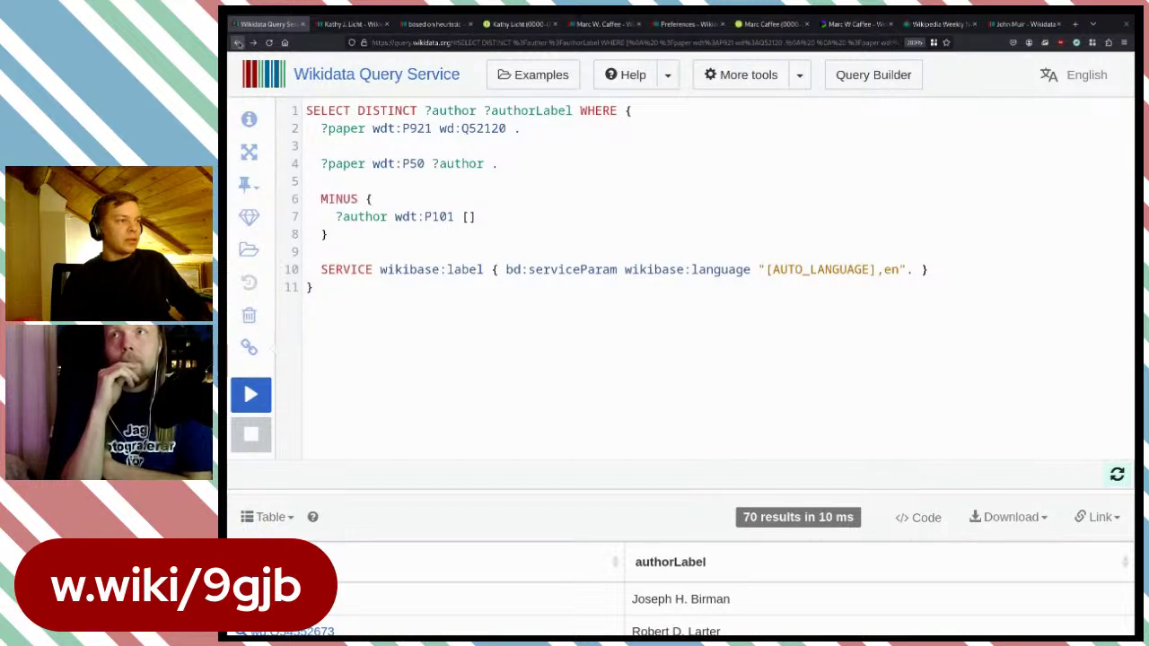
left_click(248, 348)
left_click(251, 395)
scroll(472, 331, "down", 3)
scroll(408, 272, "up", 3)
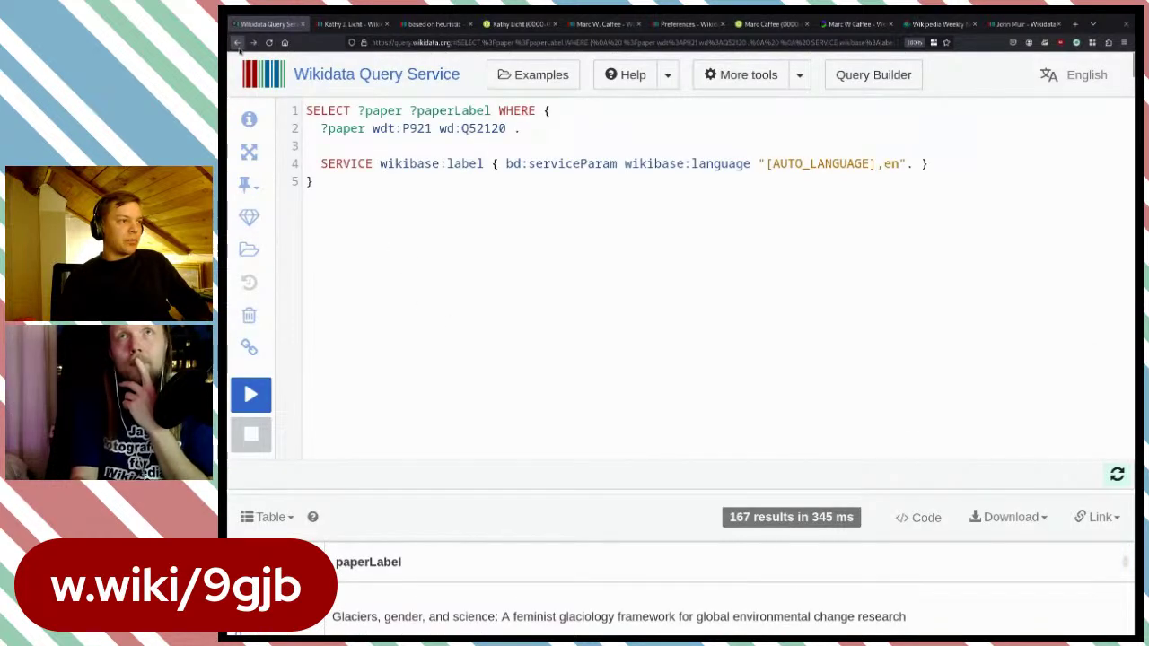
- Go back to the earlier query listing people whose occupation is glaciologist (Q15623737) and run it
left_click(238, 44)
left_click(251, 397)
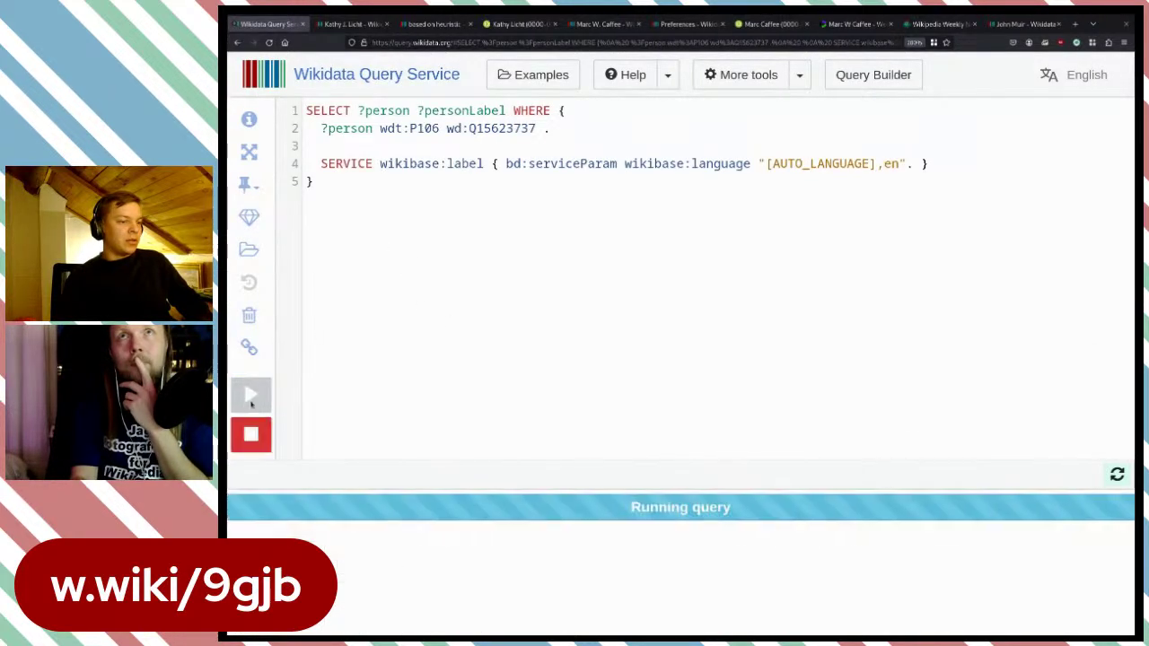
scroll(566, 418, "down", 5)
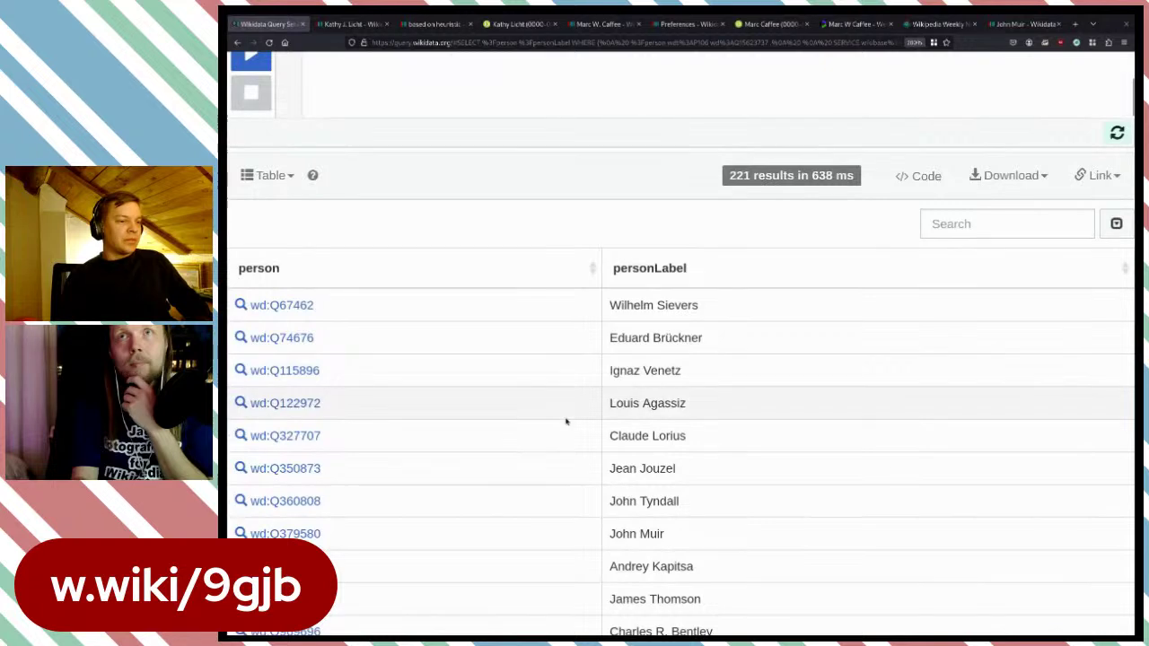
scroll(566, 421, "up", 5)
mouse_move(485, 129)
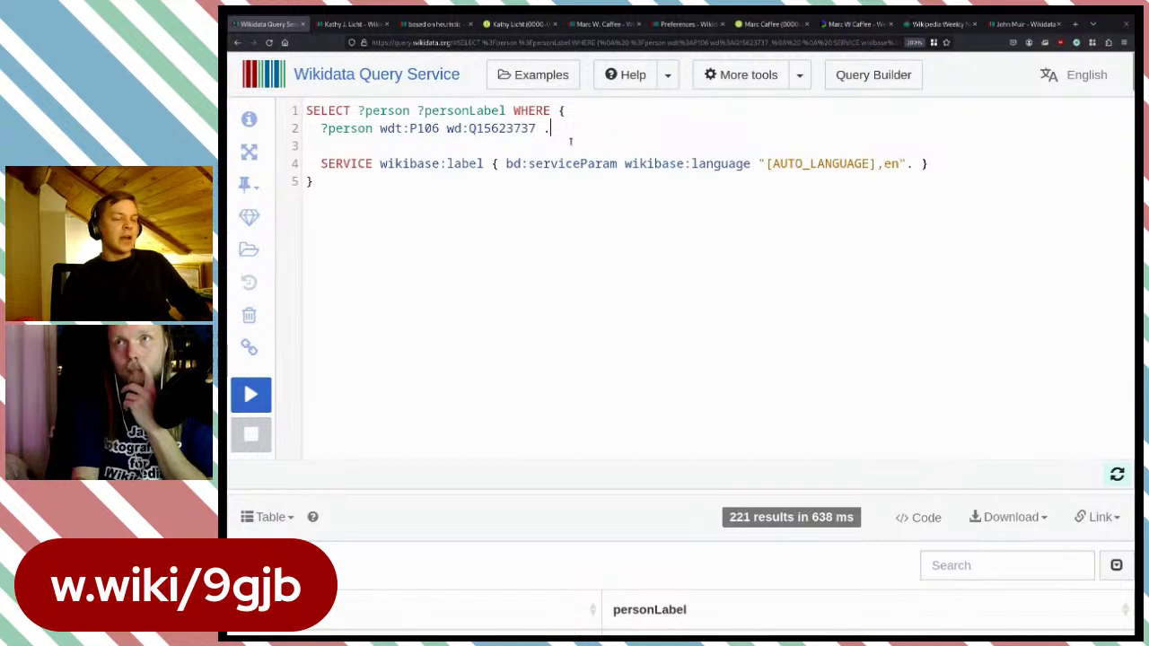
scroll(646, 149, "down", 6)
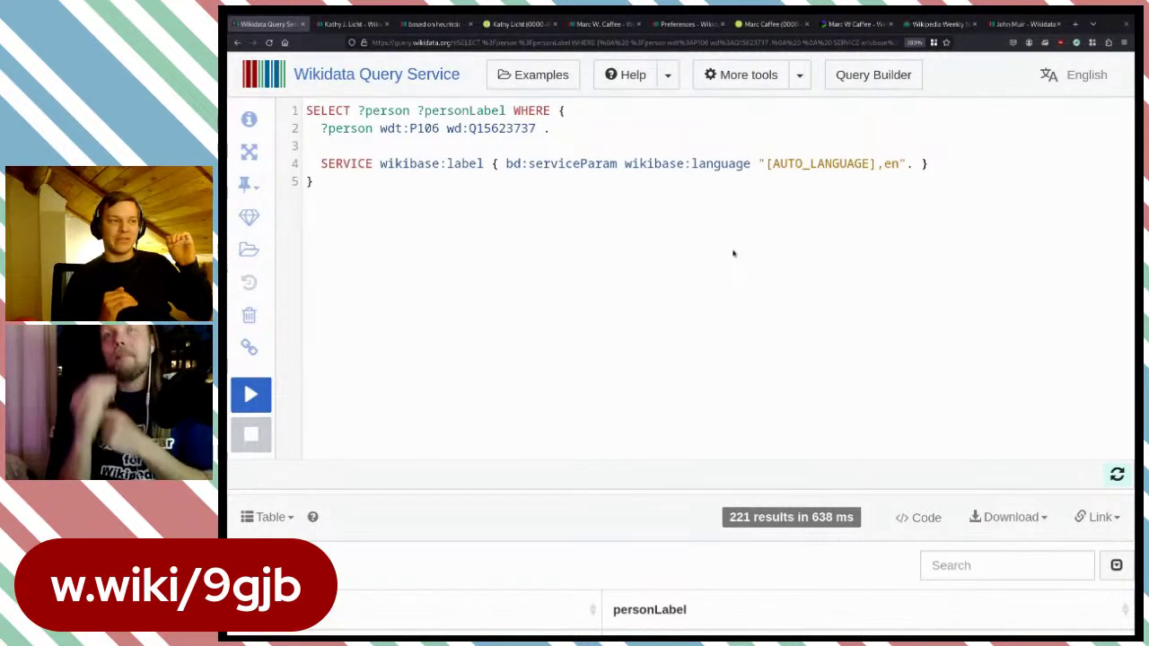
- Add a triple pattern to the query that fetches every occupation of each person: ?person wdt:P106 ?occupation
key("Return")
key("Return")
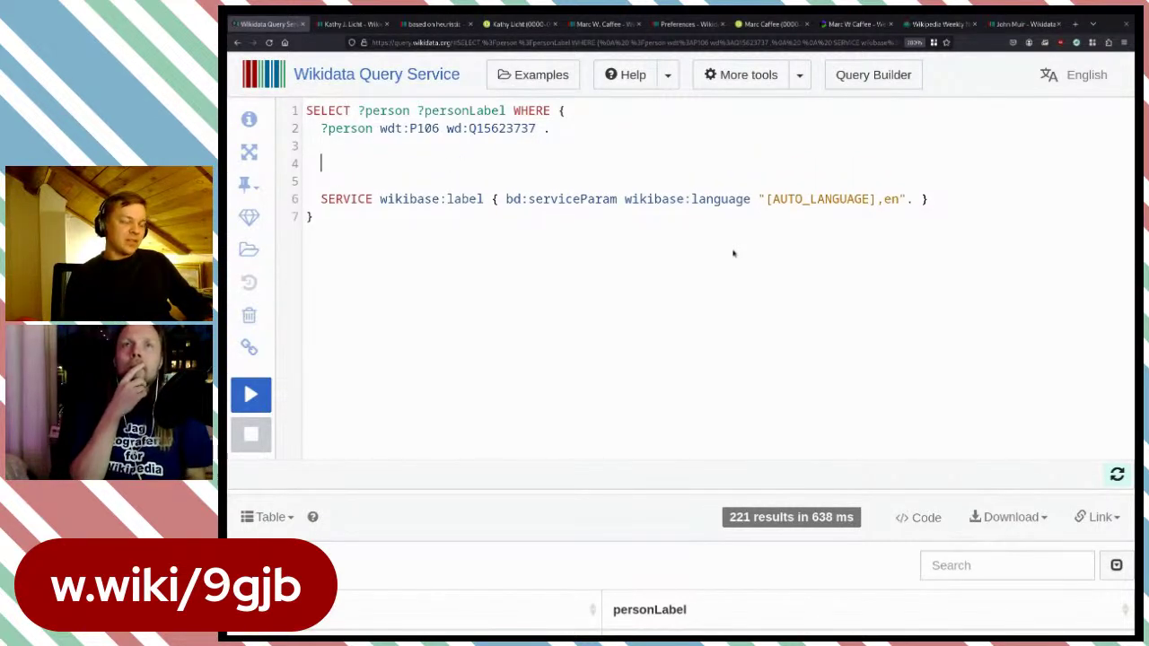
type("?person")
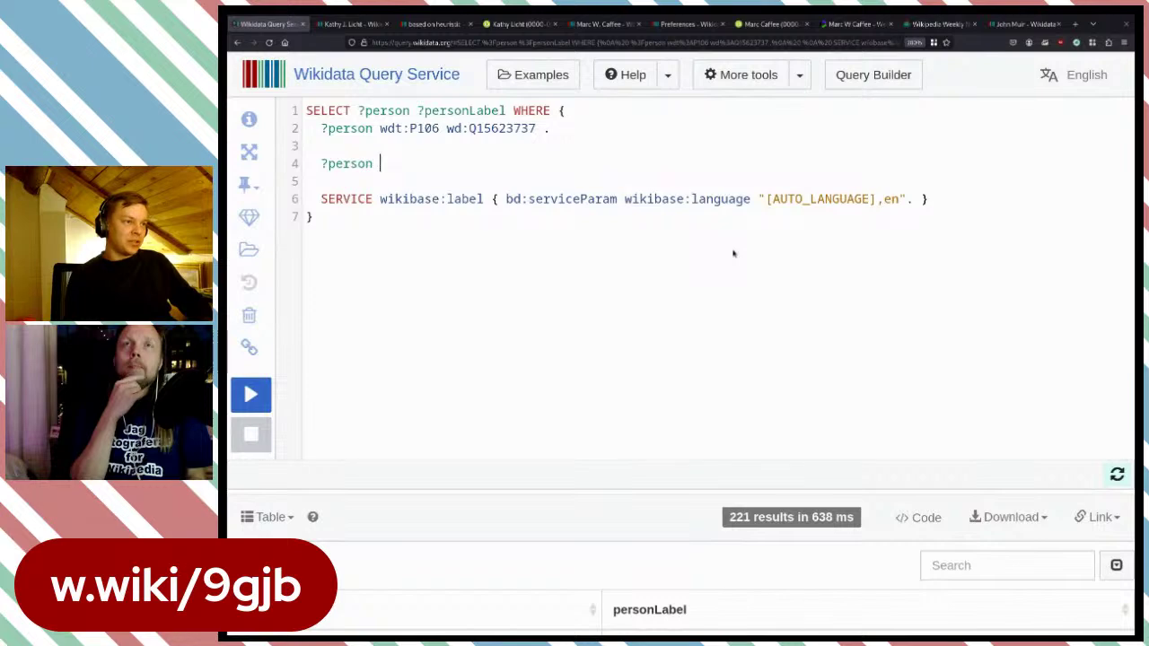
type(" wdtP")
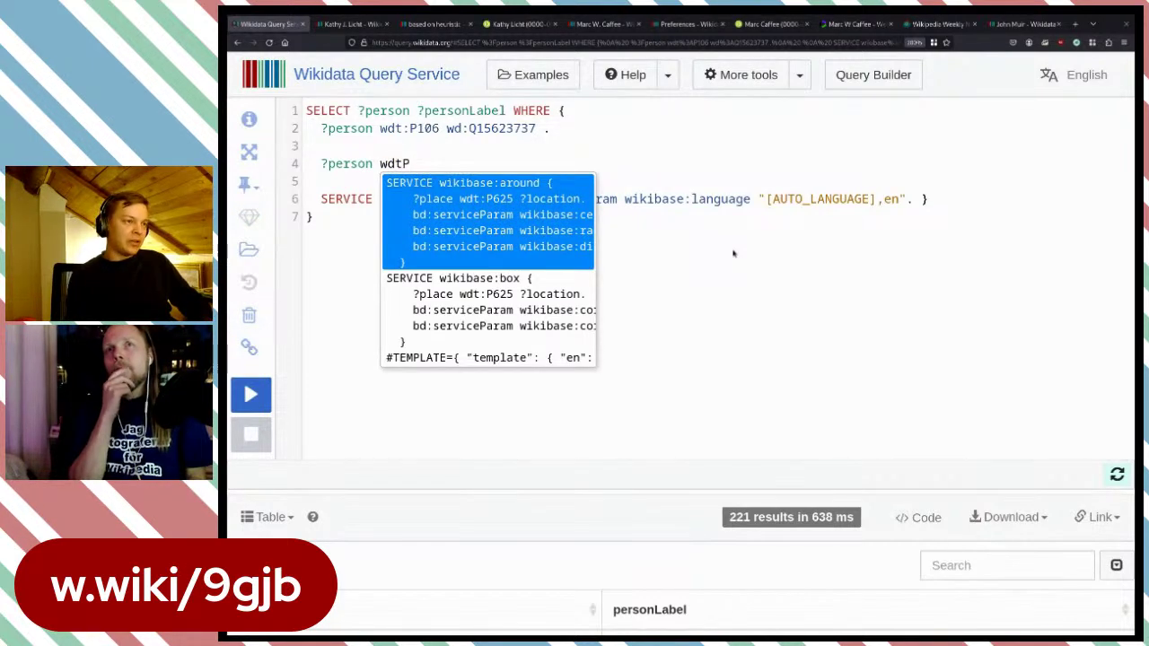
key("BackSpace")
type(":")
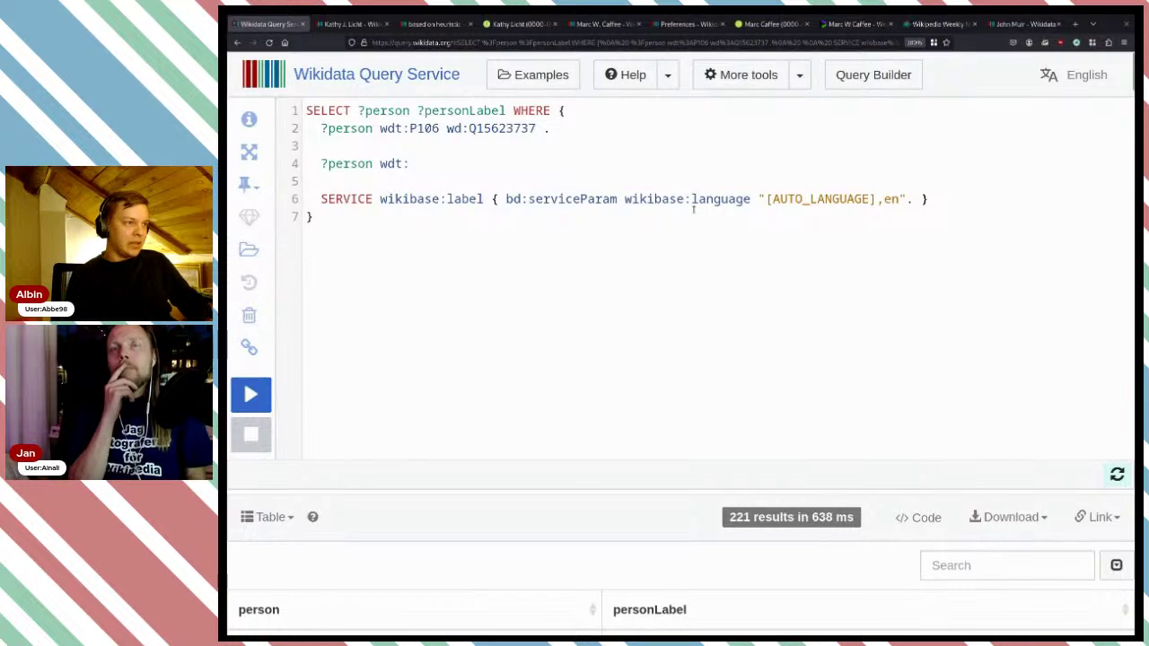
type("P10")
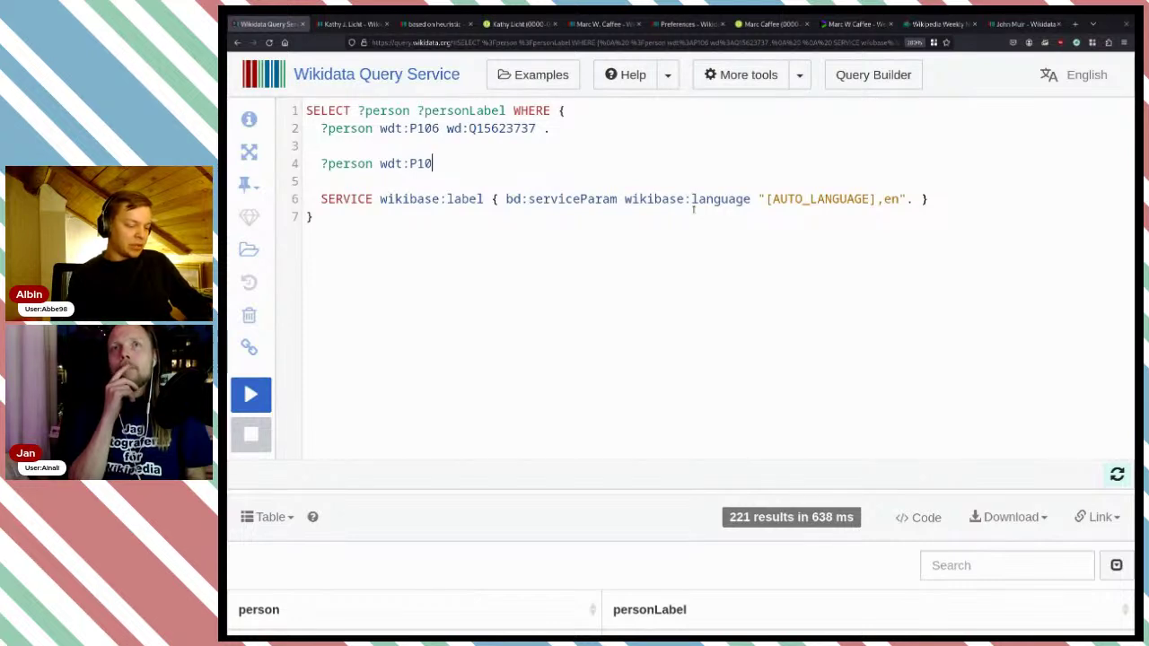
type("6 ?")
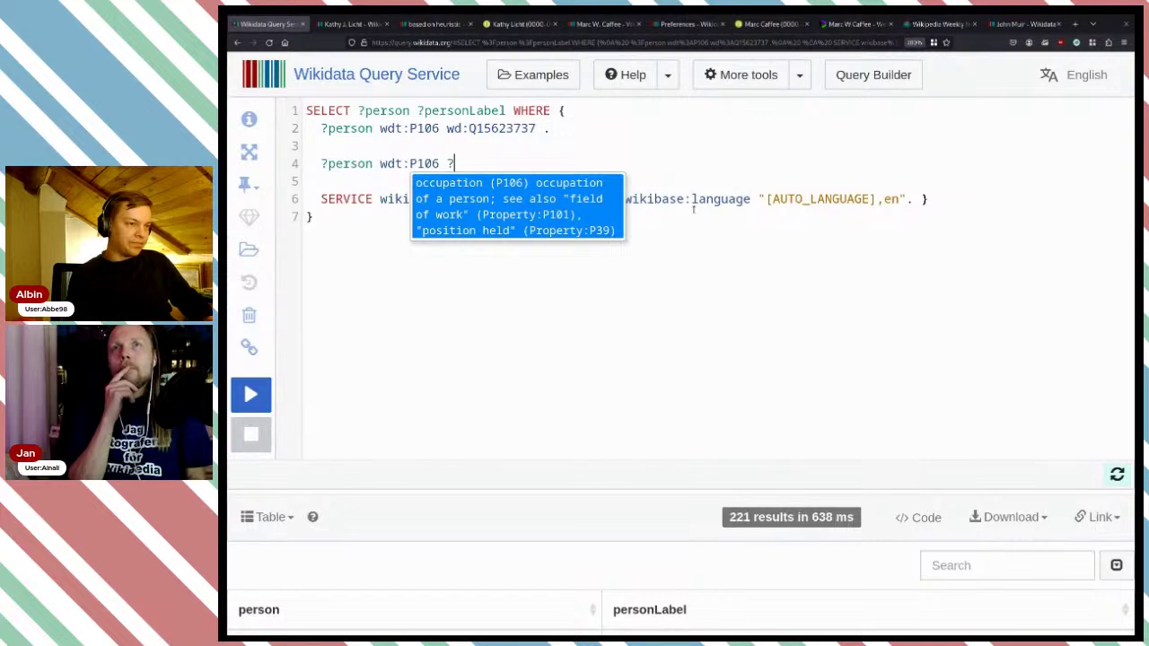
key("BackSpace")
key("BackSpace")
key("BackSpace")
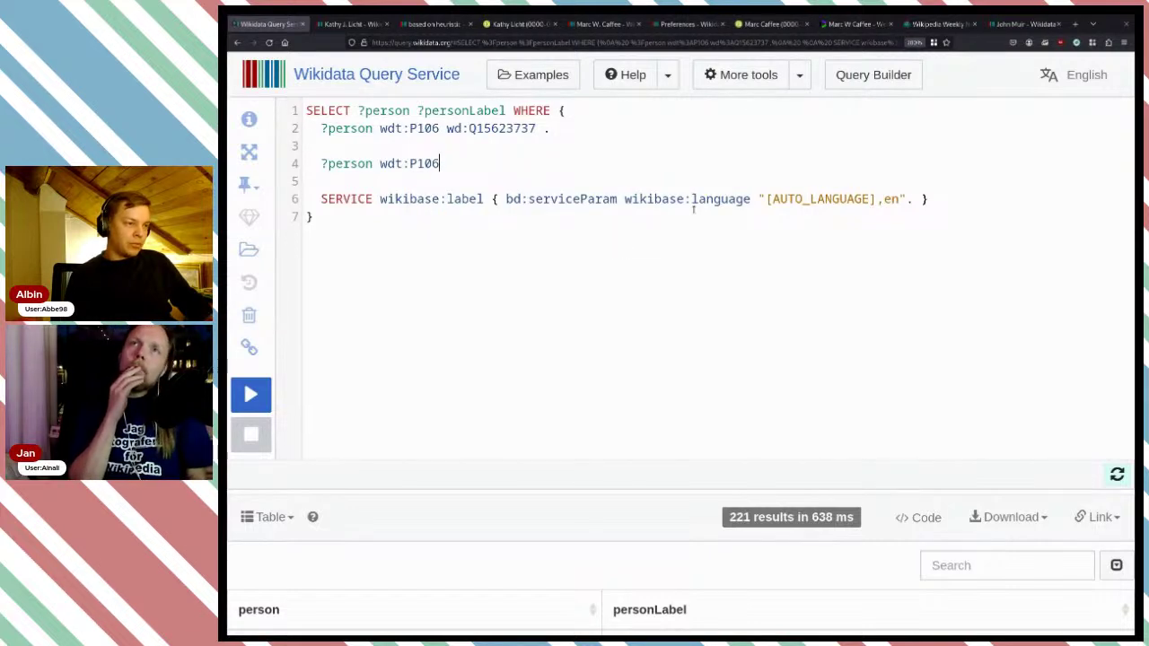
type("?occupation")
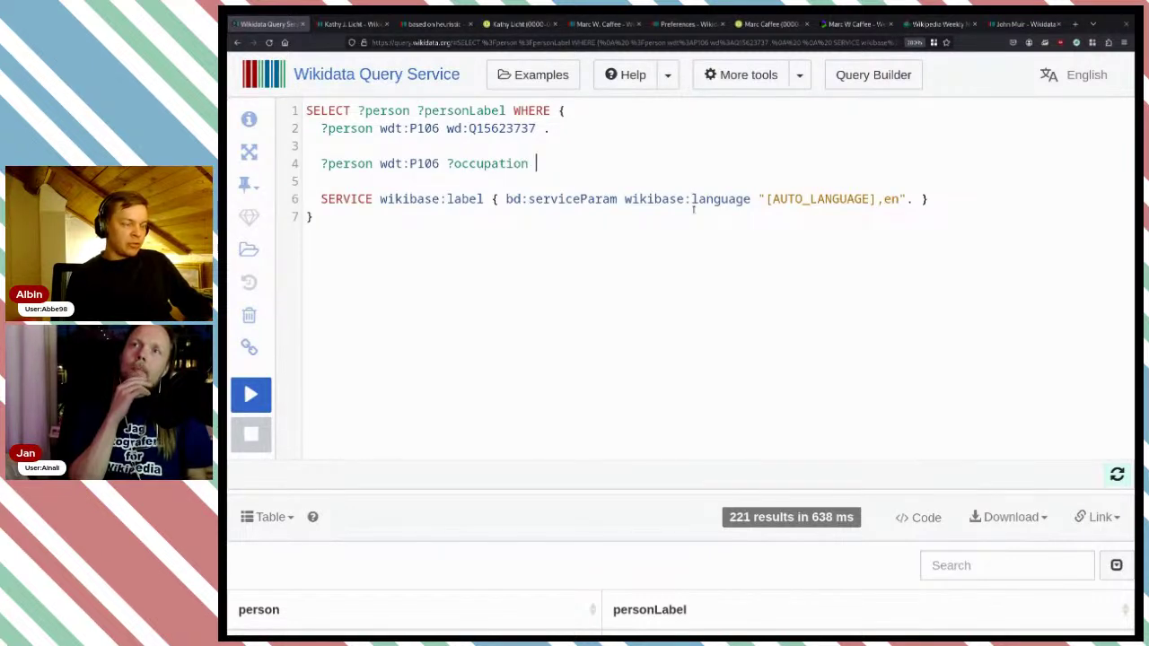
- Add ?occupation to the selected variables, run the query and look through the listed occupations
key("Up")
type("?oc")
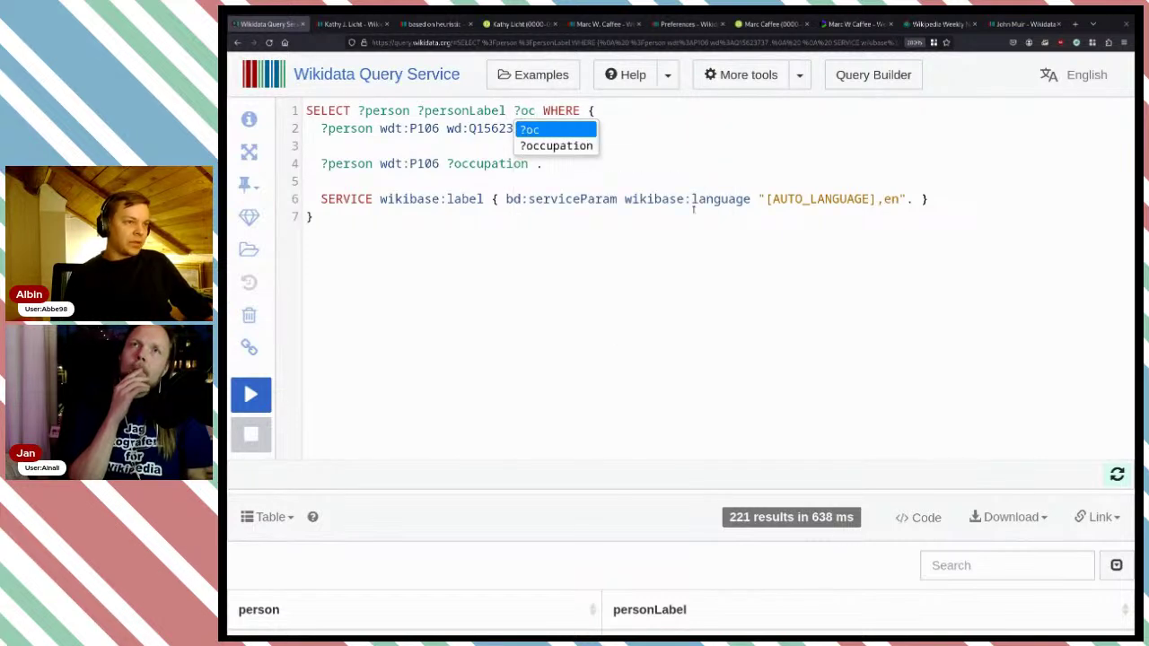
key("Down")
key("Return")
key("ctrl+Return")
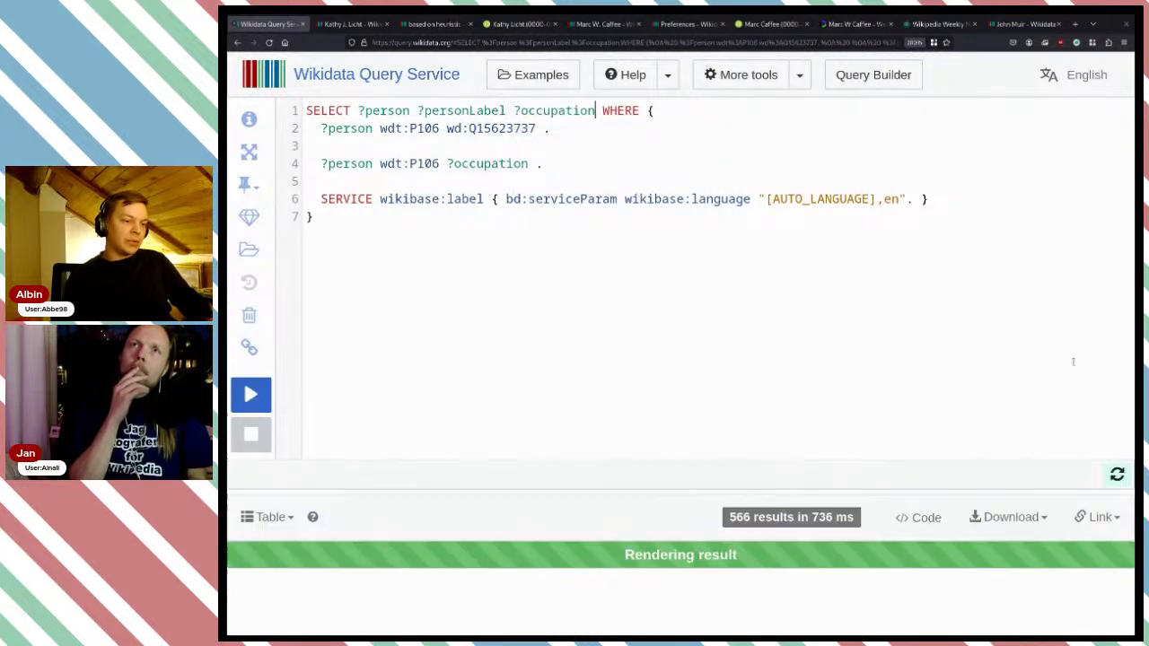
scroll(957, 494, "down", 5)
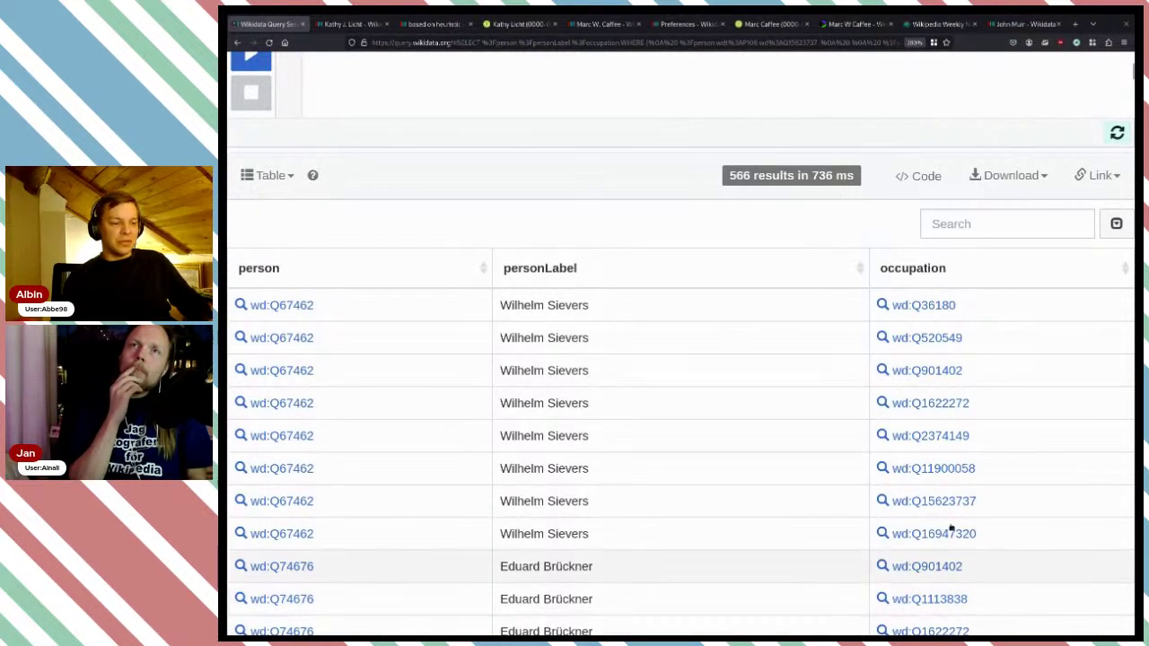
scroll(933, 538, "down", 3)
scroll(916, 503, "up", 5)
scroll(908, 449, "down", 5)
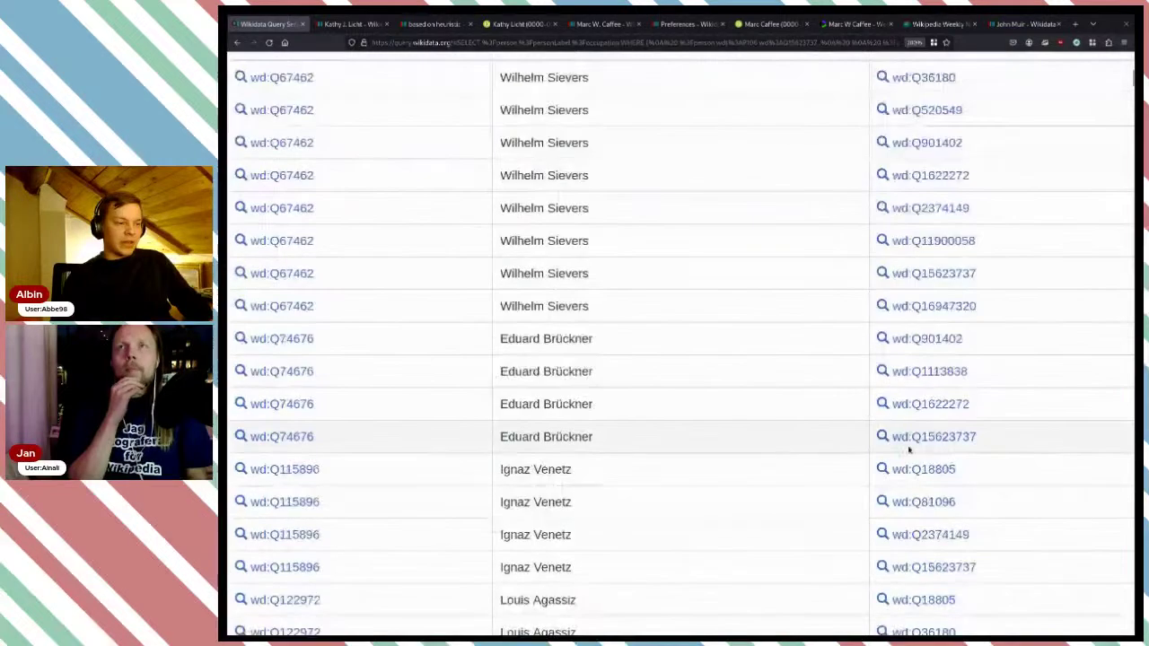
- Make the query return only distinct rows with SELECT DISTINCT and run it
scroll(619, 380, "up", 5)
left_click(352, 110)
type("DISTINCT ?person ?personLabel ?occupation WHERE {")
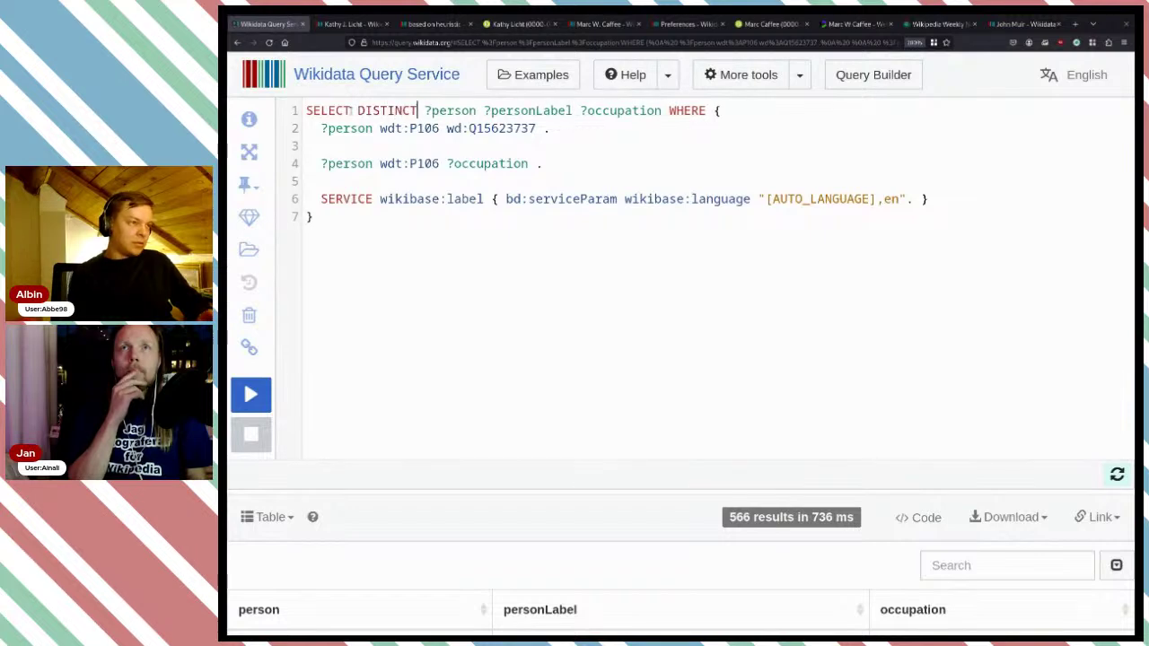
key("ctrl+Return")
- Examine the result table for people listed with several occupations, rerunning the query once
scroll(600, 275, "down", 4)
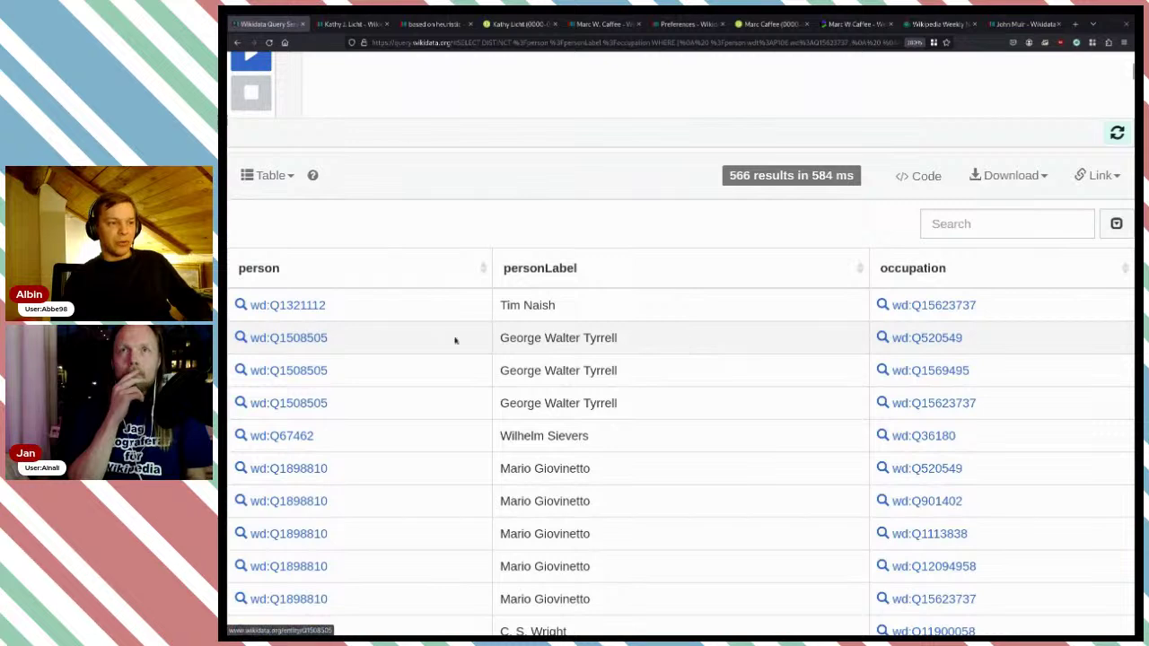
scroll(623, 398, "down", 4)
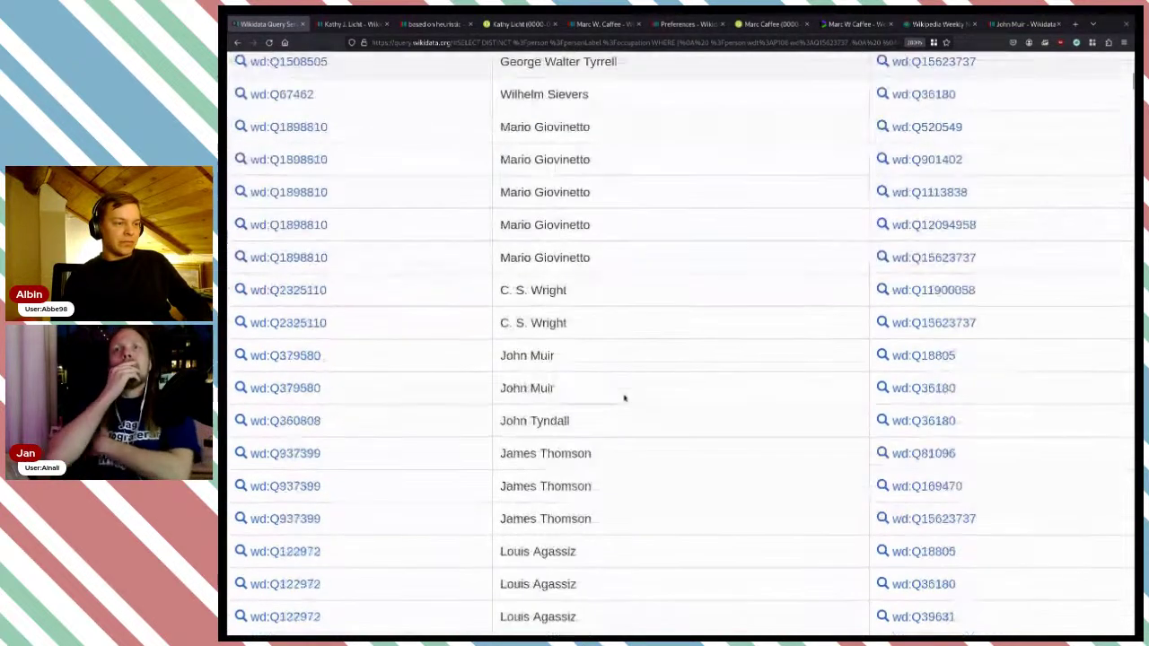
scroll(643, 405, "up", 8)
scroll(644, 409, "down", 10)
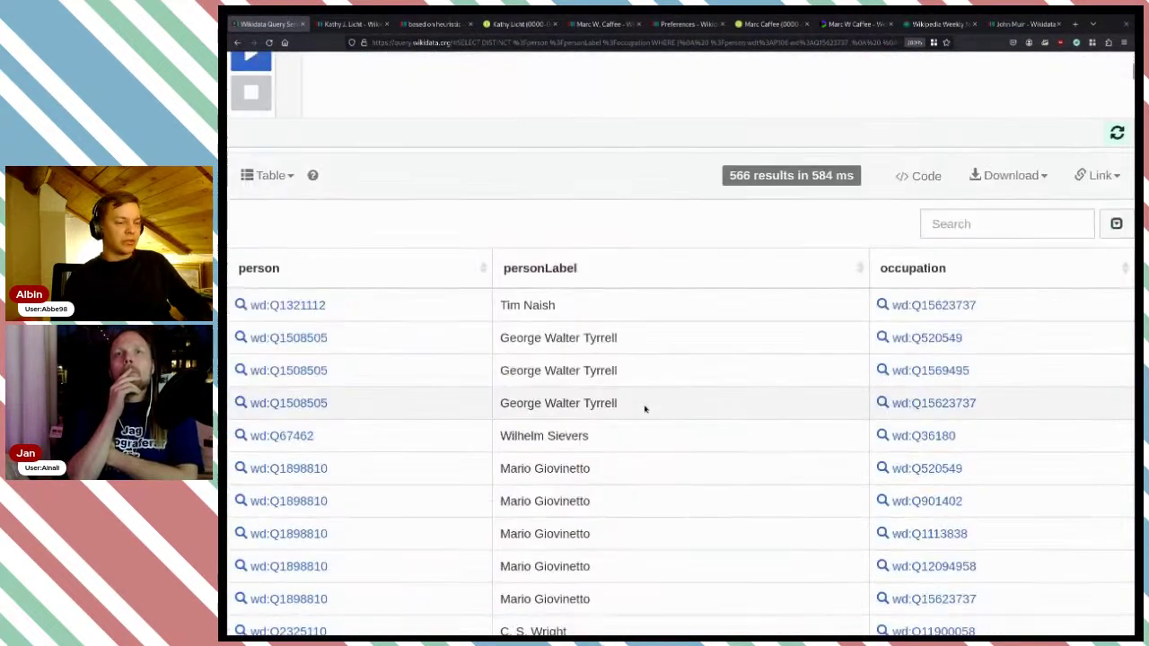
scroll(644, 406, "down", 2)
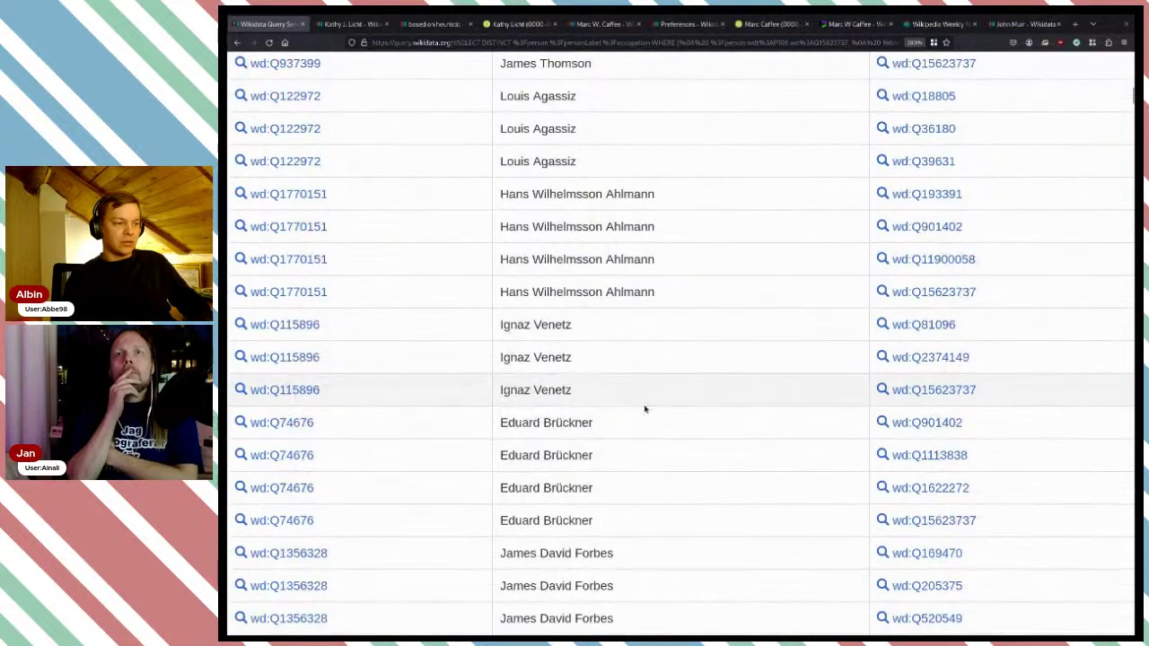
scroll(643, 403, "up", 10)
left_click(252, 281)
scroll(694, 326, "up", 2)
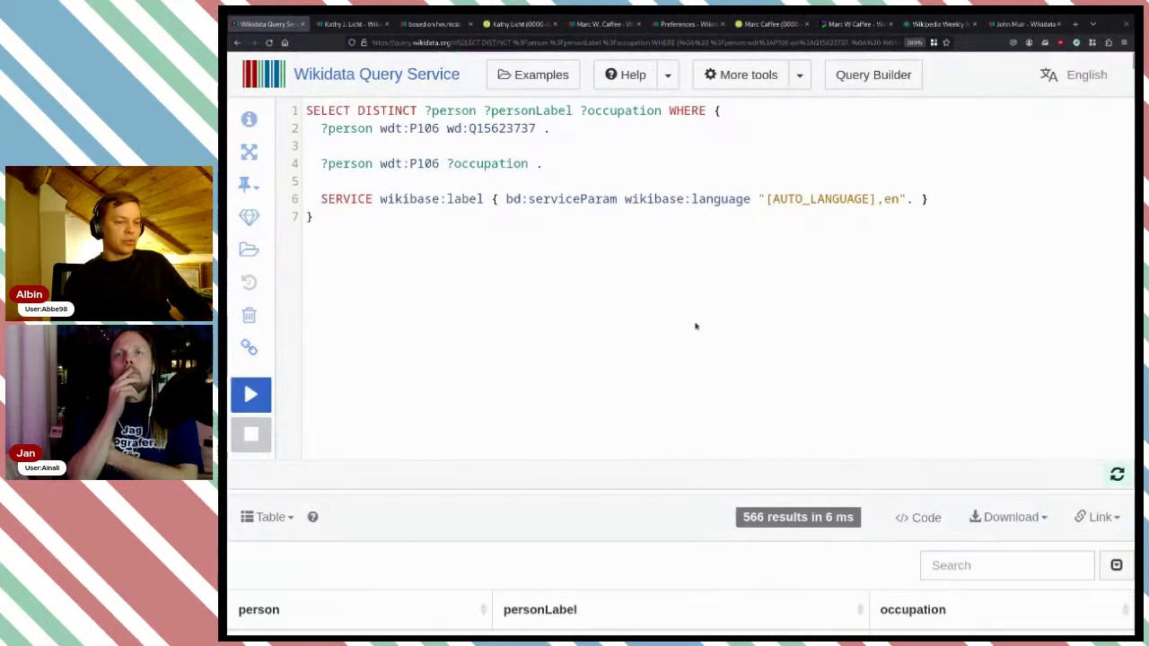
scroll(694, 326, "down", 4)
scroll(698, 406, "up", 4)
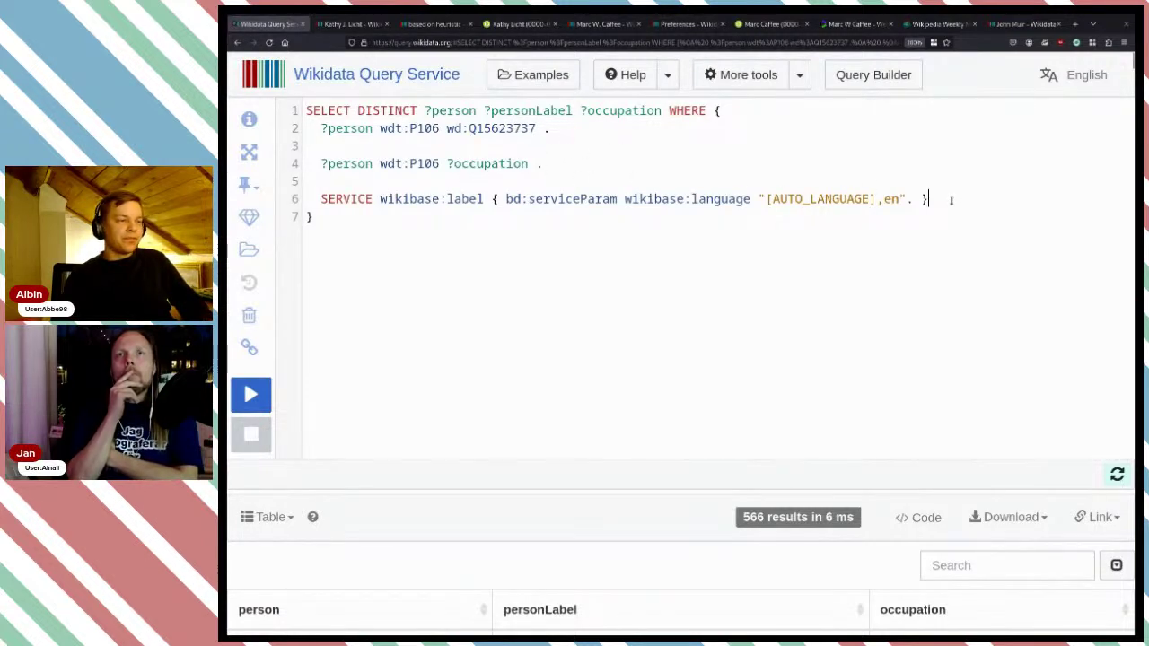
- Add the aggregate (COUNT(?occupation) as ?occupations) to the SELECT line and run the query
key("BackSpace")
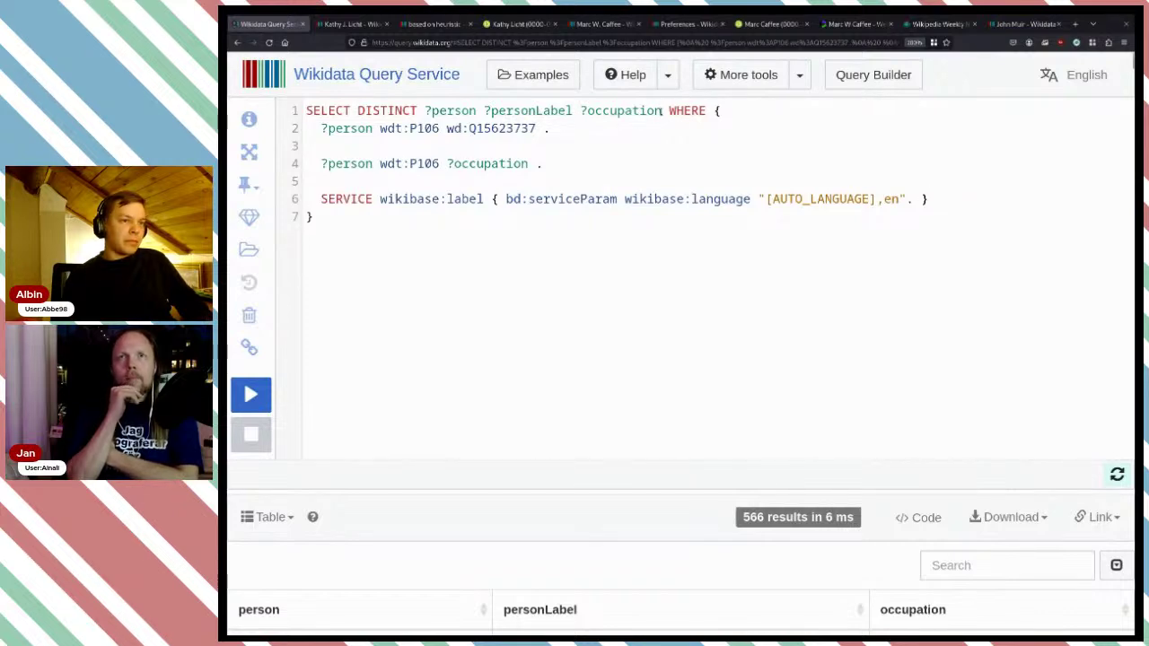
type("()")
type("COUNT")
key("BackSpace")
type("()")
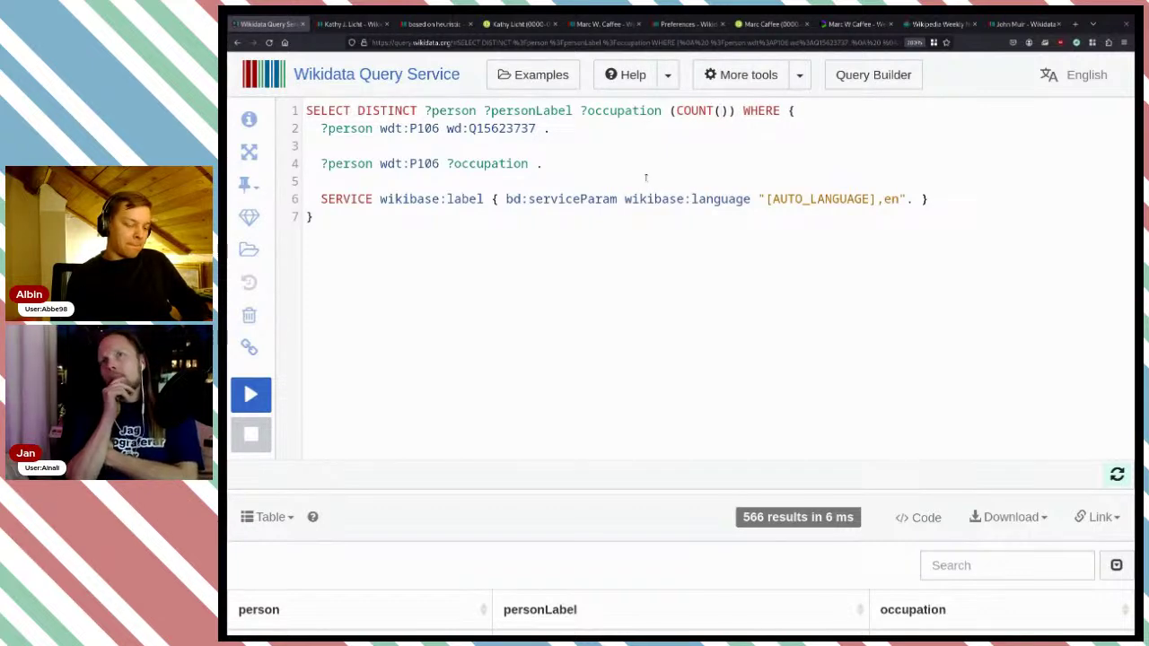
type("?")
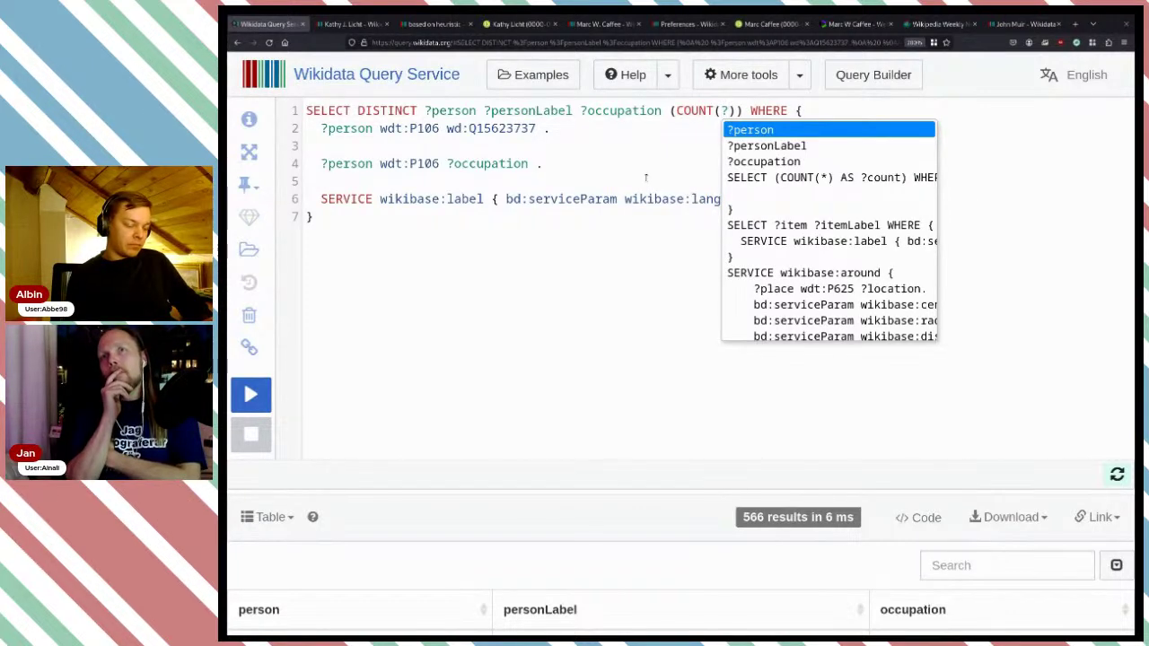
type("occ")
key("Return")
type("as ?")
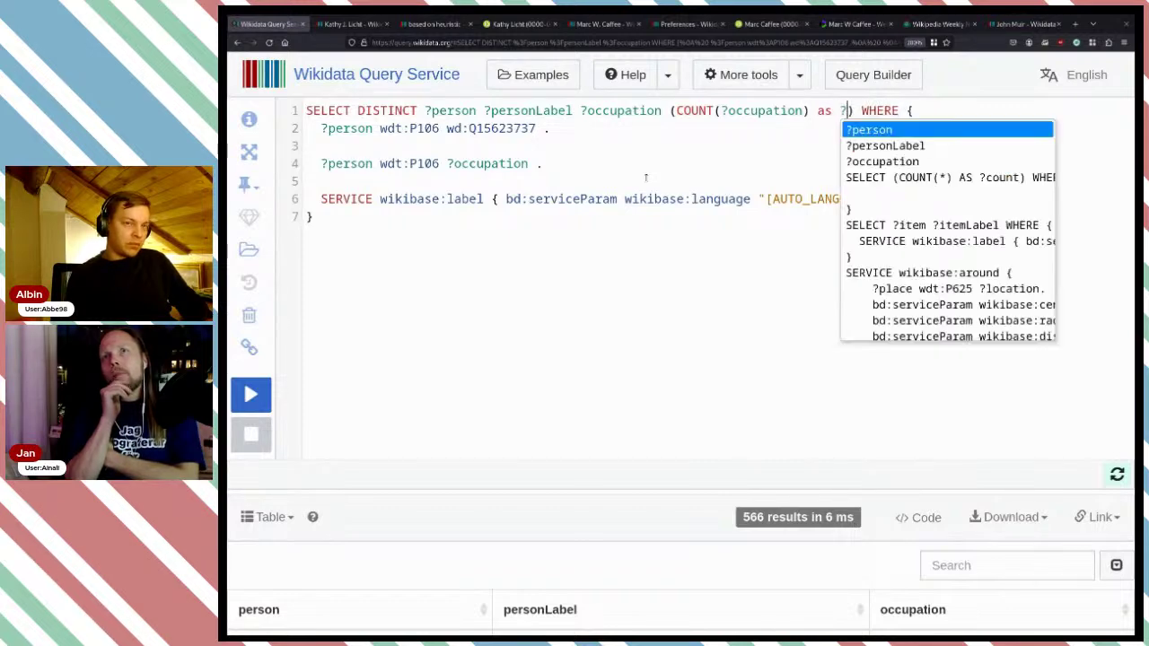
type("occ")
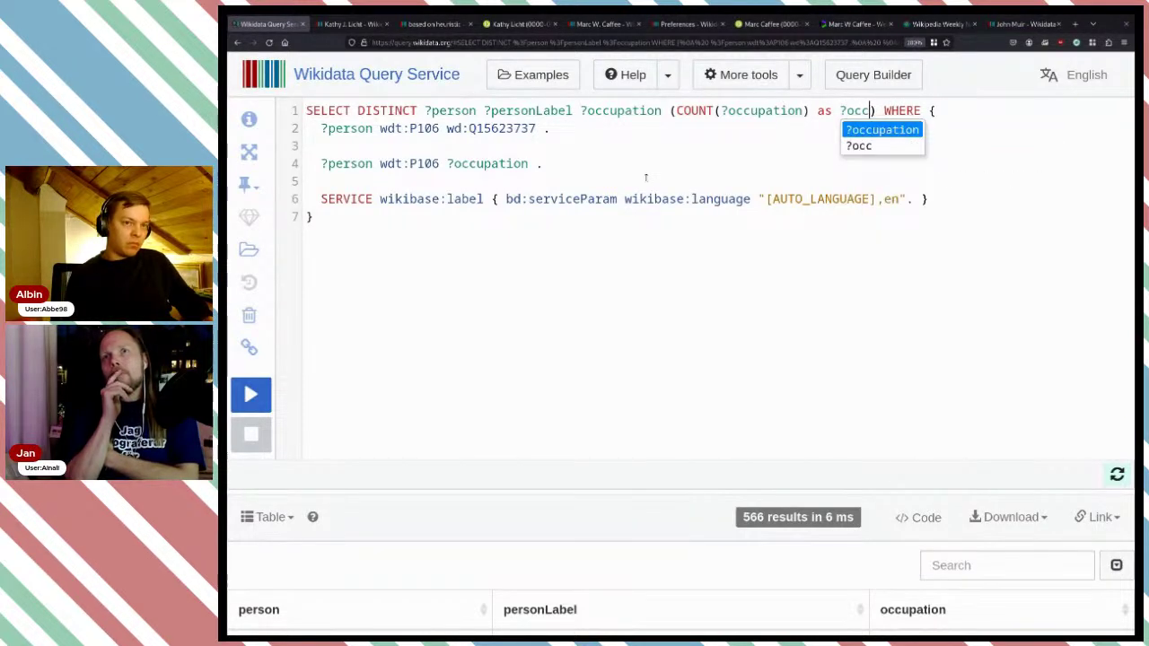
key("Return")
type("s")
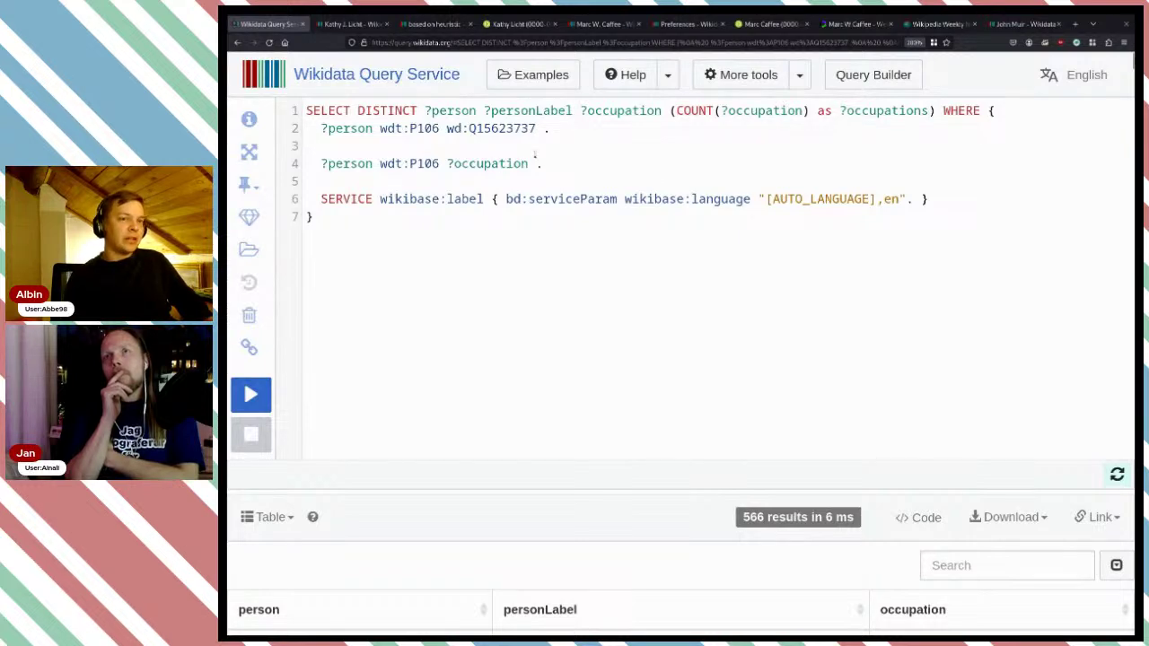
key("ctrl+Return")
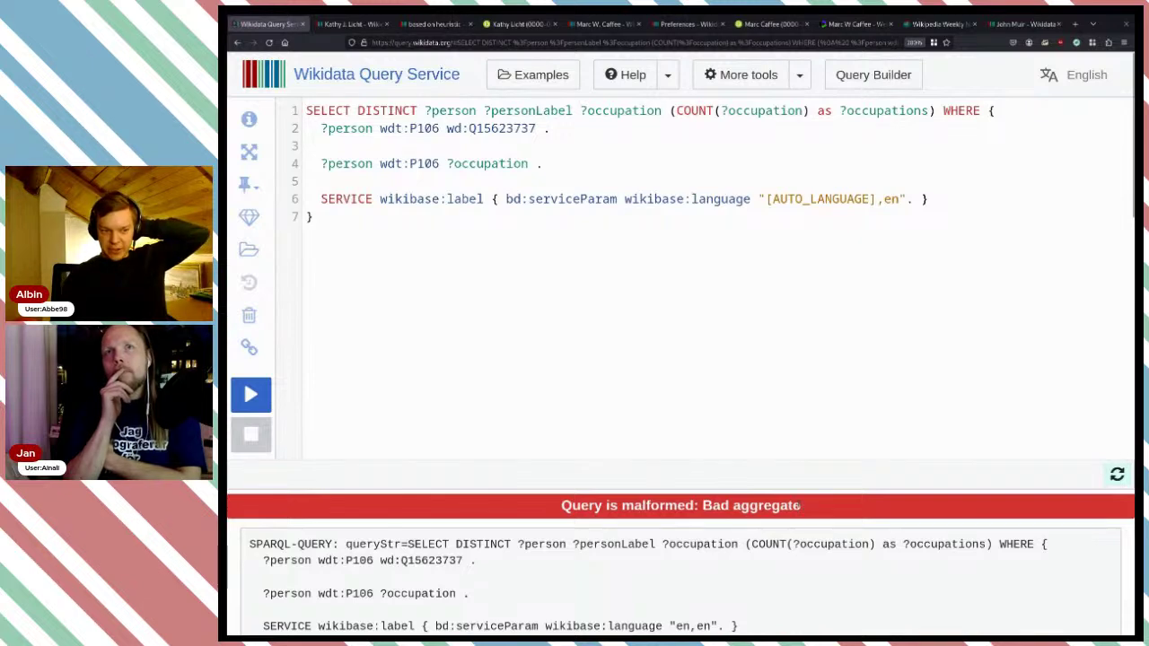
- Append GROUP BY ?person ?personLabel after the query's closing brace
left_click_drag(801, 506, 569, 507)
left_click(561, 507)
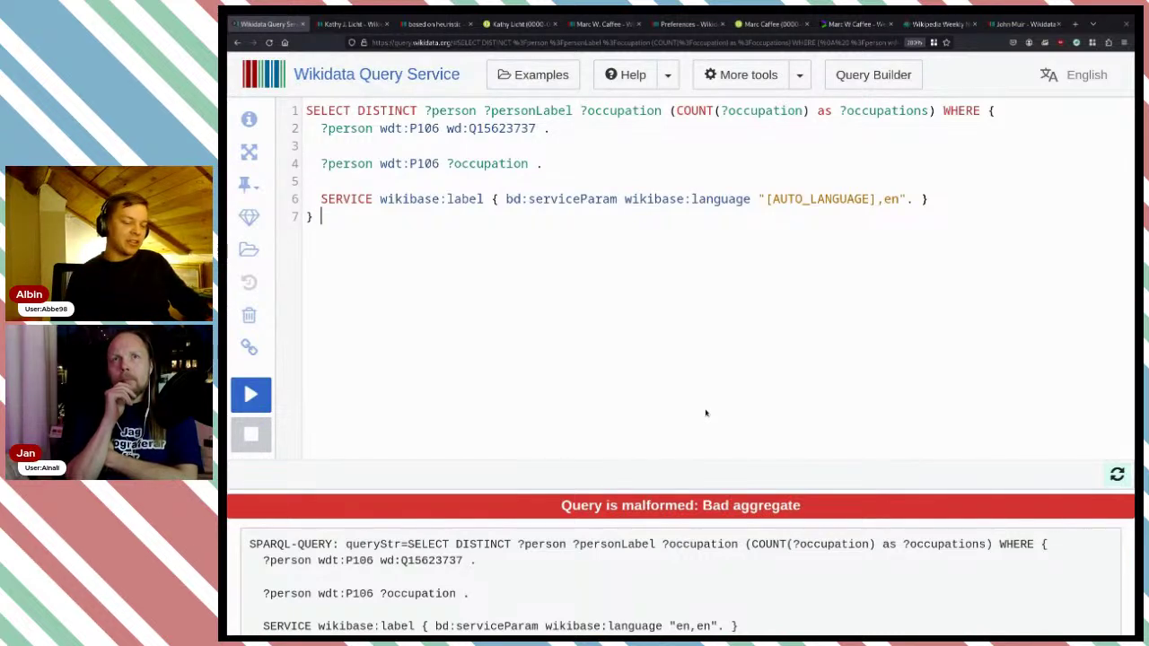
type("?")
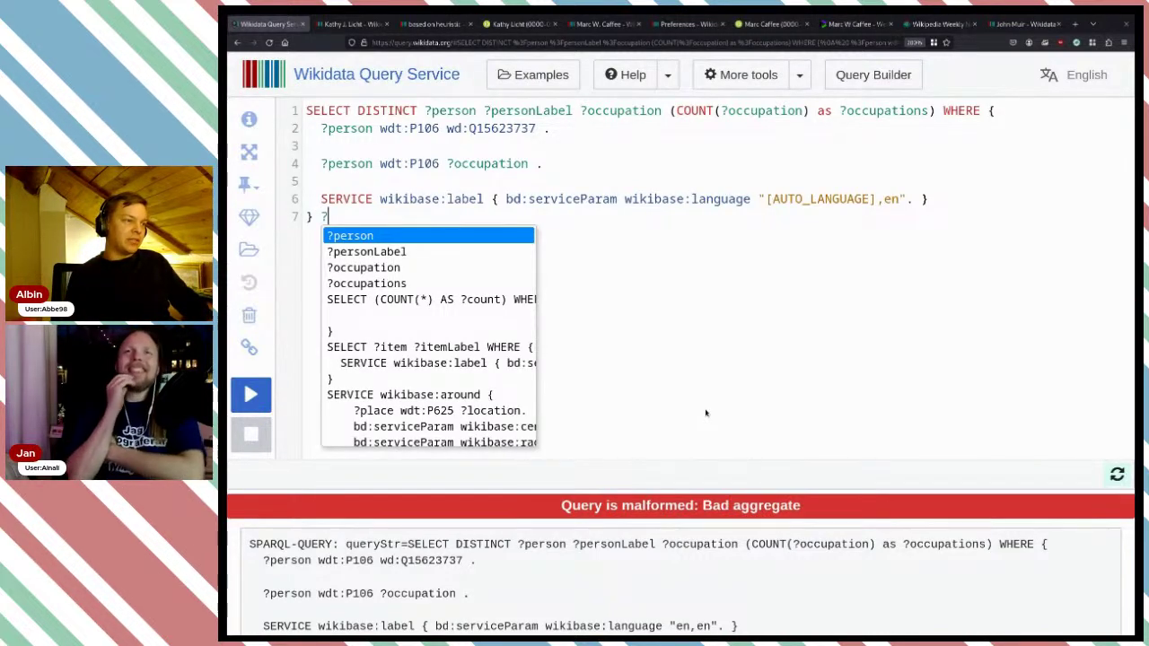
key("BackSpace")
key("BackSpace")
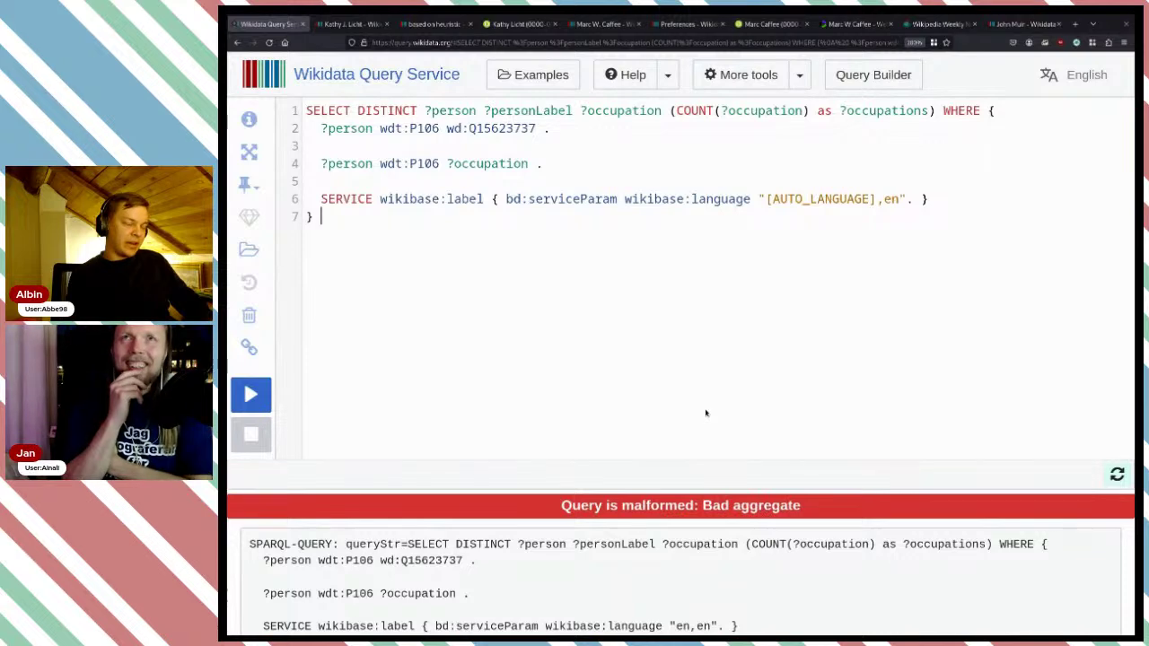
type("GROUP ")
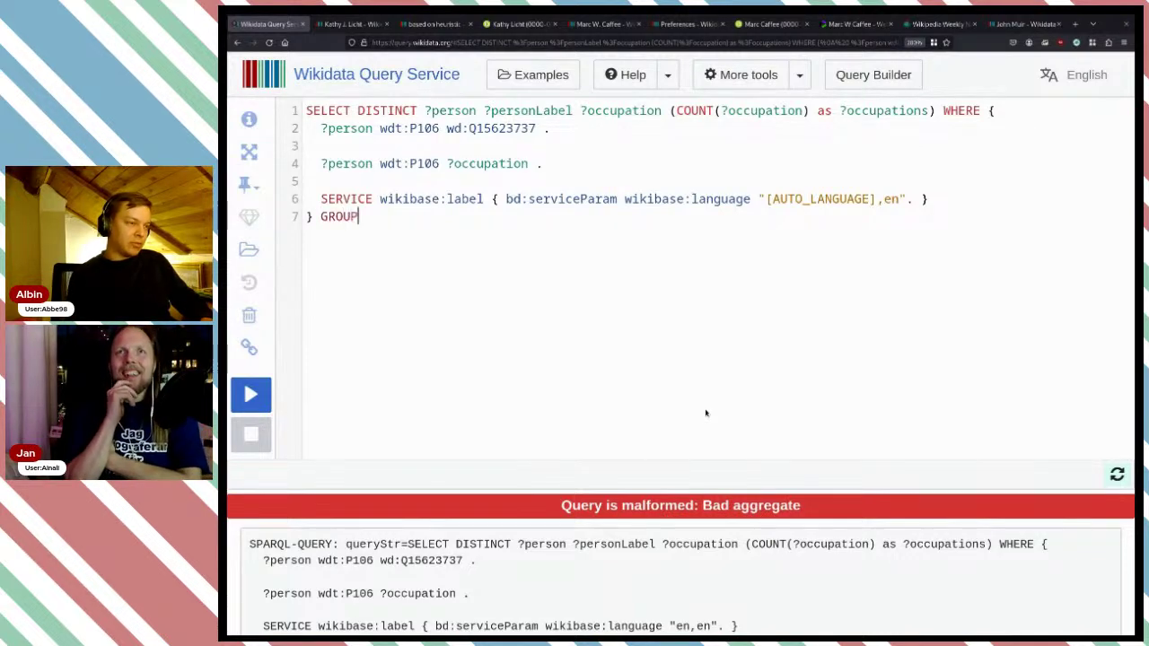
type("BY")
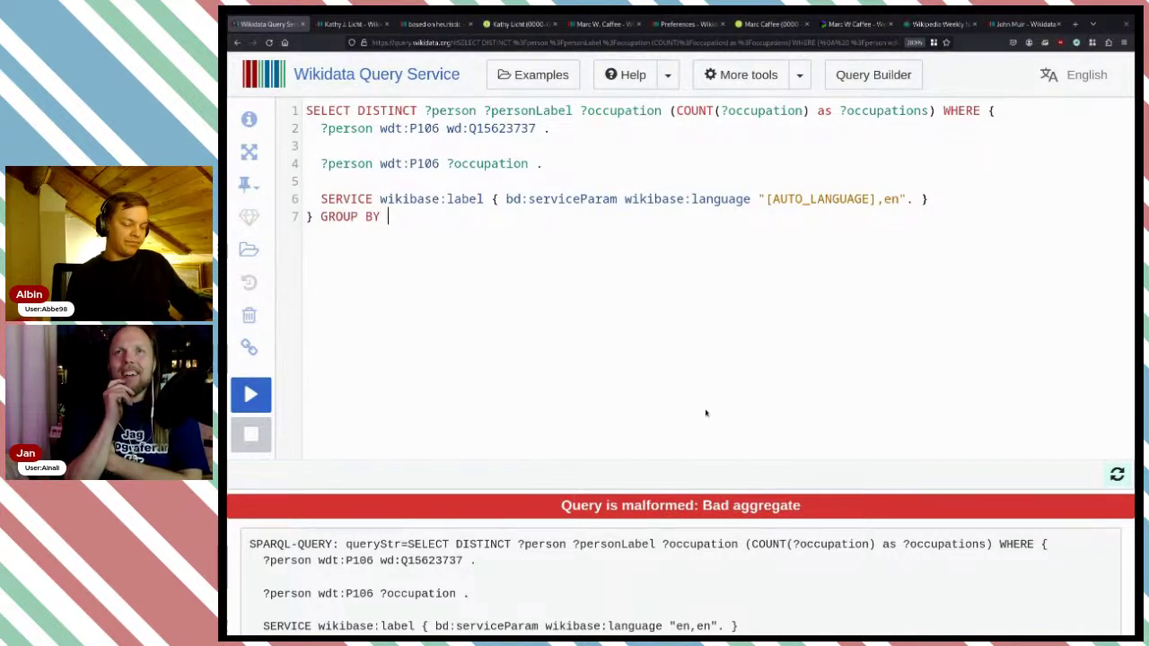
type(" ?")
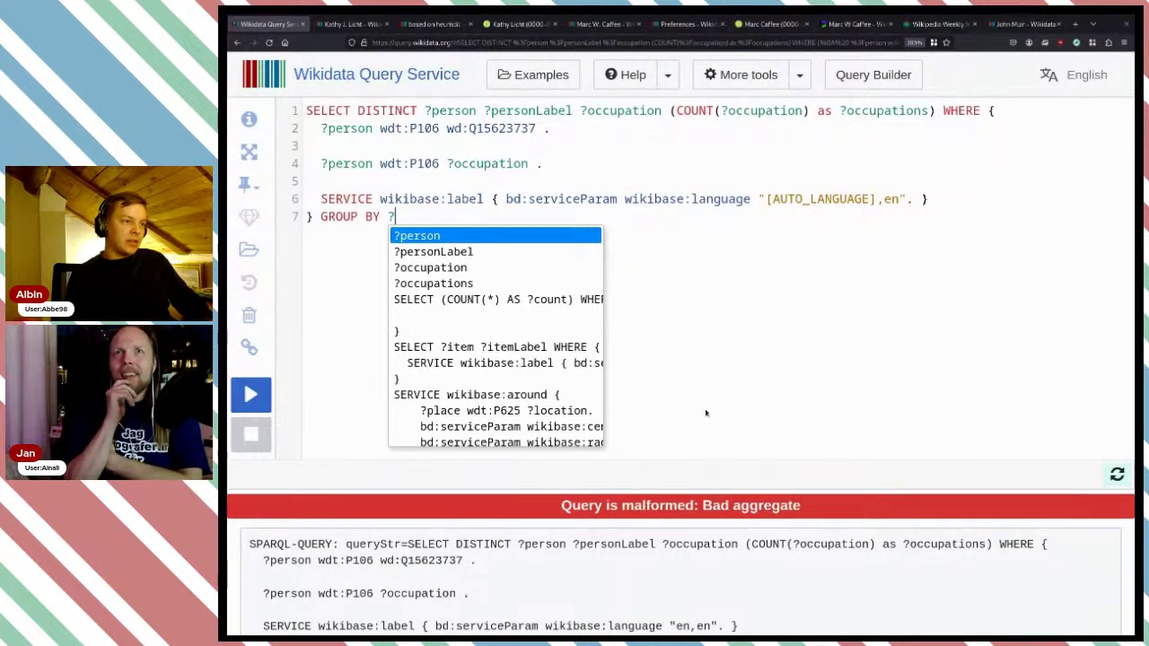
key("Return")
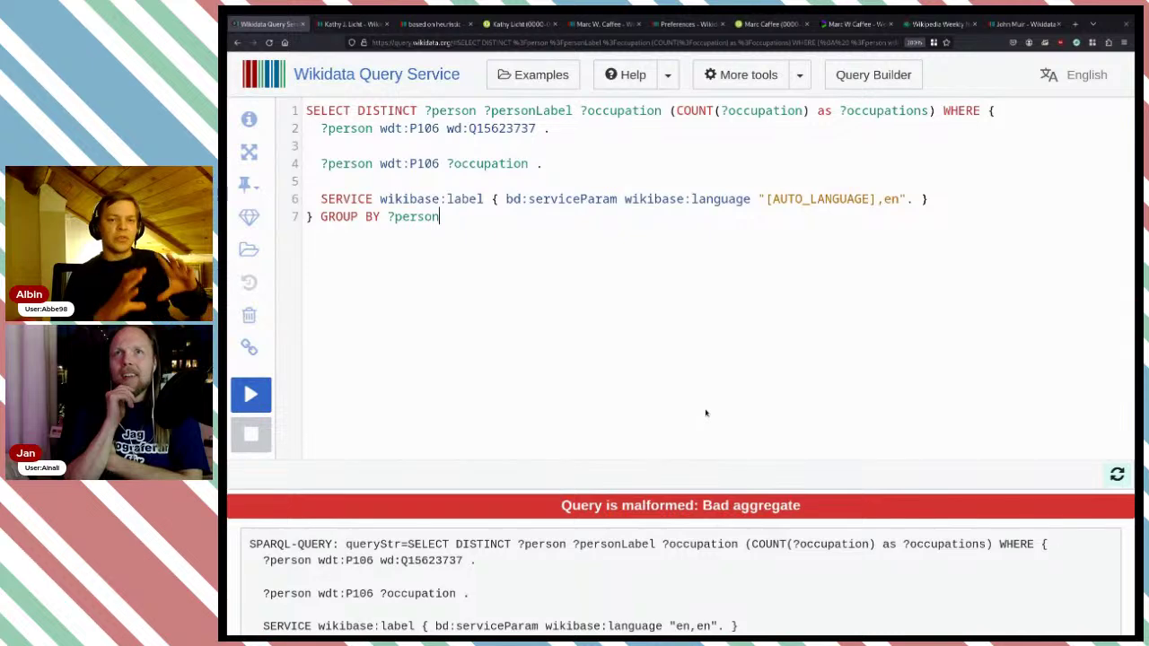
type("?")
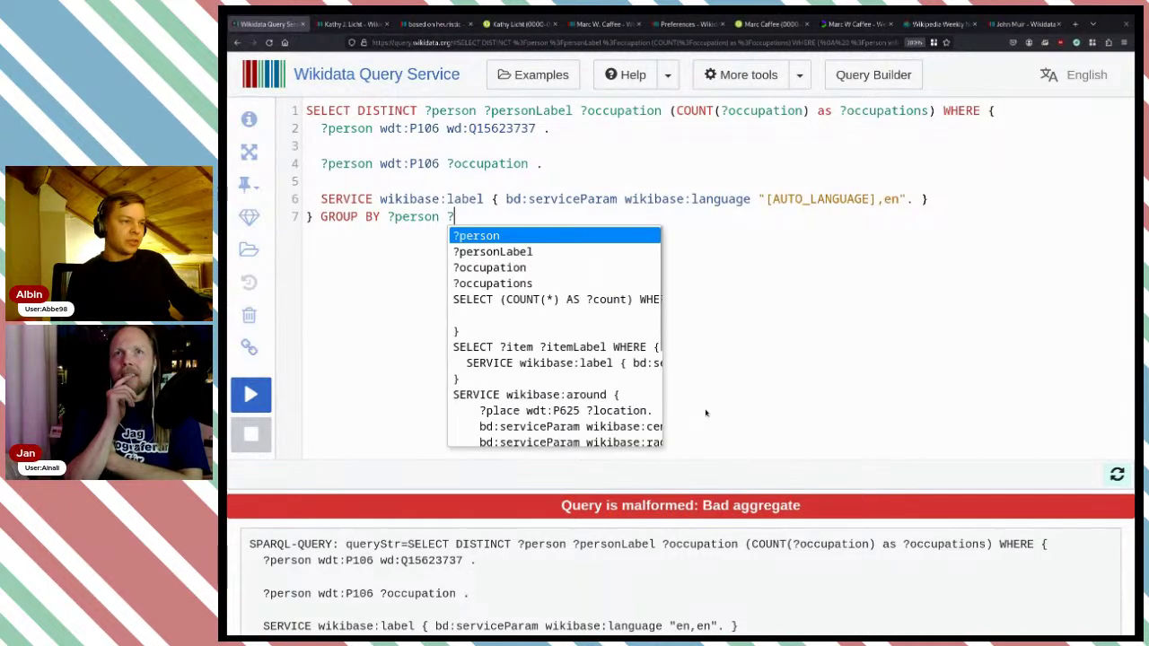
key("Down")
key("Return")
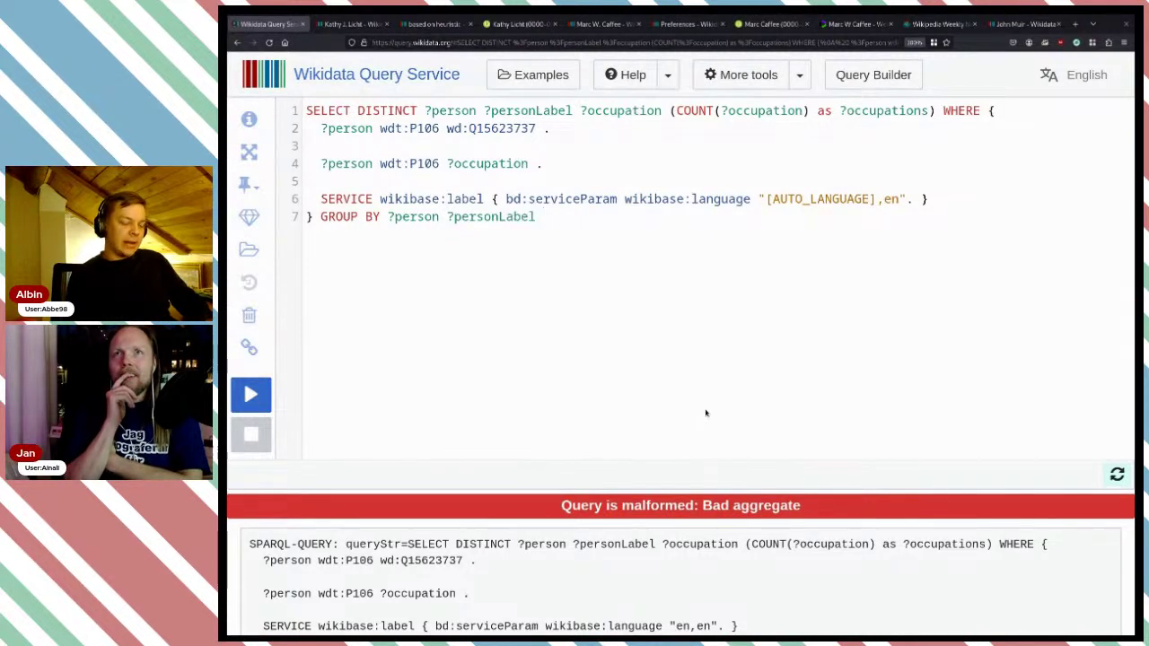
type("?")
key("Down")
key("Down")
key("Down")
key("Return")
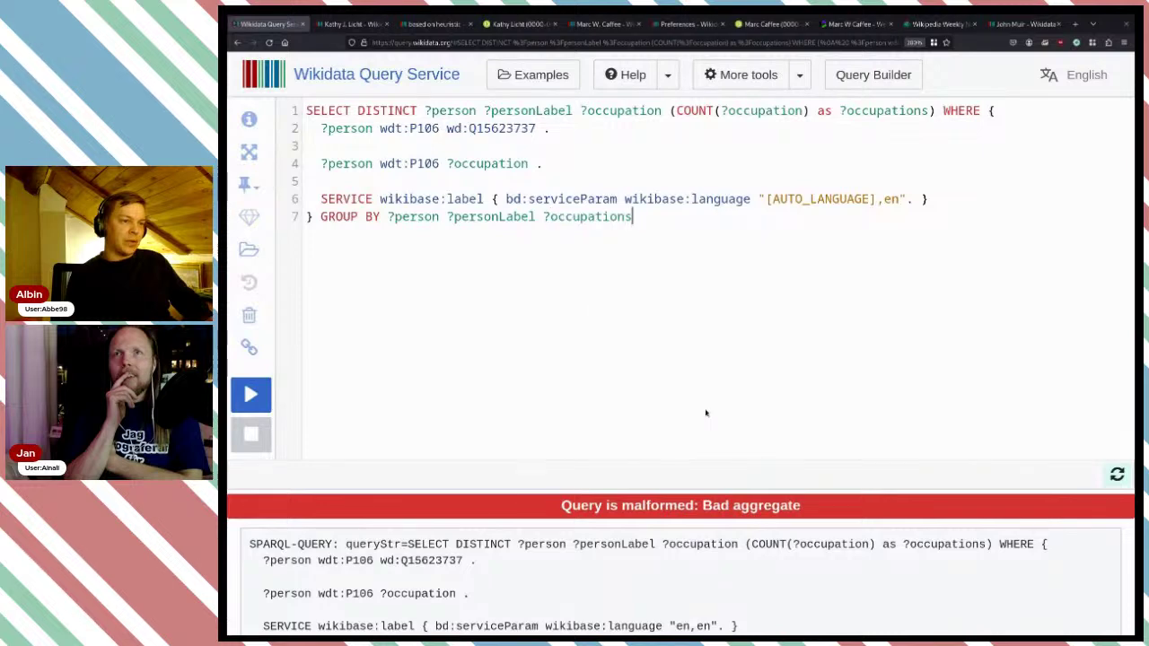
key("ctrl+shift+Left")
key("BackSpace")
key("BackSpace")
key("BackSpace")
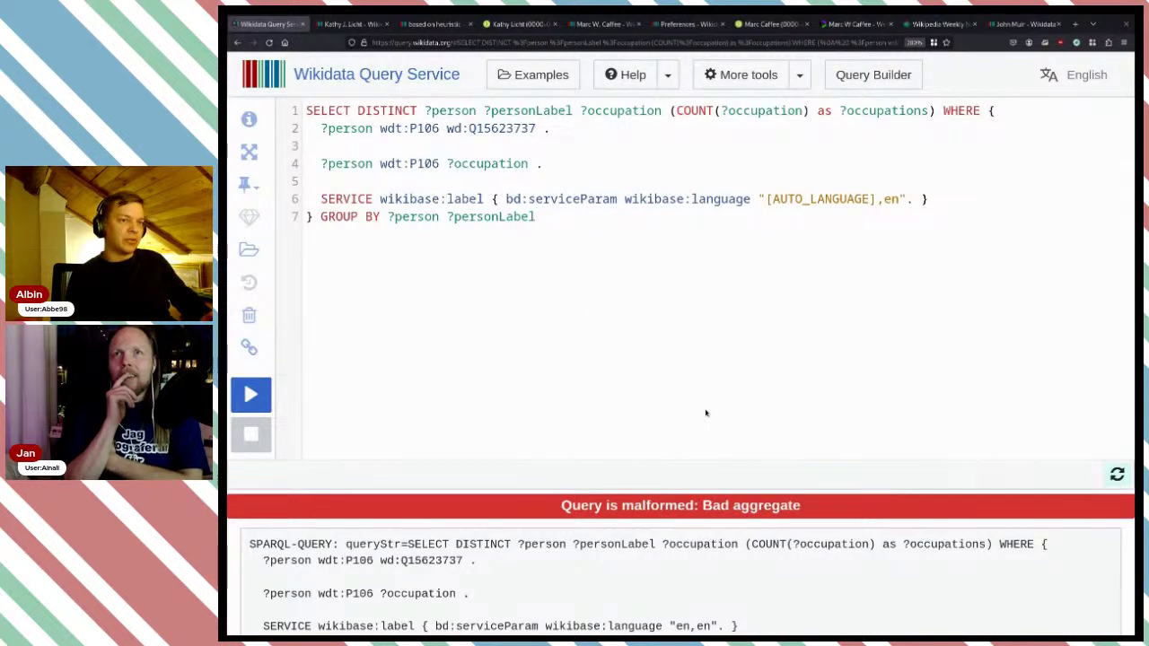
- Run the grouped query, remove ?occupation from the selected variables and run it again
key("ctrl+Return")
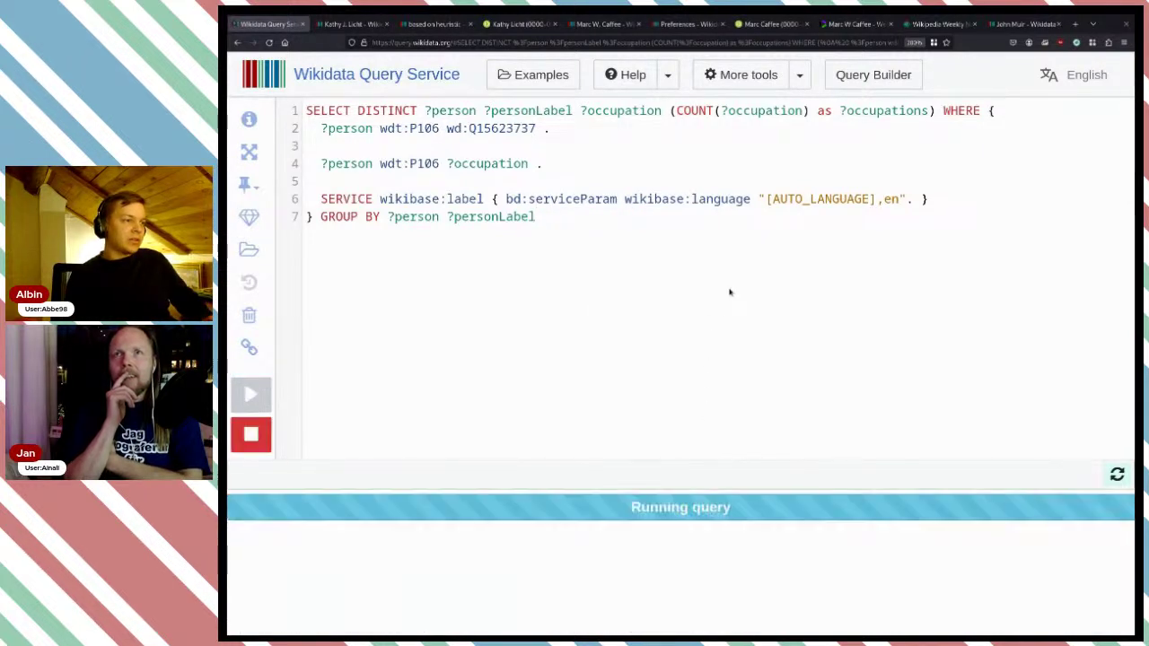
scroll(688, 274, "down", 5)
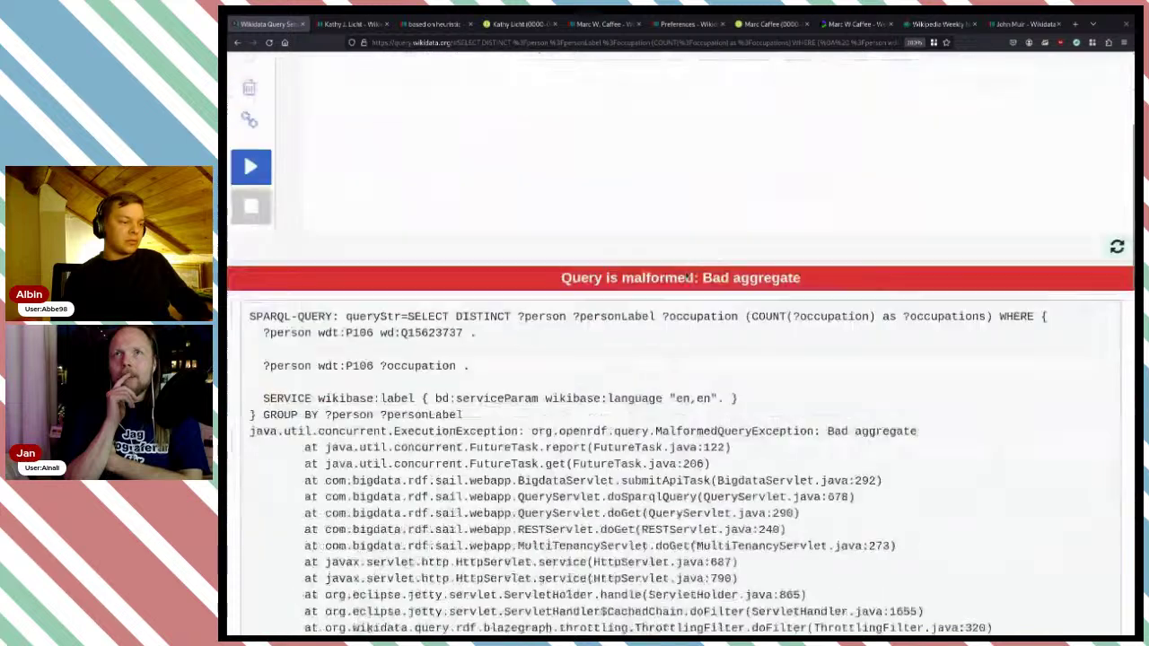
scroll(638, 320, "up", 5)
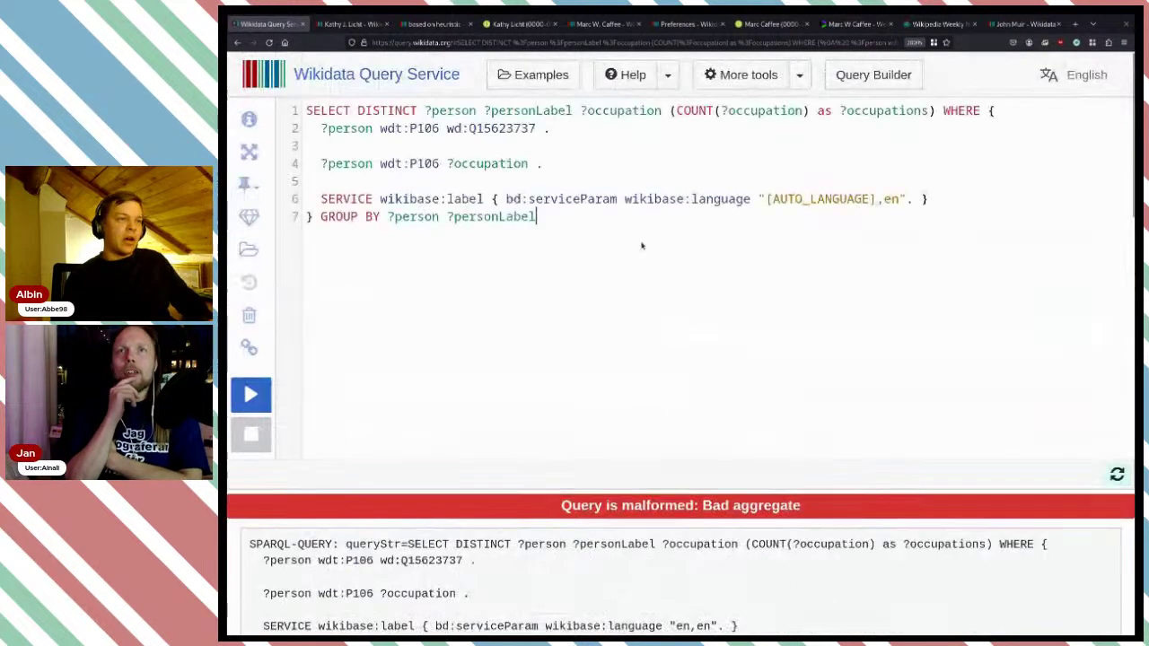
double_click(621, 110)
key("BackSpace")
key("BackSpace")
key("BackSpace")
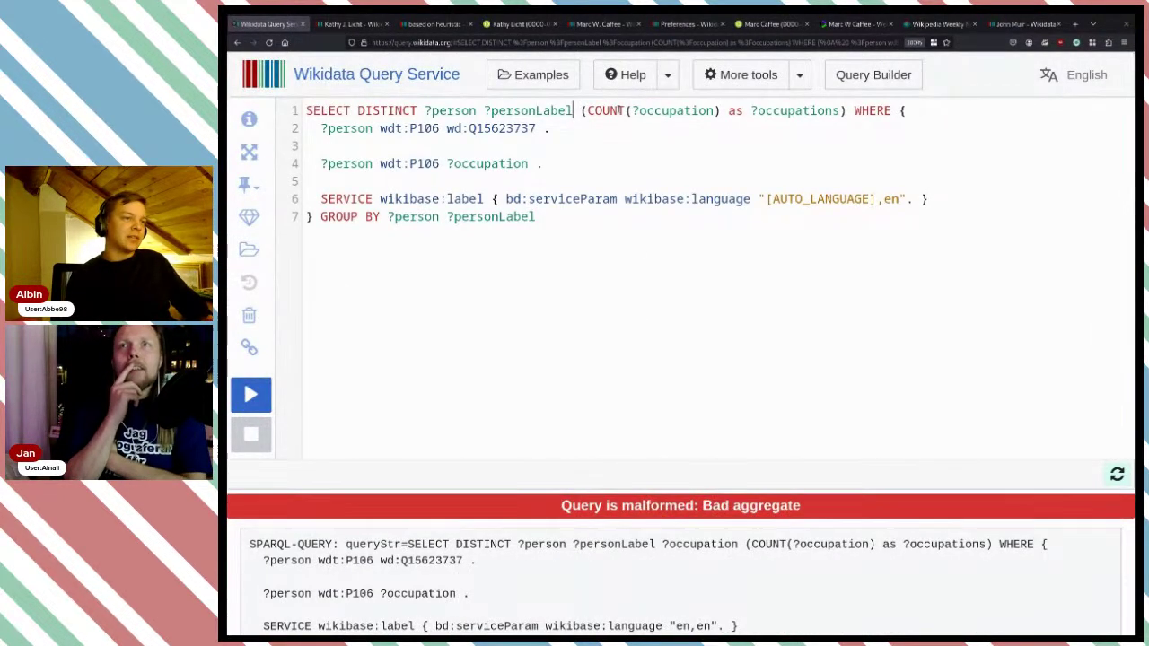
key("ctrl+Return")
scroll(696, 295, "down", 5)
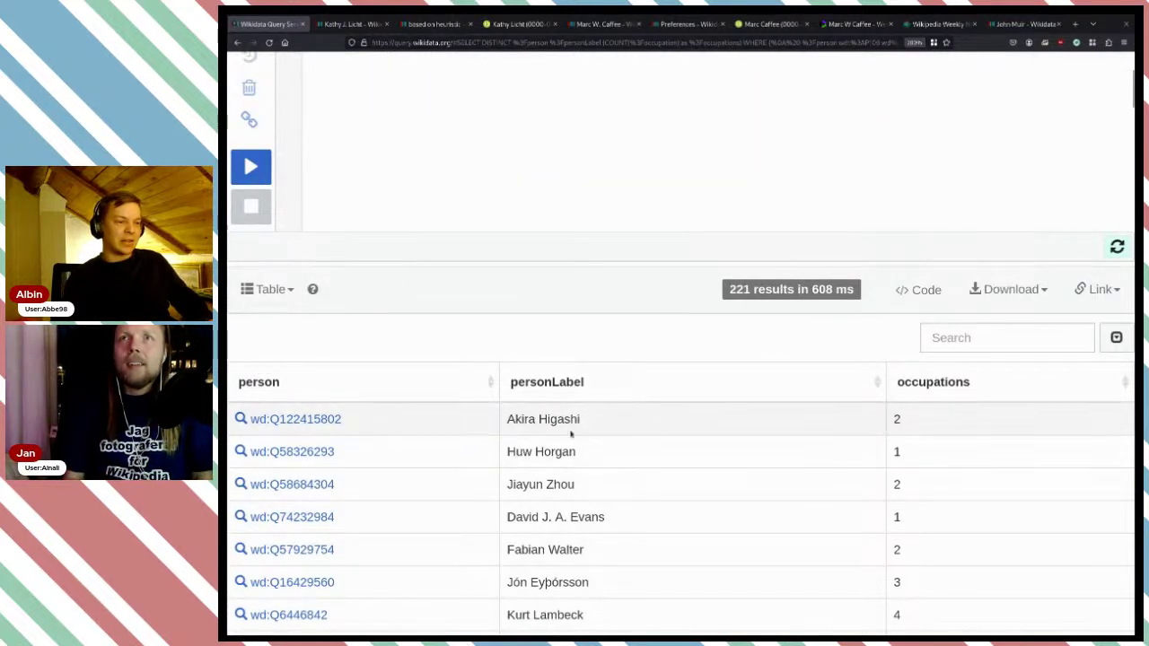
- Look through the number of occupations counted for each person in the result table
scroll(939, 410, "down", 10)
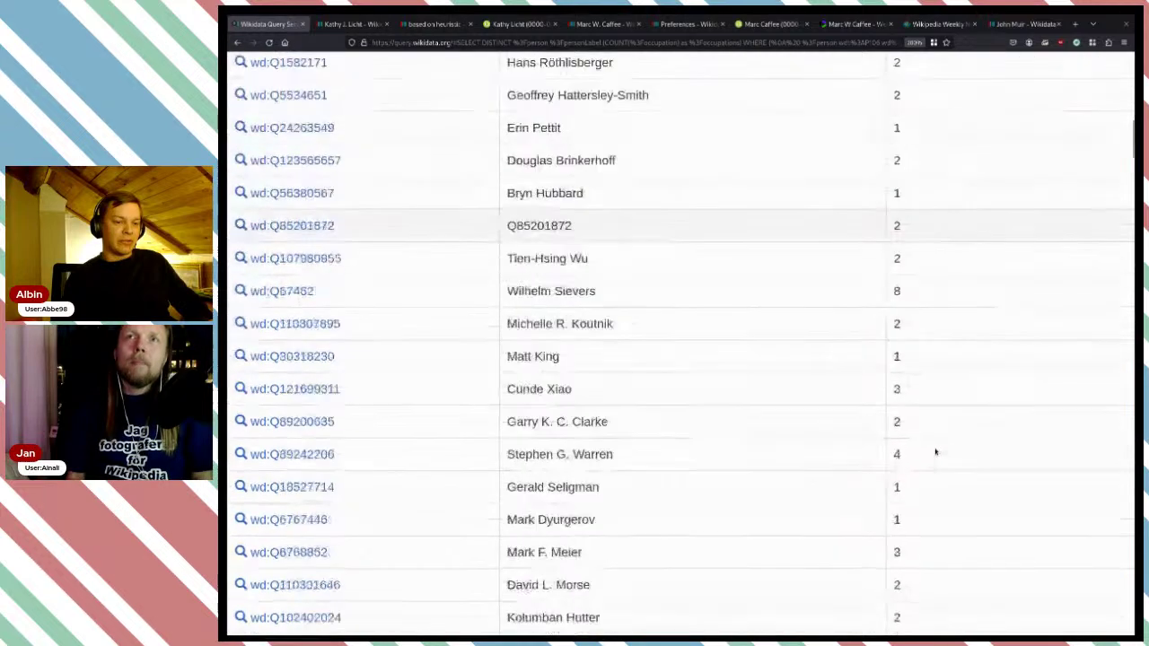
scroll(932, 462, "up", 15)
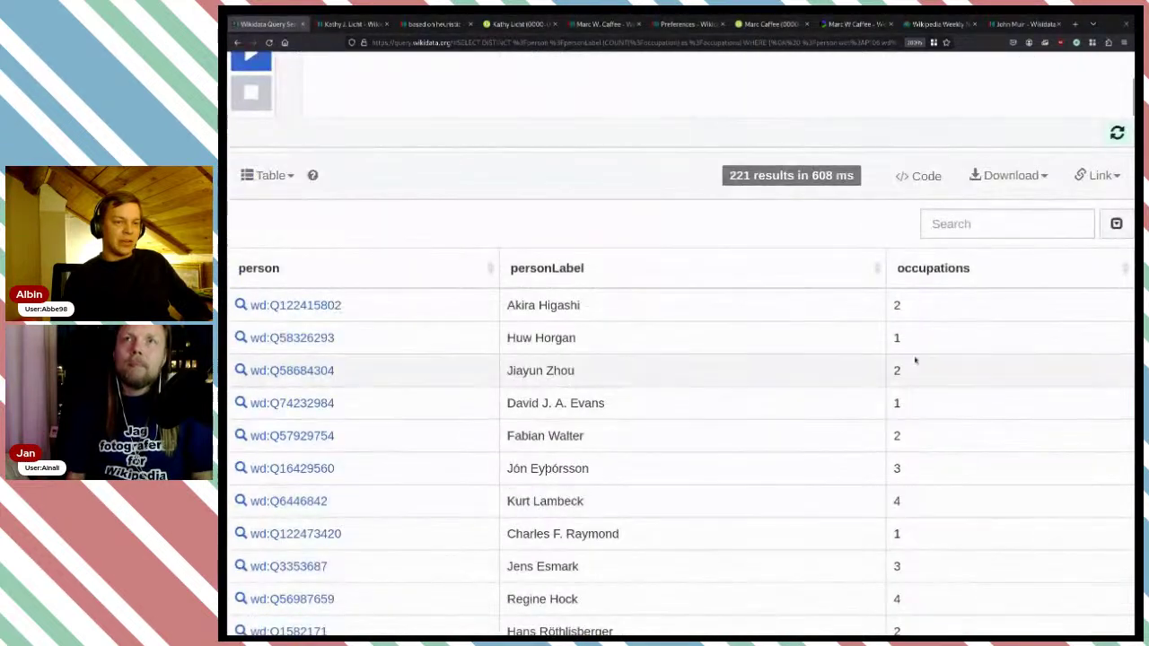
scroll(898, 519, "down", 3)
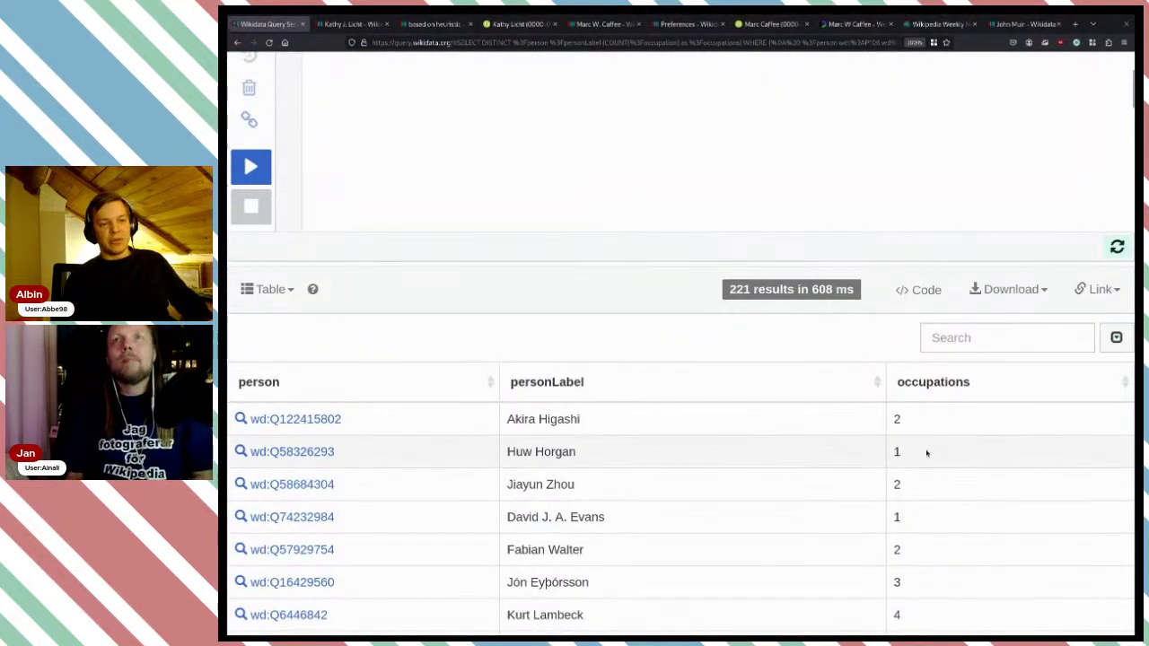
scroll(977, 581, "down", 15)
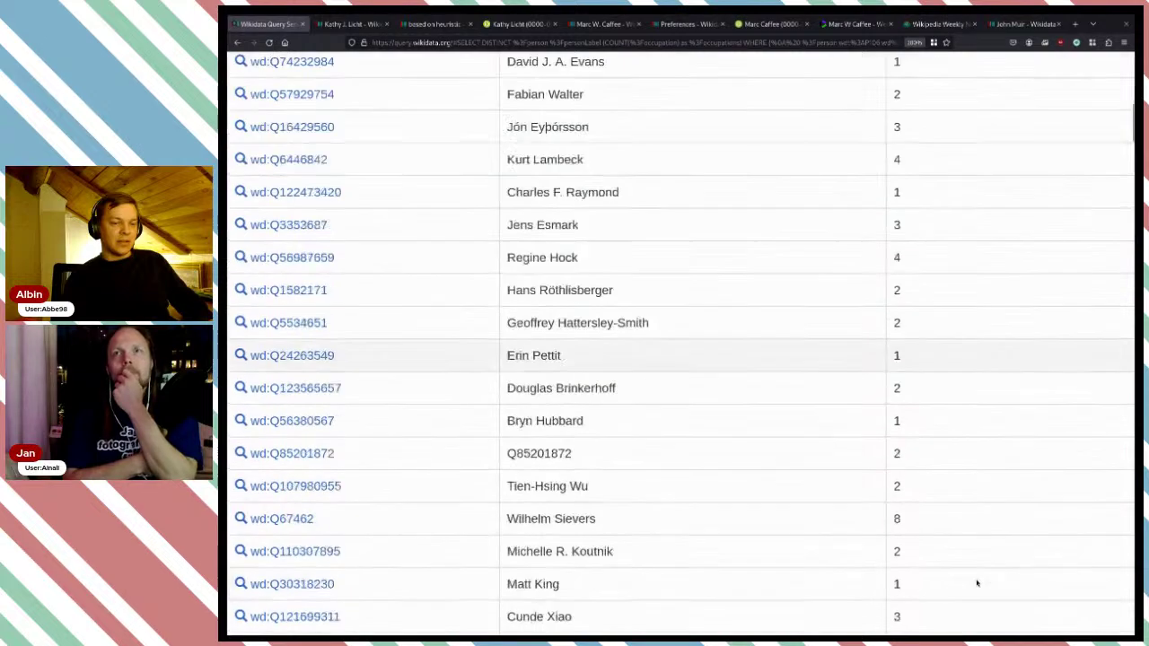
scroll(976, 579, "up", 20)
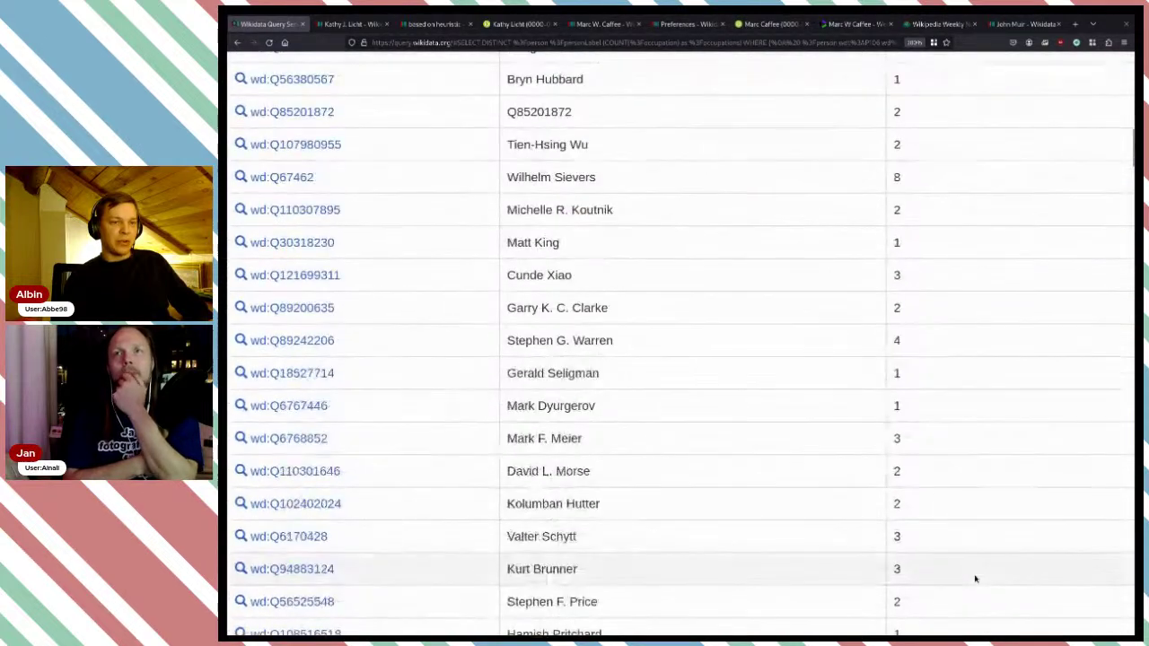
- Add ORDER BY ?occupations on a new line below the GROUP BY clause, run the query and check the results
left_click(573, 220)
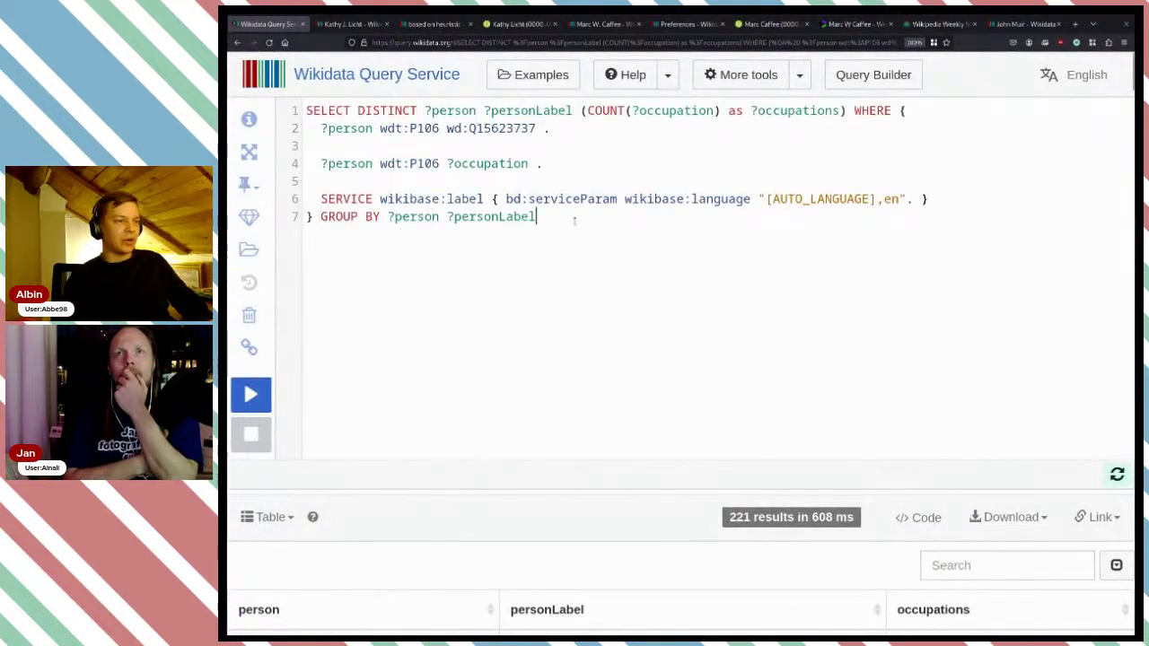
key("Return")
key("ctrl+space")
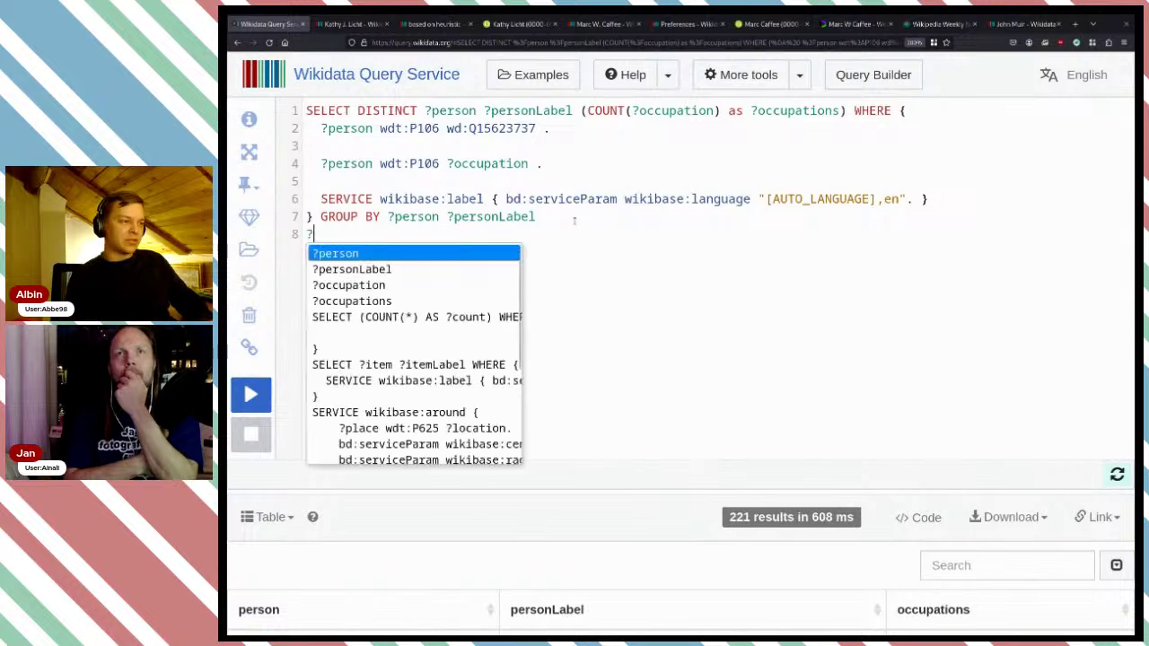
key("Escape")
type("ORDER BY")
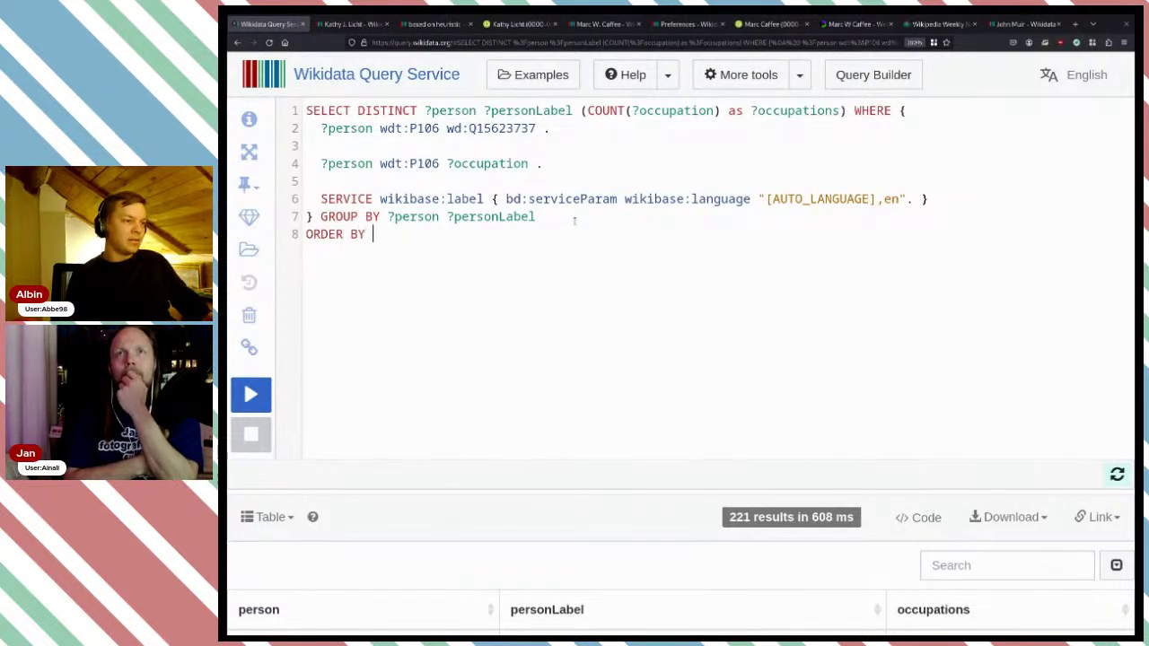
key("ctrl+space")
key("BackSpace")
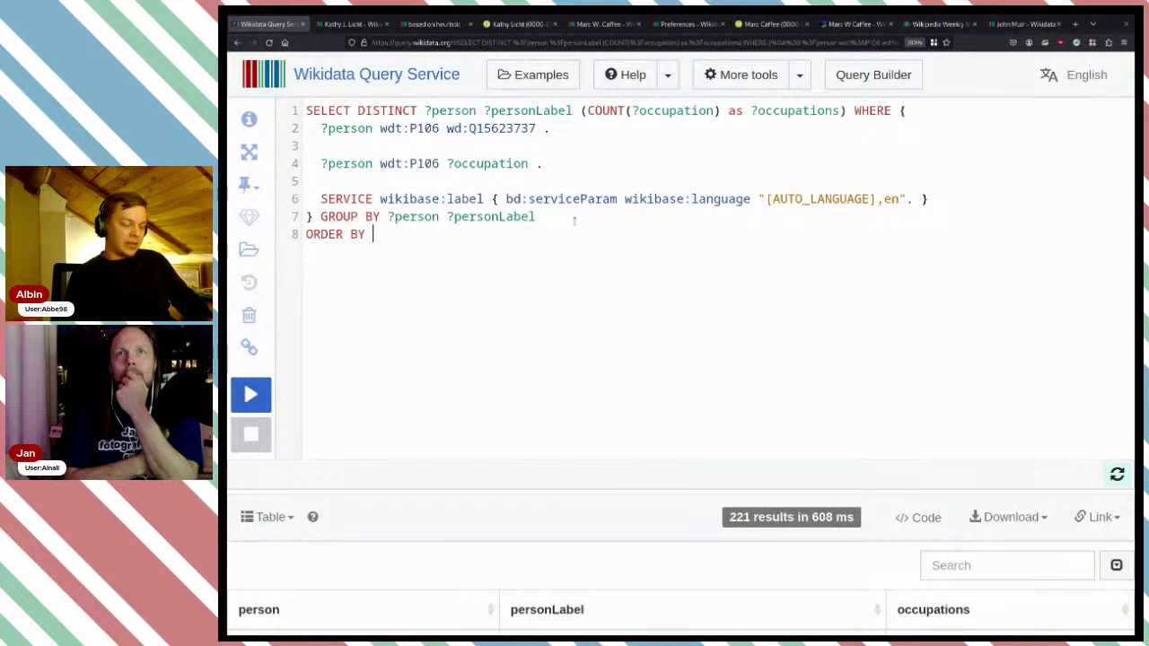
type("?ocu")
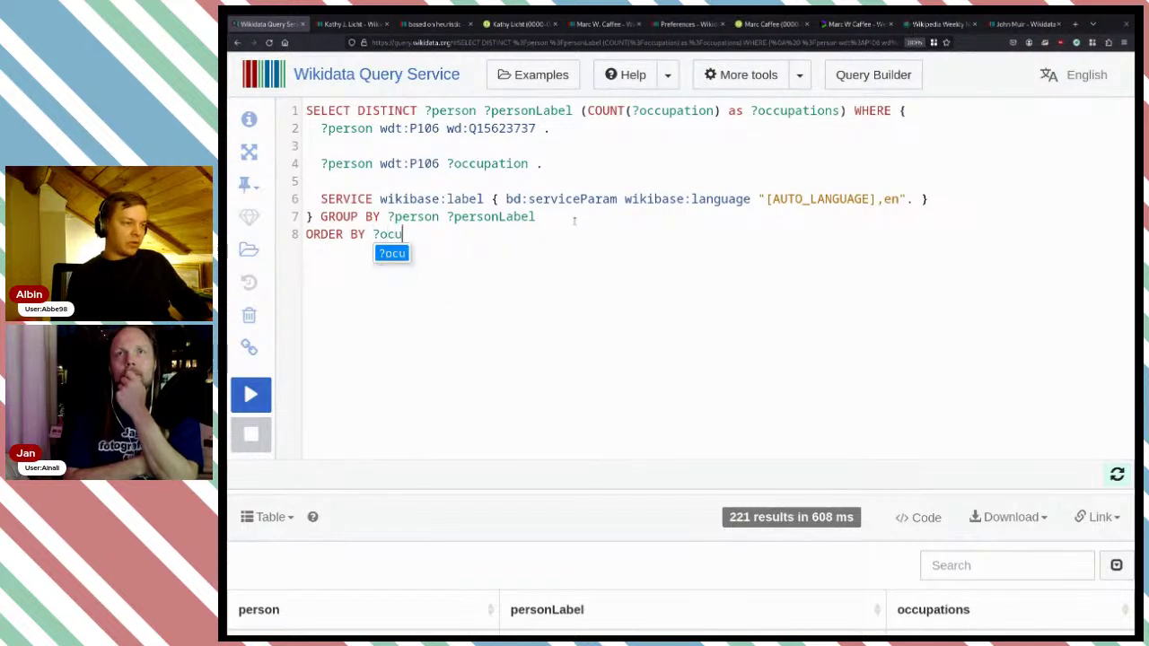
key("BackSpace")
type("c")
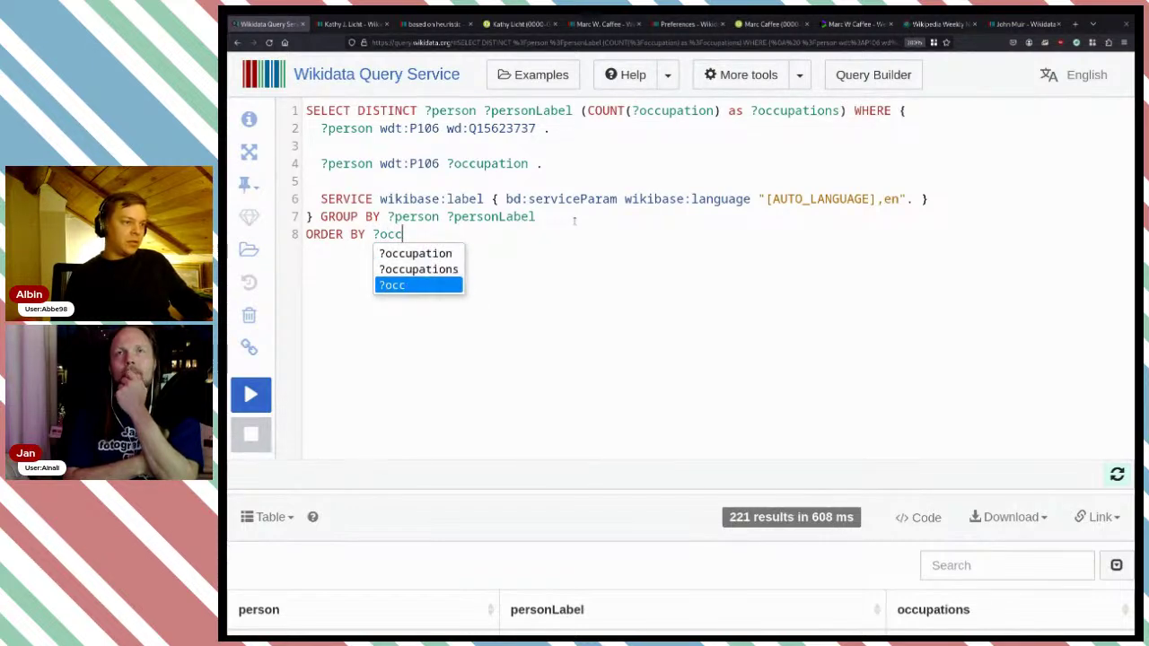
key("Up")
key("Return")
key("ctrl+Return")
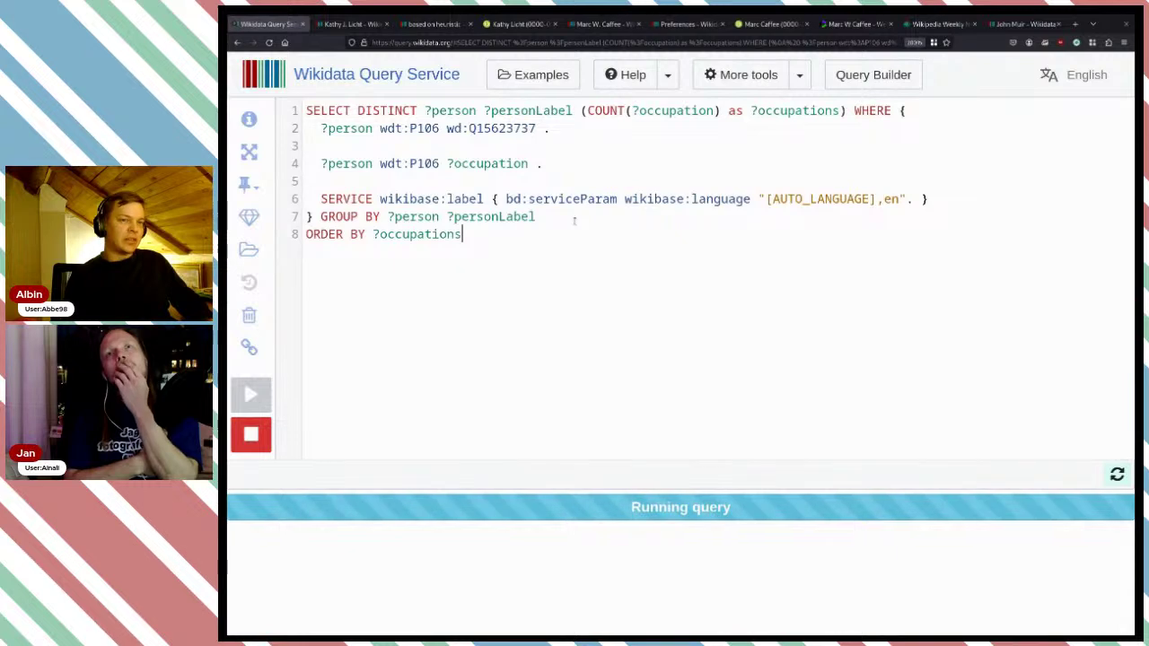
scroll(662, 300, "down", 6)
scroll(662, 300, "up", 3)
scroll(661, 300, "up", 4)
- Change the sort clause to ORDER BY DESC(?occupations), run the query and view the first results
left_click(374, 236)
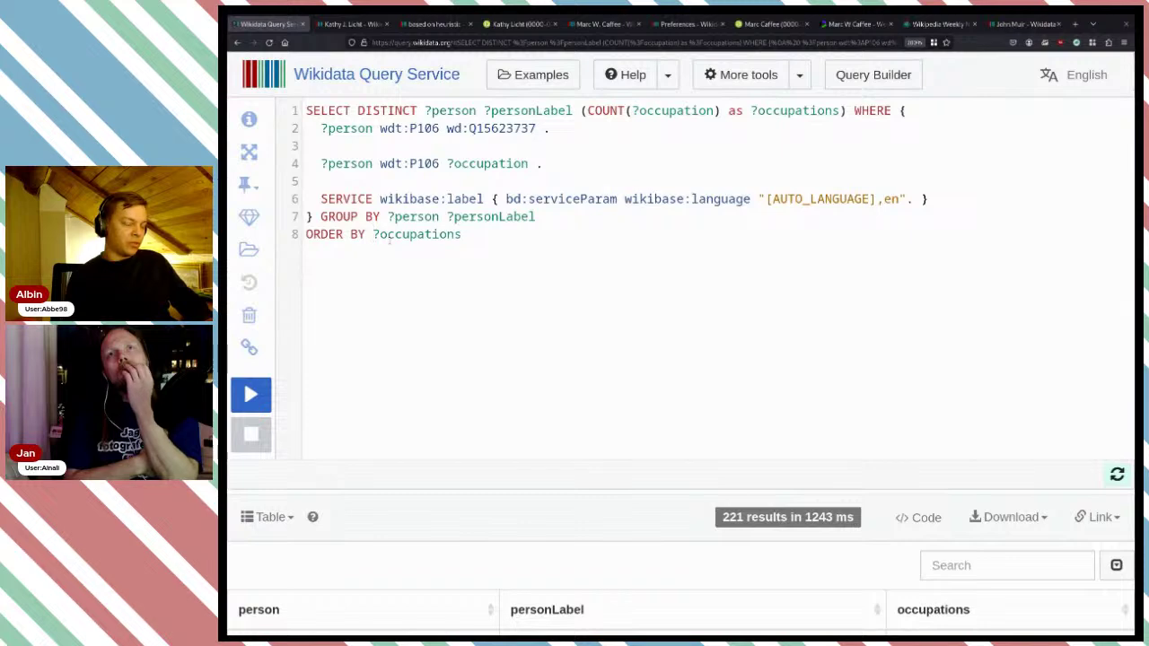
type("AC")
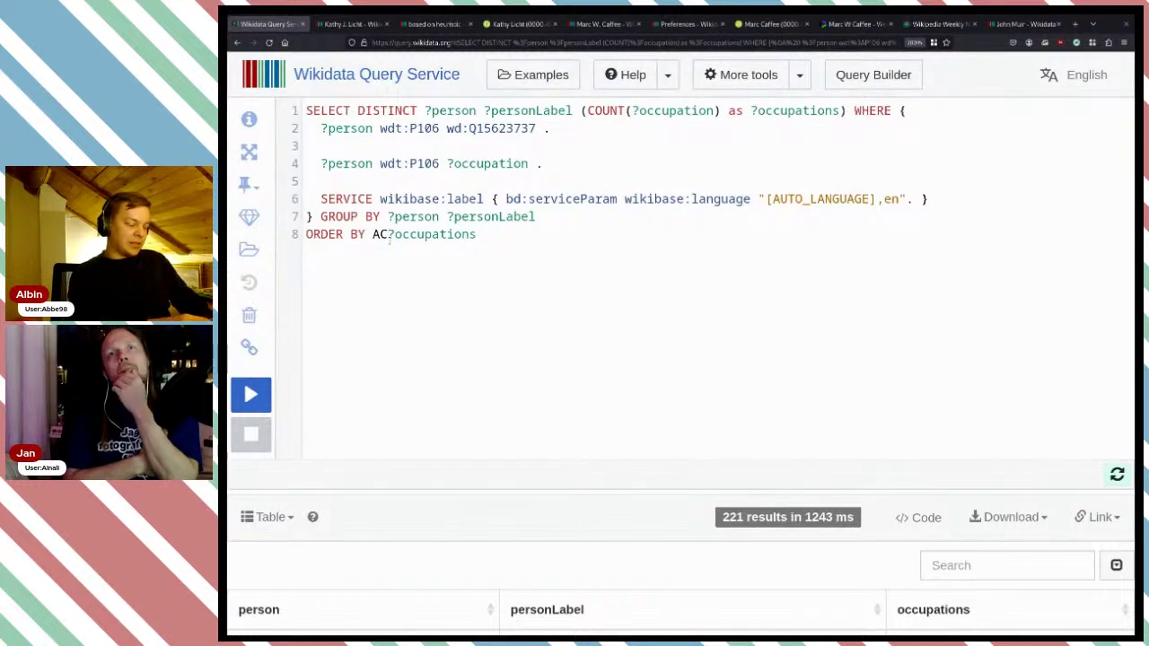
key("BackSpace")
type("C")
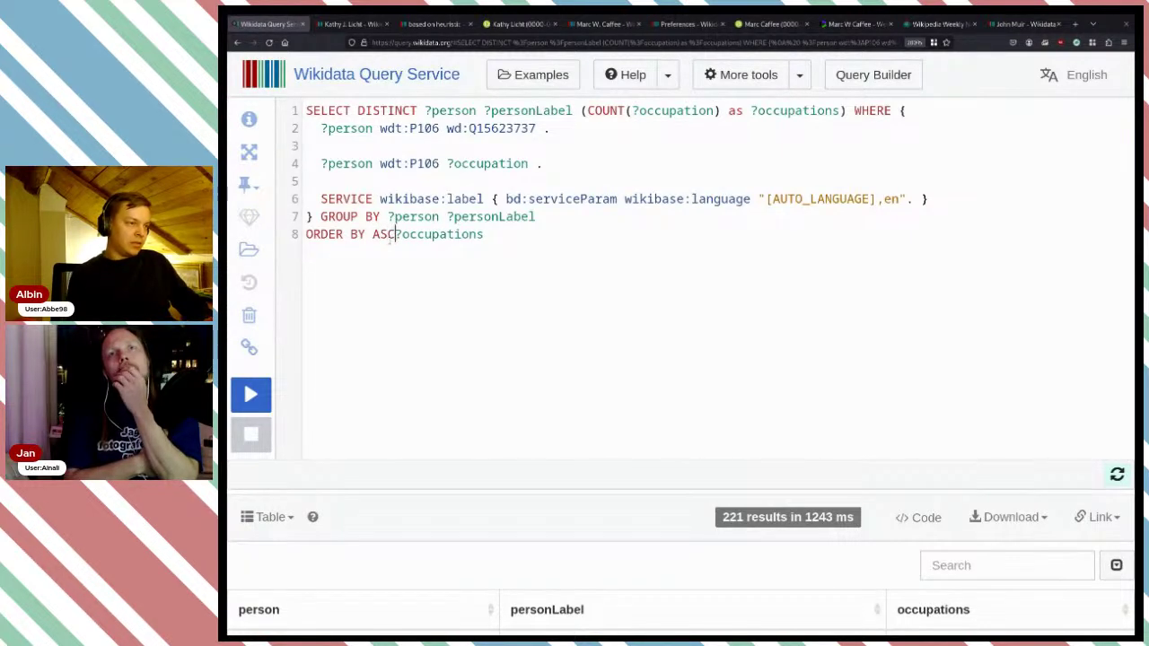
type("(")
key("Right")
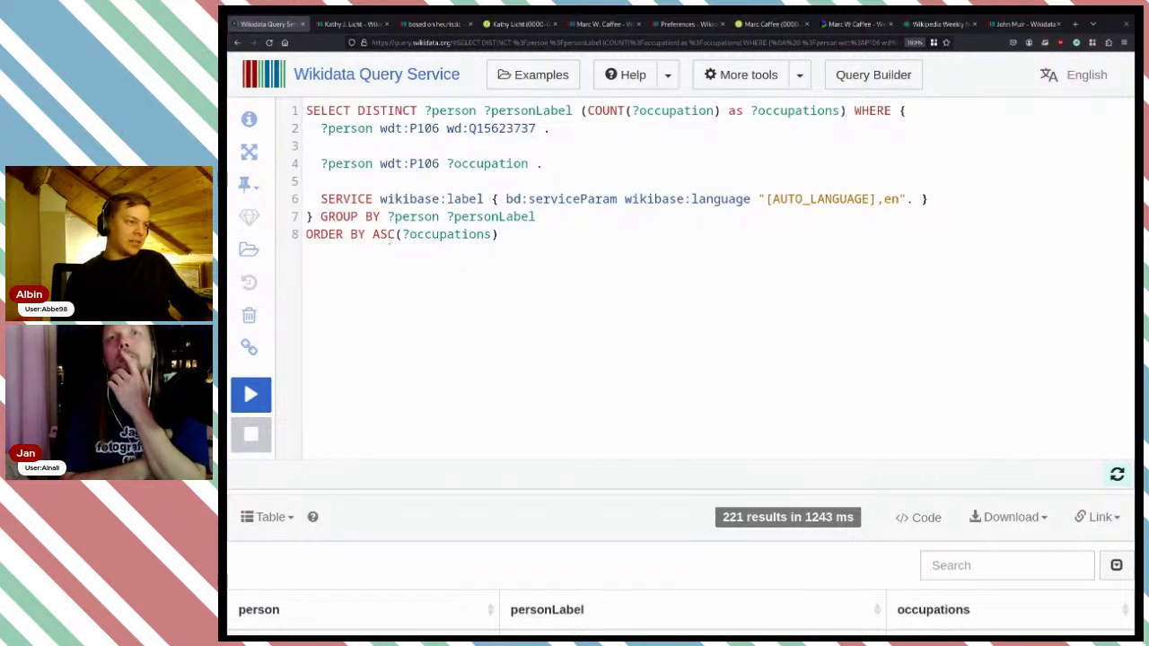
double_click(384, 234)
type("DES")
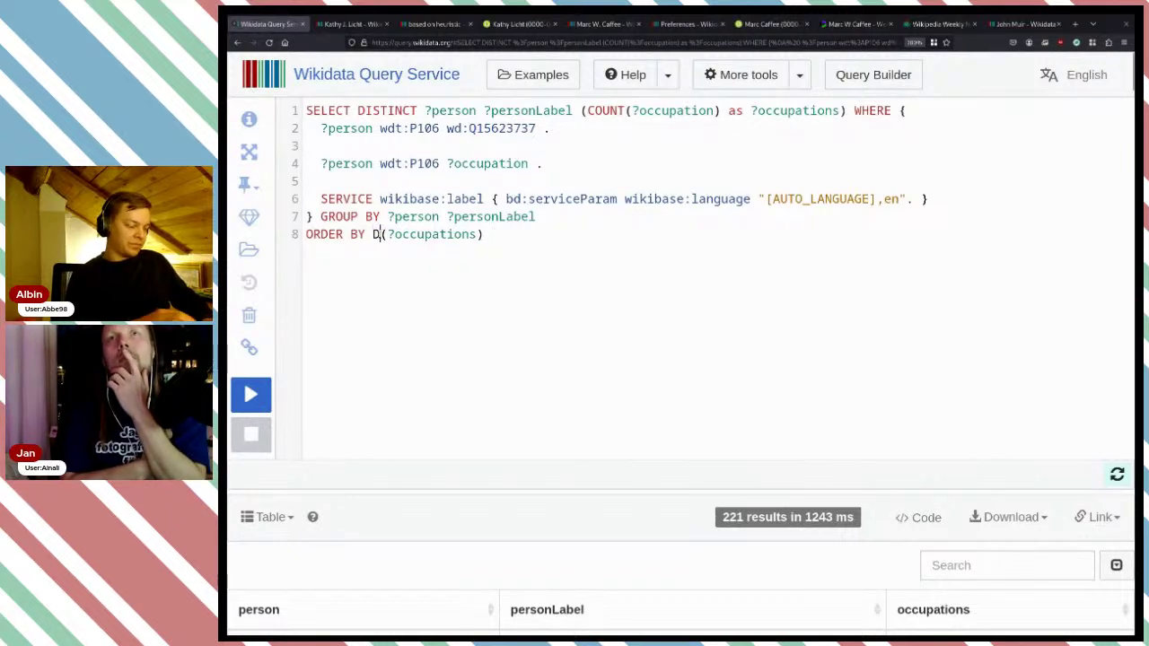
type("C")
key("ctrl+Return")
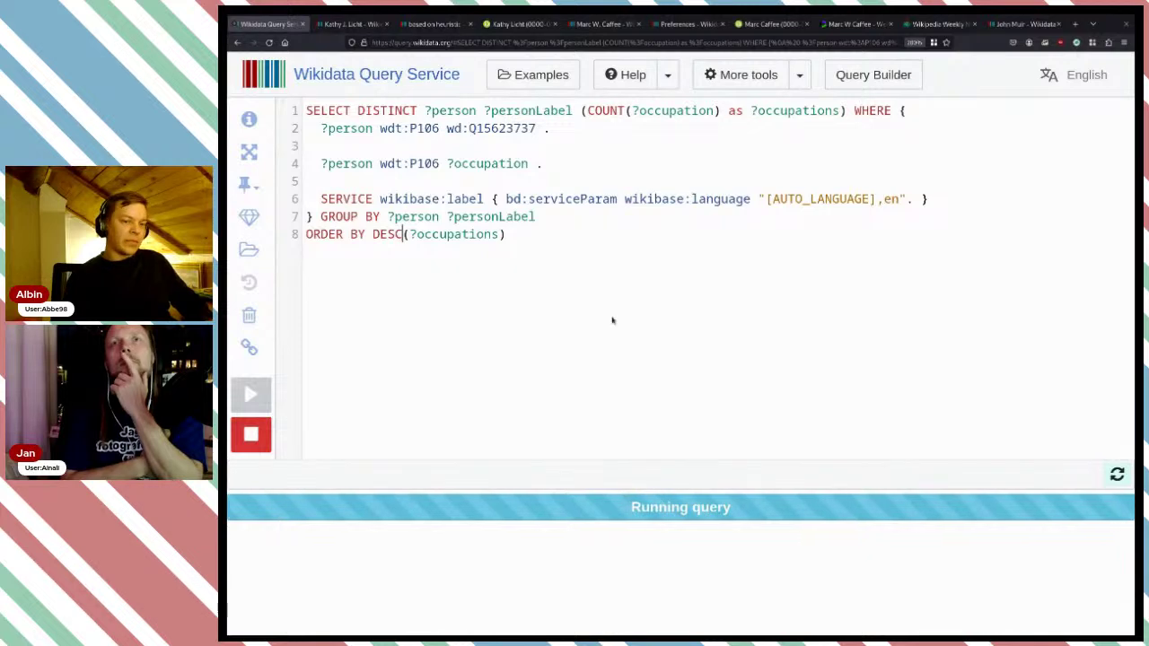
scroll(664, 346, "down", 3)
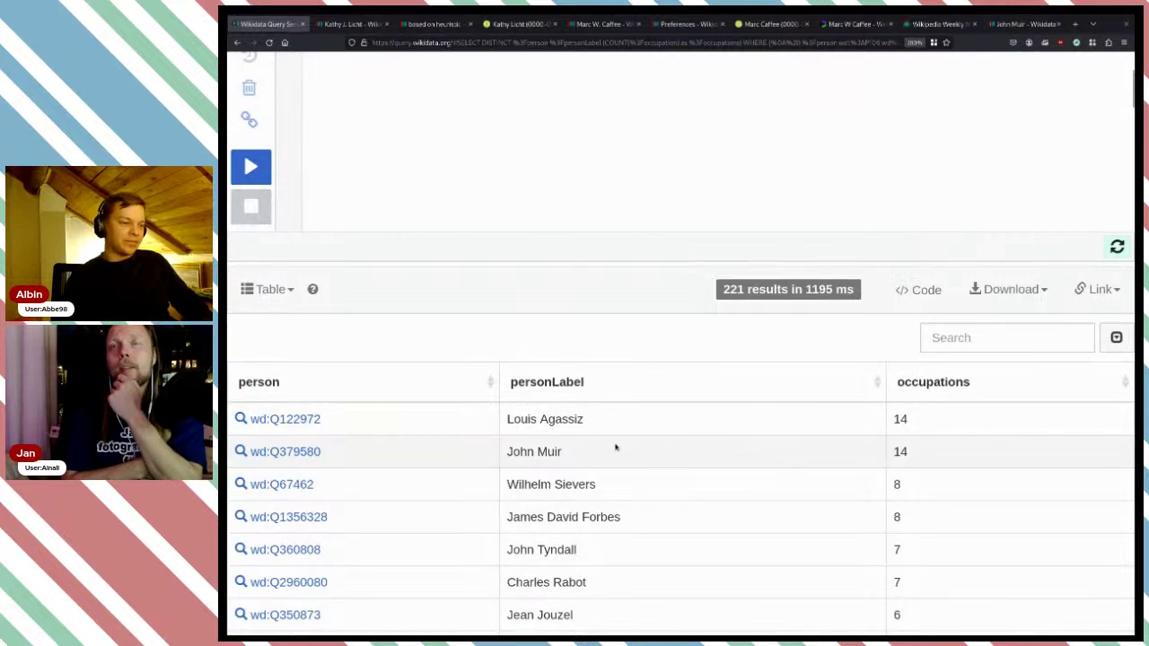
- Display the query results as a bar chart and view the distribution of occupations per person
scroll(616, 447, "up", 3)
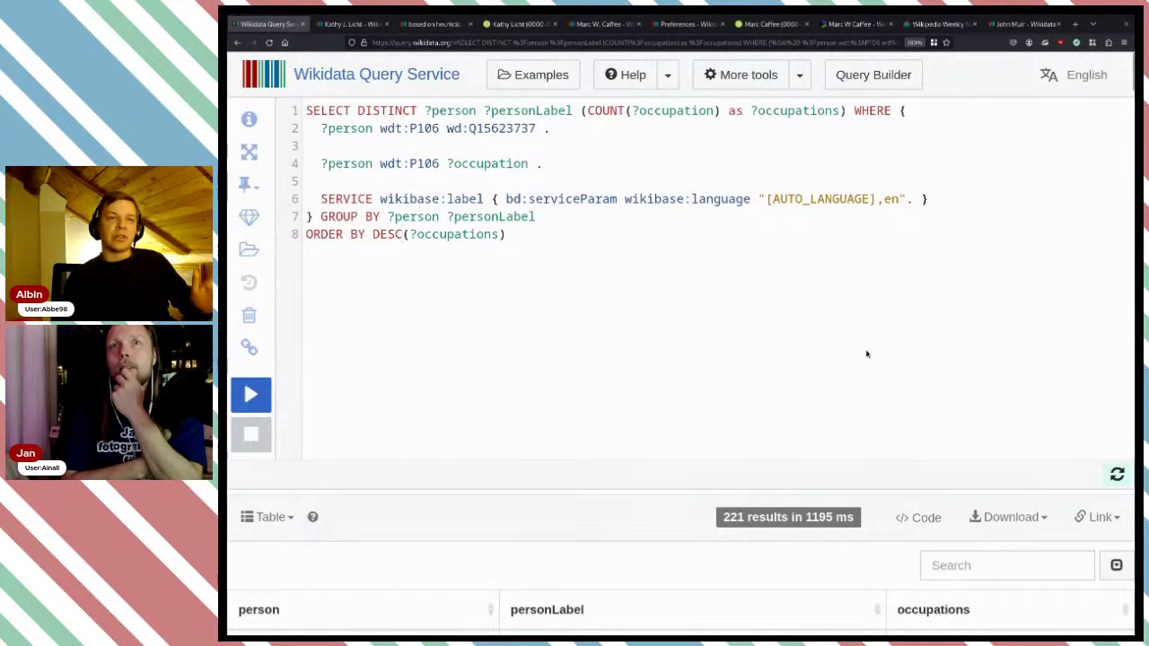
left_click(271, 517)
scroll(431, 448, "down", 2)
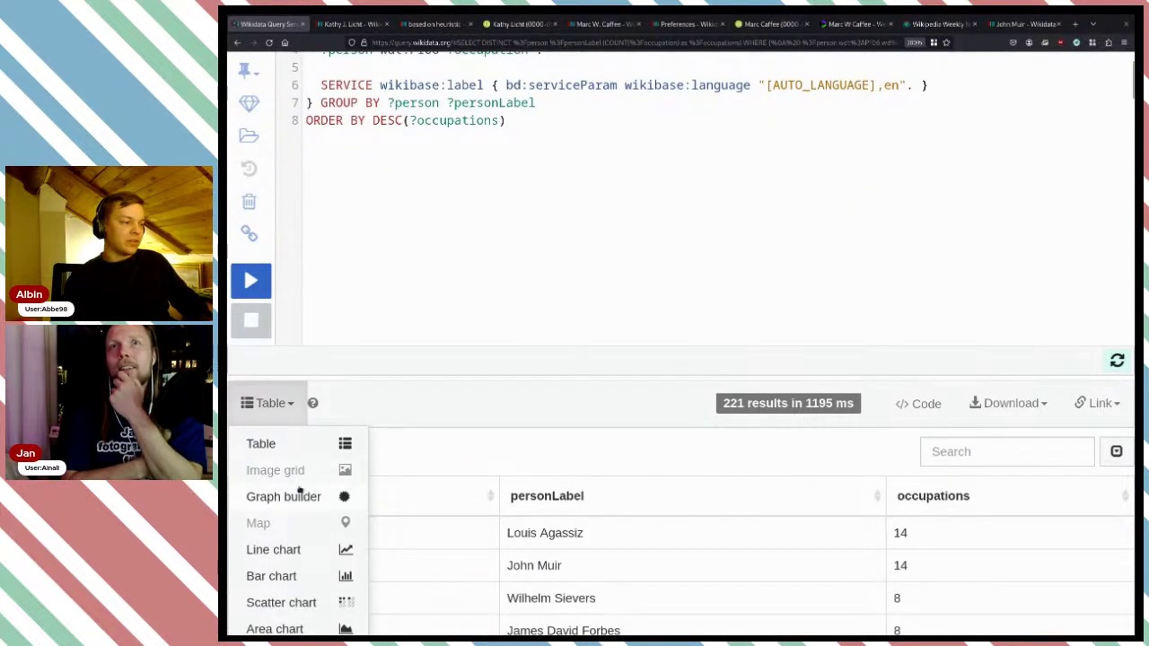
scroll(452, 401, "down", 2)
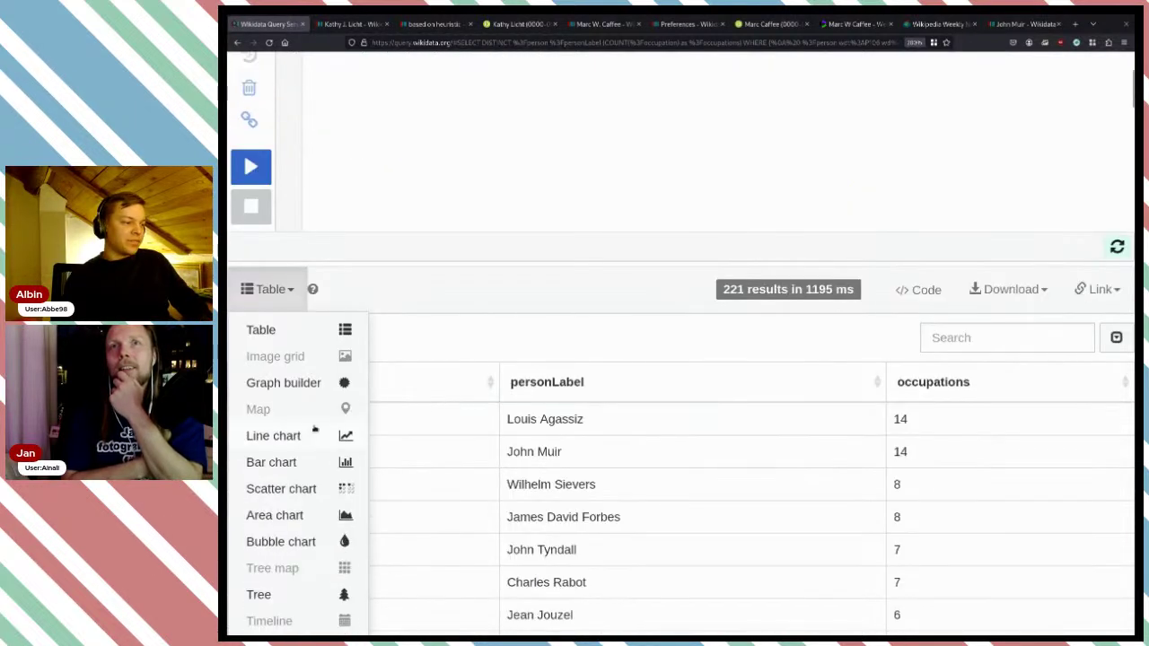
left_click(262, 463)
scroll(526, 375, "down", 4)
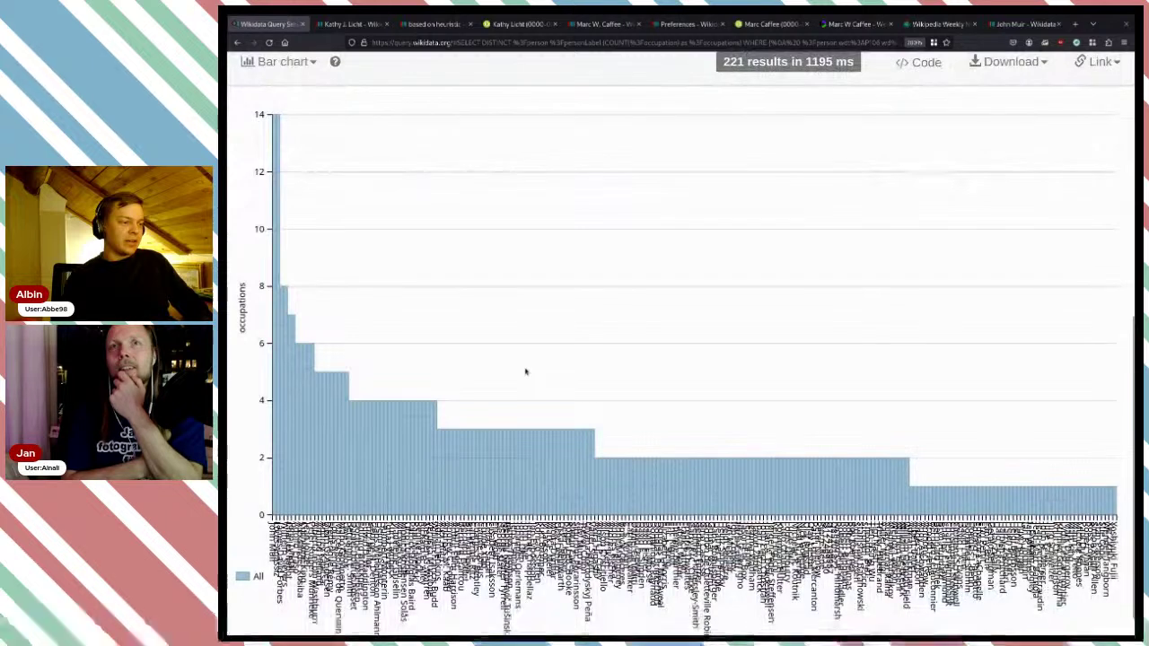
scroll(526, 374, "down", 1)
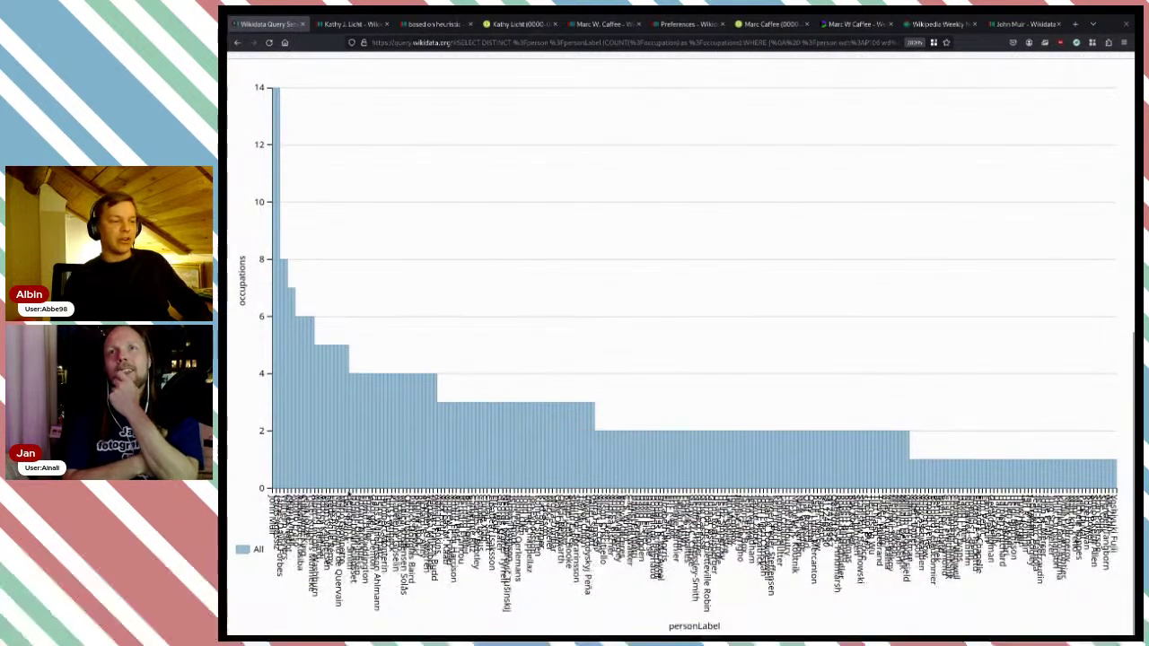
- Add LIMIT 20 on a new line below the ORDER BY clause, run the query and check the result table
scroll(602, 502, "up", 8)
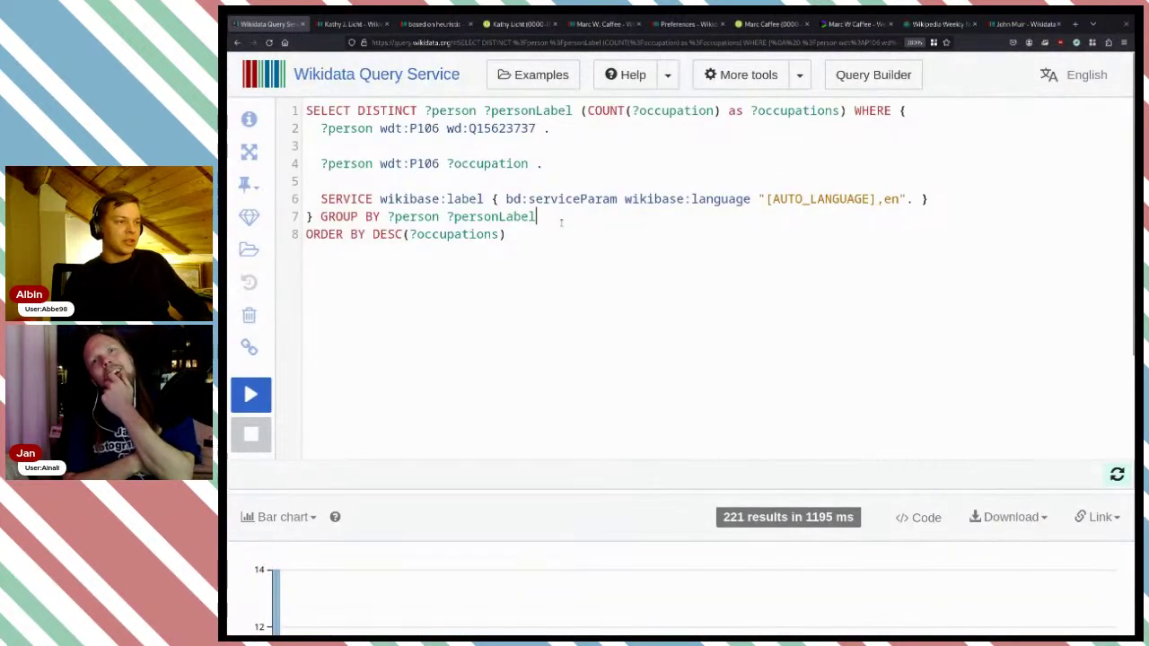
key("Return")
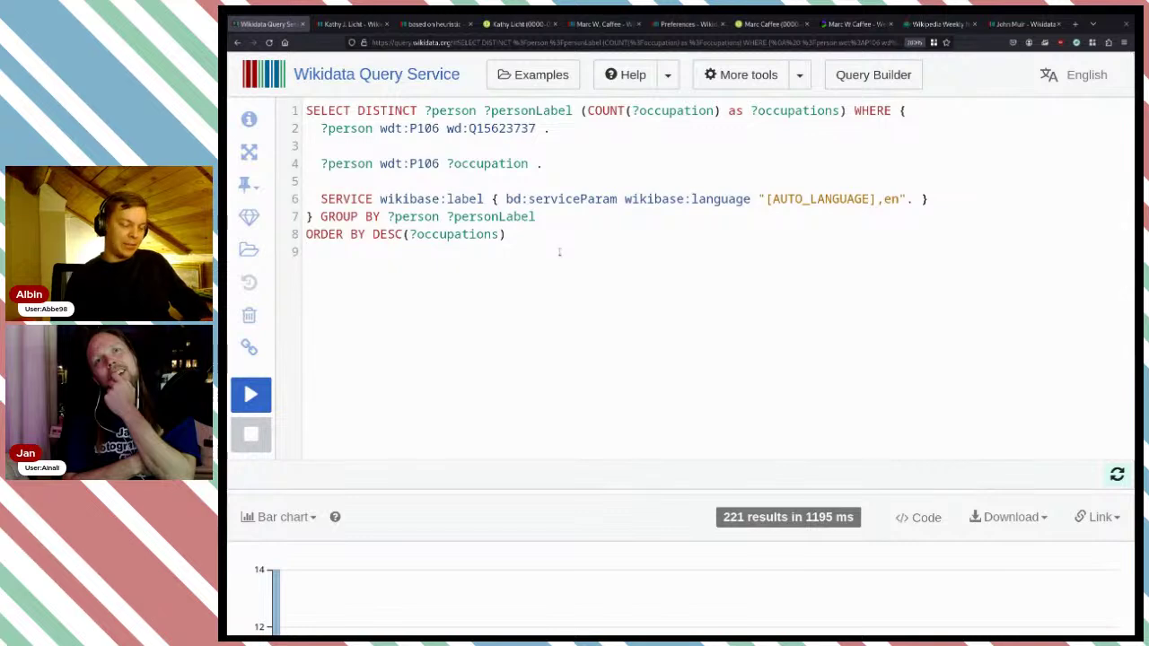
type("LIMIT 20")
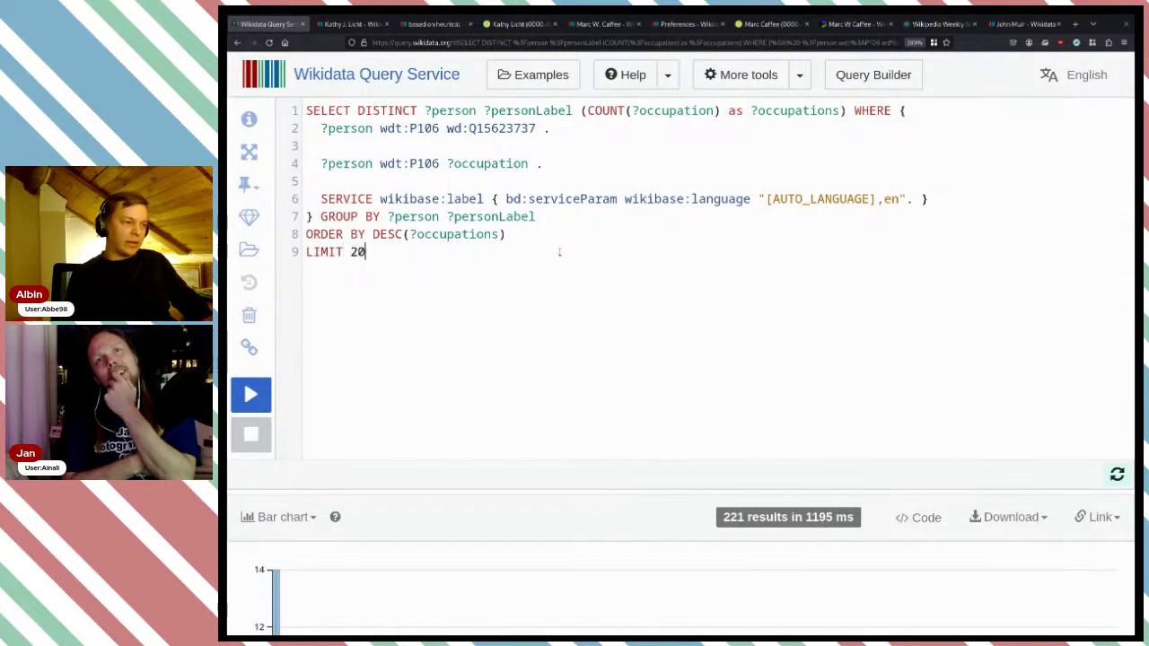
key("ctrl+Return")
scroll(648, 303, "down", 10)
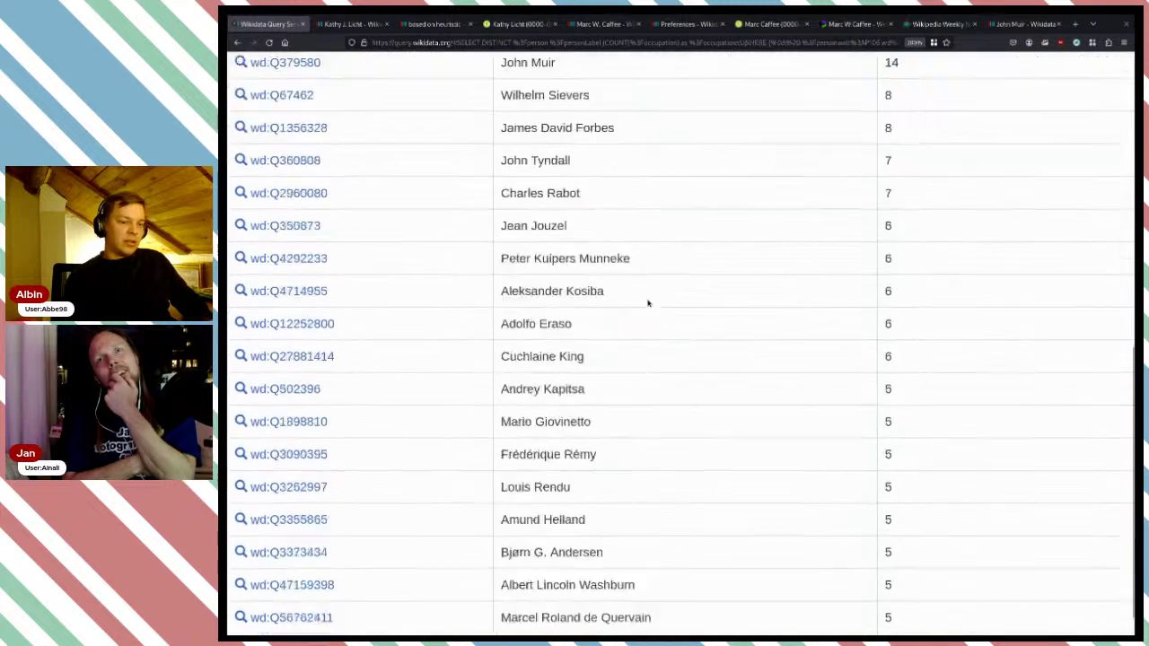
- Switch the limited results from the table to a bar chart and view the occupations for each labelled person
scroll(629, 305, "up", 10)
left_click(263, 515)
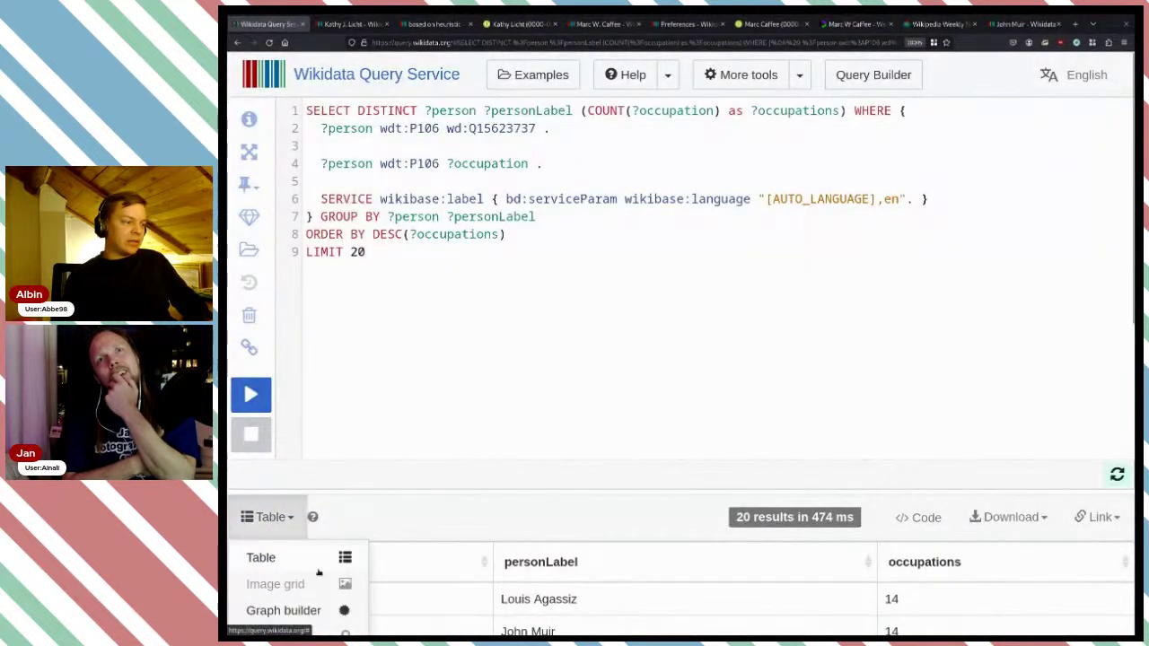
scroll(318, 571, "down", 4)
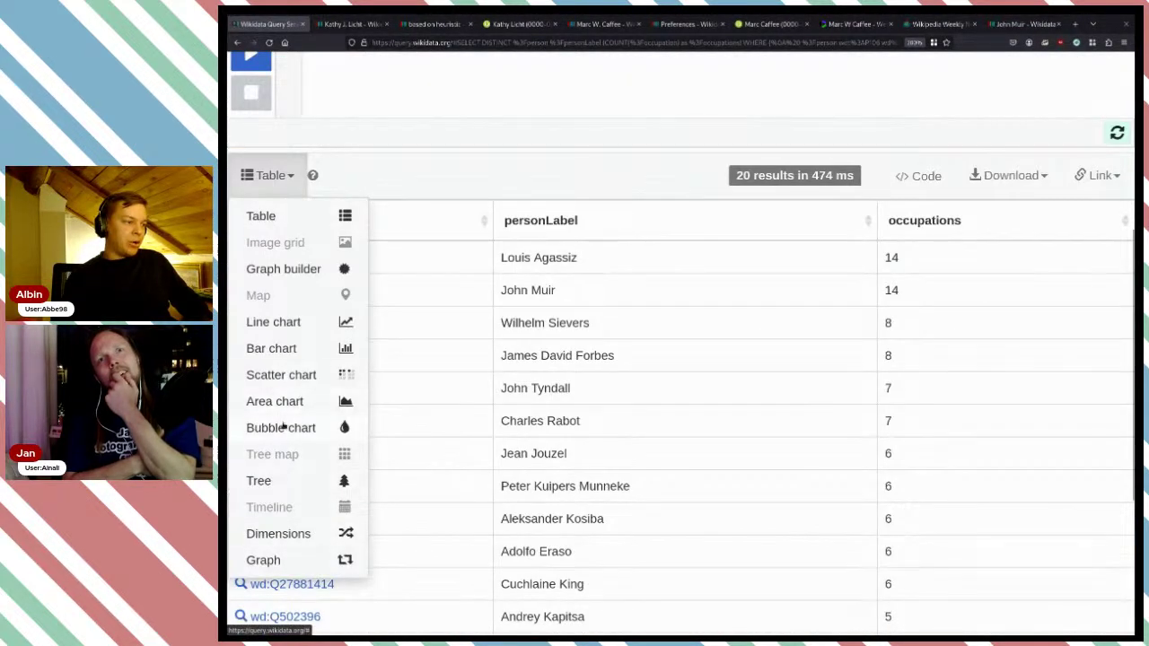
left_click(276, 350)
scroll(458, 348, "down", 5)
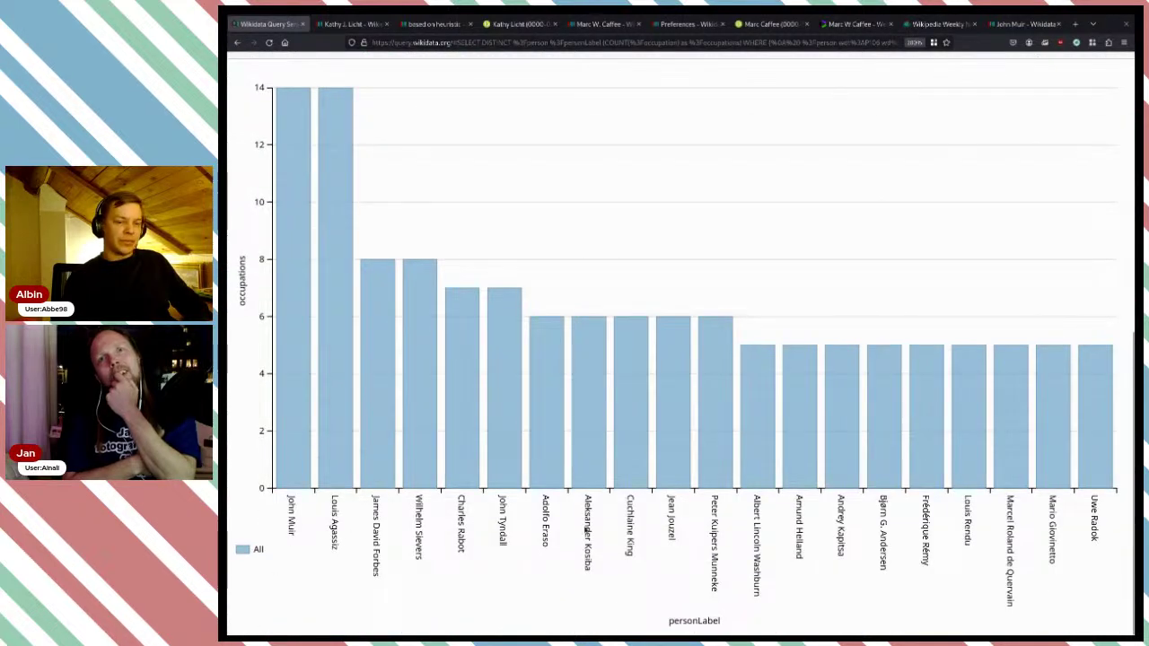
- Insert #defaultView:BarChart as a new first line above the SELECT statement and run the query
scroll(592, 525, "up", 8)
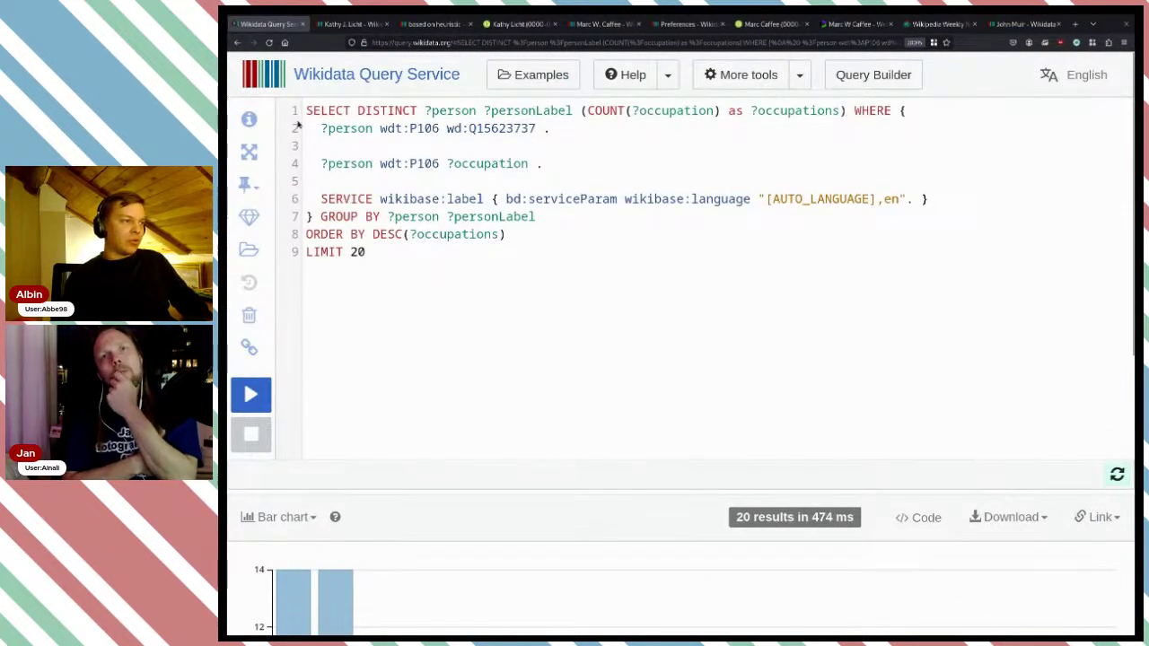
key("Return")
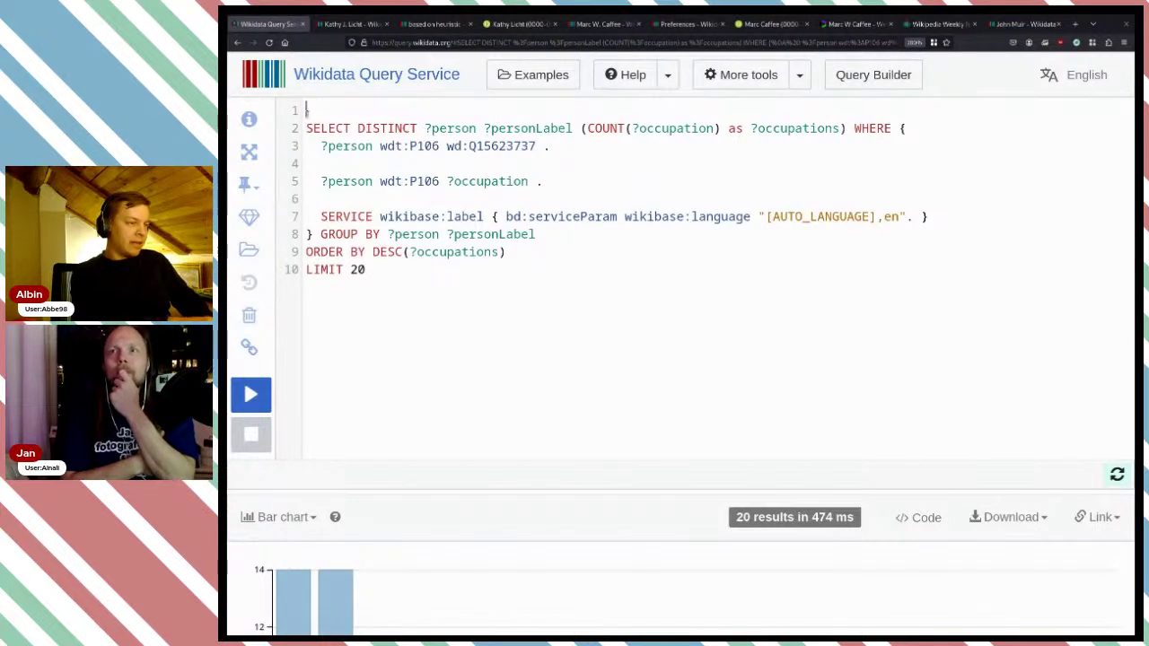
type("#")
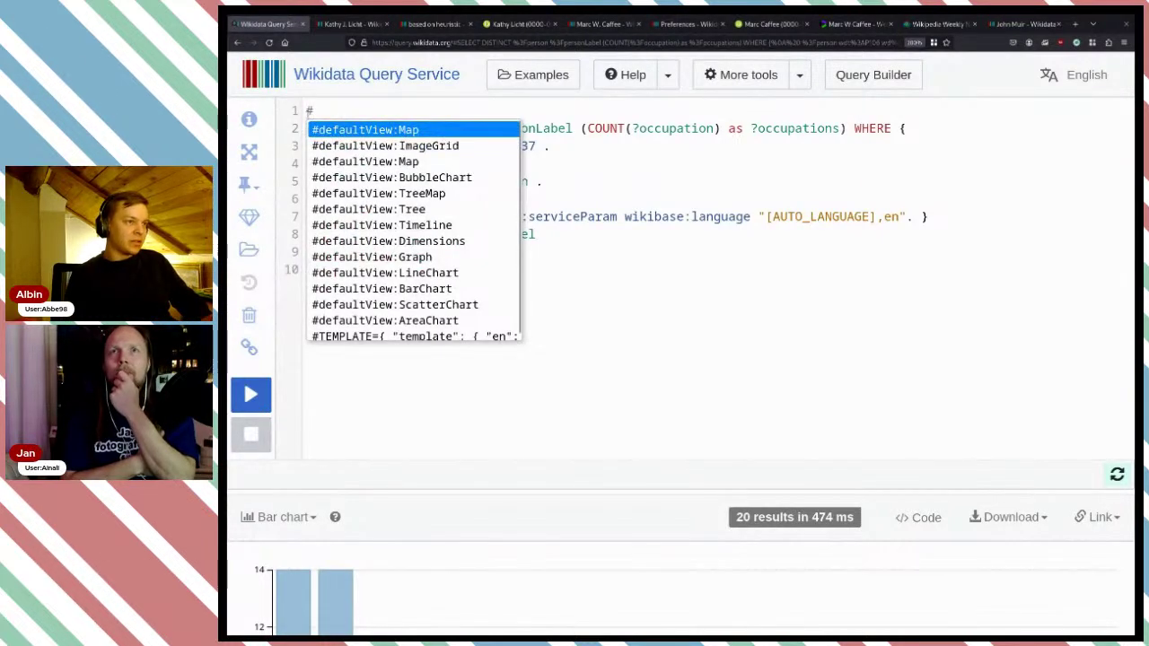
key("Down")
key("Down")
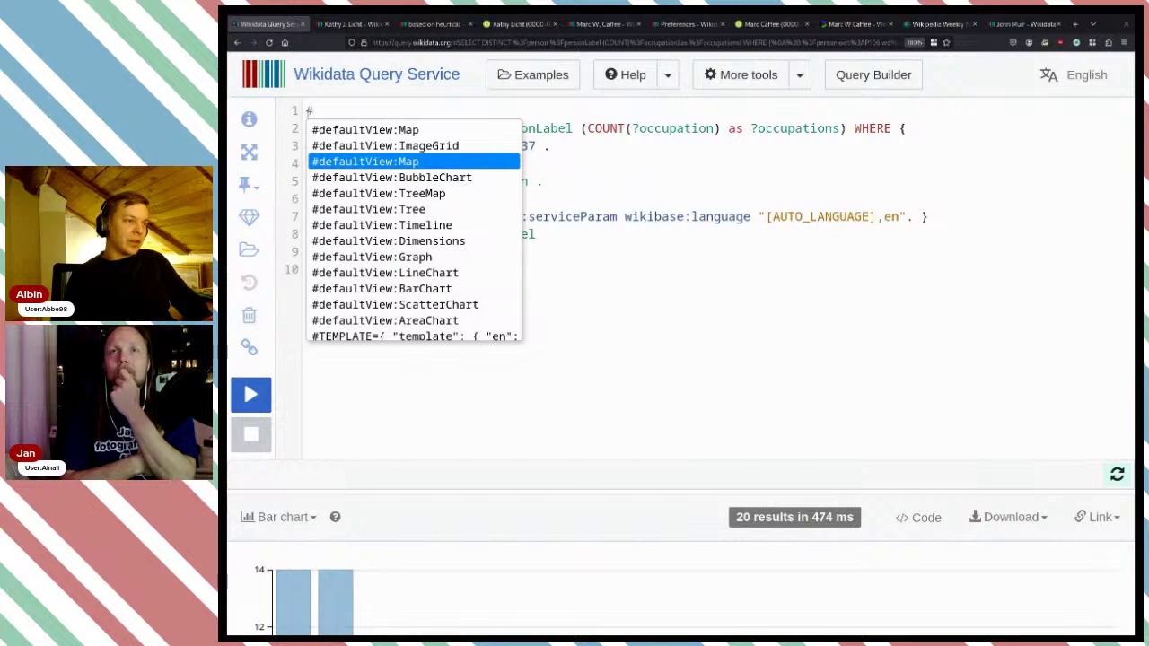
key("Down")
key("Up")
key("Up")
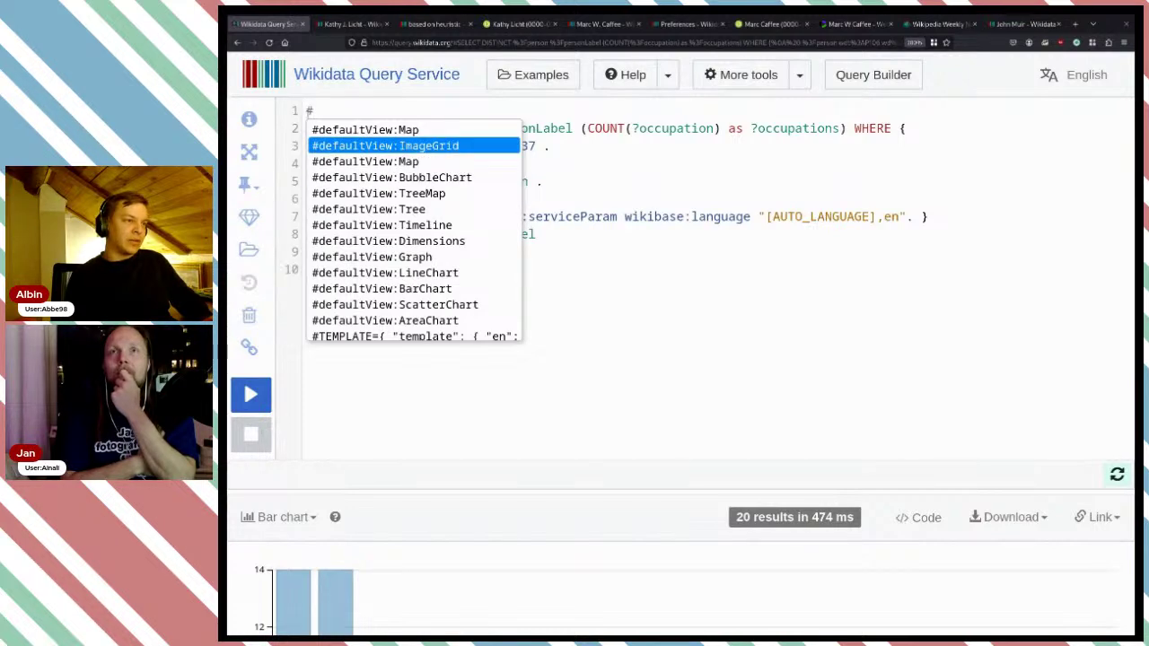
key("Down")
key("Down")
key("Down")
key("Down")
key("Down")
key("Down")
key("Down")
key("Down")
key("Down")
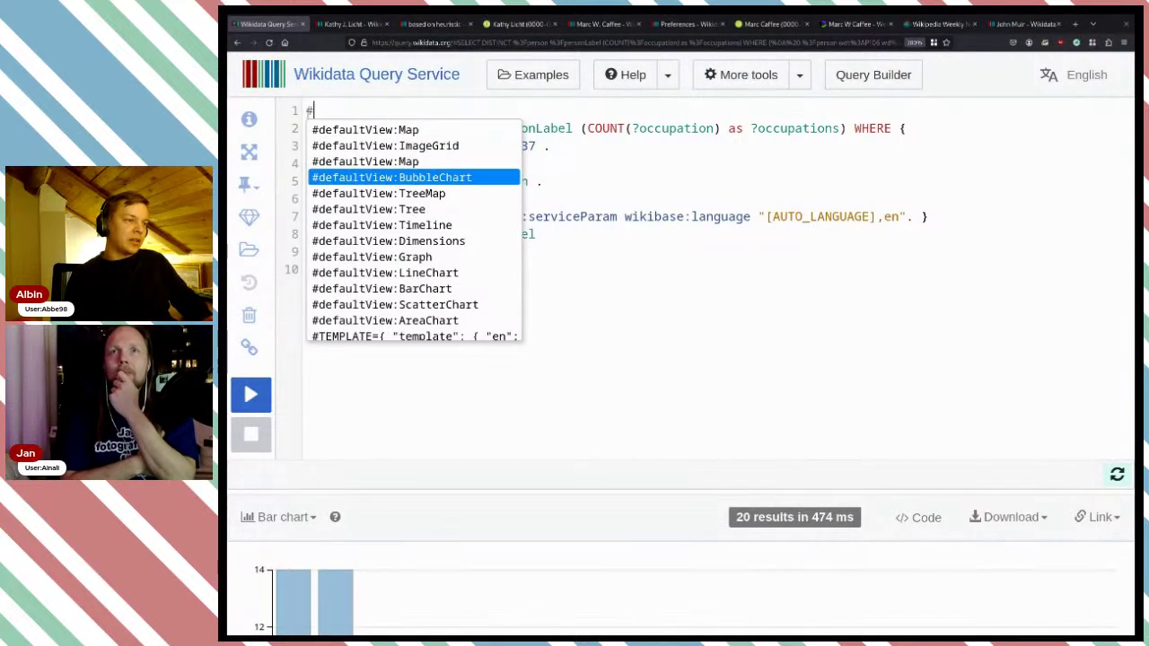
key("Return")
key("ctrl+Return")
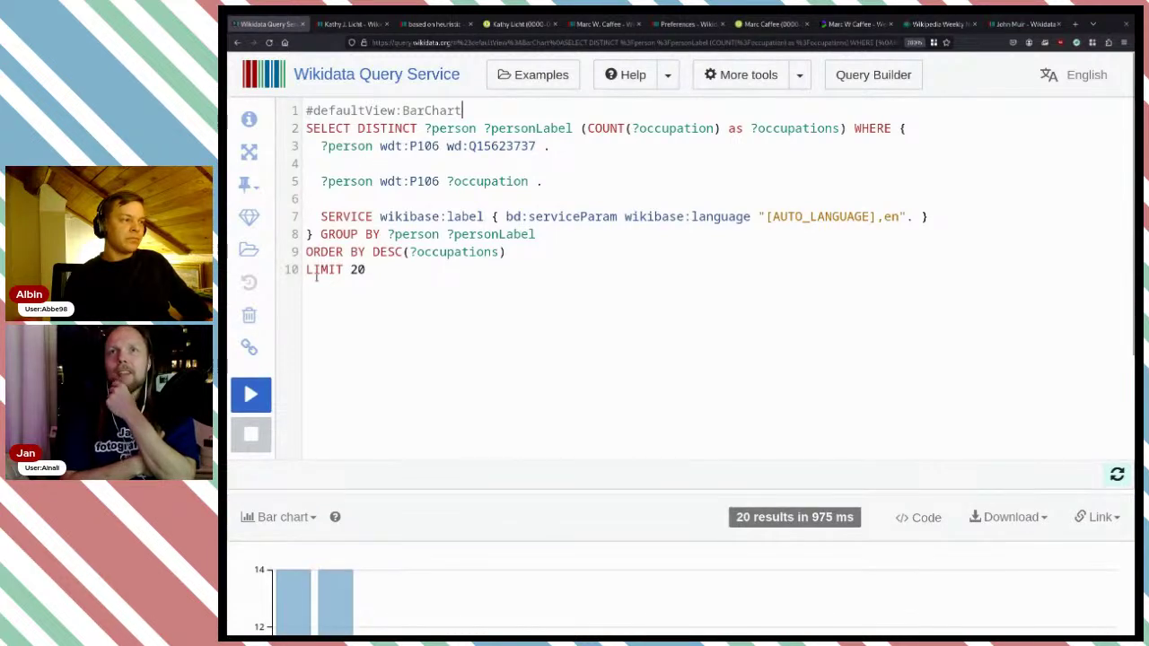
- Change the result display to a bubble chart and view the people sized by their occupations
left_click(293, 519)
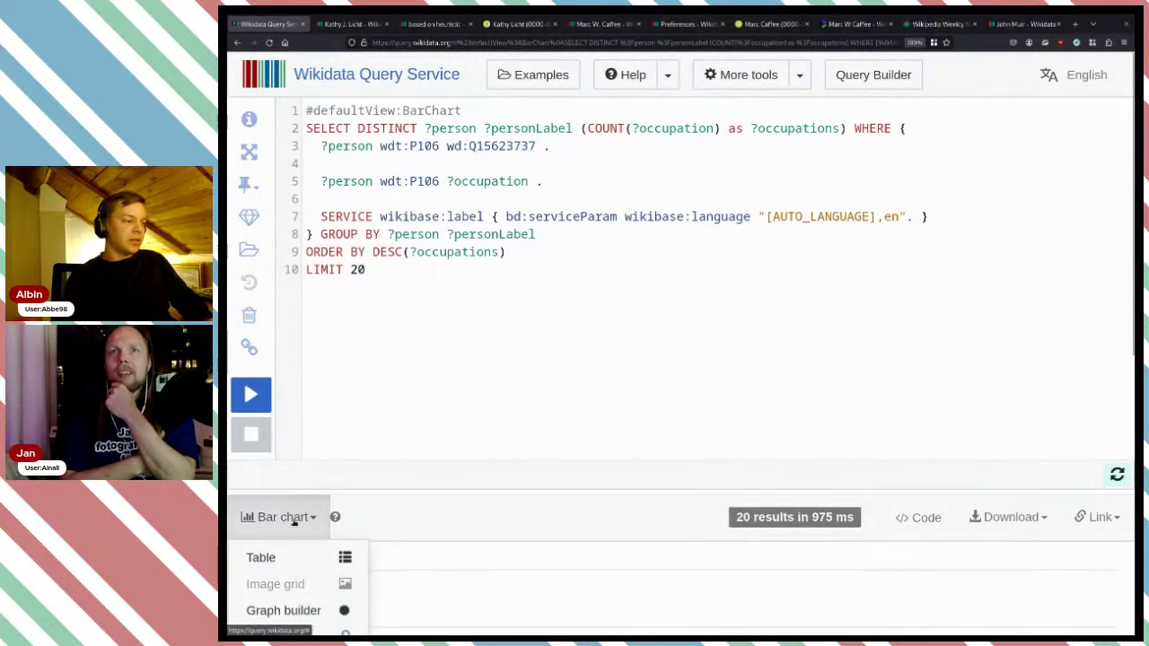
scroll(359, 484, "down", 3)
left_click(291, 546)
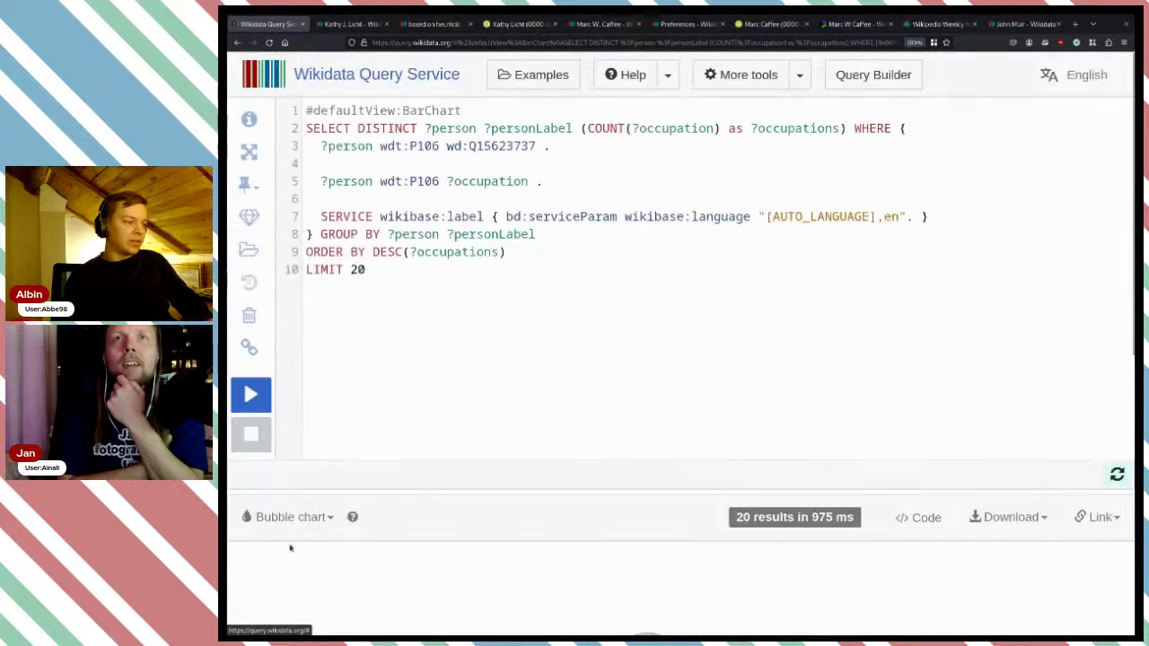
scroll(346, 536, "down", 5)
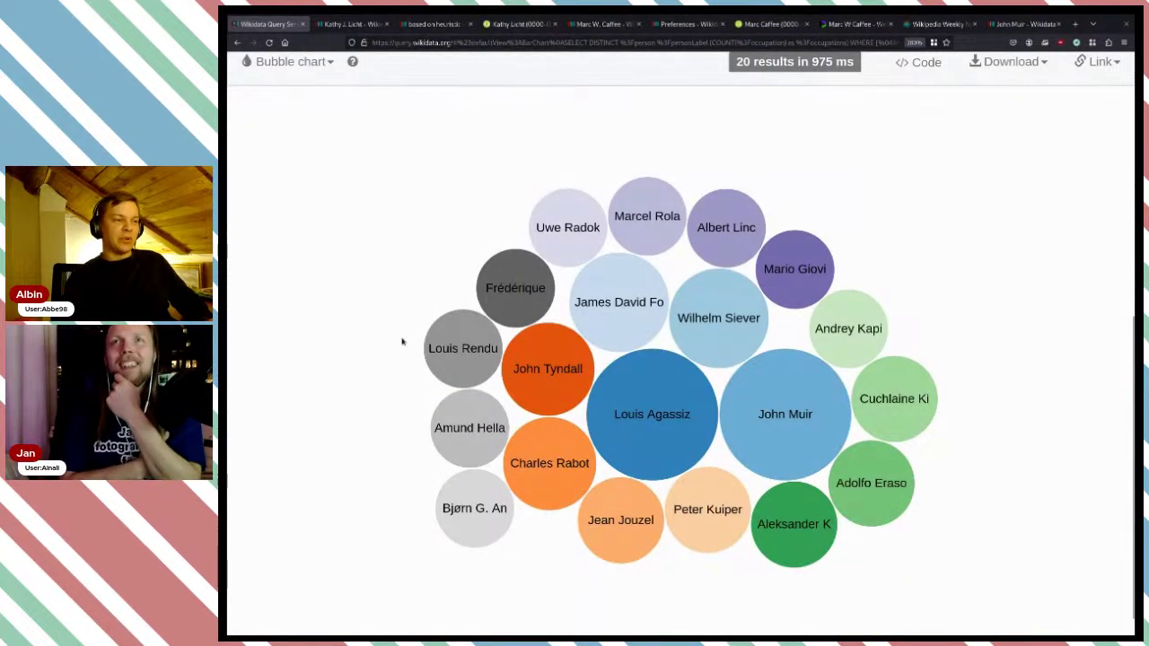
scroll(329, 356, "down", 1)
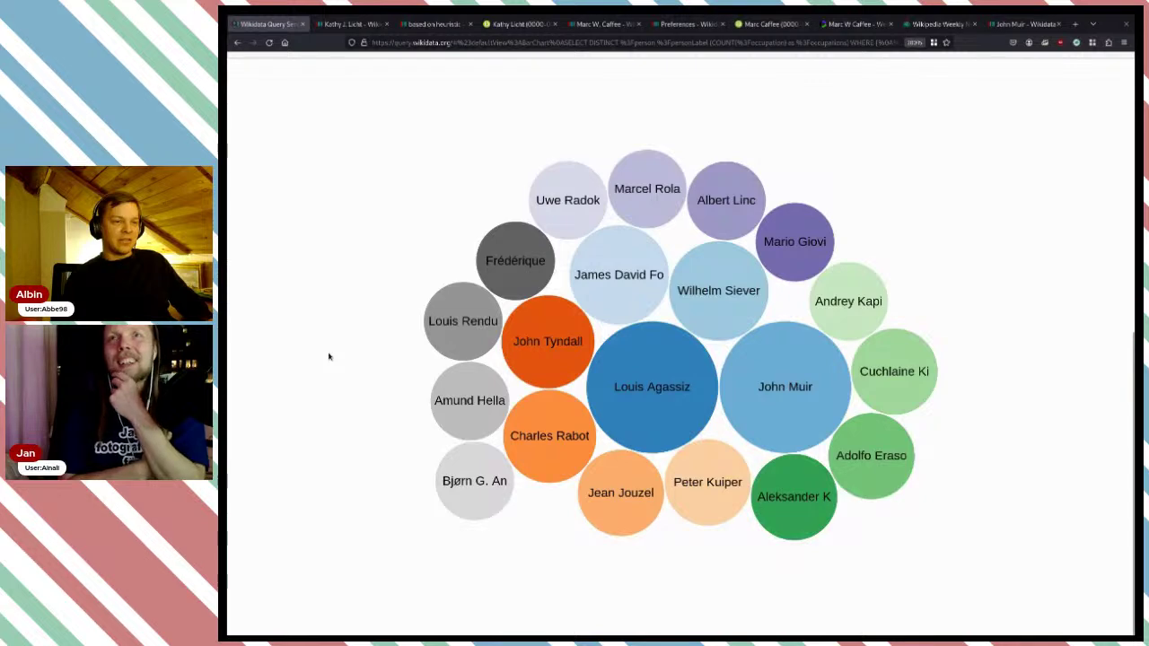
scroll(329, 357, "up", 6)
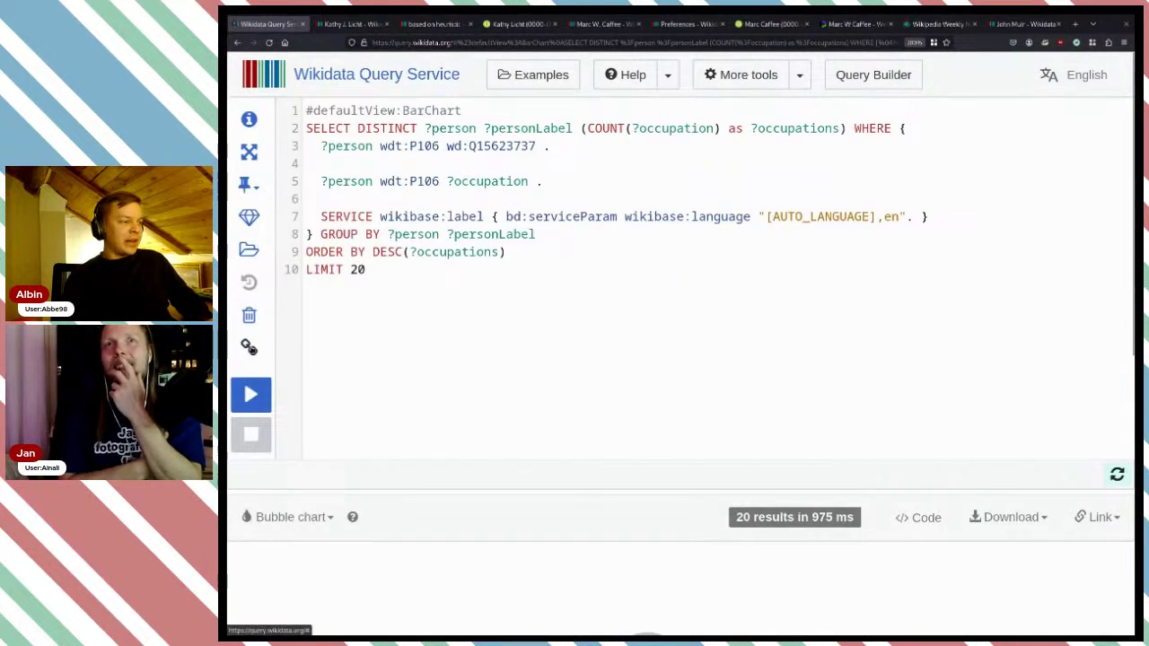
left_click(250, 348)
left_click_drag(425, 351, 350, 350)
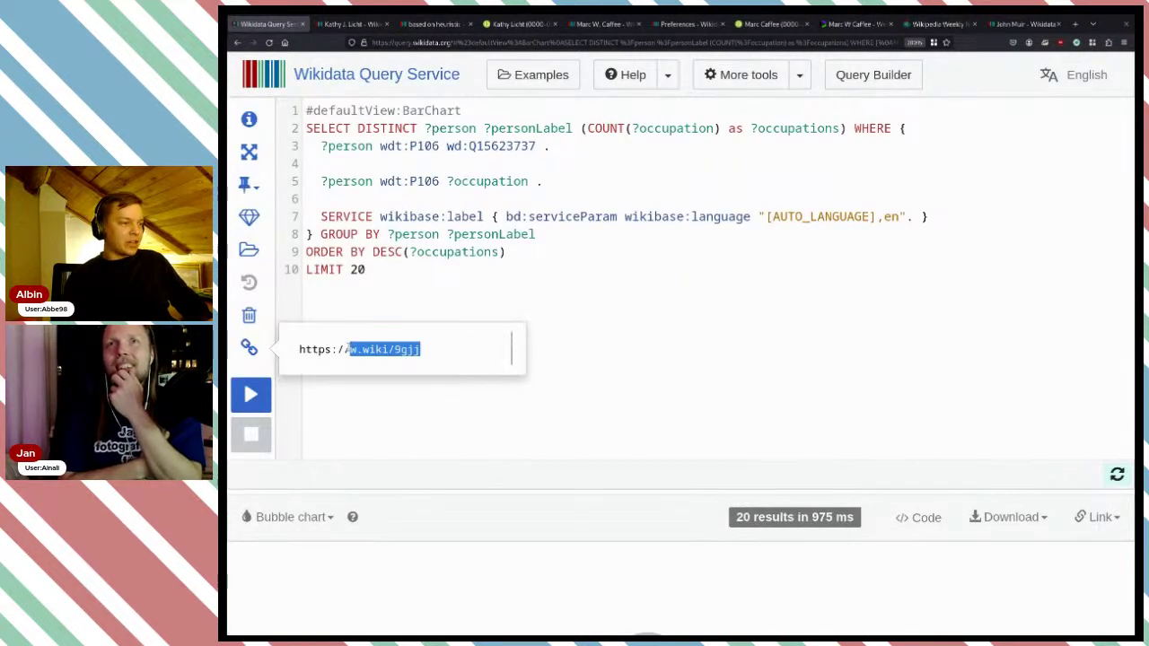
key("ctrl+c")
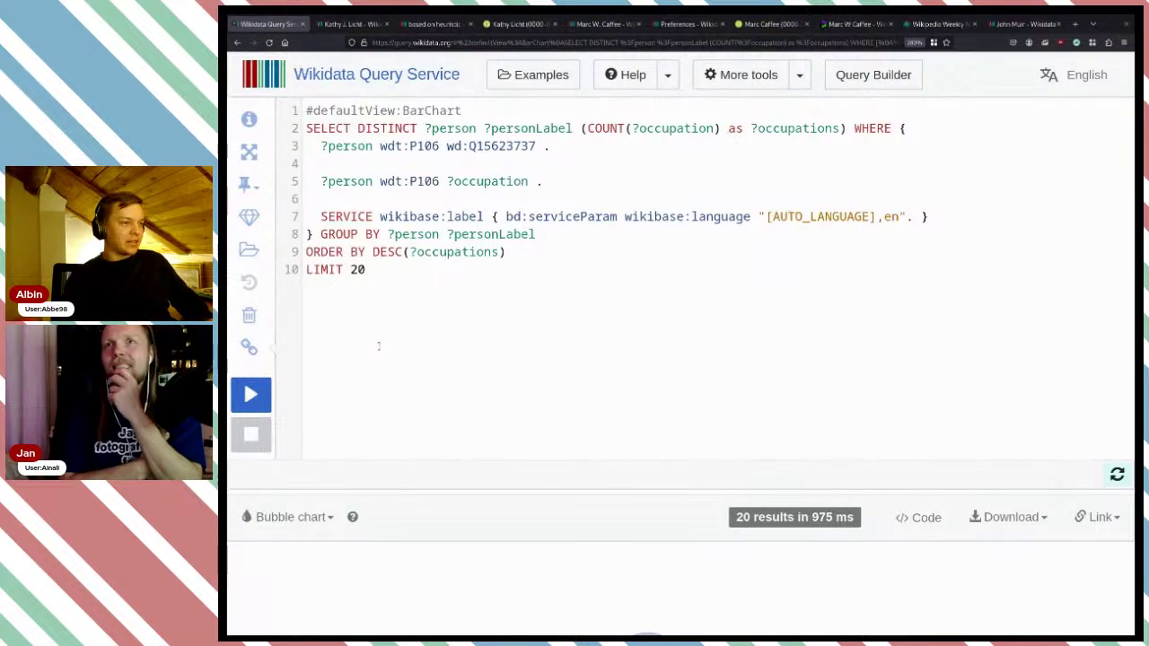